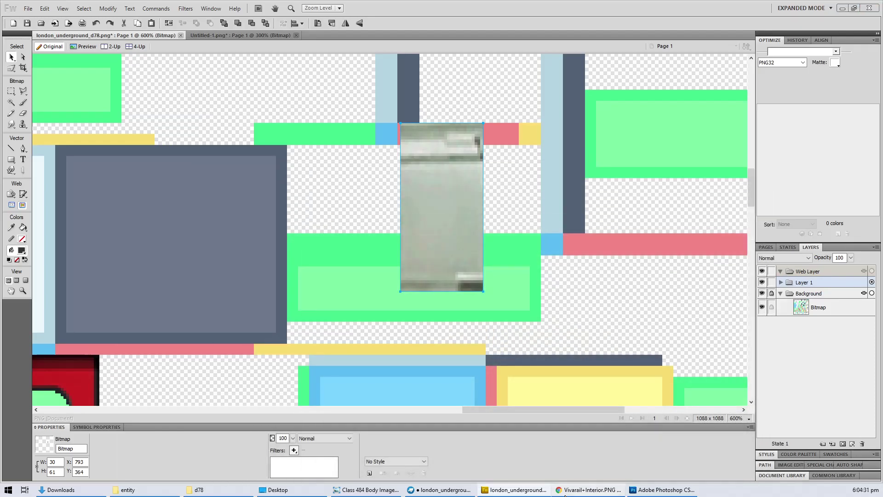
# Step: Switch to Blockbench and compare the sizes of the window and door roof_side panels
pyautogui.click(566, 495)
pyautogui.click(520, 492)
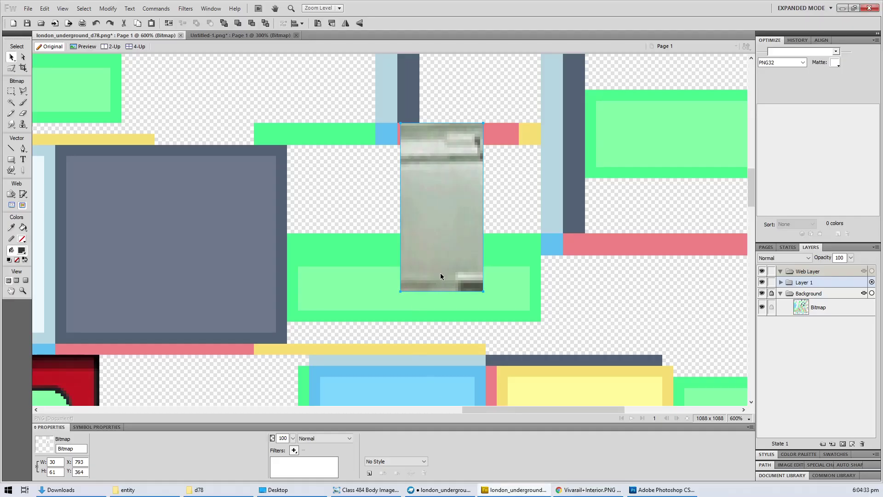
pyautogui.click(440, 490)
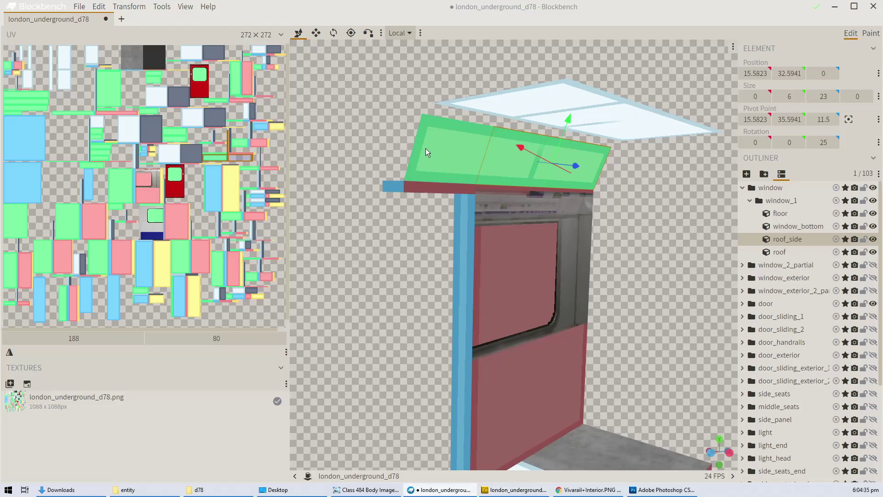
pyautogui.click(426, 148)
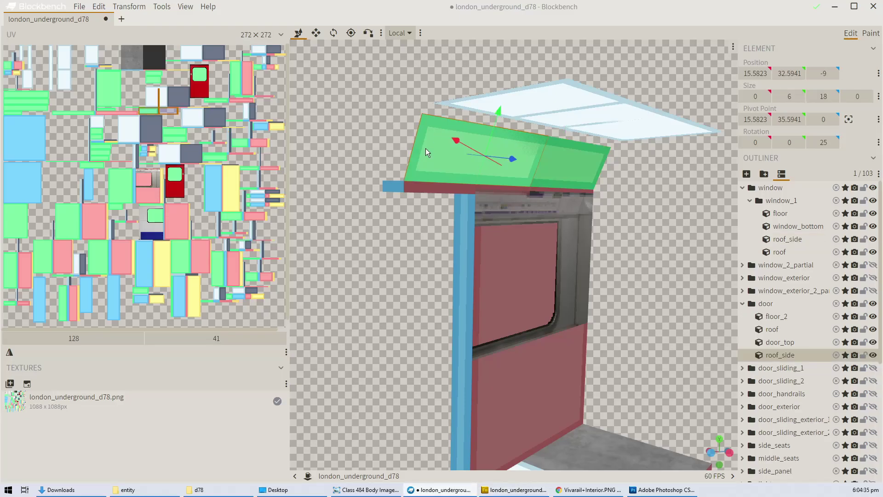
pyautogui.click(572, 166)
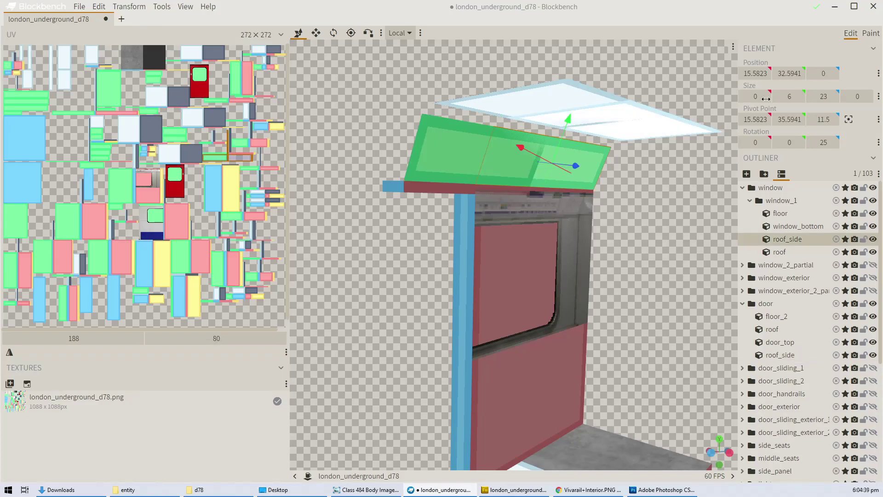
pyautogui.click(427, 156)
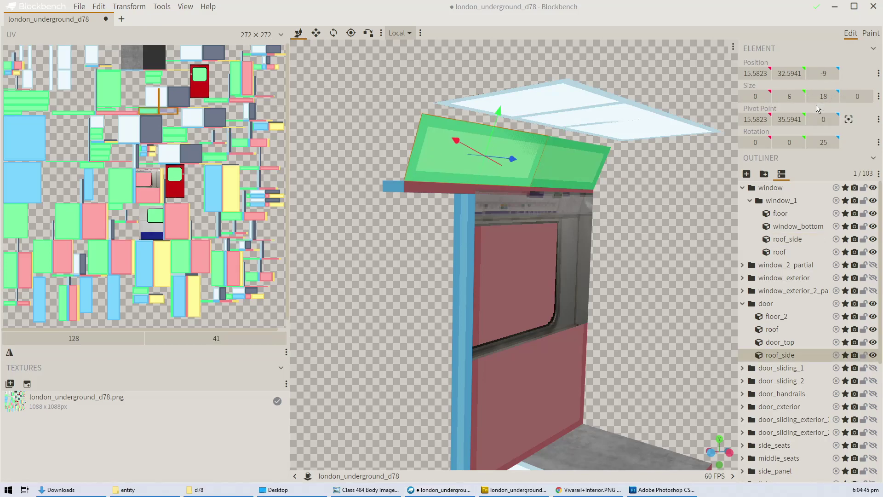
# Step: Calculate 18 + 23 + 23, divided by 5 and multiplied by 4, consulting the Vivarail interior reference photo in between
pyautogui.press('XF86Calculator')
pyautogui.write('18 + ')
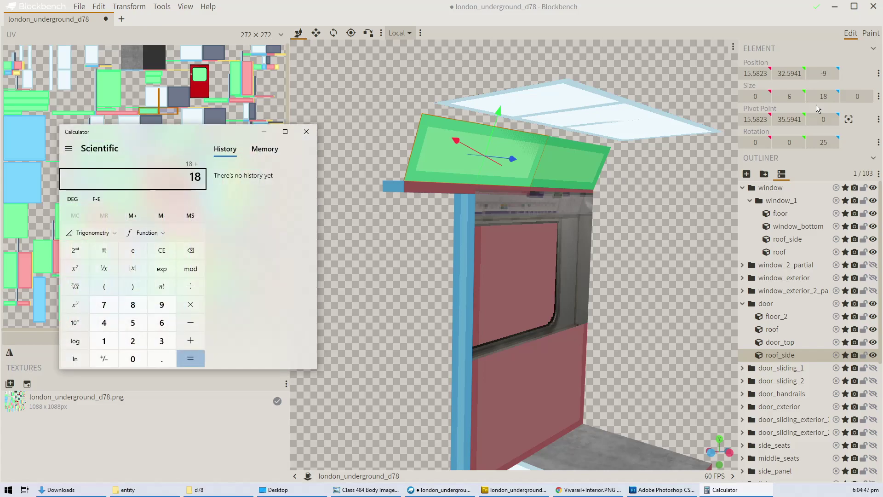
pyautogui.write('23 + 23 =')
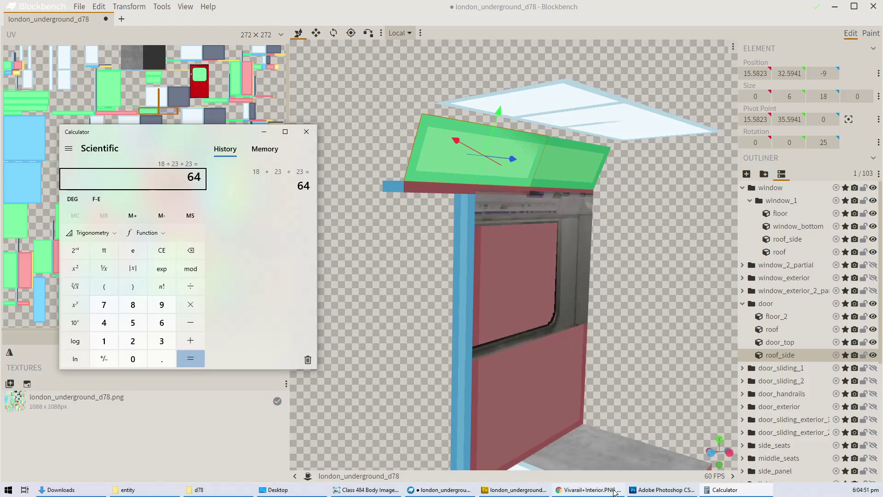
pyautogui.click(574, 493)
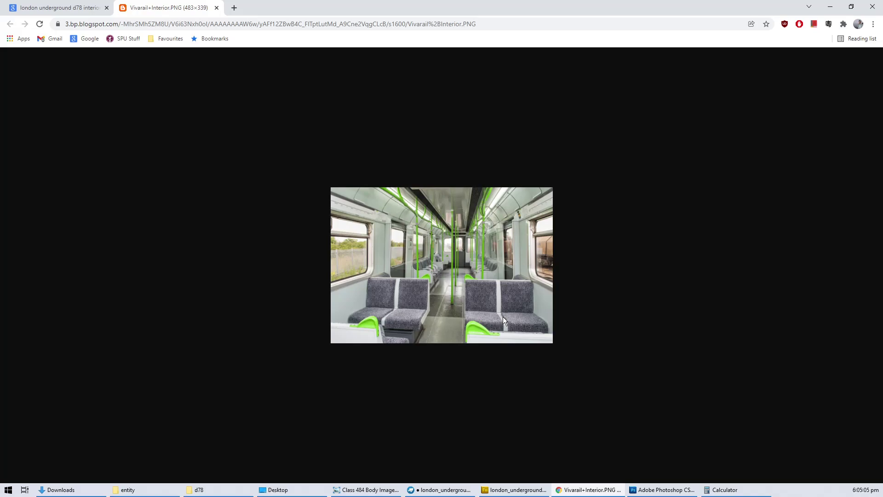
pyautogui.click(718, 490)
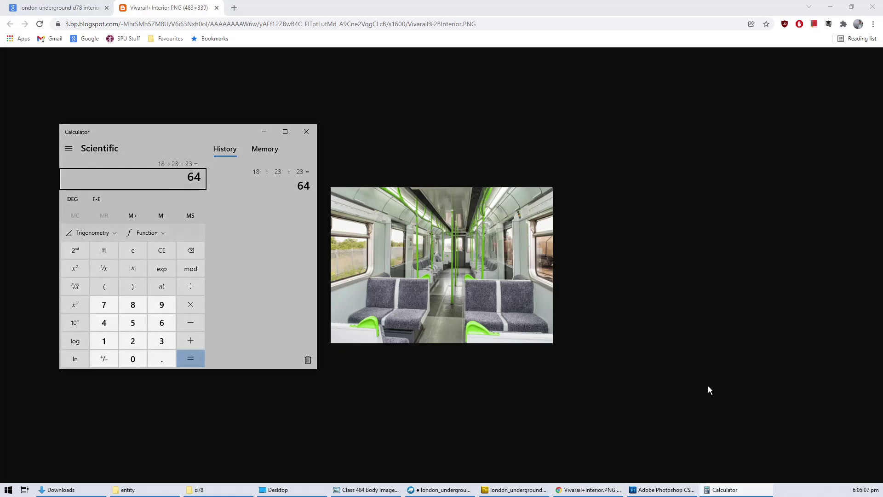
pyautogui.write('/5')
pyautogui.press('Return')
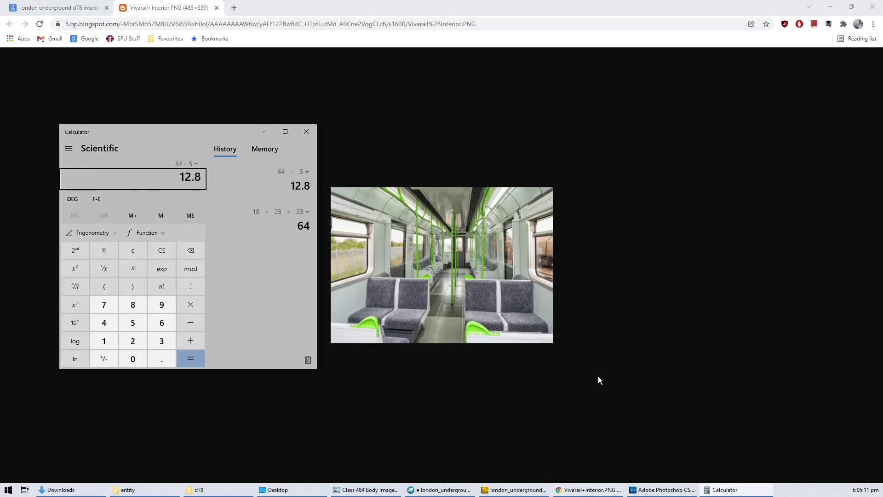
pyautogui.write('*4')
pyautogui.press('Return')
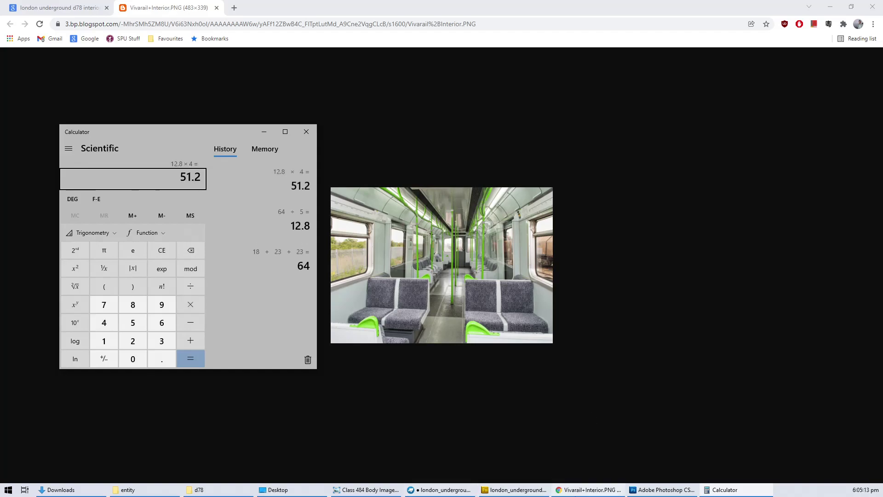
# Step: Switch to Fireworks, shift the grey panel bitmap left off its old spot, and set its width to 51
pyautogui.click(544, 492)
pyautogui.moveTo(456, 217); pyautogui.dragTo(374, 225)
pyautogui.doubleClick(54, 462)
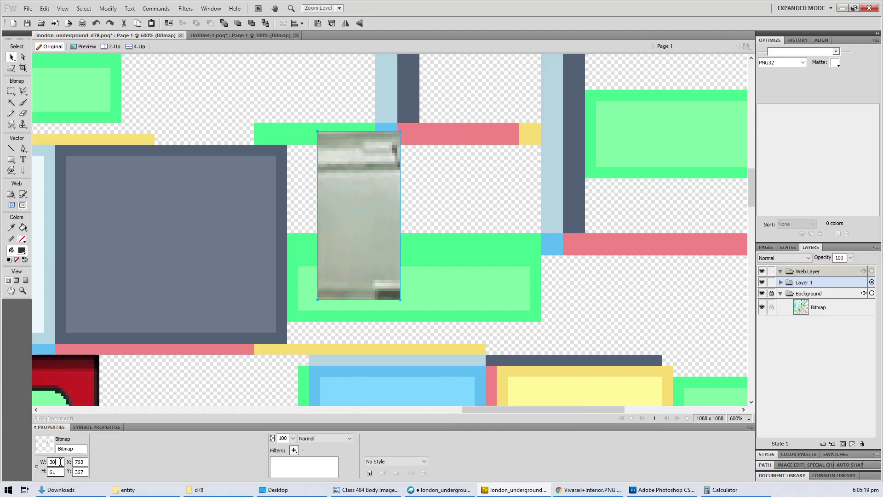
pyautogui.write('51')
pyautogui.press('Return')
pyautogui.click(694, 491)
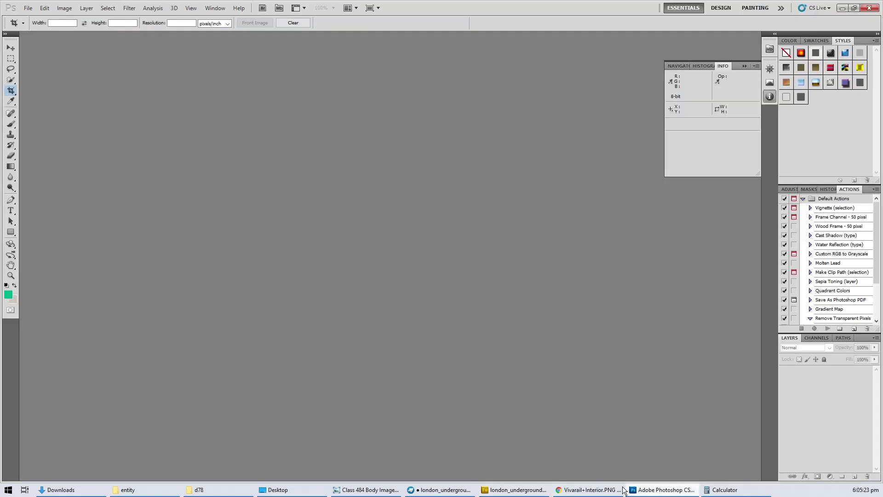
pyautogui.click(712, 492)
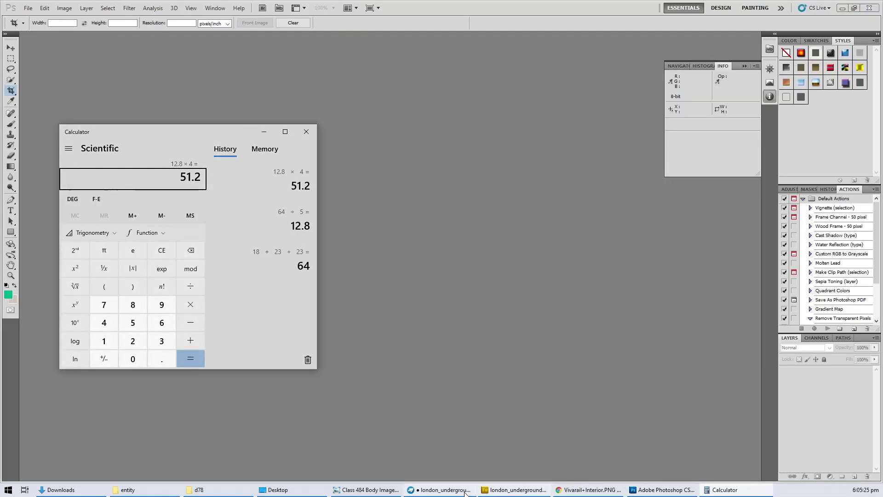
# Step: Place the panel bitmap at the left edge of the green roof-side strip, squash its height to 25, and save the texture
pyautogui.click(514, 490)
pyautogui.moveTo(368, 271); pyautogui.dragTo(355, 376)
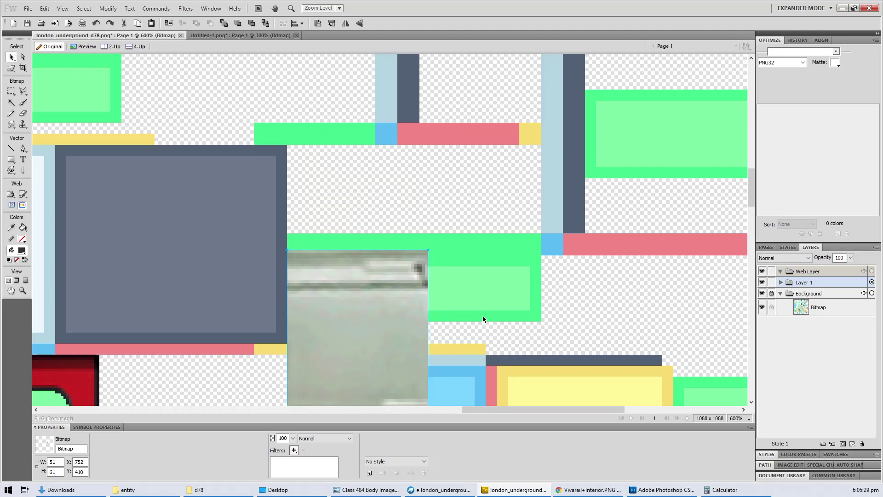
pyautogui.scroll(-2, 482, 316)
pyautogui.scroll(2, 479, 307)
pyautogui.scroll(-1, 465, 307)
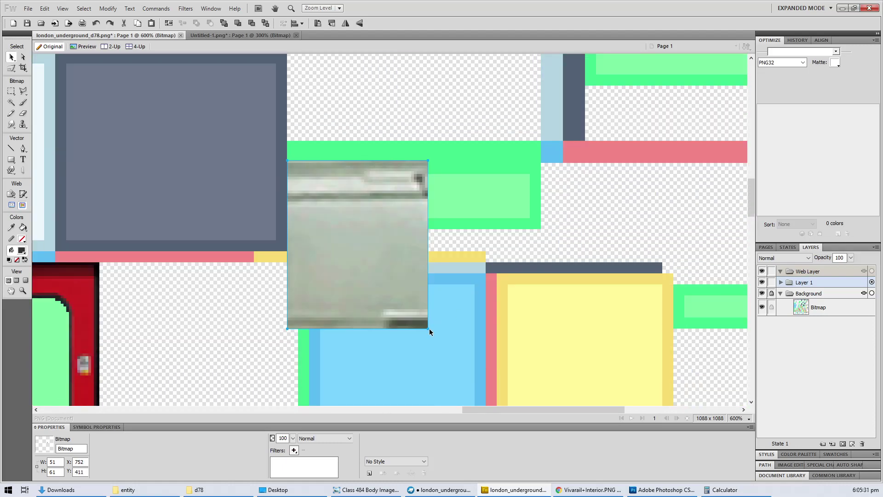
pyautogui.moveTo(428, 329); pyautogui.dragTo(427, 229)
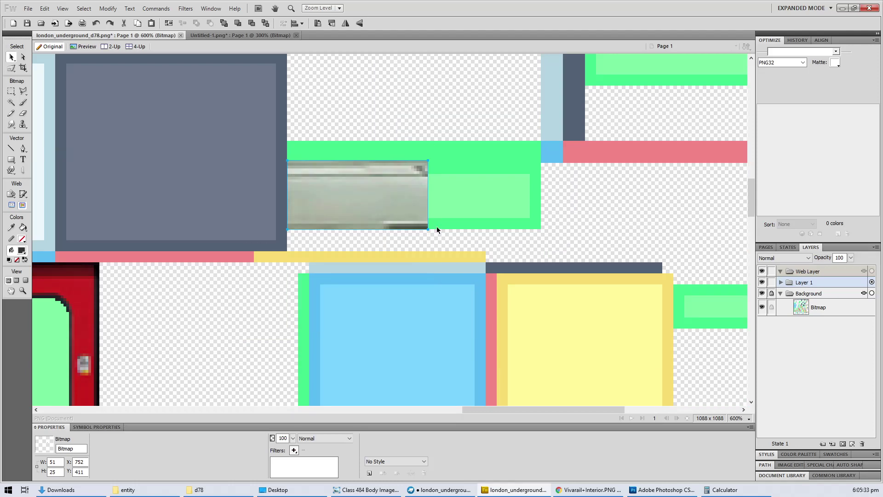
pyautogui.click(471, 210)
pyautogui.hotkey('ctrl', 's')
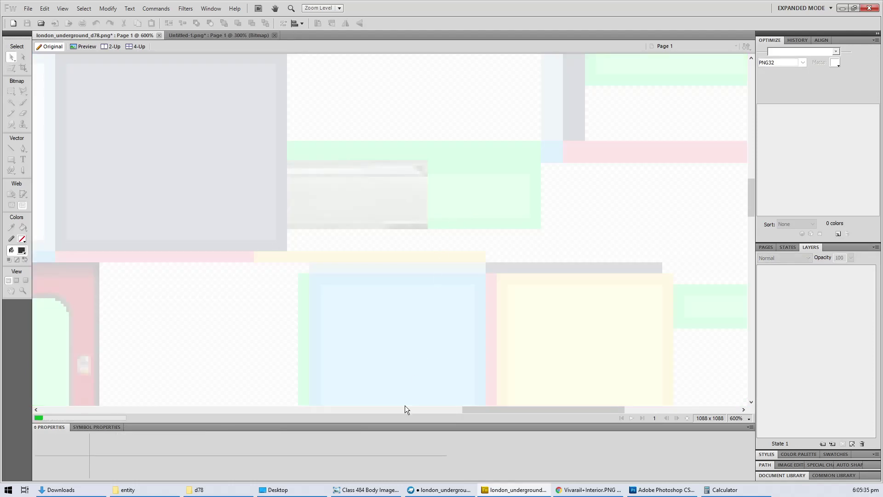
# Step: Switch to Blockbench, hide the door group, and inspect how the panel texture sits on the window's roof_side
pyautogui.click(440, 488)
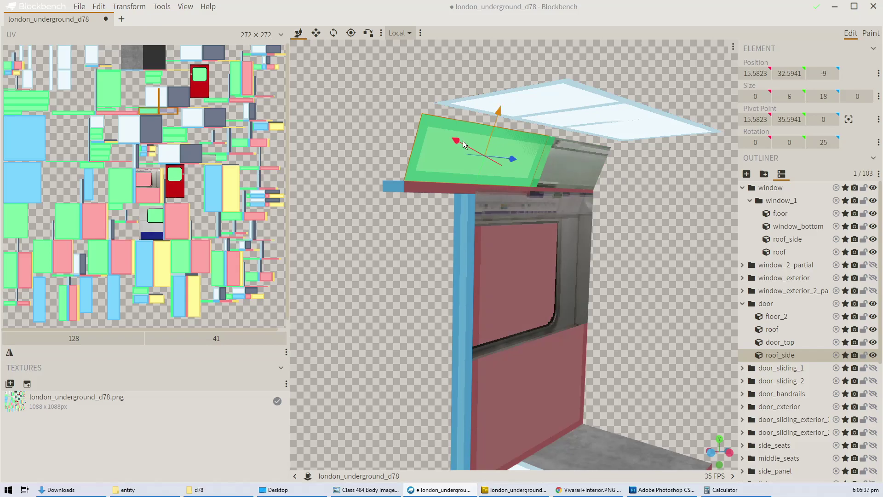
pyautogui.click(876, 305)
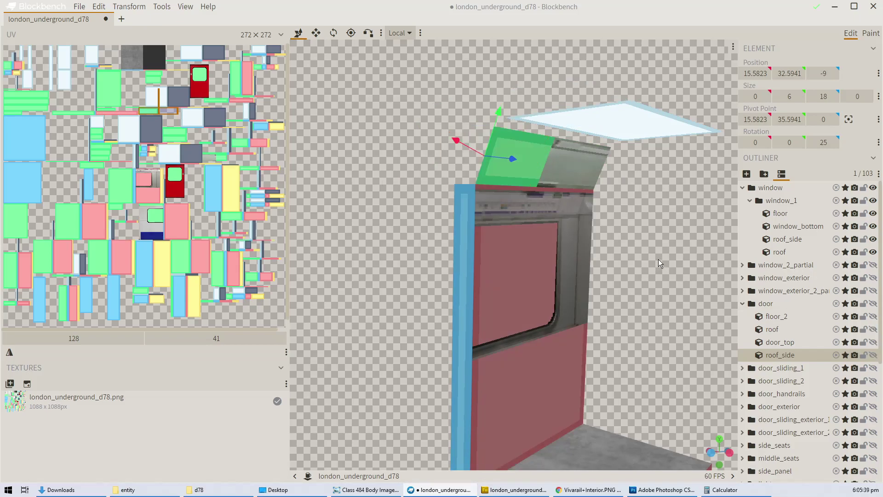
pyautogui.scroll(3, 658, 256)
pyautogui.scroll(-1, 658, 255)
pyautogui.moveTo(655, 252); pyautogui.dragTo(608, 283, button='right')
pyautogui.scroll(3, 611, 281)
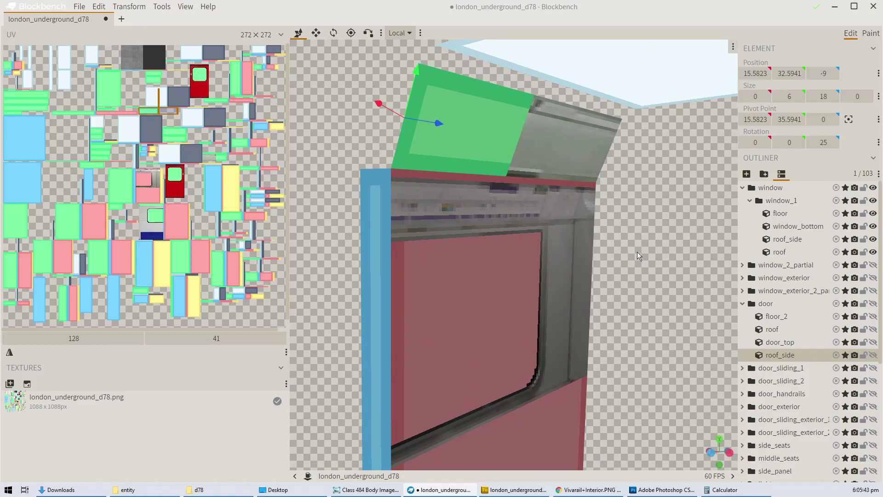
pyautogui.click(570, 148)
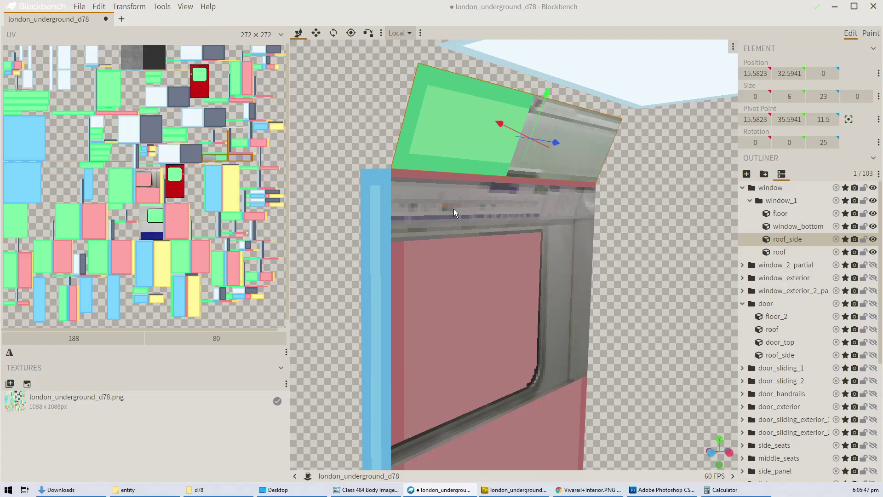
# Step: Switch to Fireworks, shift the panel bitmap right, and place a slightly widened copy over the green strip's right end
pyautogui.click(514, 489)
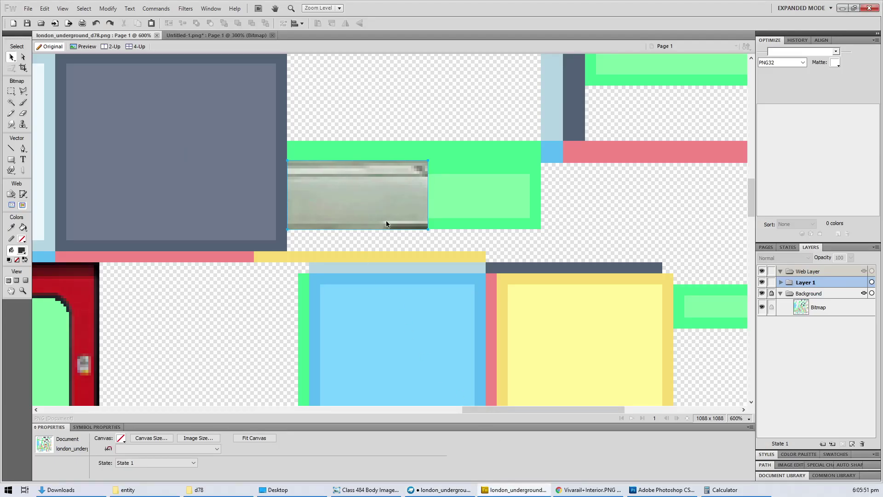
pyautogui.moveTo(375, 217)
pyautogui.mouseDown()
pyautogui.moveTo(443, 233)
pyautogui.moveTo(382, 219)
pyautogui.mouseUp()
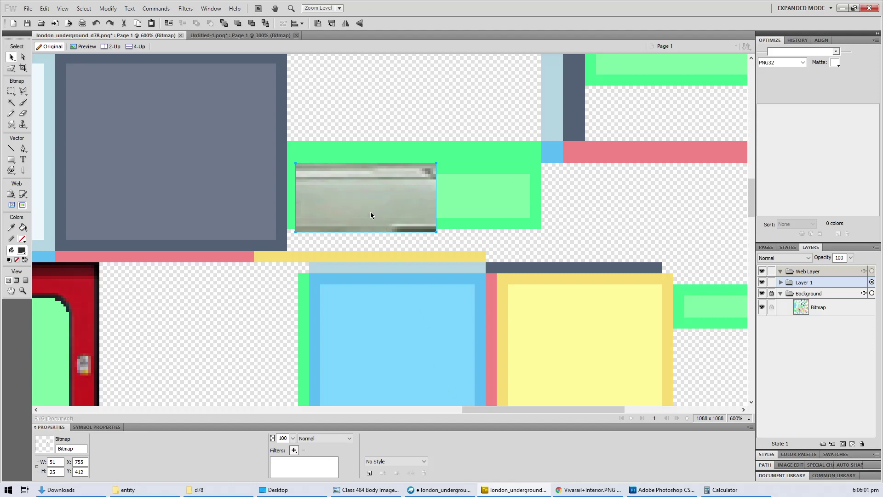
pyautogui.moveTo(370, 214); pyautogui.dragTo(542, 208)
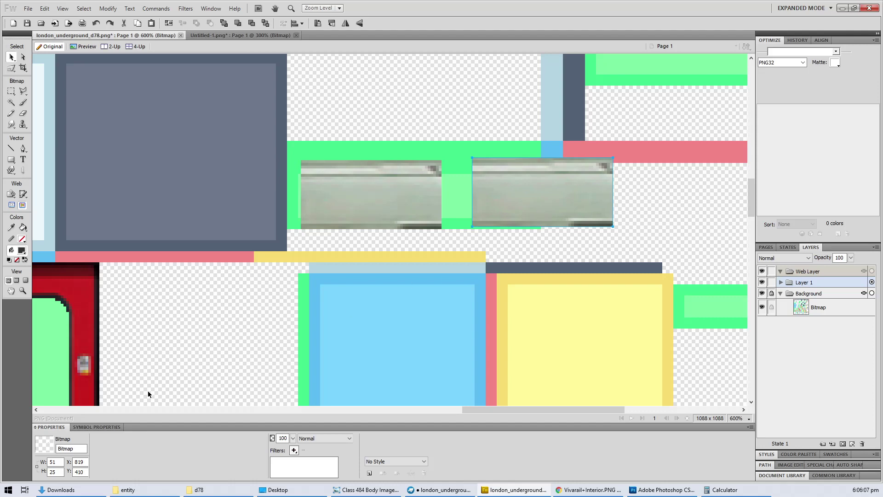
pyautogui.click(63, 460)
pyautogui.press('Return')
pyautogui.moveTo(586, 215)
pyautogui.mouseDown()
pyautogui.moveTo(570, 212)
pyautogui.moveTo(580, 209)
pyautogui.mouseUp()
# Step: Split the right-hand panel copy near the green strip's right edge and delete the overhanging part
pyautogui.press('m')
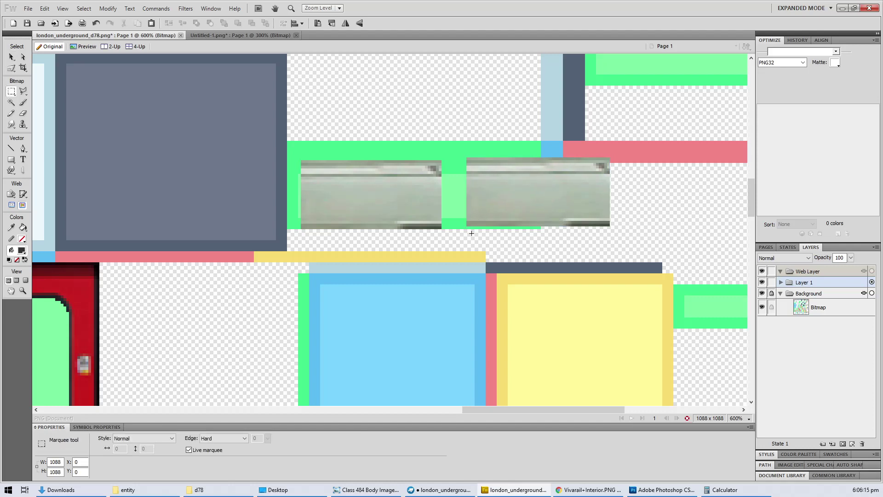
pyautogui.moveTo(467, 234); pyautogui.dragTo(538, 144)
pyautogui.hotkey('ctrl', 'x')
pyautogui.hotkey('ctrl', 'v')
pyautogui.press('v')
pyautogui.click(582, 189)
pyautogui.press('Delete')
pyautogui.click(515, 201)
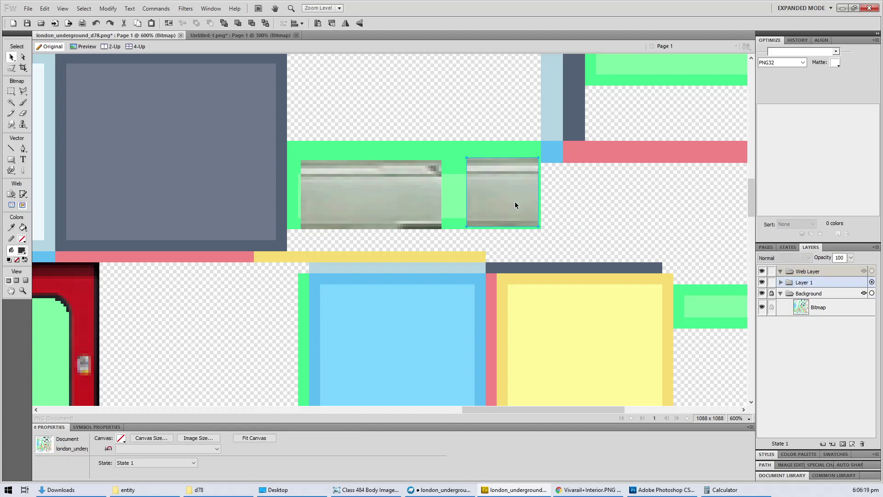
# Step: Butt the trimmed piece and middle panel together against the strip's right edge, and place another 51 × 25 copy on their left
pyautogui.click(515, 205)
pyautogui.moveTo(396, 208); pyautogui.dragTo(283, 212)
pyautogui.press('Left')
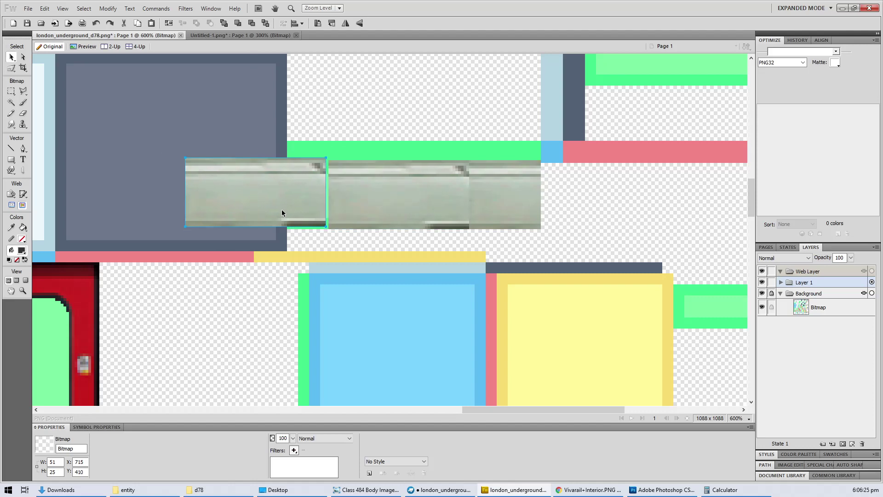
pyautogui.press('Right')
# Step: Split the left panel copy at the green strip's left edge and move the 36 × 25 off-cut away from the strip
pyautogui.press('m')
pyautogui.moveTo(152, 135); pyautogui.dragTo(286, 255)
pyautogui.hotkey('ctrl', 'x')
pyautogui.hotkey('ctrl', 'v')
pyautogui.press('v')
pyautogui.moveTo(267, 200); pyautogui.dragTo(214, 208)
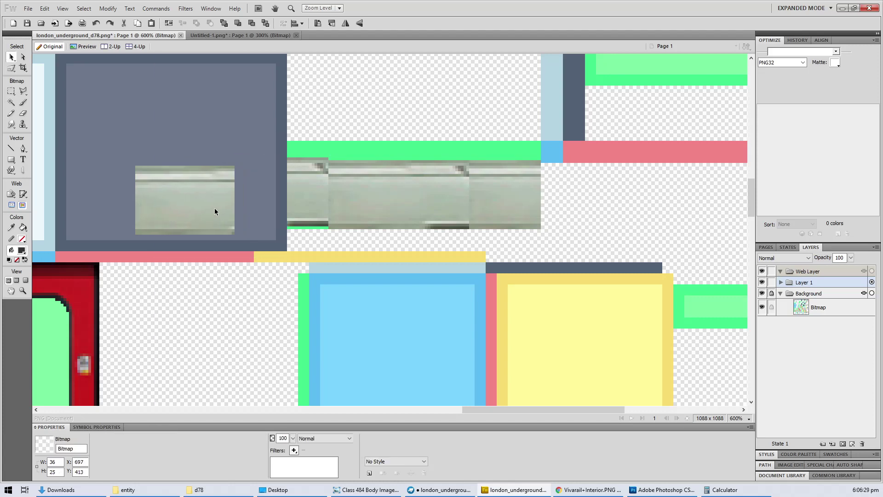
# Step: Nudge the leftmost strip piece down into line with the panel row and park the off-cut on the yellow block
pyautogui.click(300, 202)
pyautogui.press('Down')
pyautogui.click(631, 236)
pyautogui.hotkey('ctrl', '-')
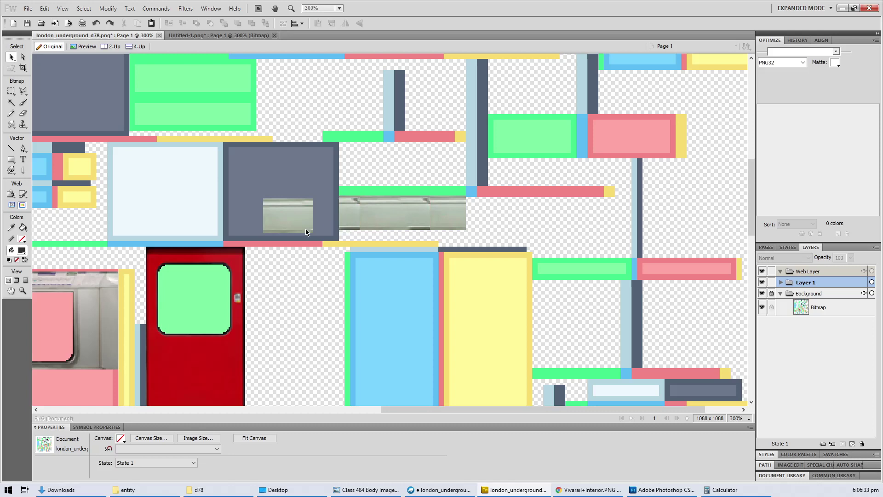
pyautogui.moveTo(292, 217); pyautogui.dragTo(495, 287)
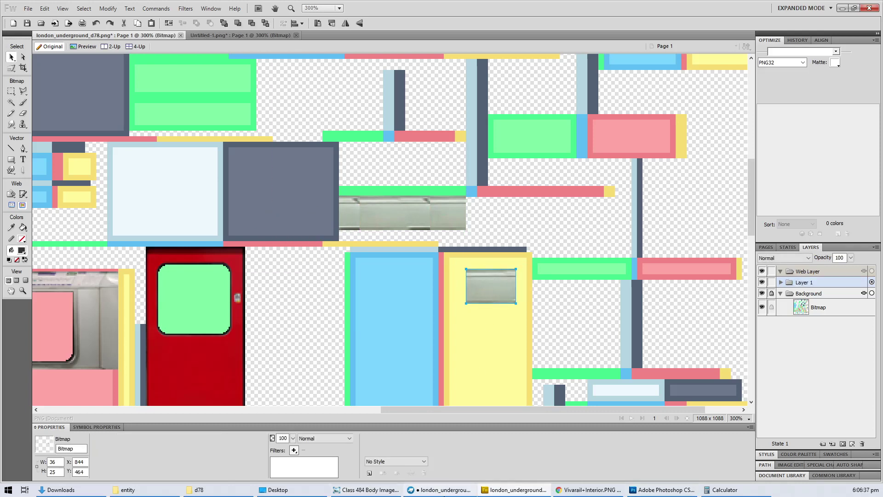
# Step: Switch to Blockbench, show the door group again, and locate the texture area of the door's roof_side
pyautogui.click(441, 489)
pyautogui.click(873, 303)
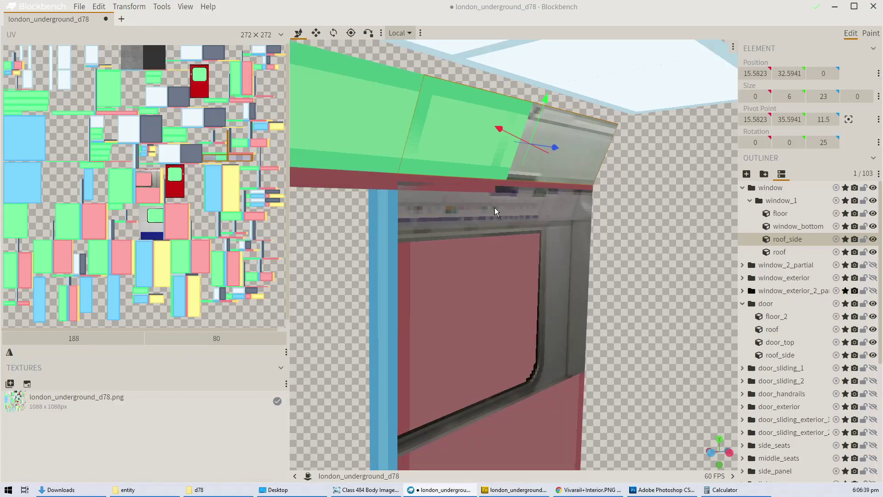
pyautogui.click(335, 139)
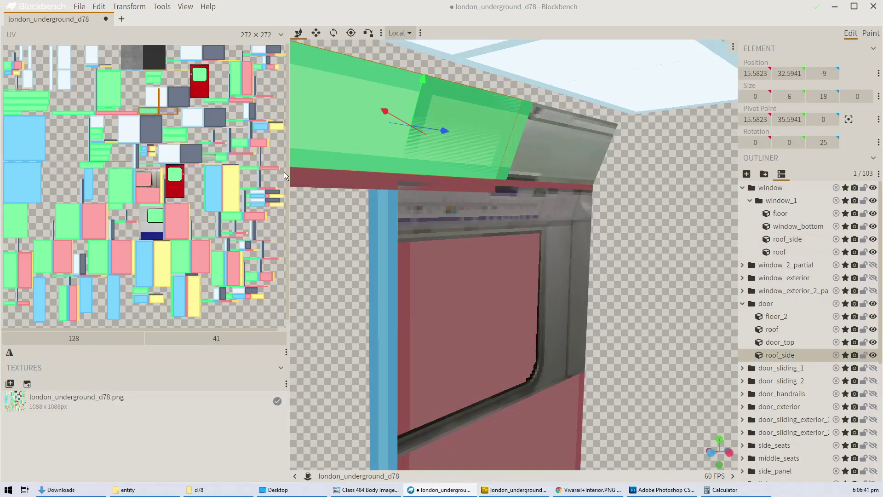
# Step: Switch to Fireworks and align the 36 × 25 off-cut with the lower-right corner of the stacked green blocks, at X 656, Y 339
pyautogui.hotkey('alt', 'Tab')
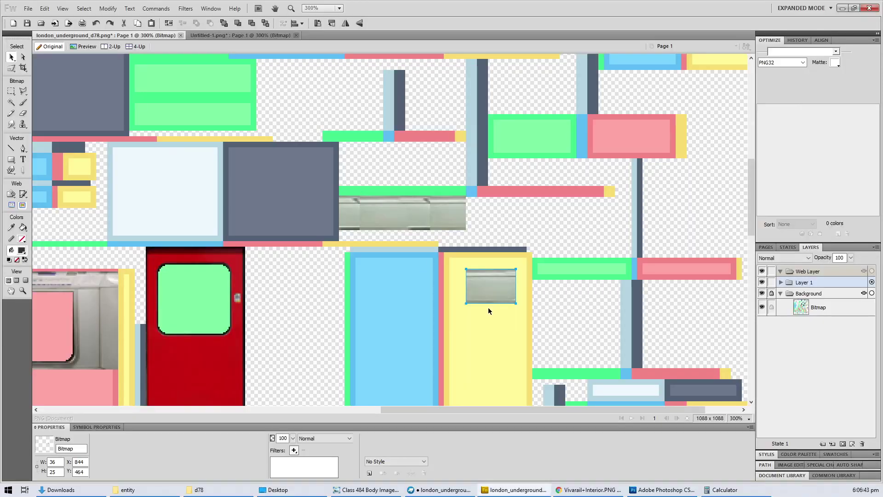
pyautogui.hotkey('ctrl', '-')
pyautogui.moveTo(522, 231); pyautogui.dragTo(351, 117)
pyautogui.keyDown('ctrl'); pyautogui.scroll(3, 351, 117); pyautogui.keyUp('ctrl')
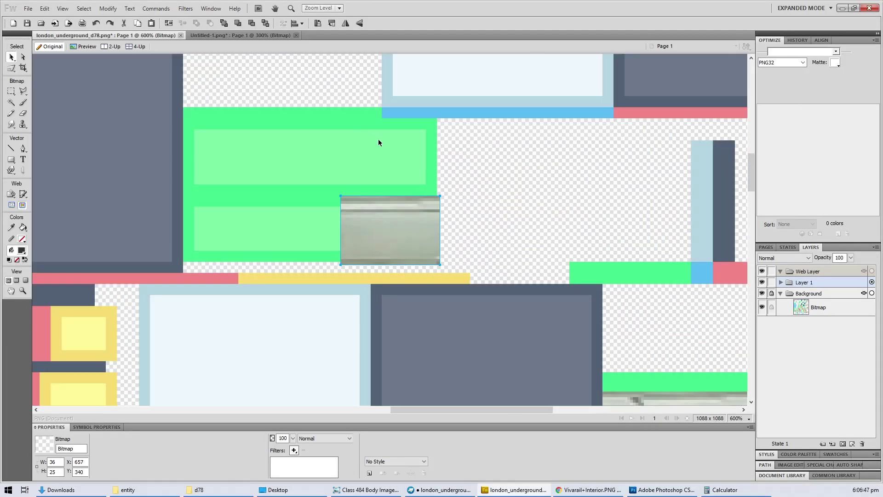
pyautogui.moveTo(400, 230)
pyautogui.mouseDown()
pyautogui.moveTo(385, 229)
pyautogui.moveTo(397, 224)
pyautogui.mouseUp()
pyautogui.press('Down')
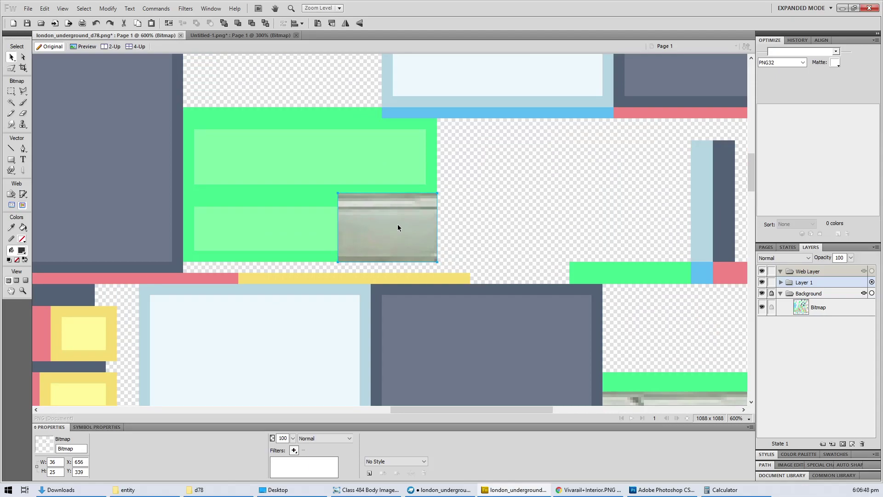
pyautogui.click(484, 228)
pyautogui.keyDown('ctrl'); pyautogui.scroll(-2, 443, 201); pyautogui.keyUp('ctrl')
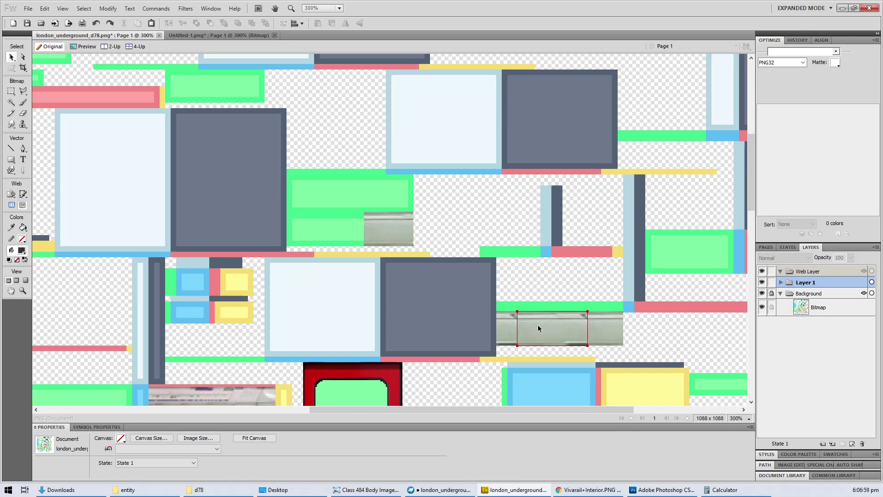
# Step: Inspect window_1's roof_side beside the door's roof_side in Blockbench, and check the panel width calculation in Calculator against the strip's pieces
pyautogui.hotkey('alt', 'Tab')
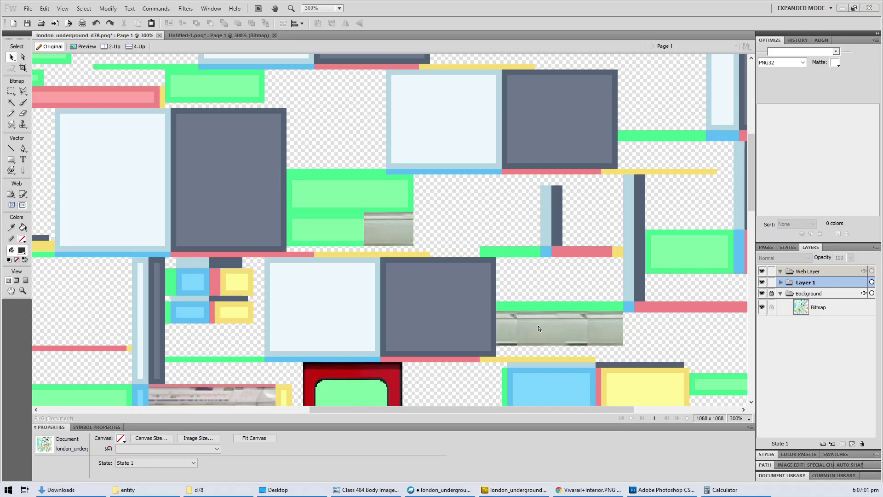
pyautogui.scroll(-1, 542, 311)
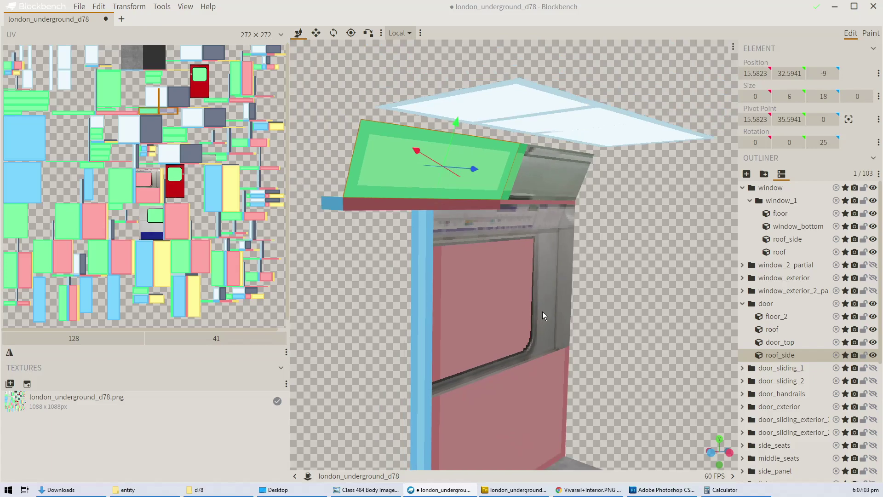
pyautogui.scroll(4, 540, 311)
pyautogui.scroll(-5, 540, 311)
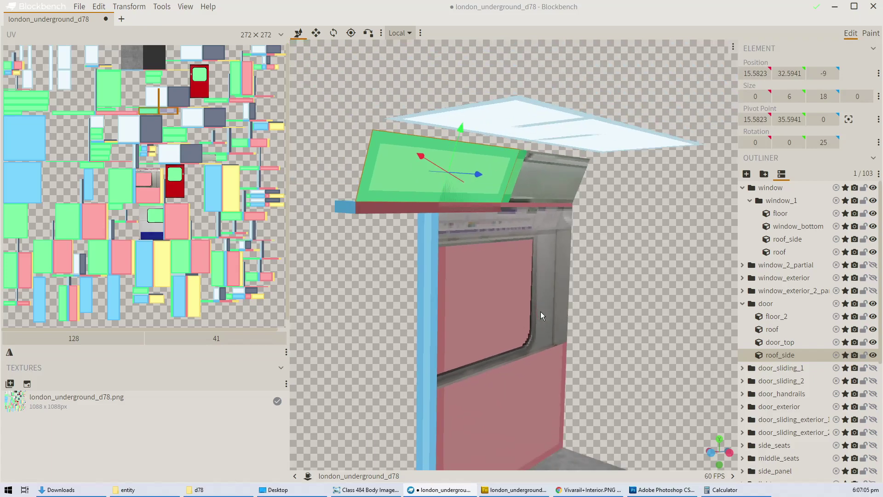
pyautogui.click(542, 188)
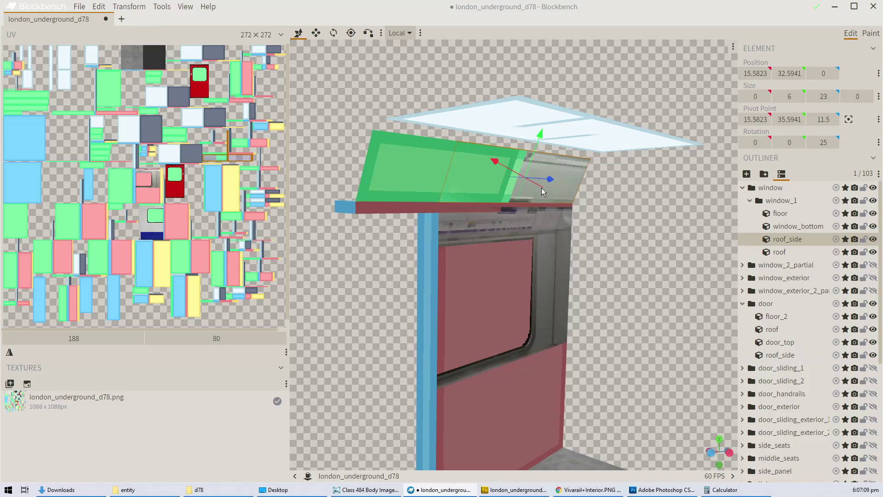
pyautogui.hotkey('alt', 'Tab')
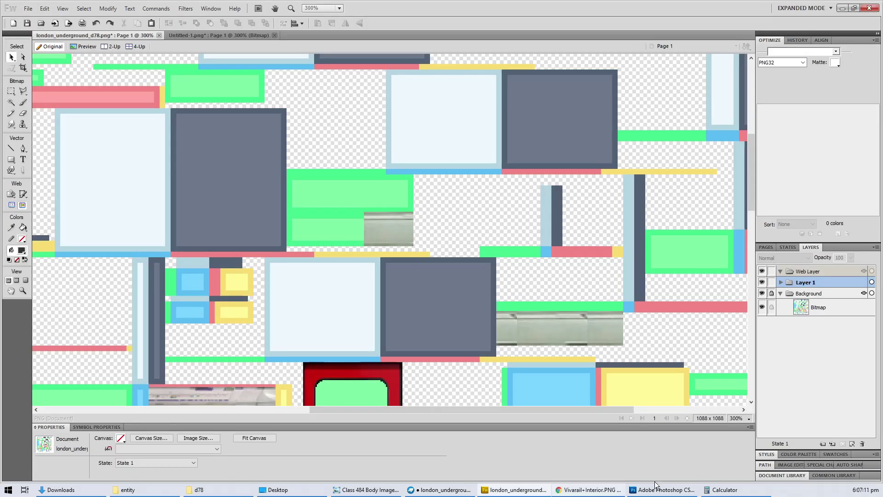
pyautogui.click(721, 490)
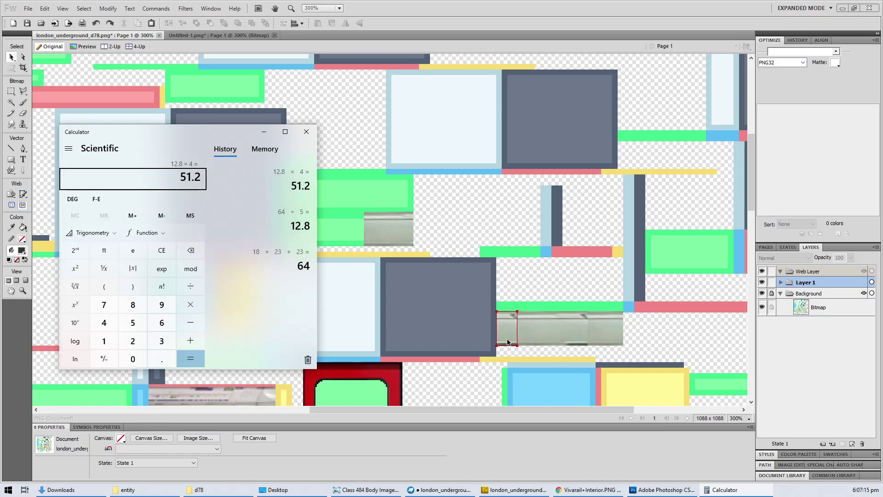
pyautogui.click(540, 332)
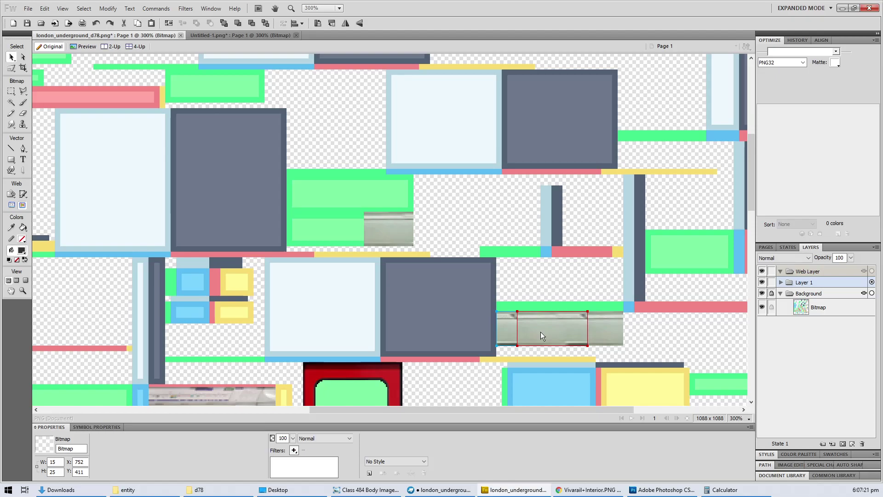
# Step: Save the texture sheet, and in Blockbench hide the door group to view window_1's roof_side alone
pyautogui.hotkey('ctrl', 's')
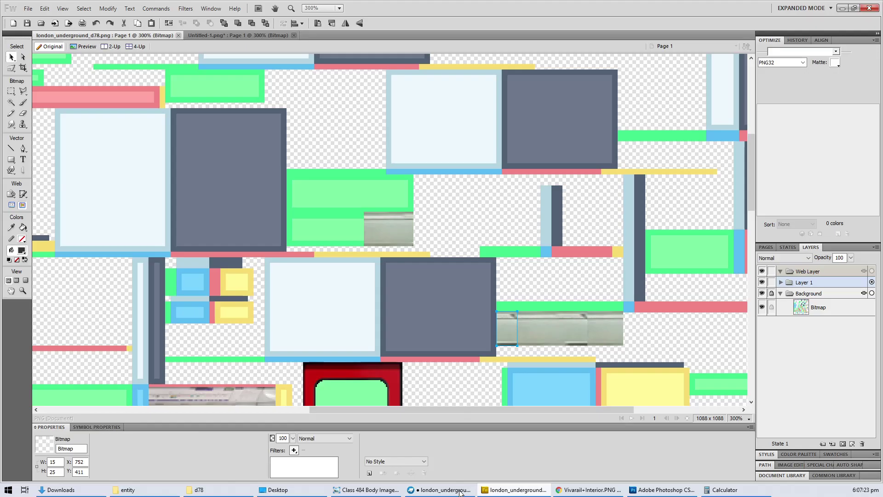
pyautogui.click(460, 491)
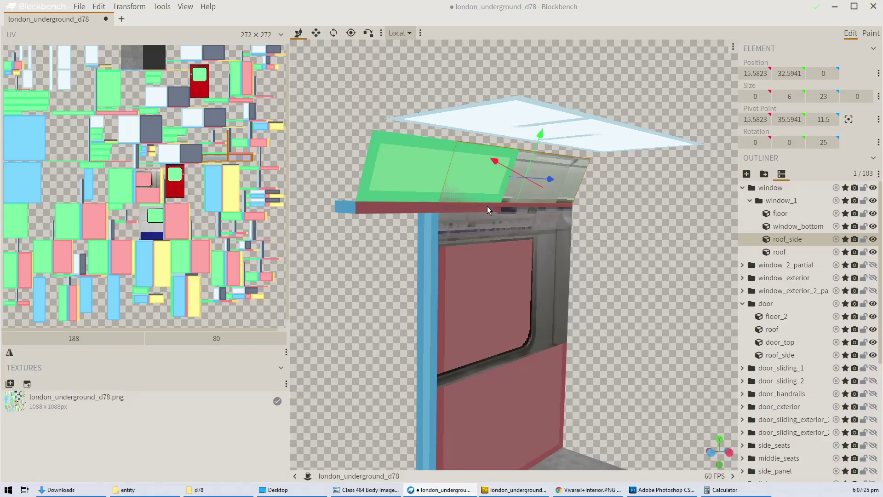
pyautogui.click(872, 304)
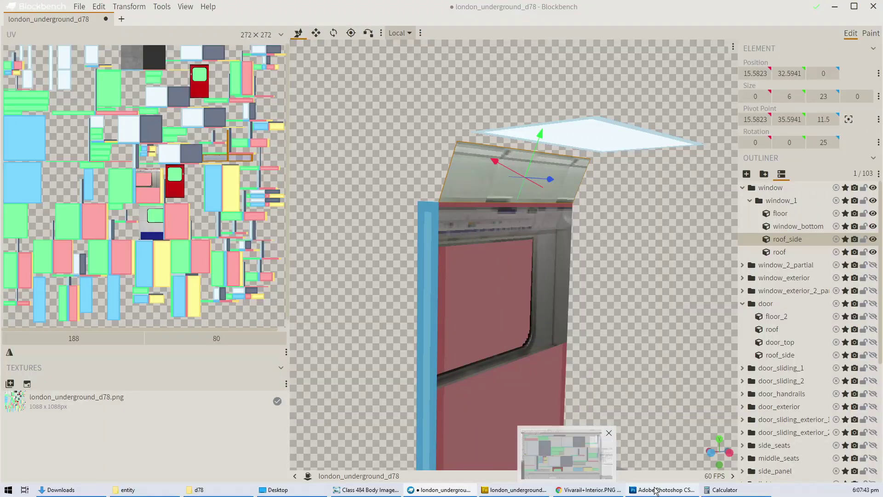
# Step: Look at the train interior reference photo in Chrome, and return to the 36 × 25 off-cut in Fireworks
pyautogui.click(588, 490)
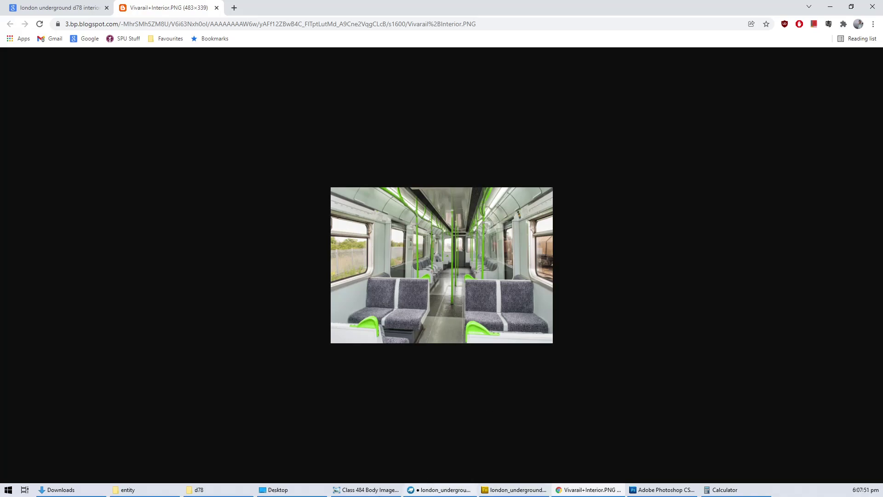
pyautogui.moveTo(390, 492)
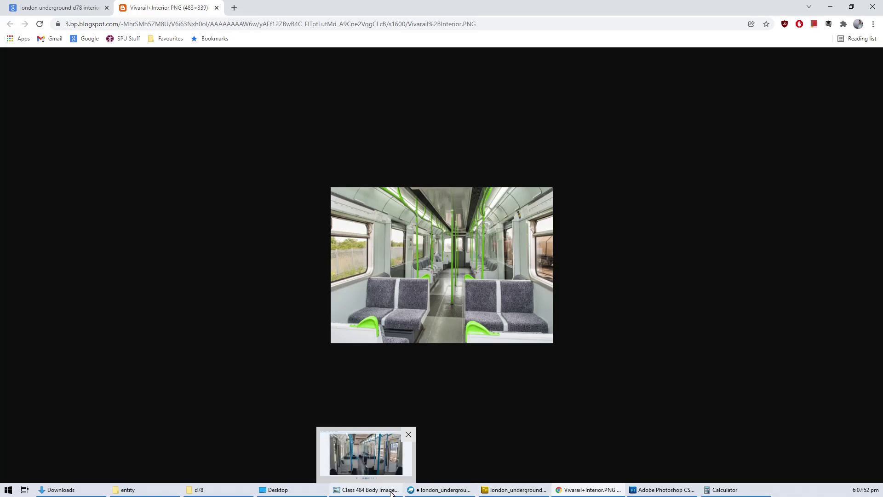
pyautogui.click(439, 490)
pyautogui.click(515, 490)
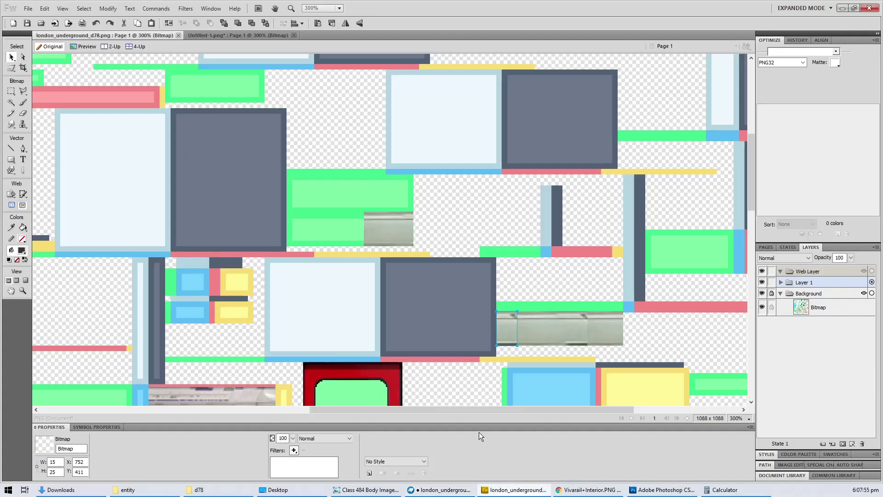
pyautogui.click(391, 239)
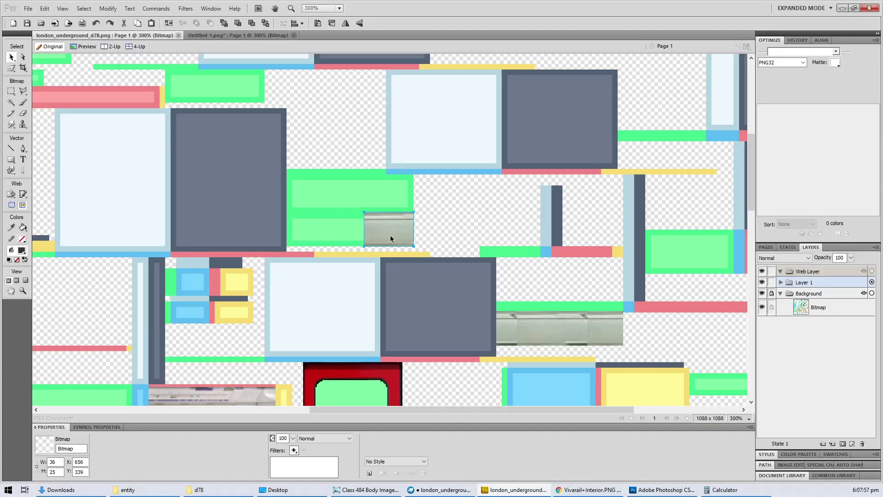
pyautogui.hotkey('ctrl', '=')
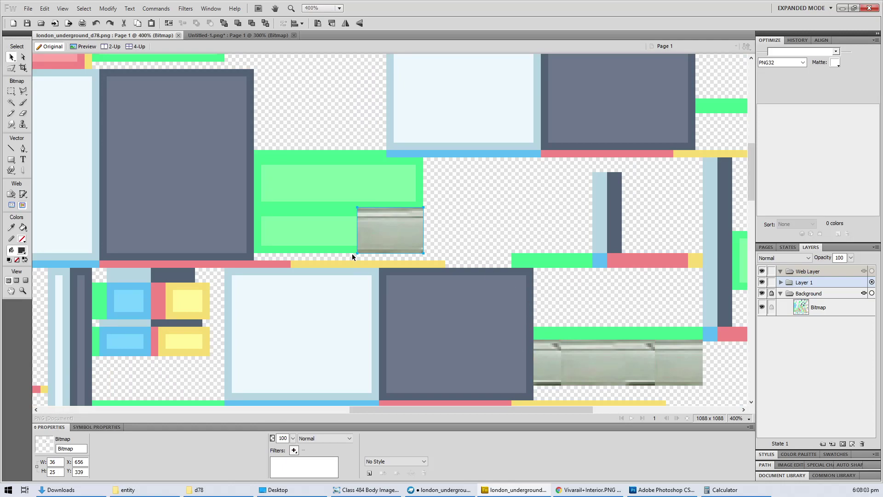
# Step: In Blockbench, show the door group again and select the door's roof_side to locate its texture area
pyautogui.click(439, 490)
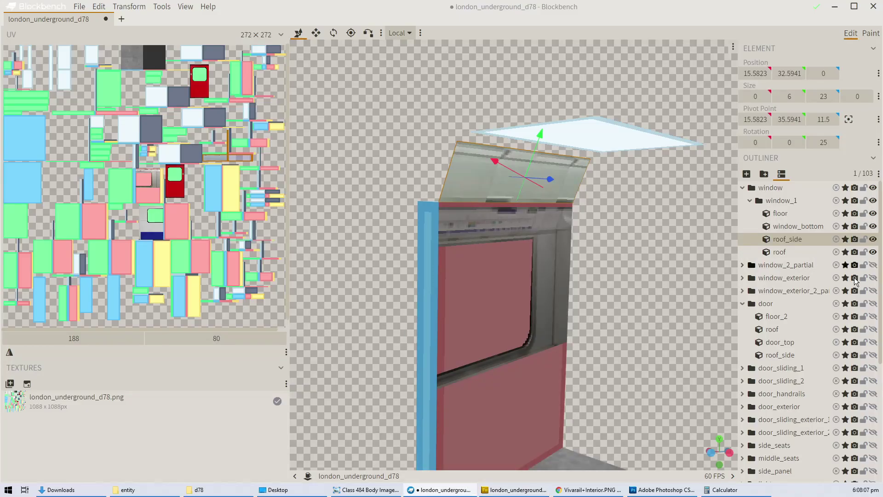
pyautogui.click(872, 304)
pyautogui.click(404, 173)
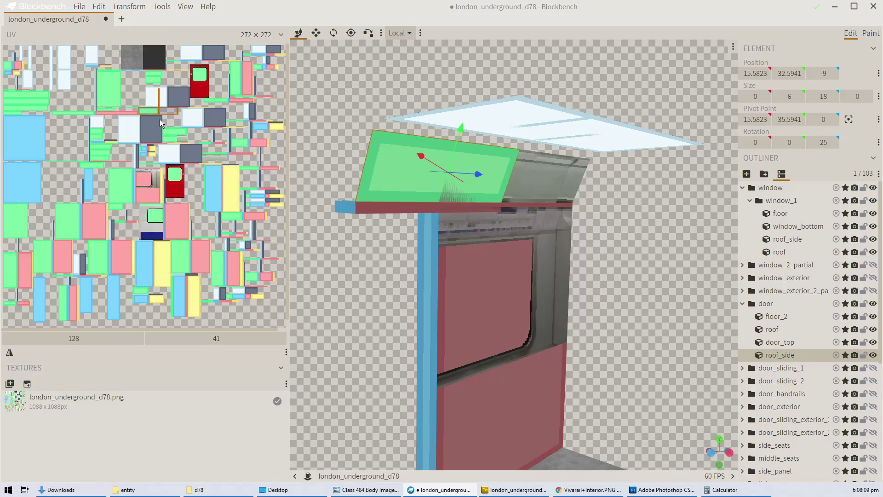
# Step: In Fireworks, cover the door's roof_side block with two side-by-side 36 × 25 panels, at X 548 and X 512, Y 235, and save
pyautogui.hotkey('alt', 'Tab')
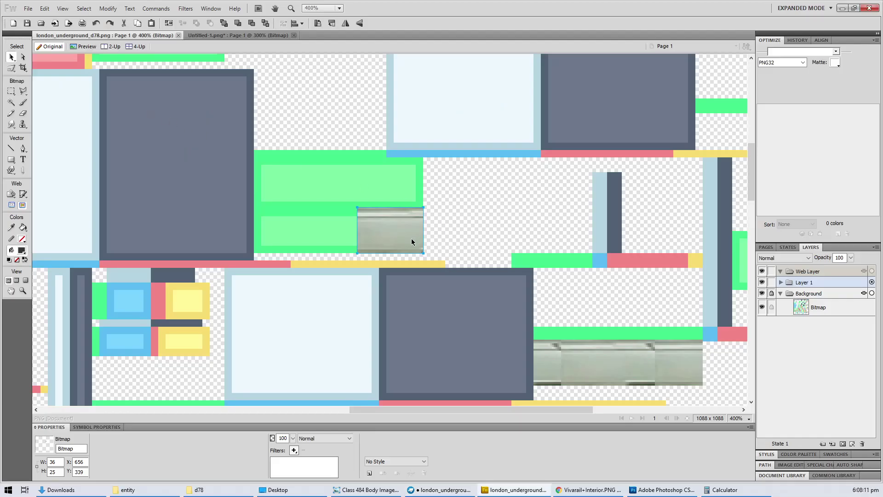
pyautogui.scroll(-1, 420, 244)
pyautogui.keyDown('ctrl'); pyautogui.scroll(-1, 420, 245); pyautogui.keyUp('ctrl')
pyautogui.moveTo(389, 230); pyautogui.dragTo(235, 87)
pyautogui.keyDown('ctrl'); pyautogui.scroll(3, 362, 147); pyautogui.keyUp('ctrl')
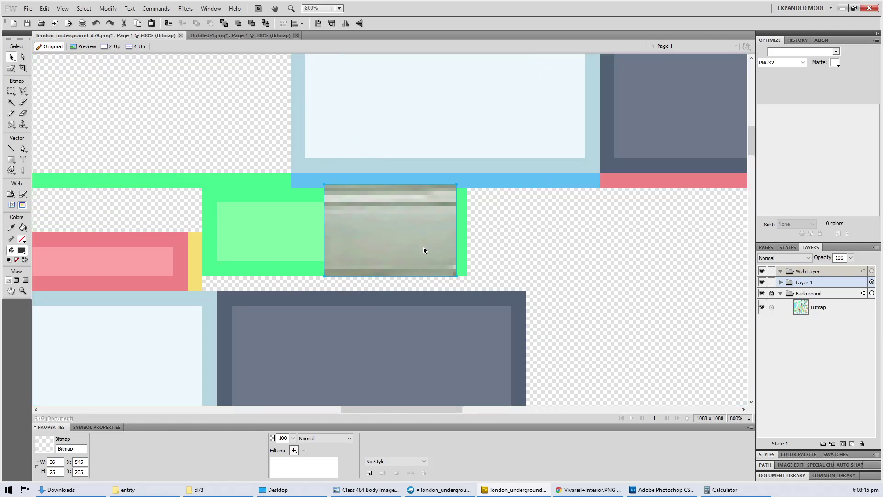
pyautogui.moveTo(424, 250); pyautogui.dragTo(293, 248)
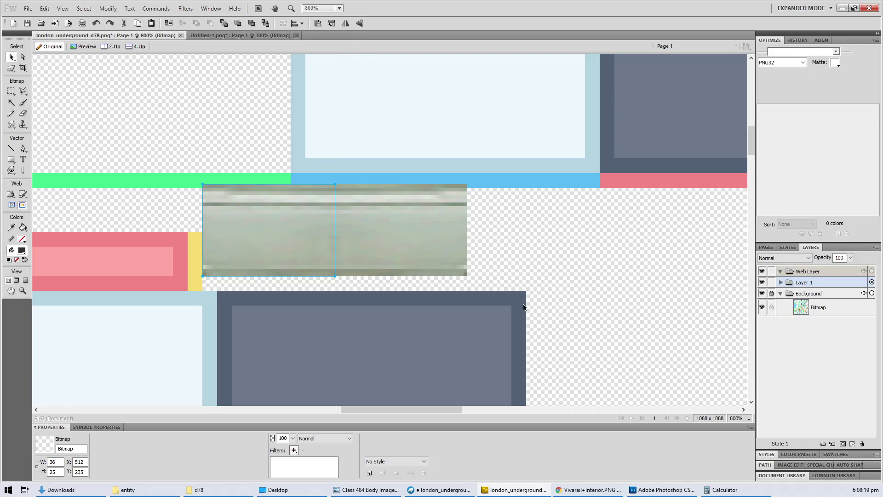
pyautogui.click(570, 278)
pyautogui.hotkey('ctrl', 's')
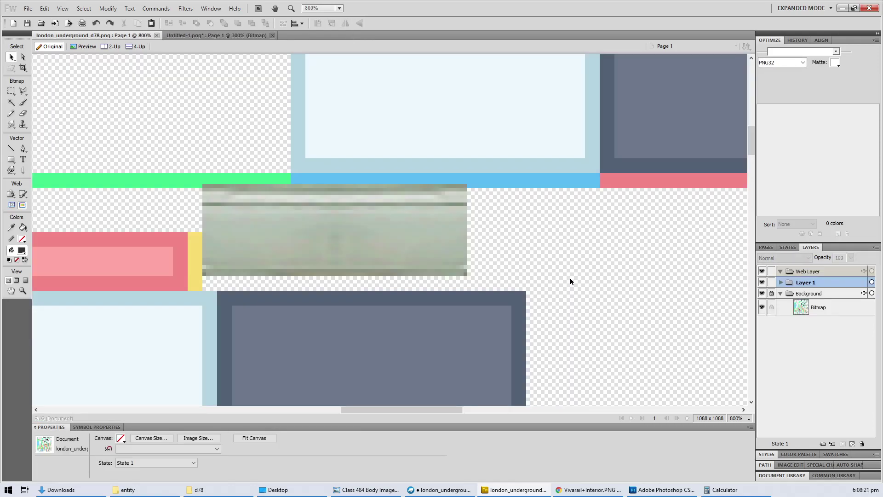
# Step: Trim the overhanging top row off both door roof_side panels so each is 36 × 24 and flush with the band above
pyautogui.click(289, 236)
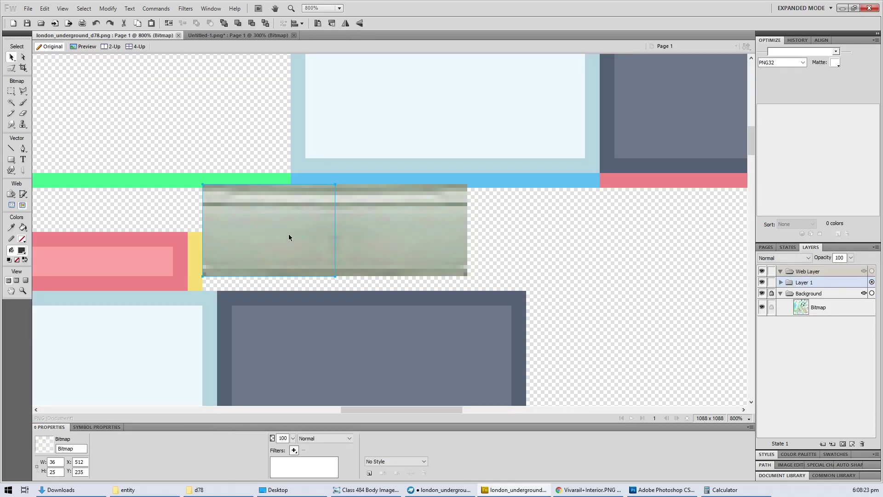
pyautogui.hotkey('ctrl', '-')
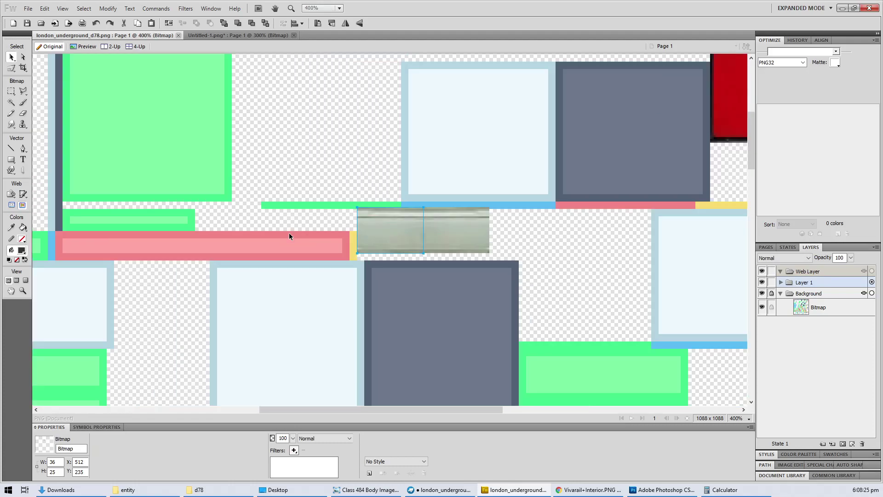
pyautogui.hotkey('ctrl', '=')
pyautogui.hotkey('ctrl', '=')
pyautogui.hotkey('ctrl', '-')
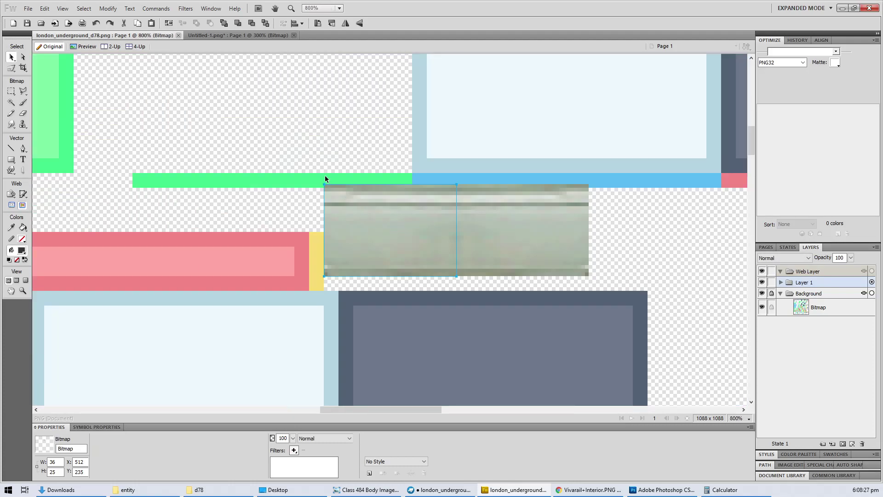
pyautogui.press('m')
pyautogui.moveTo(283, 166); pyautogui.dragTo(595, 187)
pyautogui.press('v')
pyautogui.click(513, 219)
pyautogui.press('m')
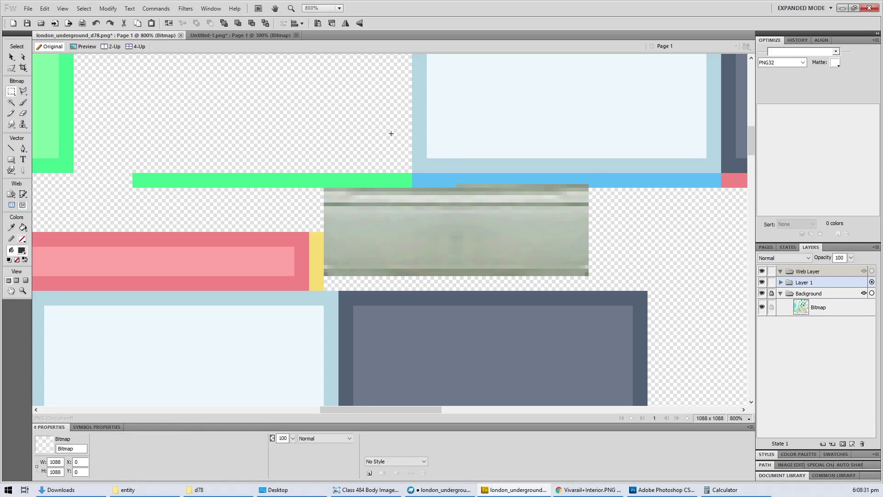
pyautogui.moveTo(390, 132); pyautogui.dragTo(678, 194)
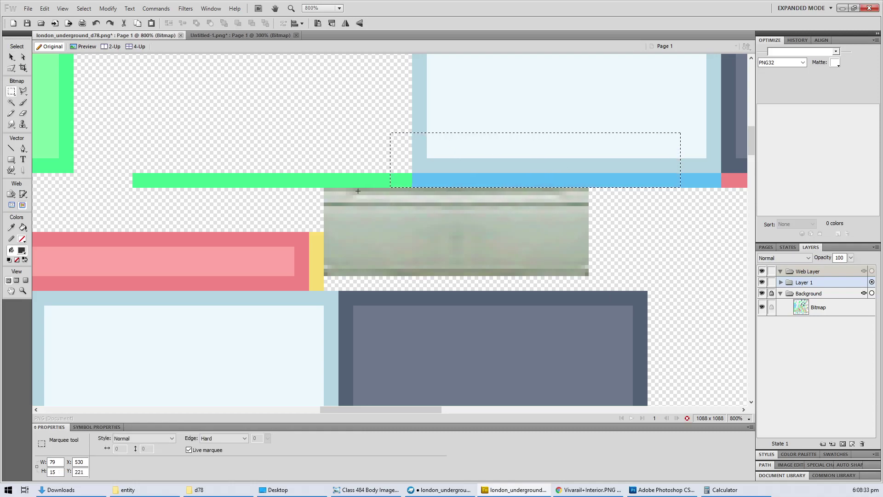
# Step: Trim the top row off the window strip's middle panel and its 26-pixel-wide right piece, making them 24 pixels high
pyautogui.press('v')
pyautogui.keyDown('ctrl'); pyautogui.scroll(-1, 358, 192); pyautogui.keyUp('ctrl')
pyautogui.keyDown('ctrl'); pyautogui.scroll(-4, 358, 192); pyautogui.keyUp('ctrl')
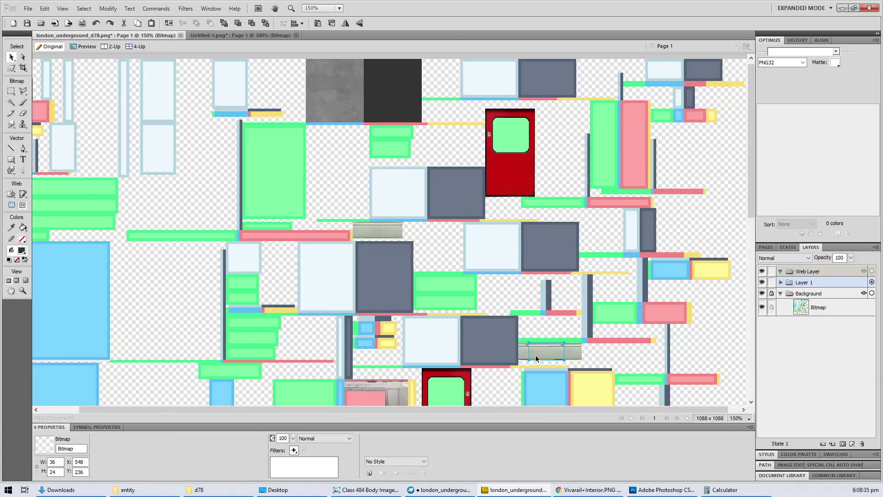
pyautogui.keyDown('ctrl'); pyautogui.scroll(5, 535, 355); pyautogui.keyUp('ctrl')
pyautogui.moveTo(274, 143); pyautogui.dragTo(524, 187)
pyautogui.click(524, 225)
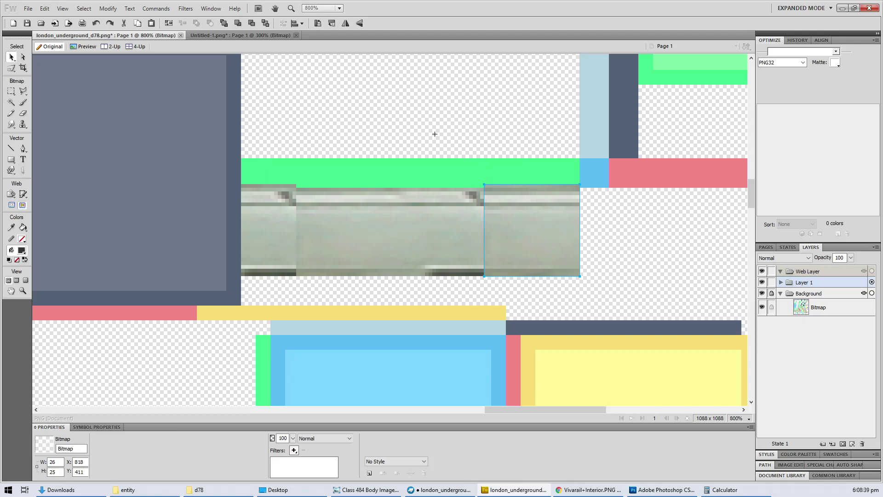
pyautogui.moveTo(434, 134); pyautogui.dragTo(639, 188)
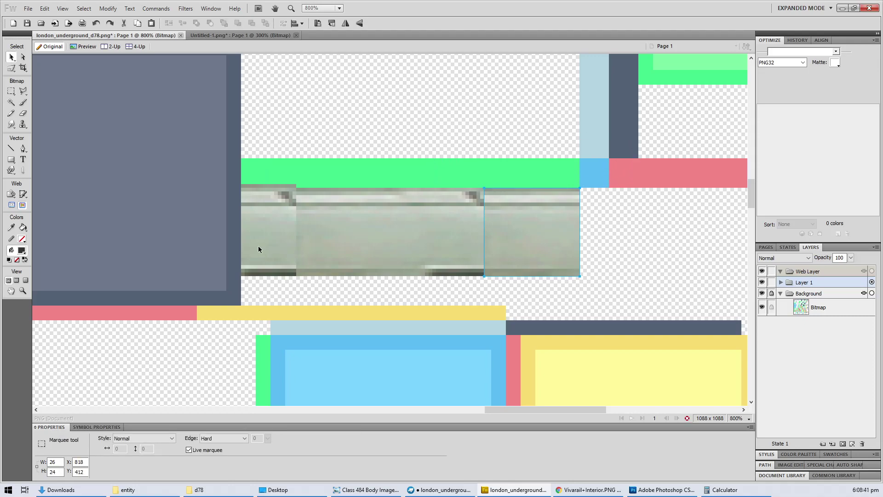
# Step: Trim the window strip's leftmost piece to 15 × 24, flush with the lower edge of the green band
pyautogui.keyDown('ctrl'); pyautogui.click(258, 246); pyautogui.keyUp('ctrl')
pyautogui.moveTo(179, 125); pyautogui.dragTo(355, 187)
pyautogui.press('Delete')
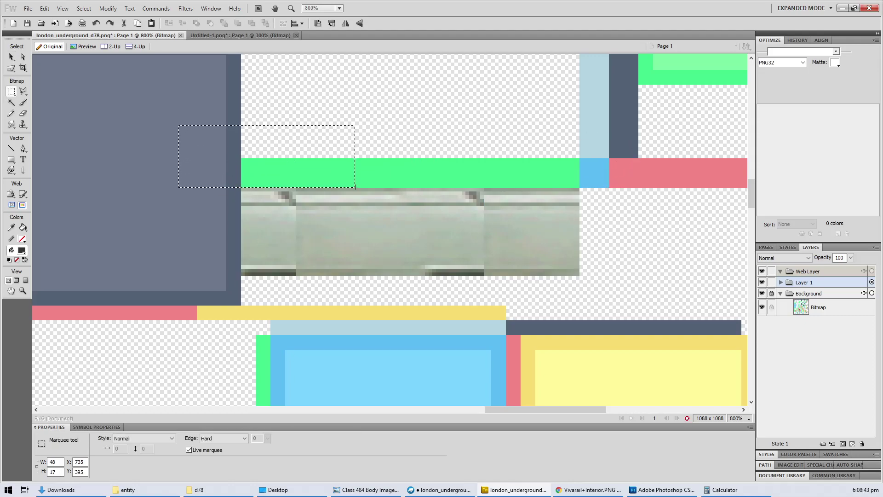
pyautogui.hotkey('ctrl', 'd')
pyautogui.keyDown('ctrl'); pyautogui.scroll(-3, 580, 192); pyautogui.keyUp('ctrl')
pyautogui.keyDown('ctrl'); pyautogui.scroll(3, 581, 191); pyautogui.keyUp('ctrl')
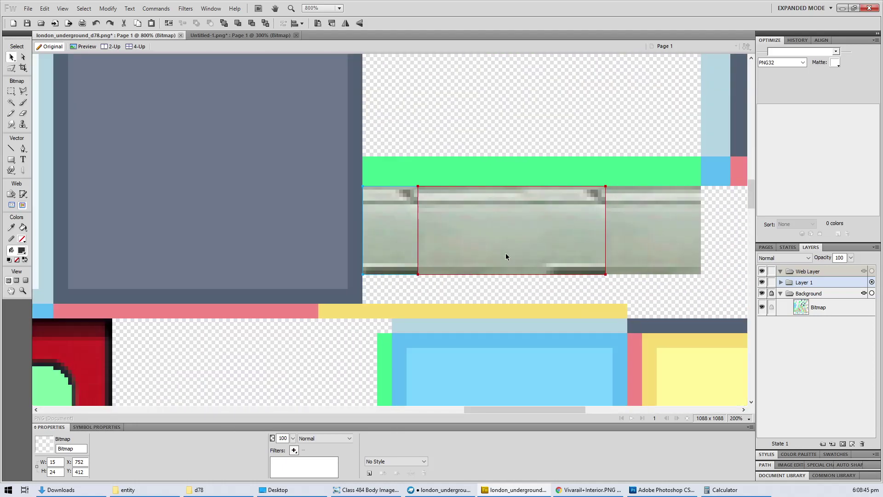
# Step: Cover the dark blemishes along the top of the window strip's middle and left panels with clean 51 × 5 band patches, the left one at X 716, Y 412
pyautogui.hotkey('ctrl', '+')
pyautogui.hotkey('ctrl', '-')
pyautogui.click(593, 195)
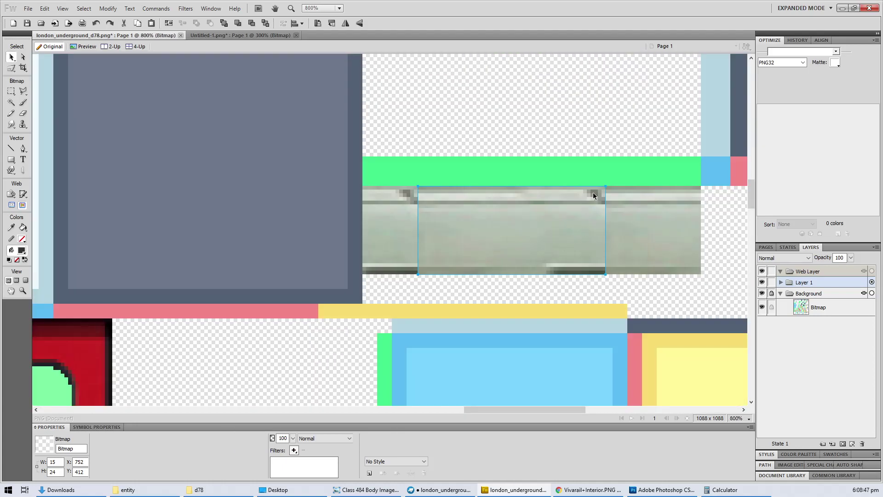
pyautogui.press('m')
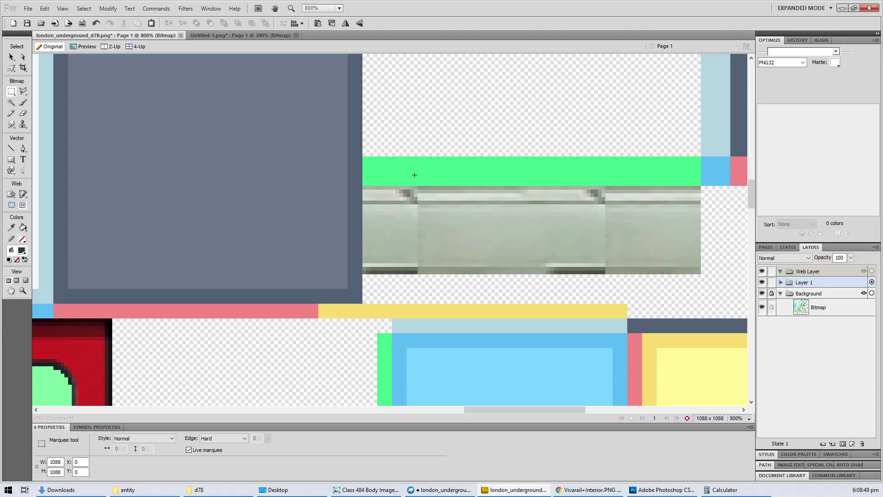
pyautogui.moveTo(415, 175); pyautogui.dragTo(371, 201)
pyautogui.hotkey('ctrl', 'c')
pyautogui.hotkey('ctrl', 'v')
pyautogui.press('v')
pyautogui.click(405, 205)
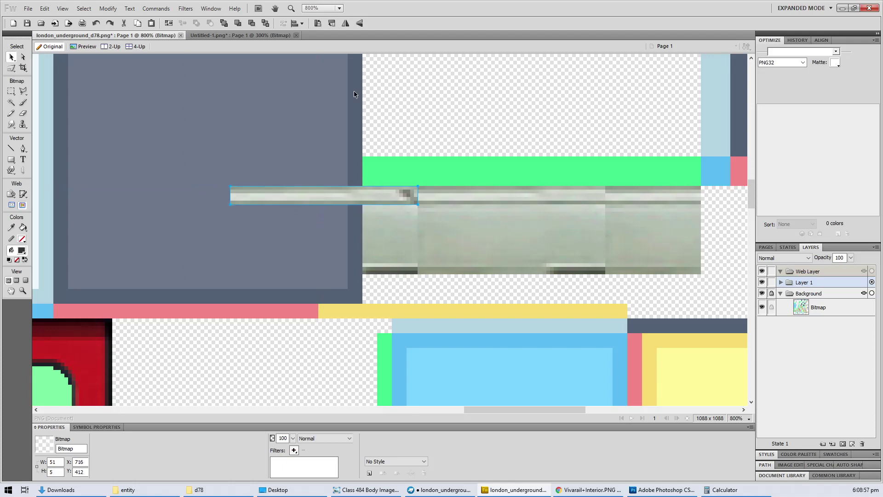
pyautogui.press('Left')
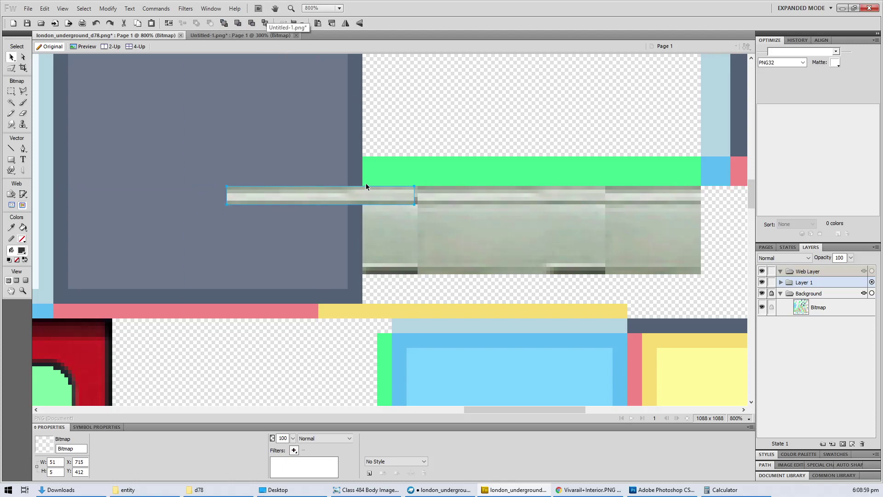
pyautogui.press('Right')
# Step: Trim the left band patch where it overhangs the dark blue-grey block, flush with the window strip's left edge
pyautogui.press('m')
pyautogui.moveTo(157, 138); pyautogui.dragTo(360, 295)
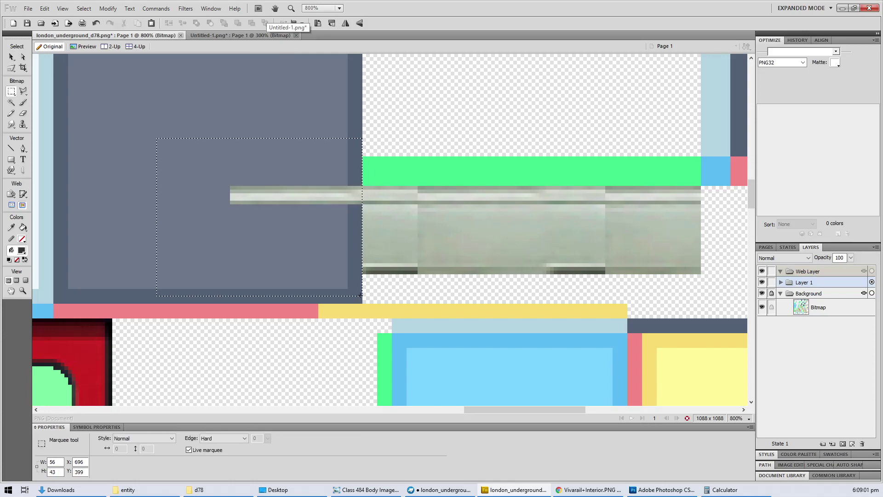
pyautogui.press('Delete')
pyautogui.press('v')
# Step: Flatten the window strip's three panels and two band patches into a single bitmap
pyautogui.click(399, 198)
pyautogui.keyDown('shift'); pyautogui.click(434, 196); pyautogui.keyUp('shift')
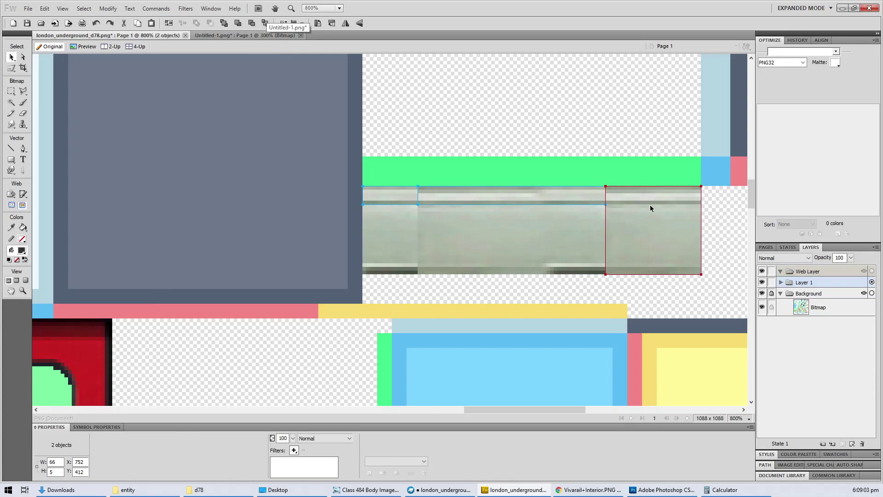
pyautogui.keyDown('shift'); pyautogui.click(651, 208); pyautogui.keyUp('shift')
pyautogui.keyDown('shift'); pyautogui.click(556, 239); pyautogui.keyUp('shift')
pyautogui.keyDown('shift'); pyautogui.click(396, 239); pyautogui.keyUp('shift')
pyautogui.rightClick(396, 238)
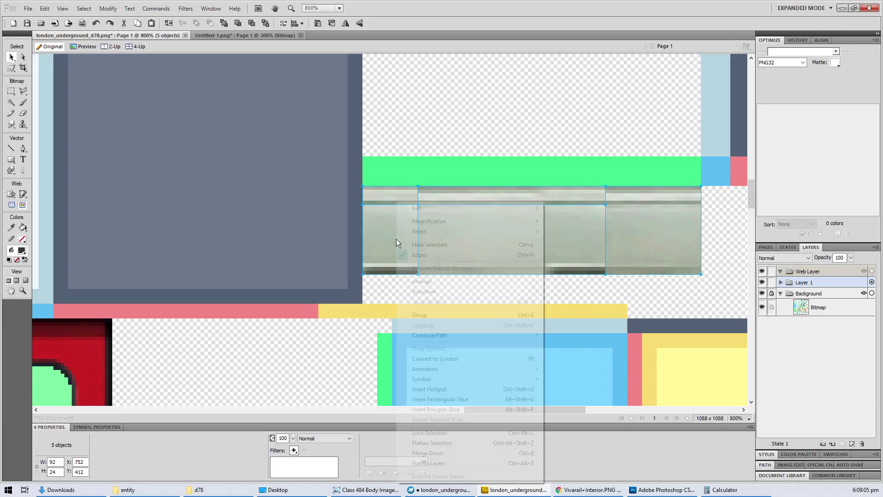
pyautogui.click(453, 442)
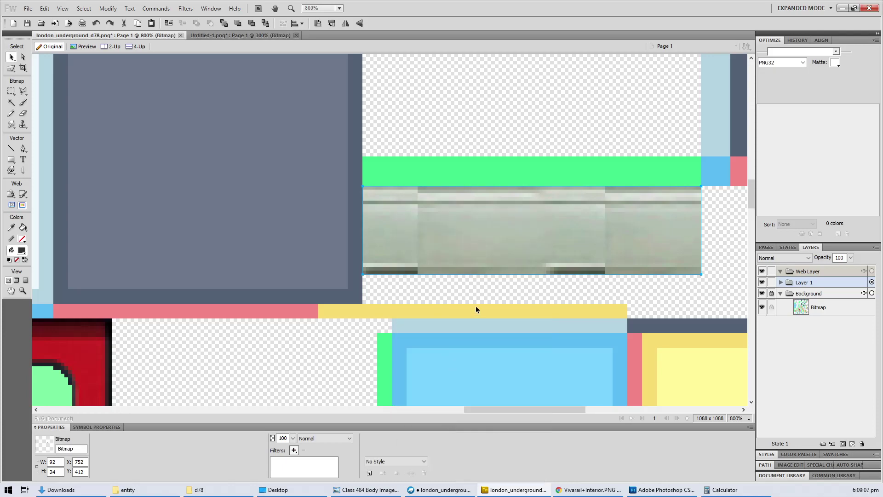
# Step: Check the Class 484 interior photo and the Vivarail interior image for how the roof panels join, and return to Fireworks
pyautogui.hotkey('ctrl', '-')
pyautogui.hotkey('ctrl', '-')
pyautogui.hotkey('ctrl', '-')
pyautogui.hotkey('ctrl', '-')
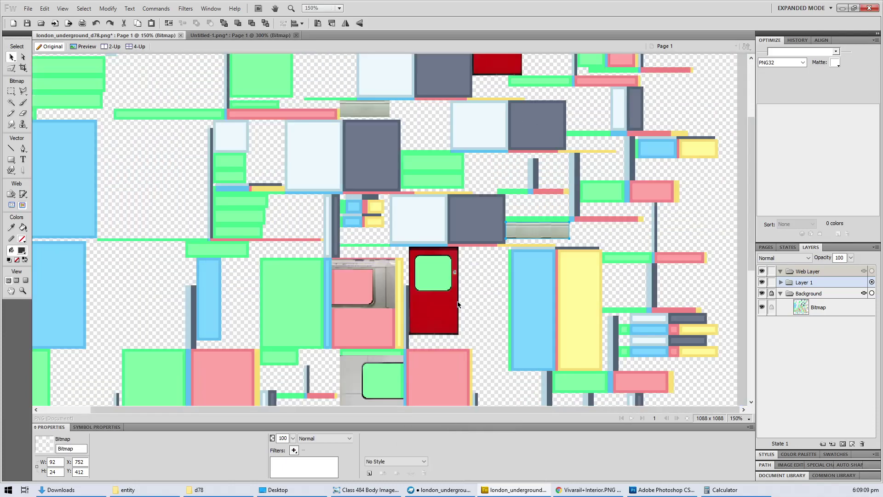
pyautogui.scroll(2, 363, 147)
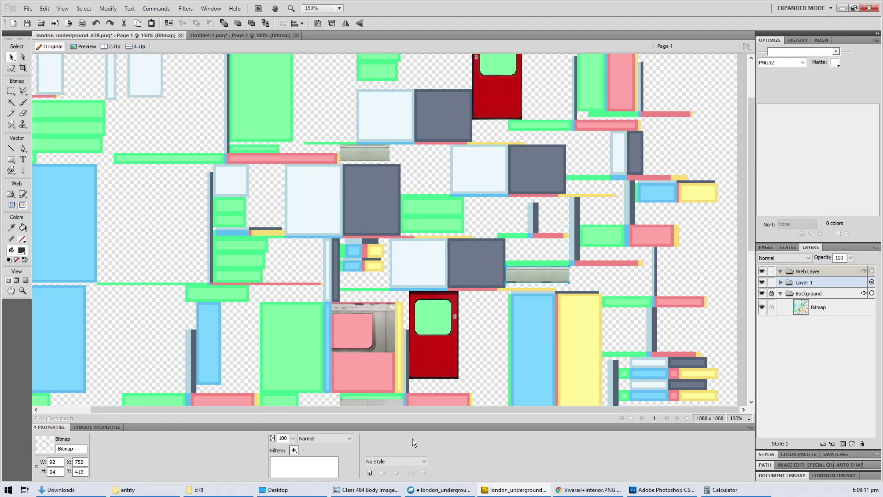
pyautogui.click(387, 491)
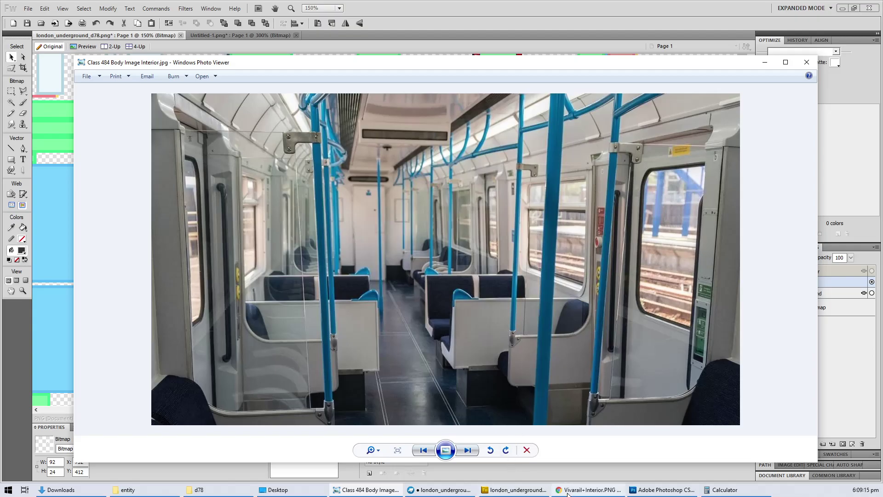
pyautogui.click(589, 490)
pyautogui.click(516, 490)
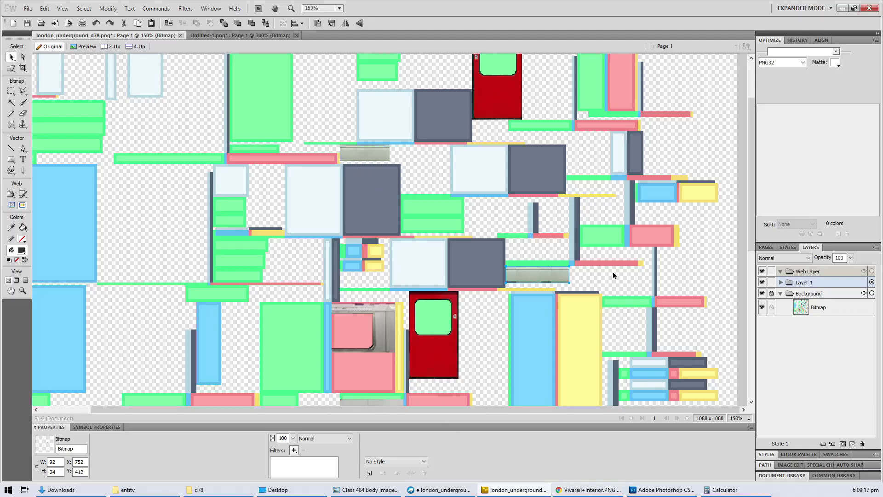
# Step: Draw a vertical 1-Pixel Hard line 23 pixels high on the window strip's left seam at X 768, Y 413, in a colour sampled from the panel, at 50% opacity
pyautogui.keyDown('ctrl'); pyautogui.scroll(5, 612, 275); pyautogui.keyUp('ctrl')
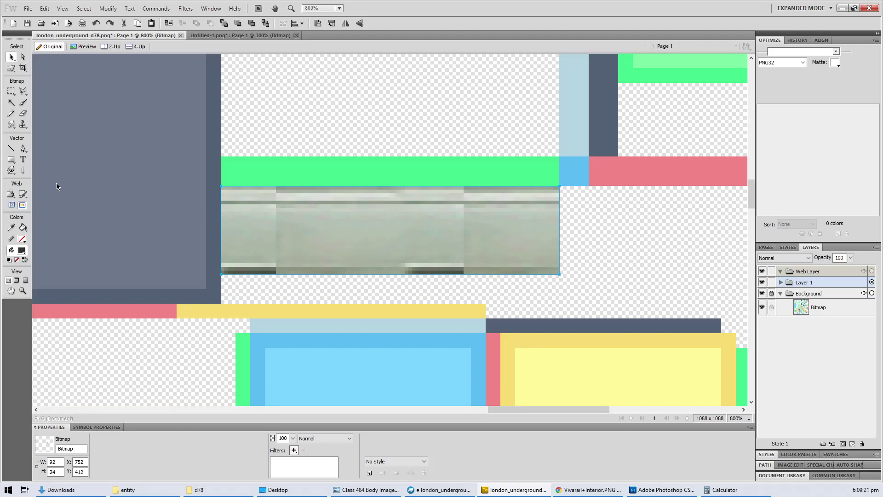
pyautogui.click(11, 148)
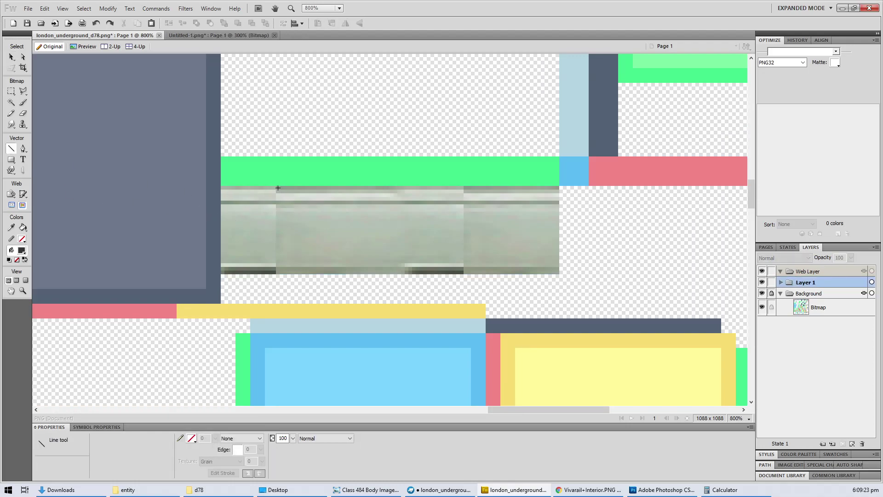
pyautogui.moveTo(280, 267); pyautogui.dragTo(278, 274)
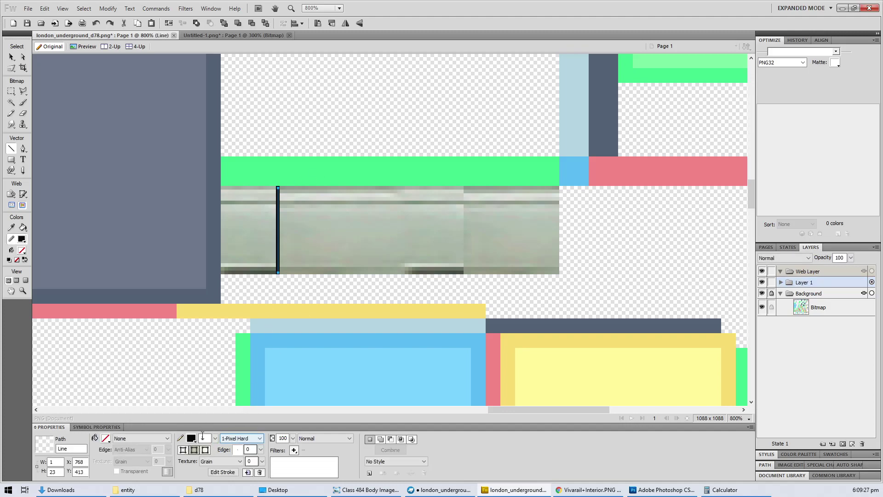
pyautogui.click(191, 438)
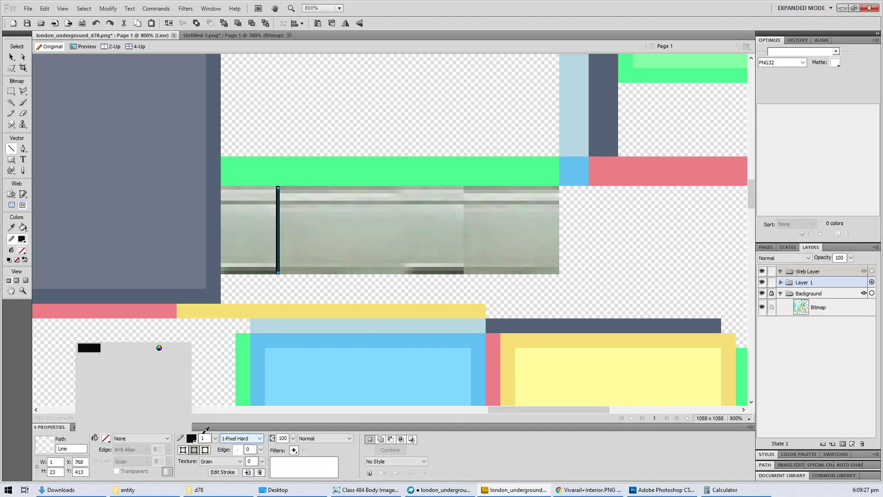
pyautogui.click(296, 201)
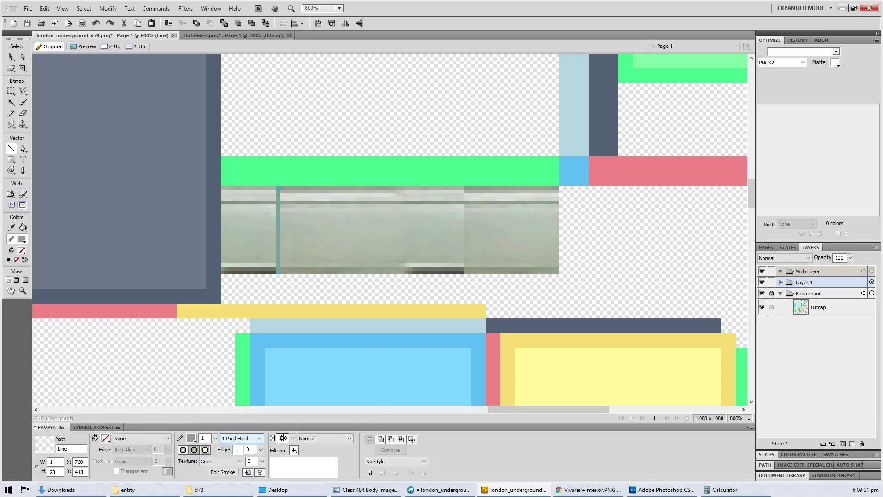
pyautogui.press('Return')
# Step: Recolour the seam line with the dark grey sampled from the window strip's lower edge
pyautogui.click(11, 56)
pyautogui.keyDown('ctrl'); pyautogui.scroll(2, 238, 228); pyautogui.keyUp('ctrl')
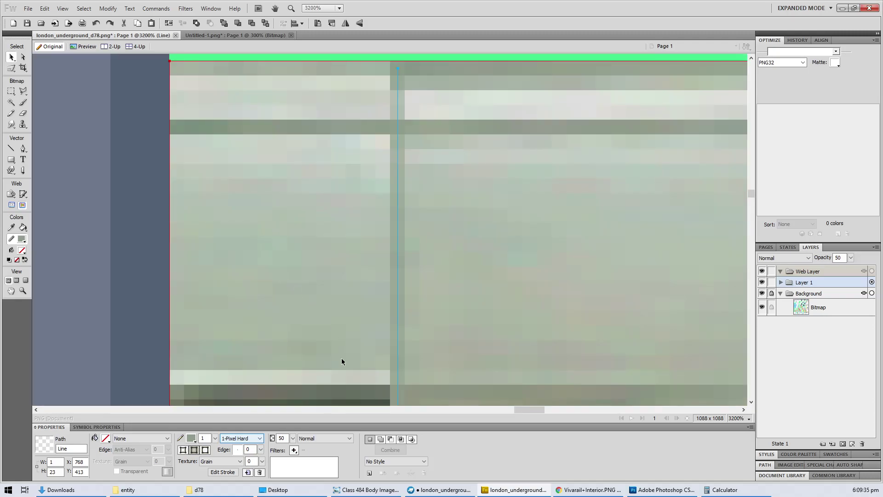
pyautogui.keyDown('ctrl'); pyautogui.scroll(-1, 341, 361); pyautogui.keyUp('ctrl')
pyautogui.click(192, 440)
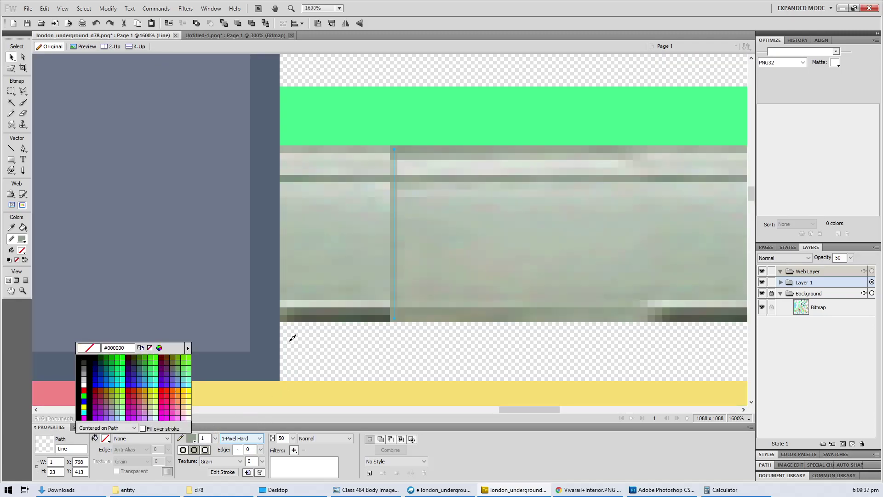
pyautogui.click(304, 321)
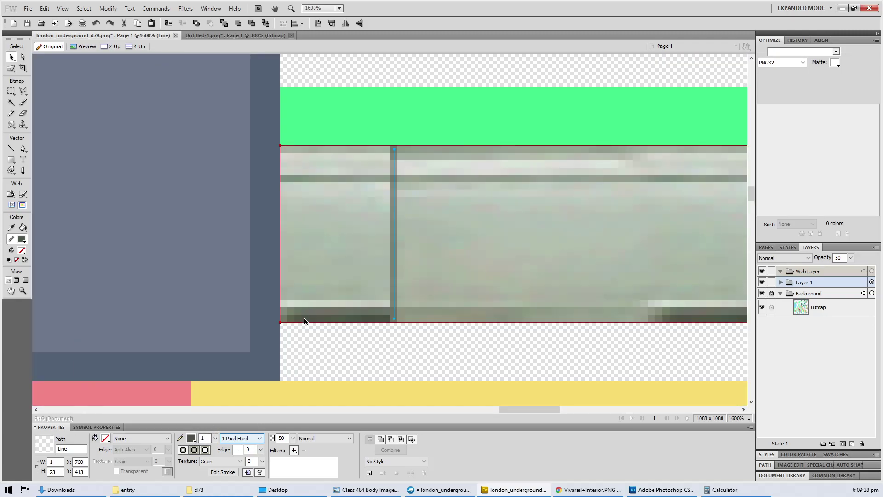
pyautogui.click(352, 347)
# Step: Place a copy of the dark line on the window strip's right seam and make one further copy
pyautogui.keyDown('ctrl'); pyautogui.scroll(-1, 321, 314); pyautogui.keyUp('ctrl')
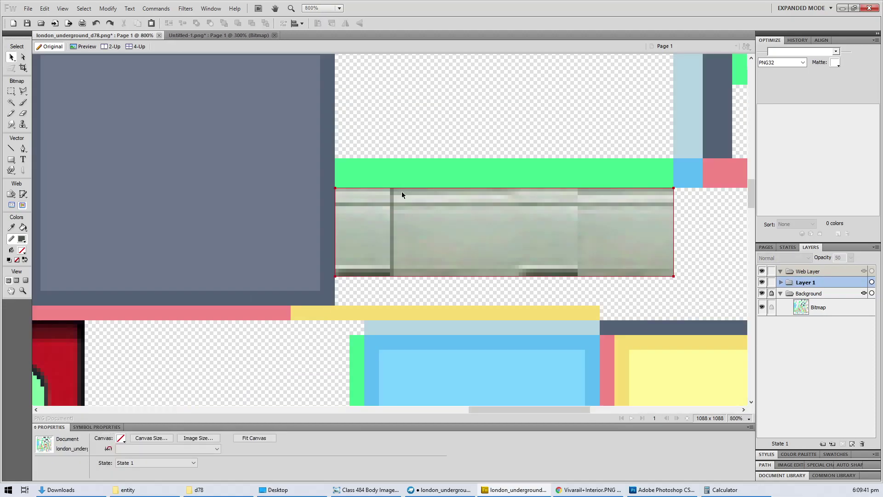
pyautogui.click(392, 214)
pyautogui.keyDown('alt'); pyautogui.moveTo(391, 213); pyautogui.dragTo(468, 177); pyautogui.keyUp('alt')
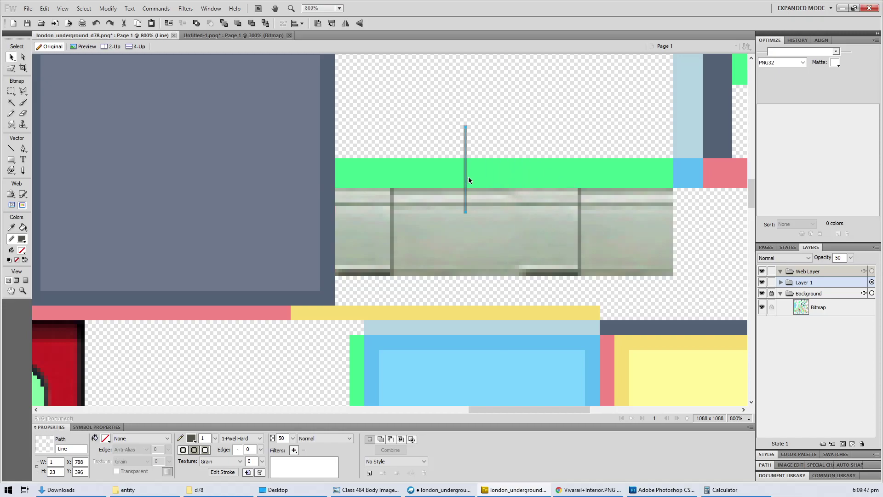
# Step: Move the spare line copy onto the seam between the two door roof_side panels, at X 549, Y 237
pyautogui.press('Delete')
pyautogui.keyDown('ctrl'); pyautogui.scroll(-3, 498, 206); pyautogui.keyUp('ctrl')
pyautogui.scroll(6, 367, 183)
pyautogui.click(90, 316)
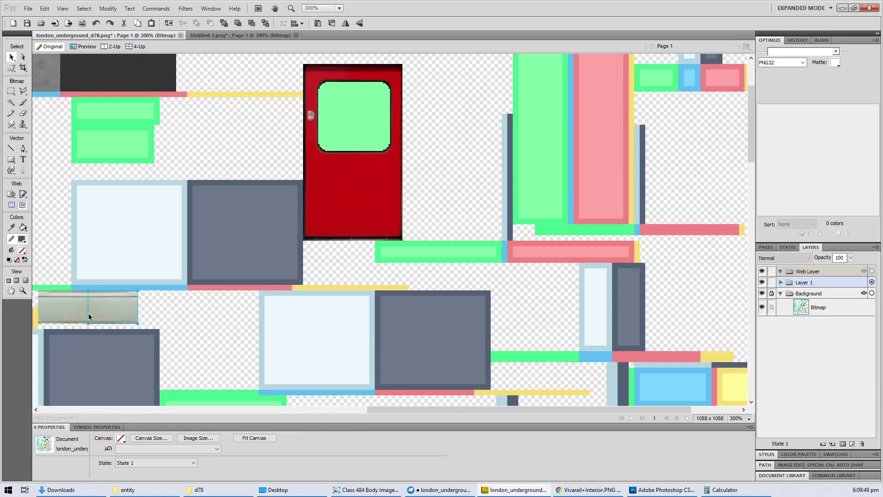
pyautogui.keyDown('ctrl'); pyautogui.scroll(3, 181, 327); pyautogui.keyUp('ctrl')
pyautogui.hotkey('ctrl', 'v')
pyautogui.moveTo(399, 226); pyautogui.dragTo(261, 223)
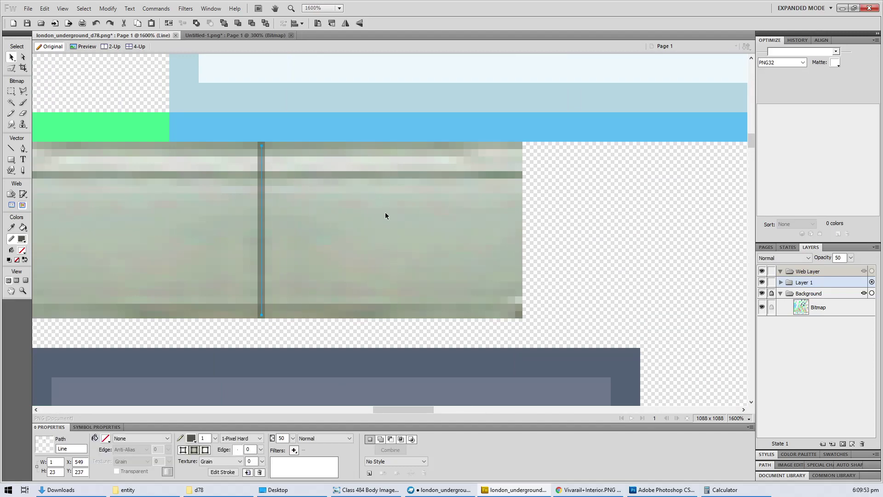
# Step: Flatten both door roof_side panels and their seam line into one 72 × 24 bitmap
pyautogui.hotkey('ctrl', '-')
pyautogui.hotkey('ctrl', '-')
pyautogui.hotkey('ctrl', '-')
pyautogui.click(418, 266)
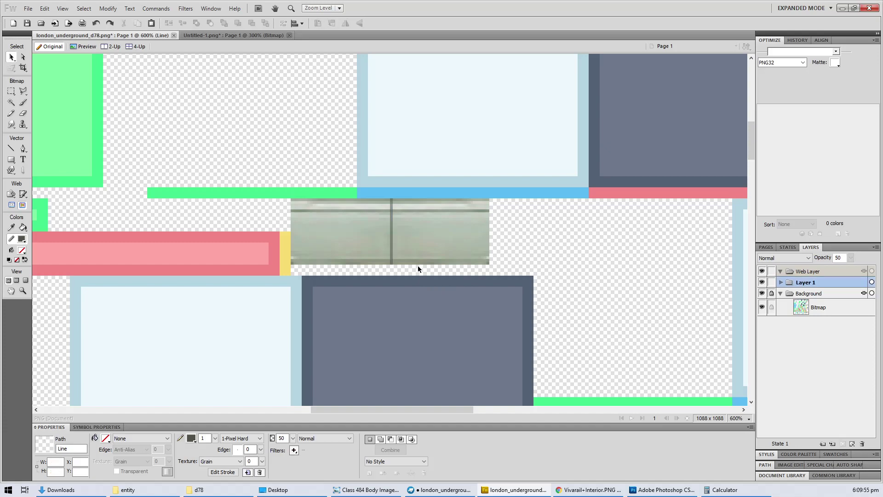
pyautogui.moveTo(417, 271); pyautogui.dragTo(364, 245)
pyautogui.rightClick(426, 240)
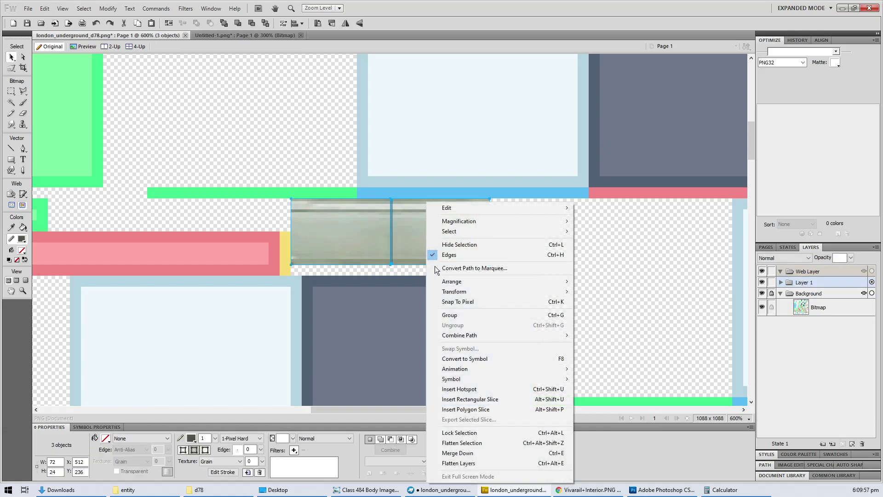
pyautogui.click(462, 443)
# Step: Flatten the window strip and its two seam lines into one 92 × 24 bitmap, and save the texture
pyautogui.hotkey('ctrl', '-')
pyautogui.hotkey('ctrl', '-')
pyautogui.hotkey('ctrl', '-')
pyautogui.hotkey('ctrl', '-')
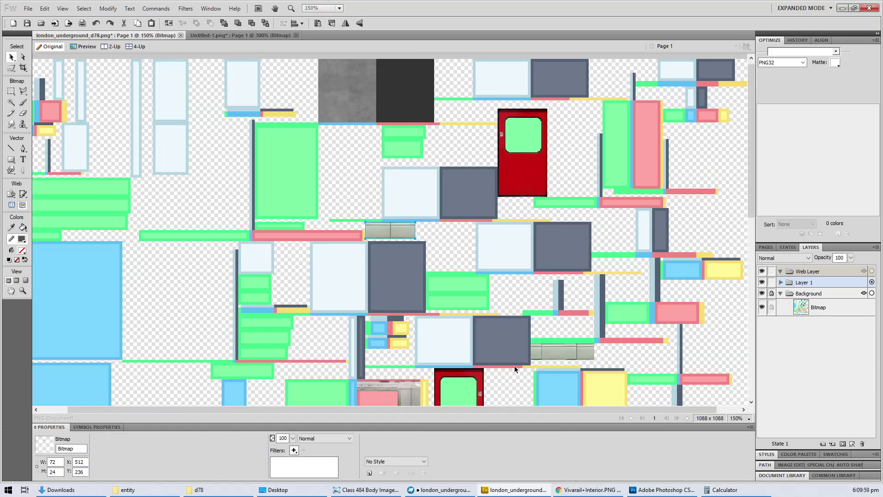
pyautogui.moveTo(514, 366); pyautogui.dragTo(614, 351)
pyautogui.hotkey('ctrl', '=')
pyautogui.hotkey('ctrl', '=')
pyautogui.hotkey('ctrl', '=')
pyautogui.hotkey('ctrl', '=')
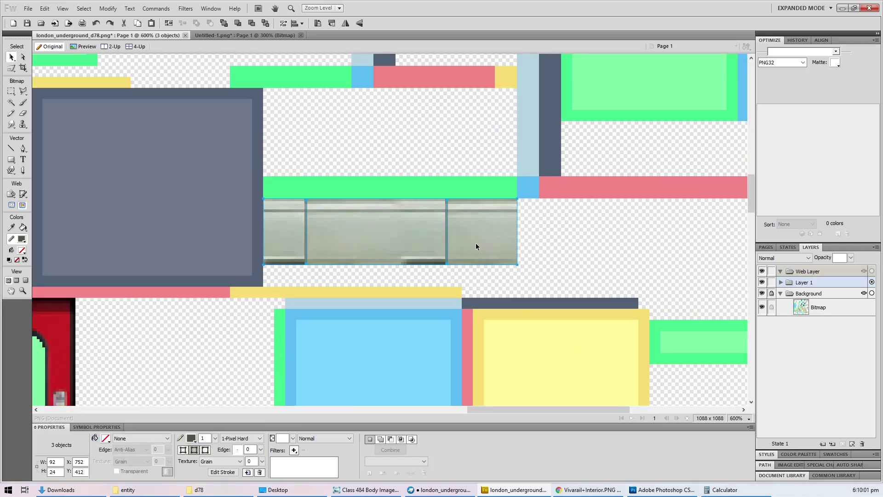
pyautogui.rightClick(388, 225)
pyautogui.click(419, 442)
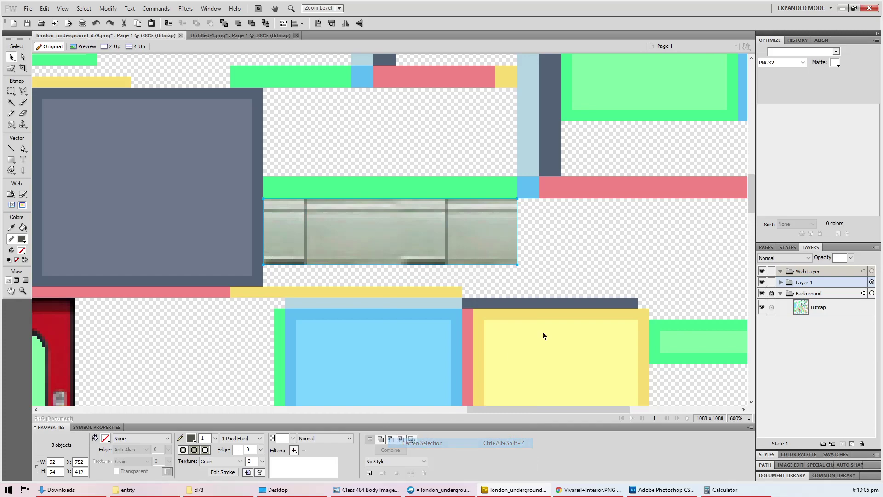
pyautogui.hotkey('ctrl', 's')
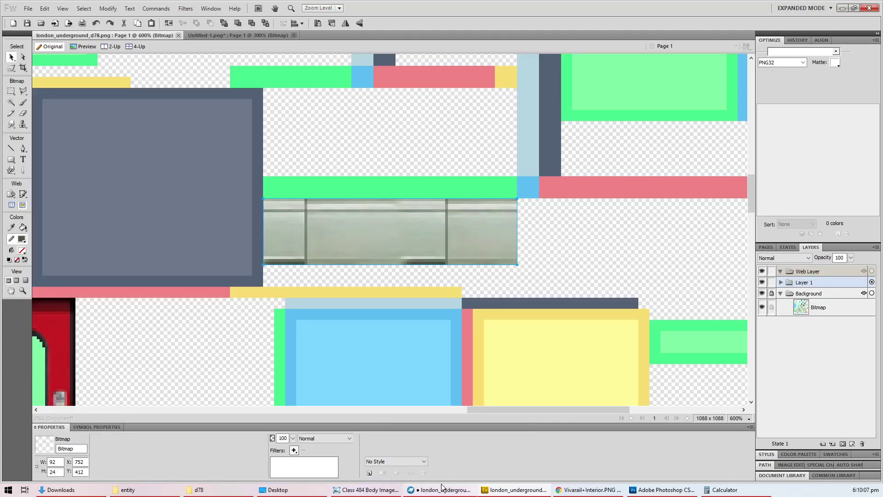
# Step: Review the roof_side panels in Blockbench against the Vivarail interior photo in Chrome, and return to Blockbench
pyautogui.click(442, 489)
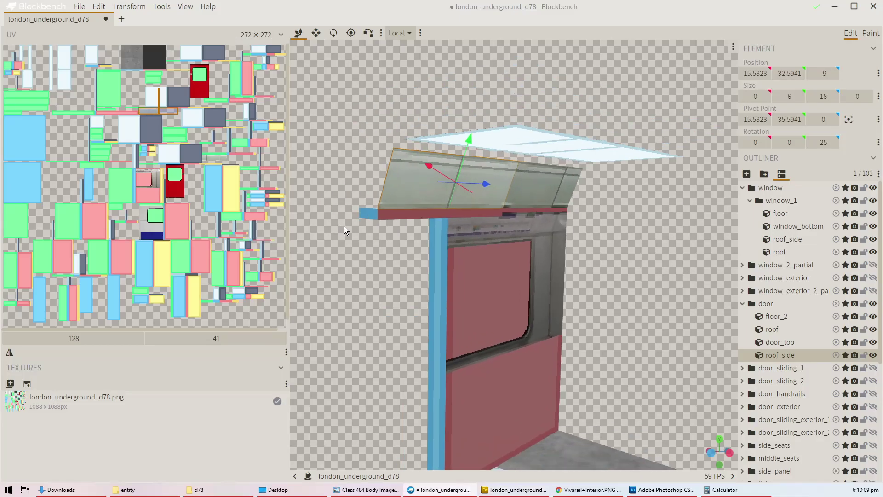
pyautogui.click(571, 490)
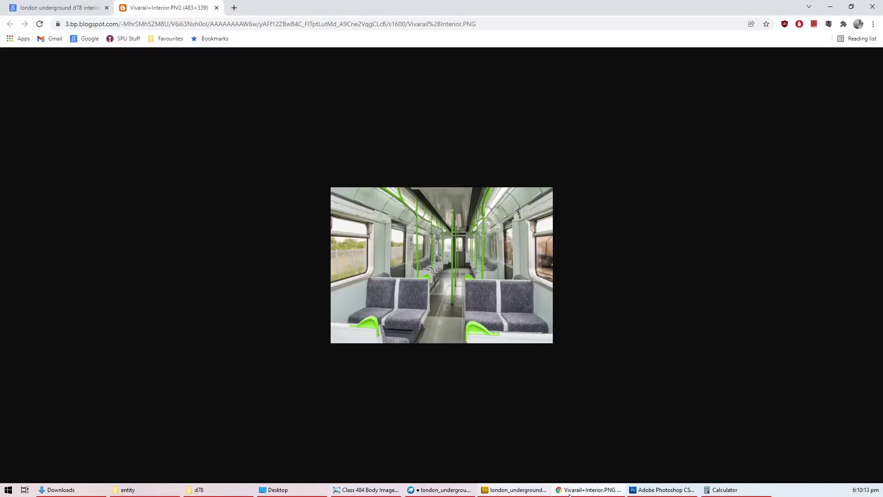
pyautogui.click(418, 491)
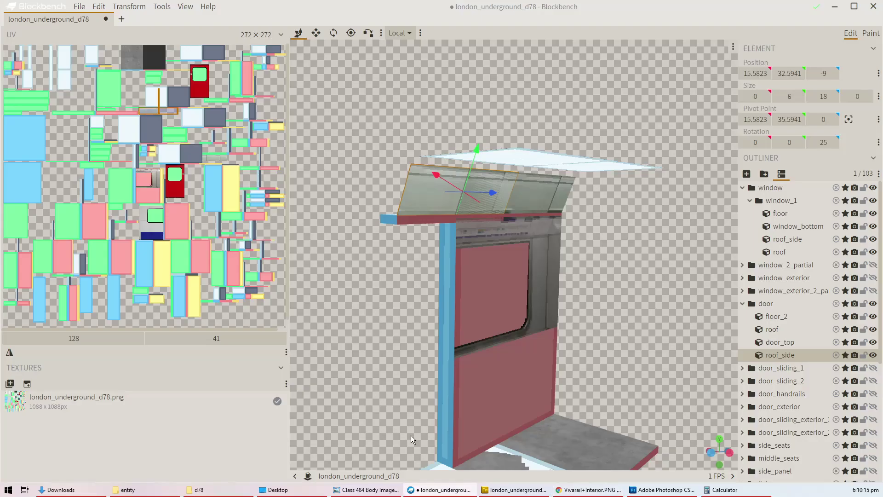
# Step: Collapse and hide the door group, and inspect the window's roof_side panel with its seam lines up close
pyautogui.click(743, 303)
pyautogui.click(873, 303)
pyautogui.scroll(-2, 636, 248)
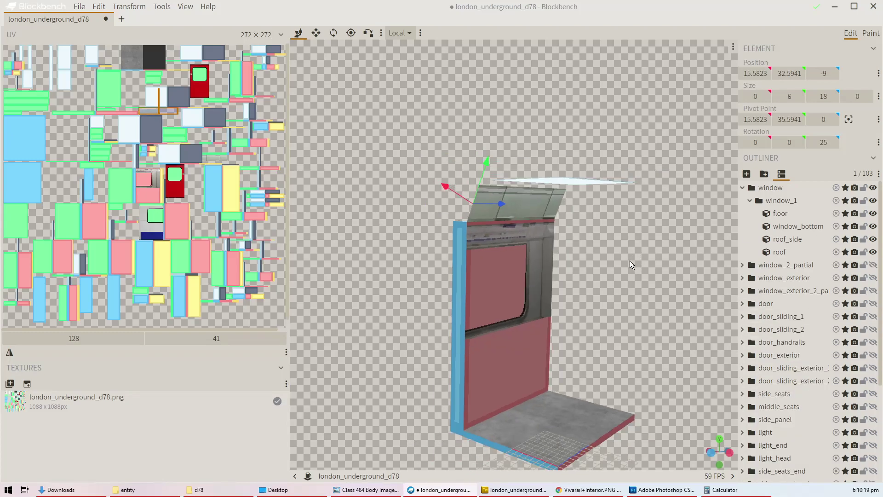
pyautogui.moveTo(631, 261); pyautogui.dragTo(557, 231)
pyautogui.scroll(5, 562, 230)
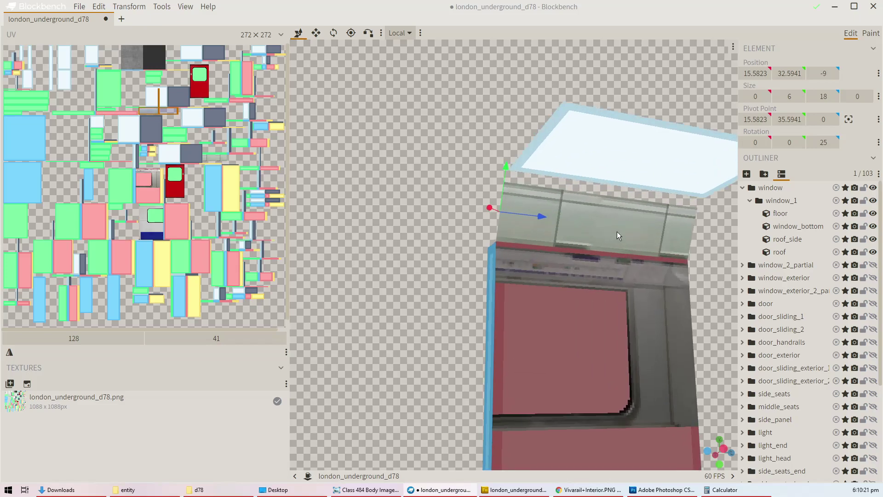
# Step: Inspect the window section's roof_side panel and wall from several angles, and compare them with the Vivarail interior photo in Chrome
pyautogui.moveTo(617, 230); pyautogui.dragTo(502, 188, button='right')
pyautogui.scroll(-6, 504, 189)
pyautogui.moveTo(592, 293)
pyautogui.mouseDown()
pyautogui.moveTo(611, 297)
pyautogui.moveTo(584, 293)
pyautogui.moveTo(606, 287)
pyautogui.moveTo(604, 294)
pyautogui.mouseUp()
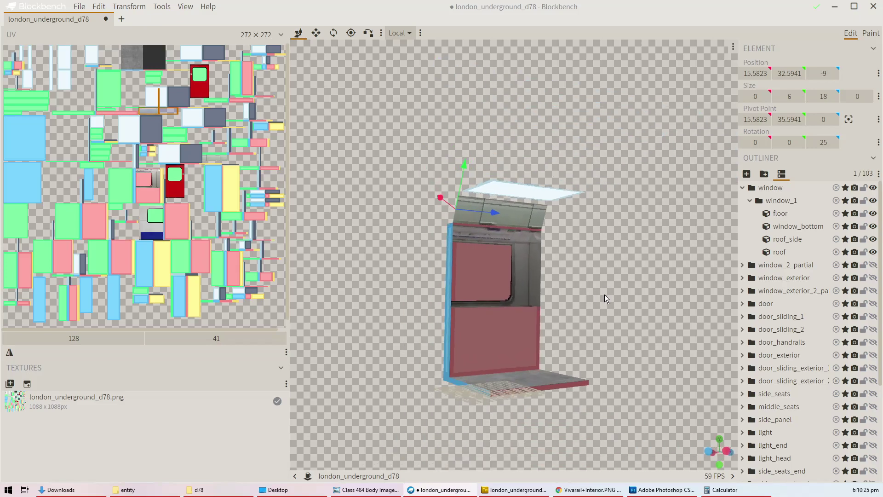
pyautogui.scroll(8, 604, 295)
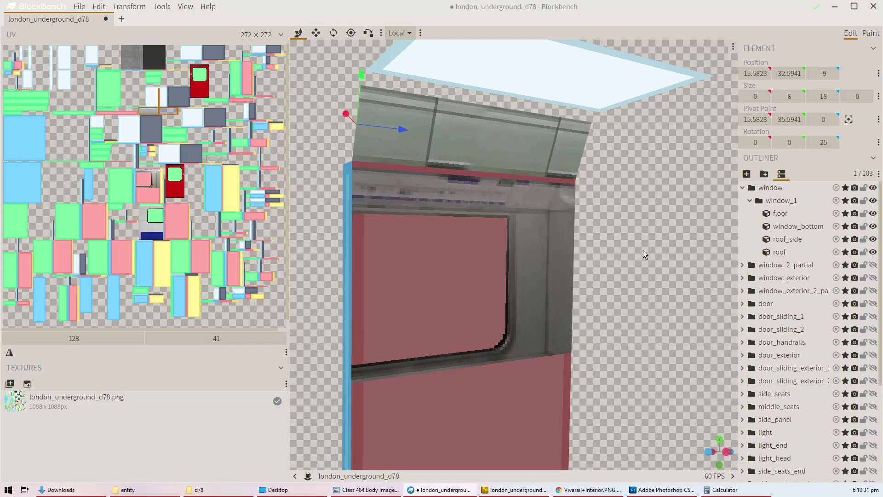
pyautogui.scroll(2, 643, 248)
pyautogui.scroll(-1, 643, 244)
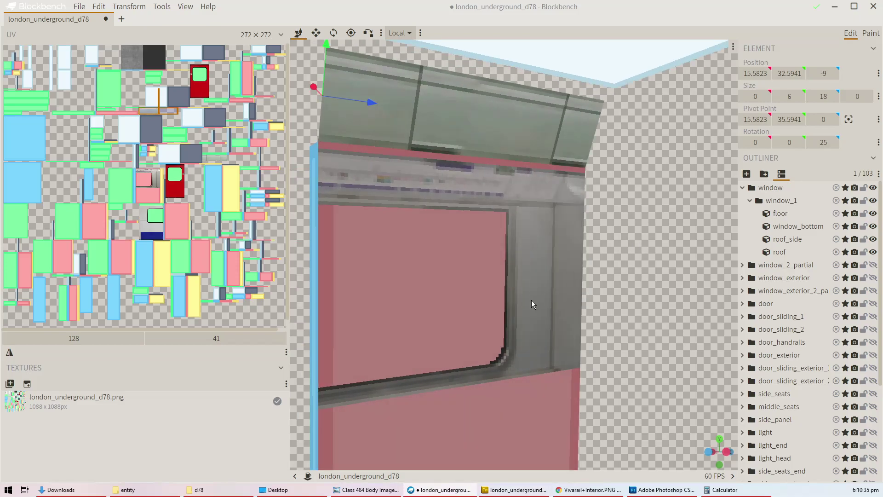
pyautogui.click(515, 490)
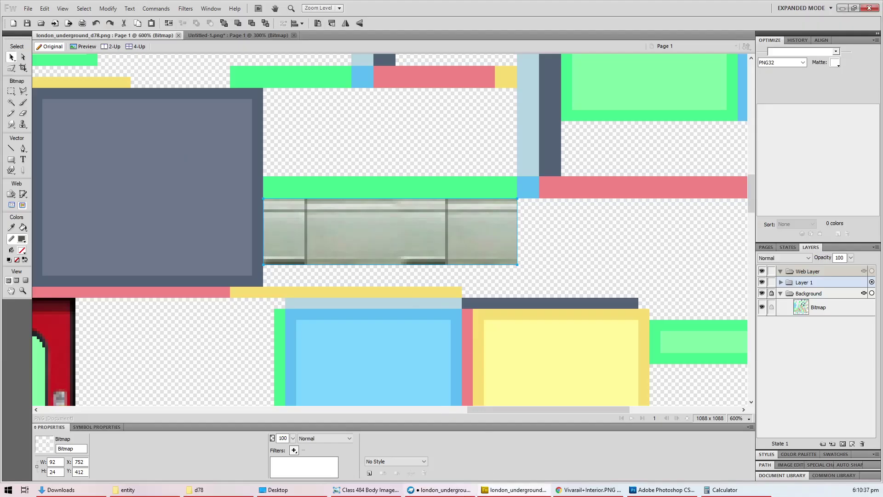
pyautogui.click(587, 488)
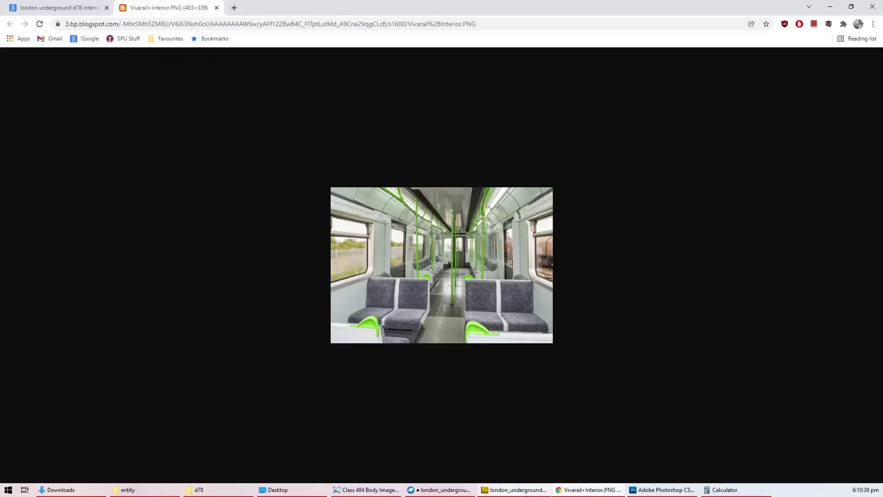
# Step: Switch to Fireworks and apply a Hue/Saturation filter to the window and door roof_side bitmaps together, removing all their saturation
pyautogui.click(524, 490)
pyautogui.hotkey('ctrl', '1')
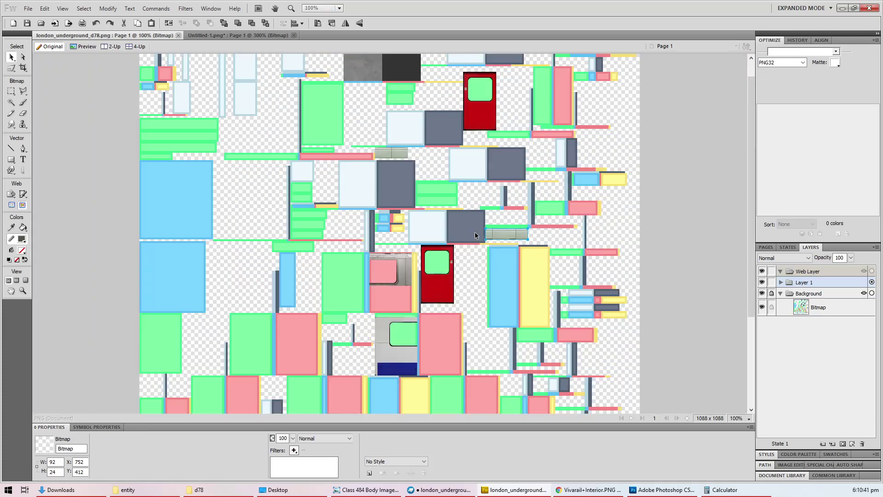
pyautogui.keyDown('shift'); pyautogui.click(389, 153); pyautogui.keyUp('shift')
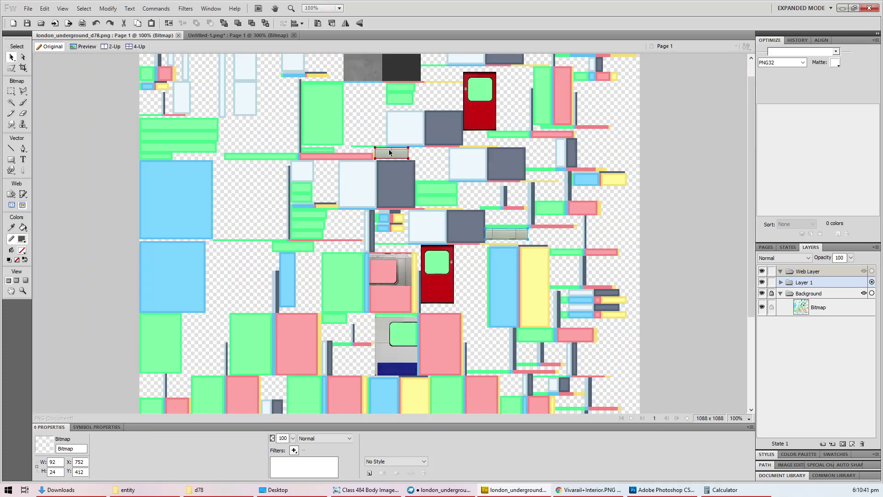
pyautogui.click(294, 450)
pyautogui.moveTo(338, 371)
pyautogui.click(424, 412)
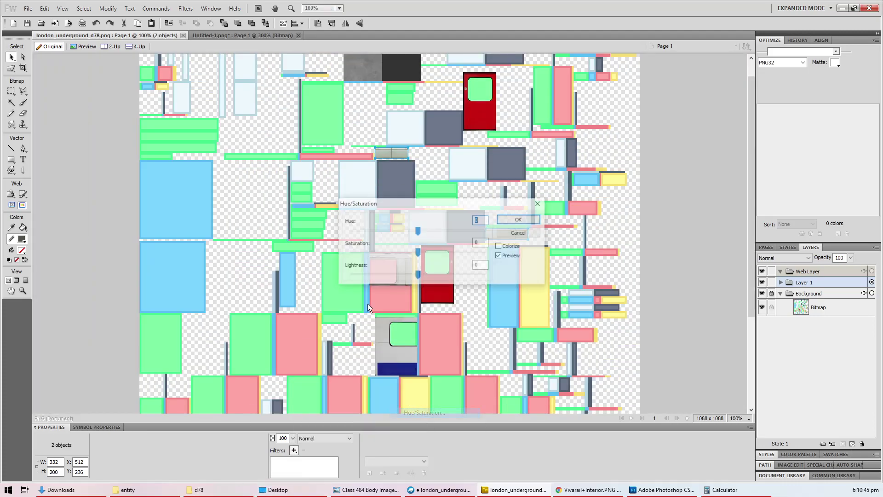
pyautogui.moveTo(418, 253); pyautogui.dragTo(286, 254)
pyautogui.click(518, 220)
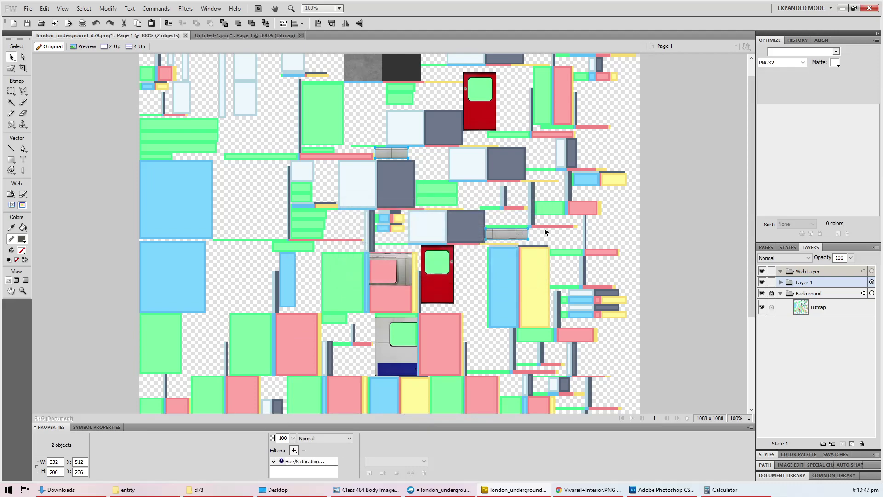
# Step: Flatten the Hue/Saturation filter into the 92 × 24 window strip and the 72 × 24 door strip separately
pyautogui.click(511, 233)
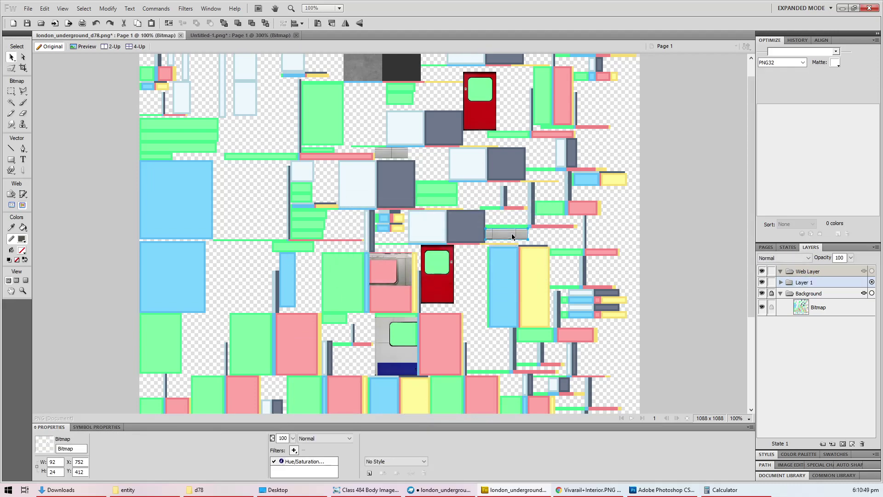
pyautogui.rightClick(512, 233)
pyautogui.click(545, 444)
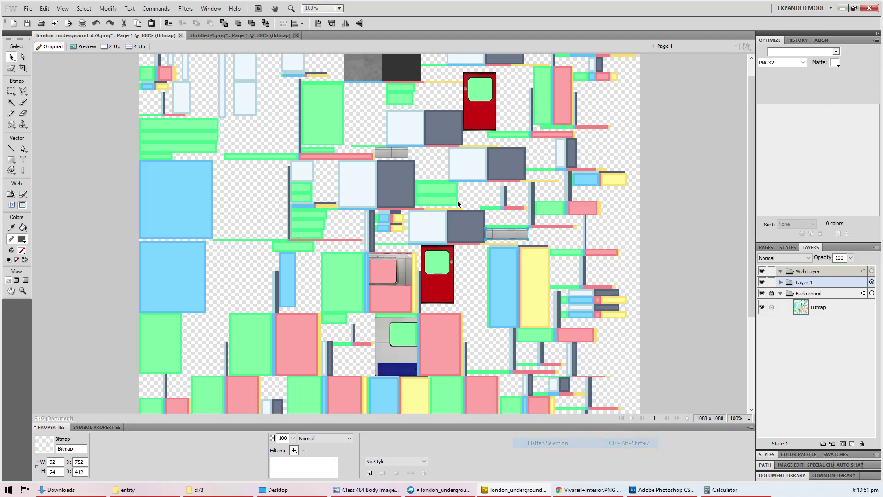
pyautogui.rightClick(381, 151)
pyautogui.click(410, 393)
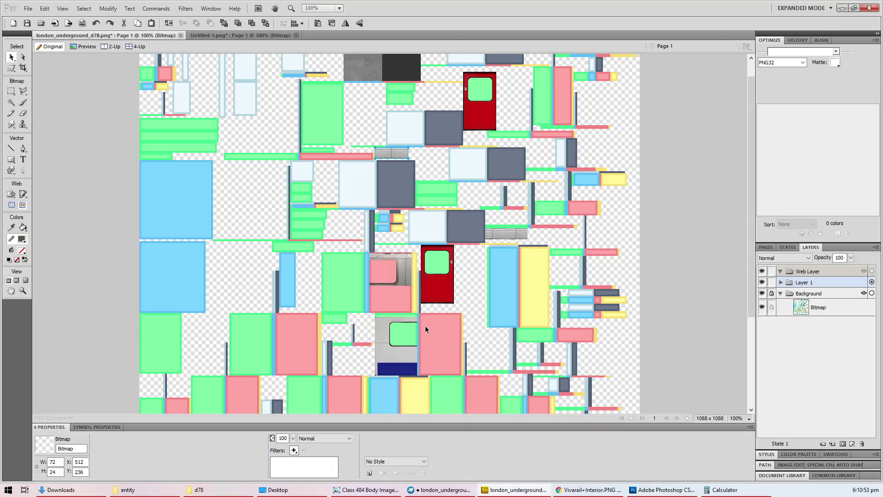
# Step: Examine the 92 × 71 interior window bitmap up close in the texture
pyautogui.click(403, 274)
pyautogui.keyDown('ctrl'); pyautogui.scroll(6, 403, 290); pyautogui.keyUp('ctrl')
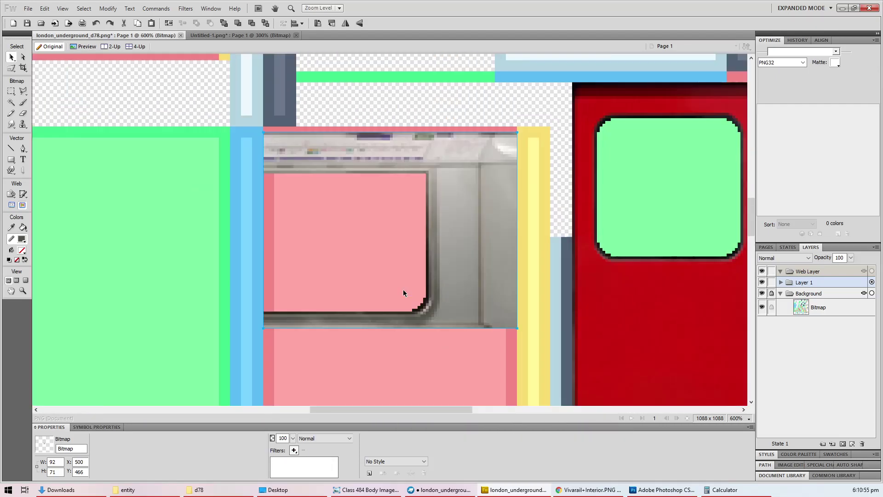
pyautogui.hotkey('ctrl', '-')
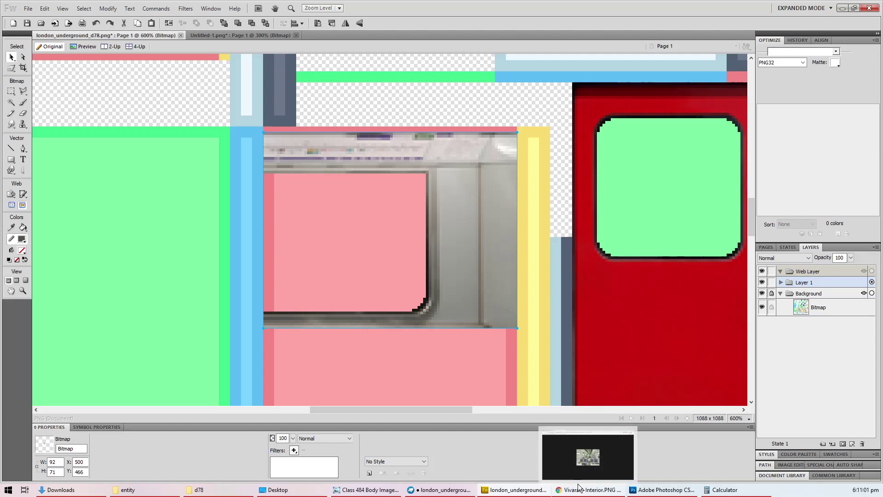
# Step: Open the D Stock Farewell Railtour shortcut from the d78 pictures folder and load its streetlightonline.co.uk address in Chrome
pyautogui.moveTo(218, 489)
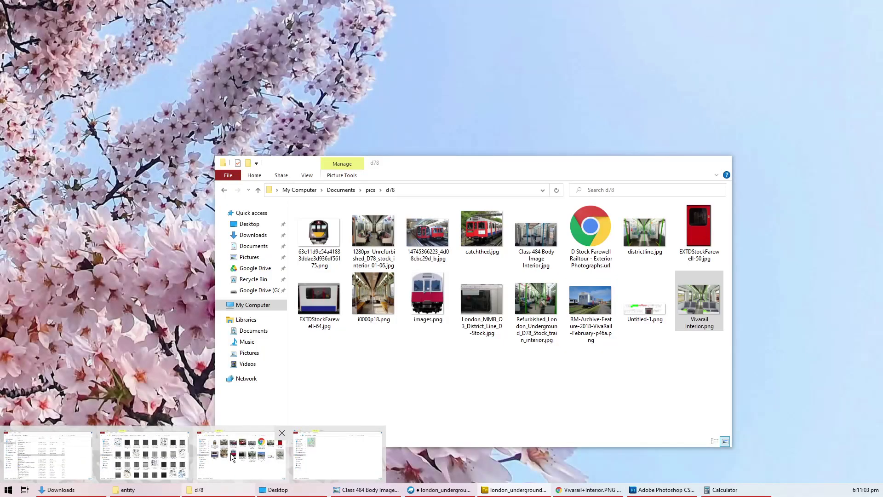
pyautogui.click(230, 454)
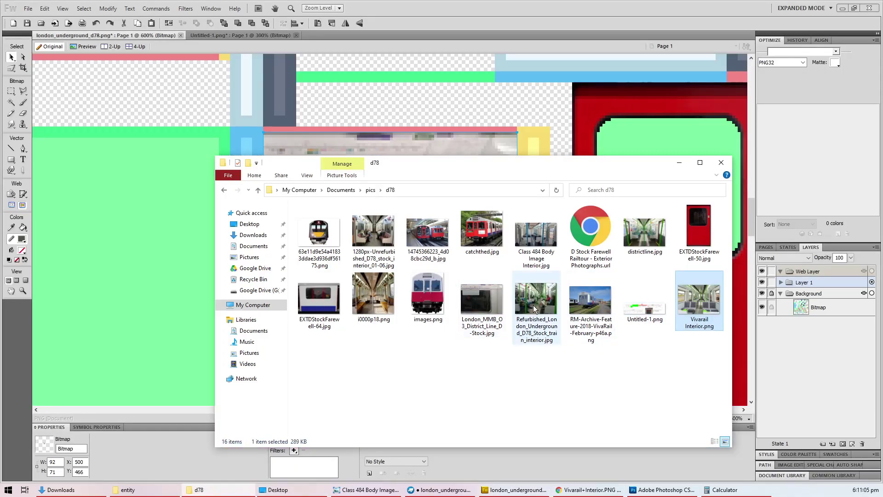
pyautogui.doubleClick(591, 240)
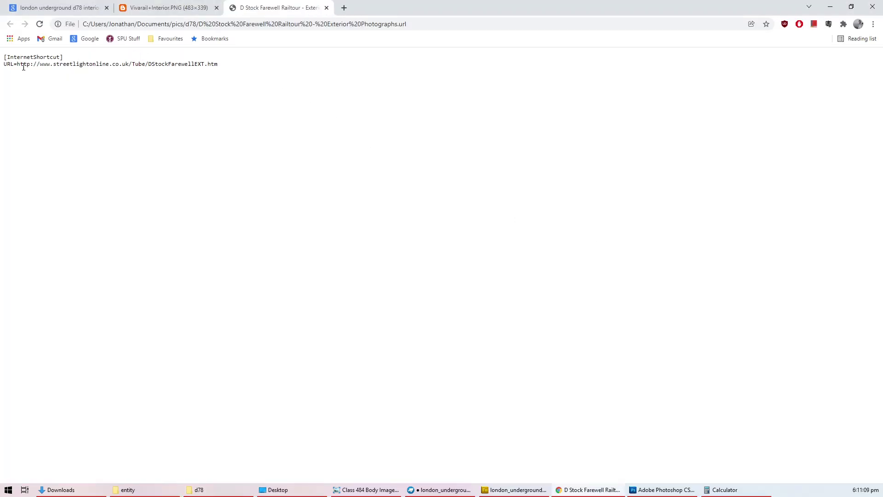
pyautogui.moveTo(18, 64); pyautogui.dragTo(229, 68)
pyautogui.moveTo(211, 65); pyautogui.dragTo(357, 10)
pyautogui.click(268, 8)
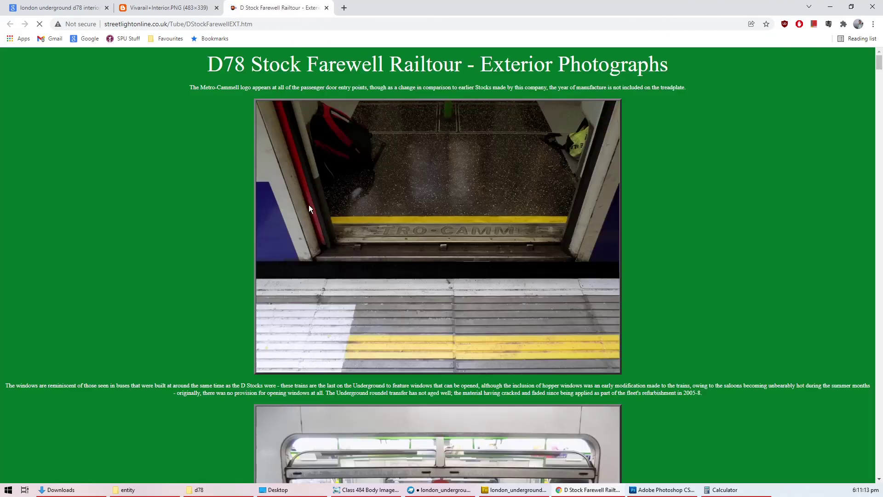
# Step: Look through the D78 Stock Farewell Railtour page for reference photographs of the train
pyautogui.scroll(-20, 541, 246)
pyautogui.scroll(-20, 542, 247)
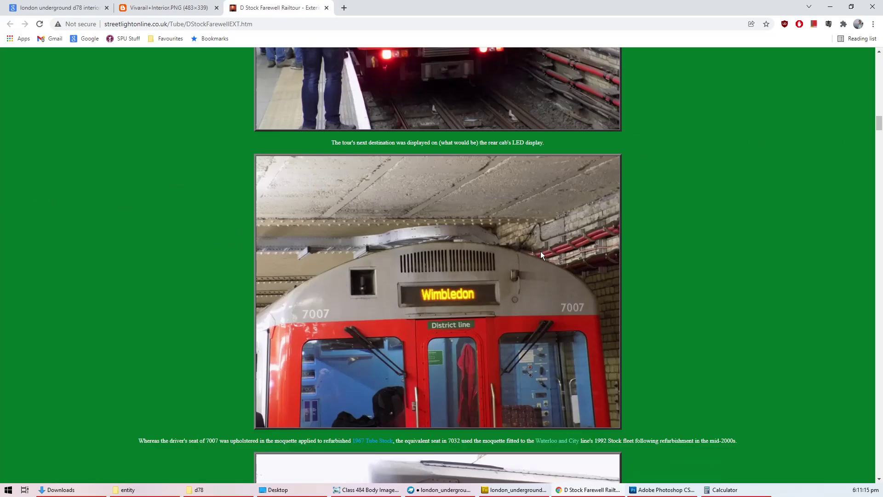
pyautogui.scroll(-20, 546, 247)
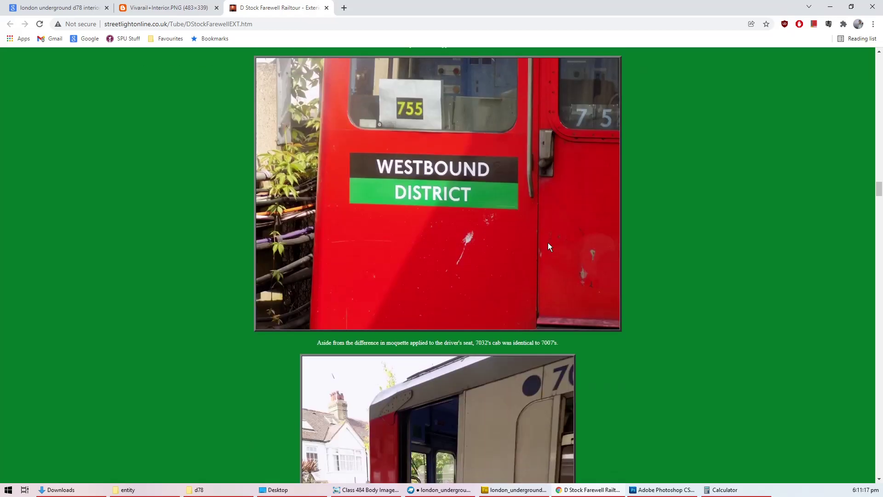
pyautogui.scroll(-20, 547, 246)
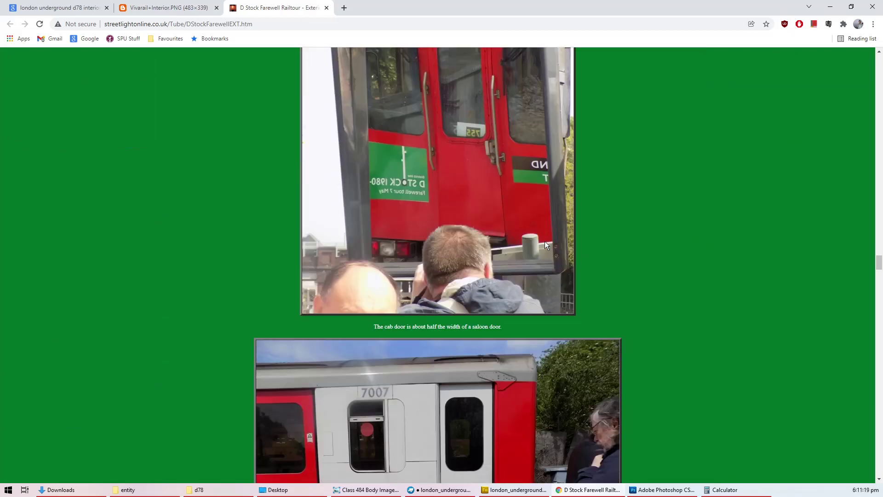
pyautogui.scroll(-20, 538, 241)
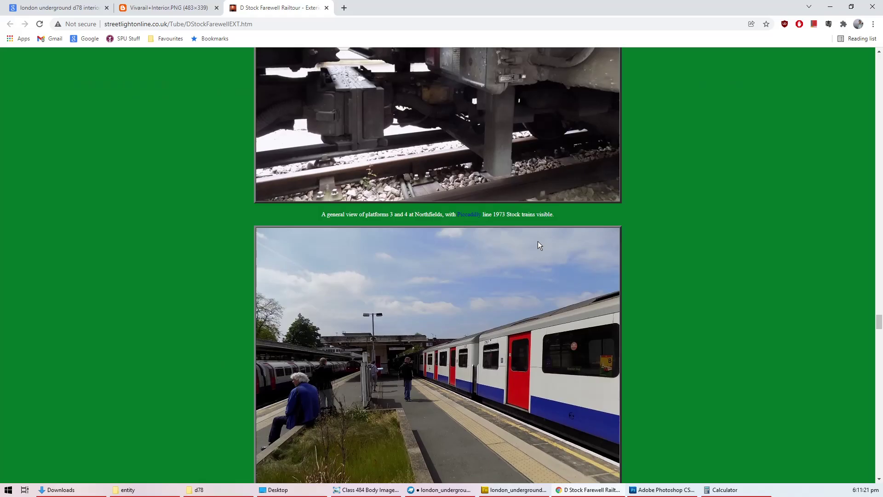
pyautogui.scroll(-20, 535, 241)
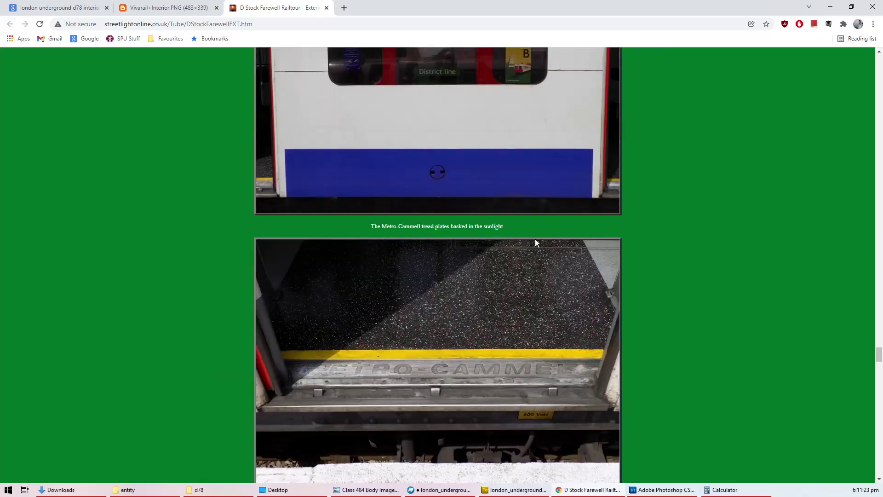
pyautogui.scroll(-20, 541, 238)
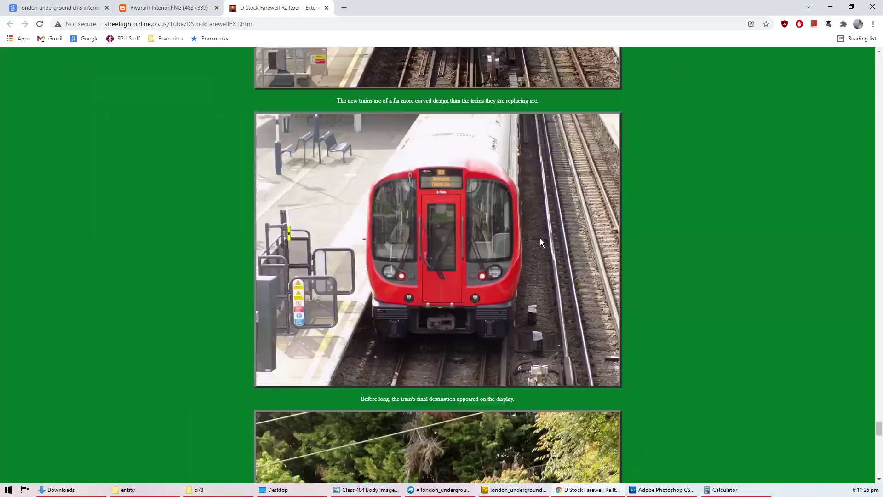
pyautogui.scroll(20, 542, 240)
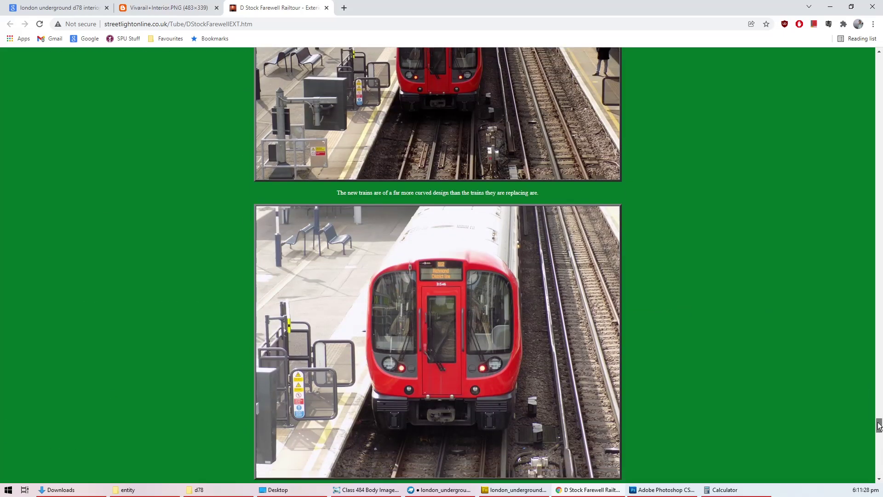
pyautogui.moveTo(878, 422); pyautogui.dragTo(877, 298)
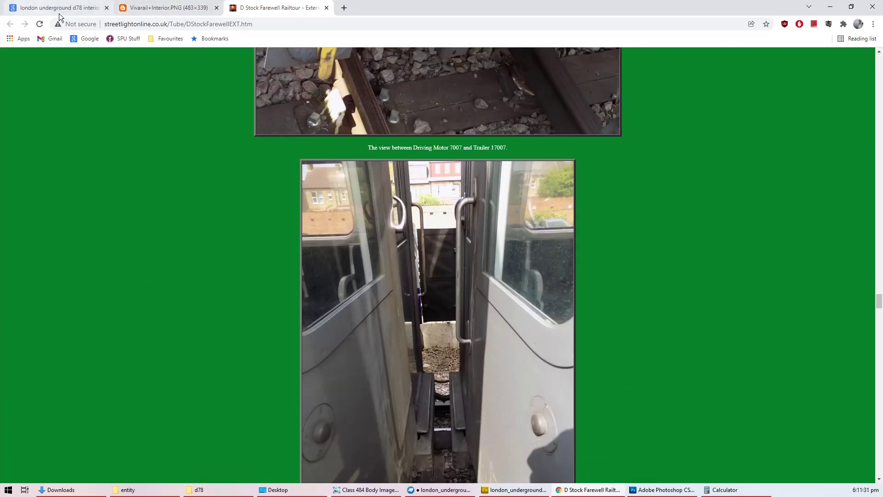
# Step: Check the window section in Blockbench, and preview the Wikipedia D78 Stock photo in Chrome's "london underground d78 interior" image results
pyautogui.click(439, 489)
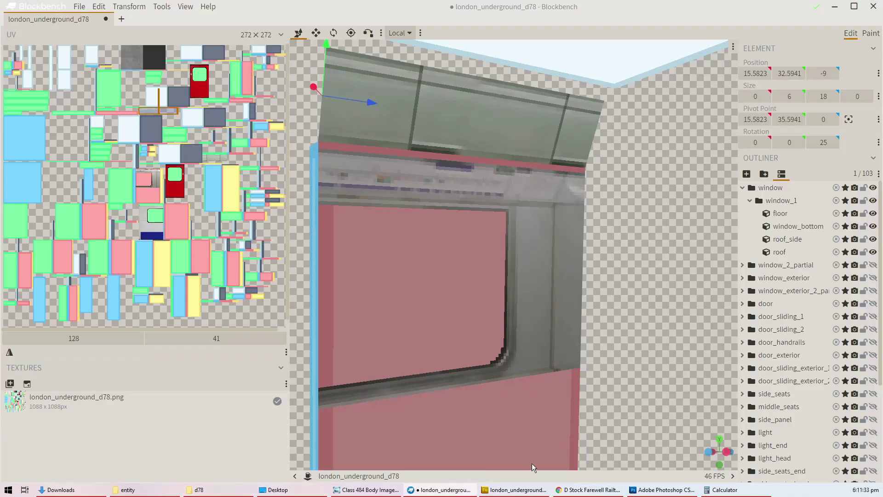
pyautogui.click(570, 489)
pyautogui.click(45, 8)
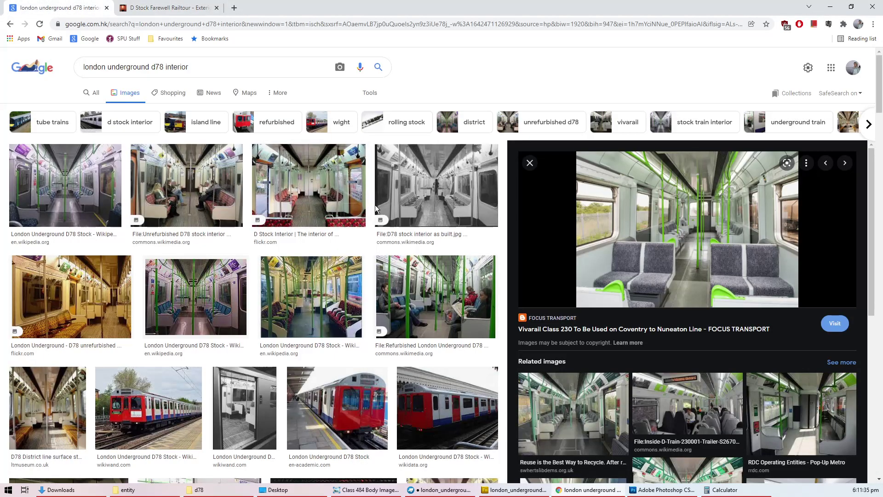
pyautogui.click(88, 180)
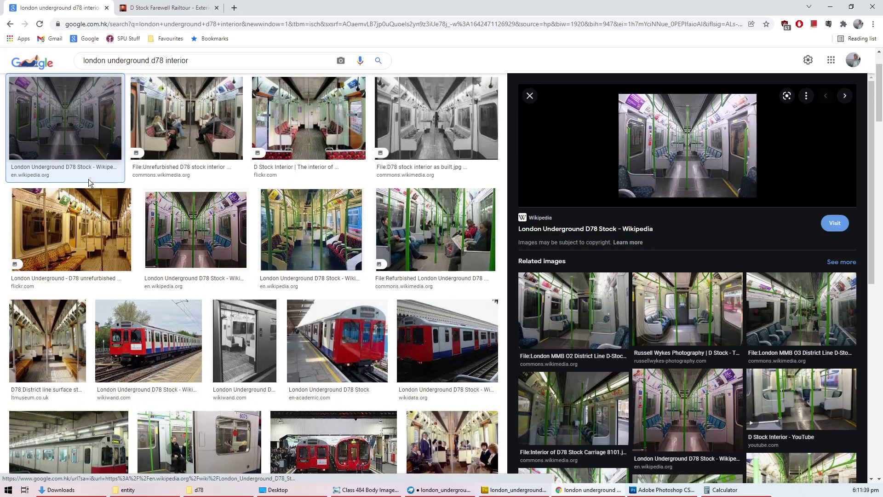
# Step: View Refurbished_London_Underground_D78_Stock_train_interior.jpg from the d78 folder, close it, and return to the image results in Chrome
pyautogui.click(194, 491)
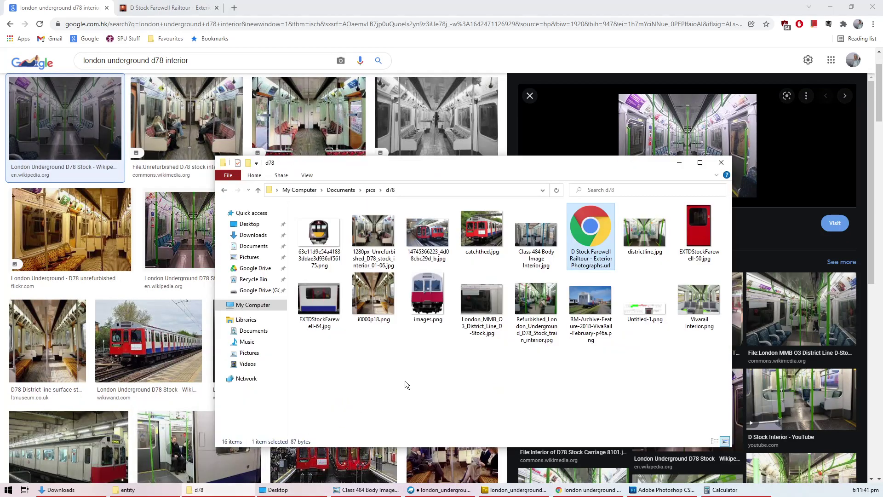
pyautogui.doubleClick(526, 302)
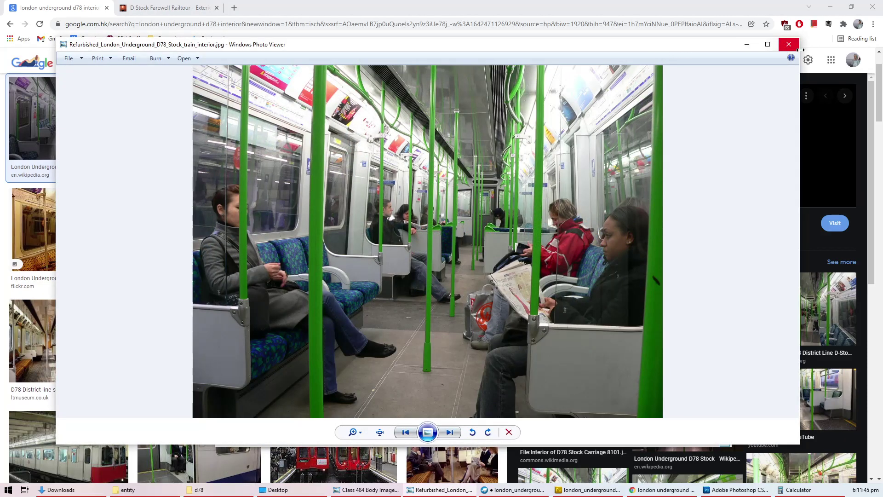
pyautogui.click(786, 43)
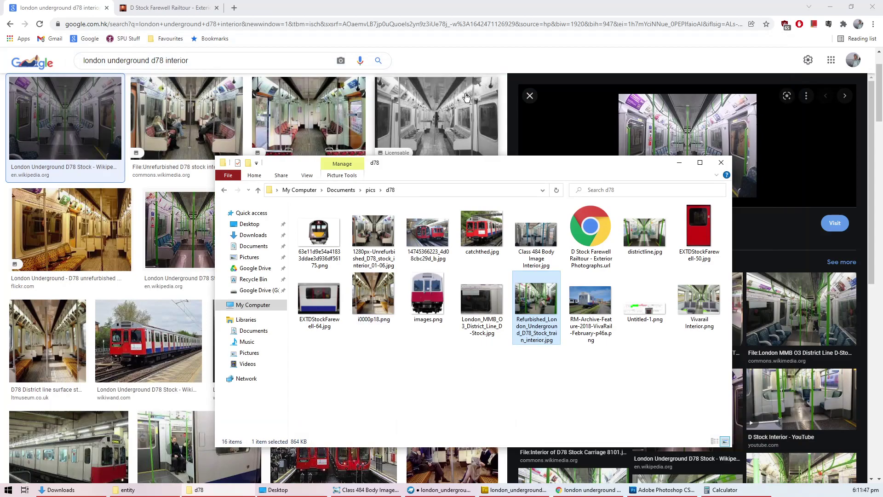
pyautogui.click(348, 6)
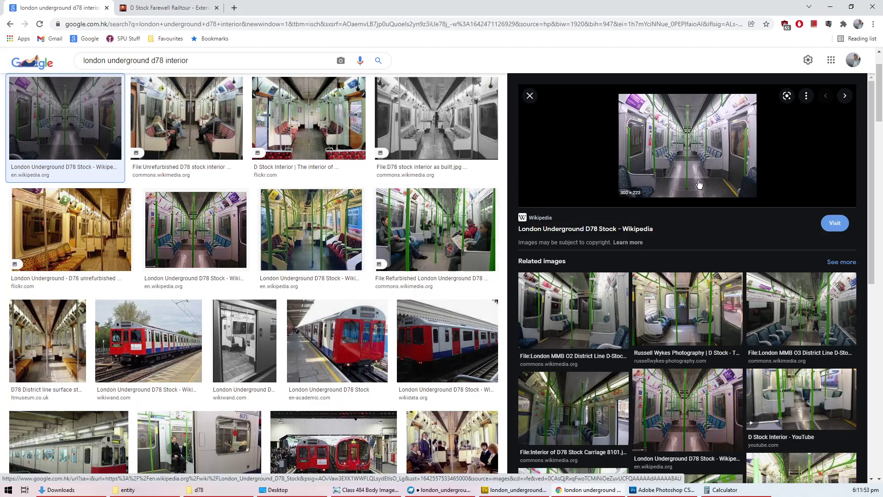
# Step: Preview the related Wikimedia Commons photo "London MMB O3 District Line D-Stock.jpg" and open its source page
pyautogui.click(782, 313)
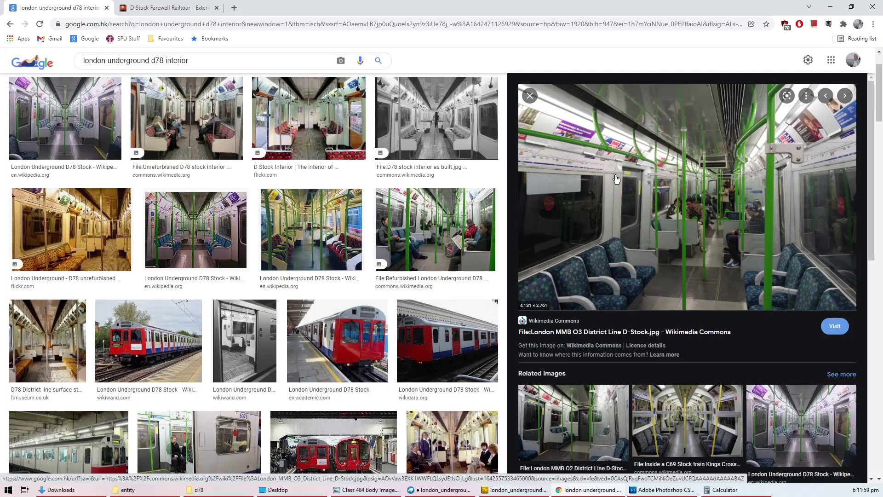
pyautogui.click(605, 213)
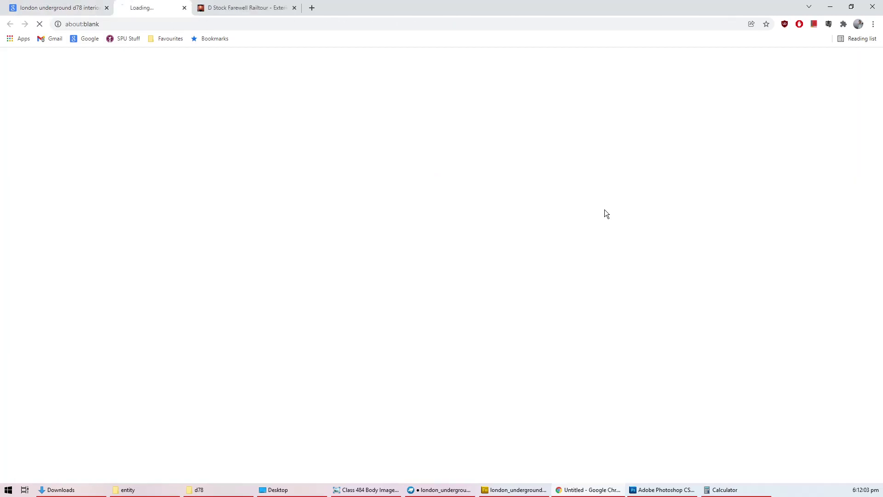
# Step: Open the full-size London MMB O3 District Line D-Stock photo and try to copy it into the d78 folder
pyautogui.click(251, 270)
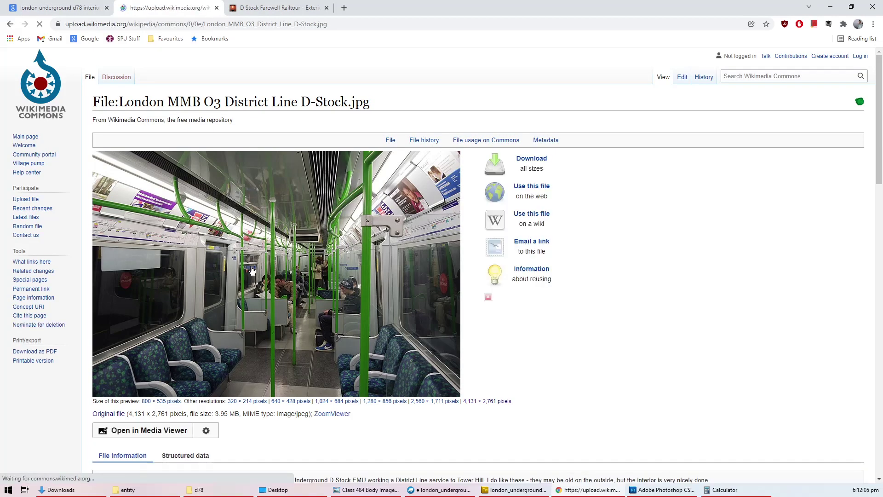
pyautogui.moveTo(233, 495); pyautogui.dragTo(415, 390)
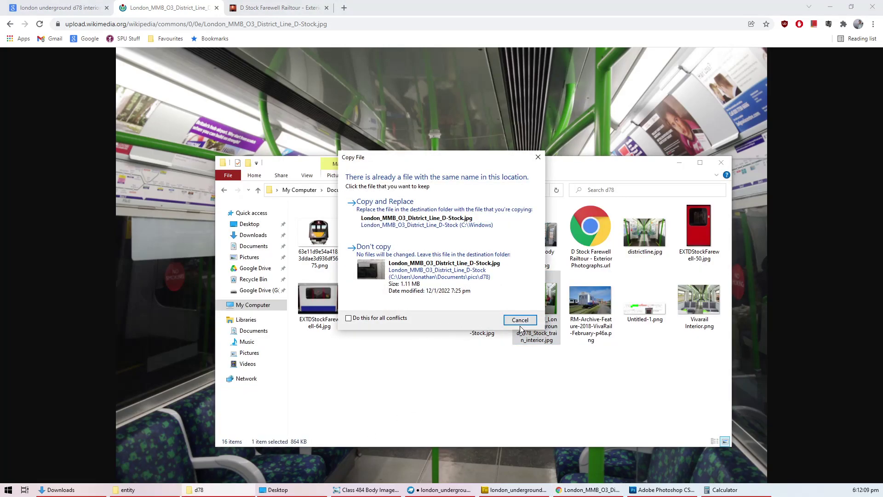
pyautogui.click(514, 321)
# Step: Copy the full-size photo from Chrome to the Desktop folder and rename it London_MMB_O3_District_Line_D-Stock2.jpg
pyautogui.click(253, 492)
pyautogui.moveTo(254, 495); pyautogui.dragTo(390, 355)
pyautogui.click(394, 290)
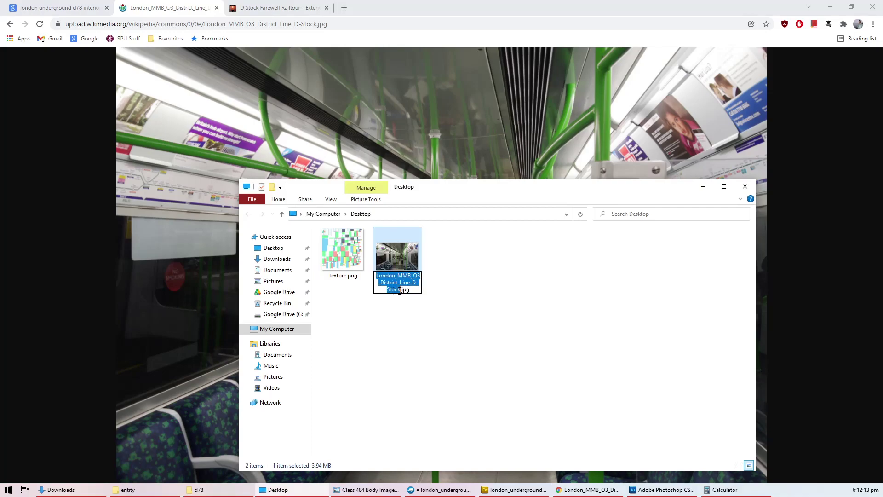
pyautogui.write('2')
pyautogui.press('Return')
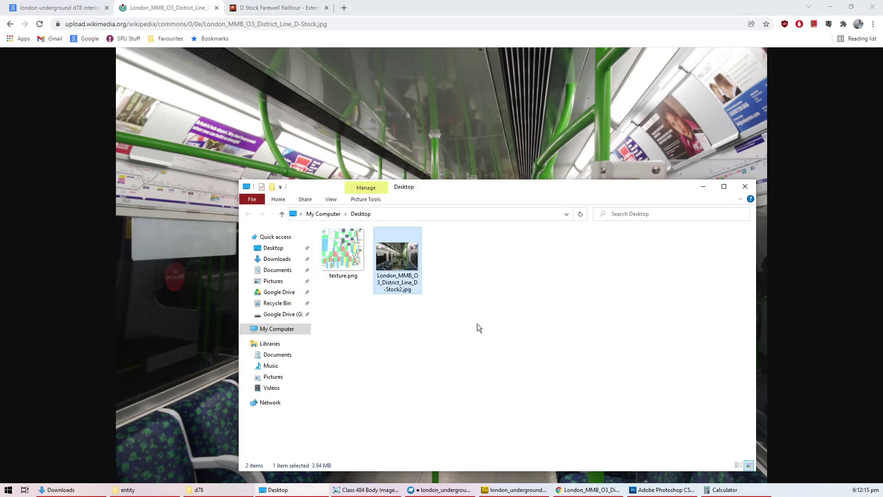
# Step: Place the renamed photo and a duplicate of it in the d78 folder, and open the duplicate in Photoshop
pyautogui.moveTo(401, 264); pyautogui.dragTo(535, 375)
pyautogui.hotkey('ctrl', 'v')
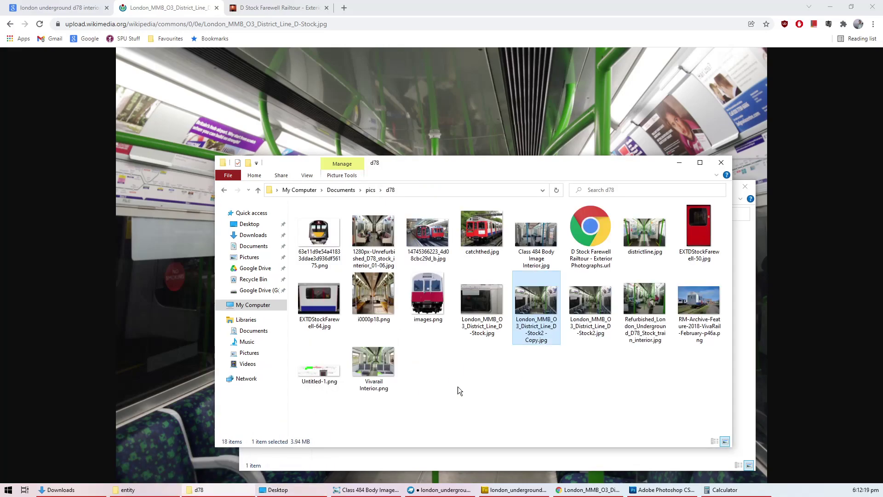
pyautogui.click(661, 489)
pyautogui.click(198, 490)
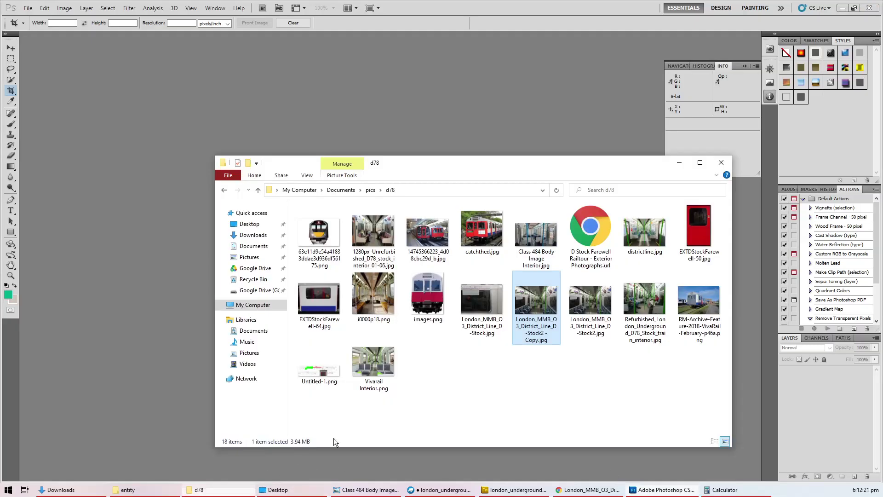
pyautogui.moveTo(534, 312); pyautogui.dragTo(524, 465)
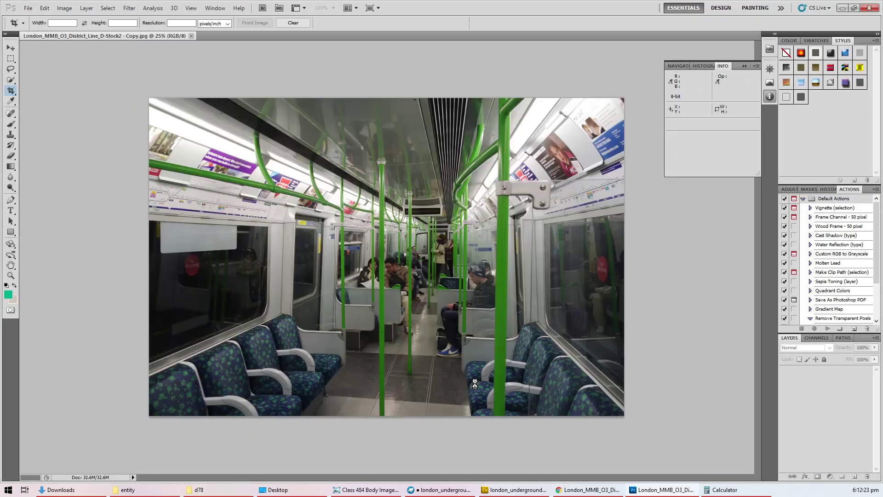
# Step: Perspective-crop the photo to the District line map strip above the left window, including the white curved end piece
pyautogui.moveTo(195, 172); pyautogui.dragTo(303, 231)
pyautogui.keyDown('alt'); pyautogui.scroll(7, 275, 235); pyautogui.keyUp('alt')
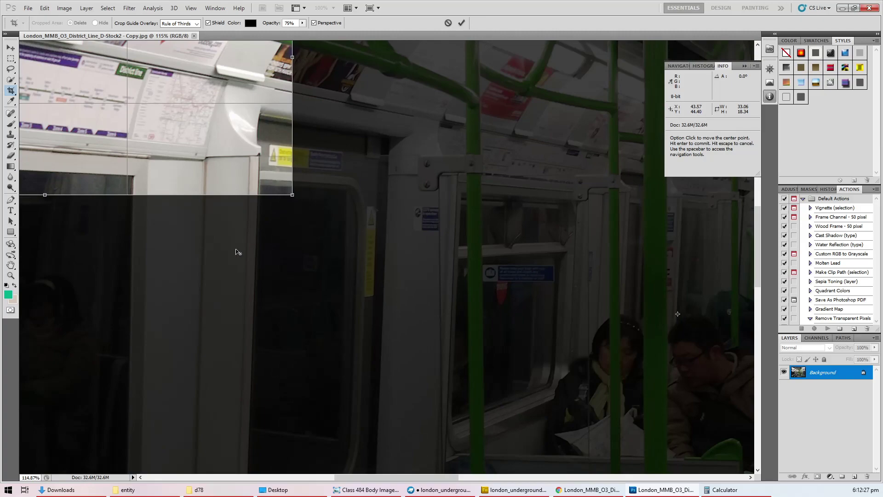
pyautogui.keyDown('alt'); pyautogui.scroll(-2, 237, 252); pyautogui.keyUp('alt')
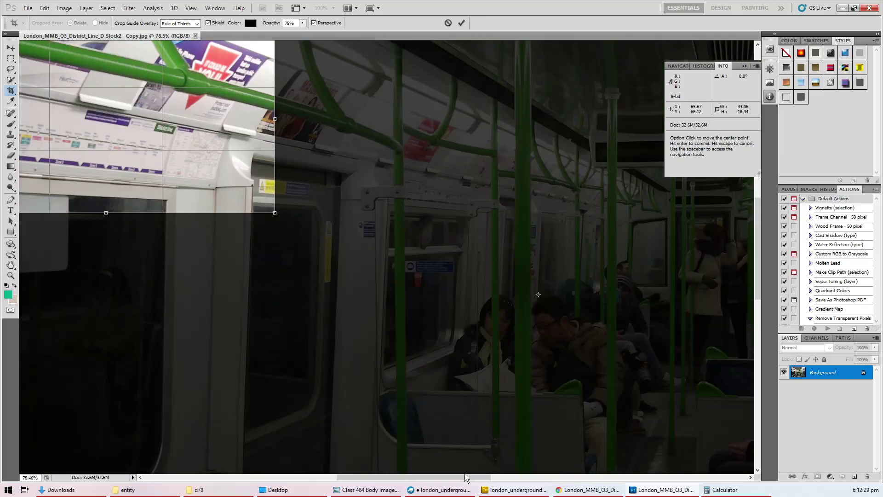
pyautogui.moveTo(463, 477); pyautogui.dragTo(405, 481)
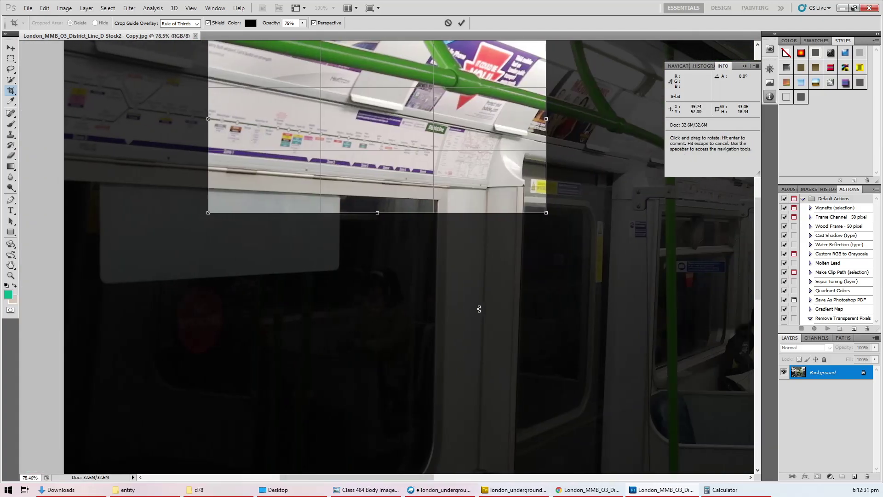
pyautogui.scroll(2, 478, 309)
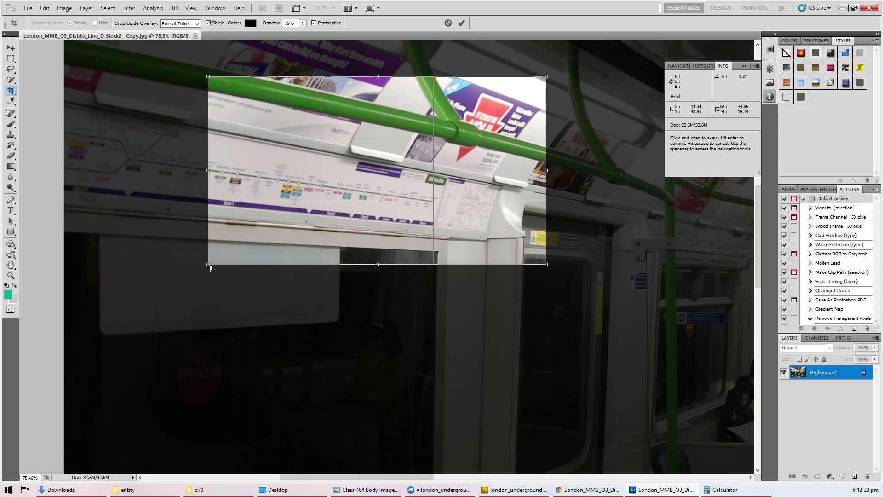
pyautogui.moveTo(208, 266); pyautogui.dragTo(225, 224)
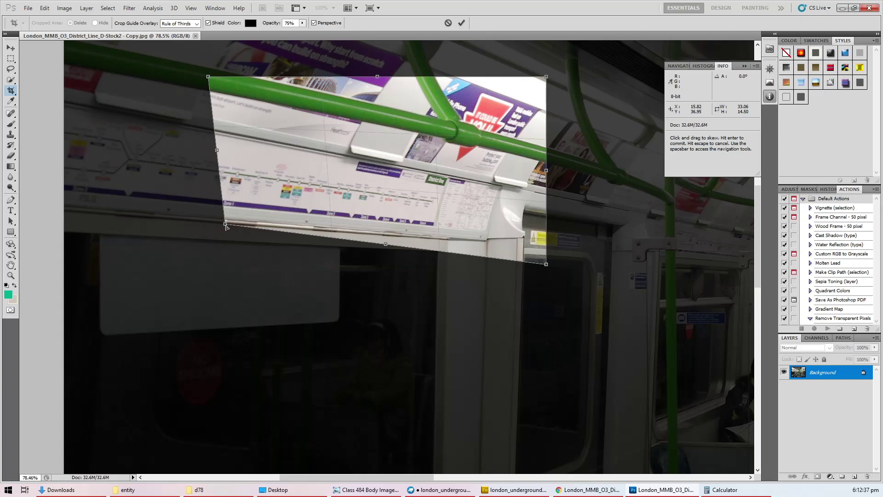
pyautogui.moveTo(210, 81); pyautogui.dragTo(249, 139)
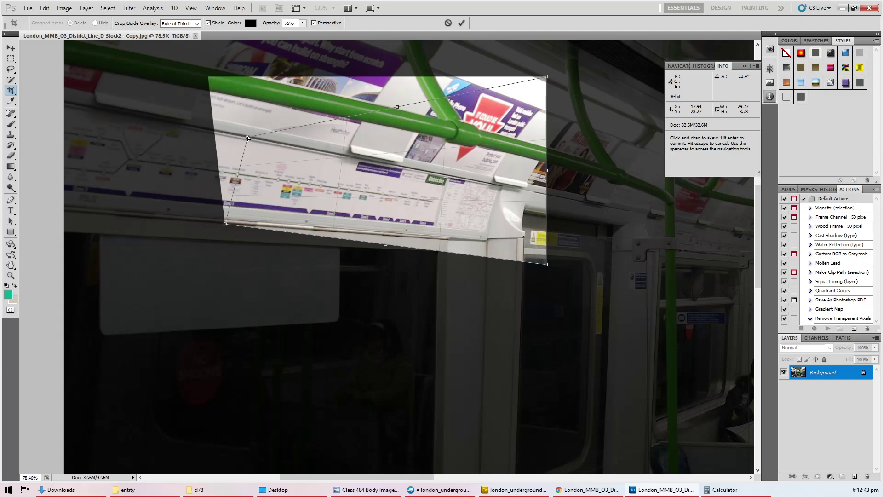
pyautogui.moveTo(248, 138); pyautogui.dragTo(247, 138)
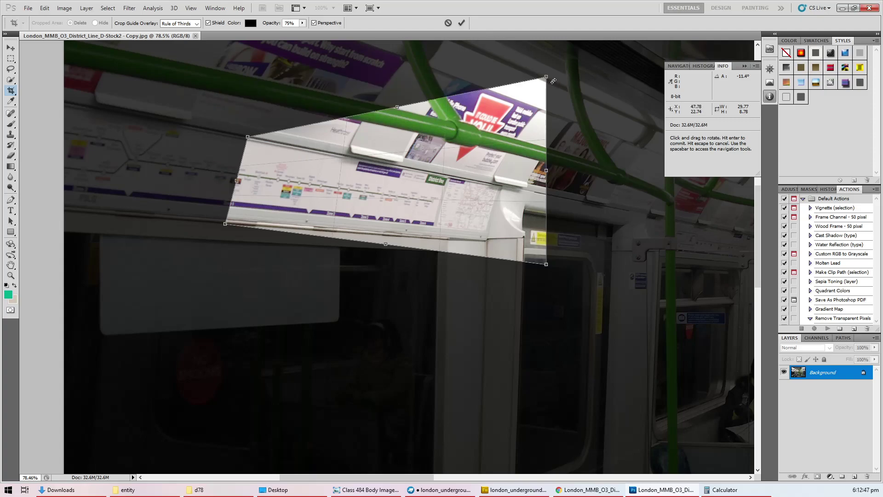
pyautogui.moveTo(547, 77); pyautogui.dragTo(536, 193)
pyautogui.moveTo(546, 264); pyautogui.dragTo(522, 249)
pyautogui.press('Return')
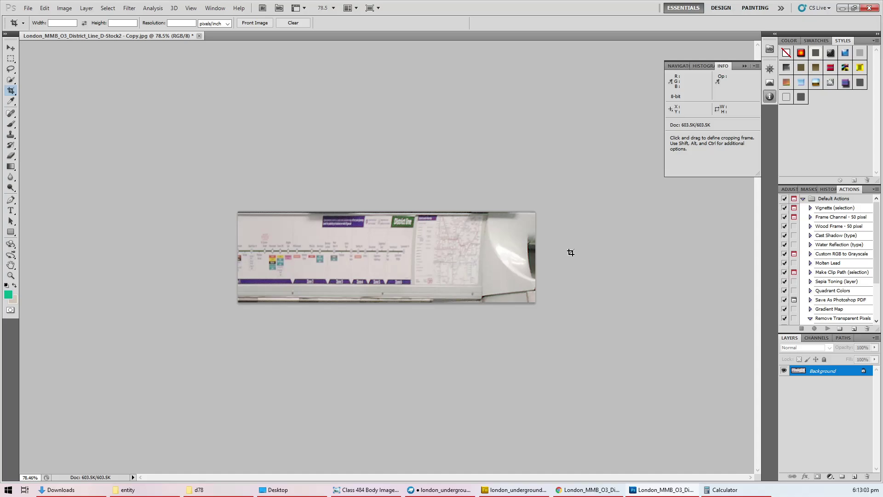
# Step: Copy the whole cropped map strip and paste it into Untitled-1.png in Fireworks
pyautogui.hotkey('ctrl', 'a')
pyautogui.click(514, 490)
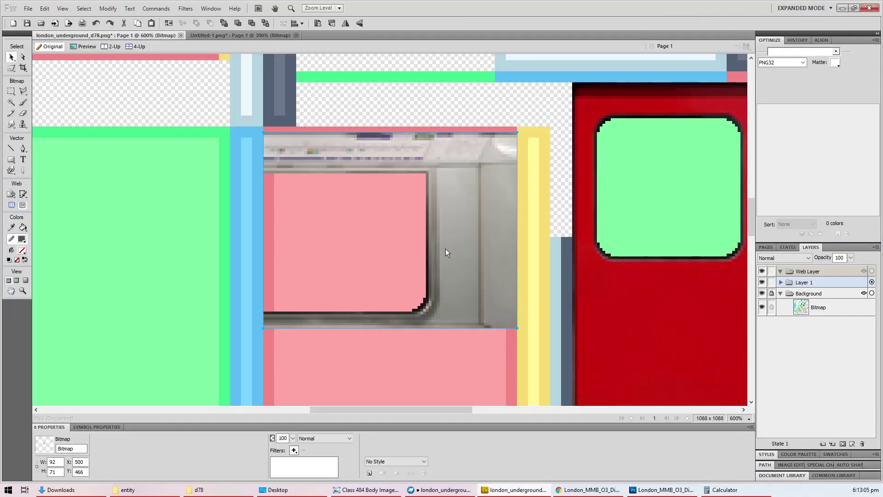
pyautogui.click(250, 39)
pyautogui.hotkey('ctrl', 'v')
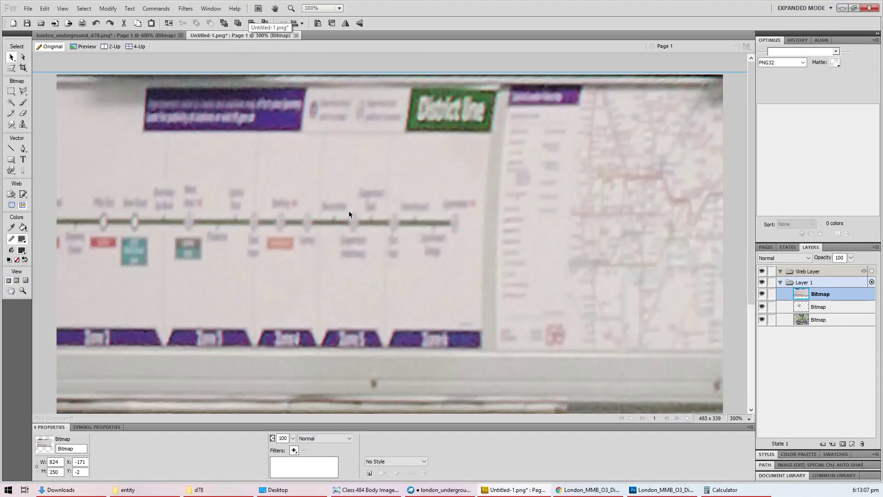
# Step: Delete the two older bitmaps beneath the pasted map strip and fit the canvas to the strip
pyautogui.keyDown('ctrl'); pyautogui.scroll(-6, 351, 215); pyautogui.keyUp('ctrl')
pyautogui.click(424, 270)
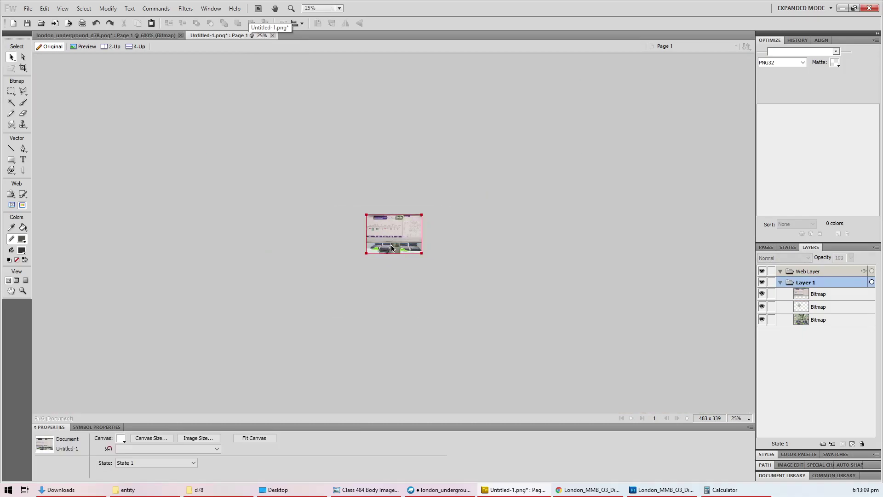
pyautogui.hotkey('ctrl', 'a')
pyautogui.keyDown('shift'); pyautogui.click(407, 234); pyautogui.keyUp('shift')
pyautogui.press('Delete')
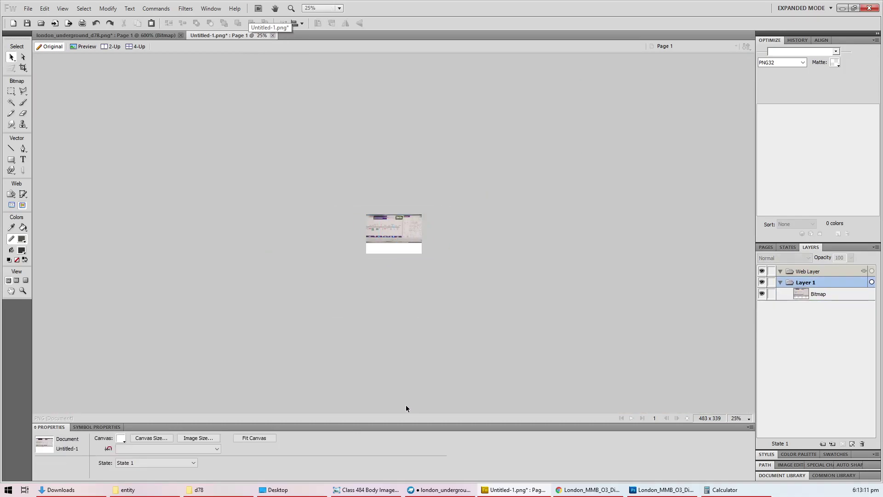
pyautogui.click(260, 438)
# Step: Distort the map strip by pulling its upper-right corner slightly inward to straighten the white end piece
pyautogui.keyDown('ctrl'); pyautogui.scroll(3, 383, 270); pyautogui.keyUp('ctrl')
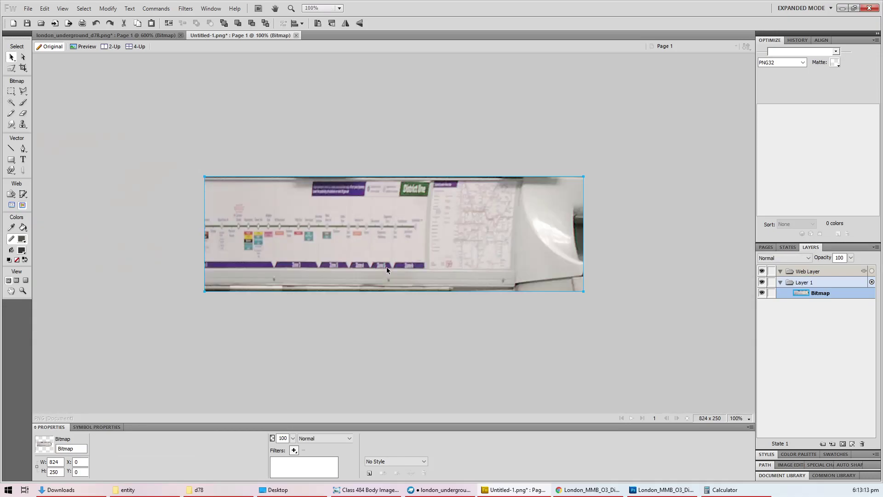
pyautogui.click(18, 68)
pyautogui.moveTo(584, 176); pyautogui.dragTo(574, 176)
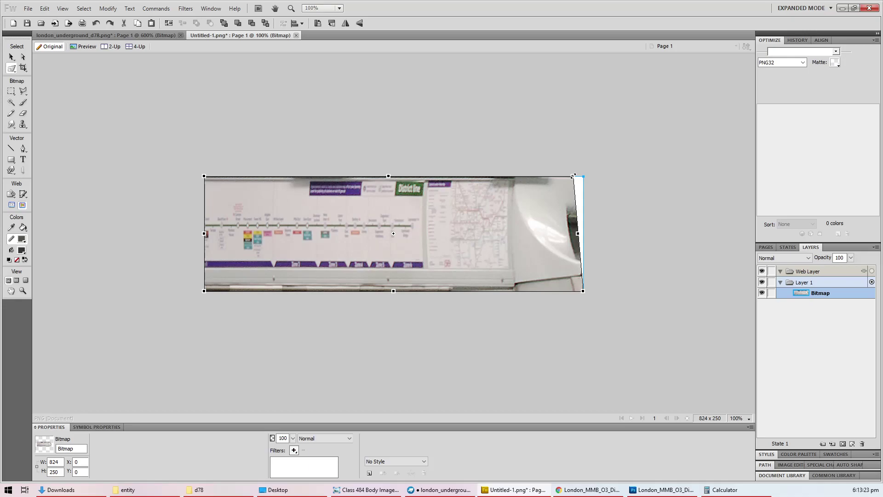
pyautogui.press('Return')
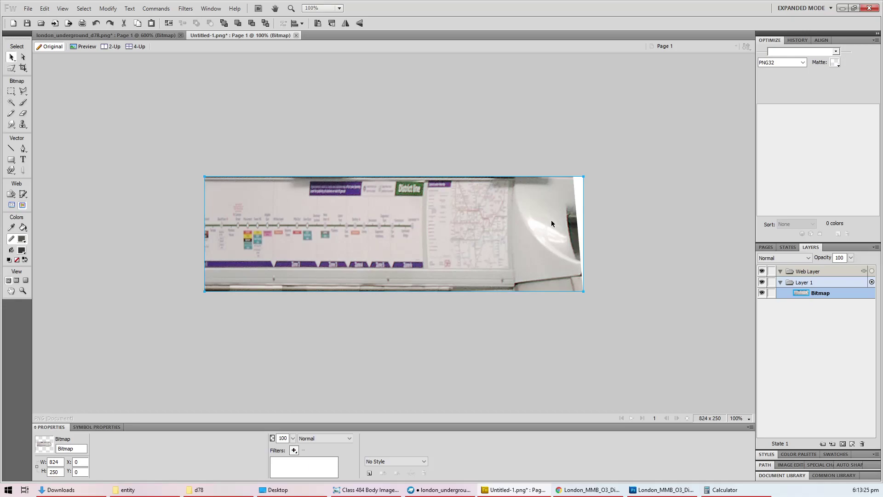
# Step: Cut away the dark strip about 38 px wide at the right end of the map image
pyautogui.press('m')
pyautogui.moveTo(642, 345); pyautogui.dragTo(566, 136)
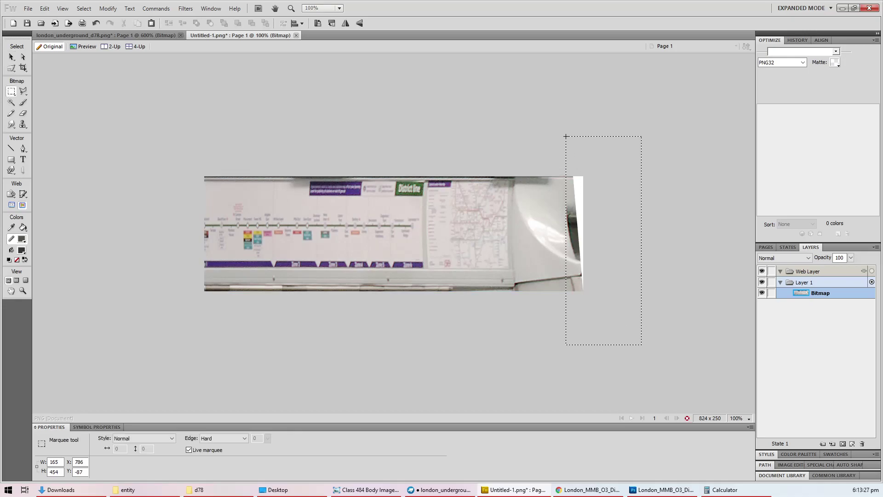
pyautogui.press('Delete')
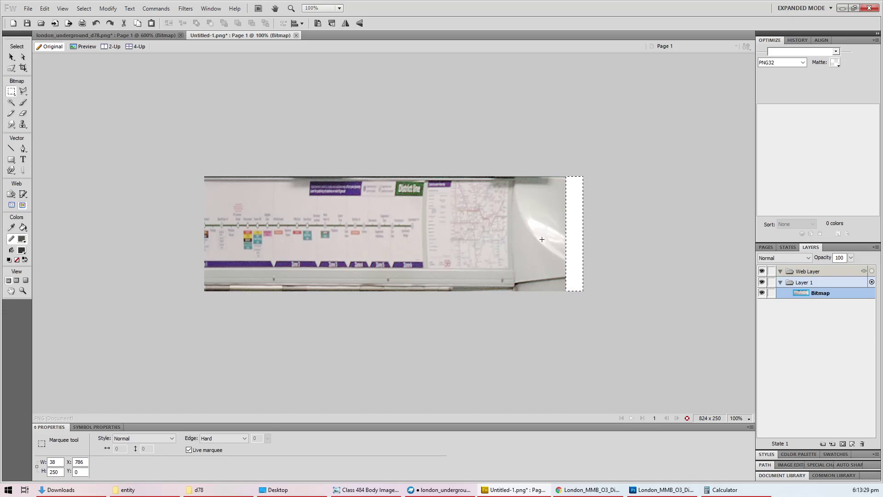
pyautogui.press('v')
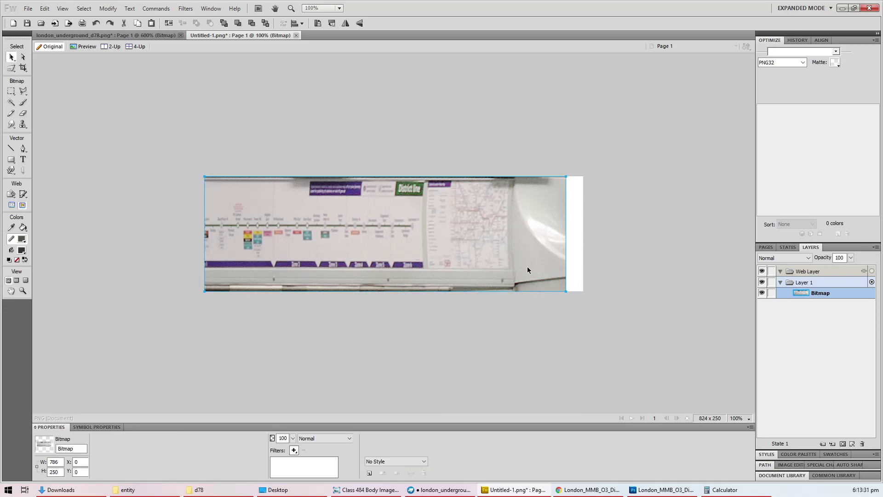
# Step: Paste the trimmed map strip into london_underground_d78.png and move it up and right, clear of the interior window panel
pyautogui.click(112, 35)
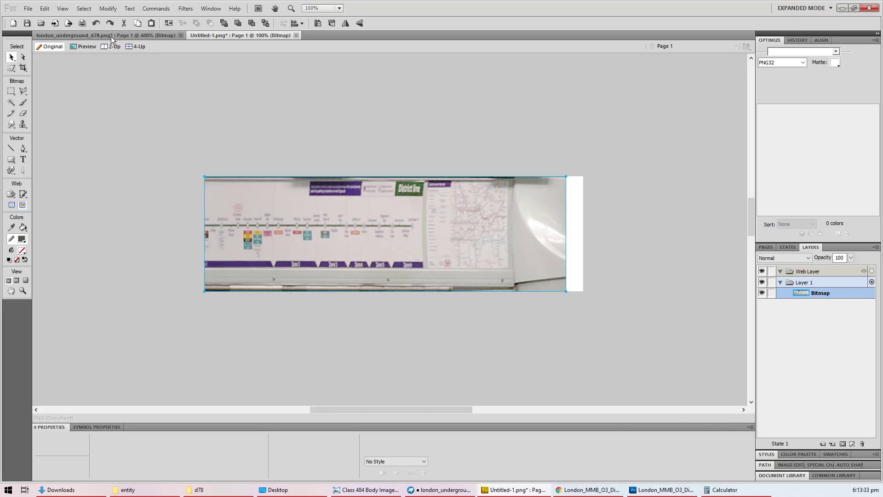
pyautogui.hotkey('ctrl', 'v')
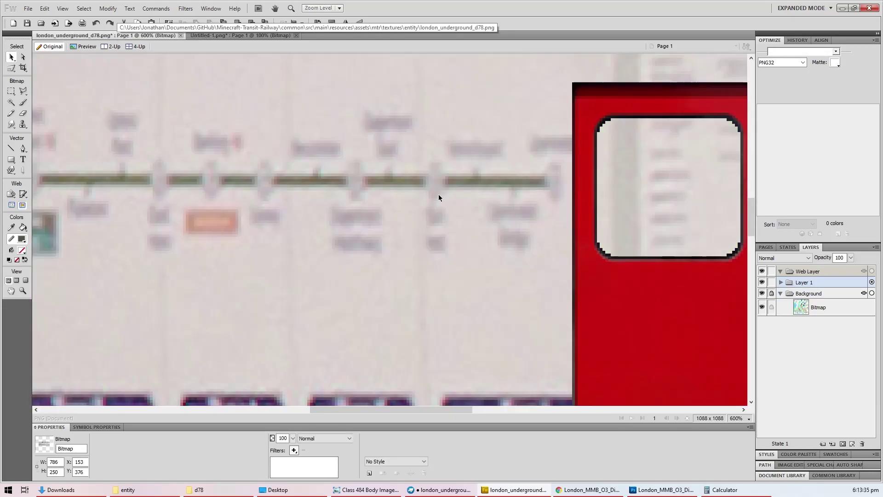
pyautogui.hotkey('ctrl', '1')
pyautogui.moveTo(314, 230); pyautogui.dragTo(482, 163)
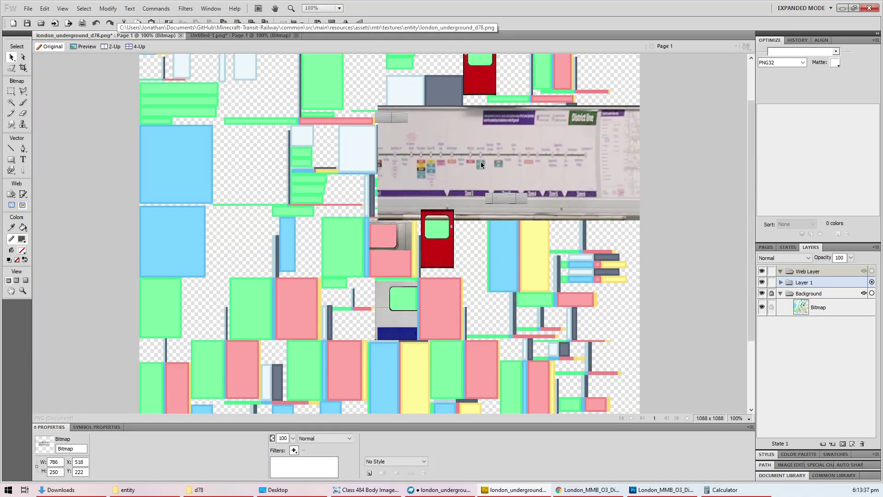
pyautogui.hotkey('ctrl', '=')
pyautogui.moveTo(393, 255); pyautogui.dragTo(500, 172)
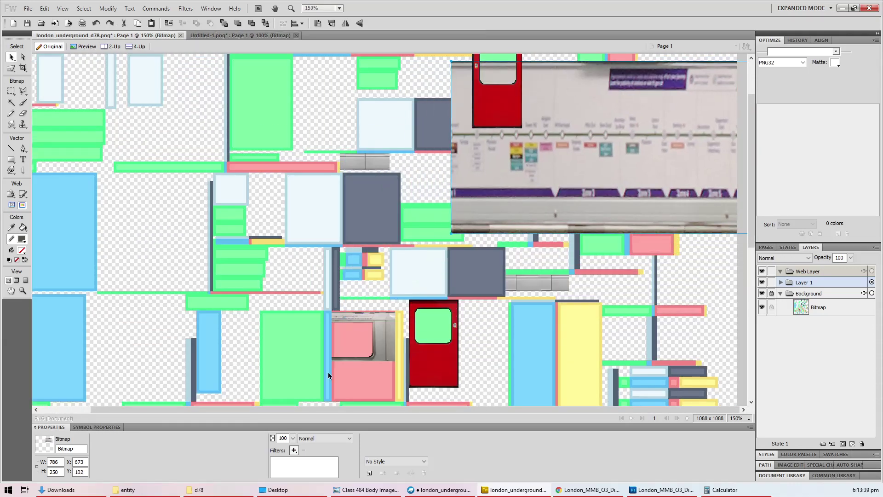
# Step: Measure the area above the interior window, from the panel's top edge to below the blurry map, with the Marquee tool
pyautogui.click(374, 332)
pyautogui.hotkey('ctrl', '=')
pyautogui.hotkey('ctrl', '=')
pyautogui.hotkey('ctrl', '=')
pyautogui.hotkey('ctrl', '=')
pyautogui.hotkey('ctrl', '=')
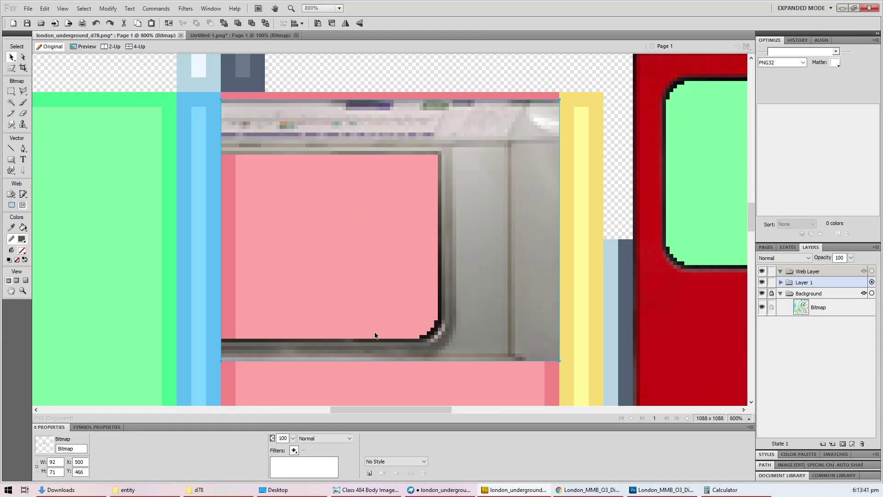
pyautogui.press('m')
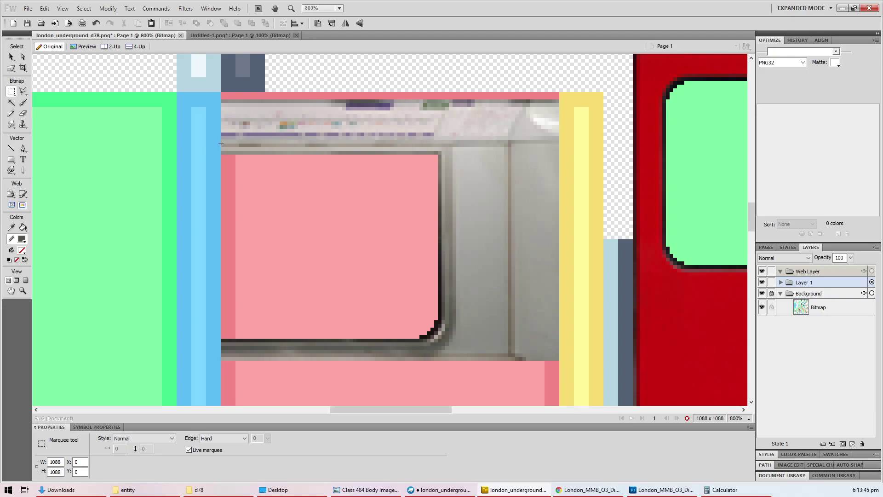
pyautogui.moveTo(221, 144); pyautogui.dragTo(559, 93)
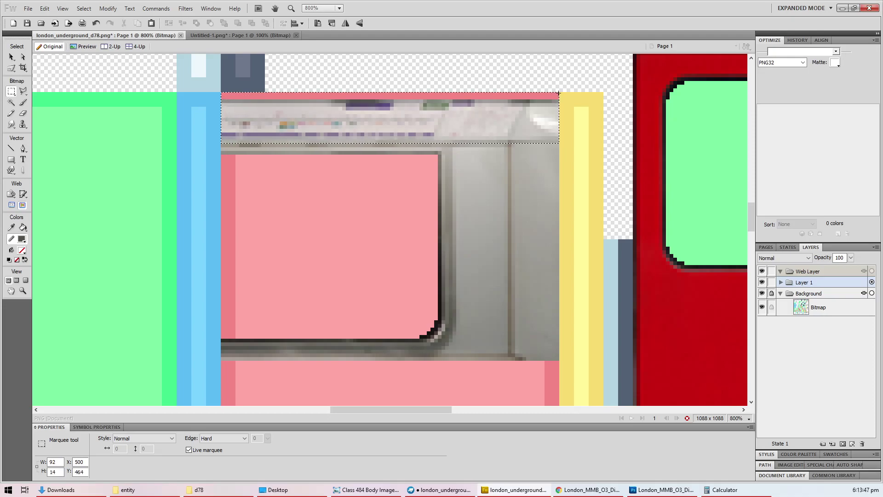
# Step: Move the pasted map strip nearer to the interior window panel and resize it to 92 × 14 px
pyautogui.hotkey('ctrl', '-')
pyautogui.hotkey('ctrl', '-')
pyautogui.hotkey('ctrl', '-')
pyautogui.press('v')
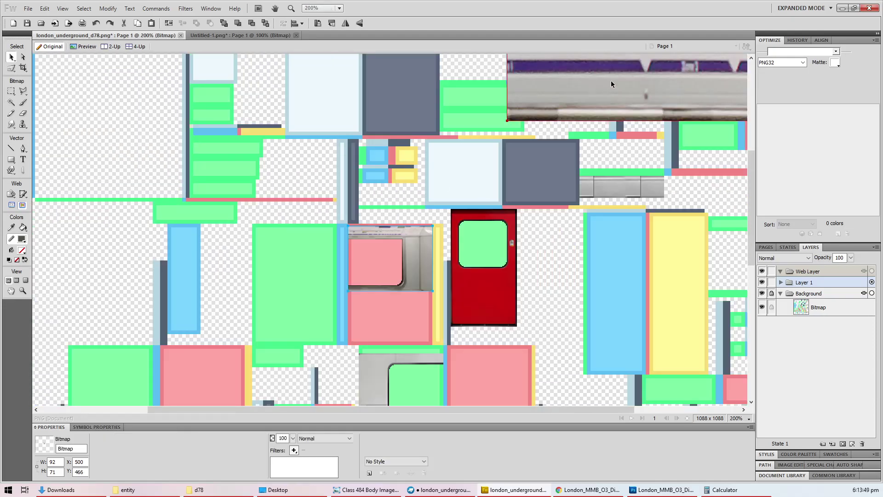
pyautogui.moveTo(611, 81); pyautogui.dragTo(503, 157)
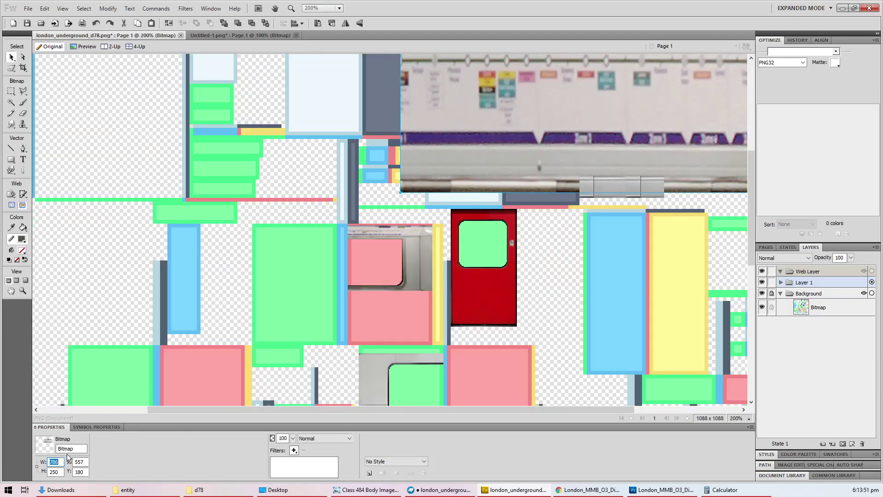
pyautogui.press('Tab')
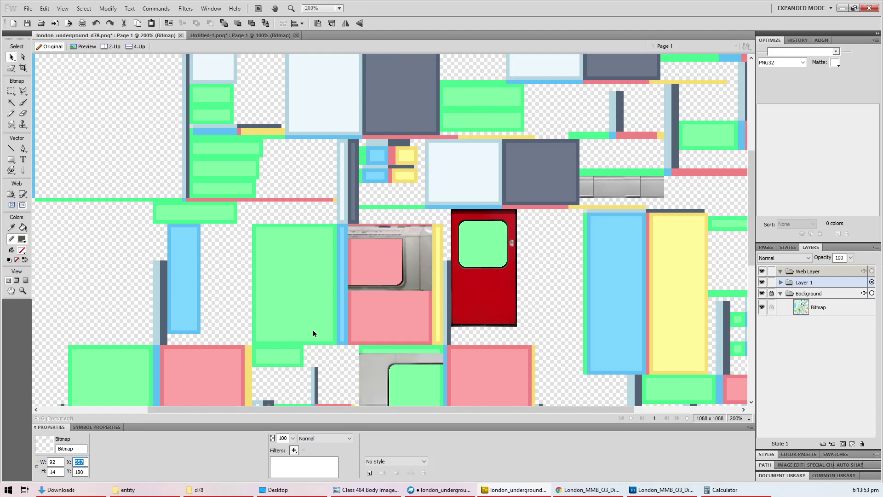
# Step: Position the resized map strip over the blurry map above the interior window at X 500, Y 464, and deselect it
pyautogui.hotkey('ctrl', '-')
pyautogui.hotkey('ctrl', '-')
pyautogui.hotkey('ctrl', '-')
pyautogui.hotkey('ctrl', '-')
pyautogui.hotkey('ctrl', '=')
pyautogui.hotkey('ctrl', '=')
pyautogui.scroll(-1, 397, 171)
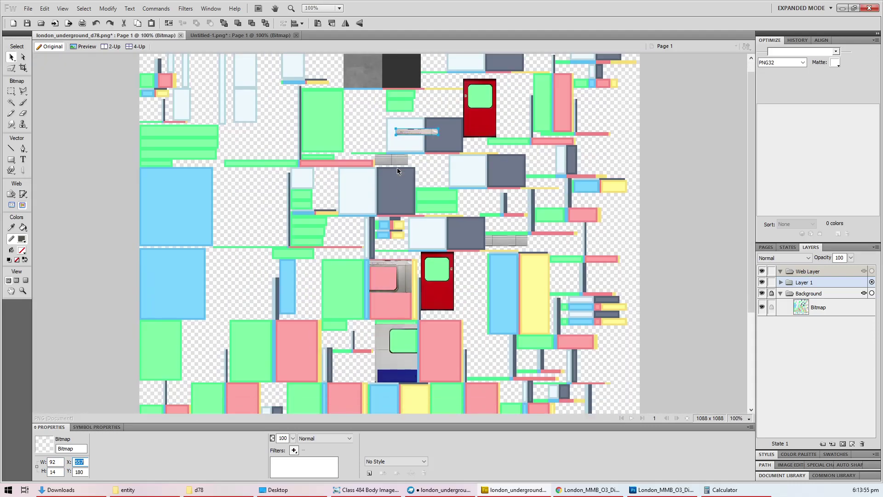
pyautogui.hotkey('ctrl', '-')
pyautogui.hotkey('ctrl', '-')
pyautogui.moveTo(405, 151); pyautogui.dragTo(382, 113)
pyautogui.hotkey('ctrl', '=')
pyautogui.hotkey('ctrl', '=')
pyautogui.hotkey('ctrl', '=')
pyautogui.hotkey('ctrl', '=')
pyautogui.hotkey('ctrl', '=')
pyautogui.hotkey('ctrl', '=')
pyautogui.hotkey('ctrl', '=')
pyautogui.hotkey('ctrl', '=')
pyautogui.scroll(-5, 373, 242)
pyautogui.keyDown('ctrl'); pyautogui.scroll(-4, 388, 208); pyautogui.keyUp('ctrl')
pyautogui.hotkey('ctrl', '=')
pyautogui.press('Down')
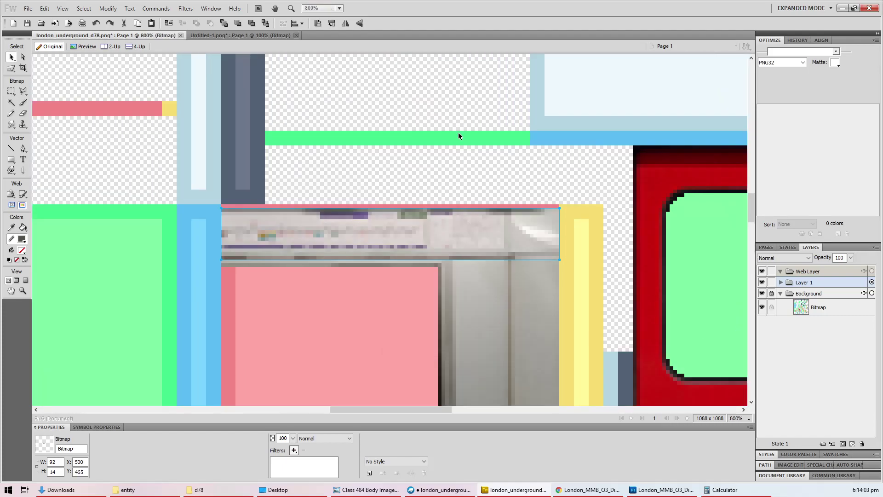
pyautogui.press('Up')
pyautogui.click(487, 183)
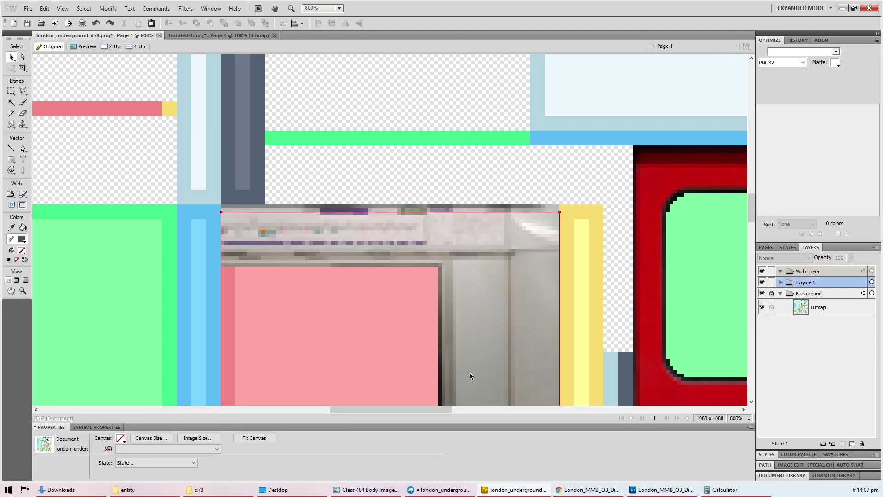
# Step: Check the map strip against the D-Stock photo and on the Blockbench model, and return to the texture in Fireworks
pyautogui.click(540, 490)
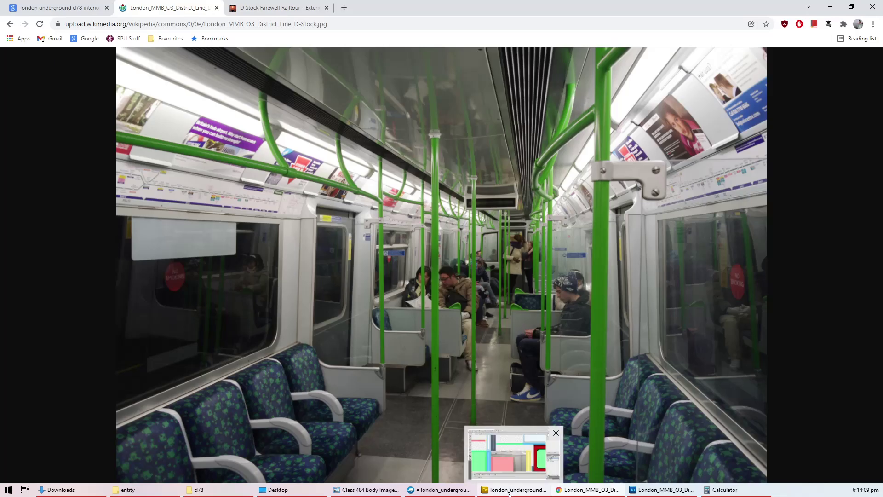
pyautogui.click(509, 493)
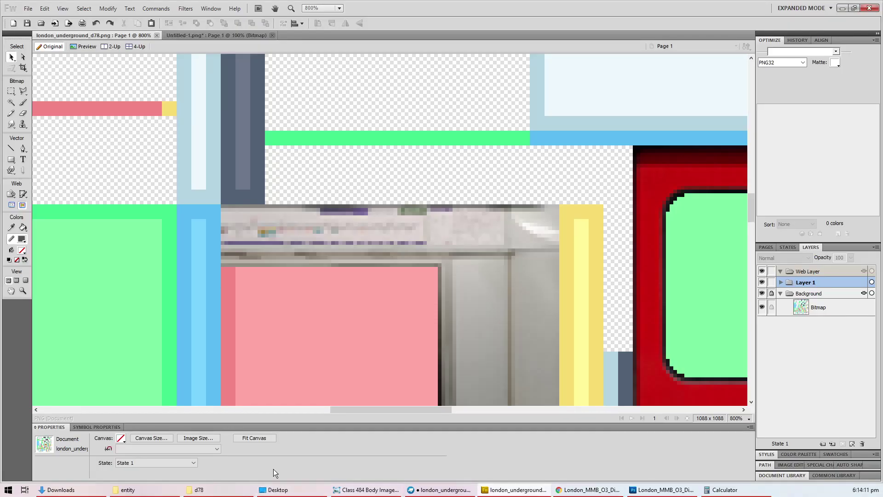
pyautogui.click(442, 483)
pyautogui.scroll(-5, 453, 274)
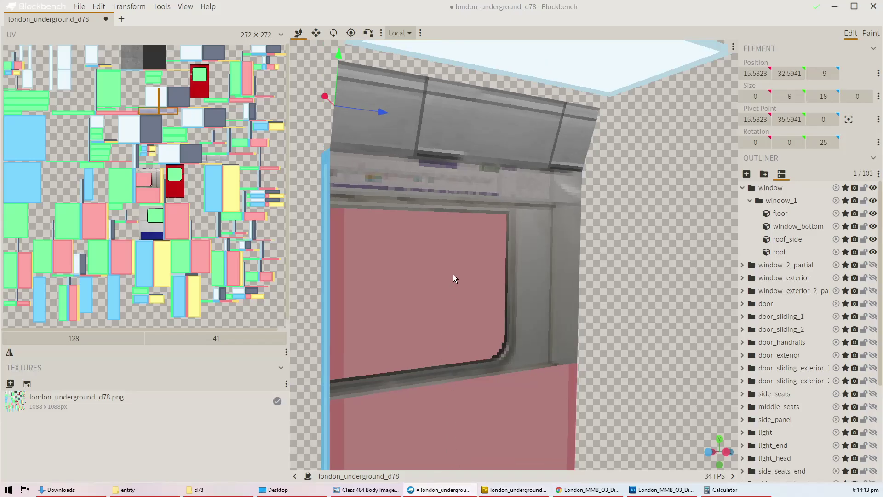
pyautogui.moveTo(633, 317); pyautogui.dragTo(588, 332)
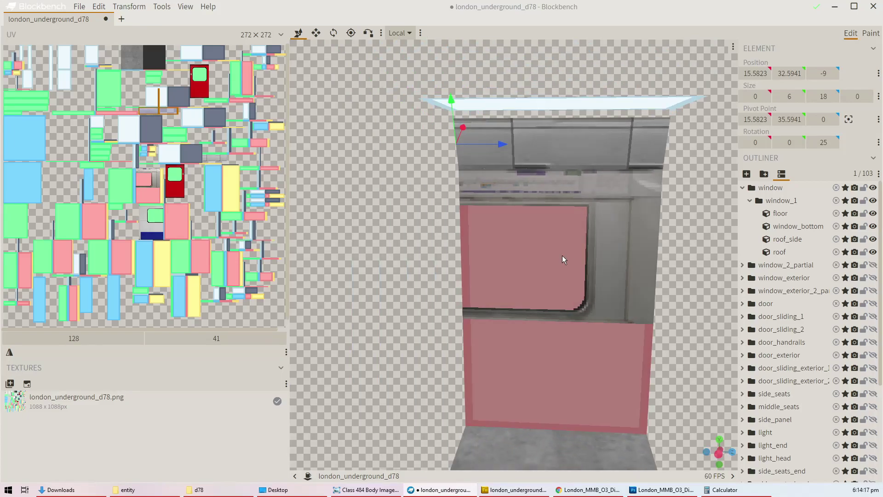
pyautogui.hotkey('alt', 'Tab')
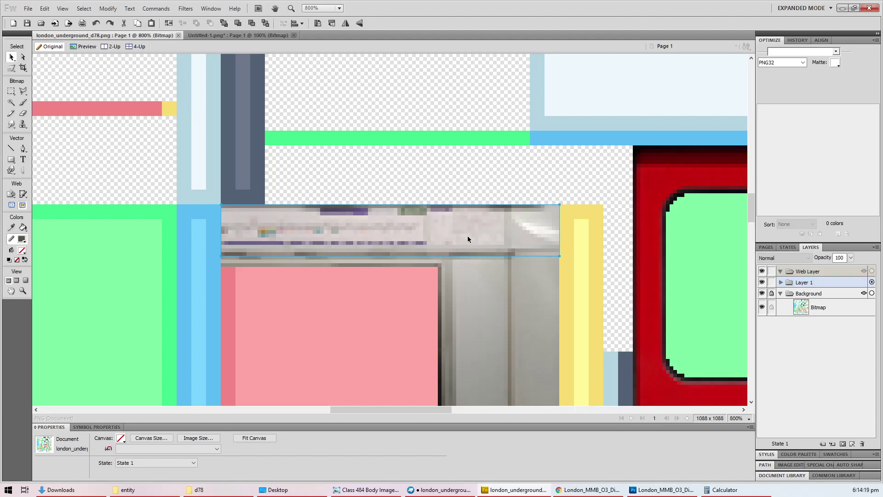
# Step: Try to desaturate the map strip and window panel together with a Hue/Saturation filter, and undo it
pyautogui.hotkey('ctrl', 'a')
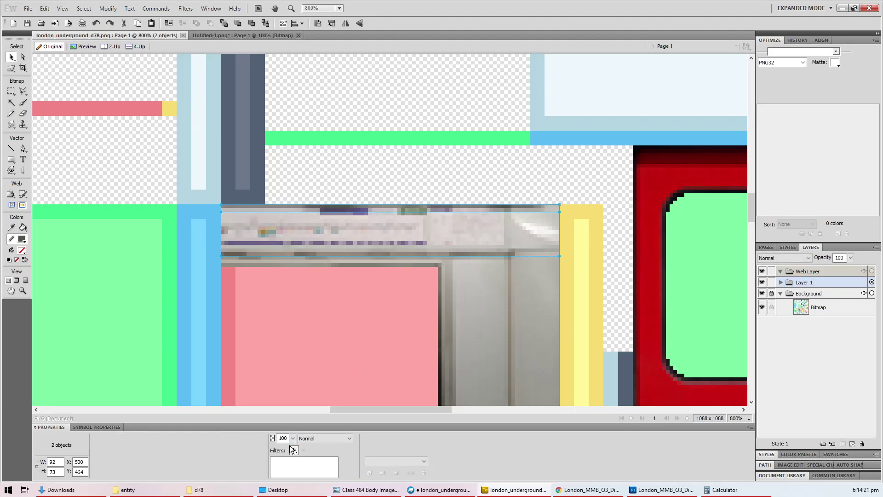
pyautogui.click(294, 450)
pyautogui.moveTo(344, 370)
pyautogui.click(417, 409)
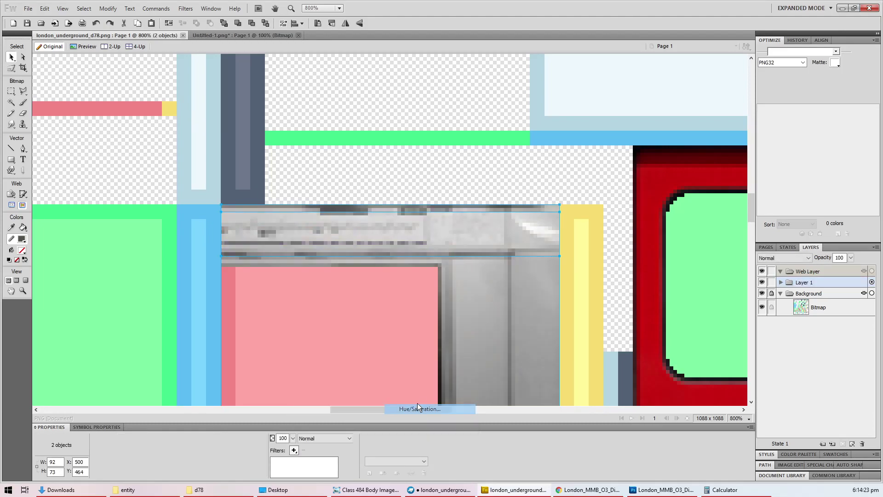
pyautogui.click(519, 220)
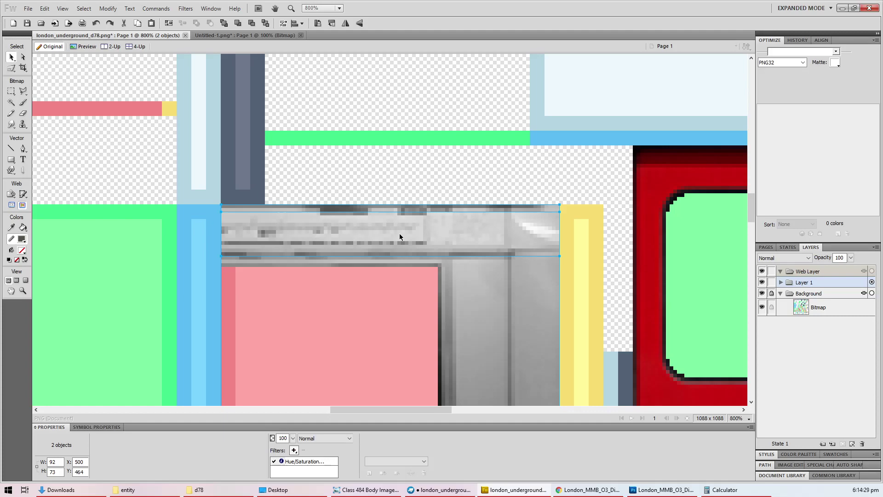
pyautogui.hotkey('ctrl', 'z')
# Step: Cut the coloured map area, about 78 × 11 px, out of the strip and paste it as a separate bitmap
pyautogui.click(423, 248)
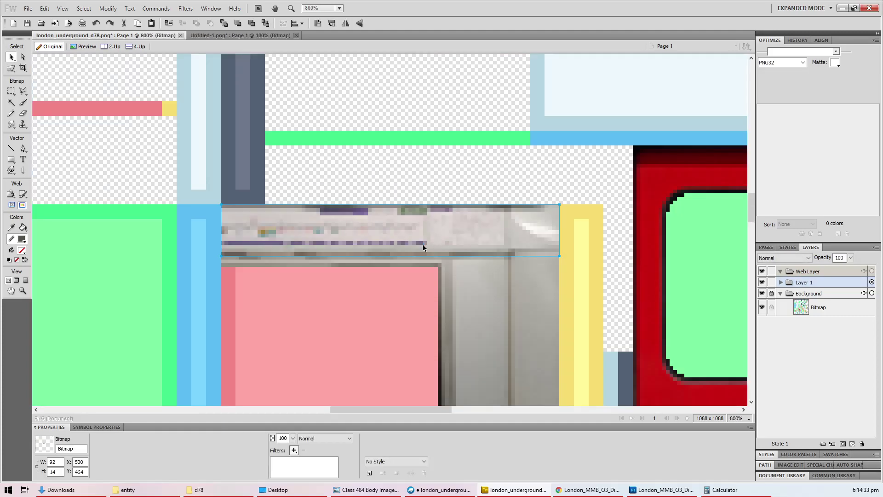
pyautogui.press('m')
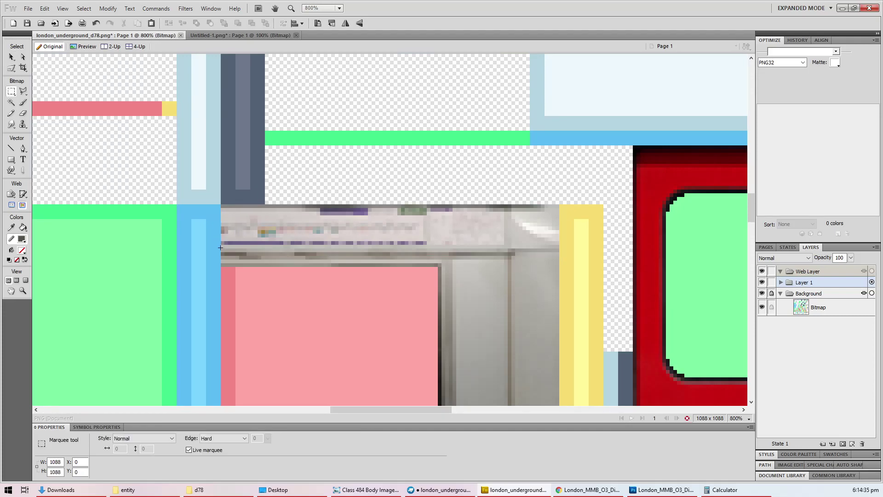
pyautogui.moveTo(220, 248); pyautogui.dragTo(502, 208)
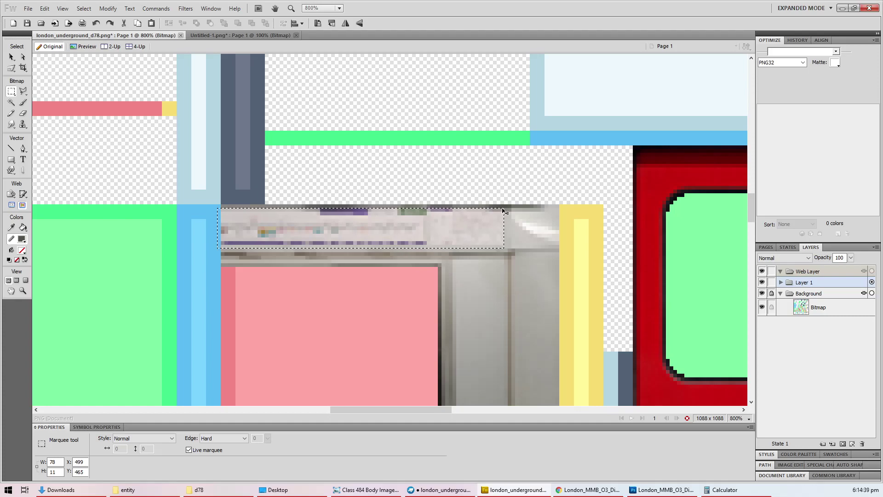
pyautogui.hotkey('ctrl', 'x')
pyautogui.hotkey('ctrl', 'v')
pyautogui.press('v')
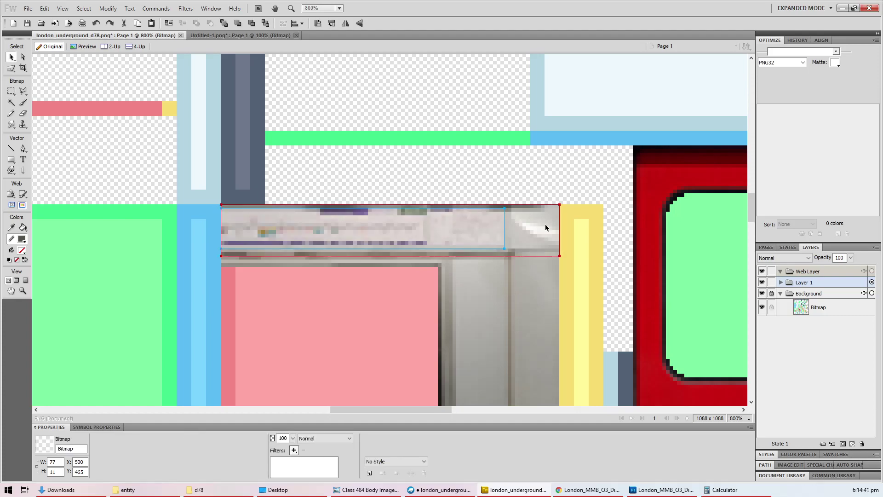
# Step: Apply a Hue/Saturation filter with saturation -100 to the rest of the strip and the window panel
pyautogui.click(545, 224)
pyautogui.keyDown('shift'); pyautogui.click(511, 293); pyautogui.keyUp('shift')
pyautogui.click(294, 450)
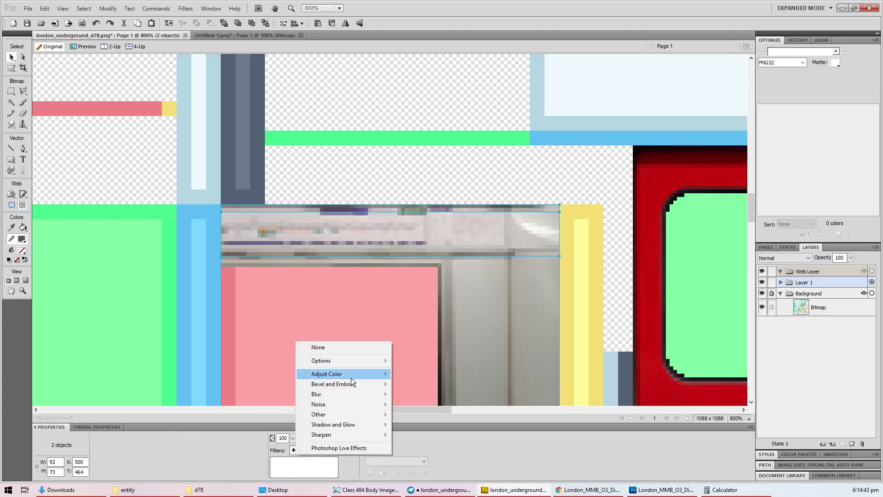
pyautogui.moveTo(351, 377)
pyautogui.click(437, 414)
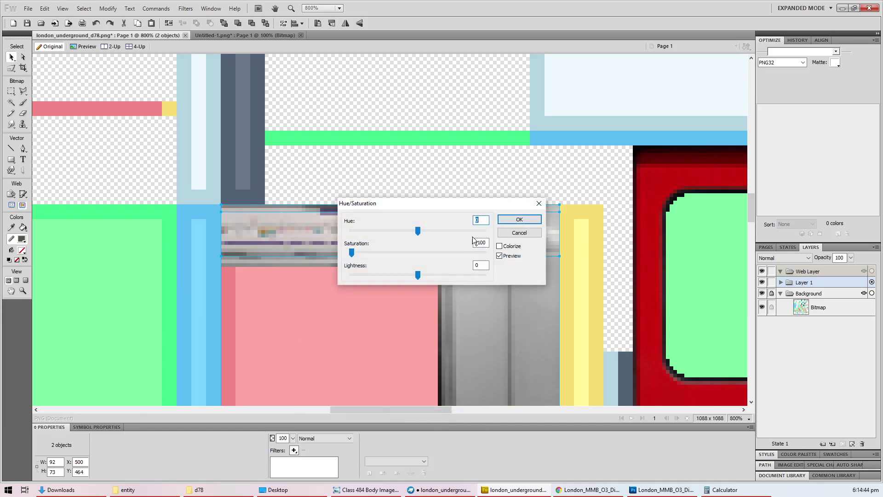
pyautogui.click(519, 219)
pyautogui.rightClick(506, 294)
pyautogui.click(429, 260)
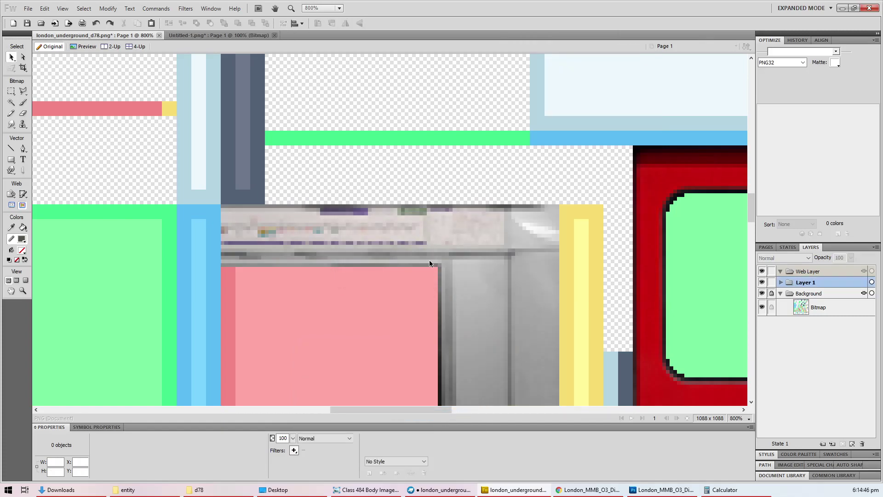
# Step: Apply a Hue/Saturation filter to the separate map bitmap with hue 23 and saturation 0
pyautogui.click(421, 237)
pyautogui.click(293, 450)
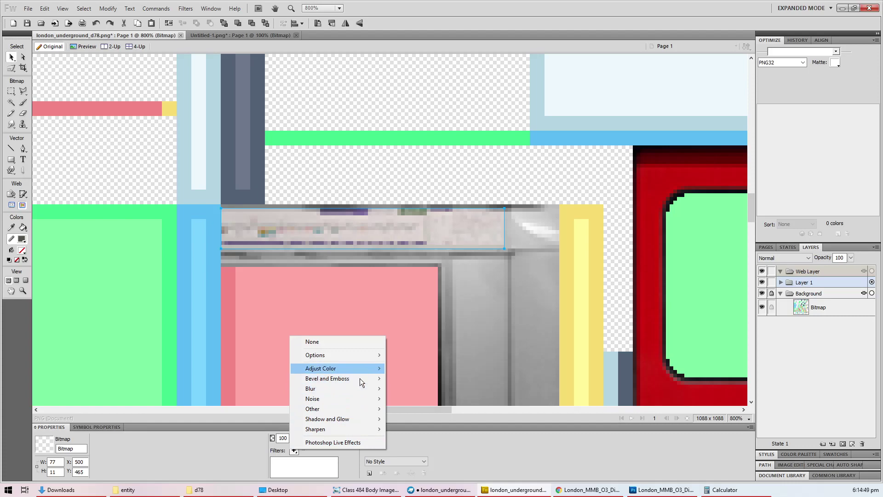
pyautogui.moveTo(363, 368)
pyautogui.click(414, 413)
pyautogui.moveTo(339, 208); pyautogui.dragTo(398, 296)
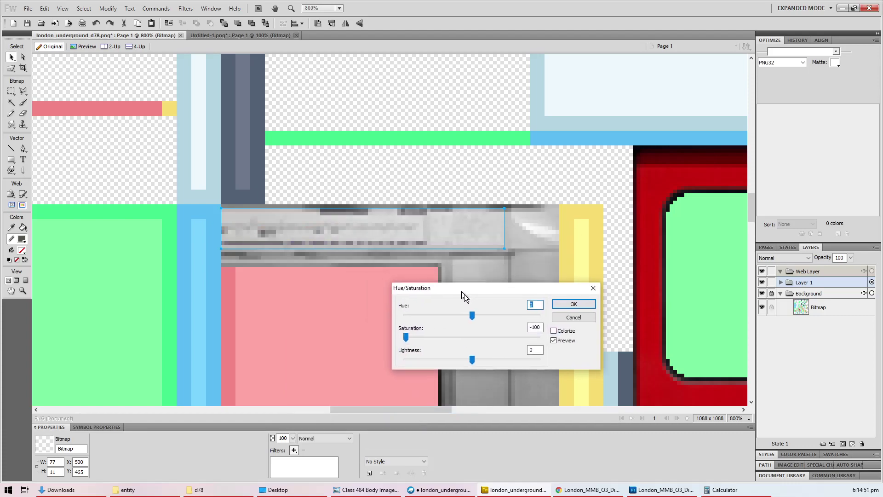
pyautogui.click(473, 340)
pyautogui.click(474, 340)
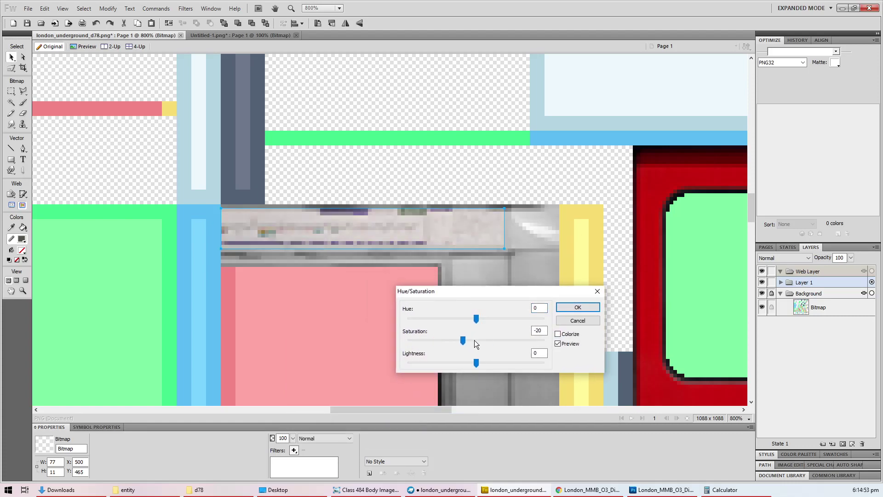
pyautogui.doubleClick(538, 330)
pyautogui.write('0')
pyautogui.moveTo(476, 318)
pyautogui.mouseDown()
pyautogui.moveTo(468, 320)
pyautogui.moveTo(501, 320)
pyautogui.moveTo(484, 322)
pyautogui.mouseUp()
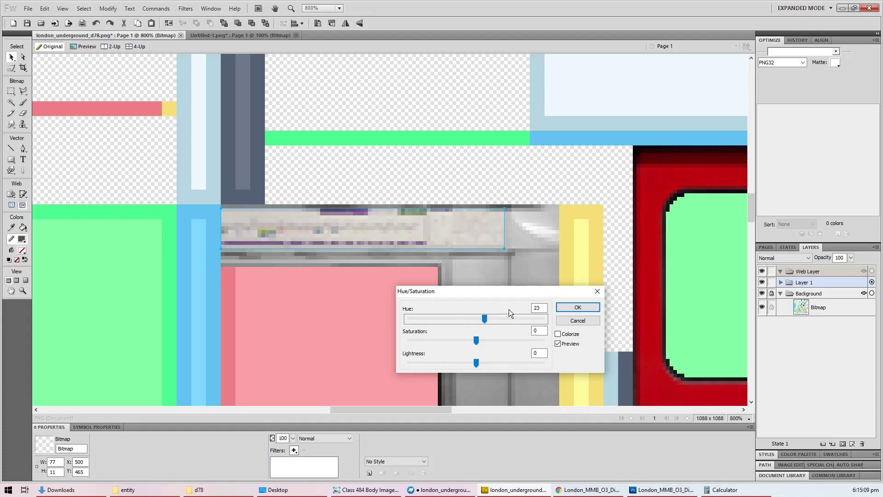
pyautogui.click(570, 308)
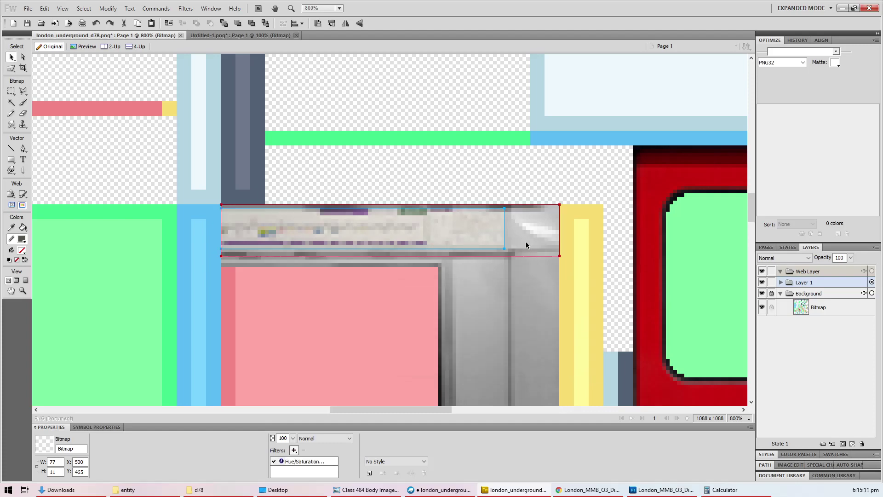
# Step: Flatten the map, the strip and the window panel into one bitmap and save london_underground_d78.png
pyautogui.click(473, 194)
pyautogui.click(527, 316)
pyautogui.rightClick(532, 315)
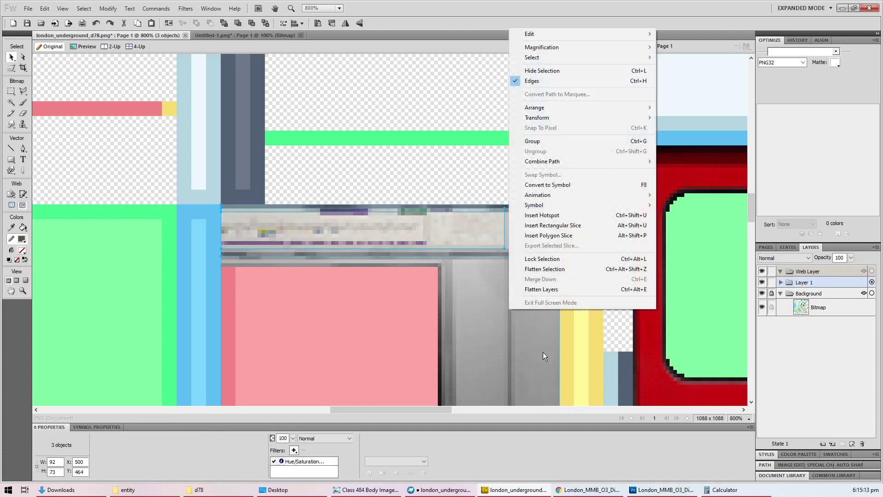
pyautogui.click(544, 269)
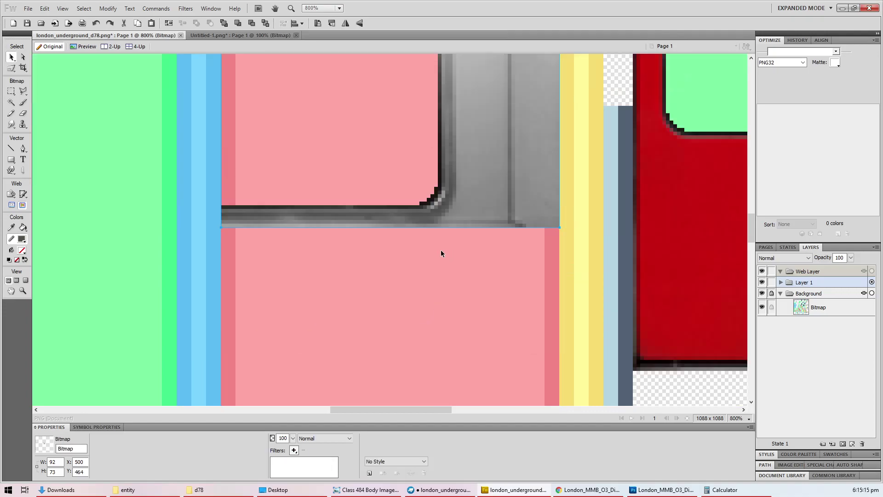
pyautogui.hotkey('ctrl', '3')
pyautogui.hotkey('ctrl', 's')
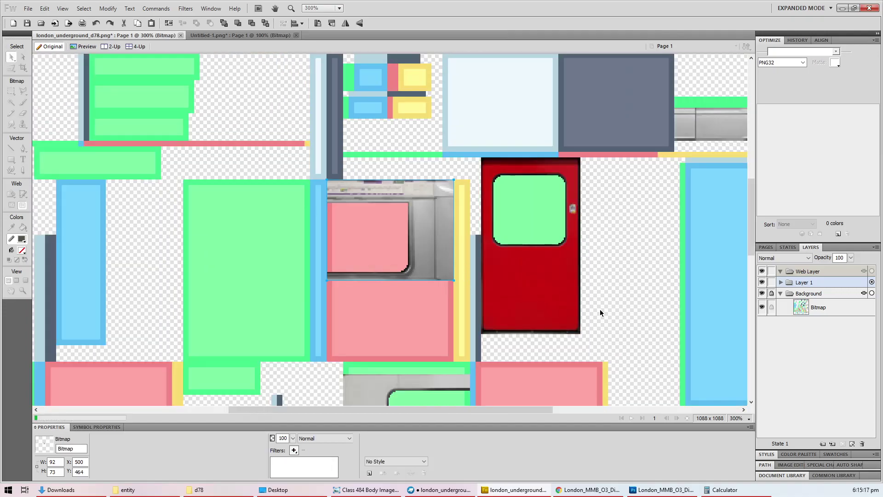
# Step: Switch to Blockbench and inspect the updated interior window texture on the model from an angle and from farther away
pyautogui.click(421, 489)
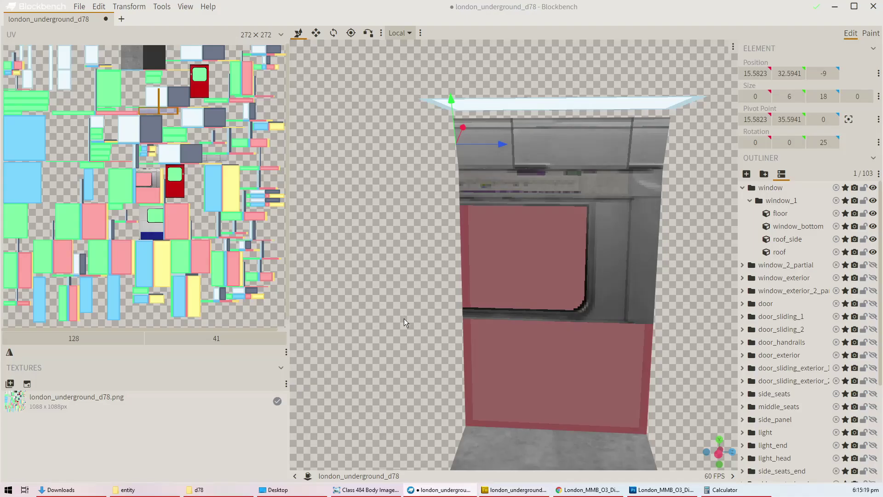
pyautogui.moveTo(404, 318); pyautogui.dragTo(426, 308)
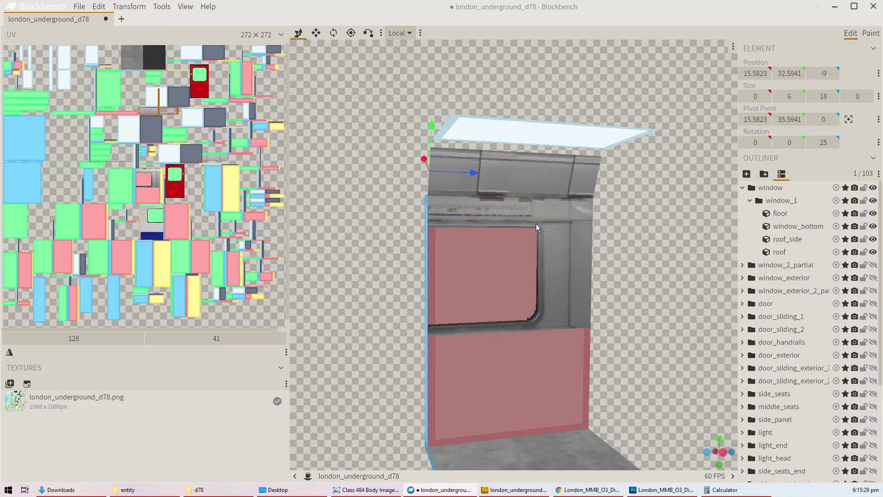
pyautogui.scroll(-5, 528, 218)
pyautogui.scroll(-3, 528, 222)
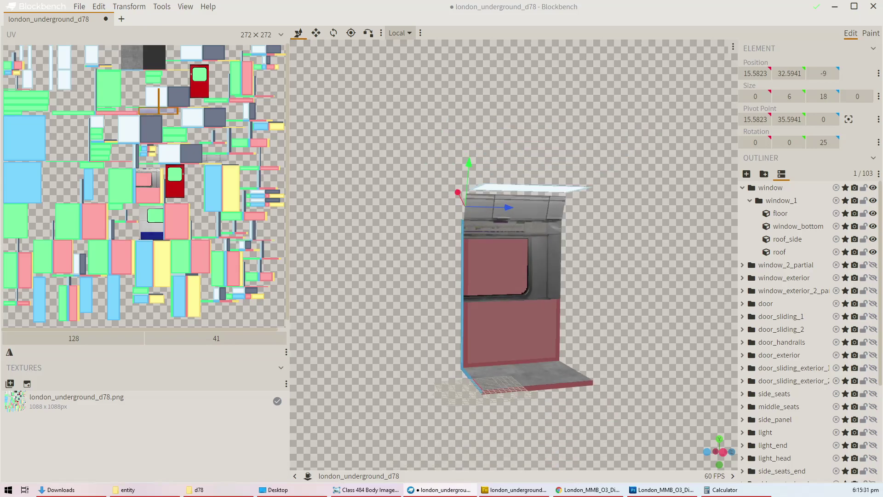
# Step: Compare the Class 484 and D-Stock interior reference photos, examining the Class 484 seats and side panels up close
pyautogui.click(367, 489)
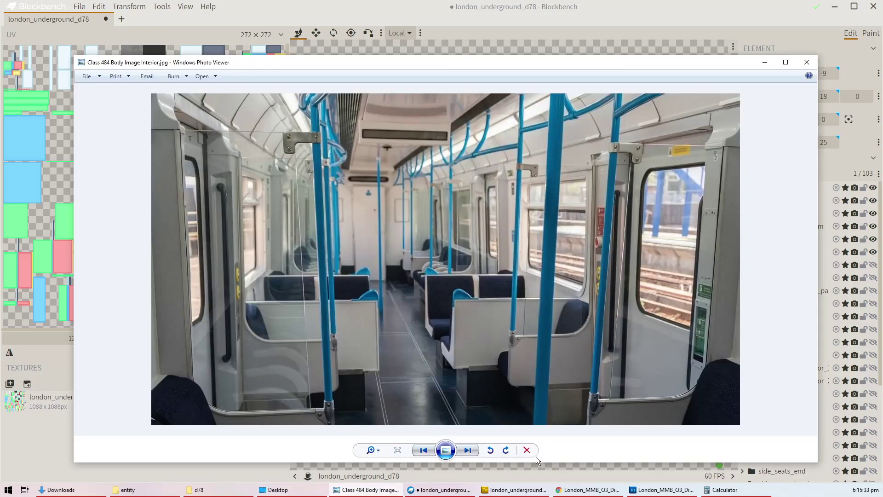
pyautogui.click(588, 489)
pyautogui.moveTo(648, 491)
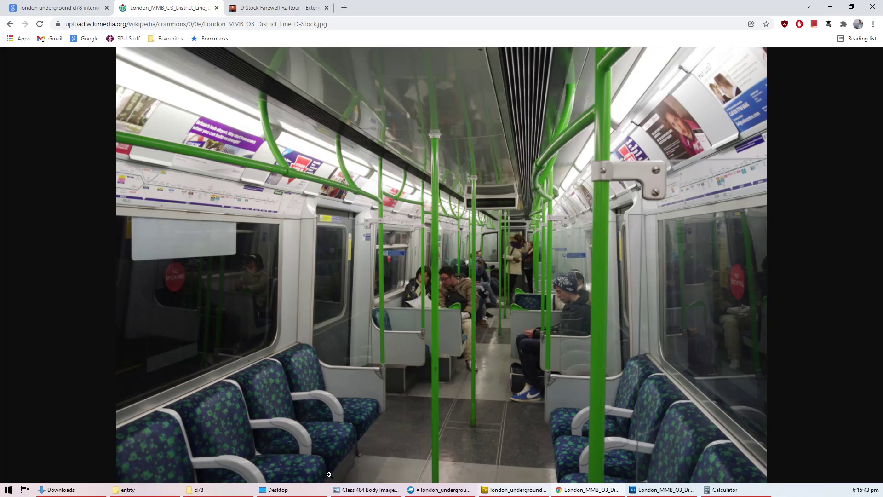
pyautogui.click(344, 490)
pyautogui.scroll(4, 339, 369)
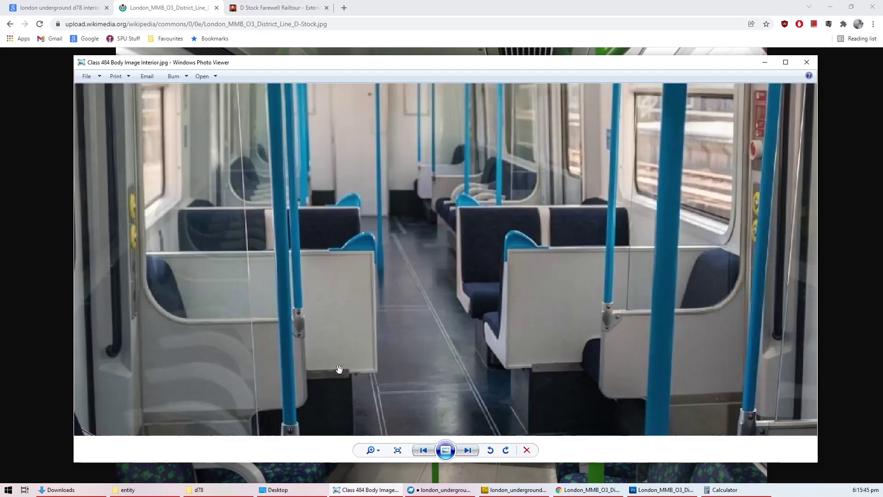
# Step: Close the Class 484 interior photo and examine districtline.jpg from the d78 folder as an interior reference
pyautogui.scroll(-4, 337, 368)
pyautogui.click(806, 63)
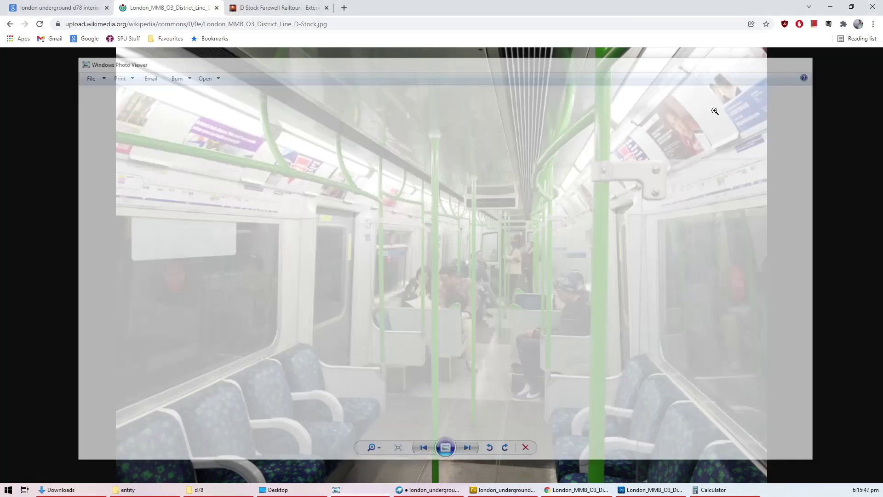
pyautogui.click(219, 490)
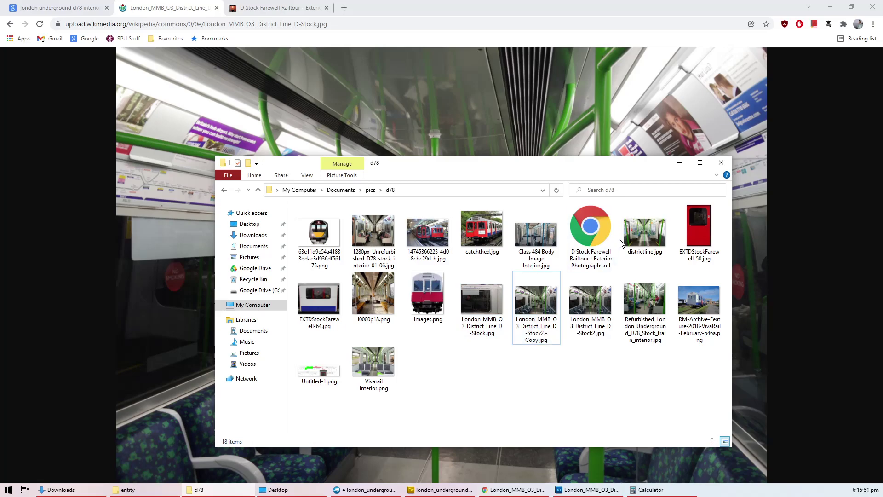
pyautogui.doubleClick(644, 233)
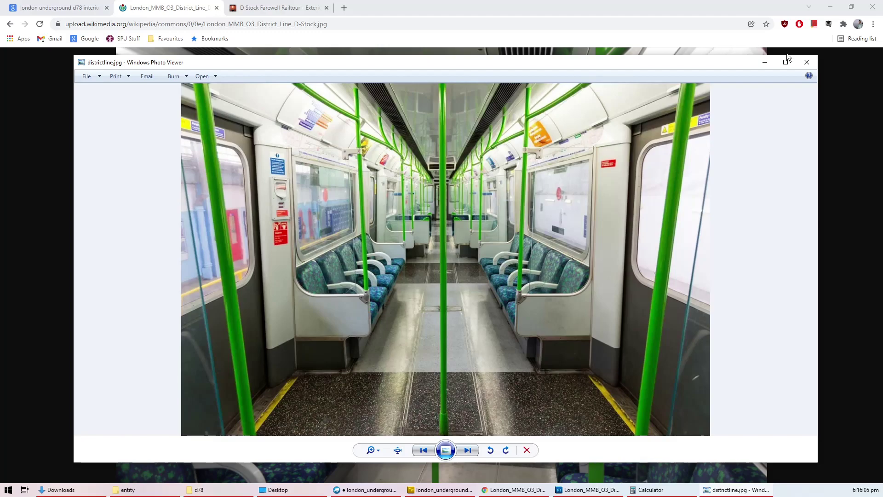
pyautogui.click(432, 6)
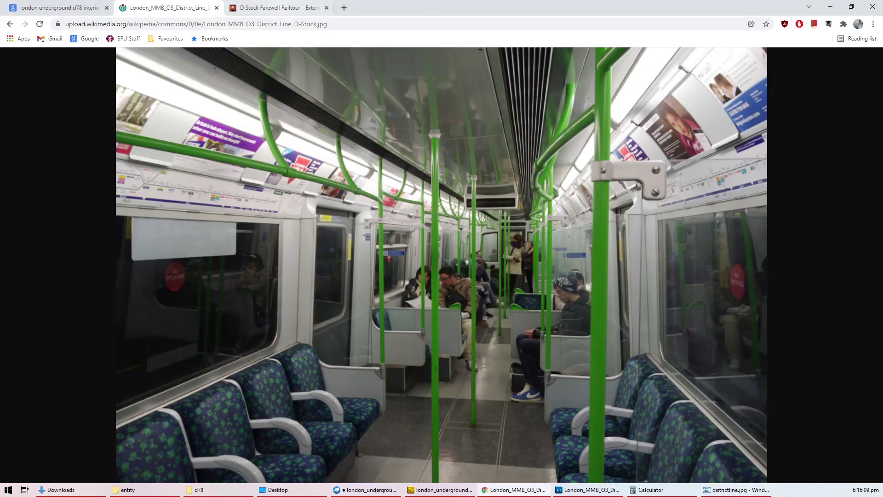
pyautogui.hotkey('alt', 'Tab')
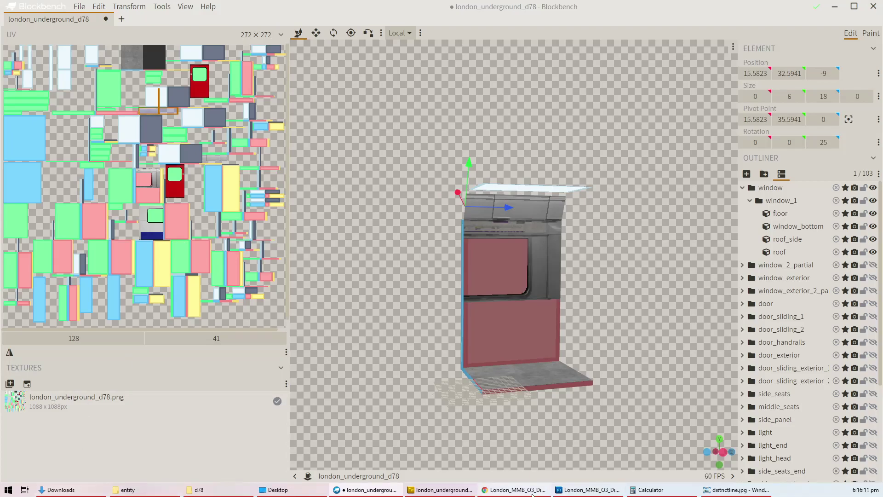
# Step: Browse the Google image results for london underground d78 interior, previewing the unrefurbished interior photo and the Wikipedia D78 Stock interior photo
pyautogui.click(515, 489)
pyautogui.click(55, 8)
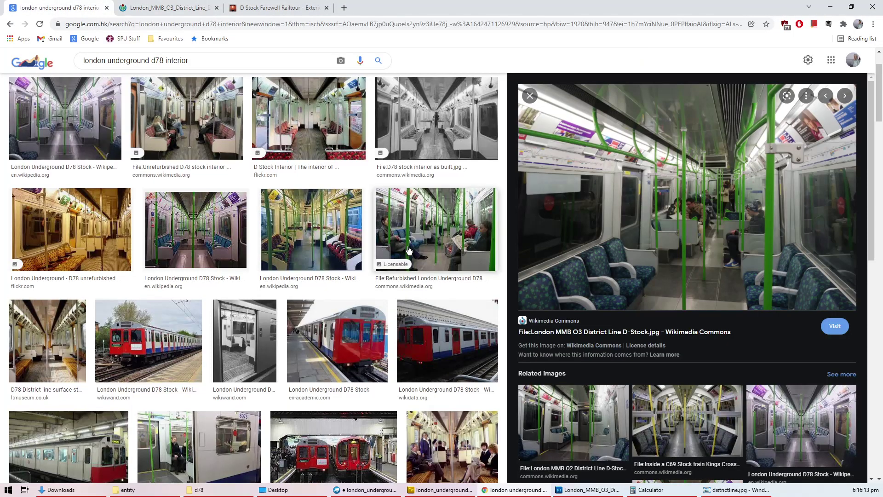
pyautogui.scroll(2, 250, 343)
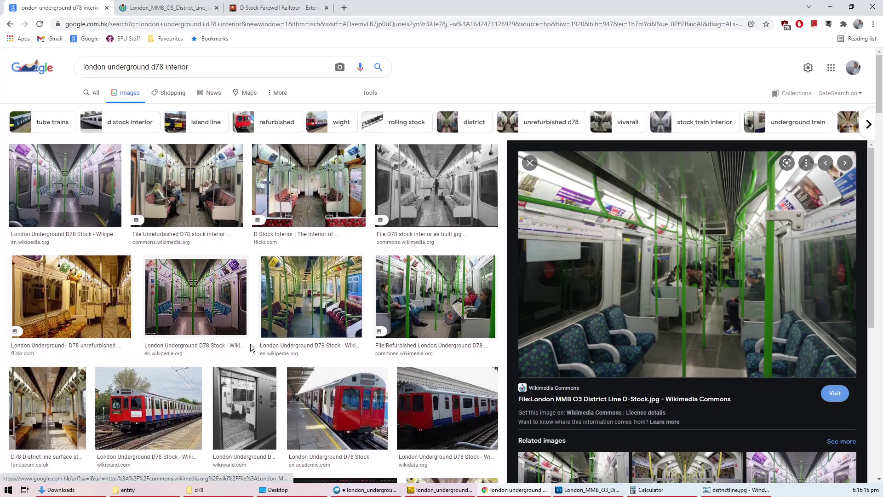
pyautogui.click(193, 183)
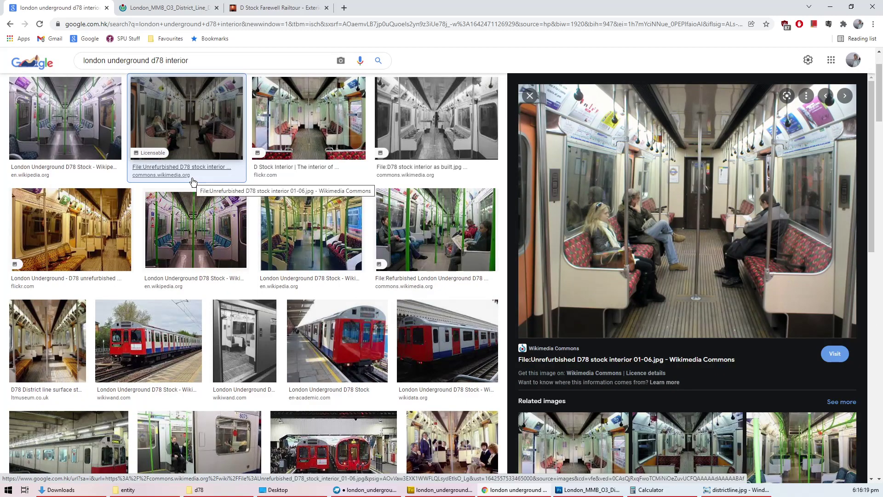
pyautogui.click(115, 136)
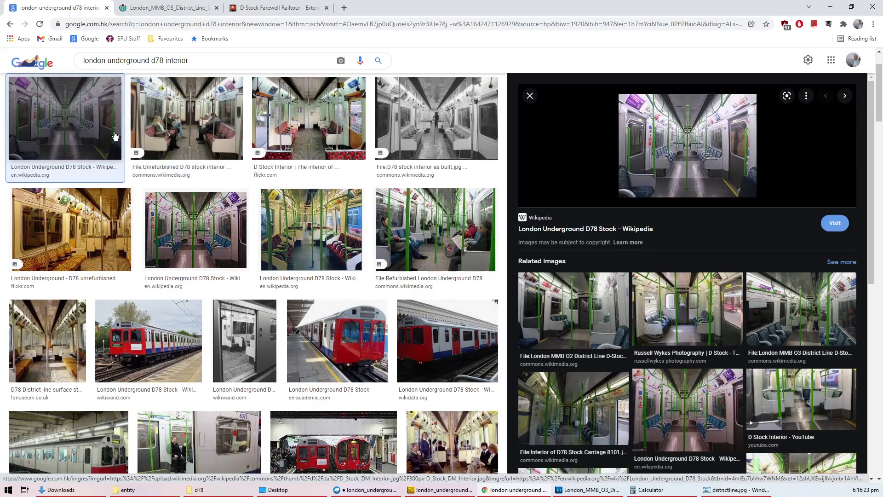
# Step: Open the Wikipedia interior photo D_Stock_DM_Interior.jpg at full size and save it into the d78 folder
pyautogui.click(699, 148)
pyautogui.click(806, 351)
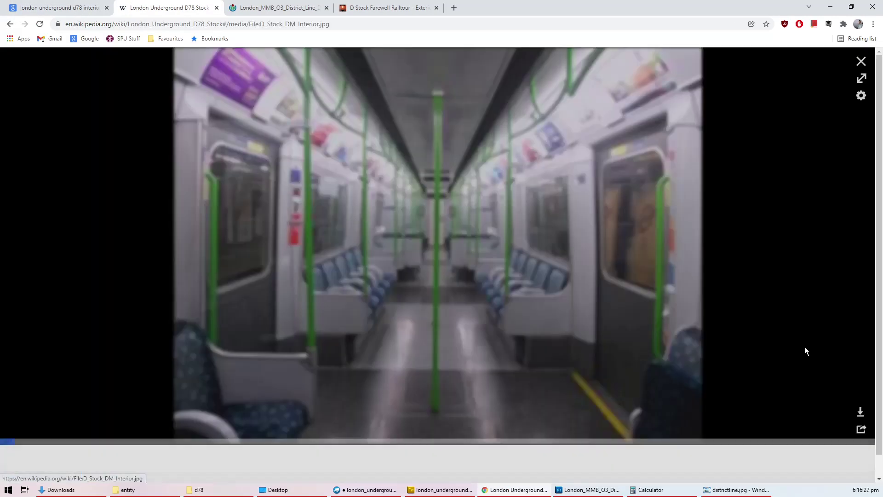
pyautogui.click(360, 219)
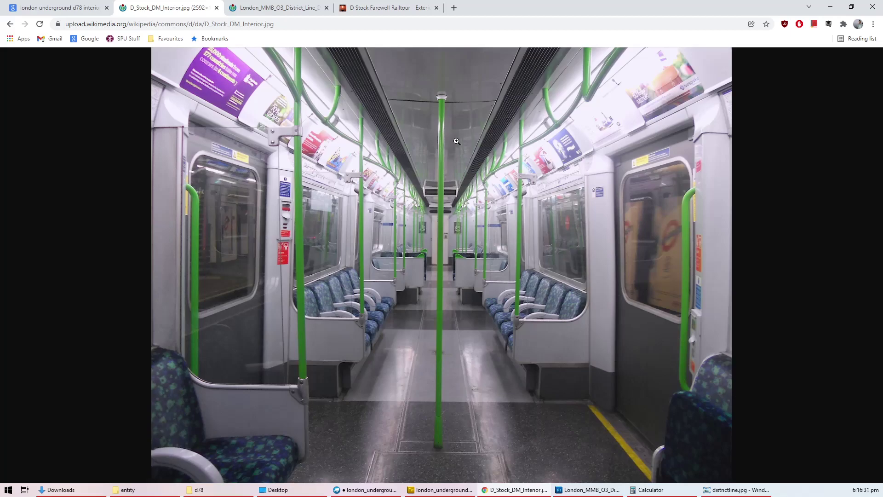
pyautogui.click(313, 492)
pyautogui.moveTo(227, 489); pyautogui.dragTo(510, 404)
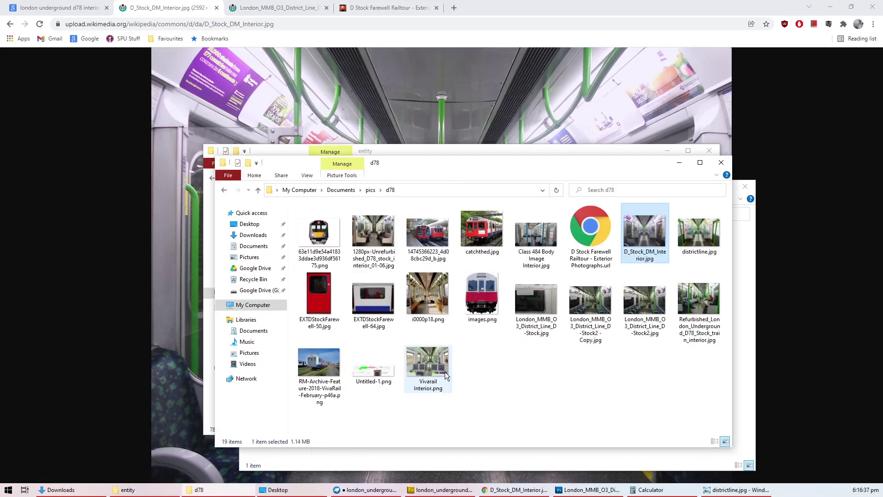
# Step: Switch to Photoshop, save and close the cropped District line map photo, and close the districtline.jpg viewer
pyautogui.click(590, 489)
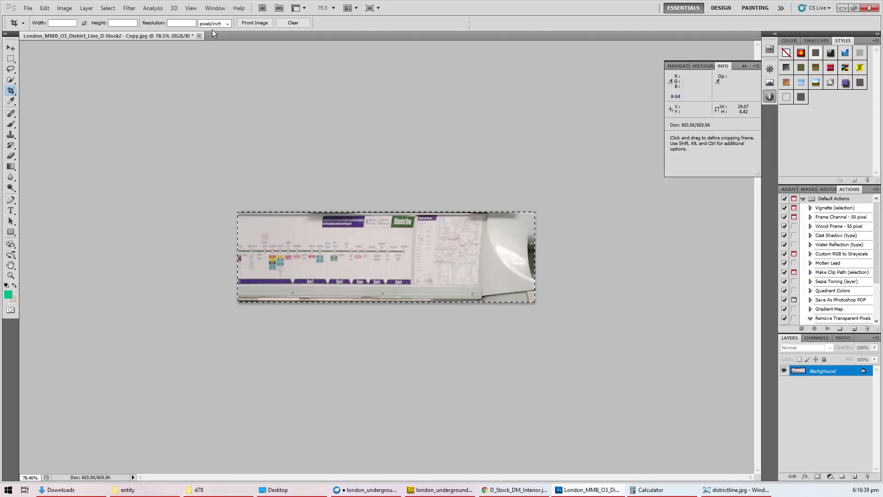
pyautogui.click(199, 35)
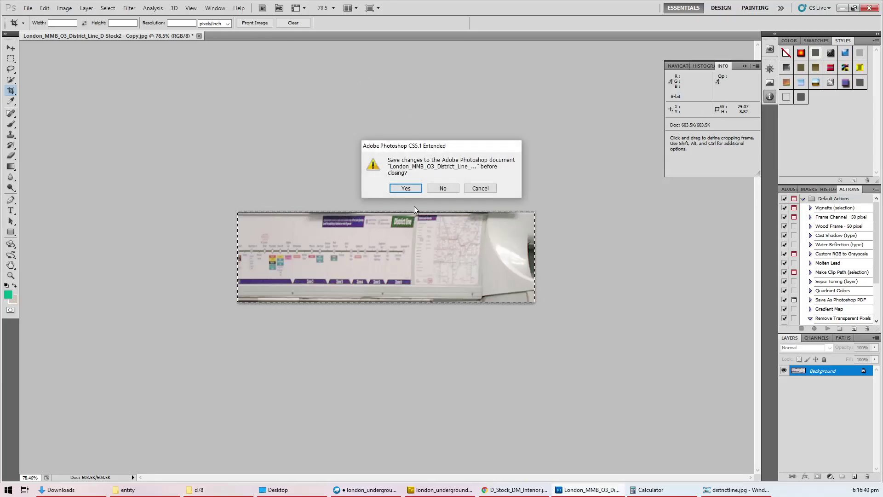
pyautogui.click(471, 189)
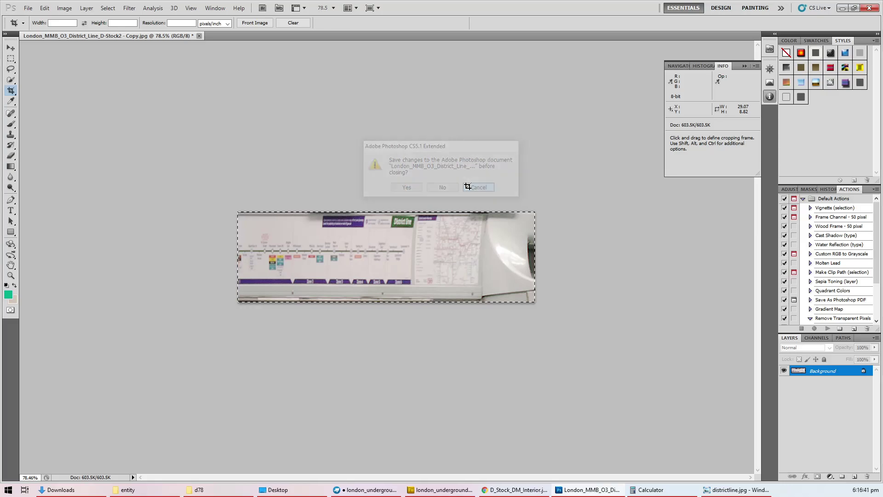
pyautogui.click(198, 36)
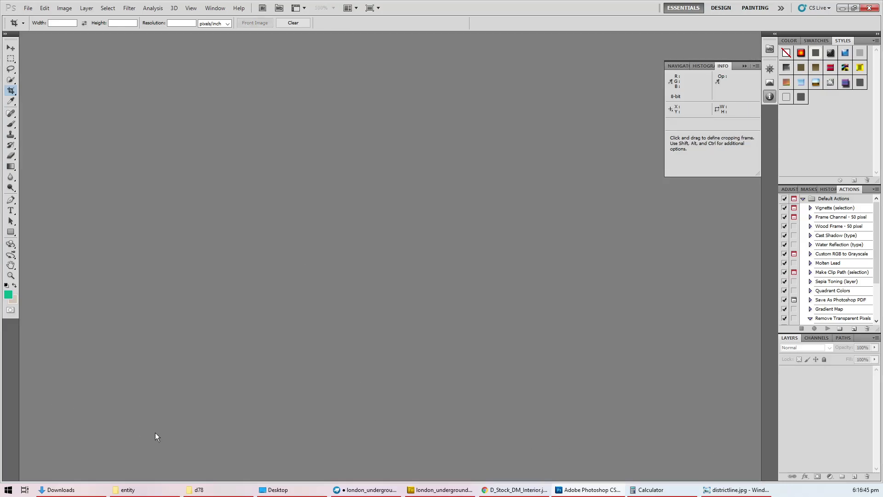
pyautogui.click(723, 488)
pyautogui.hotkey('alt', 'F4')
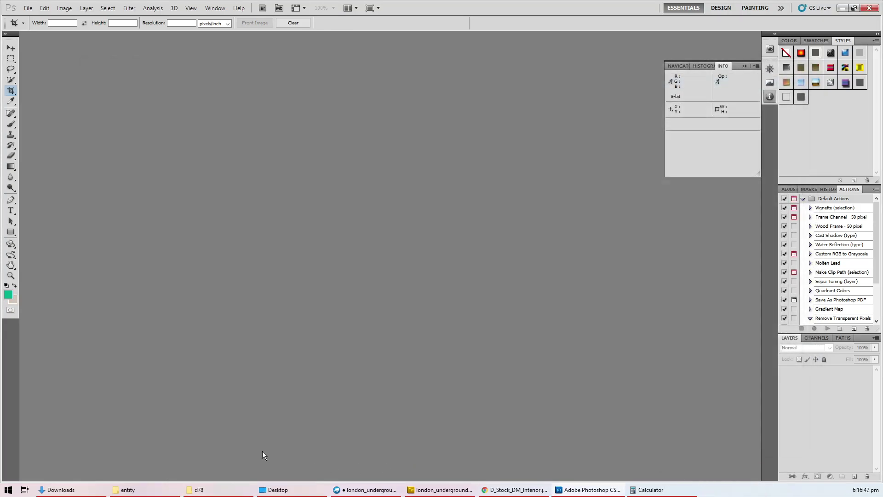
# Step: Open D_Stock_DM_Interior.jpg from the d78 folder in Photoshop and draw a perspective crop frame about 12 × 2.5 over the ceiling
pyautogui.click(199, 489)
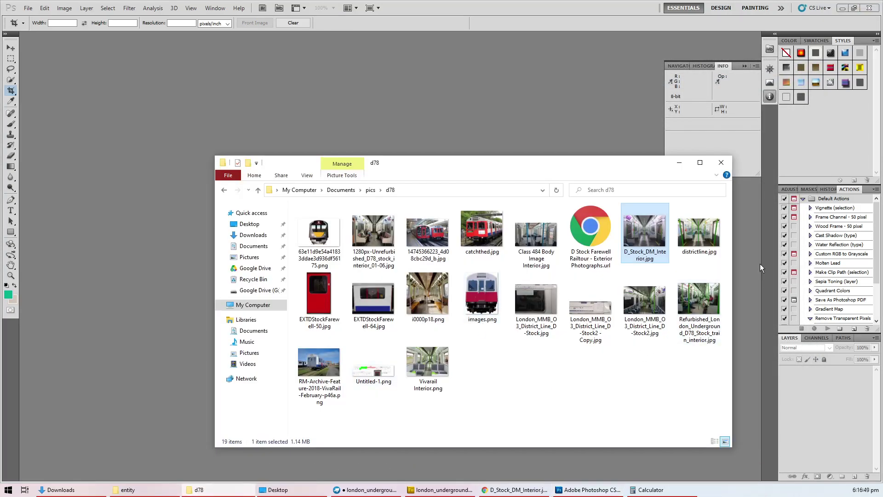
pyautogui.moveTo(651, 235); pyautogui.dragTo(541, 107)
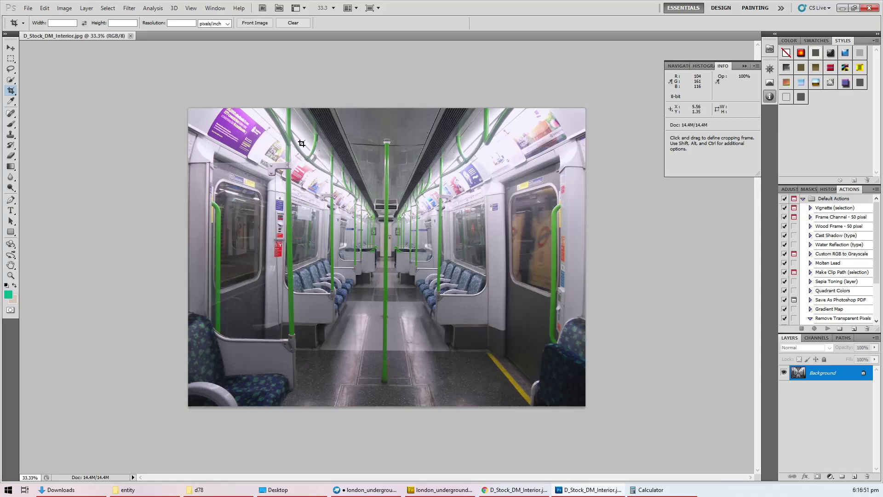
pyautogui.moveTo(286, 154); pyautogui.dragTo(505, 109)
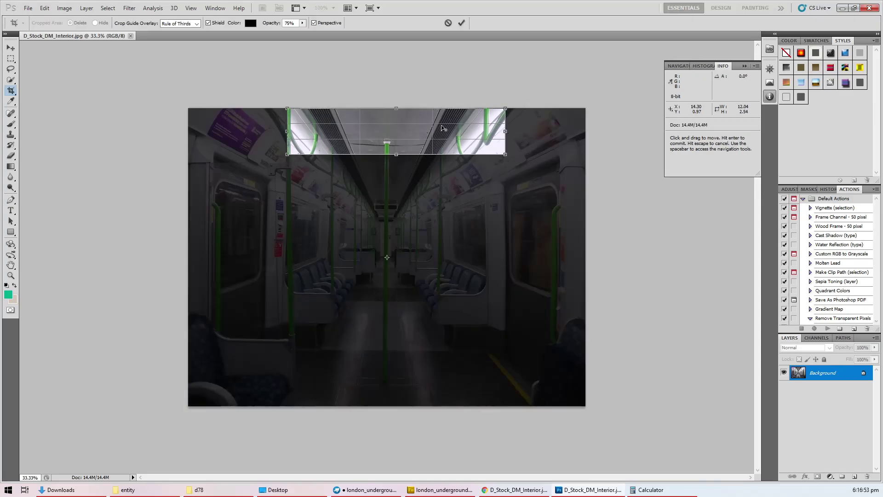
pyautogui.keyDown('alt'); pyautogui.scroll(7, 441, 128); pyautogui.keyUp('alt')
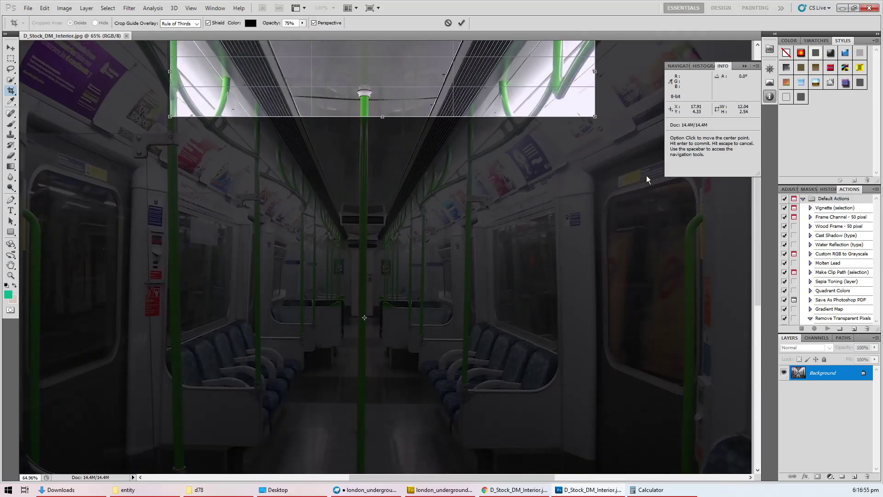
# Step: Fit the four corners of the perspective crop to the ceiling and its side light panels, and apply the crop
pyautogui.moveTo(594, 117)
pyautogui.mouseDown()
pyautogui.moveTo(529, 90)
pyautogui.moveTo(539, 89)
pyautogui.mouseUp()
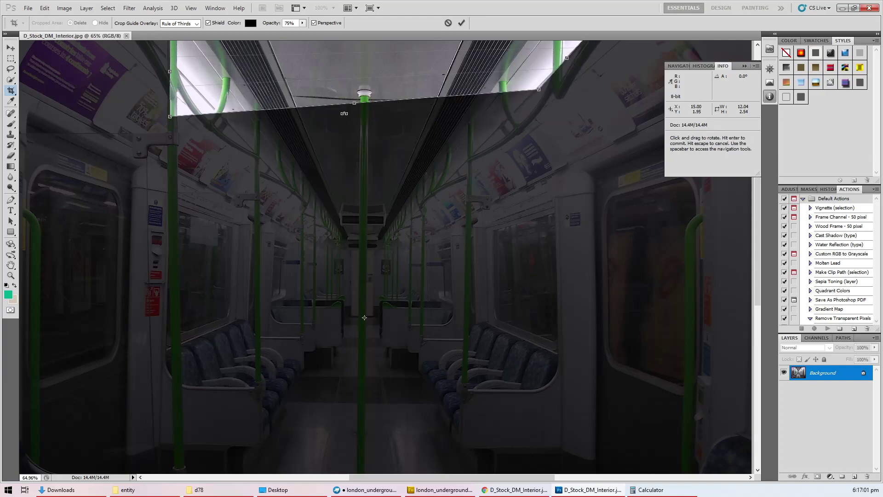
pyautogui.moveTo(170, 116)
pyautogui.mouseDown()
pyautogui.moveTo(200, 96)
pyautogui.moveTo(190, 86)
pyautogui.mouseUp()
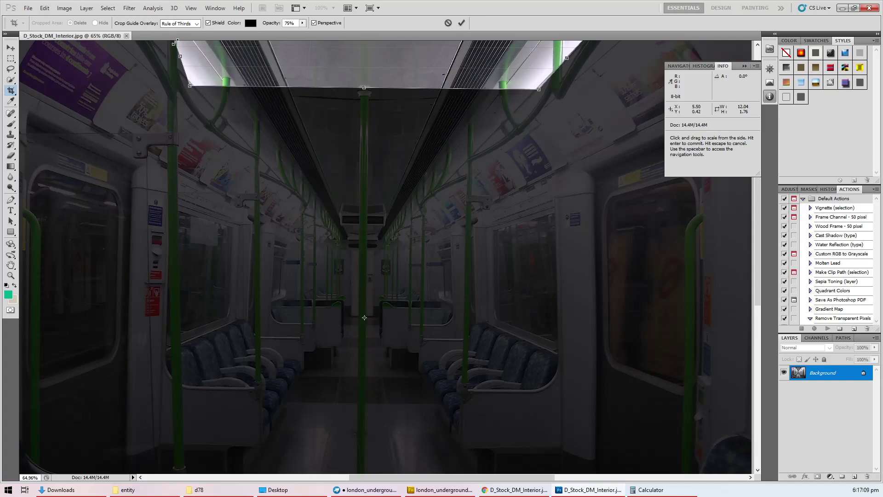
pyautogui.scroll(3, 214, 60)
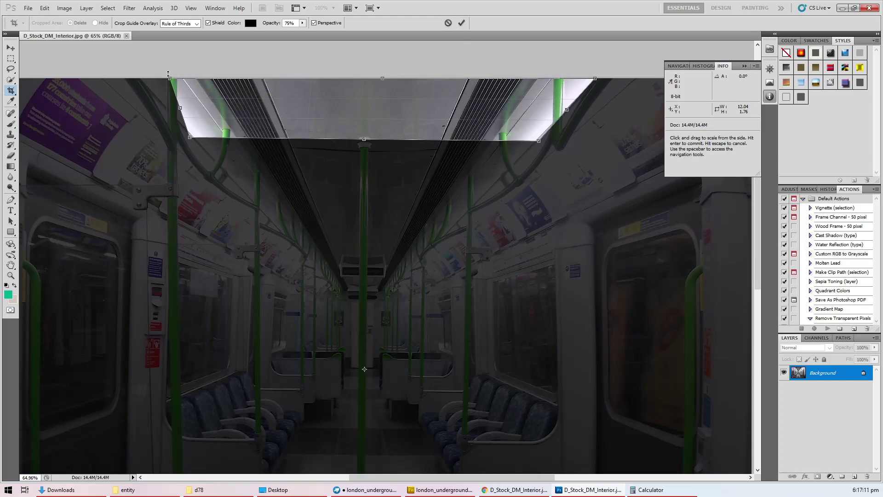
pyautogui.moveTo(169, 78); pyautogui.dragTo(137, 81)
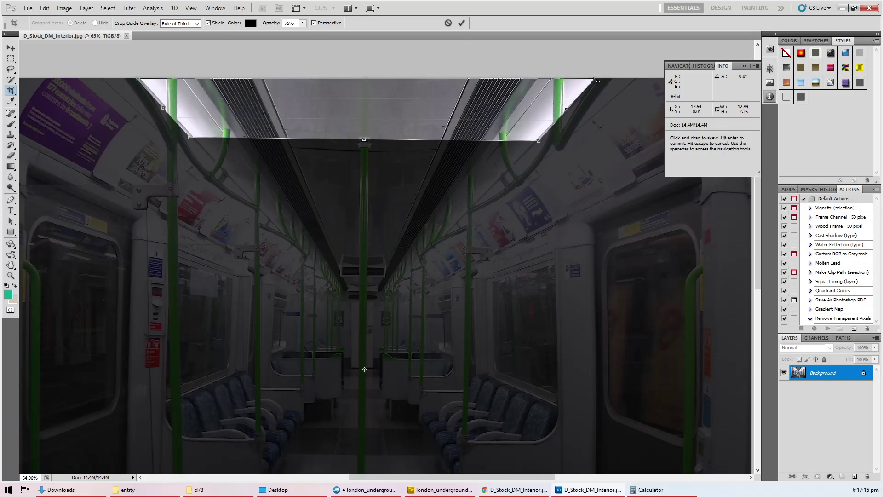
pyautogui.moveTo(595, 79)
pyautogui.mouseDown()
pyautogui.moveTo(613, 81)
pyautogui.moveTo(603, 79)
pyautogui.mouseUp()
pyautogui.press('Return')
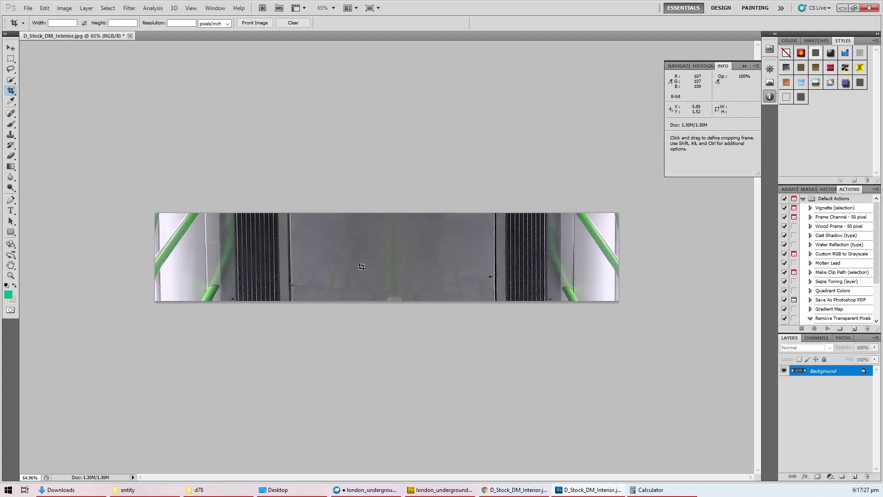
# Step: Copy the entire cropped ceiling image, deselect it, and save and close D_Stock_DM_Interior.jpg
pyautogui.hotkey('ctrl', 'a')
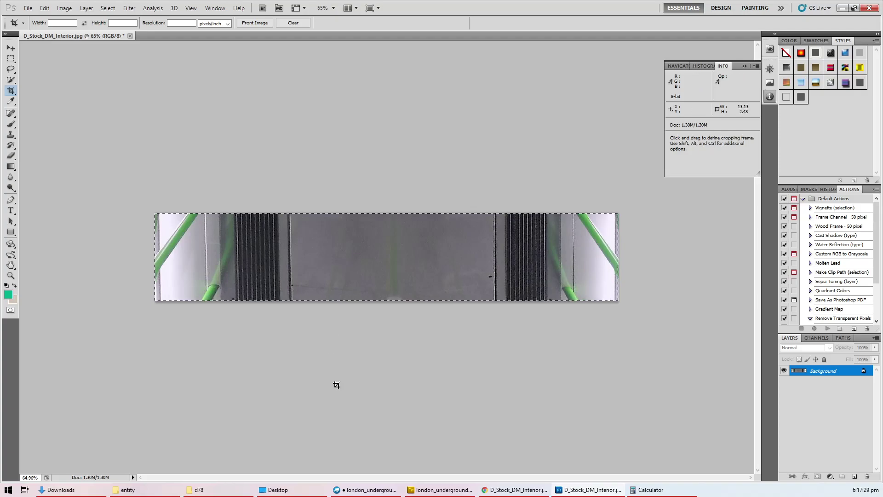
pyautogui.moveTo(453, 491)
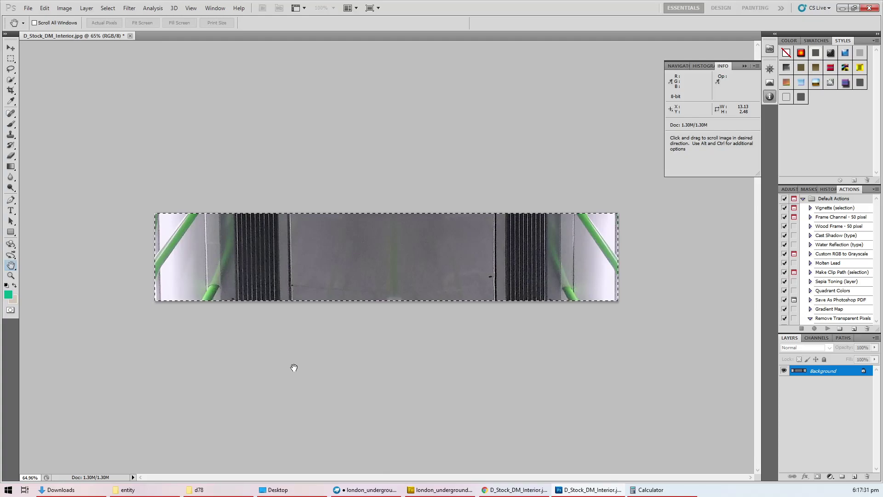
pyautogui.hotkey('ctrl', 'd')
pyautogui.press('space')
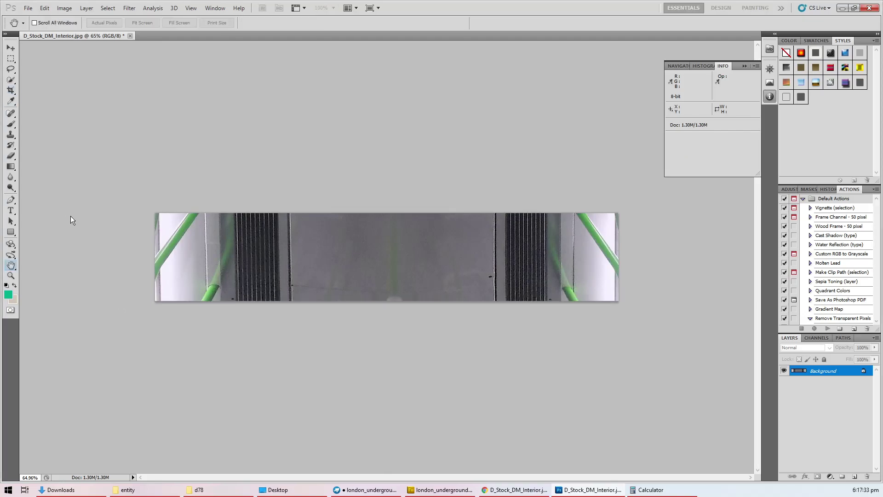
pyautogui.hotkey('ctrl', 'w')
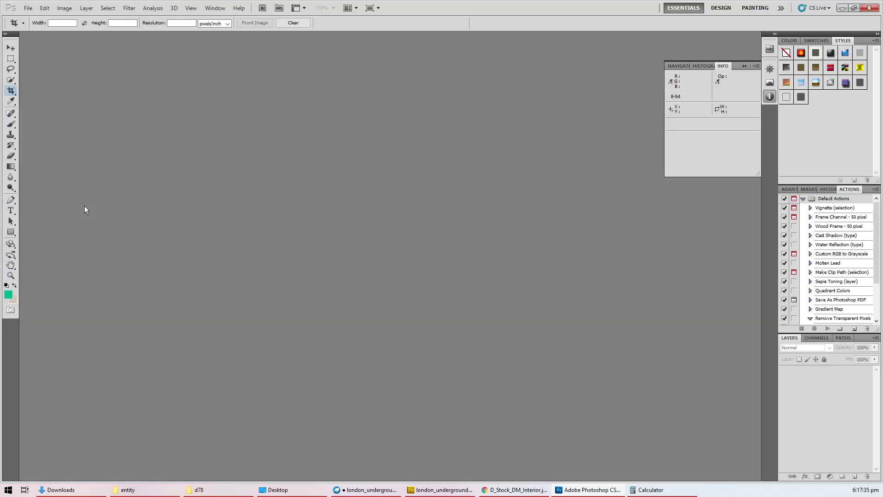
# Step: Switch to Fireworks, create a new 1551 x 293 document and place the cropped D_Stock_DM_Interior.jpg in it
pyautogui.click(420, 491)
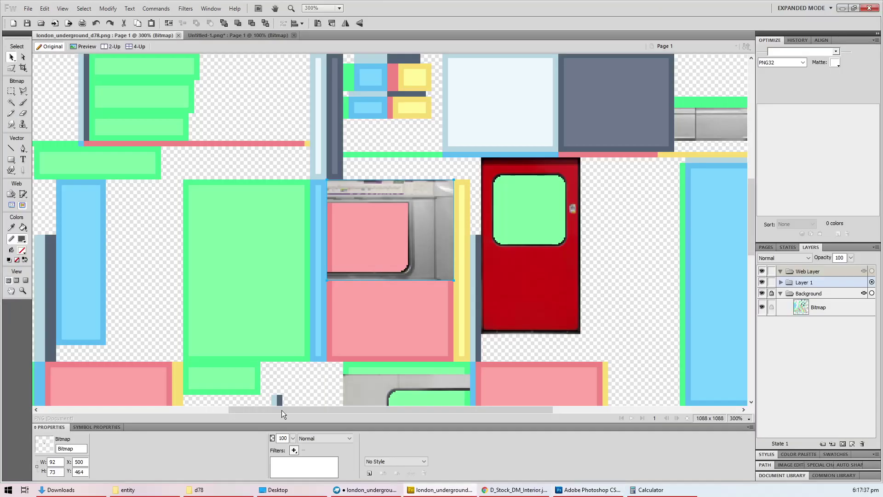
pyautogui.hotkey('ctrl', 'n')
pyautogui.press('Return')
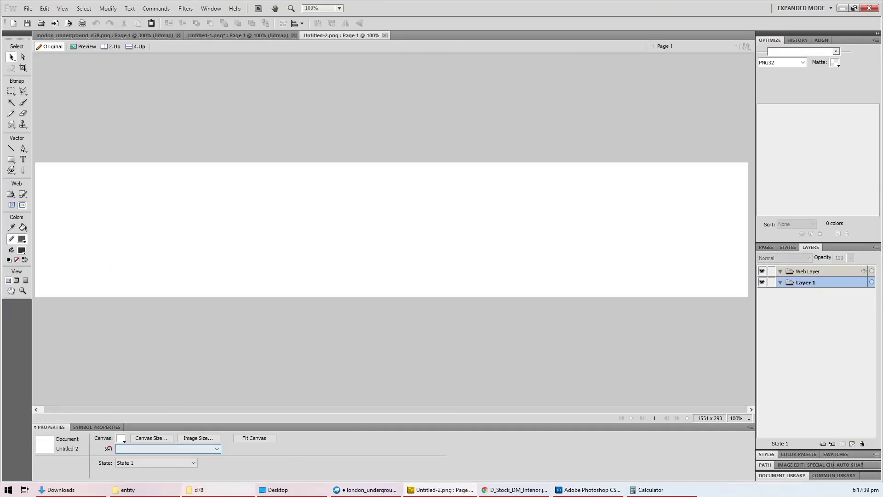
pyautogui.click(218, 489)
pyautogui.moveTo(644, 242); pyautogui.dragTo(550, 133)
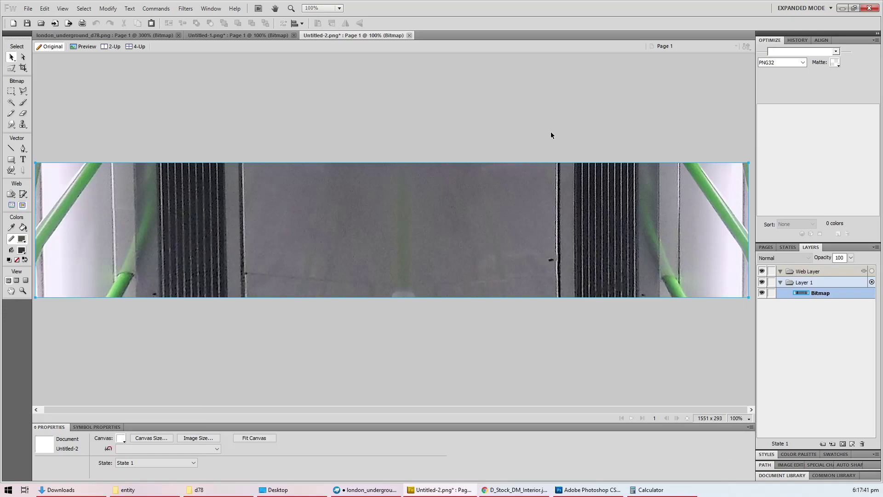
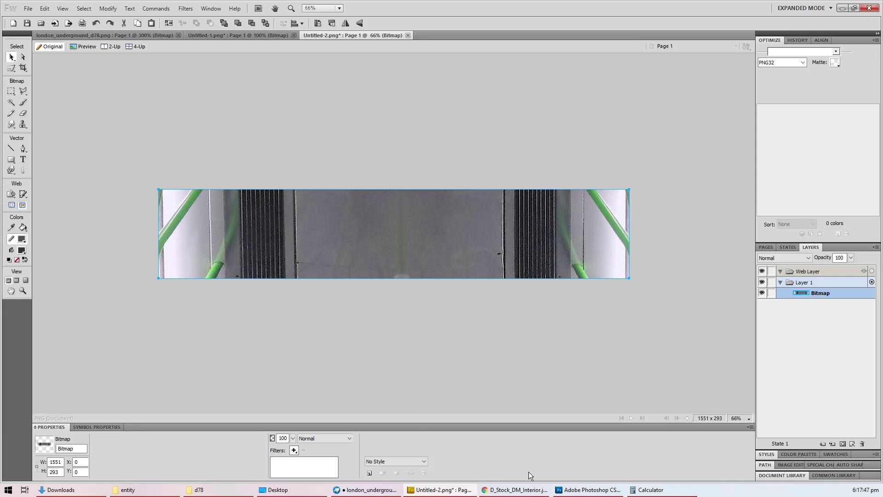
# Step: Switch to Blockbench and select the roof element of window_1 to read its size
pyautogui.click(400, 492)
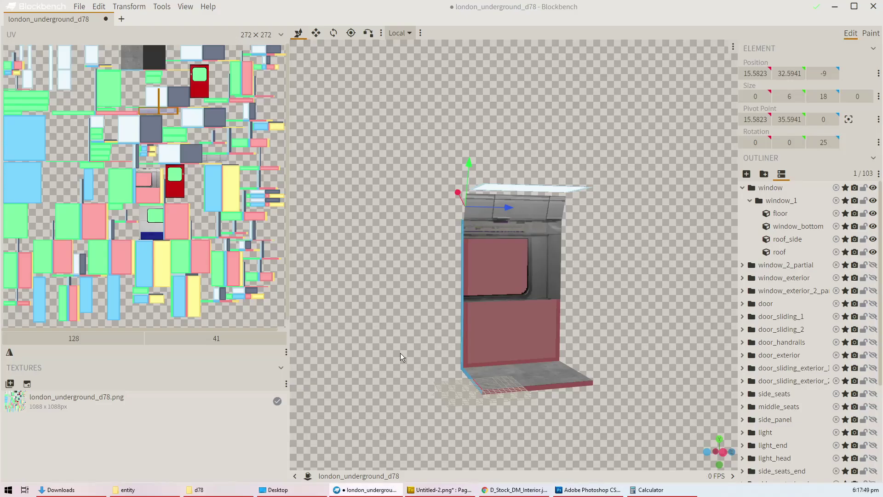
pyautogui.moveTo(606, 221); pyautogui.dragTo(658, 164)
pyautogui.click(527, 215)
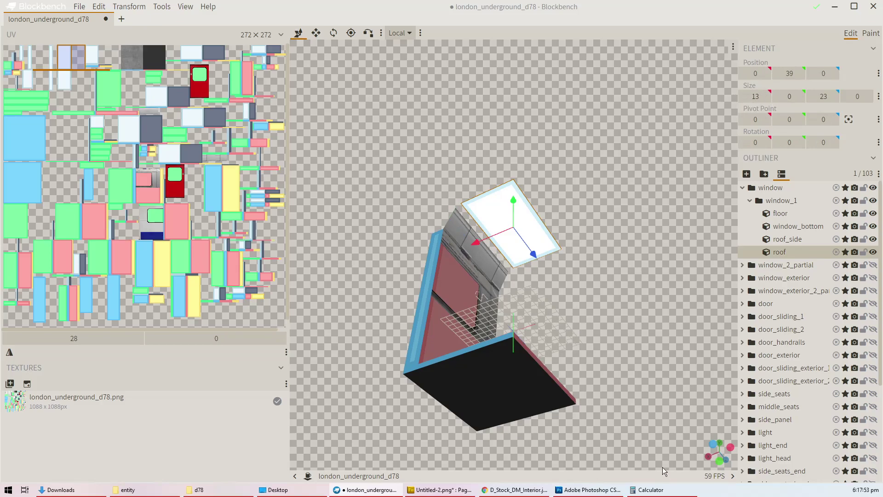
pyautogui.click(650, 489)
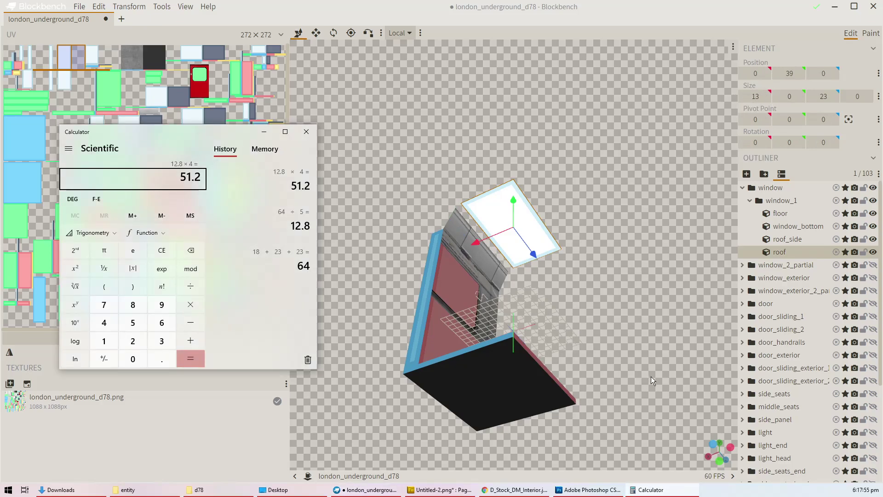
# Step: Show the light group, examine from below how the light meets the edge of the roof, and hide the group again
pyautogui.scroll(-1, 858, 394)
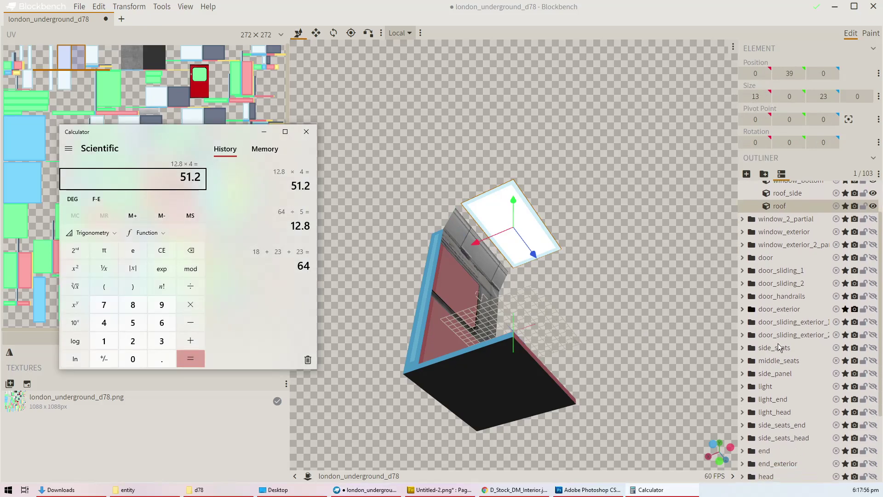
pyautogui.click(873, 386)
pyautogui.moveTo(539, 288); pyautogui.dragTo(555, 301)
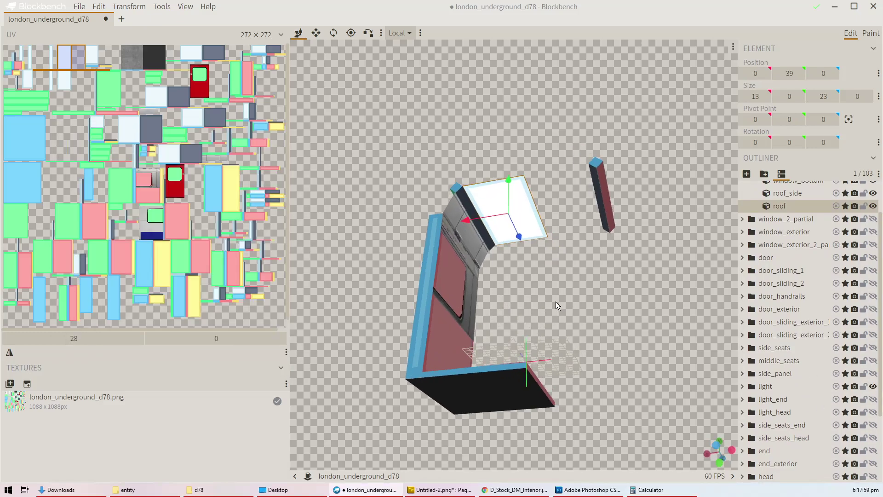
pyautogui.scroll(5, 462, 195)
pyautogui.moveTo(446, 187); pyautogui.dragTo(485, 282, button='right')
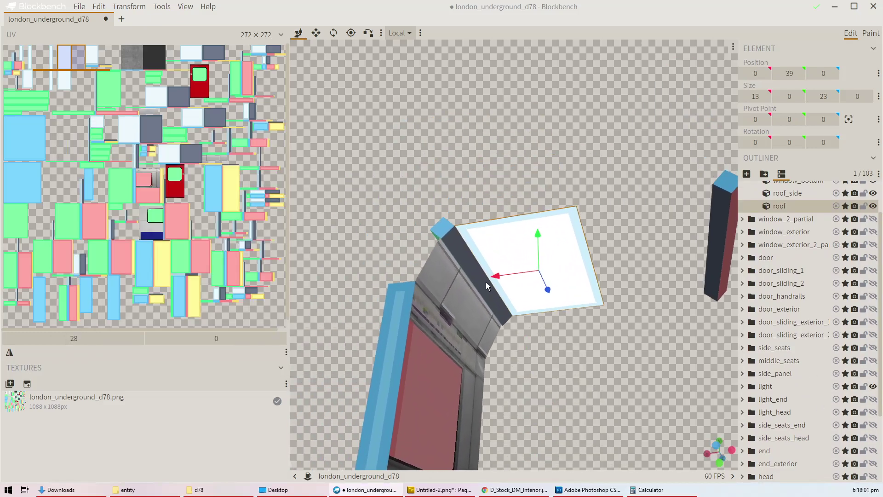
pyautogui.scroll(5, 442, 225)
pyautogui.scroll(-6, 443, 225)
pyautogui.scroll(3, 445, 224)
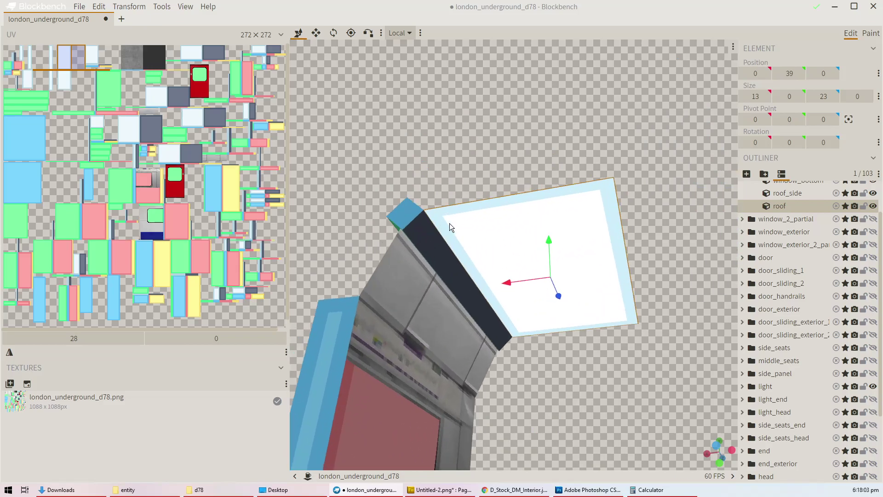
pyautogui.moveTo(428, 213); pyautogui.dragTo(448, 256)
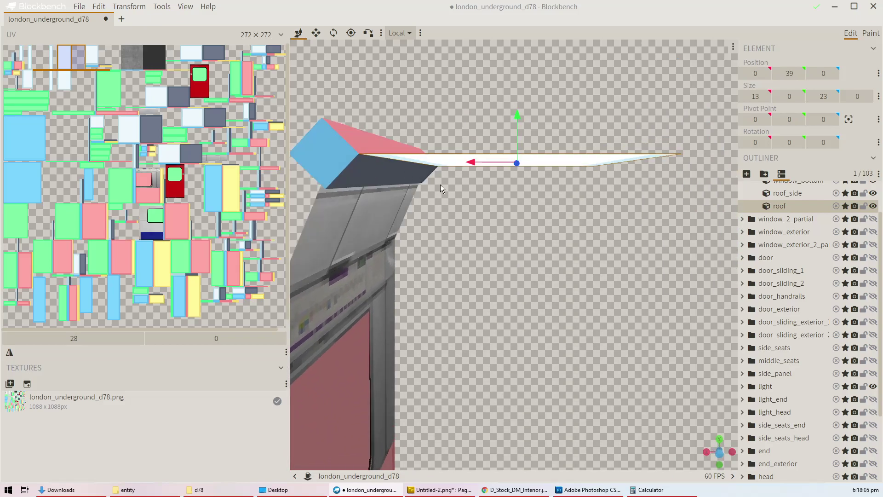
pyautogui.moveTo(440, 184); pyautogui.dragTo(456, 121)
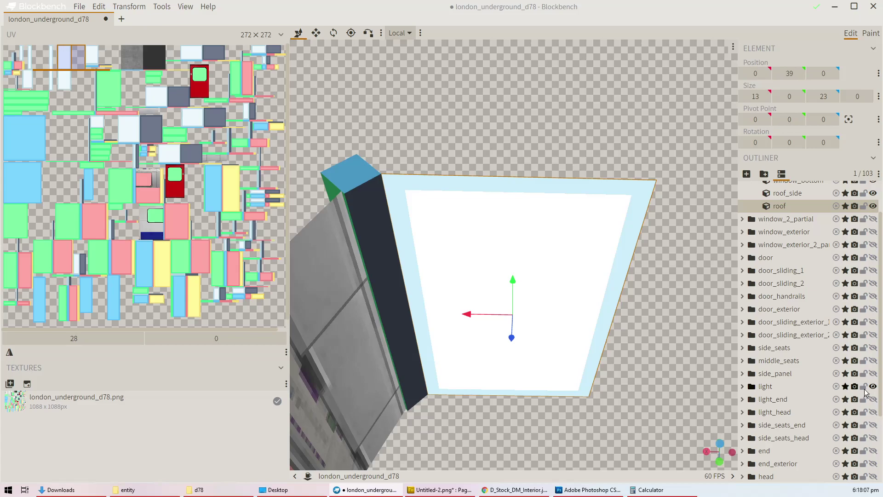
pyautogui.click(873, 387)
pyautogui.click(649, 490)
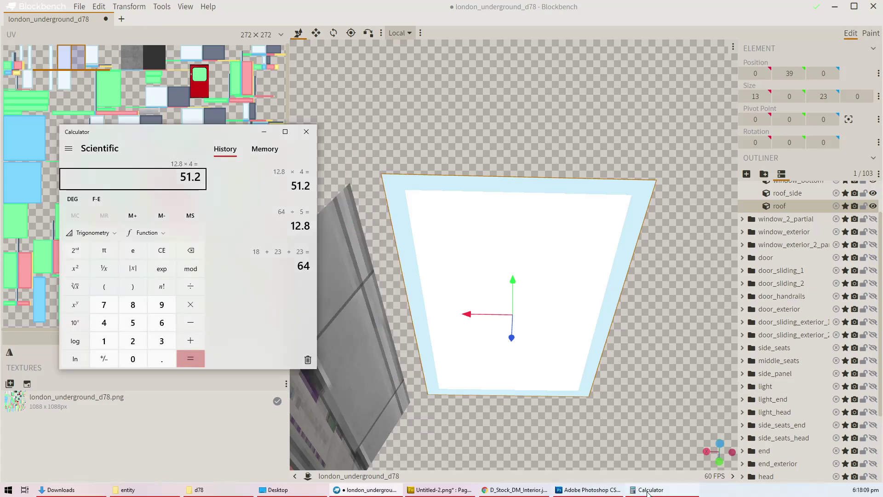
pyautogui.click(627, 408)
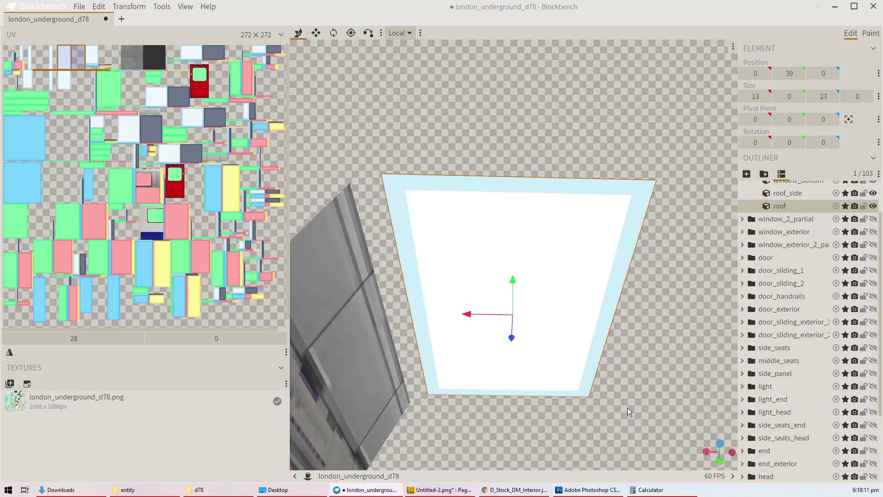
# Step: Switch to Fireworks and paste the cropped ceiling image into london_underground_d78.png
pyautogui.click(456, 489)
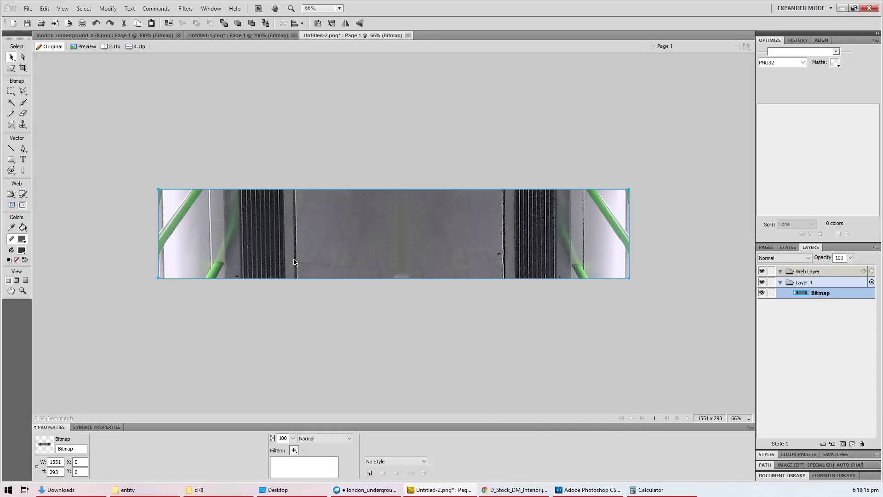
pyautogui.click(83, 35)
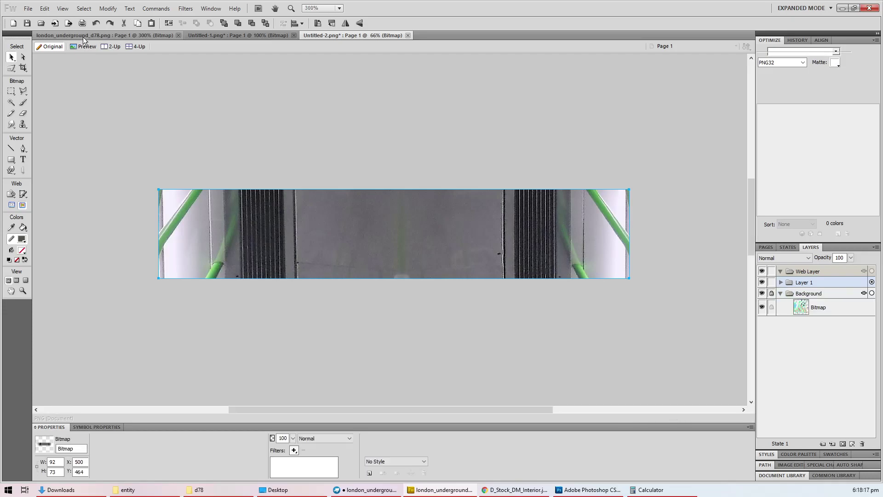
pyautogui.hotkey('ctrl', 'v')
pyautogui.click(454, 271)
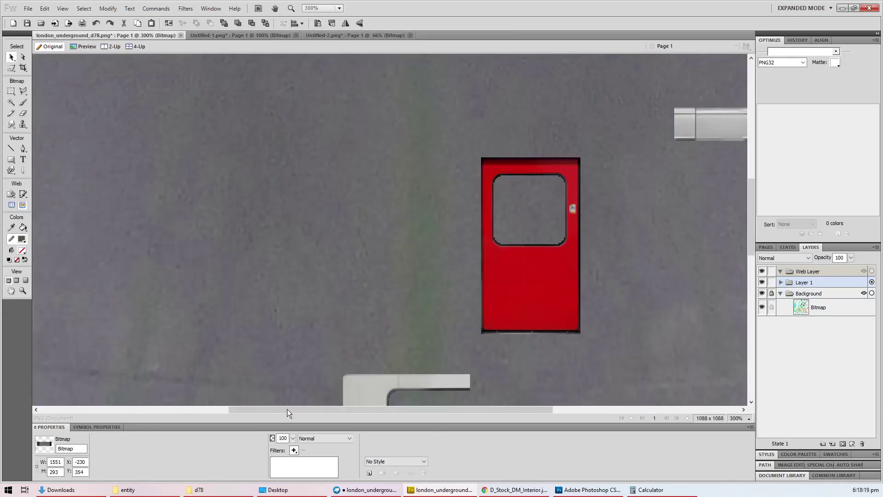
# Step: Check the roof's UV area in Blockbench, and move the pasted ceiling to about X 3, Y 732 in the Fireworks texture sheet
pyautogui.click(345, 489)
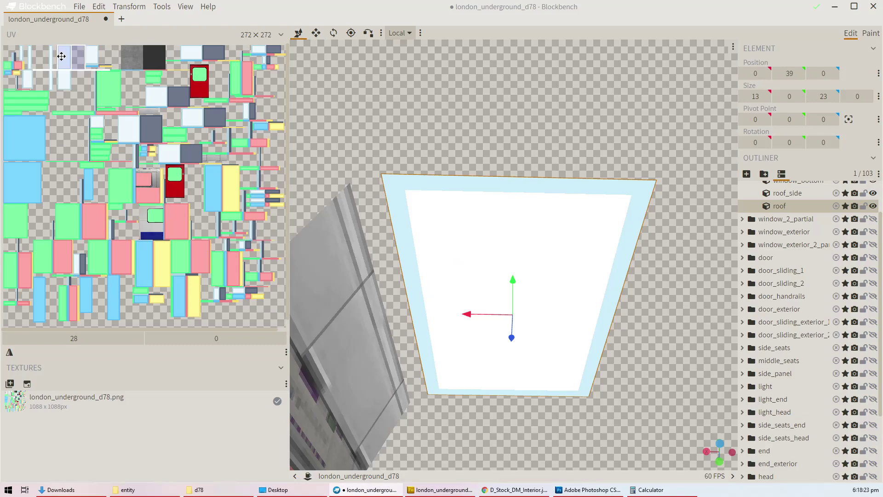
pyautogui.hotkey('alt', 'Tab')
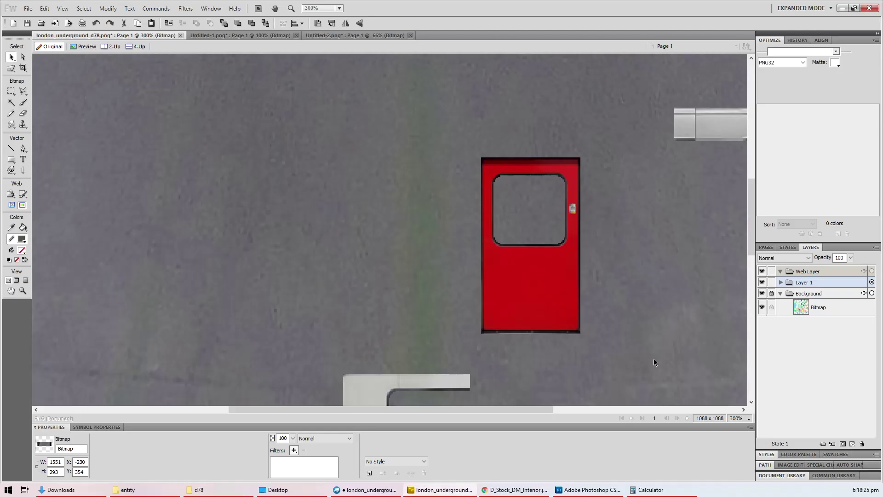
pyautogui.keyDown('ctrl'); pyautogui.scroll(-6, 654, 361); pyautogui.keyUp('ctrl')
pyautogui.keyDown('ctrl'); pyautogui.scroll(4, 344, 199); pyautogui.keyUp('ctrl')
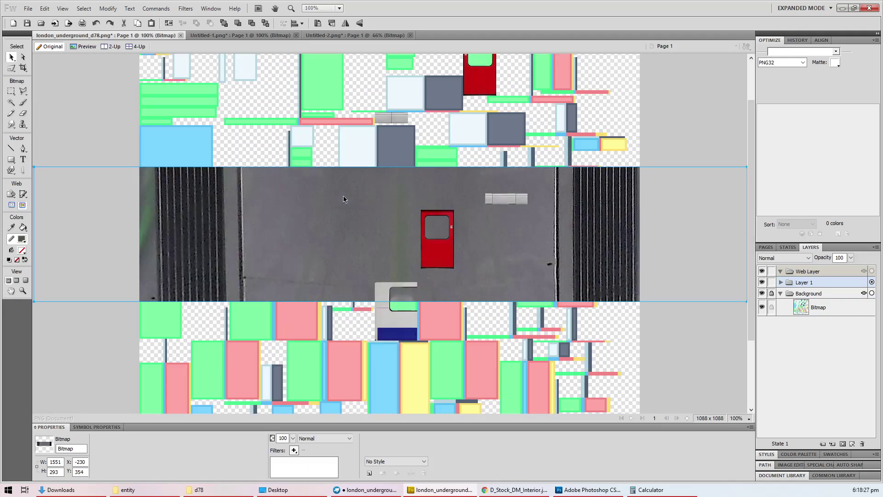
pyautogui.keyDown('ctrl'); pyautogui.scroll(-2, 339, 203); pyautogui.keyUp('ctrl')
pyautogui.moveTo(319, 229); pyautogui.dragTo(390, 344)
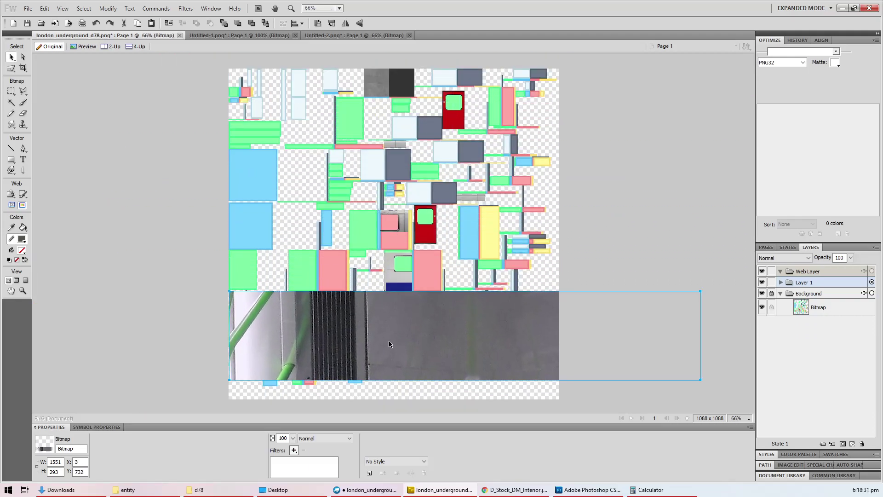
# Step: Set the pasted ceiling's width to 104 and move it over the roof's UV area at X 186, Y 0
pyautogui.doubleClick(49, 460)
pyautogui.write('104')
pyautogui.press('Return')
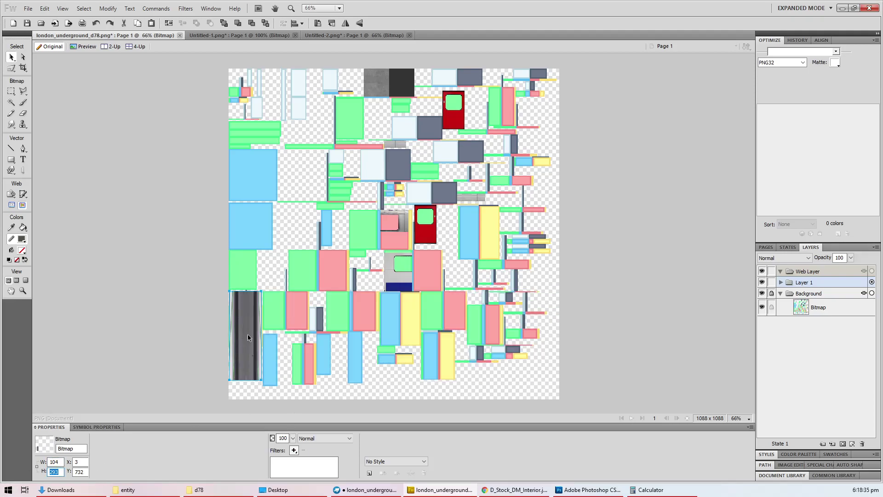
pyautogui.moveTo(245, 334); pyautogui.dragTo(303, 111)
# Step: Undo the ceiling's resize and move, and delete the pasted image from london_underground_d78.png
pyautogui.keyDown('ctrl'); pyautogui.scroll(5, 348, 129); pyautogui.keyUp('ctrl')
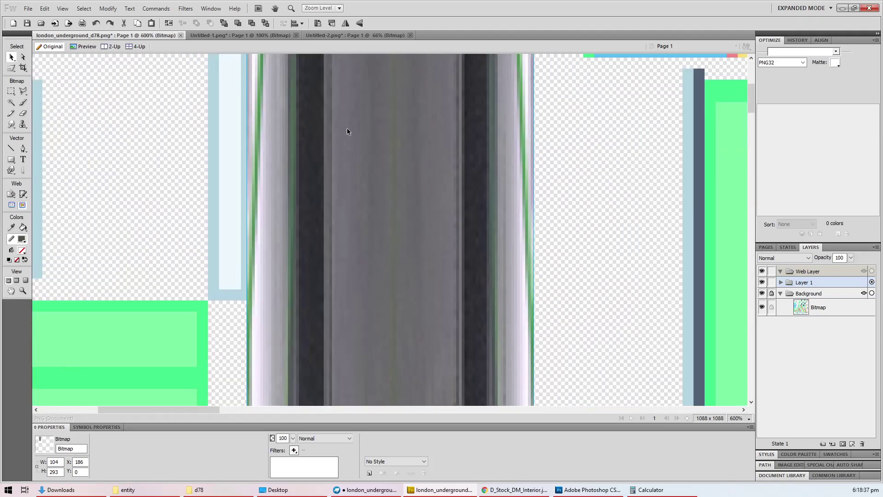
pyautogui.keyDown('ctrl'); pyautogui.scroll(-5, 352, 130); pyautogui.keyUp('ctrl')
pyautogui.press('Delete')
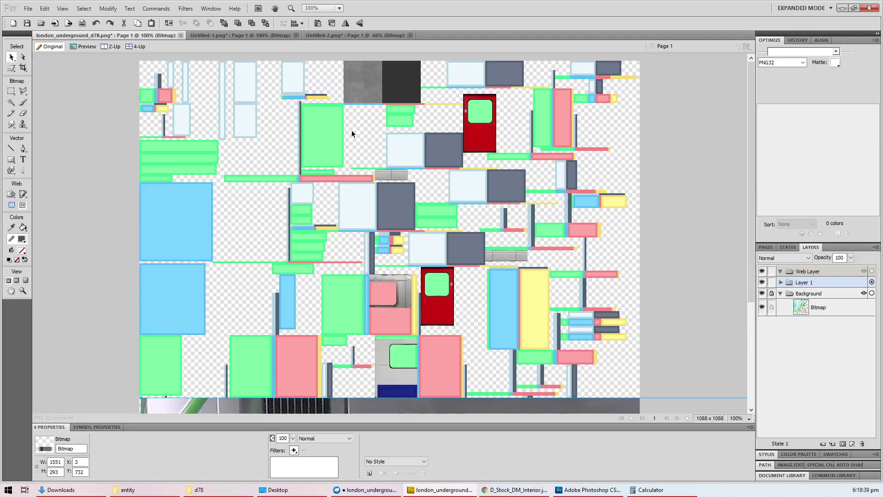
# Step: In Untitled-2, select a strip about 231 x 41 across the lower part of the left vent and duplicate it as a separate bitmap
pyautogui.click(331, 35)
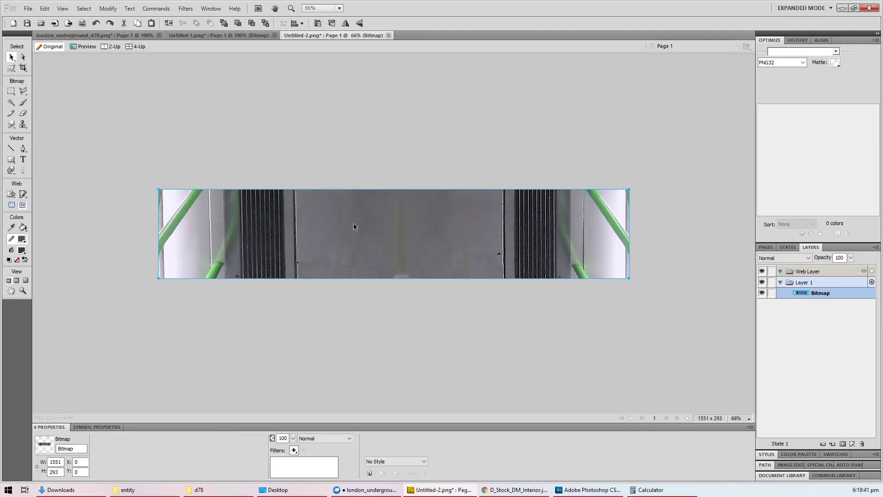
pyautogui.keyDown('ctrl'); pyautogui.scroll(1, 348, 225); pyautogui.keyUp('ctrl')
pyautogui.keyDown('ctrl'); pyautogui.scroll(-1, 346, 225); pyautogui.keyUp('ctrl')
pyautogui.keyDown('ctrl'); pyautogui.scroll(1, 346, 225); pyautogui.keyUp('ctrl')
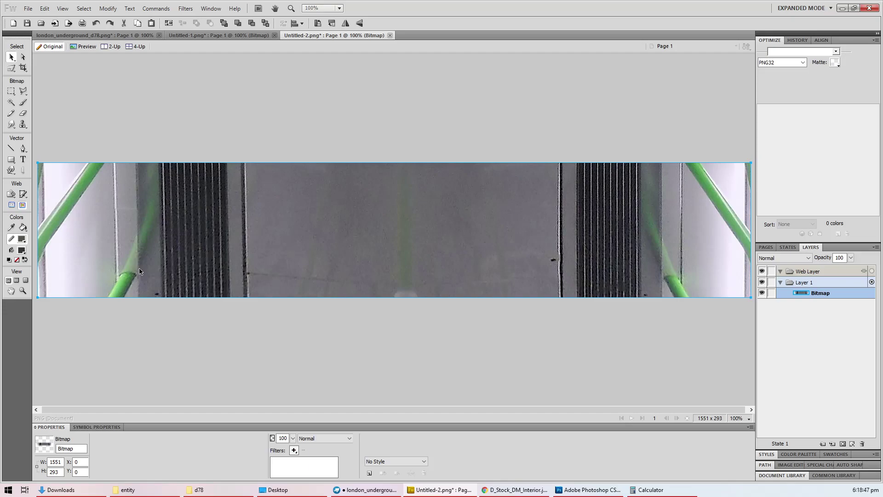
pyautogui.press('m')
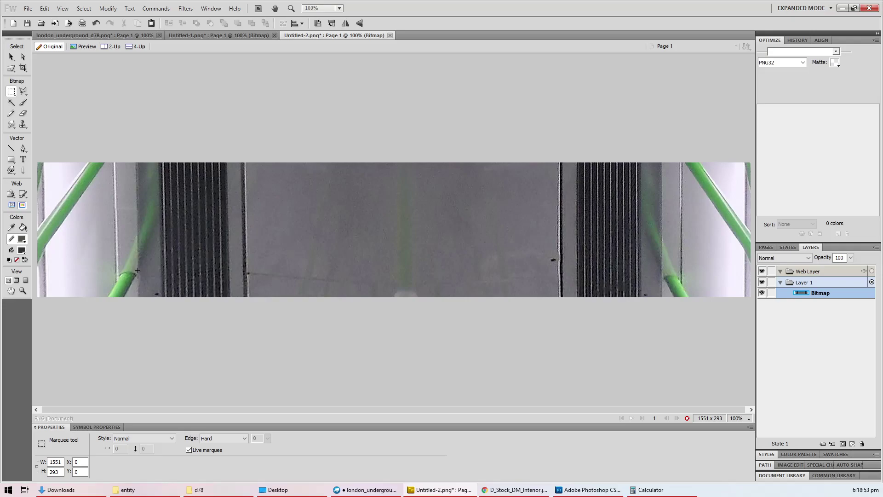
pyautogui.moveTo(137, 270); pyautogui.dragTo(356, 287)
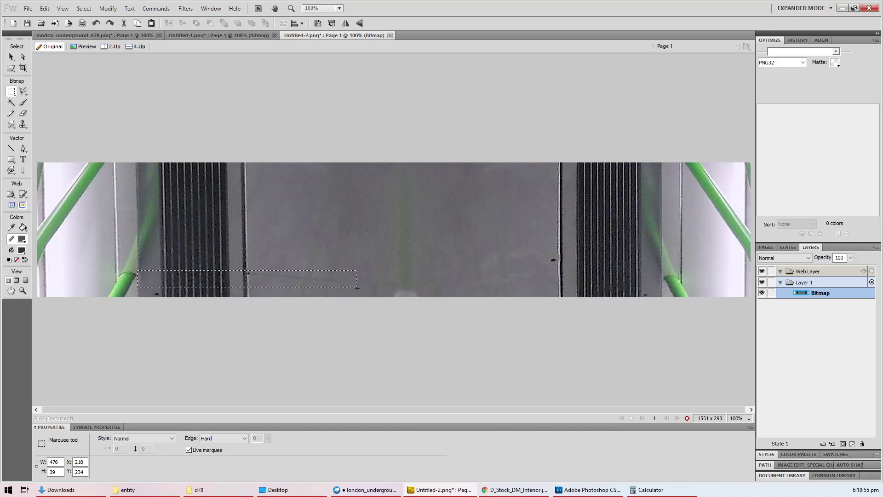
pyautogui.keyDown('ctrl'); pyautogui.scroll(2, 357, 288); pyautogui.keyUp('ctrl')
pyautogui.keyDown('ctrl'); pyautogui.scroll(-1, 357, 289); pyautogui.keyUp('ctrl')
pyautogui.click(265, 241)
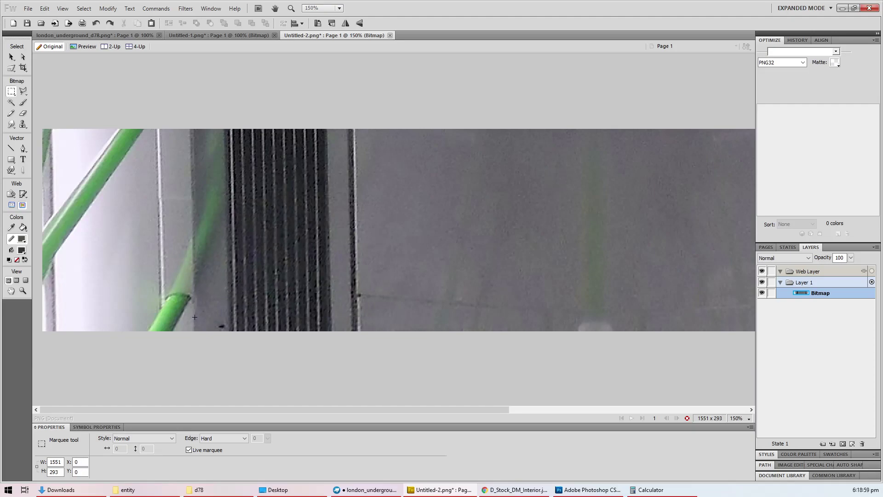
pyautogui.moveTo(195, 317); pyautogui.dragTo(353, 289)
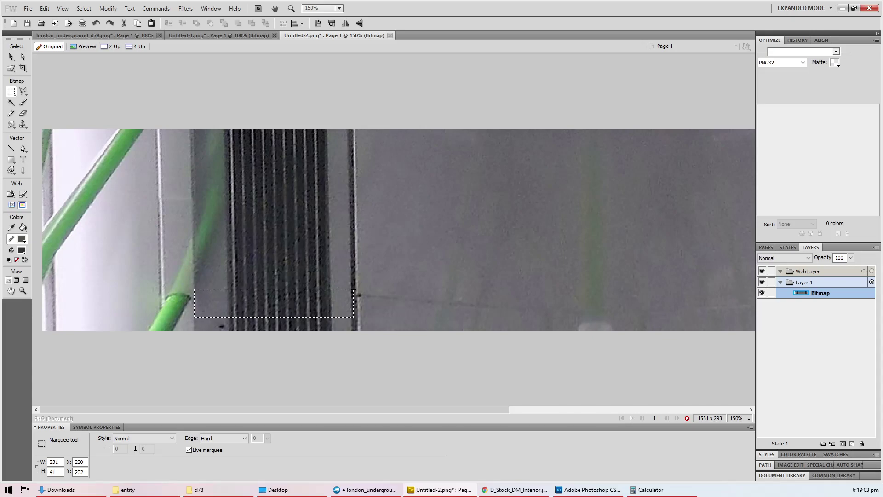
pyautogui.hotkey('ctrl', 'c')
pyautogui.hotkey('ctrl', 'v')
# Step: Try to copy an area of the central ceiling panel into its own bitmap, and reselect the full ceiling bitmap
pyautogui.press('m')
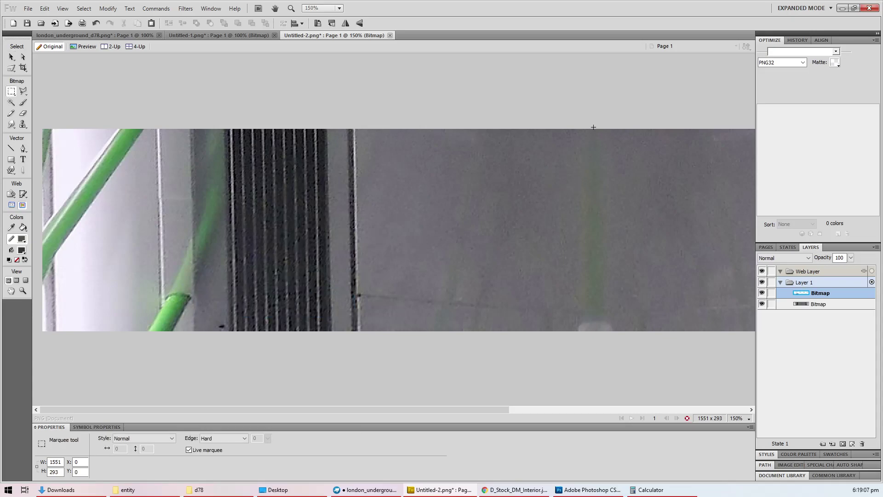
pyautogui.moveTo(625, 122); pyautogui.dragTo(351, 218)
pyautogui.hotkey('ctrl', 'v')
pyautogui.press('v')
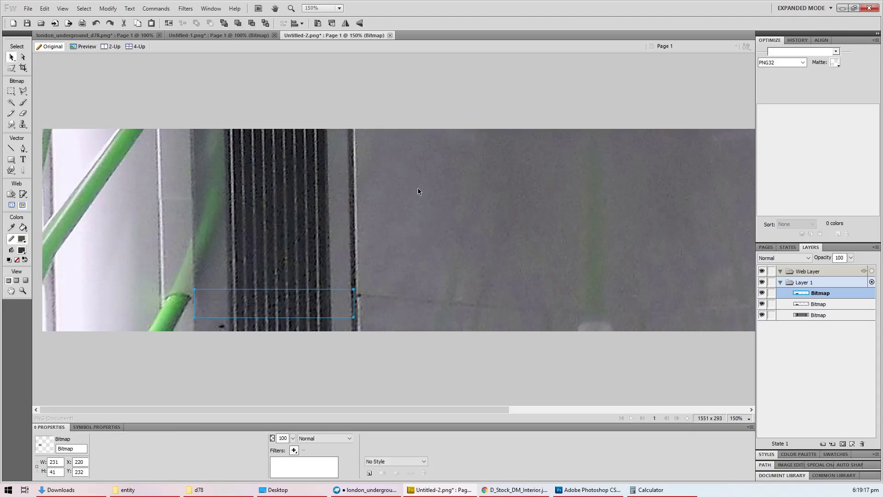
pyautogui.click(426, 183)
pyautogui.click(280, 304)
pyautogui.click(429, 250)
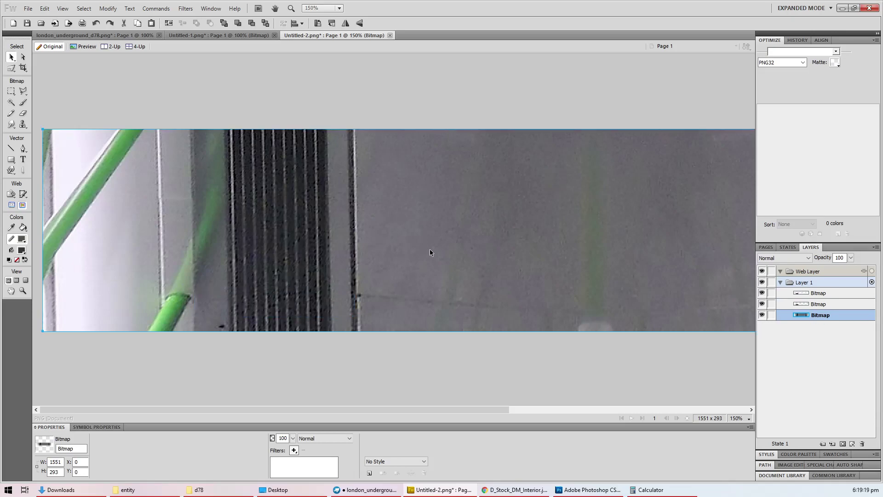
# Step: Duplicate a 435 x 135 area of the central ceiling panel beside the left vent as a separate bitmap, and delete it
pyautogui.press('m')
pyautogui.moveTo(652, 109); pyautogui.dragTo(350, 219)
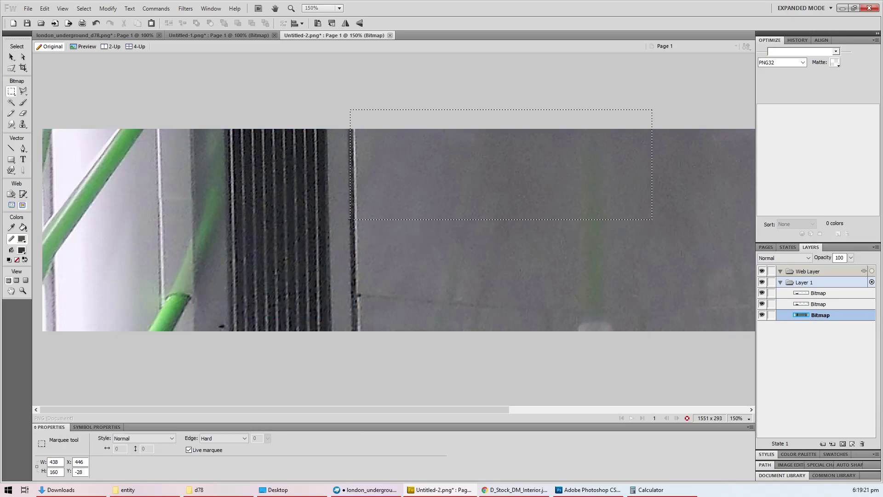
pyautogui.hotkey('ctrl', 'c')
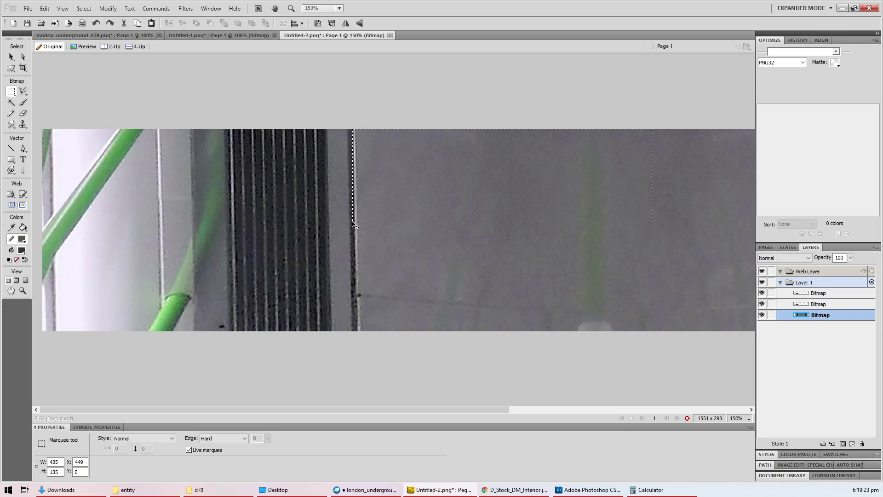
pyautogui.hotkey('ctrl', 'v')
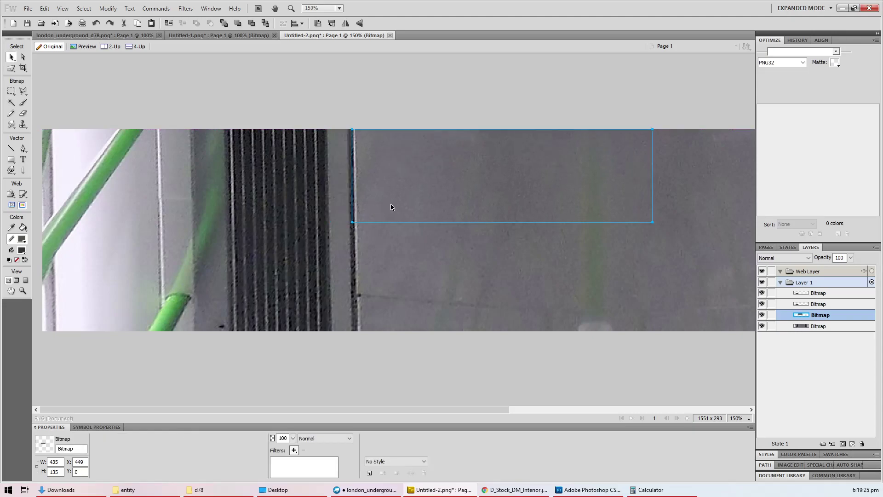
pyautogui.press('Delete')
# Step: Duplicate a 415 x 149 area from the upper edge of the central ceiling panel, starting at X 447, as a separate bitmap
pyautogui.press('m')
pyautogui.moveTo(637, 109); pyautogui.dragTo(352, 232)
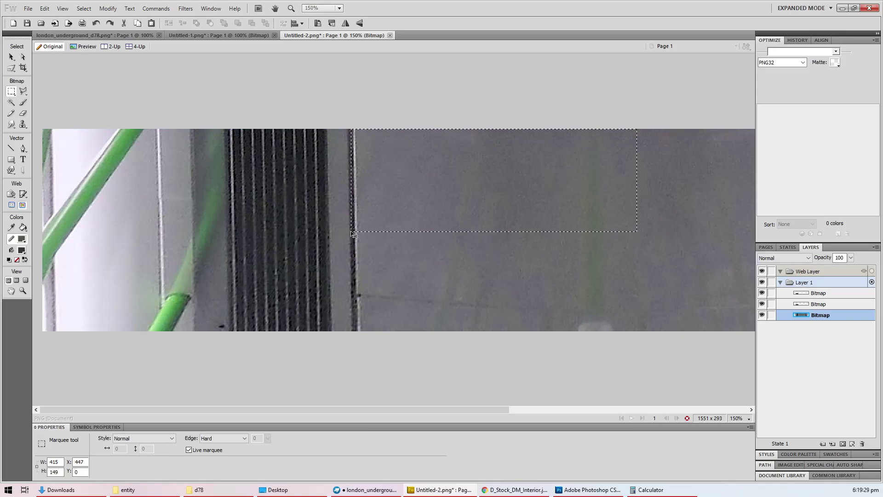
pyautogui.hotkey('ctrl', 'c')
pyautogui.hotkey('ctrl', 'v')
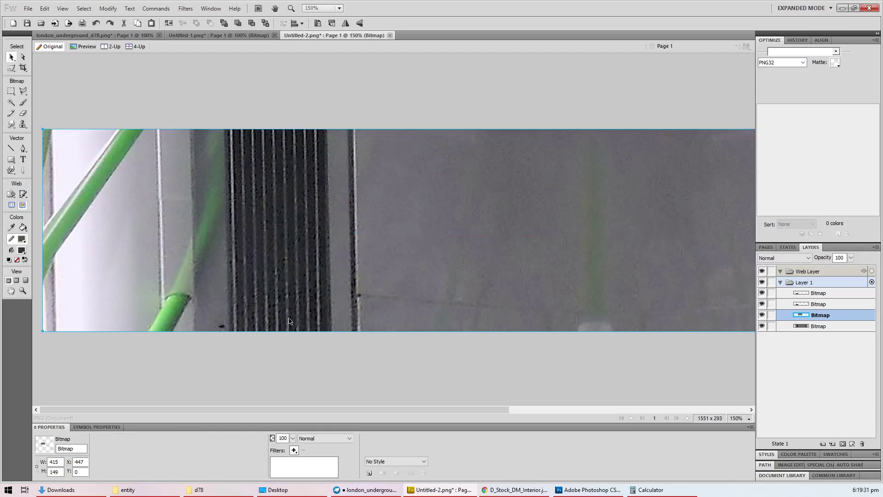
# Step: Duplicate a 105 x 61 area from the lower-left corner of the full ceiling bitmap, starting at X 4, Y 232, as a separate bitmap
pyautogui.click(291, 307)
pyautogui.click(416, 185)
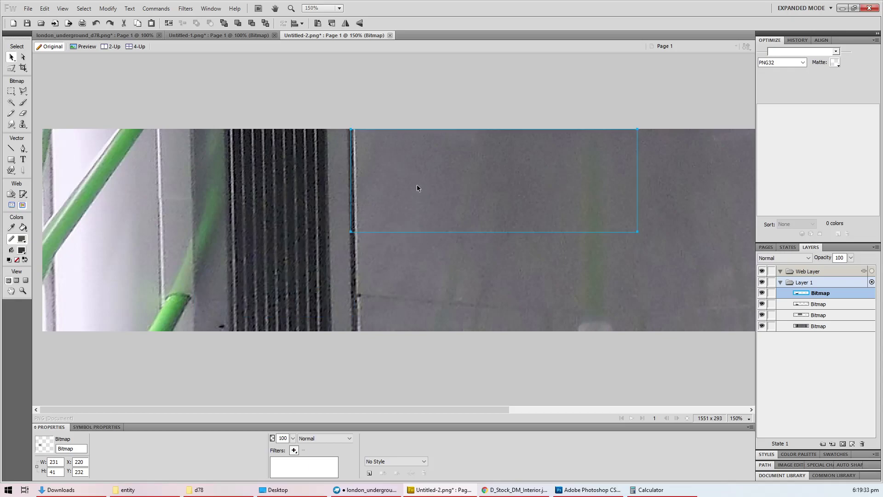
pyautogui.click(195, 311)
pyautogui.click(97, 262)
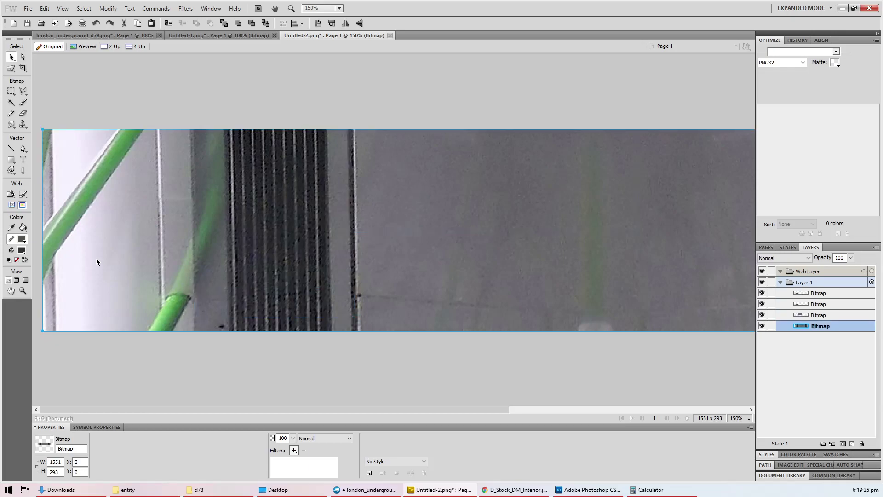
pyautogui.press('m')
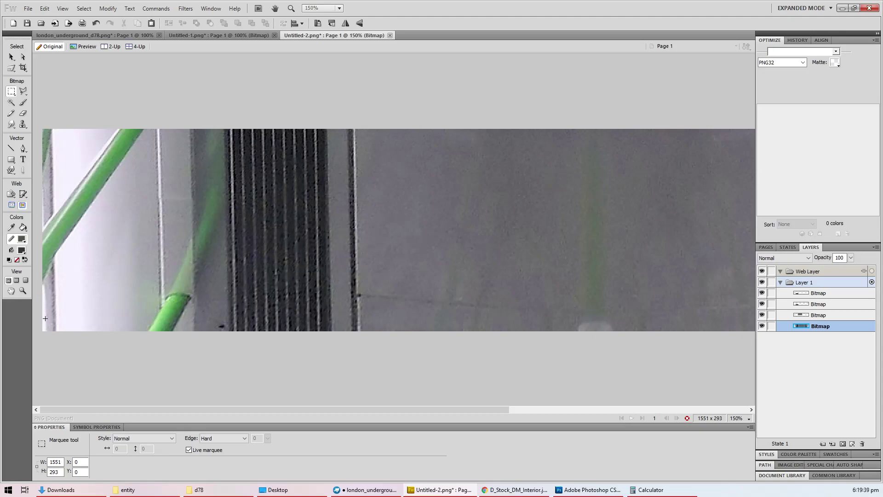
pyautogui.moveTo(45, 336); pyautogui.dragTo(117, 289)
pyautogui.hotkey('ctrl', 'c')
pyautogui.hotkey('ctrl', 'v')
pyautogui.press('v')
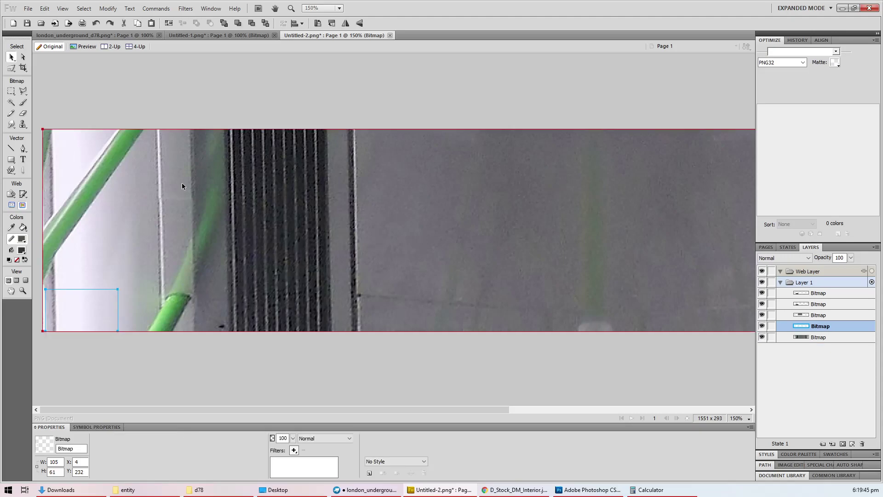
pyautogui.press('m')
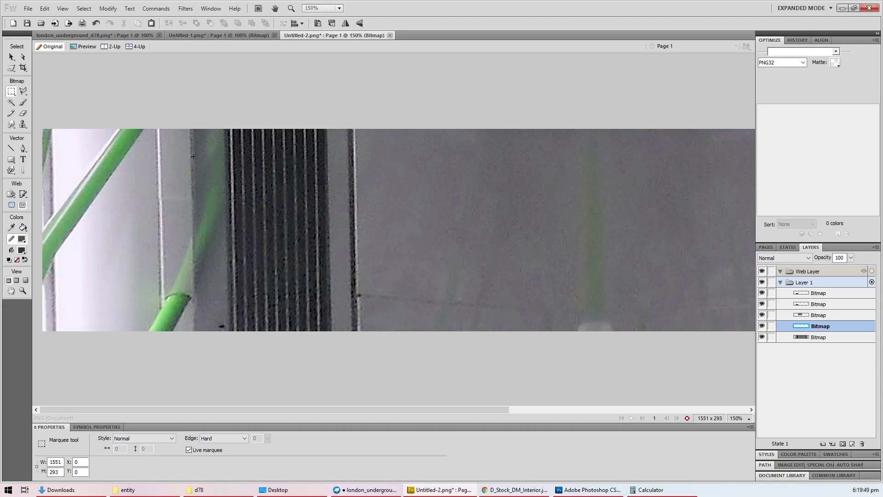
pyautogui.moveTo(193, 156); pyautogui.dragTo(127, 207)
pyautogui.hotkey('ctrl', 'z')
pyautogui.hotkey('ctrl', 'z')
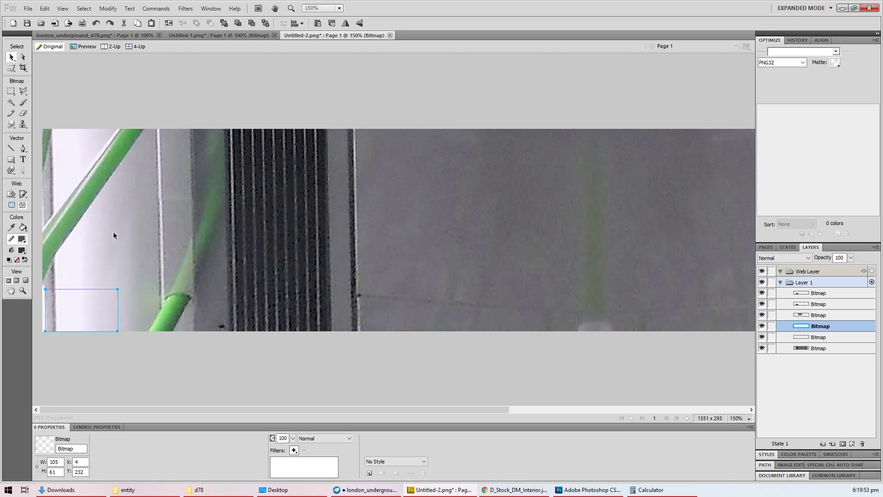
pyautogui.moveTo(75, 306); pyautogui.dragTo(120, 337)
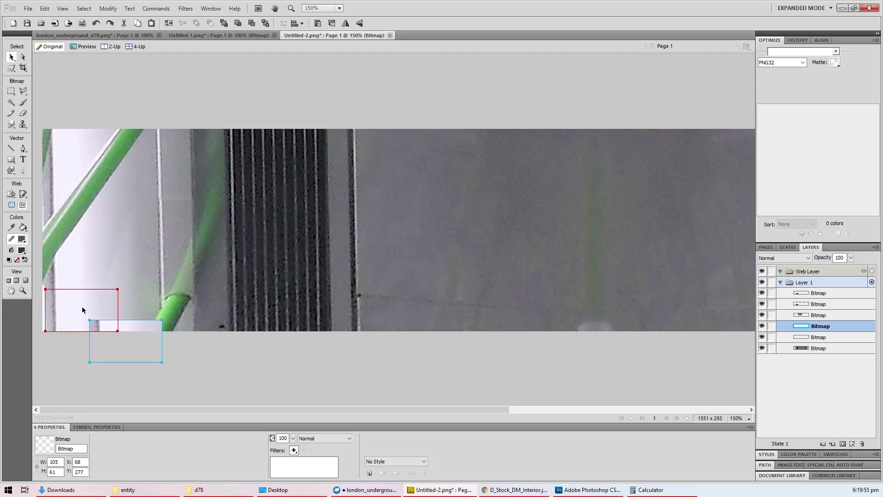
pyautogui.press('Delete')
# Step: Duplicate an 88 x 75 area around the white seam beside the left vent, starting at X 130, Y 32, as a separate bitmap
pyautogui.press('m')
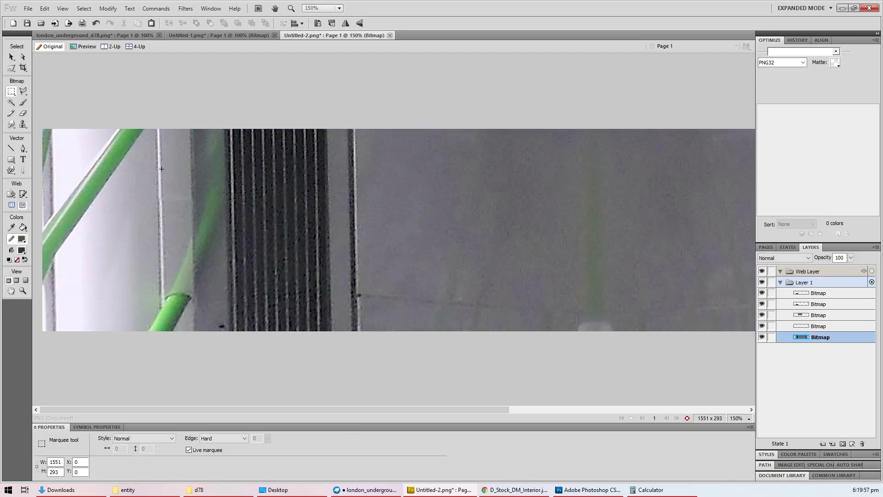
pyautogui.moveTo(159, 164); pyautogui.dragTo(117, 221)
pyautogui.keyDown('shift'); pyautogui.moveTo(192, 152); pyautogui.dragTo(157, 177); pyautogui.keyUp('shift')
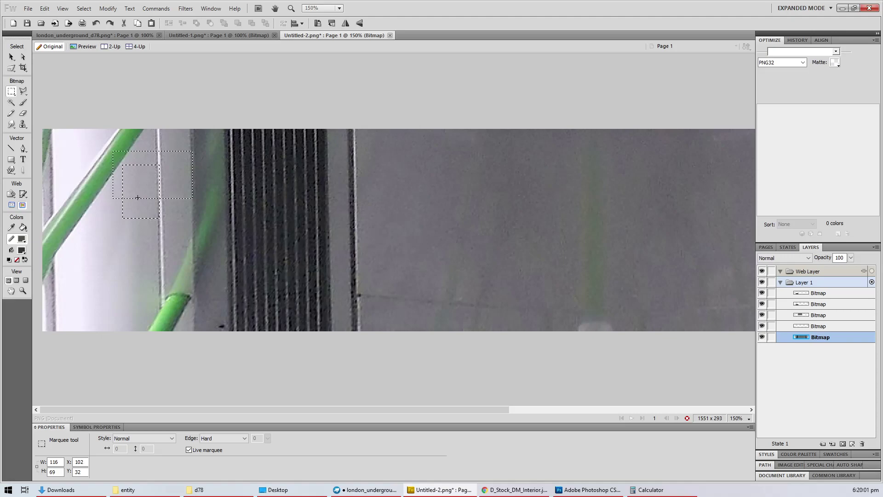
pyautogui.moveTo(136, 199); pyautogui.dragTo(132, 203)
pyautogui.hotkey('ctrl', 'c')
pyautogui.hotkey('ctrl', 'v')
pyautogui.press('v')
# Step: From the full ceiling bitmap, duplicate a 54 x 106 area of the plain light panel, starting at X 78, Y 110, as a separate bitmap
pyautogui.click(128, 217)
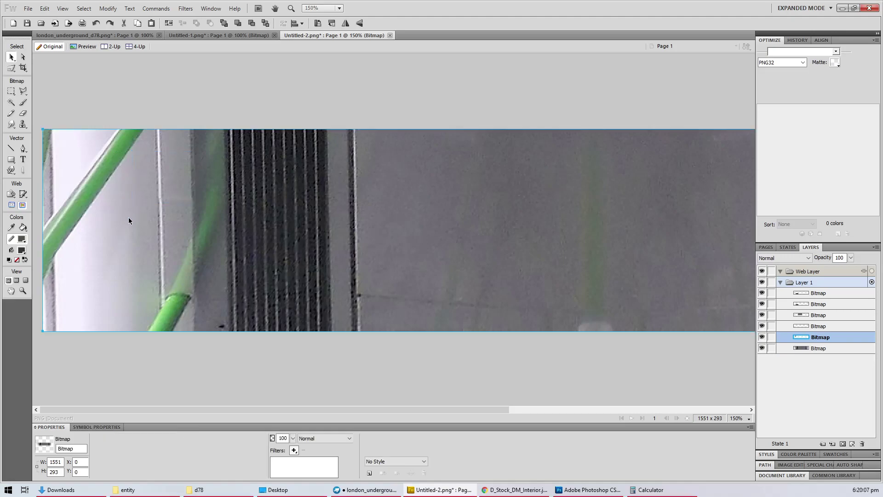
pyautogui.press('m')
pyautogui.moveTo(133, 205); pyautogui.dragTo(96, 277)
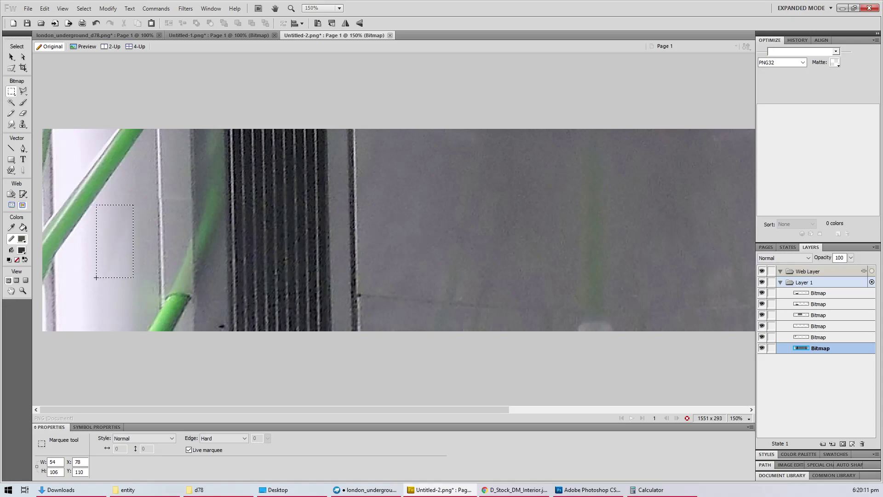
pyautogui.hotkey('ctrl', 'c')
pyautogui.hotkey('ctrl', 'v')
pyautogui.press('v')
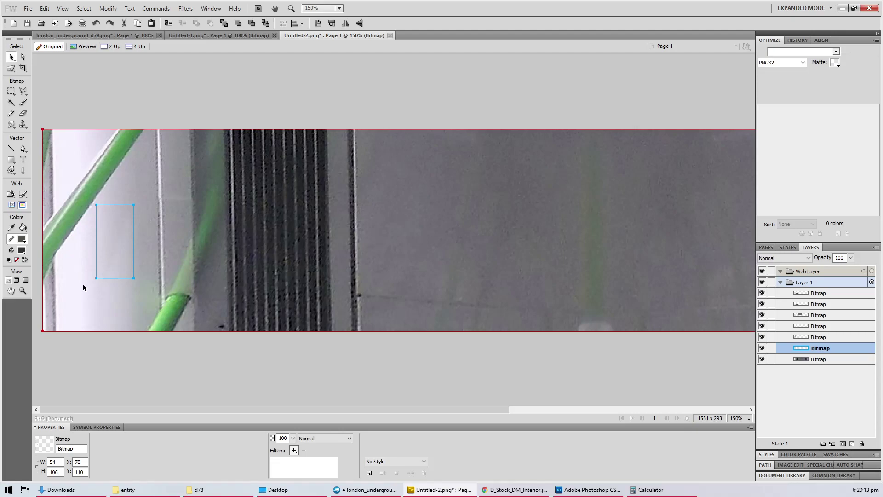
# Step: Delete the full ceiling bitmap behind the copied pieces and clear the selection
pyautogui.click(262, 286)
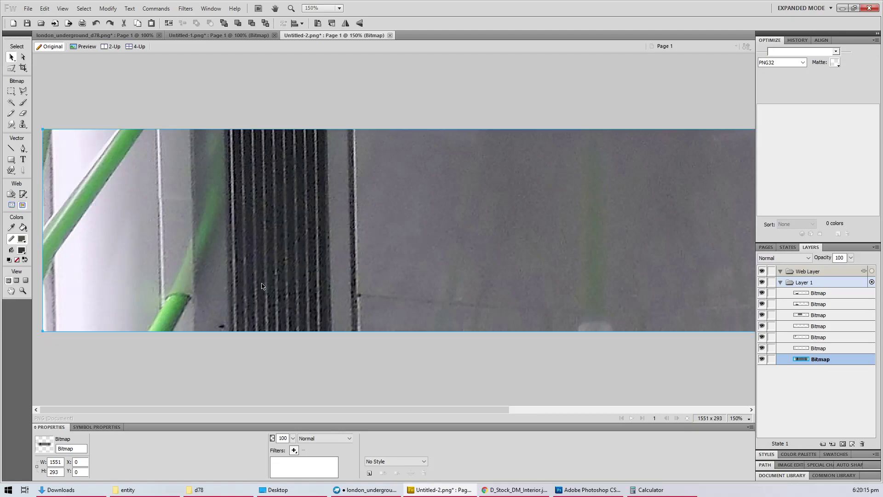
pyautogui.press('Delete')
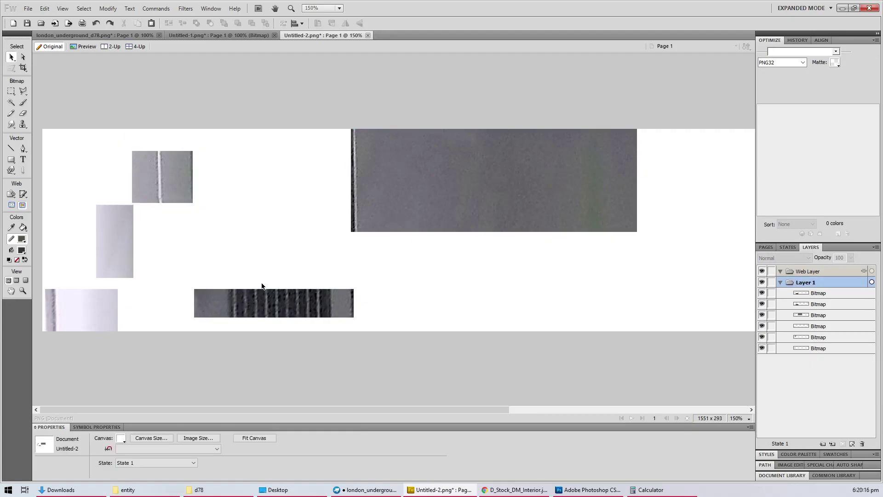
pyautogui.click(100, 305)
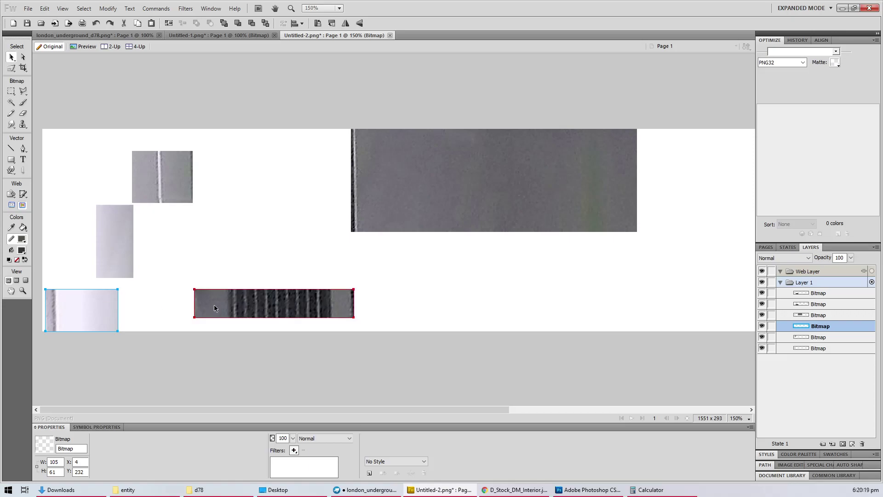
pyautogui.hotkey('ctrl', 'a')
pyautogui.click(167, 322)
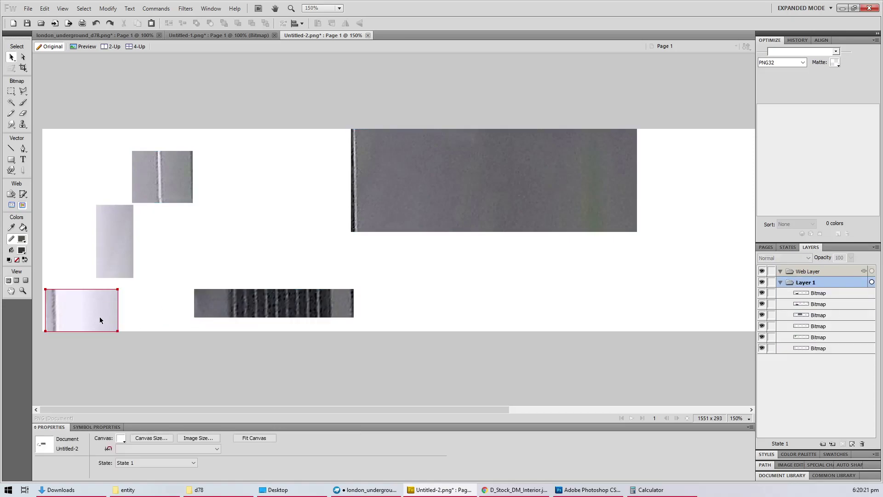
# Step: Set the Y position of the pale left-edge piece, the plain light piece and the white-seam piece to 0
pyautogui.click(99, 316)
pyautogui.doubleClick(80, 472)
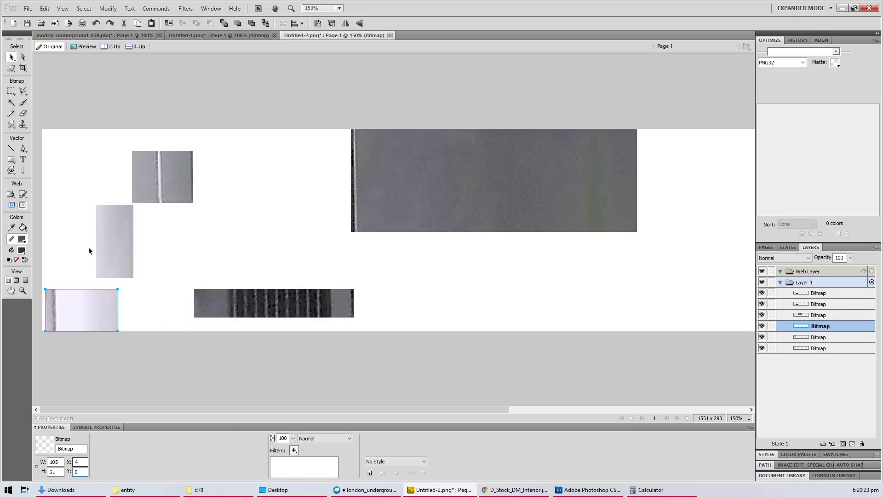
pyautogui.write('0')
pyautogui.press('Return')
pyautogui.click(120, 253)
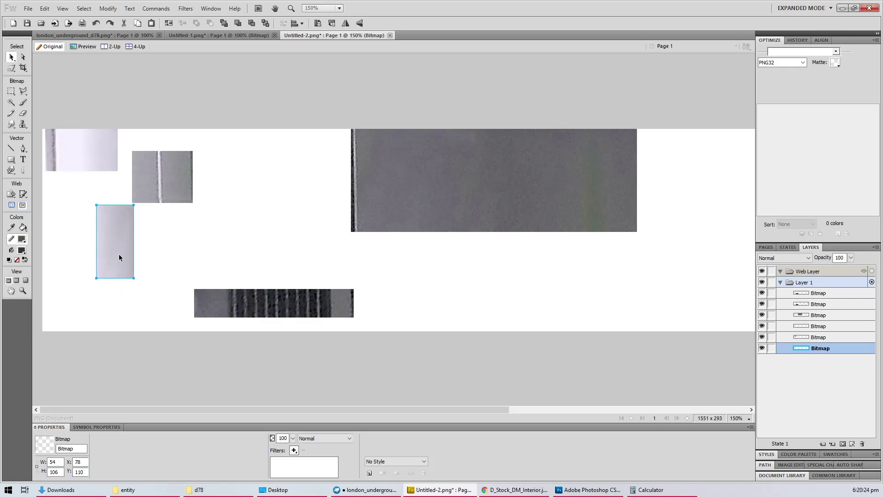
pyautogui.doubleClick(81, 471)
pyautogui.write('0')
pyautogui.press('Return')
pyautogui.click(154, 189)
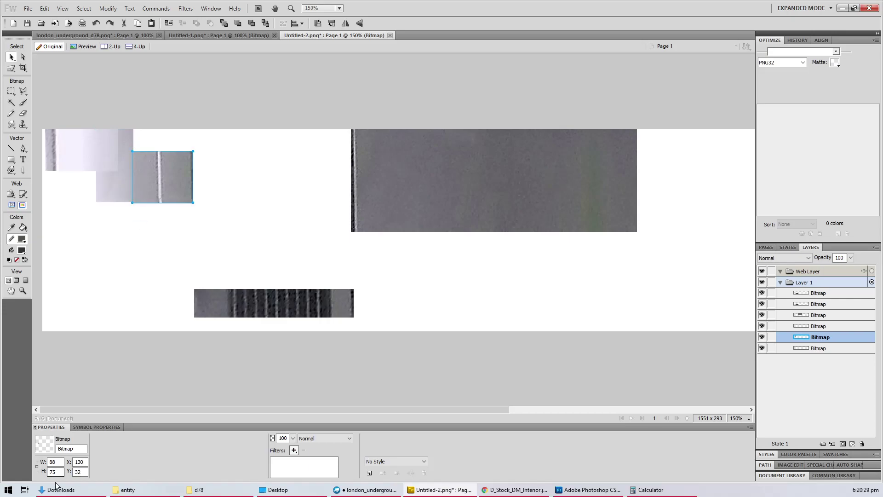
pyautogui.doubleClick(81, 471)
pyautogui.write('0')
pyautogui.press('Return')
# Step: Set both overlapping vent strips to Y 0 and delete the topmost duplicate
pyautogui.click(233, 303)
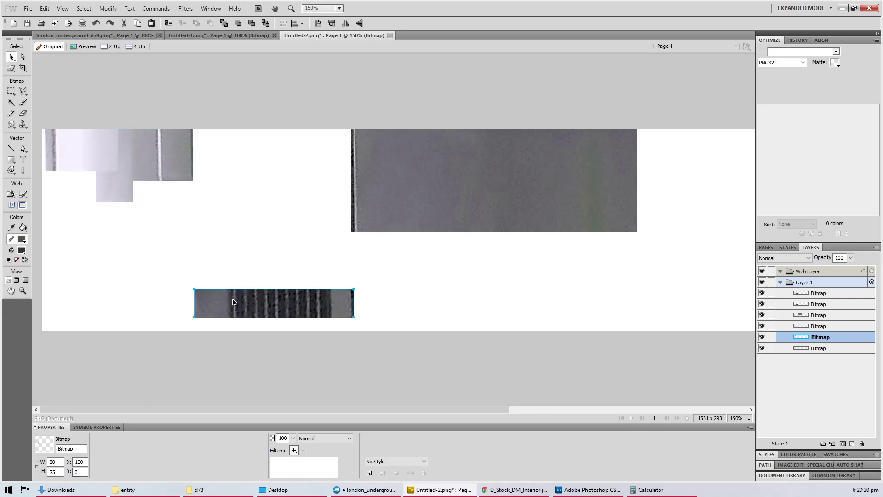
pyautogui.doubleClick(81, 472)
pyautogui.write('0')
pyautogui.press('Return')
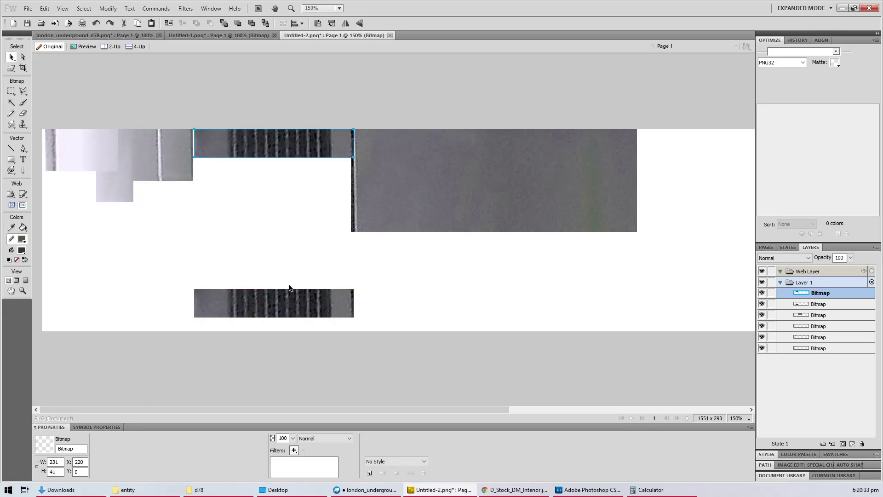
pyautogui.click(313, 303)
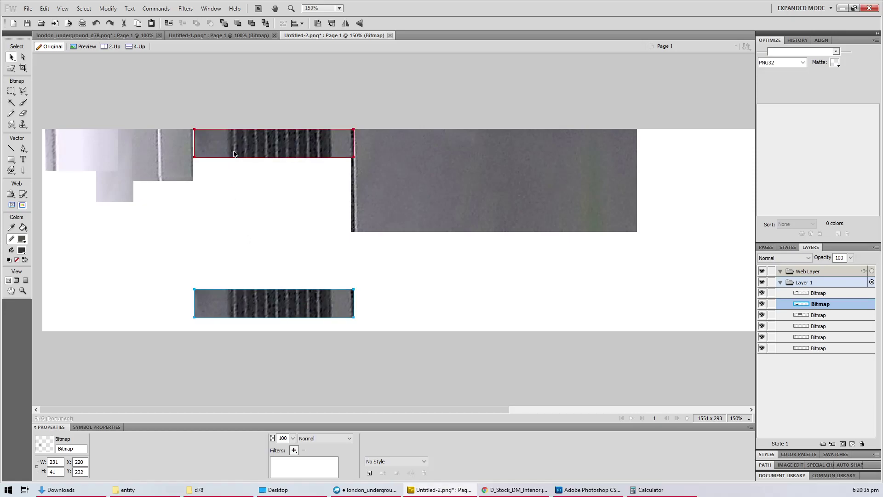
pyautogui.doubleClick(85, 472)
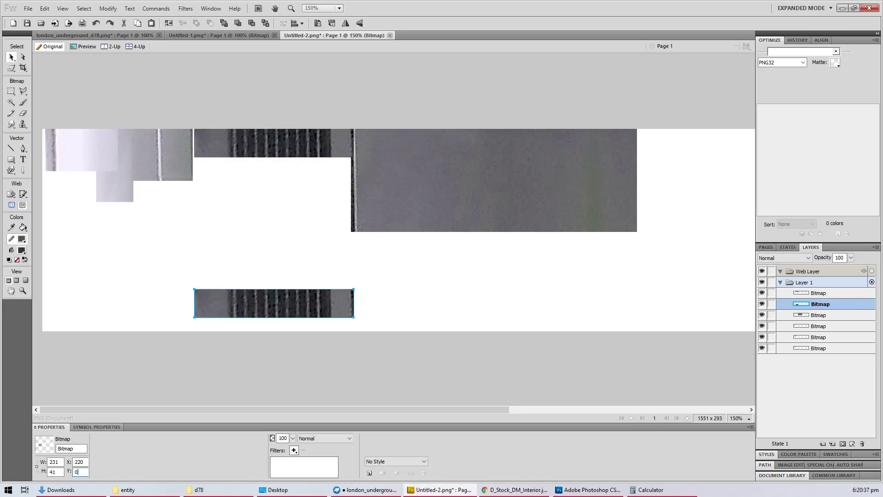
pyautogui.write('0')
pyautogui.press('Return')
pyautogui.click(256, 162)
pyautogui.click(265, 147)
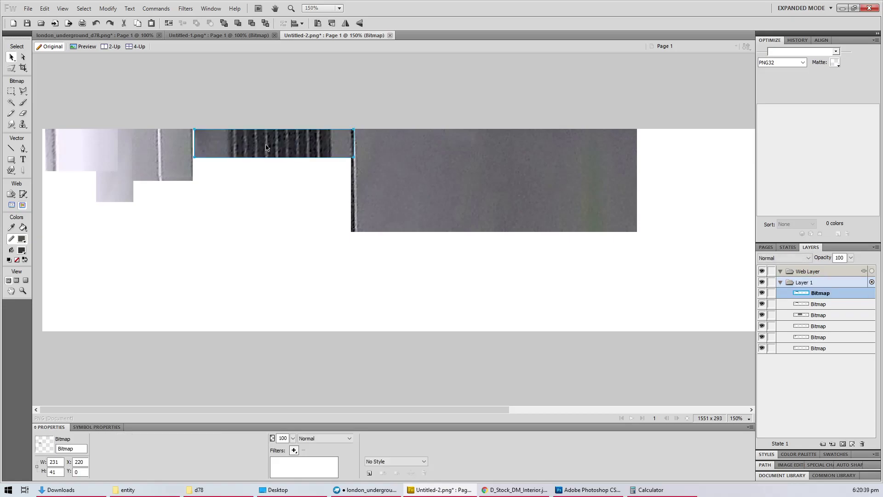
pyautogui.press('Delete')
# Step: Select the three light pieces at the left end together and nudge them 2 pixels right, to X 6
pyautogui.click(429, 196)
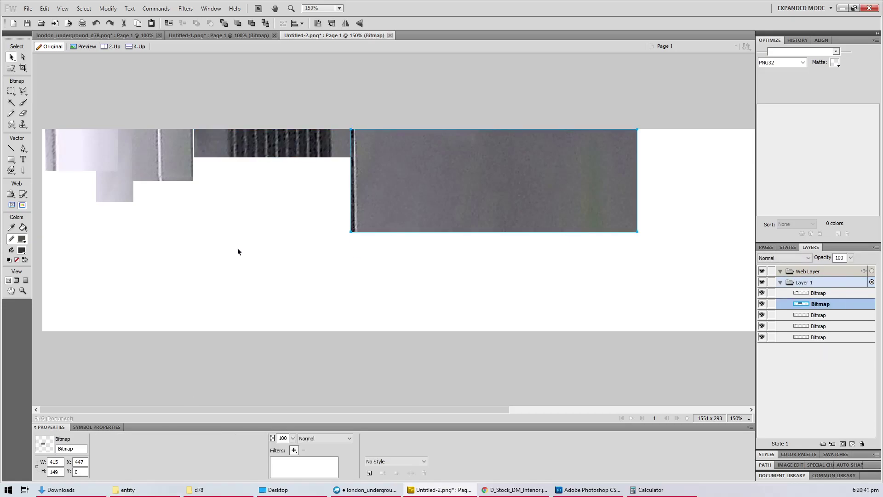
pyautogui.click(216, 252)
pyautogui.hotkey('ctrl', '=')
pyautogui.hotkey('ctrl', '=')
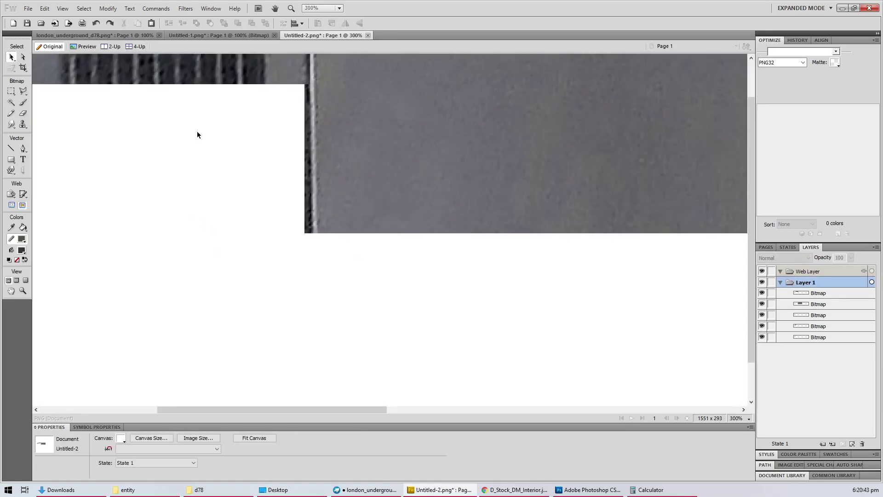
pyautogui.hotkey('ctrl', '-')
pyautogui.hotkey('ctrl', '-')
pyautogui.moveTo(71, 207); pyautogui.dragTo(178, 134)
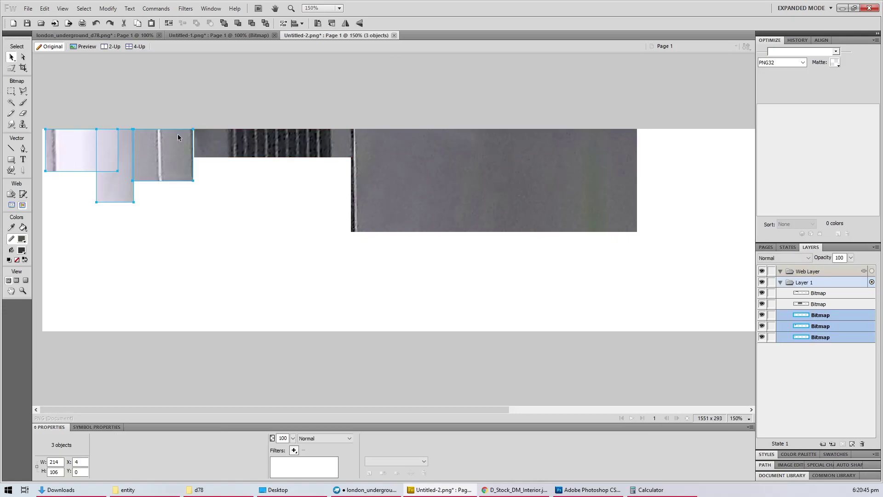
pyautogui.keyDown('ctrl'); pyautogui.scroll(2, 177, 134); pyautogui.keyUp('ctrl')
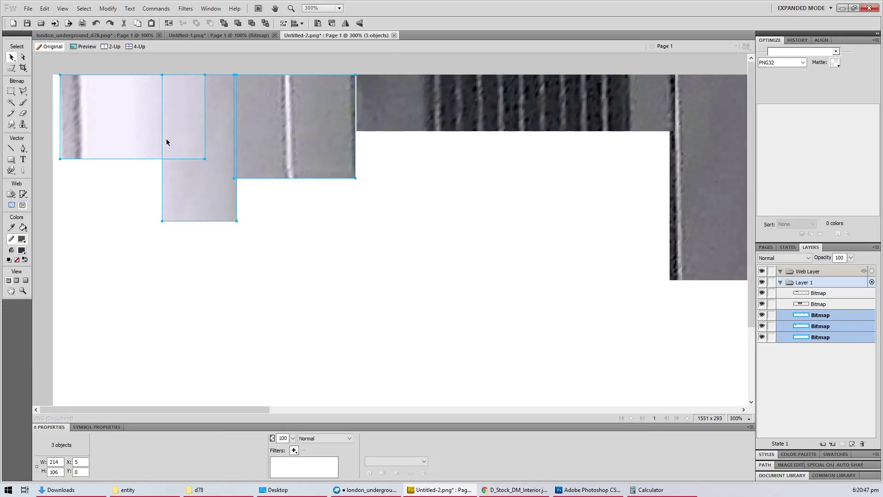
pyautogui.press('Right')
pyautogui.click(320, 253)
pyautogui.keyDown('ctrl'); pyautogui.scroll(-2, 212, 203); pyautogui.keyUp('ctrl')
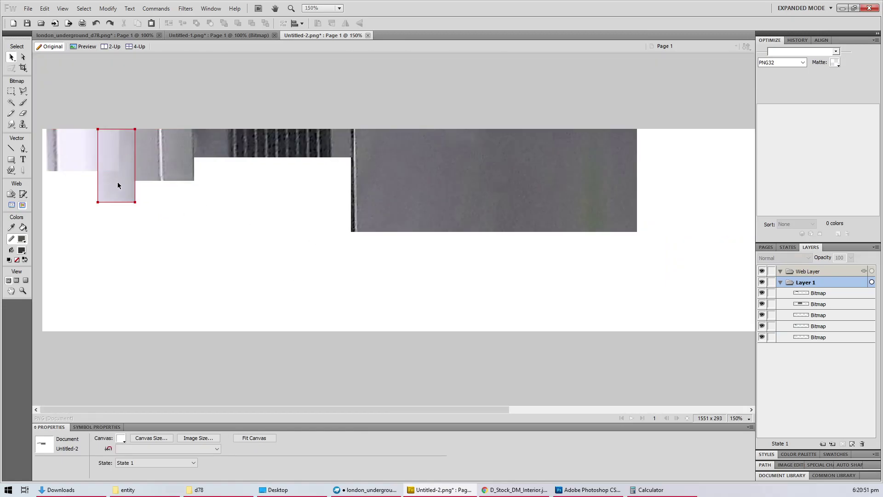
# Step: Try to blend the right edge of the leftmost pale piece with a size 63 eraser at edge softness 84
pyautogui.click(115, 180)
pyautogui.click(76, 157)
pyautogui.keyDown('ctrl'); pyautogui.scroll(1, 75, 156); pyautogui.keyUp('ctrl')
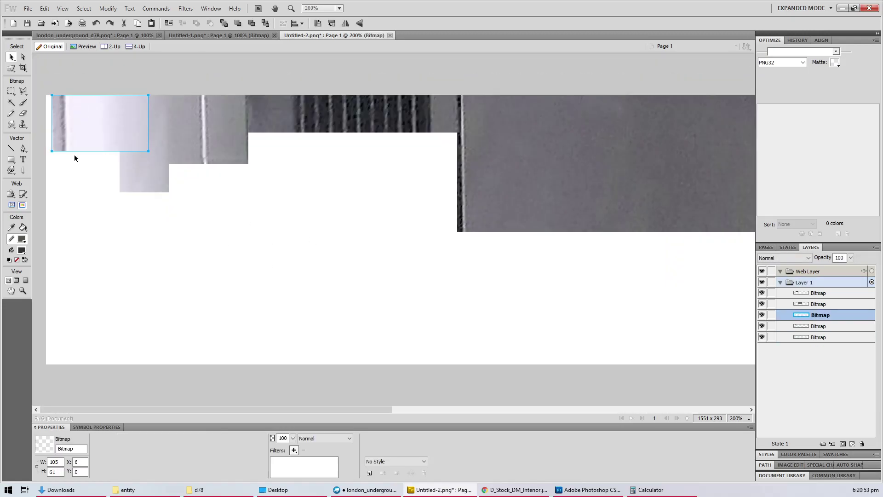
pyautogui.press('e')
pyautogui.moveTo(148, 449)
pyautogui.mouseDown()
pyautogui.moveTo(154, 399)
pyautogui.moveTo(147, 437)
pyautogui.moveTo(150, 409)
pyautogui.mouseUp()
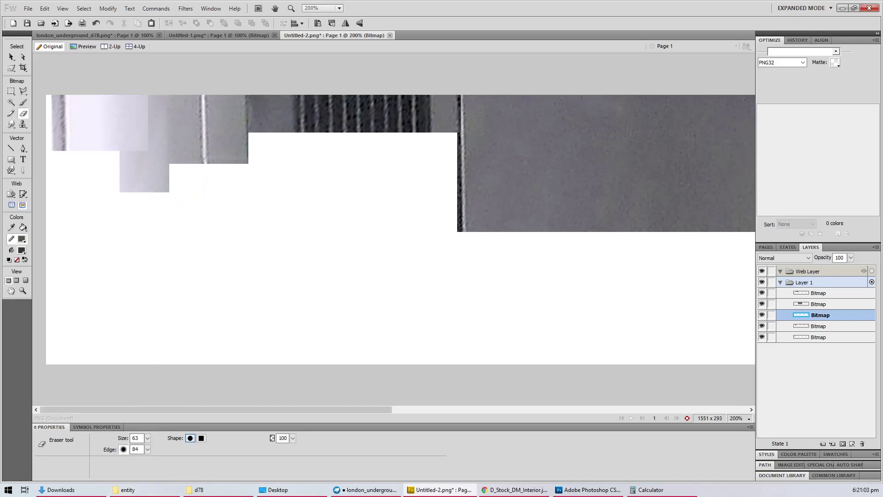
pyautogui.moveTo(165, 171); pyautogui.dragTo(167, 62)
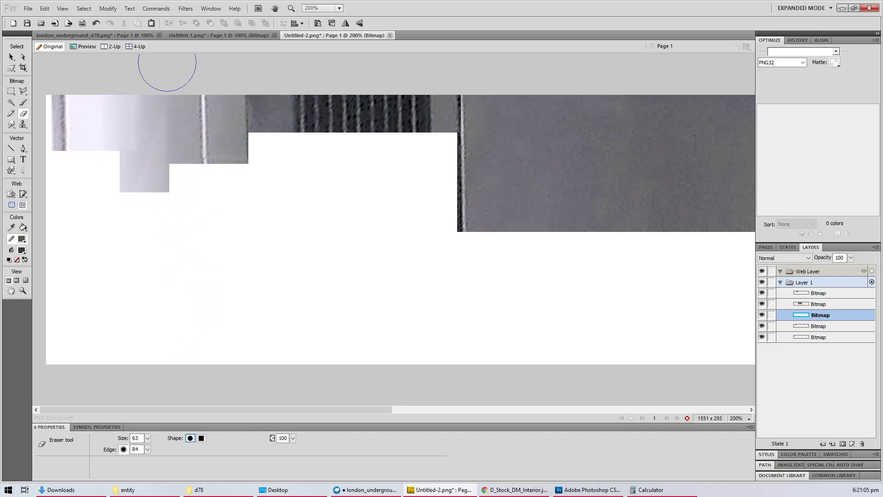
pyautogui.hotkey('ctrl', 'z')
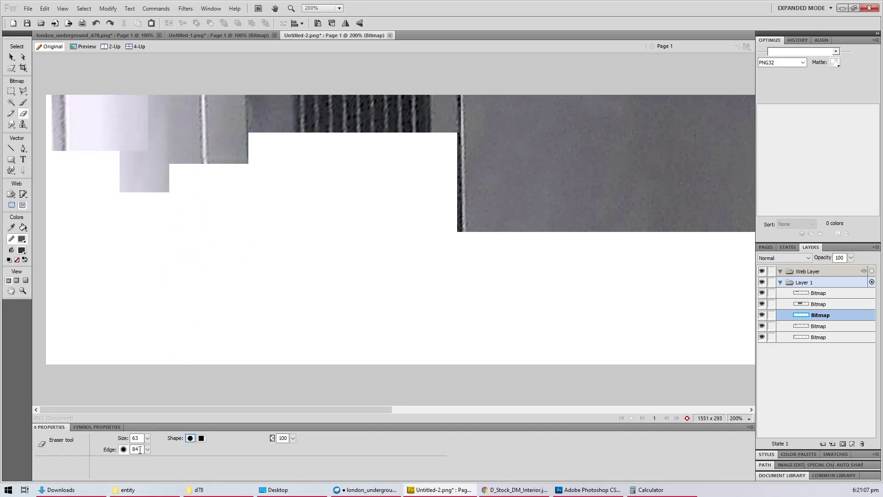
# Step: Fade the right edge of the leftmost pale piece into its neighbour with a size 99 eraser at edge softness 100, and deselect it
pyautogui.moveTo(147, 450)
pyautogui.mouseDown()
pyautogui.moveTo(162, 412)
pyautogui.moveTo(157, 385)
pyautogui.mouseUp()
pyautogui.moveTo(175, 120); pyautogui.dragTo(182, 315)
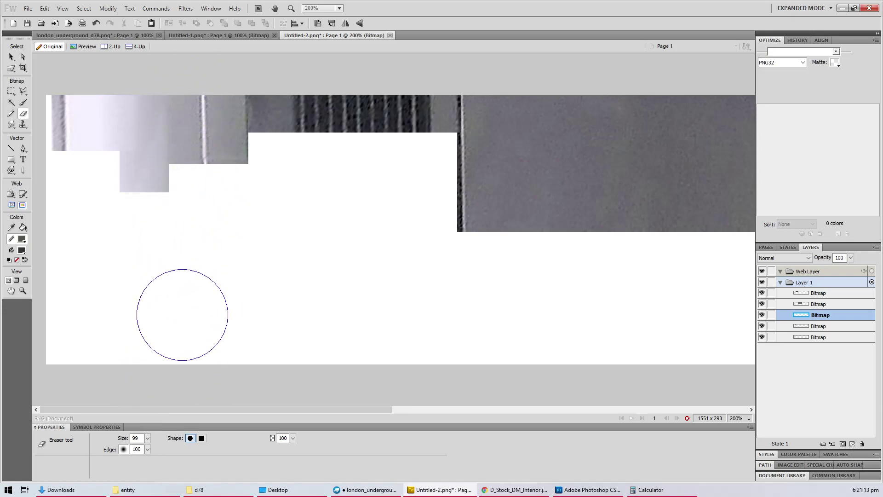
pyautogui.press('v')
pyautogui.click(189, 278)
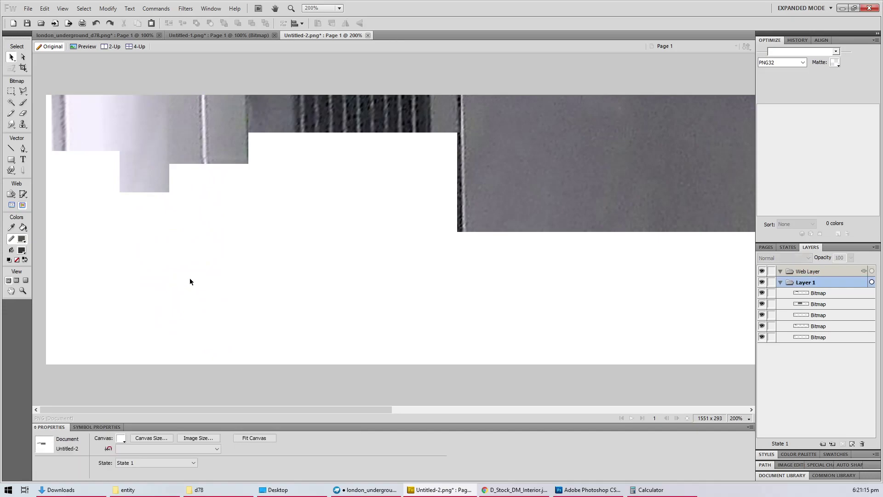
# Step: Soften the left edge of the grey piece with the white line using the size 99 eraser at edge softness 100
pyautogui.click(161, 179)
pyautogui.click(177, 160)
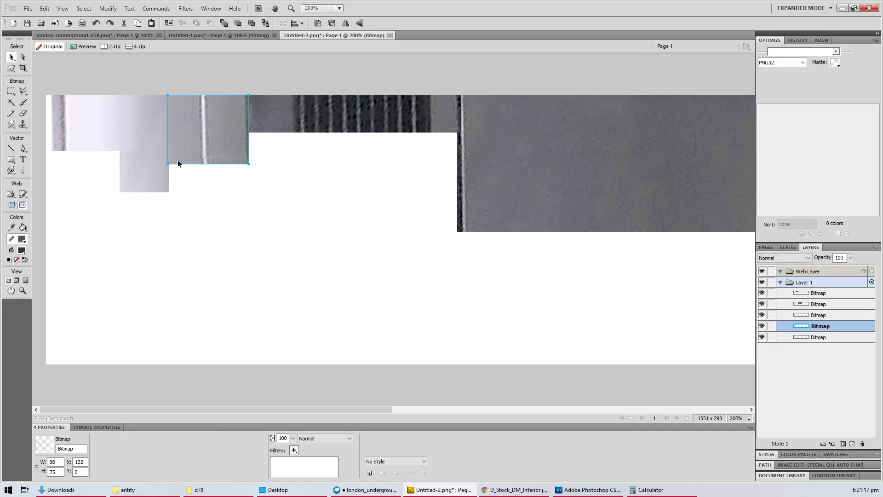
pyautogui.press('e')
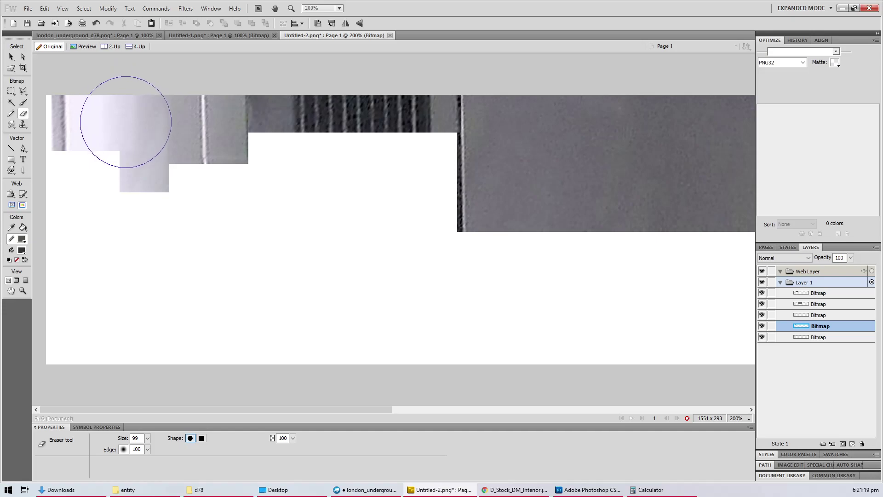
pyautogui.moveTo(126, 122); pyautogui.dragTo(129, 147)
pyautogui.press('v')
pyautogui.click(219, 226)
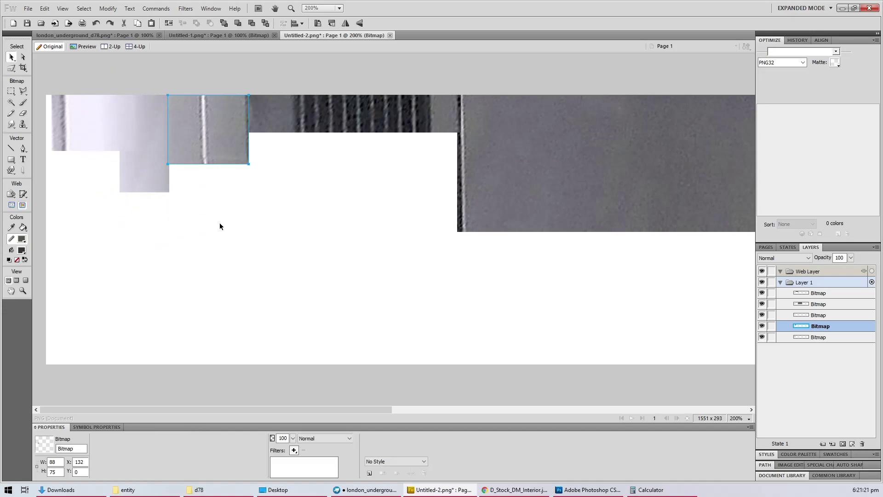
# Step: Try to flatten all five roof pieces into a single bitmap
pyautogui.hotkey('ctrl', 'a')
pyautogui.hotkey('ctrl', '-')
pyautogui.hotkey('ctrl', '-')
pyautogui.hotkey('ctrl', '-')
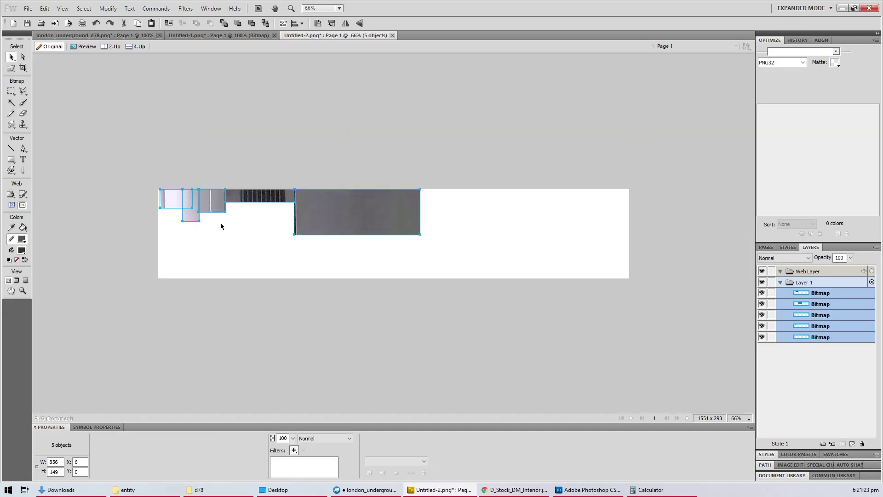
pyautogui.hotkey('ctrl', '=')
pyautogui.hotkey('ctrl', '=')
pyautogui.hotkey('ctrl', '1')
pyautogui.rightClick(312, 197)
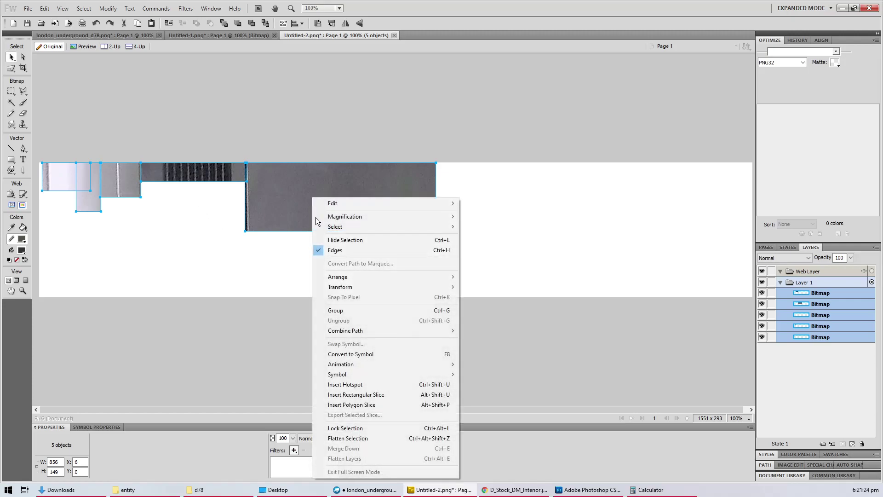
pyautogui.click(357, 439)
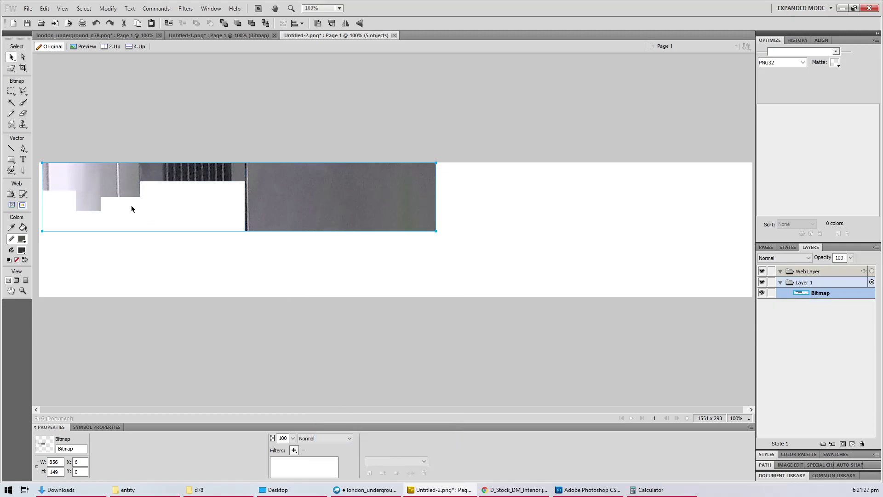
pyautogui.hotkey('ctrl', 'z')
pyautogui.click(139, 236)
pyautogui.click(54, 189)
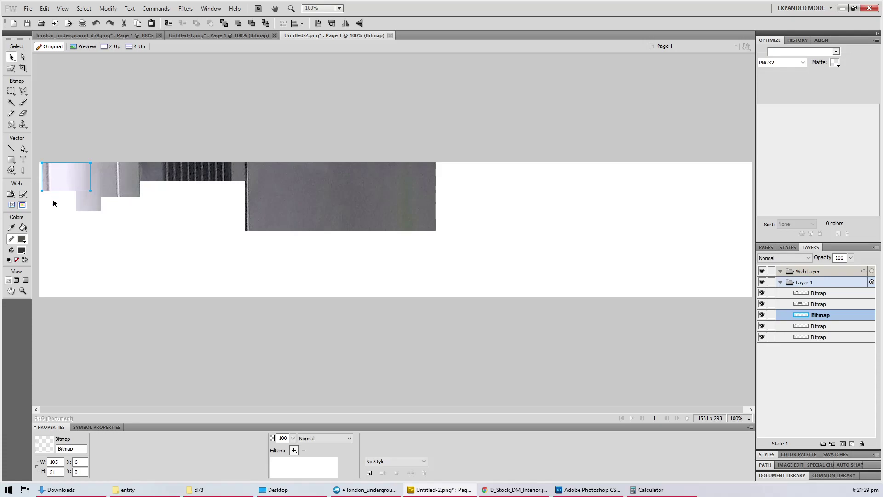
pyautogui.click(62, 471)
pyautogui.click(235, 259)
pyautogui.hotkey('ctrl', 'z')
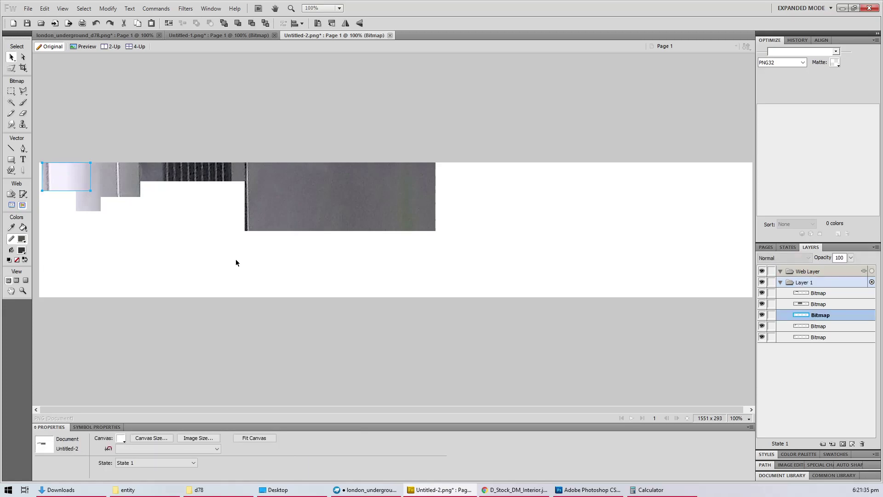
# Step: Look up the roof element's size in Blockbench and calculate 23*4 in Calculator
pyautogui.click(105, 36)
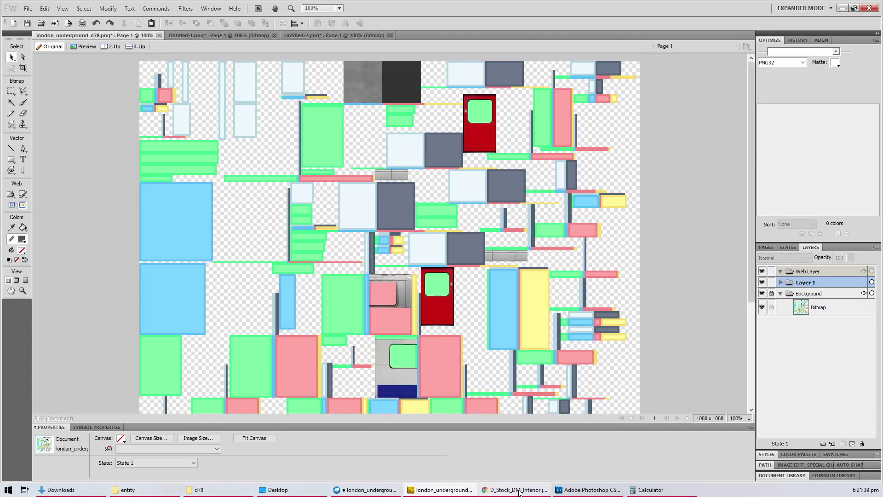
pyautogui.moveTo(517, 492)
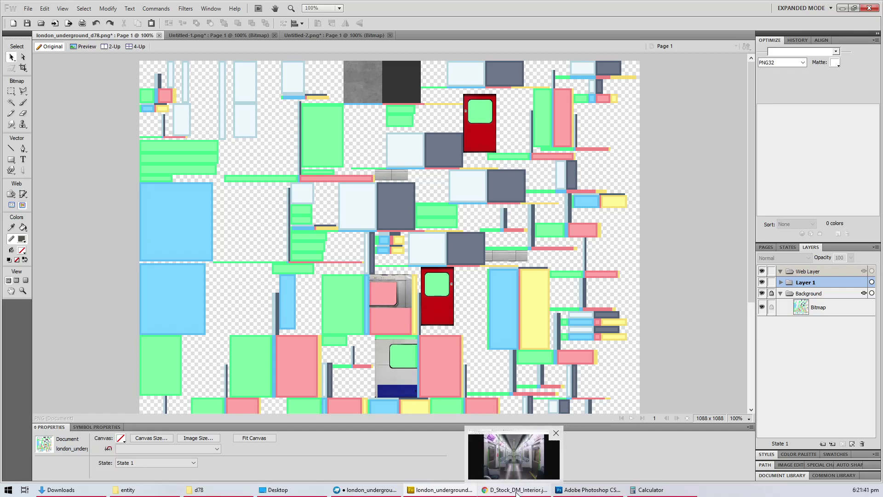
pyautogui.click(402, 490)
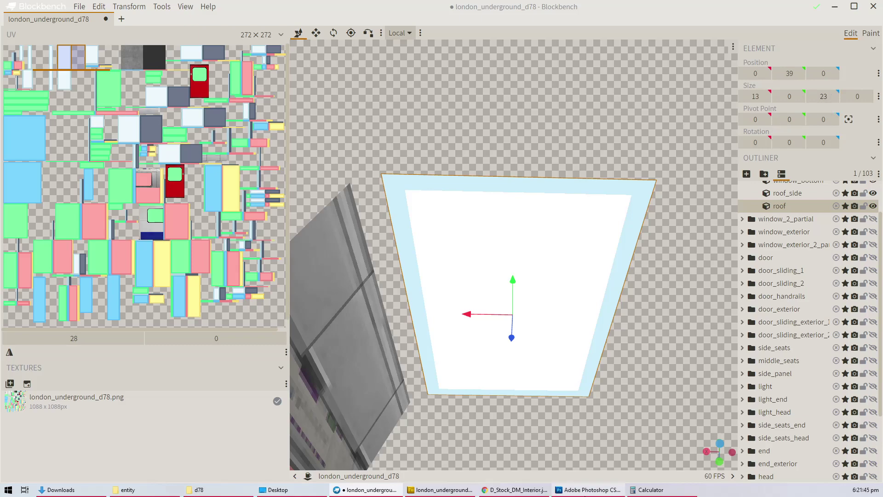
pyautogui.click(670, 490)
pyautogui.write('23*4')
pyautogui.press('Return')
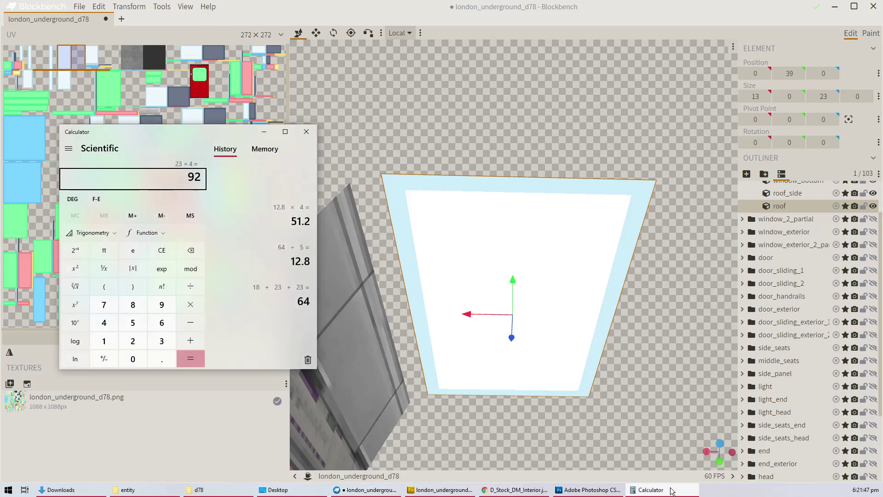
# Step: Return to the Untitled-2 document in Fireworks and set the leftmost pale piece's height to 92
pyautogui.click(430, 488)
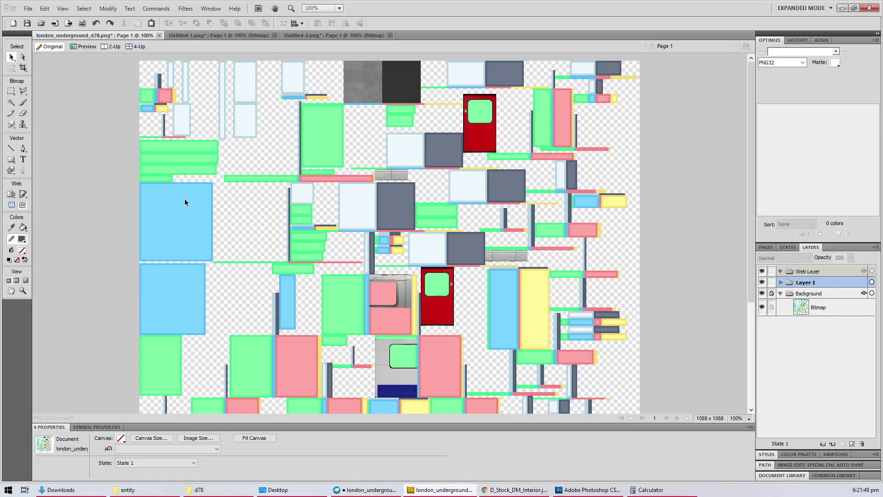
pyautogui.click(300, 35)
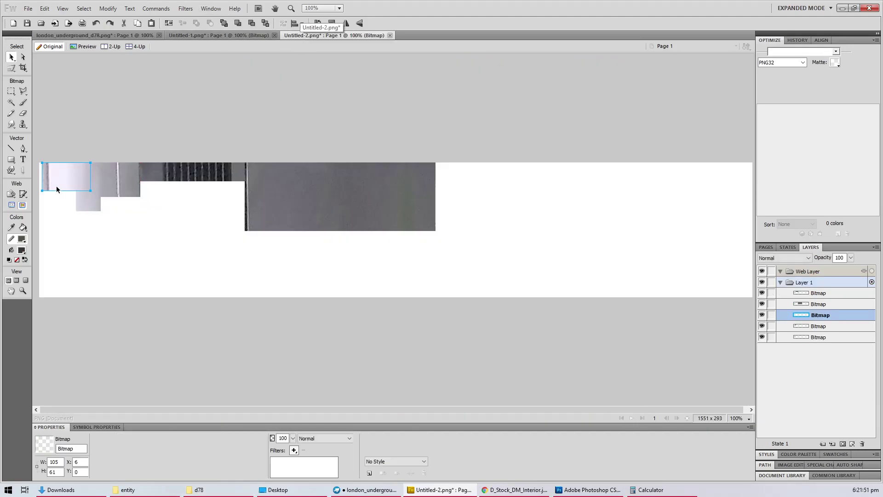
pyautogui.write('92')
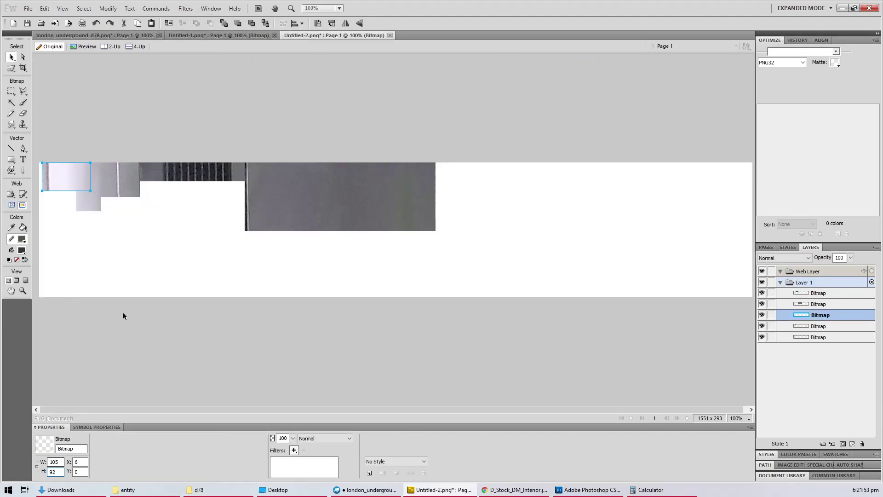
pyautogui.press('Return')
# Step: Set the heights of the second pale piece and the grey piece with the white line to 92
pyautogui.click(99, 208)
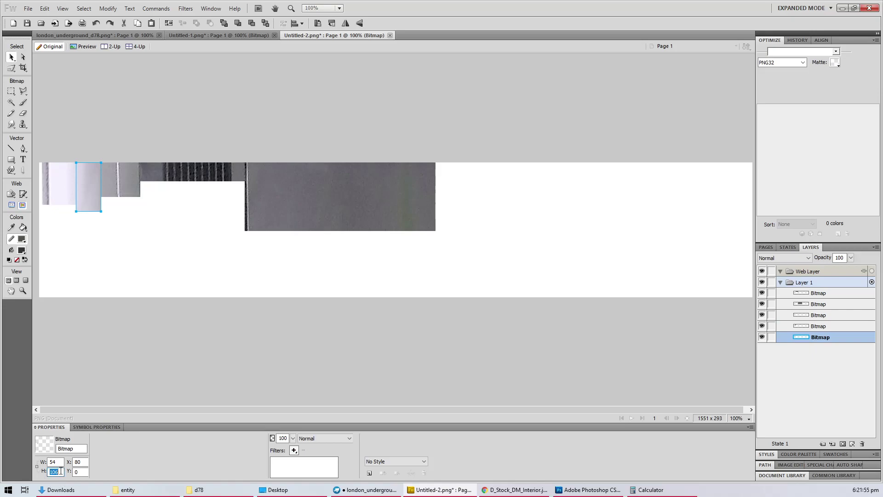
pyautogui.press('Return')
pyautogui.click(120, 189)
pyautogui.doubleClick(59, 472)
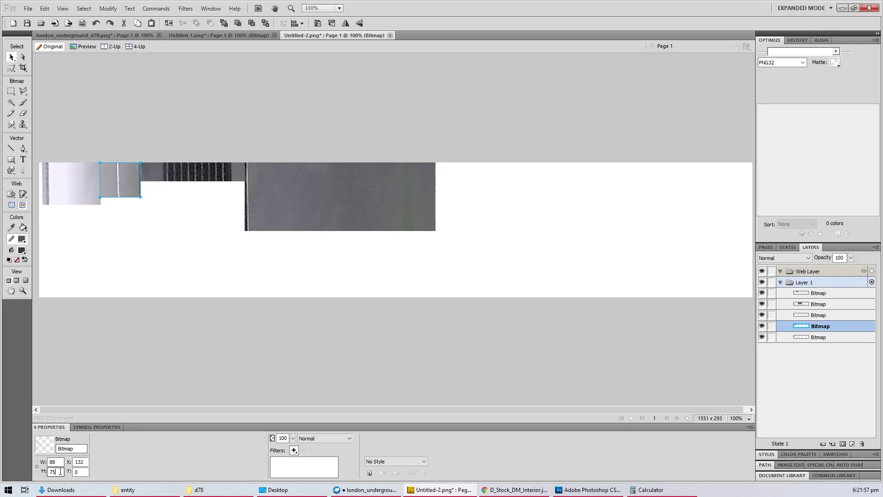
pyautogui.write('92')
pyautogui.press('Return')
# Step: Set the heights of the dark vent strip and the wide grey panel to 92
pyautogui.click(172, 177)
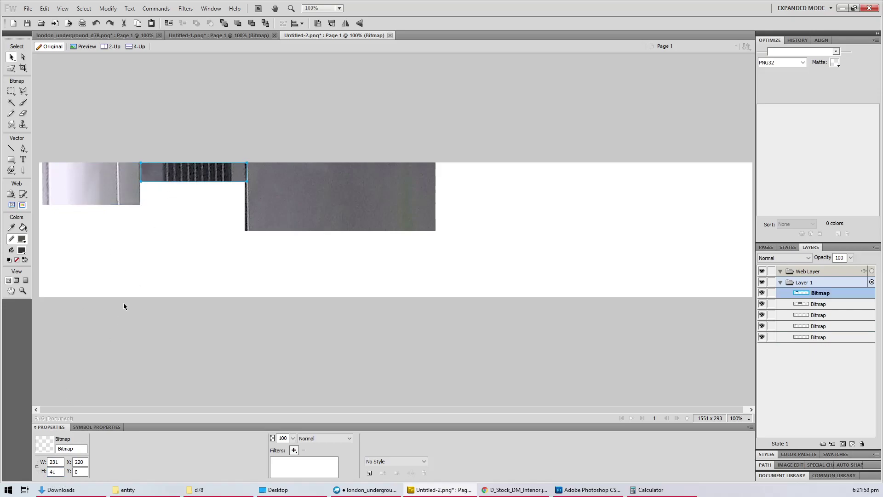
pyautogui.doubleClick(54, 472)
pyautogui.write('92')
pyautogui.press('Return')
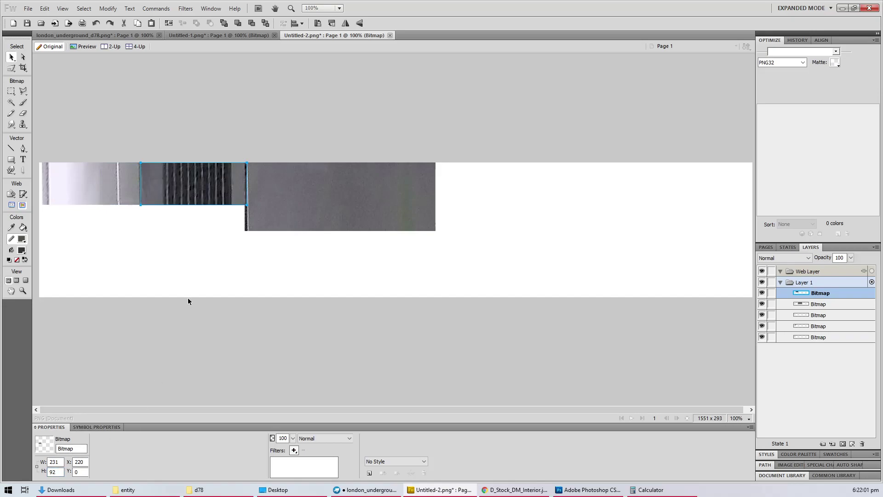
pyautogui.click(377, 187)
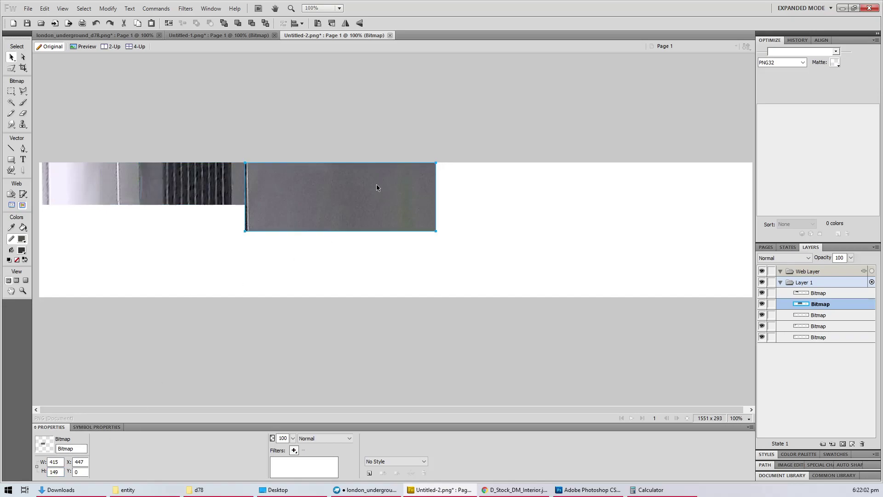
pyautogui.doubleClick(57, 471)
pyautogui.press('Return')
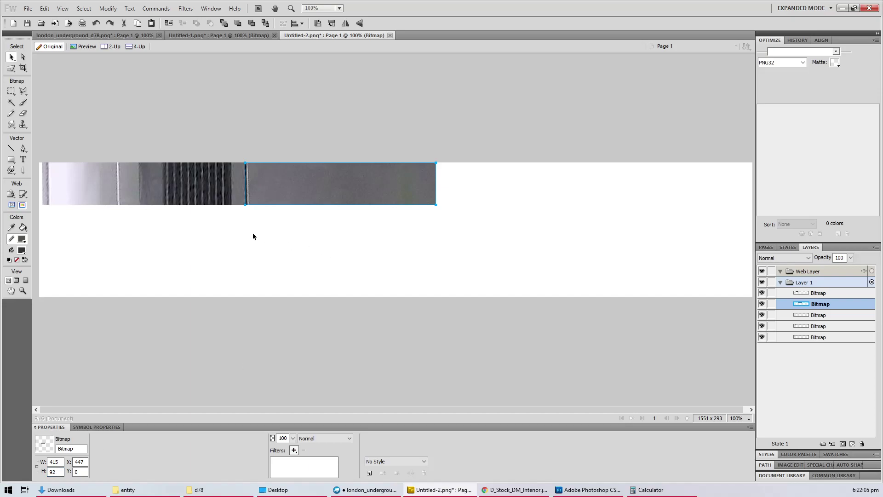
# Step: Select all five equal-height pieces and flatten them into one bitmap
pyautogui.hotkey('ctrl', 'a')
pyautogui.rightClick(186, 188)
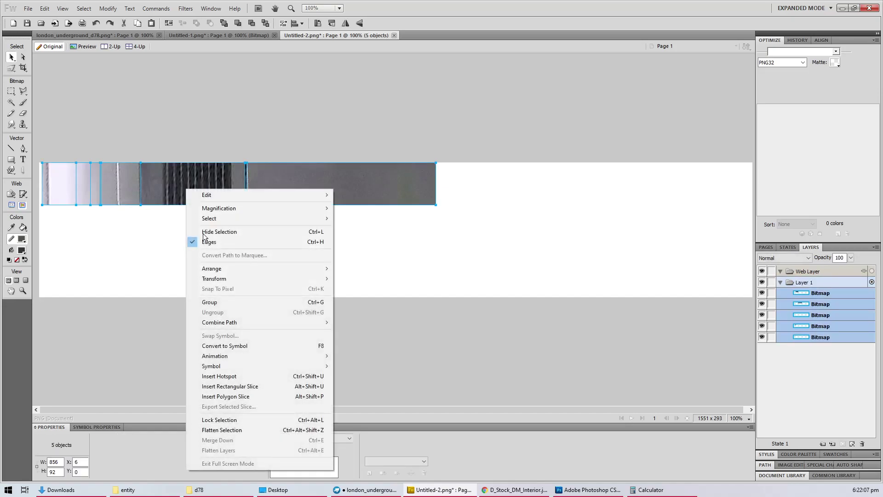
pyautogui.click(244, 430)
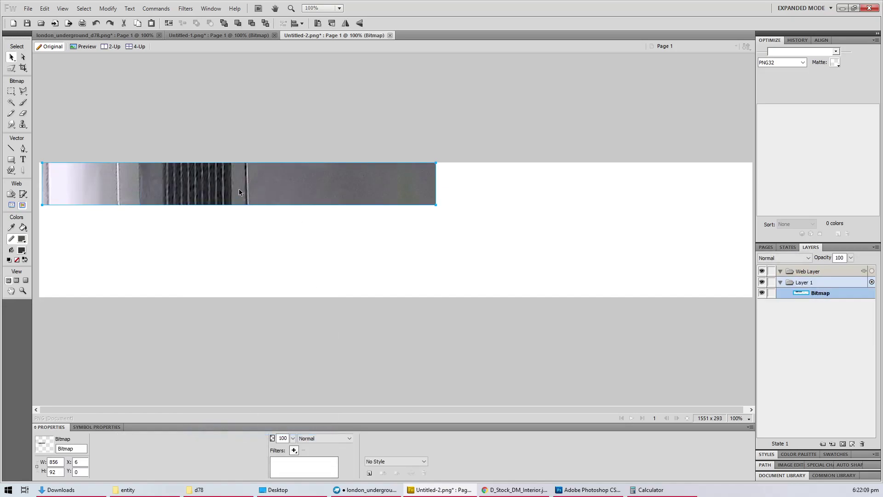
# Step: Paste the flattened strip into london_underground_d78.png and move it clear of the roof area, to X 280, Y 236
pyautogui.click(109, 35)
pyautogui.hotkey('ctrl', 'v')
pyautogui.press('Return')
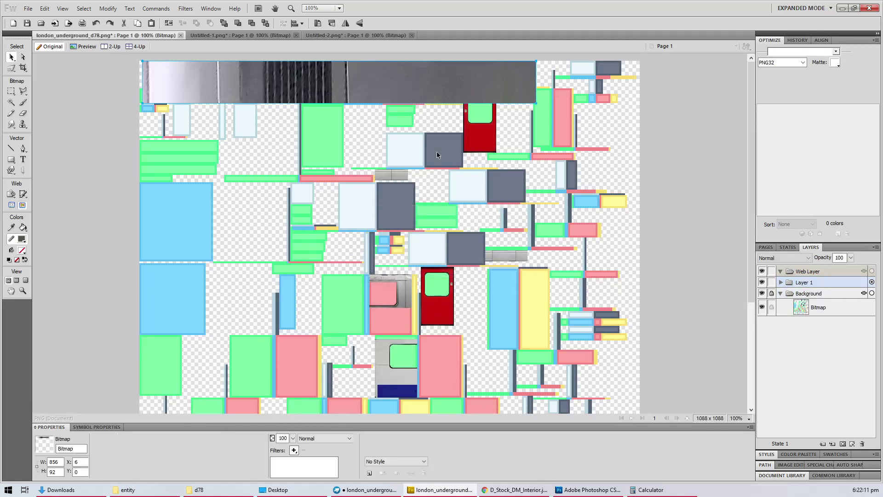
pyautogui.moveTo(373, 96); pyautogui.dragTo(490, 205)
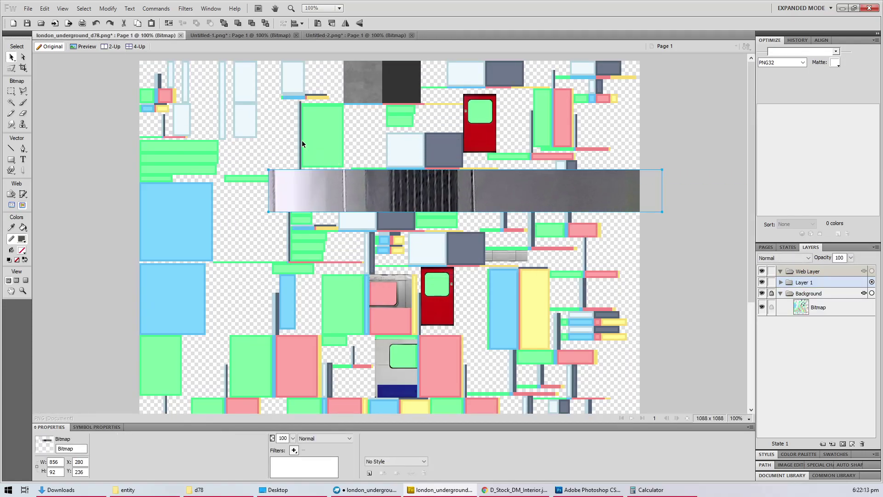
# Step: Measure the pale blue roof slot's width with a marquee and set the pasted strip's width to 52
pyautogui.click(241, 76)
pyautogui.press('m')
pyautogui.moveTo(234, 73); pyautogui.dragTo(257, 96)
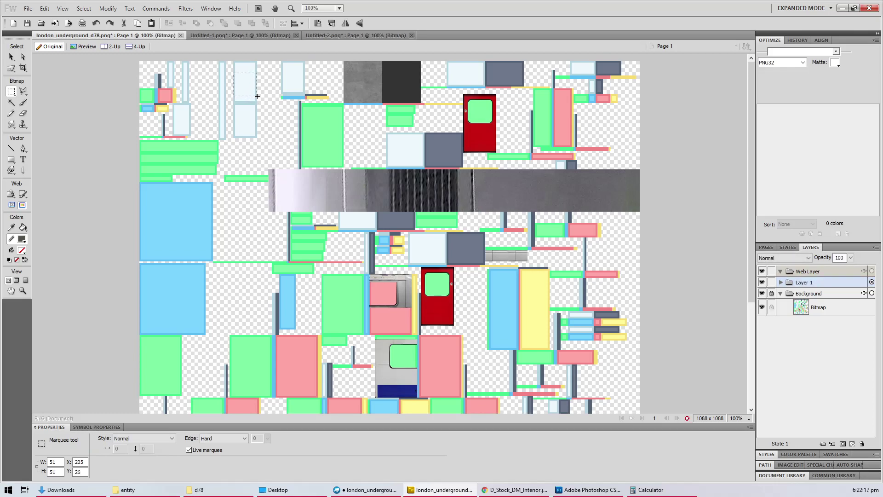
pyautogui.press('v')
pyautogui.click(304, 190)
pyautogui.doubleClick(62, 461)
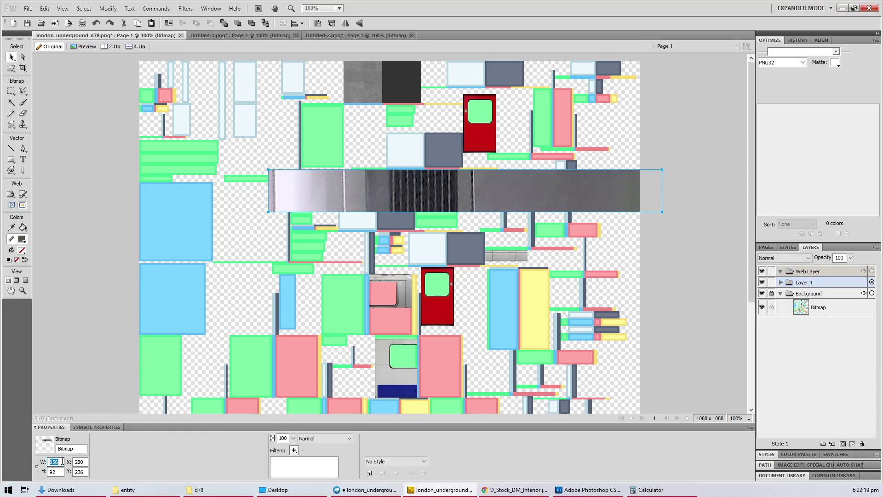
pyautogui.write('52')
pyautogui.press('Return')
# Step: Move the narrowed strip exactly over the roof slot at X 204, Y 0, and deselect it
pyautogui.moveTo(280, 188); pyautogui.dragTo(246, 78)
pyautogui.keyDown('alt'); pyautogui.scroll(5, 247, 79); pyautogui.keyUp('alt')
pyautogui.press('Left')
pyautogui.press('Left')
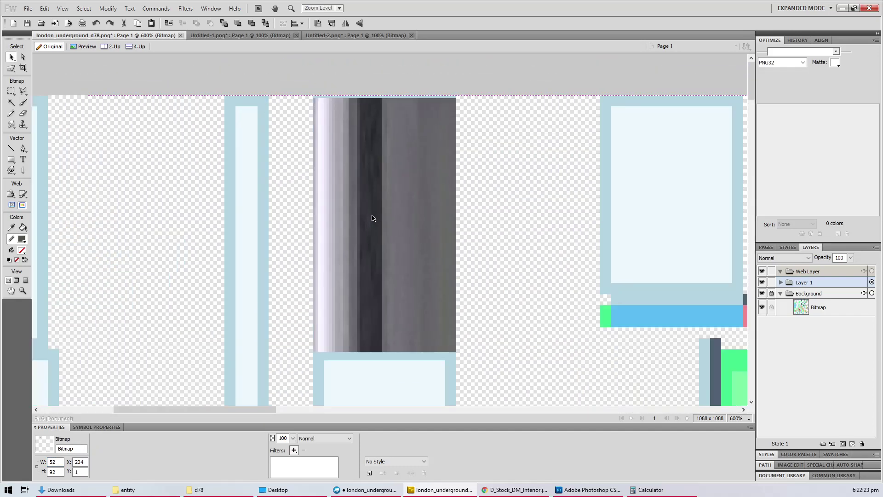
pyautogui.press('Down')
pyautogui.press('a')
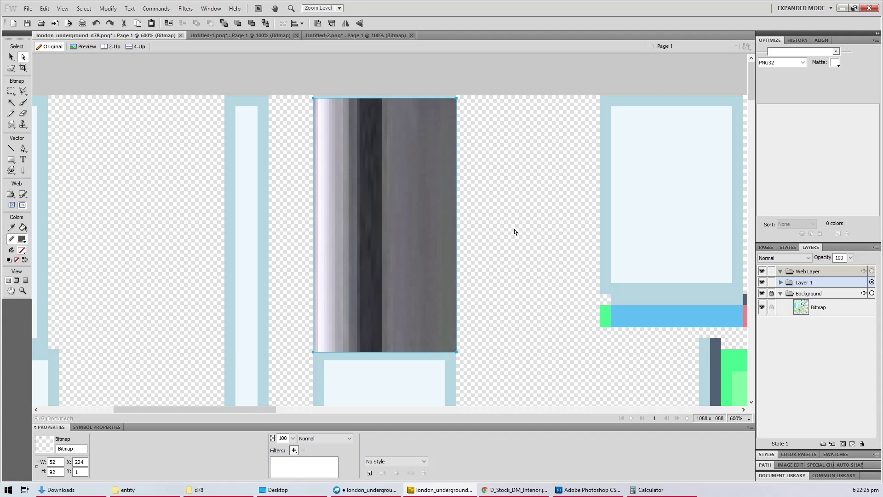
pyautogui.press('Up')
pyautogui.hotkey('ctrl', 'd')
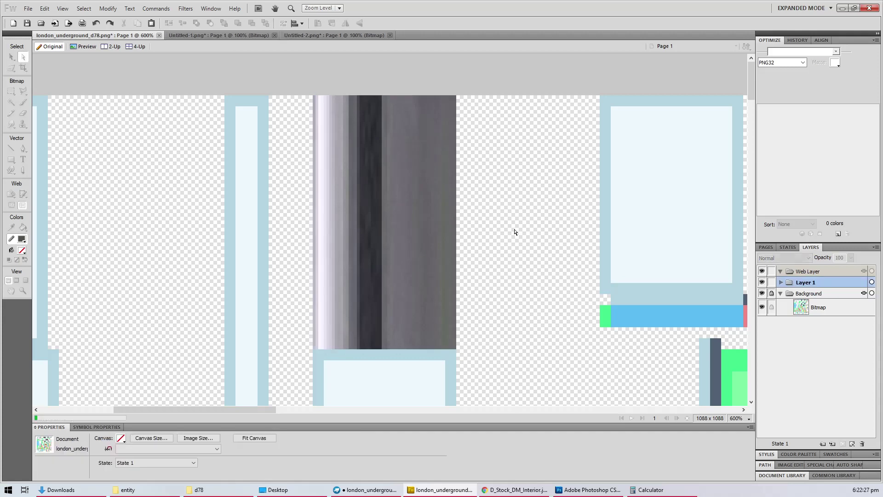
# Step: Save the texture and inspect the textured roof on the model from below in Blockbench
pyautogui.hotkey('ctrl', 's')
pyautogui.moveTo(515, 490)
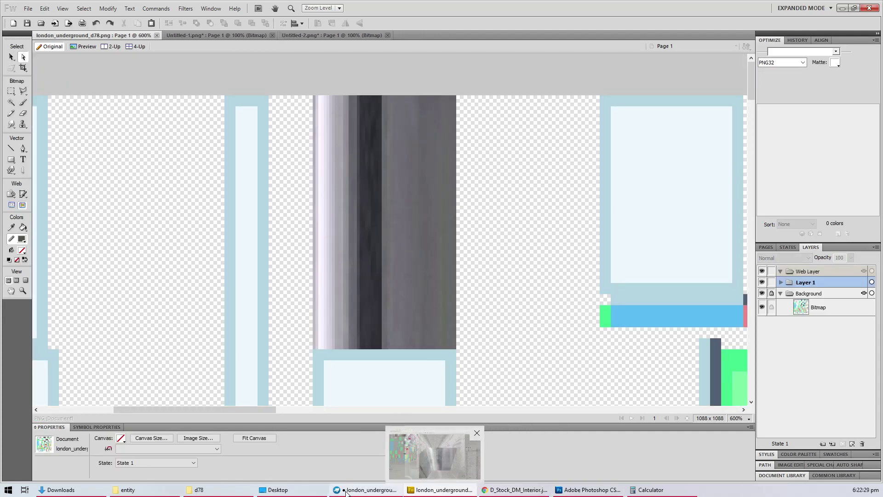
pyautogui.click(365, 490)
pyautogui.moveTo(452, 312); pyautogui.dragTo(486, 469)
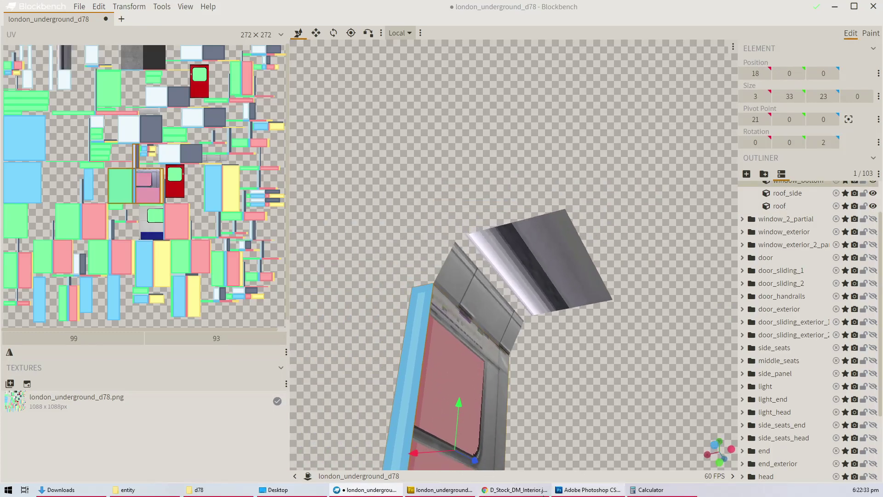
# Step: Switch to Fireworks and apply a Hue/Saturation filter to the roof strip with hue 0 and saturation -100, leaving it deselected
pyautogui.click(440, 489)
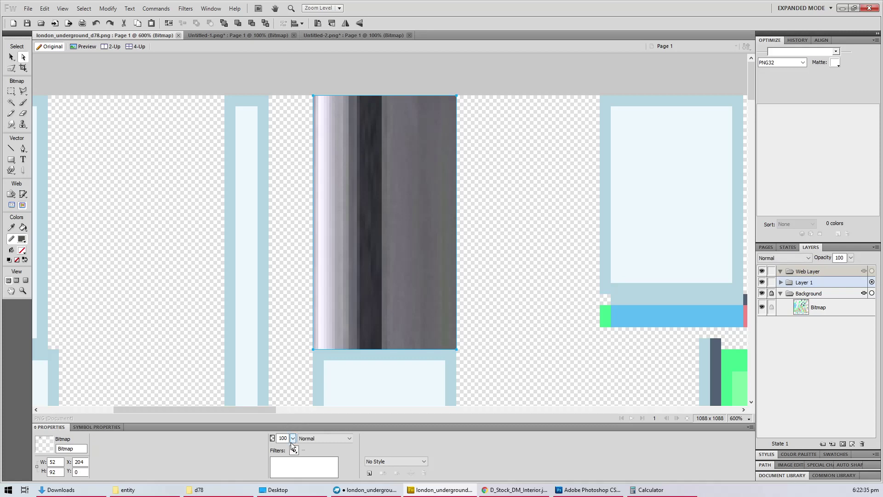
pyautogui.click(291, 452)
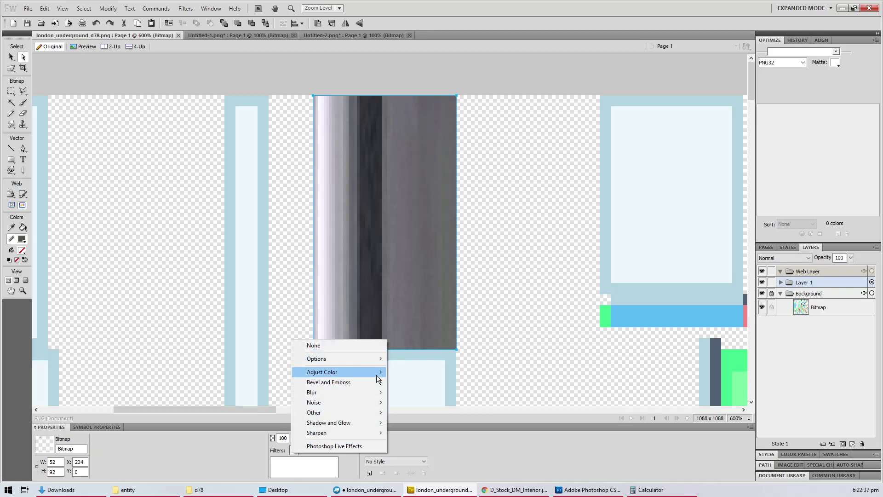
pyautogui.moveTo(376, 372)
pyautogui.click(431, 411)
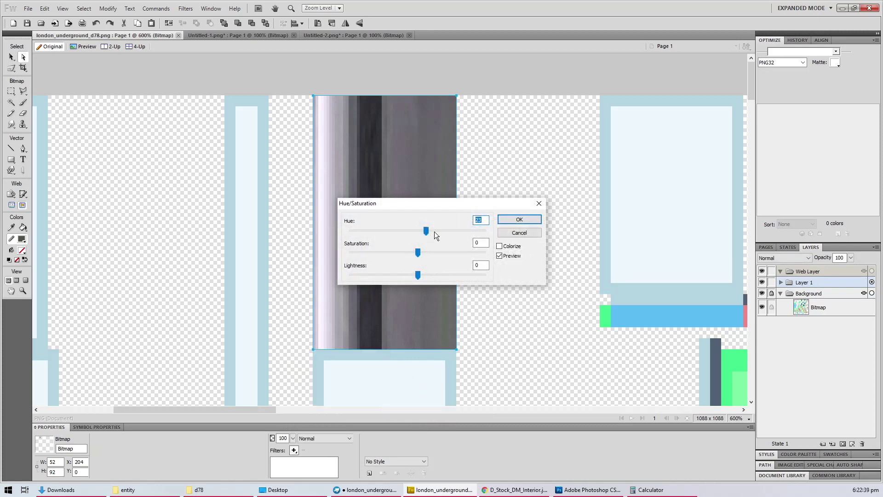
pyautogui.write('0')
pyautogui.press('Tab')
pyautogui.write('-100')
pyautogui.click(519, 219)
pyautogui.click(503, 237)
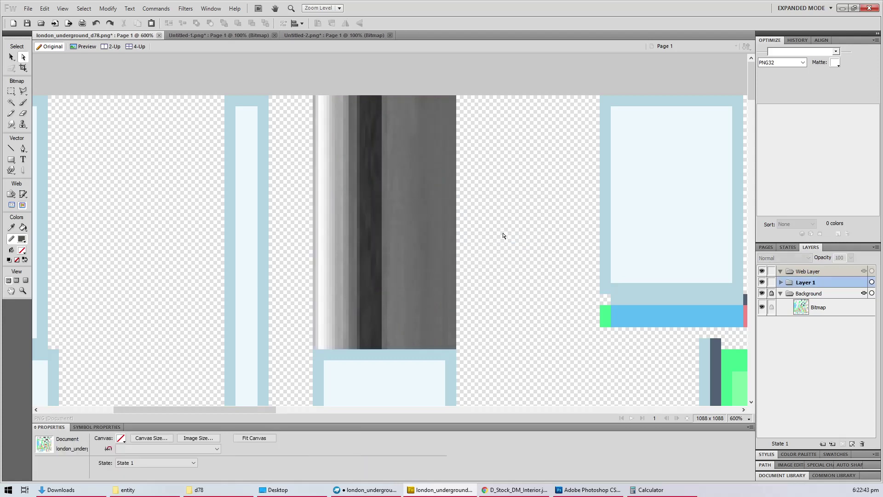
# Step: Switch to Blockbench and inspect the desaturated roof on the model from the side and below
pyautogui.click(365, 489)
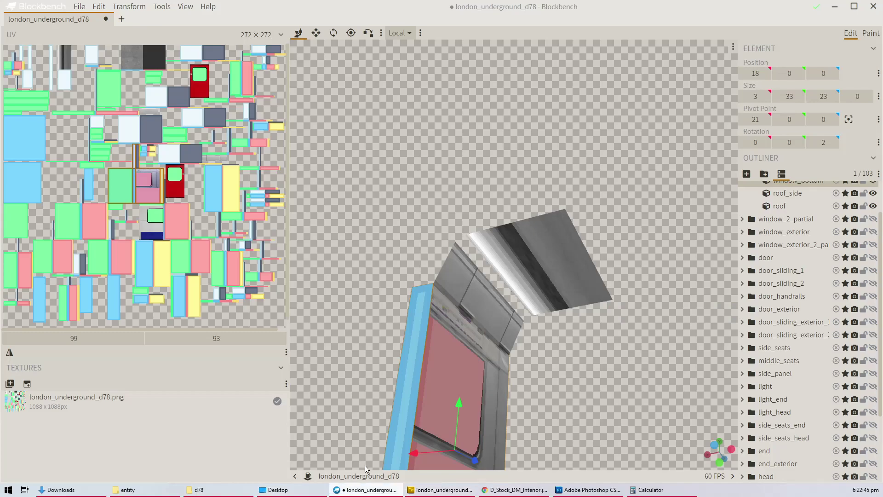
pyautogui.moveTo(365, 465); pyautogui.dragTo(509, 355)
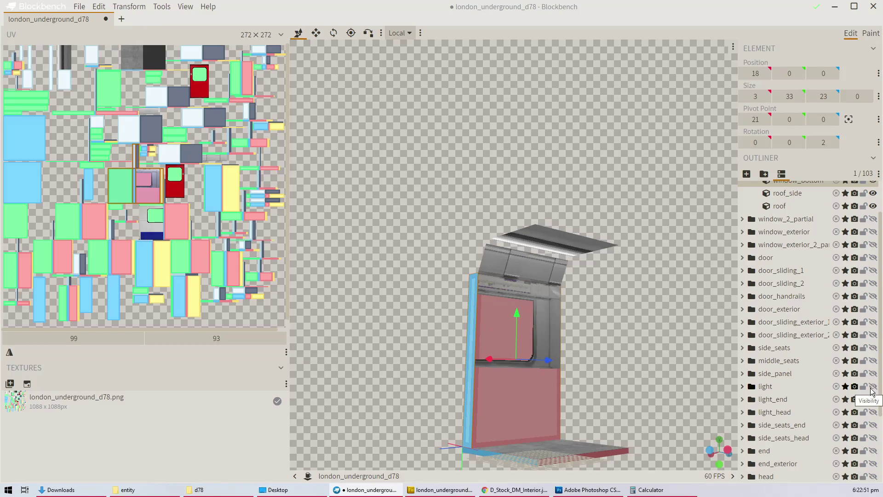
pyautogui.moveTo(451, 321); pyautogui.dragTo(479, 310)
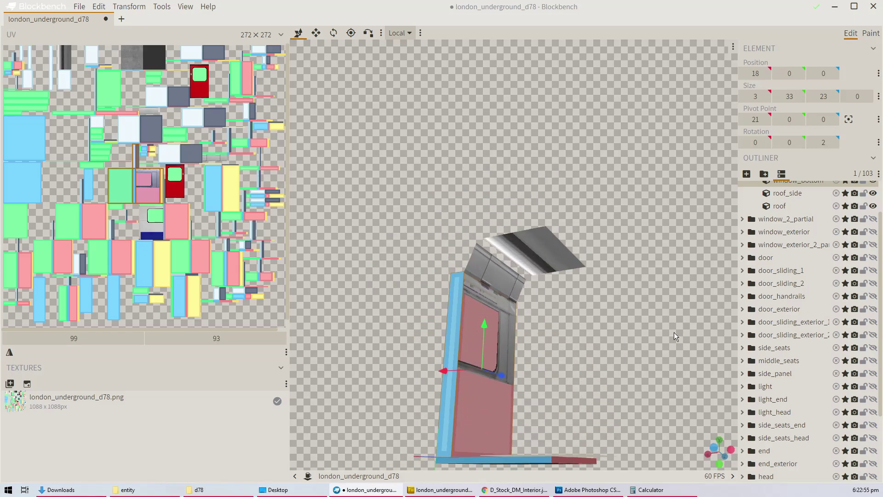
# Step: Show the light group and select each of its two cubes to compare their UV locations
pyautogui.click(872, 386)
pyautogui.click(501, 262)
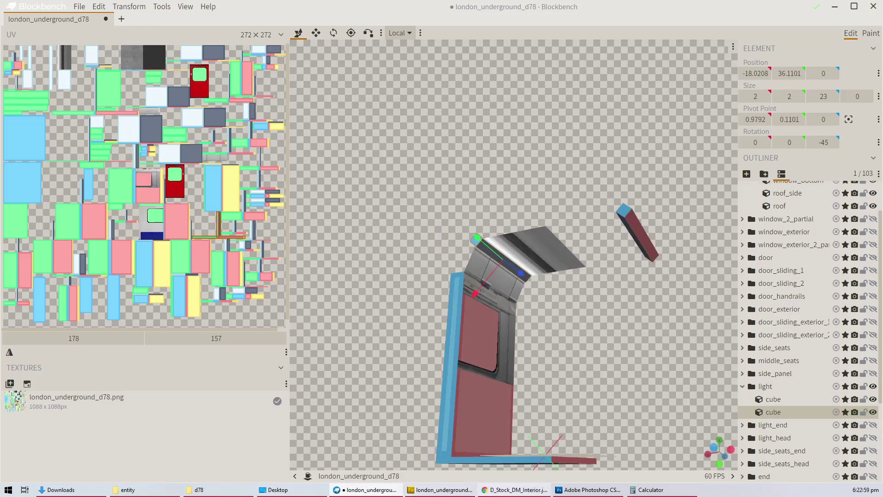
pyautogui.moveTo(514, 489)
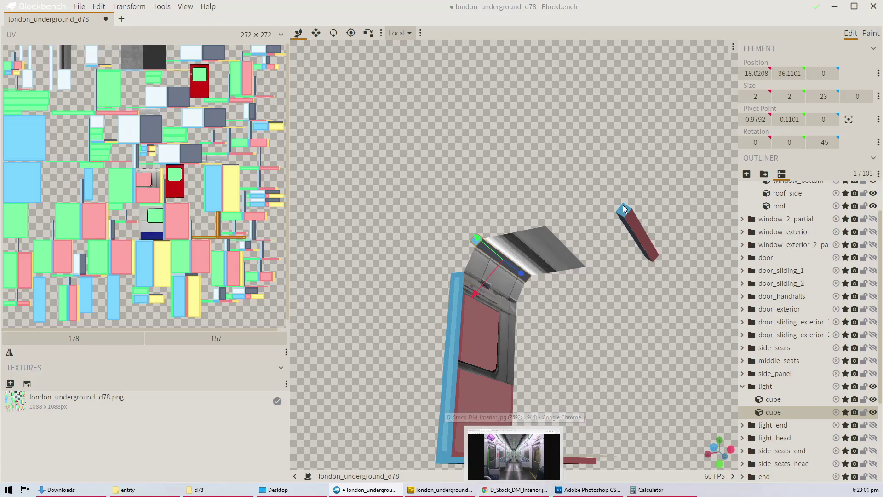
pyautogui.click(629, 217)
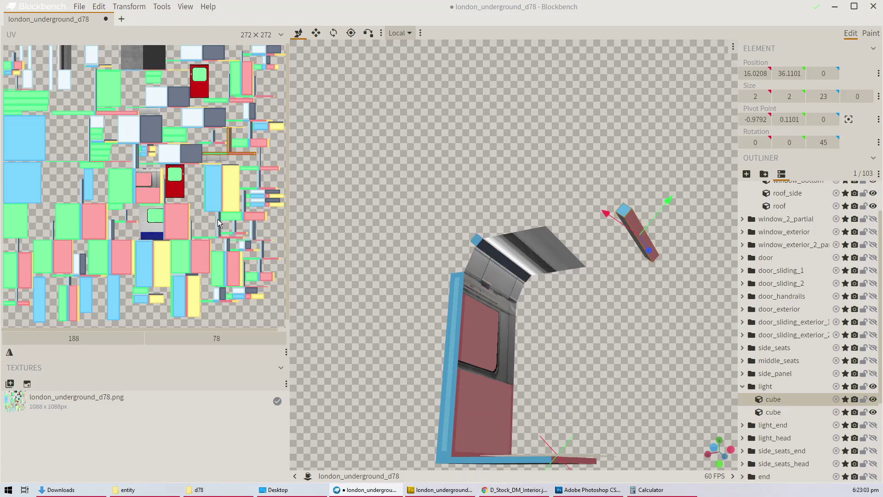
# Step: Move the UV of the light cube beside the window panel onto the other light cube's UV at 188, 78
pyautogui.click(217, 222)
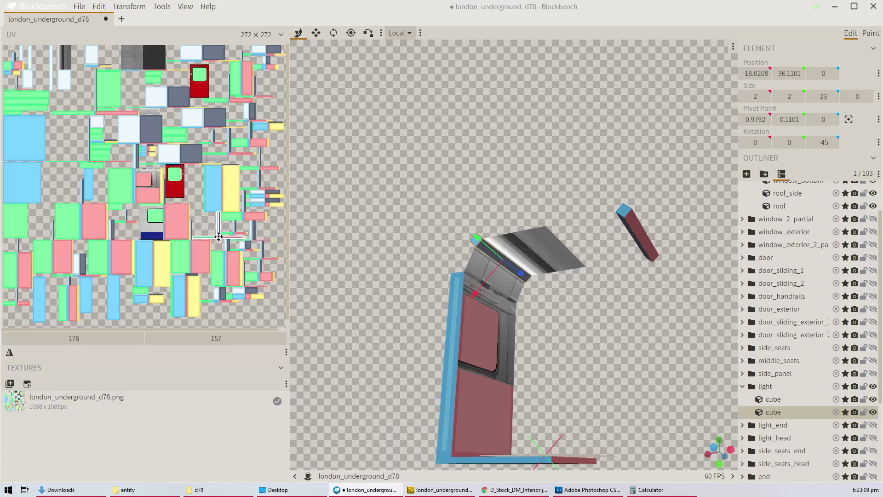
pyautogui.moveTo(218, 237); pyautogui.dragTo(224, 168)
pyautogui.scroll(5, 230, 153)
pyautogui.scroll(-5, 105, 164)
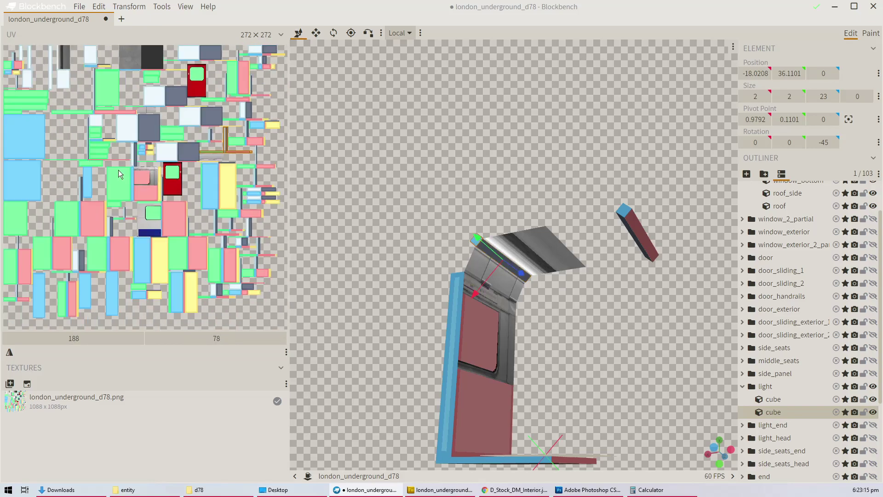
pyautogui.click(645, 243)
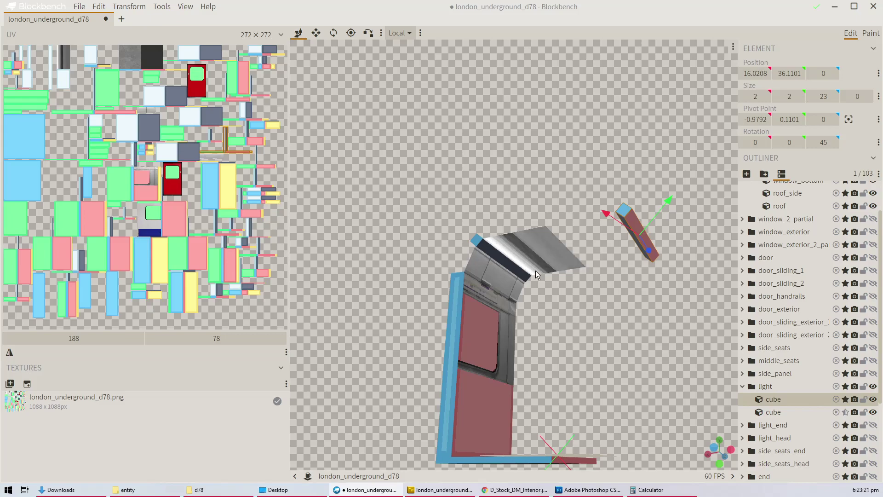
pyautogui.click(482, 248)
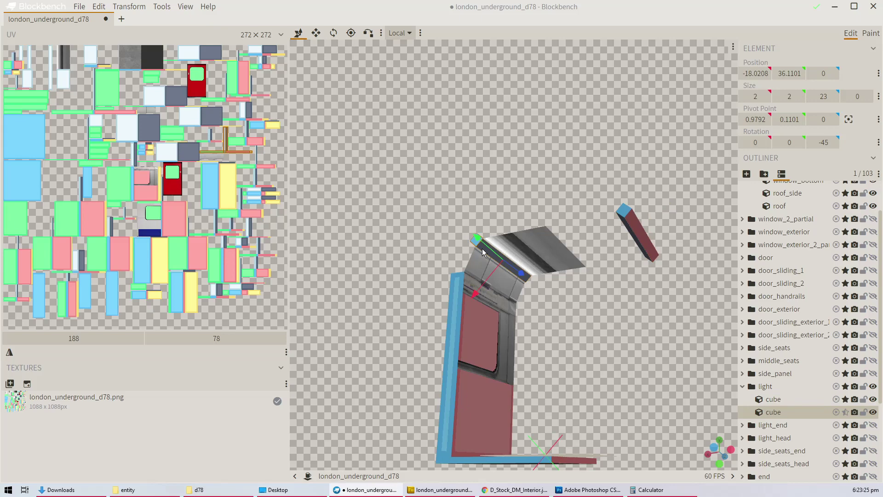
pyautogui.click(632, 220)
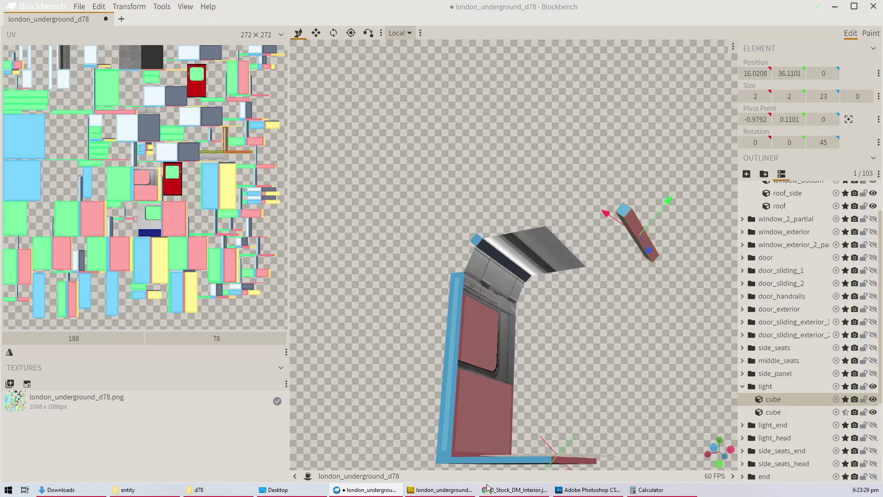
# Step: Lock Layer 1 and unlock the Background layer in the Fireworks texture, rechecking the light cube in Blockbench
pyautogui.click(440, 489)
pyautogui.keyDown('ctrl'); pyautogui.scroll(-7, 410, 255); pyautogui.keyUp('ctrl')
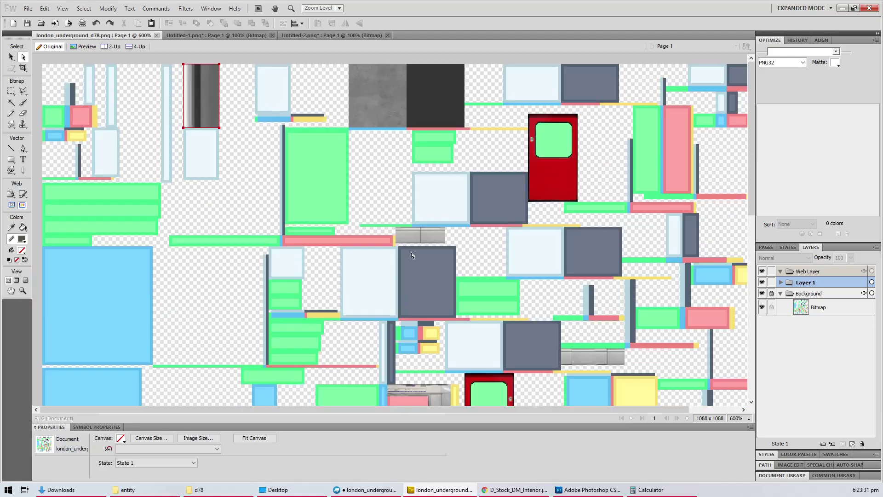
pyautogui.keyDown('ctrl'); pyautogui.scroll(2, 412, 254); pyautogui.keyUp('ctrl')
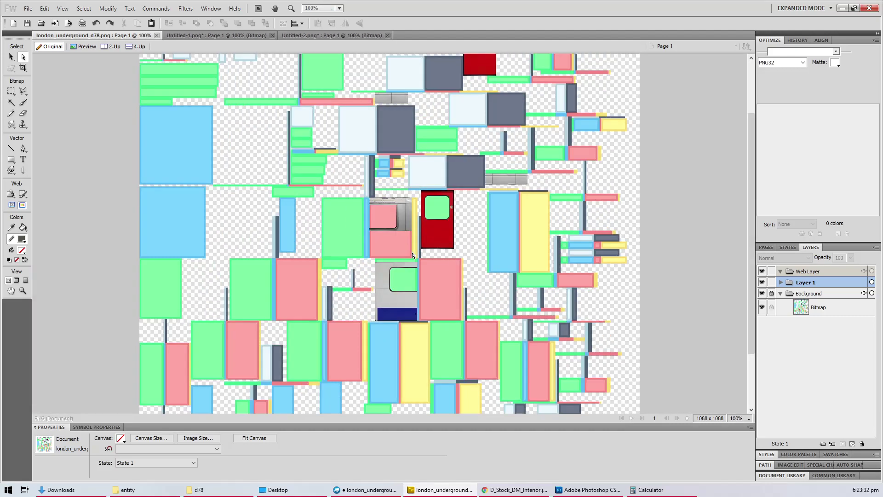
pyautogui.click(772, 282)
pyautogui.click(771, 293)
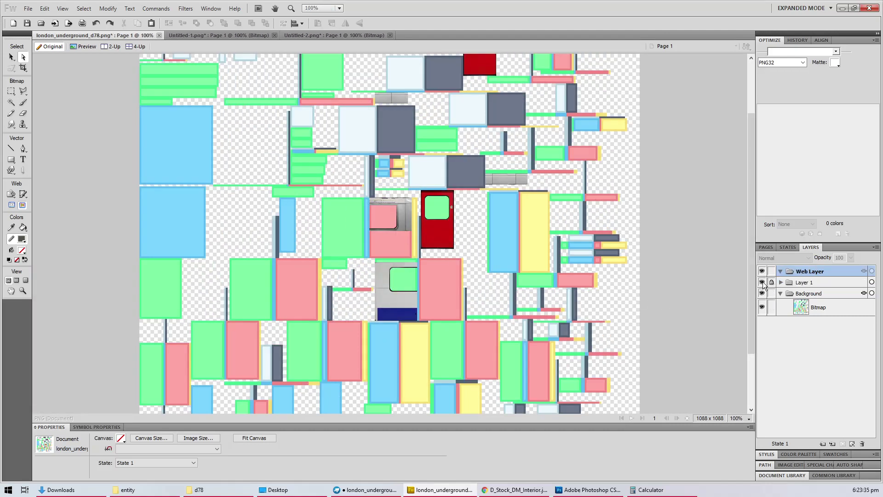
pyautogui.hotkey('alt', 'Tab')
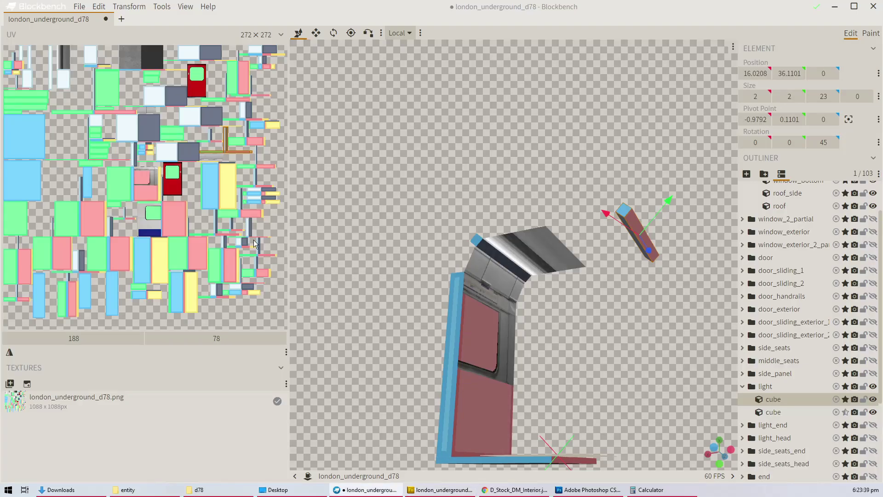
pyautogui.click(480, 245)
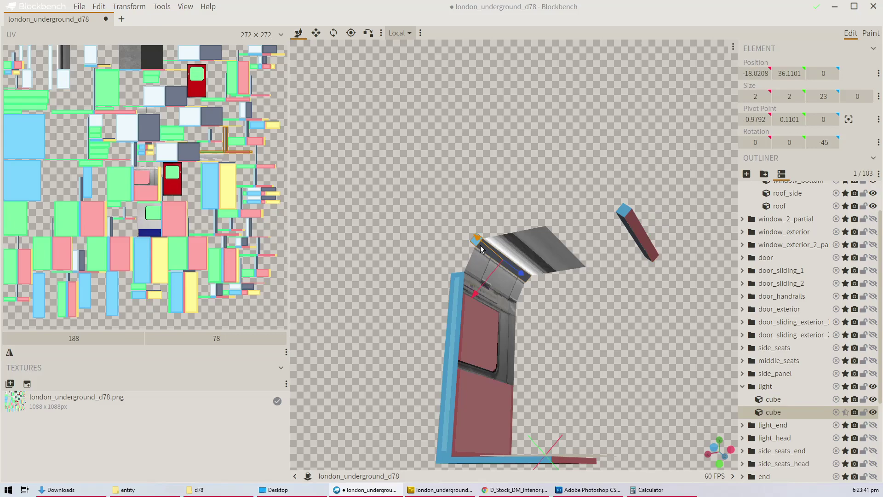
pyautogui.hotkey('alt', 'Tab')
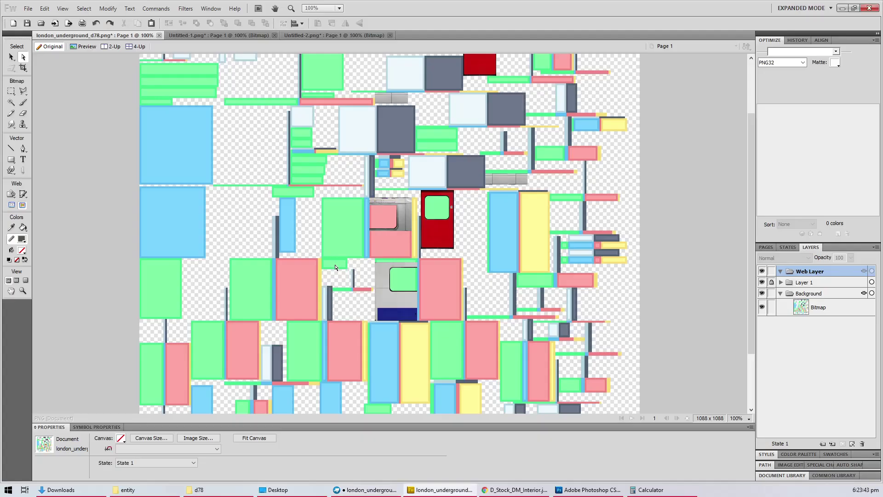
# Step: Marquee the light cube's unused horizontal UV strip on the Background bitmap, about 205 by 9 px, and delete it
pyautogui.press('m')
pyautogui.moveTo(483, 316); pyautogui.dragTo(551, 318)
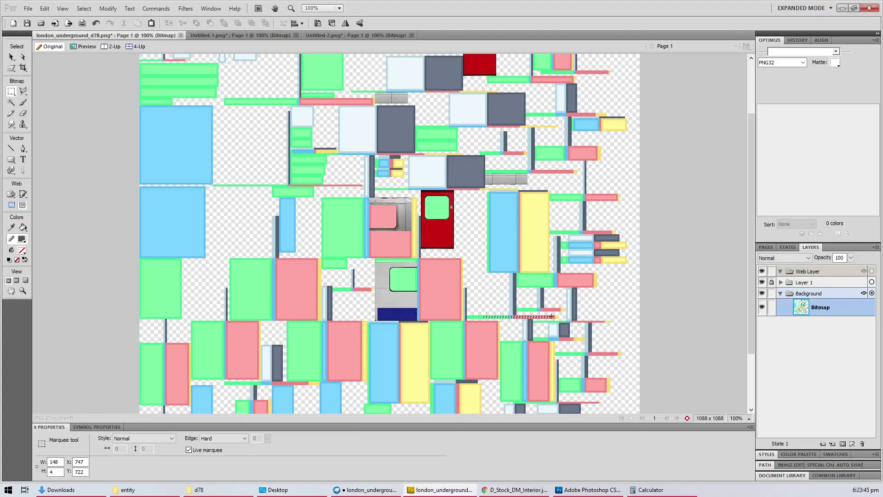
pyautogui.hotkey('ctrl', '=')
pyautogui.hotkey('ctrl', '=')
pyautogui.hotkey('ctrl', '=')
pyautogui.hotkey('ctrl', '=')
pyautogui.hotkey('ctrl', '=')
pyautogui.hotkey('ctrl', '-')
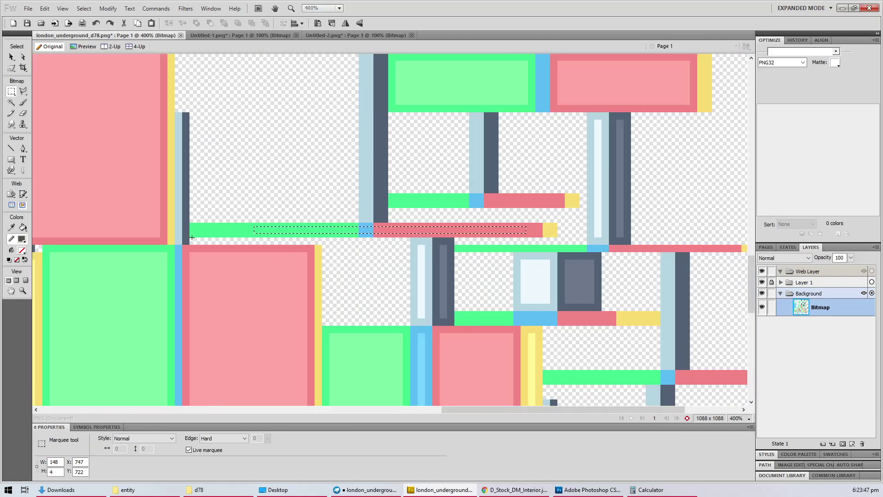
pyautogui.moveTo(189, 237); pyautogui.dragTo(565, 223)
pyautogui.press('v')
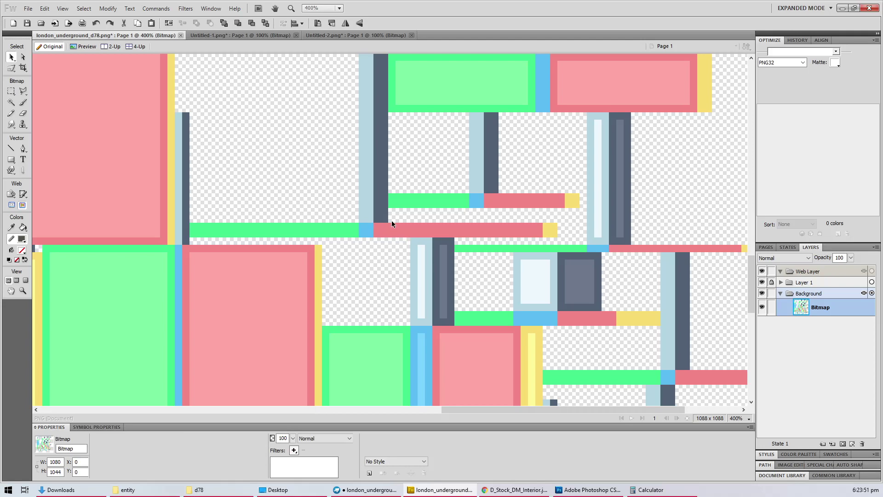
pyautogui.press('m')
pyautogui.moveTo(567, 238); pyautogui.dragTo(191, 221)
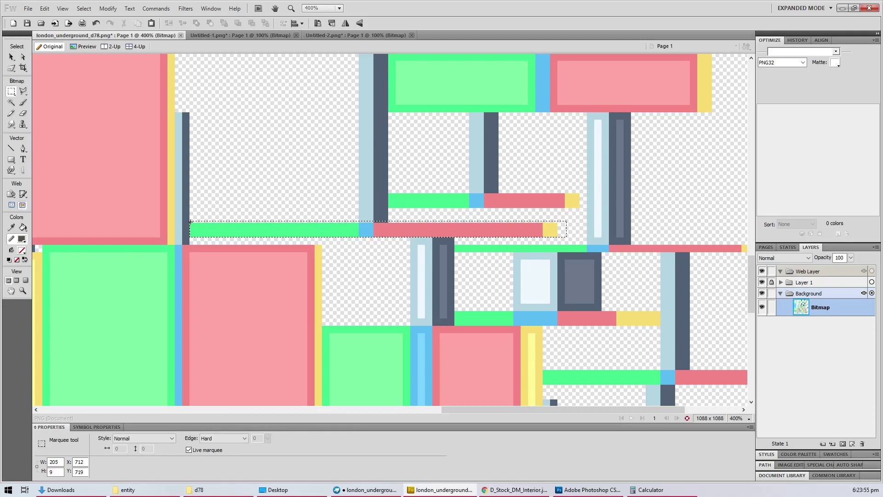
pyautogui.press('Delete')
# Step: Delete the pale blue and dark grey vertical bars above the removed strip using a marquee about 27 by 106 px
pyautogui.scroll(3, 345, 248)
pyautogui.moveTo(339, 369); pyautogui.dragTo(388, 175)
pyautogui.press('Delete')
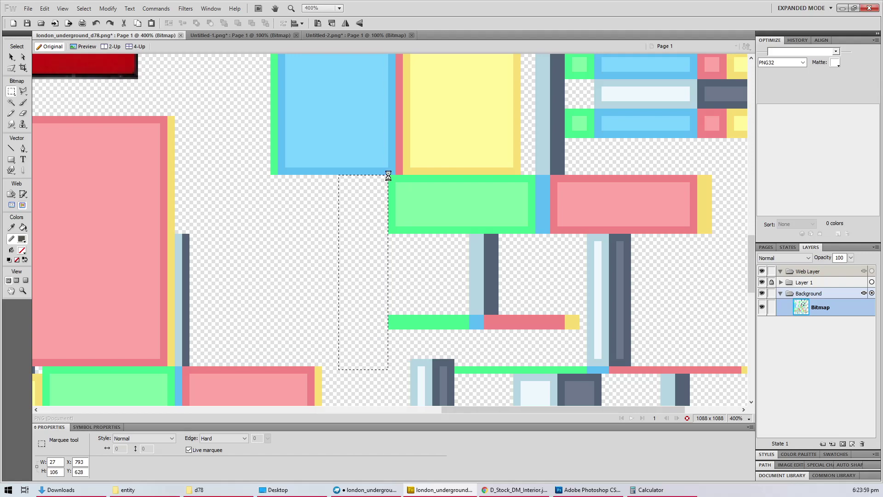
# Step: Lock the Background layer again and save london_underground_d78.png
pyautogui.press('v')
pyautogui.click(771, 291)
pyautogui.hotkey('ctrl', 's')
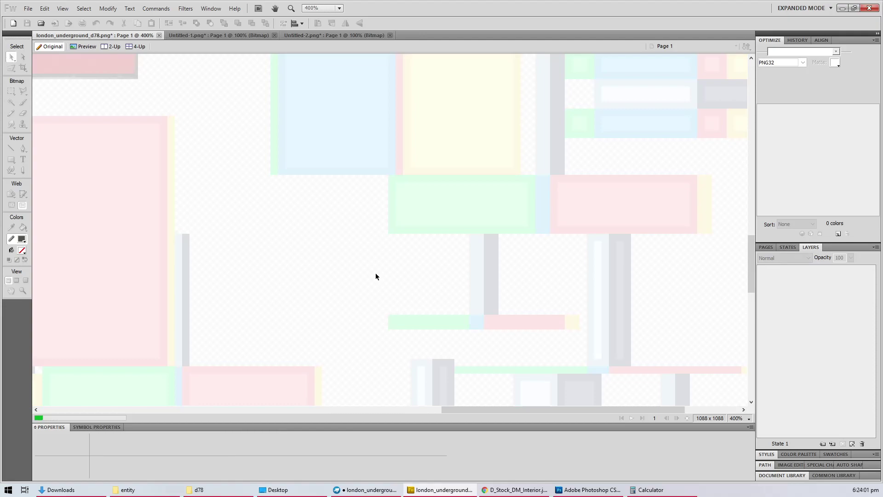
pyautogui.hotkey('ctrl', '5')
pyautogui.hotkey('ctrl', '1')
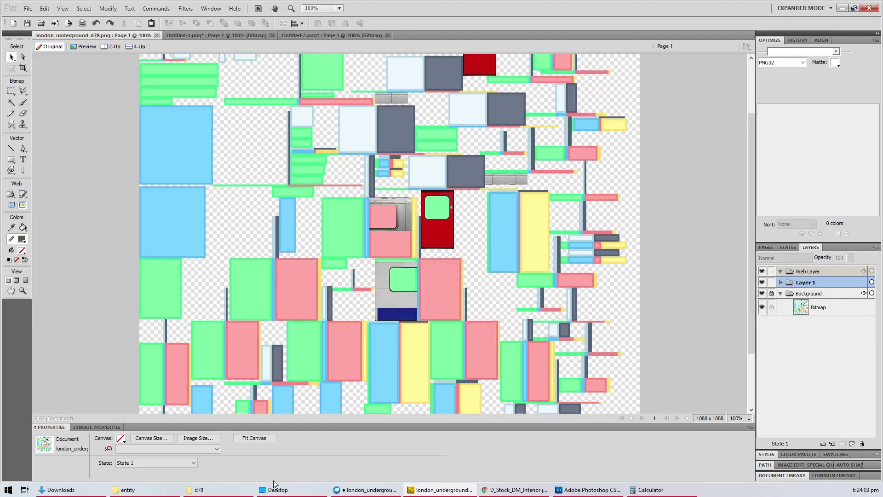
# Step: Check the light cube in Blockbench and the ceiling area in the D_Stock_DM_Interior.jpg photo in Chrome, returning to Fireworks
pyautogui.click(371, 490)
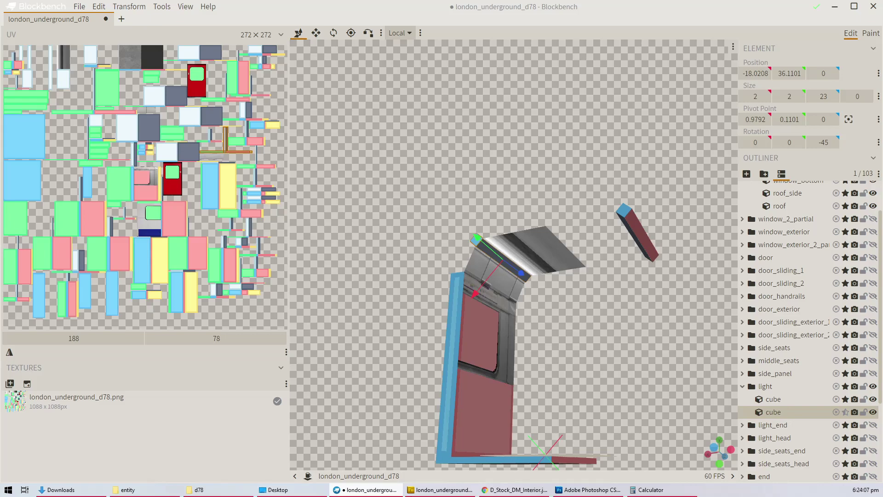
pyautogui.click(517, 490)
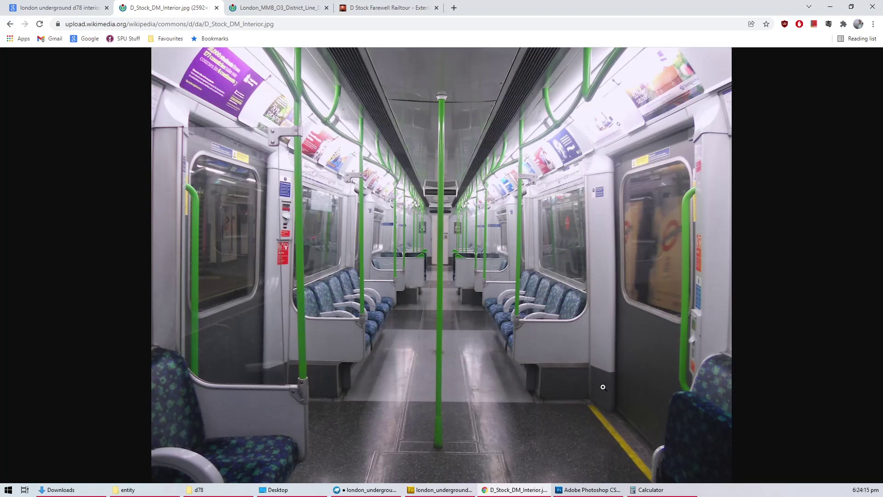
pyautogui.click(474, 489)
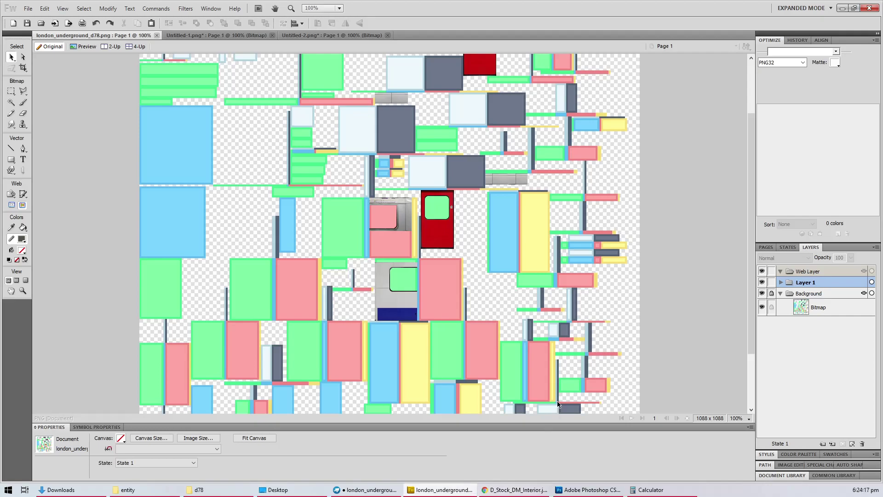
# Step: Draw a 200 by 8 px rectangle at X 752, Y 404 over the remaining light cube's horizontal UV strip
pyautogui.scroll(2, 528, 274)
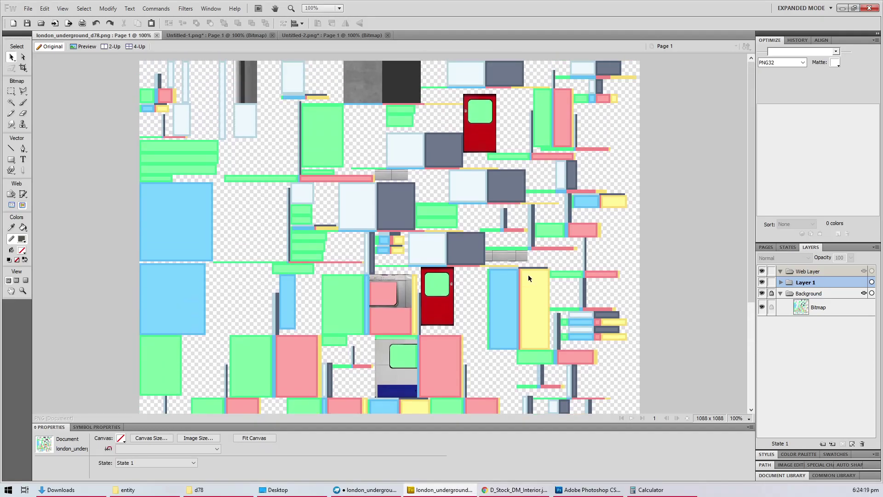
pyautogui.scroll(1, 528, 276)
pyautogui.press('u')
pyautogui.moveTo(485, 251); pyautogui.dragTo(577, 247)
pyautogui.keyDown('ctrl'); pyautogui.scroll(6, 570, 261); pyautogui.keyUp('ctrl')
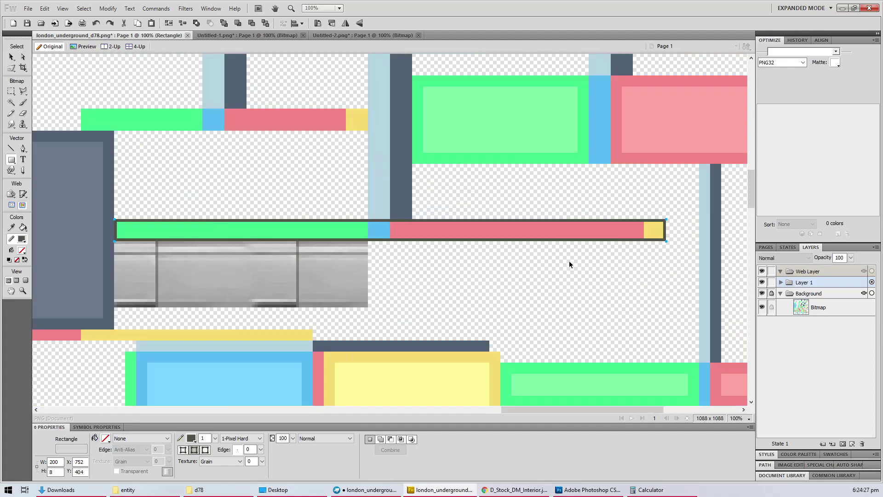
pyautogui.keyDown('ctrl'); pyautogui.scroll(-3, 567, 261); pyautogui.keyUp('ctrl')
# Step: Give the rectangle a solid white fill and remove its stroke
pyautogui.press('u')
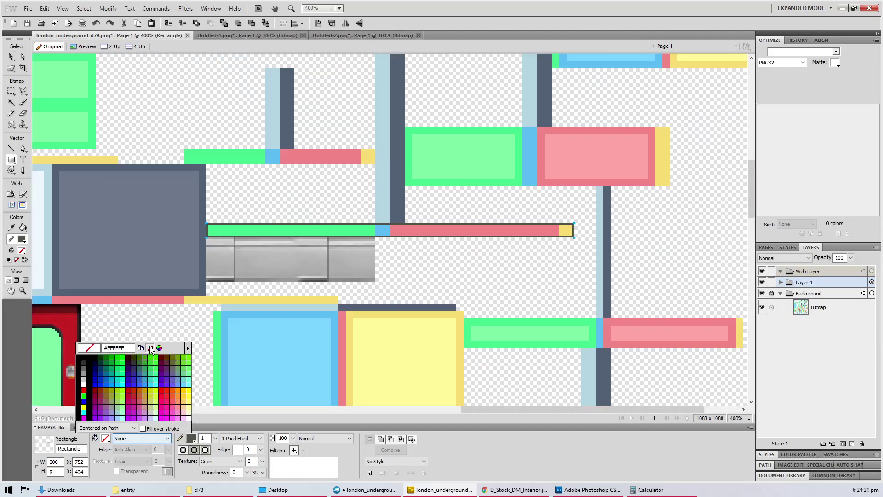
pyautogui.click(150, 347)
pyautogui.click(106, 438)
pyautogui.click(8, 395)
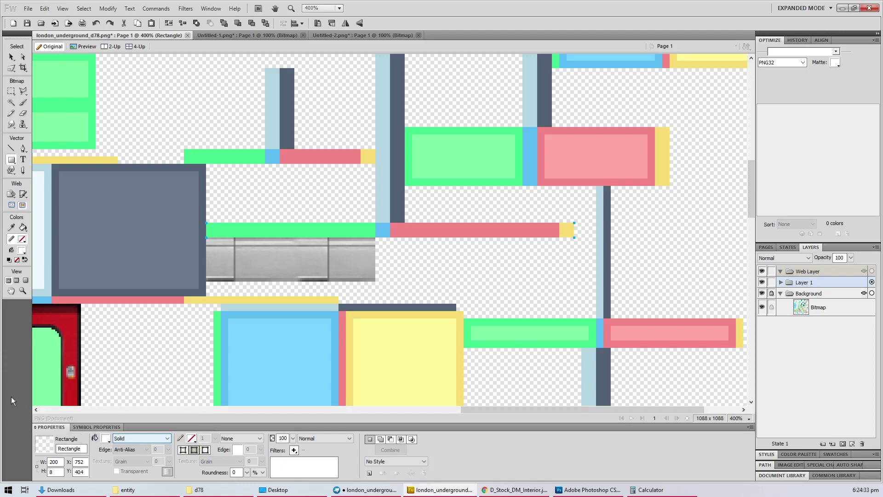
# Step: Draw a white 16 by 92 px rectangle at X 844, Y 312 over the light cube's vertical UV strips and save the texture
pyautogui.scroll(3, 372, 176)
pyautogui.moveTo(375, 176); pyautogui.dragTo(405, 344)
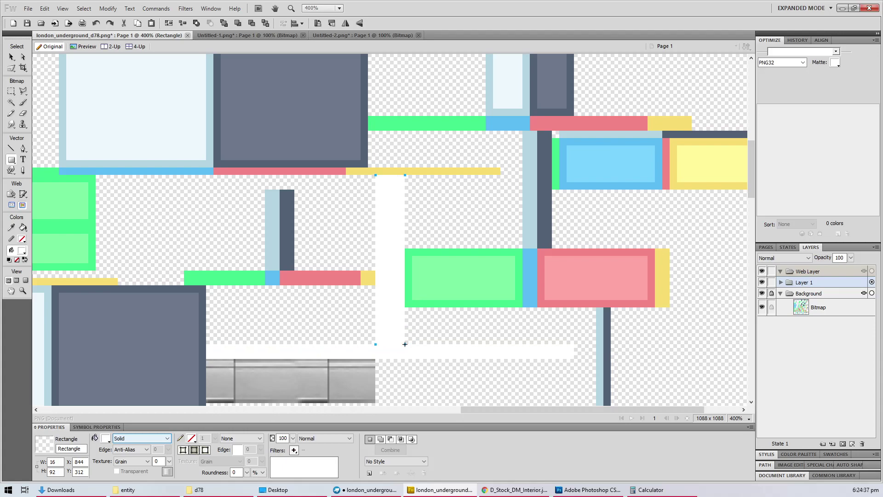
pyautogui.press('v')
pyautogui.click(475, 325)
pyautogui.hotkey('ctrl', 's')
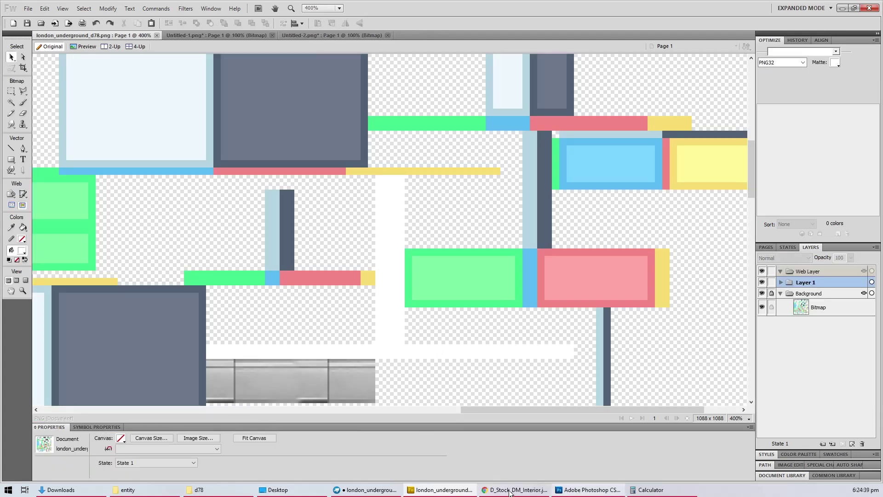
# Step: Inspect the light cube in Blockbench and the carriage lighting in the D_Stock_DM_Interior.jpg photo in Chrome
pyautogui.click(365, 490)
pyautogui.moveTo(505, 294); pyautogui.dragTo(387, 225)
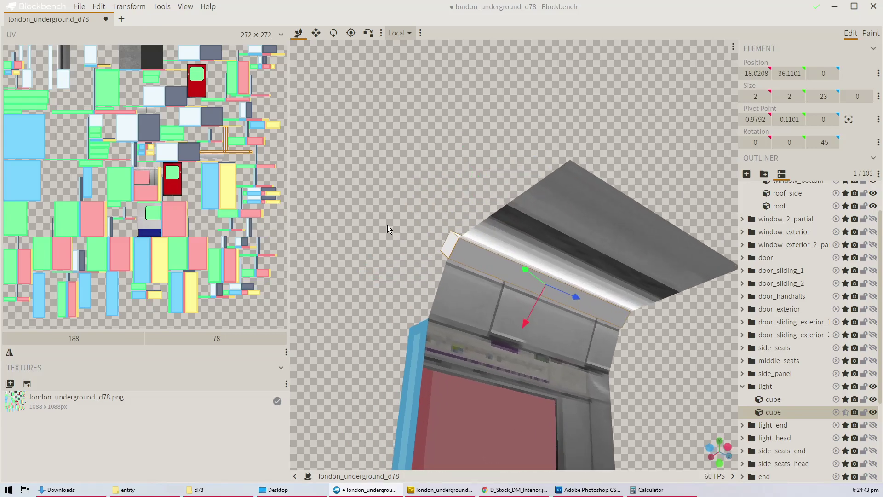
pyautogui.click(515, 491)
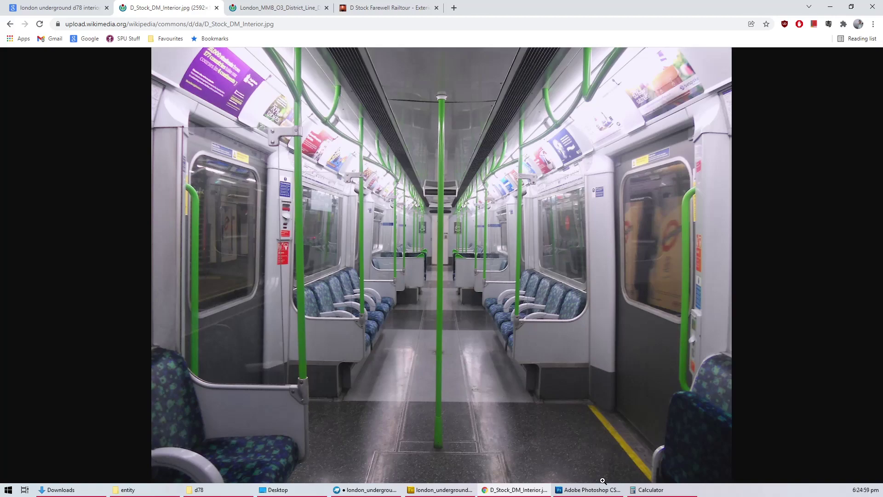
# Step: Calculate 64 divided by 3 and multiply the result by 4 in Calculator, returning to Fireworks
pyautogui.click(648, 489)
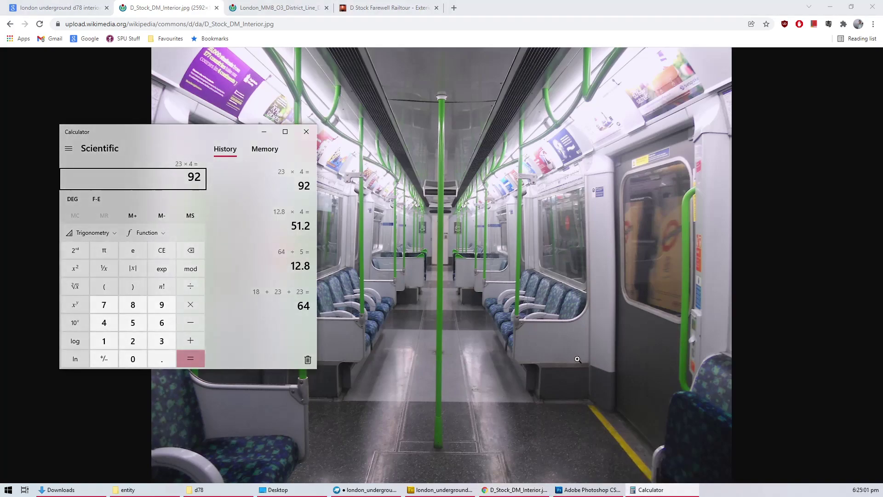
pyautogui.write('64/3')
pyautogui.press('Return')
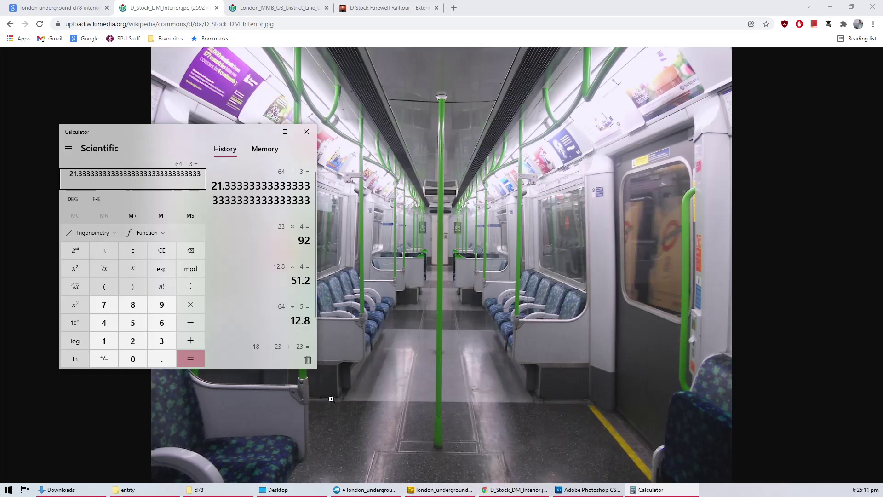
pyautogui.write('*4')
pyautogui.press('Return')
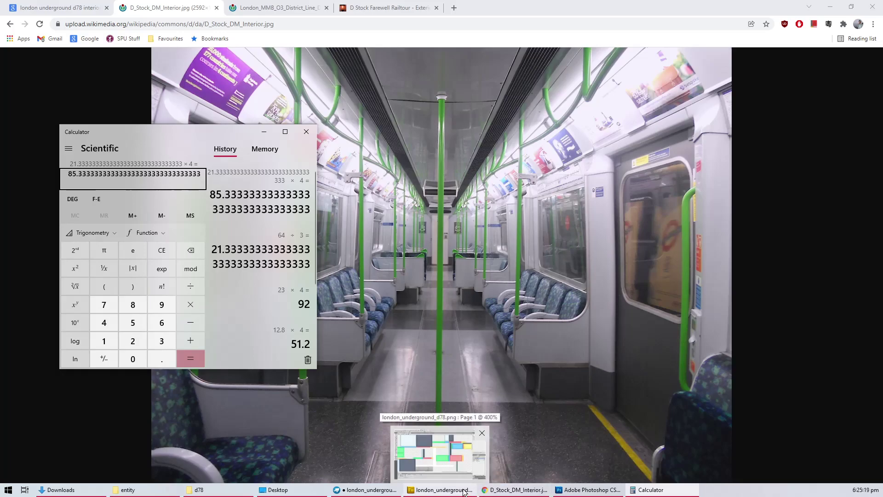
pyautogui.click(441, 489)
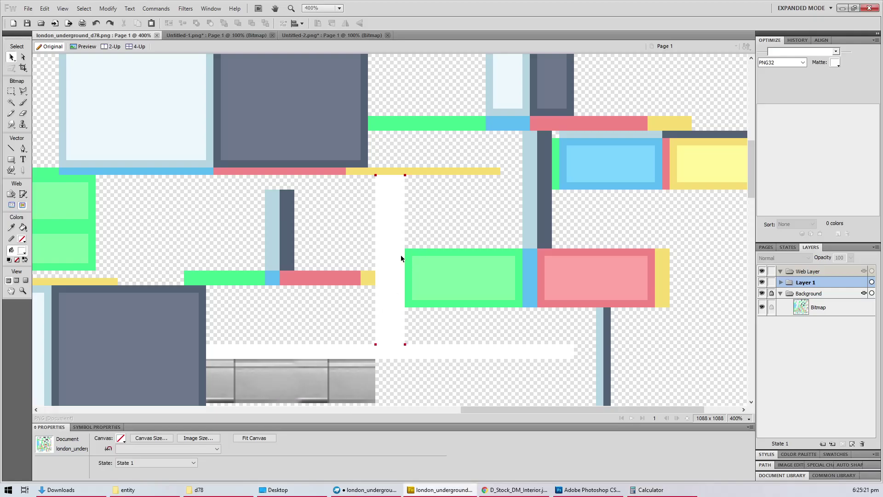
# Step: Draw a 2 by 8 px rectangle at X 752, Y 404 on the white horizontal strip, fill it dark grey, and save
pyautogui.click(394, 354)
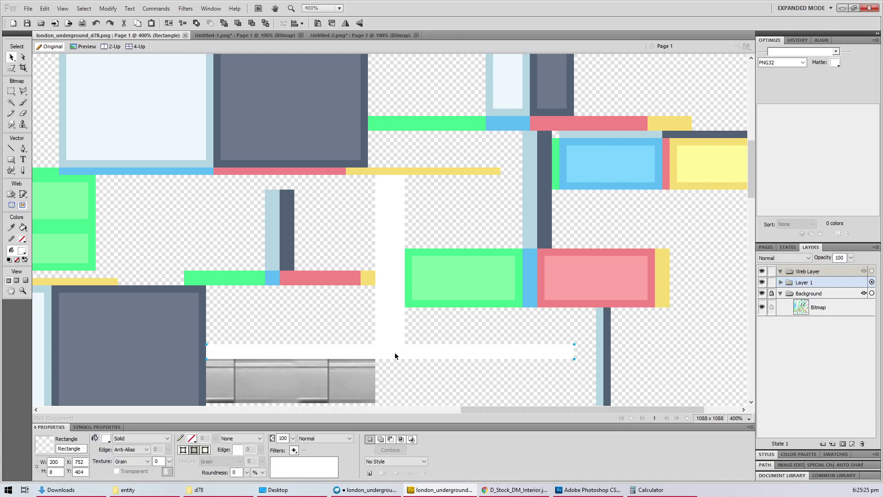
pyautogui.keyDown('ctrl'); pyautogui.scroll(2, 394, 353); pyautogui.keyUp('ctrl')
pyautogui.keyDown('ctrl'); pyautogui.scroll(-2, 394, 353); pyautogui.keyUp('ctrl')
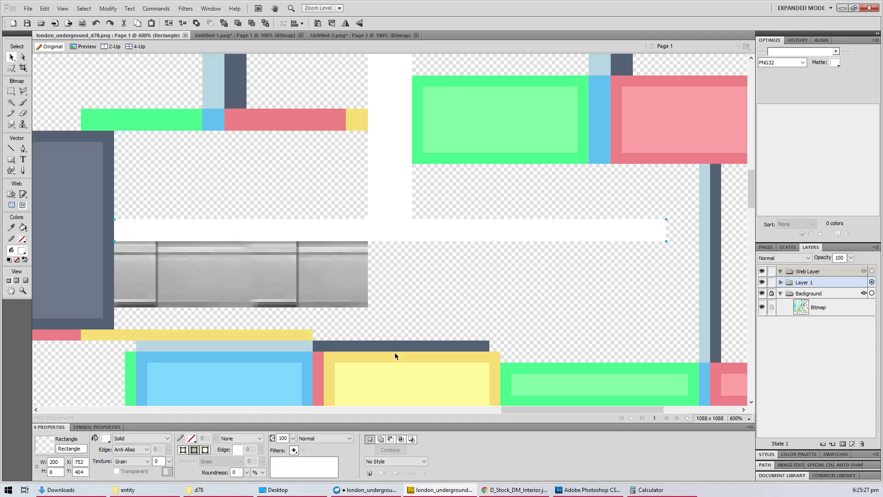
pyautogui.keyDown('ctrl'); pyautogui.scroll(1, 394, 353); pyautogui.keyUp('ctrl')
pyautogui.press('u')
pyautogui.moveTo(119, 219); pyautogui.dragTo(114, 241)
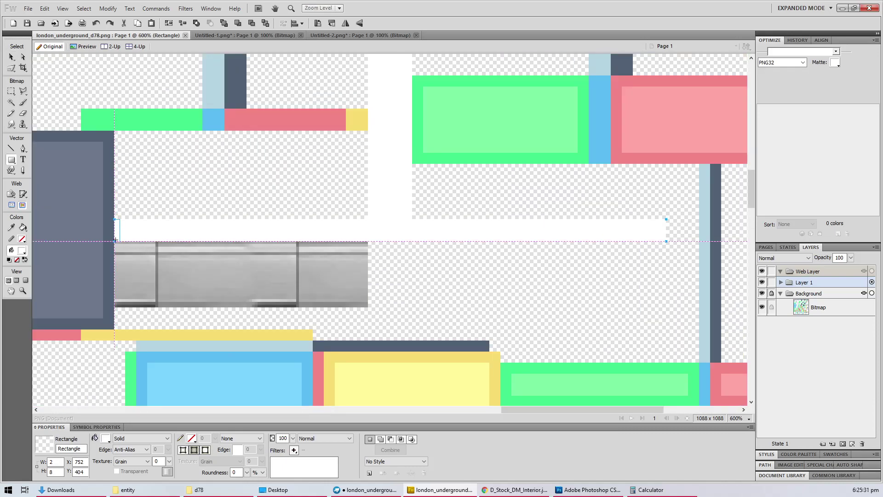
pyautogui.click(106, 438)
pyautogui.click(9, 381)
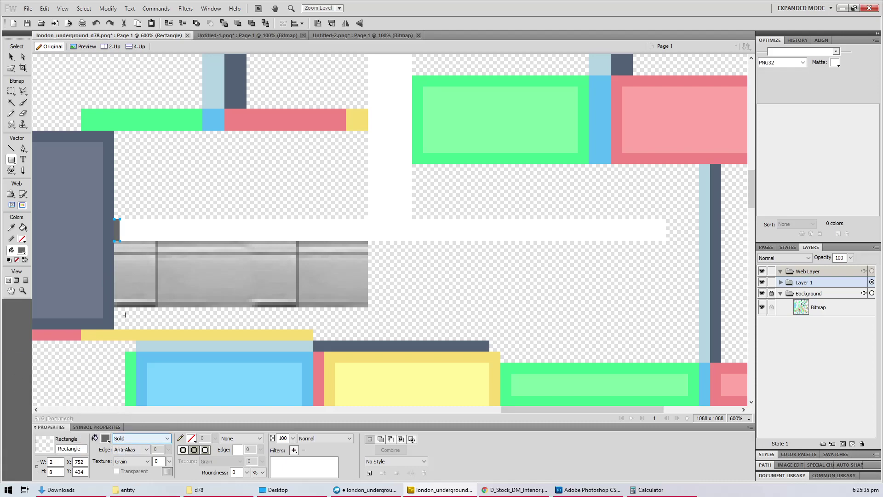
pyautogui.hotkey('ctrl', 's')
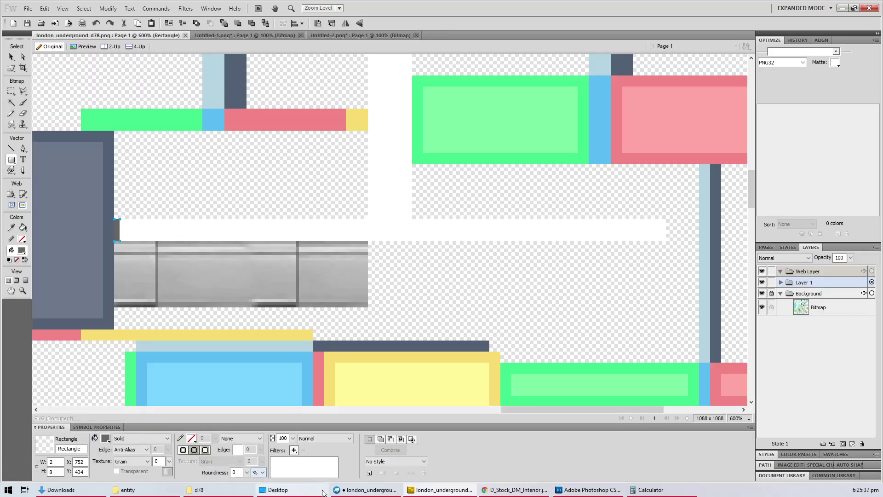
# Step: Check where the dark grey bar falls on the light cube in Blockbench, returning to Fireworks
pyautogui.click(364, 490)
pyautogui.scroll(-3, 496, 337)
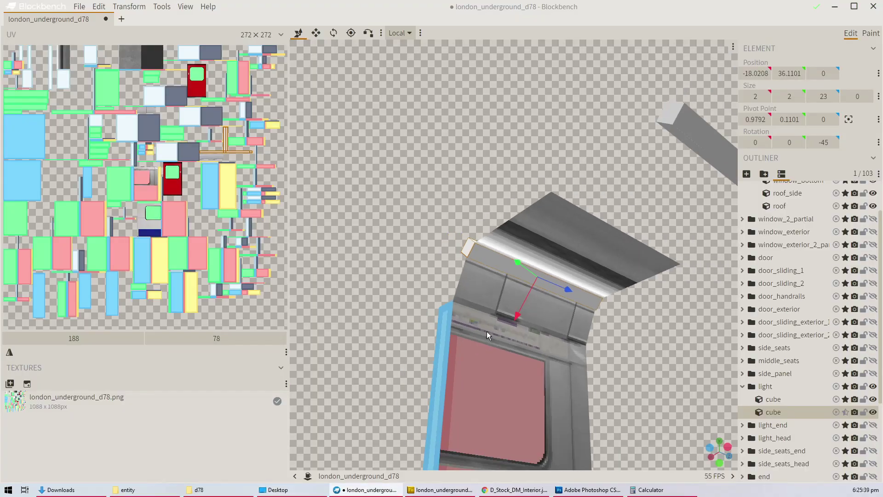
pyautogui.moveTo(526, 321); pyautogui.dragTo(413, 357)
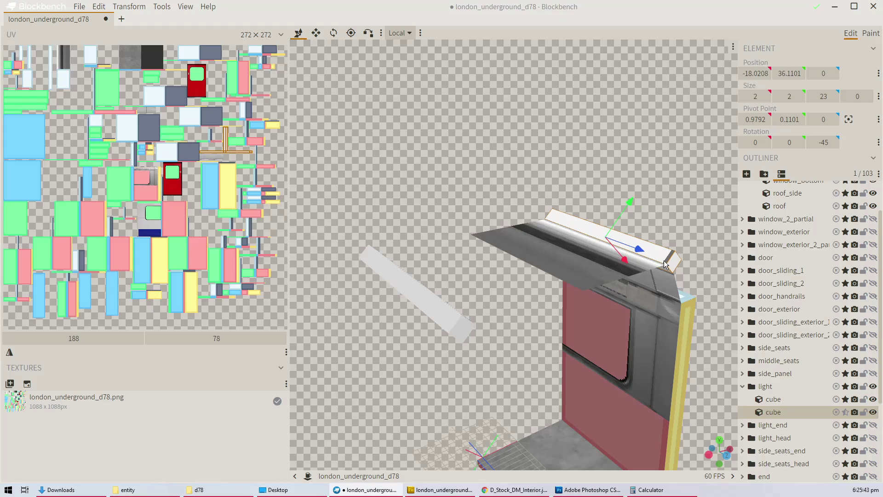
pyautogui.hotkey('alt', 'Tab')
# Step: Move the grey bar to X 842, Y 404 and nudge the white horizontal strip down to Y 405
pyautogui.press('v')
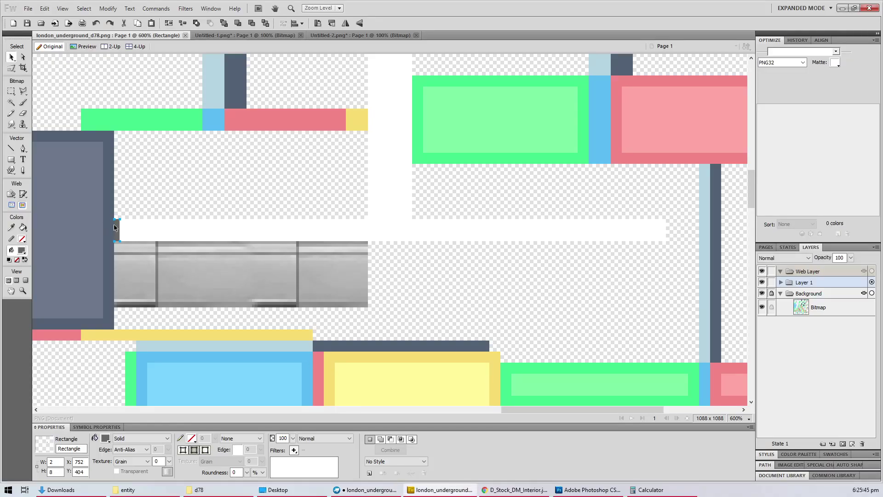
pyautogui.moveTo(114, 225); pyautogui.dragTo(364, 232)
pyautogui.click(429, 238)
pyautogui.press('Down')
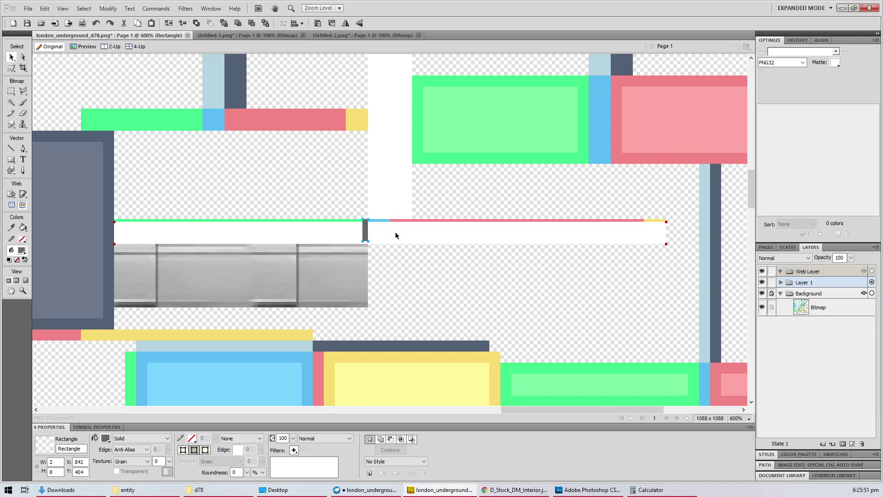
# Step: Draw a second 2 by 8 px grey bar at X 852, Y 404, save, and check the light cube in Blockbench
pyautogui.press('u')
pyautogui.moveTo(391, 220); pyautogui.dragTo(395, 240)
pyautogui.hotkey('ctrl', 's')
pyautogui.hotkey('alt', 'Tab')
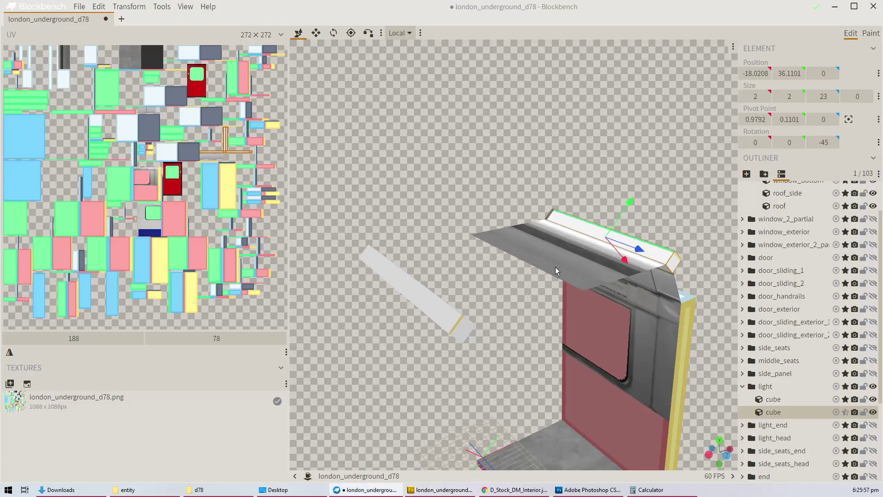
pyautogui.moveTo(641, 227); pyautogui.dragTo(423, 251)
pyautogui.hotkey('alt', 'Tab')
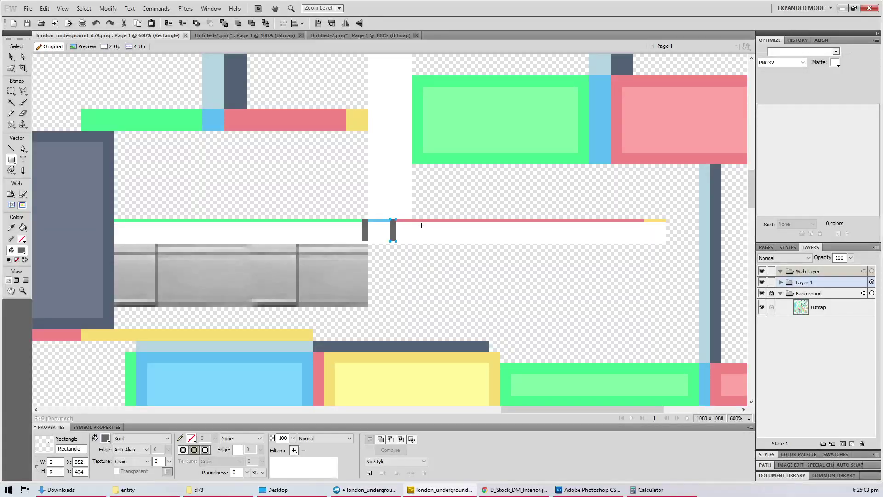
# Step: Draw a 16 by 2 px grey bar at X 844, Y 402 across the vertical strip, save, and check it in Blockbench
pyautogui.moveTo(369, 214); pyautogui.dragTo(412, 218)
pyautogui.hotkey('ctrl', 's')
pyautogui.hotkey('alt', 'Tab')
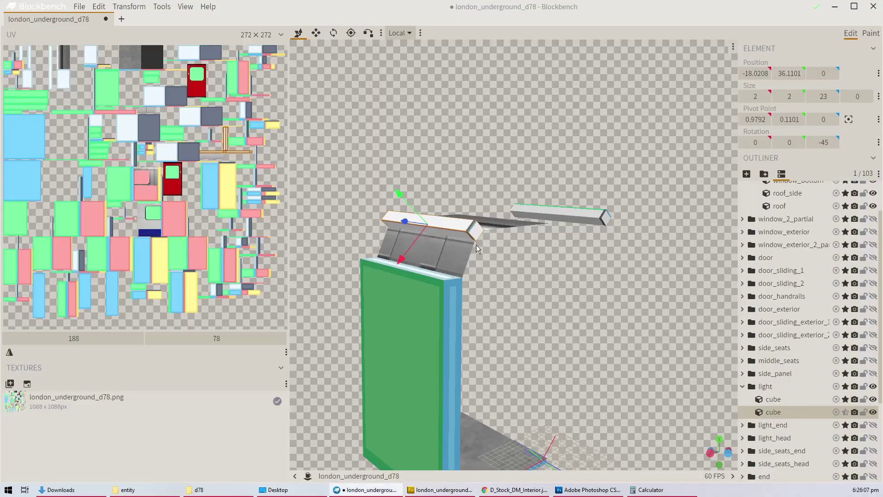
pyautogui.moveTo(476, 244); pyautogui.dragTo(342, 280)
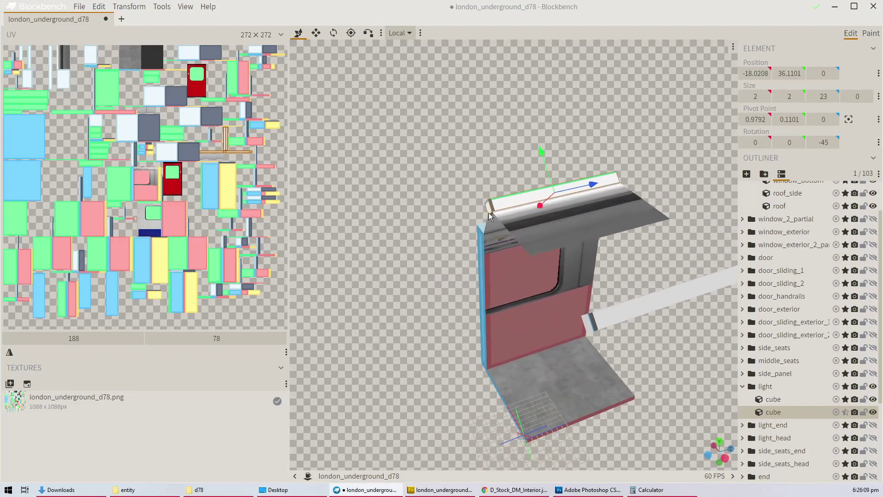
pyautogui.scroll(10, 500, 204)
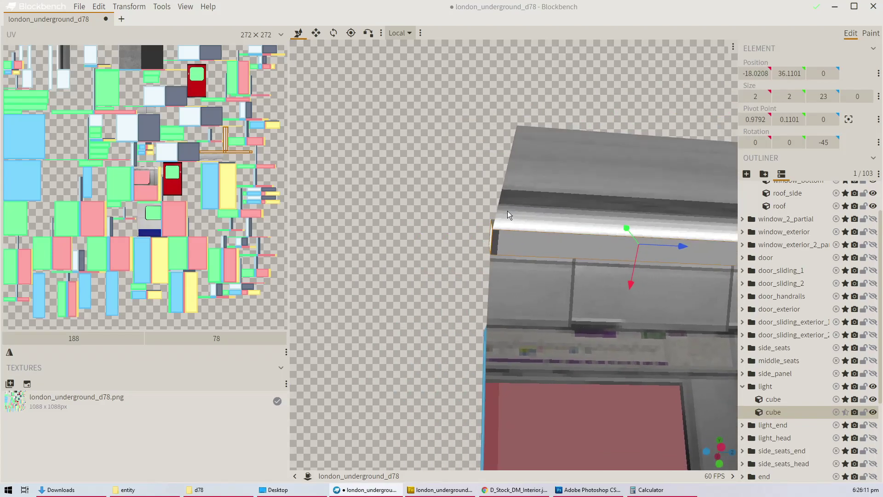
pyautogui.hotkey('alt', 'Tab')
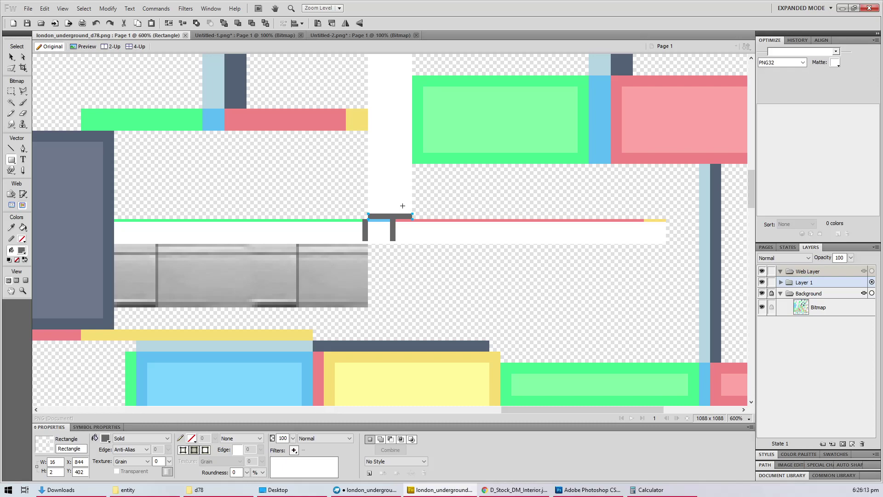
# Step: Review the last multiplication result in Calculator and return to the texture in Fireworks
pyautogui.press('v')
pyautogui.click(429, 235)
pyautogui.click(651, 489)
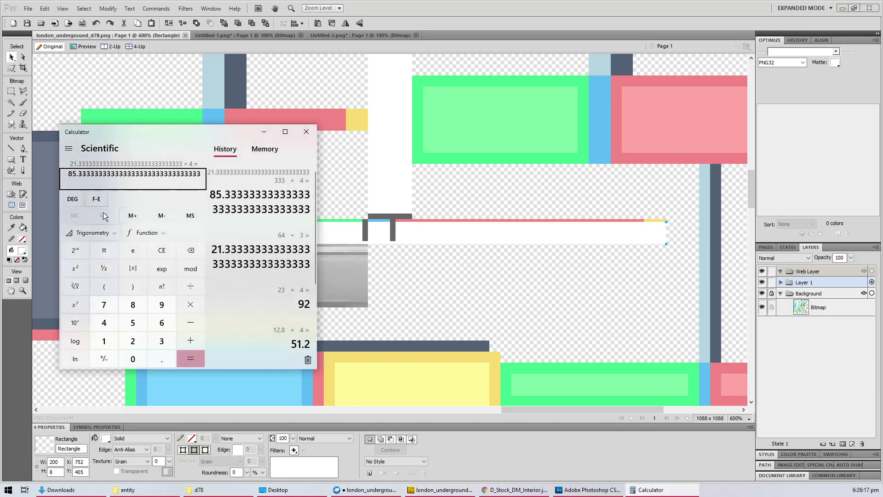
pyautogui.click(397, 9)
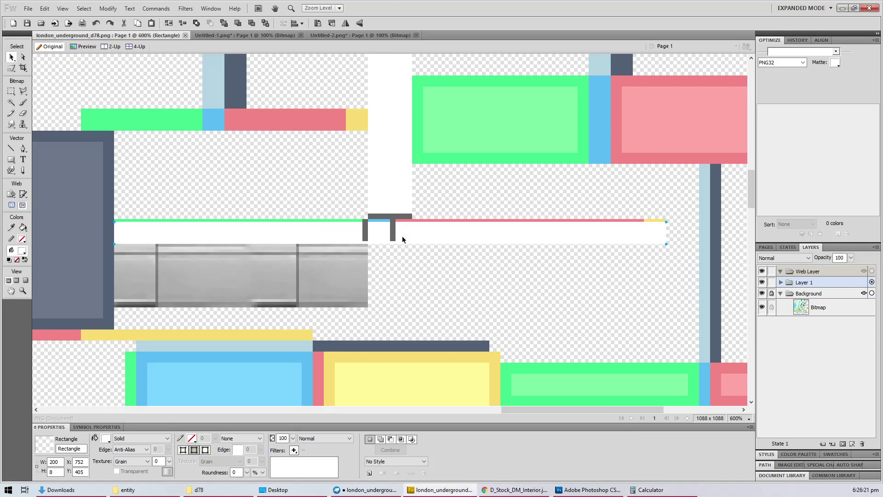
# Step: Draw a white guide rectangle below the horizontal strip, 85 px wide and 3 px high, and position it at X 852, Y 414
pyautogui.press('m')
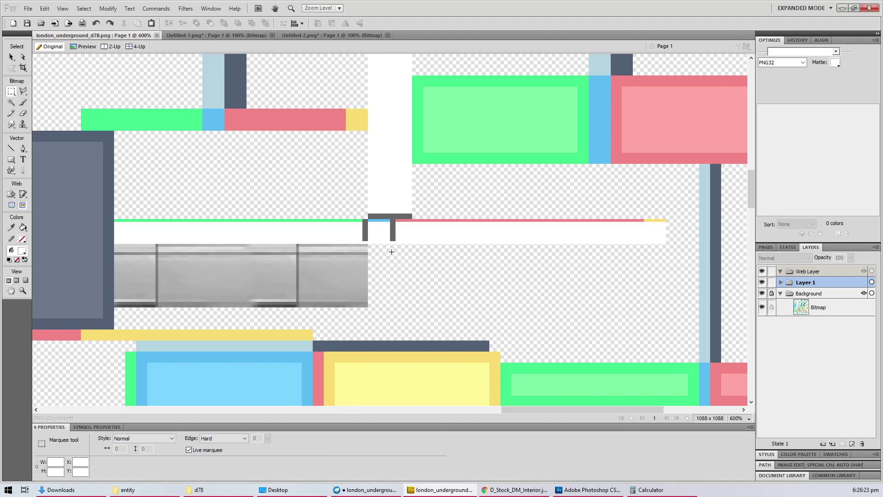
pyautogui.press('u')
pyautogui.moveTo(390, 243); pyautogui.dragTo(542, 252)
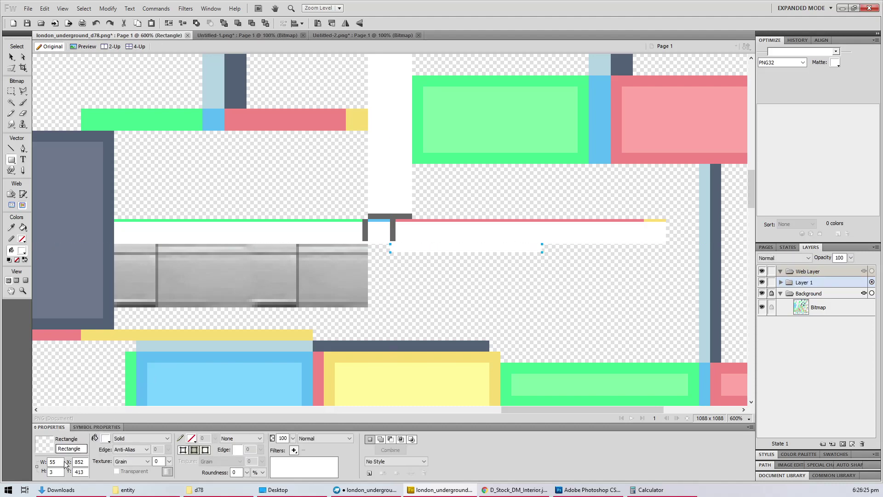
pyautogui.doubleClick(54, 462)
pyautogui.write('85')
pyautogui.press('Return')
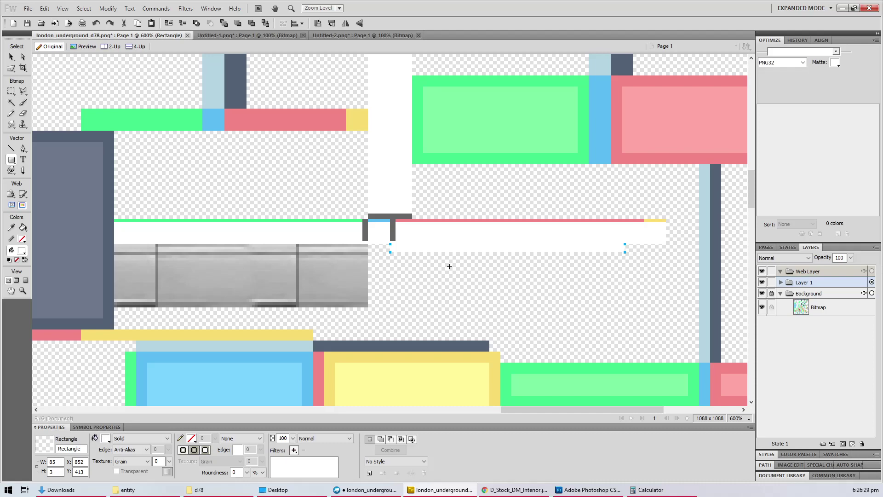
pyautogui.press('Right')
pyautogui.press('Down')
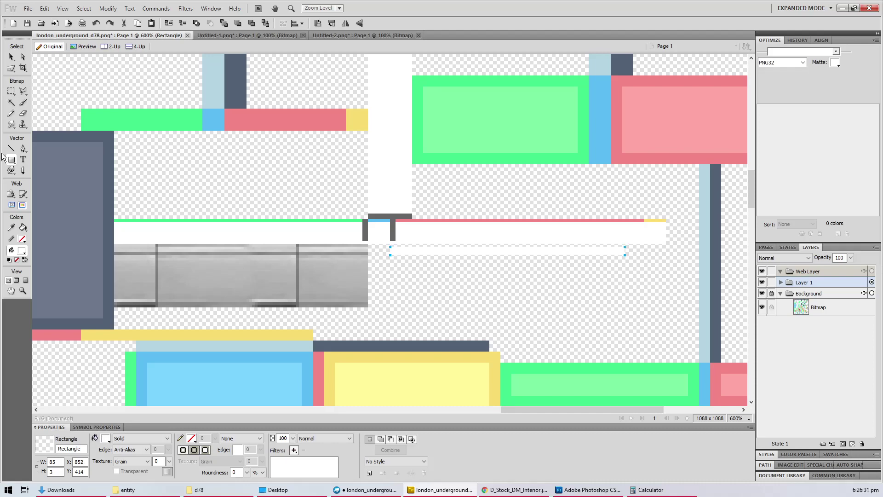
# Step: Draw a 2 by 8 px grey bar on the horizontal strip at X 935, Y 404, aligned with the guide's right end
pyautogui.press('v')
pyautogui.click(395, 235)
pyautogui.press('u')
pyautogui.moveTo(624, 241); pyautogui.dragTo(619, 220)
# Step: Move the guide to X 759, Y 413 and draw a matching 2 by 8 px grey bar above its left end
pyautogui.press('v')
pyautogui.moveTo(423, 256); pyautogui.dragTo(176, 253)
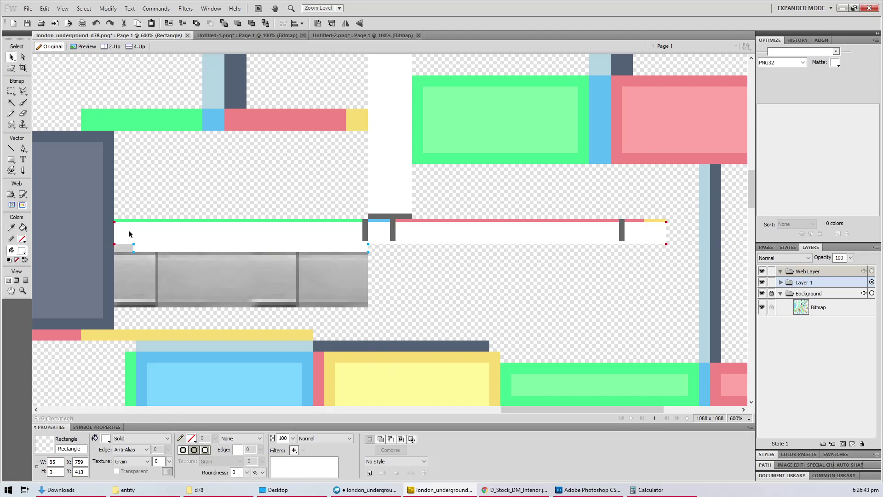
pyautogui.press('u')
pyautogui.moveTo(133, 240); pyautogui.dragTo(138, 220)
pyautogui.click(106, 438)
pyautogui.click(367, 232)
pyautogui.click(11, 57)
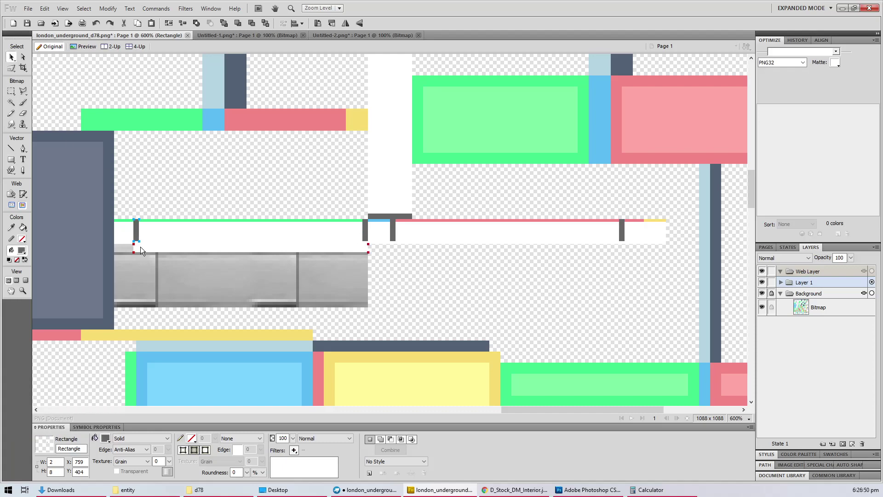
pyautogui.click(430, 257)
# Step: Widen the leftmost grey bar to 4 px and shift it 2 px to the left
pyautogui.moveTo(509, 486)
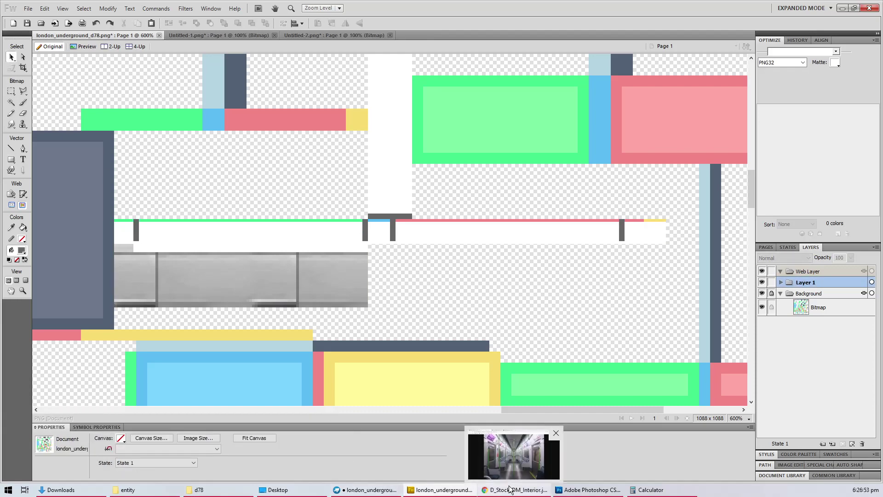
pyautogui.moveTo(509, 452)
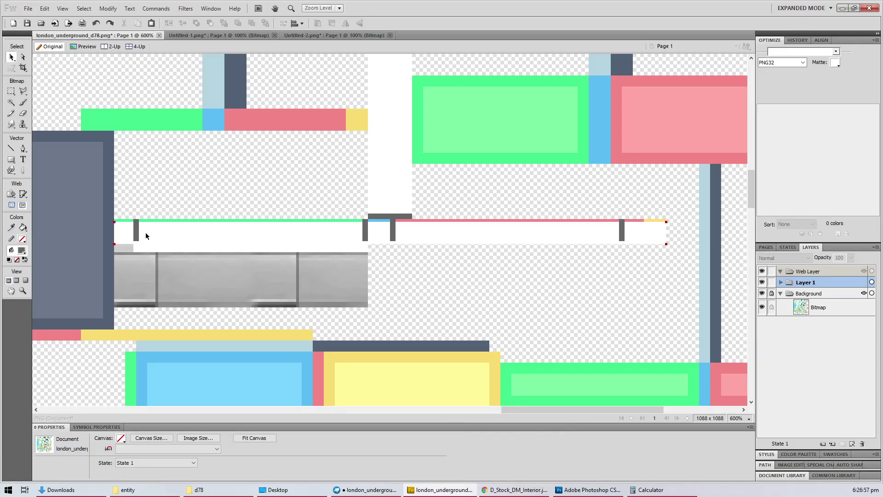
pyautogui.click(139, 234)
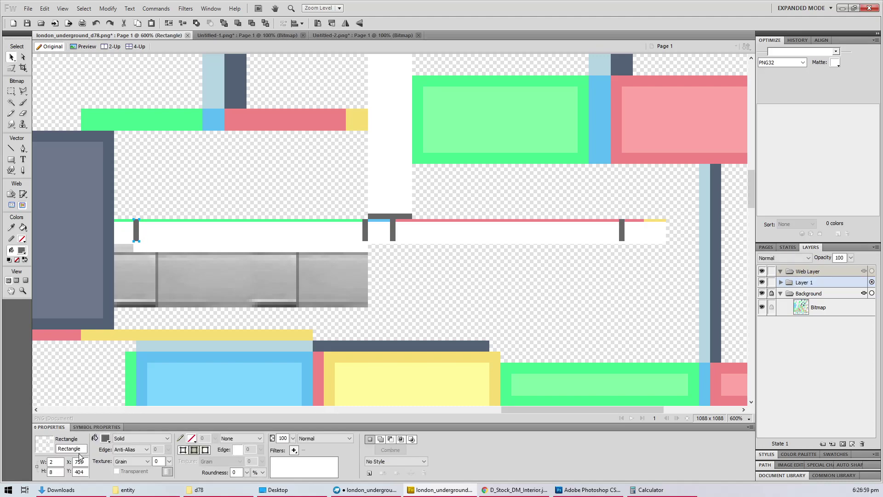
pyautogui.doubleClick(55, 462)
pyautogui.write('4')
pyautogui.press('Return')
pyautogui.press('Left')
pyautogui.press('Left')
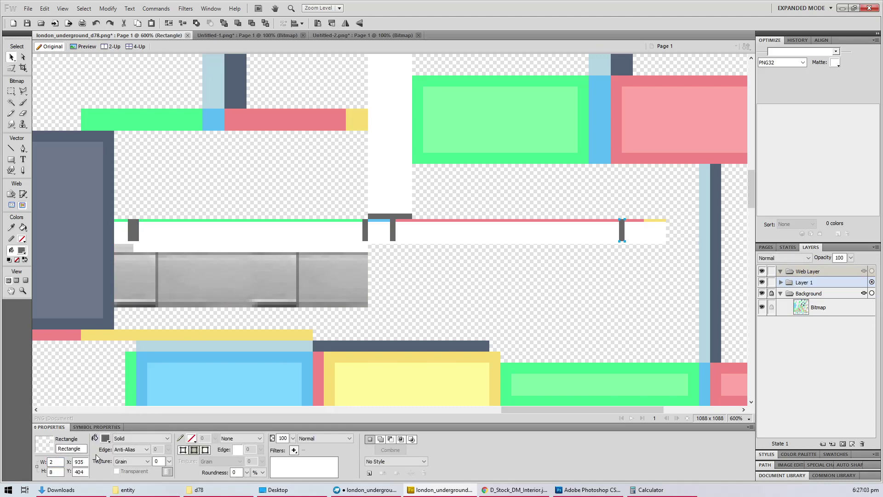
# Step: Set the width of the rightmost grey bar at X 935 to 4 px
pyautogui.doubleClick(59, 462)
pyautogui.write('4')
pyautogui.press('Return')
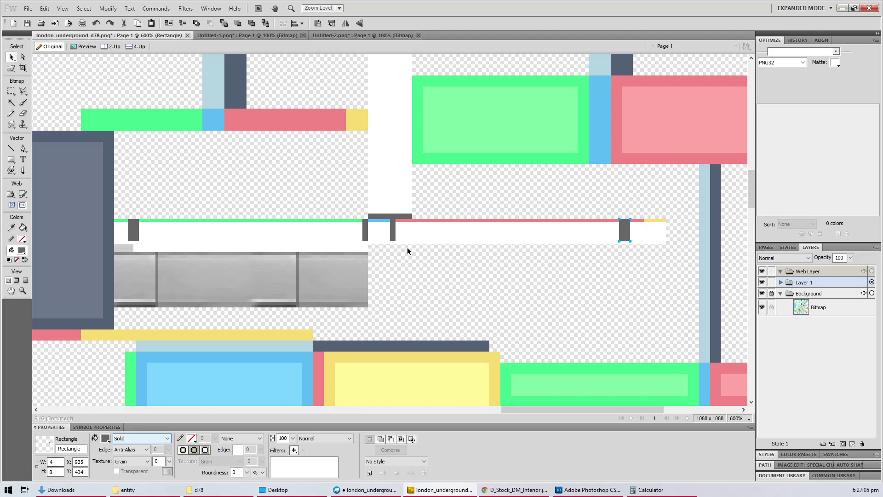
# Step: Delete the small spacing guide below the horizontal strip's left end and save the texture
pyautogui.click(326, 248)
pyautogui.press('Delete')
pyautogui.hotkey('ctrl', 's')
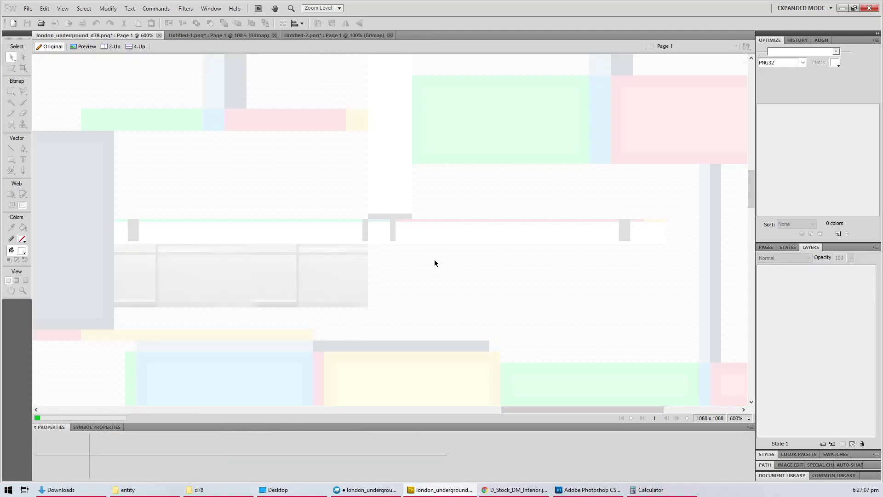
# Step: Switch to Blockbench and examine the light cube's dark dividers on the model from several angles
pyautogui.hotkey('alt', 'Tab')
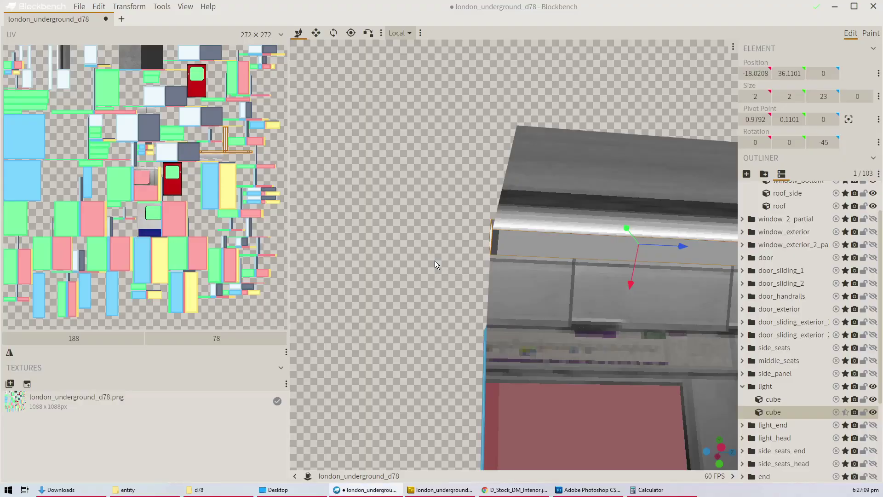
pyautogui.scroll(1, 423, 261)
pyautogui.scroll(-10, 409, 266)
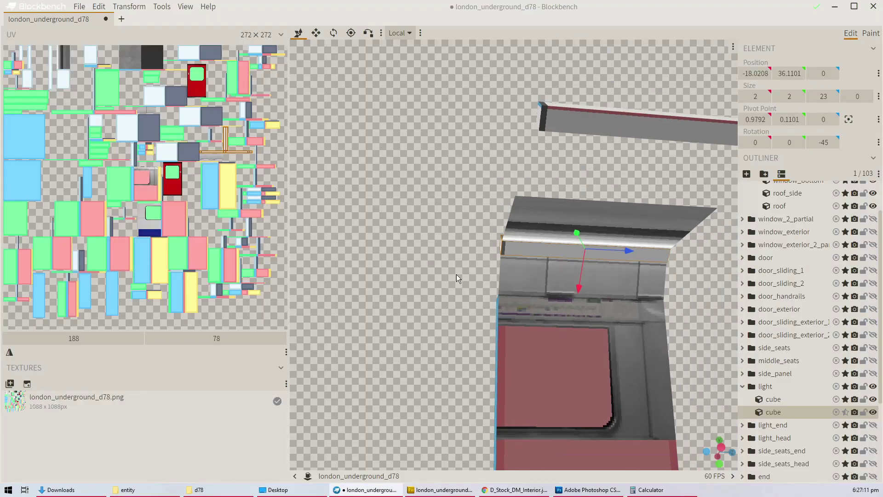
pyautogui.moveTo(456, 274); pyautogui.dragTo(457, 203)
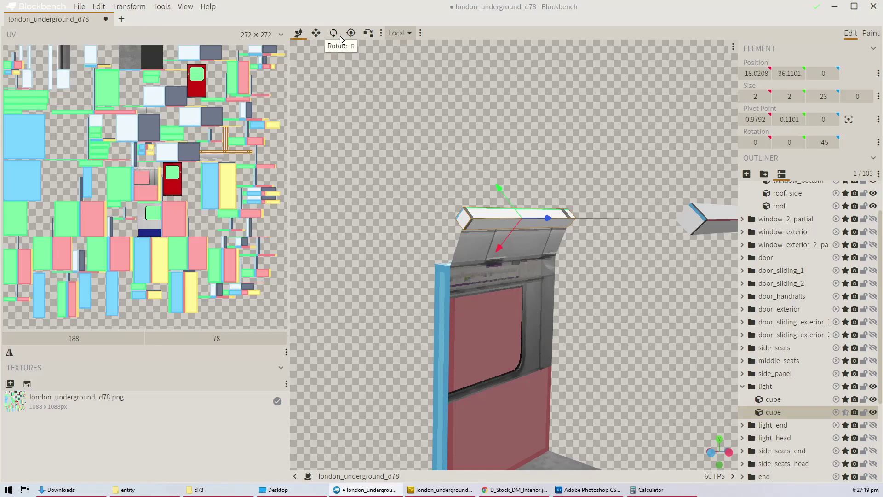
pyautogui.moveTo(539, 208); pyautogui.dragTo(661, 303)
pyautogui.scroll(3, 642, 267)
pyautogui.moveTo(642, 267); pyautogui.dragTo(542, 279)
# Step: Return to the texture in Fireworks and move the 200 by 8 px white strip up to Y 404
pyautogui.hotkey('alt', 'Tab')
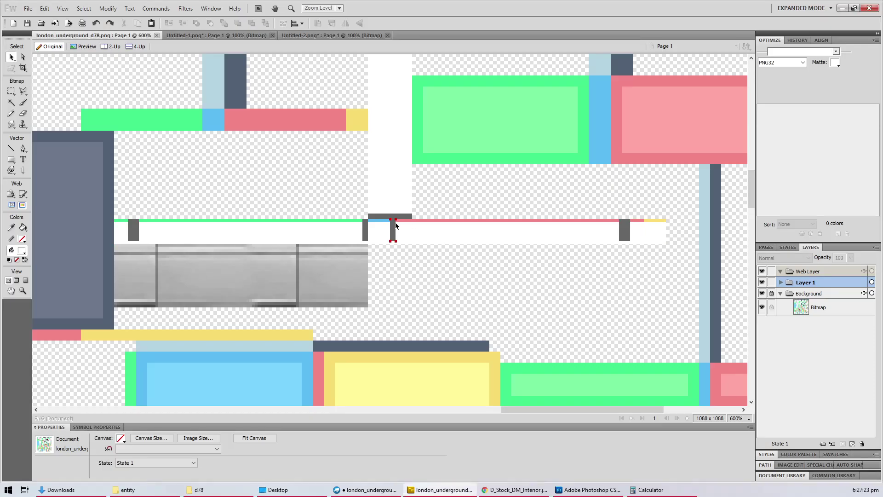
pyautogui.click(438, 237)
pyautogui.press('Up')
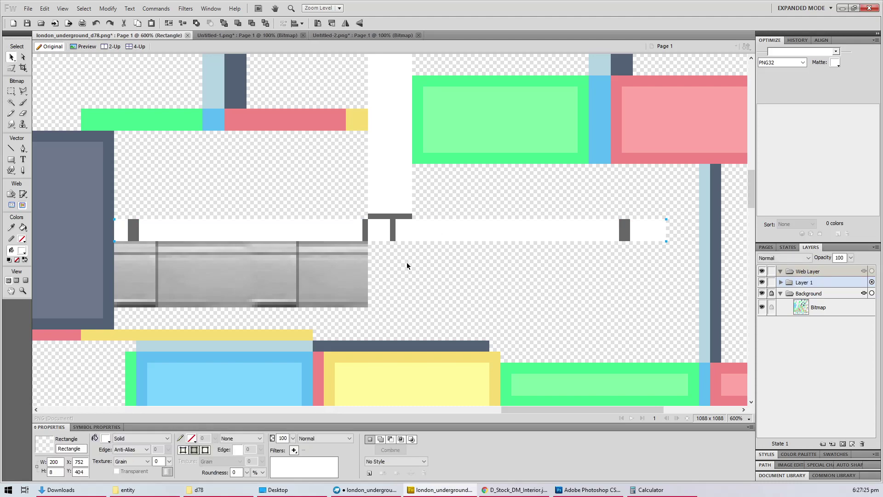
# Step: Draw a grey guide beside the vertical white strip, set its height to 85 px and place it at X 832, Y 319
pyautogui.scroll(3, 405, 268)
pyautogui.click(383, 312)
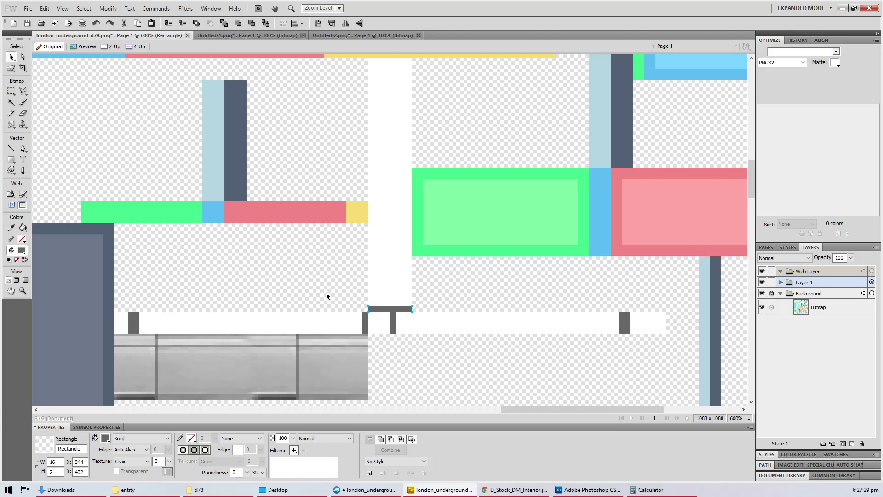
pyautogui.press('u')
pyautogui.moveTo(336, 311); pyautogui.dragTo(366, 110)
pyautogui.write('85')
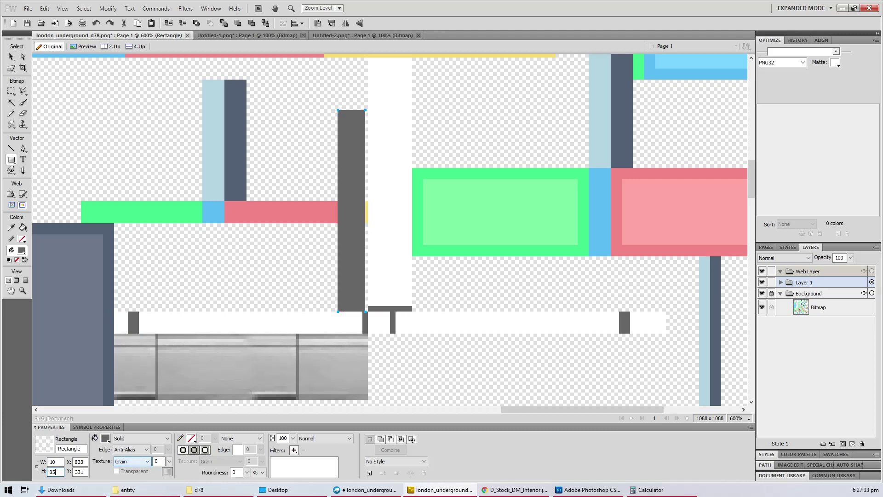
pyautogui.press('Return')
pyautogui.press('v')
pyautogui.moveTo(354, 317); pyautogui.dragTo(353, 281)
pyautogui.scroll(4, 392, 285)
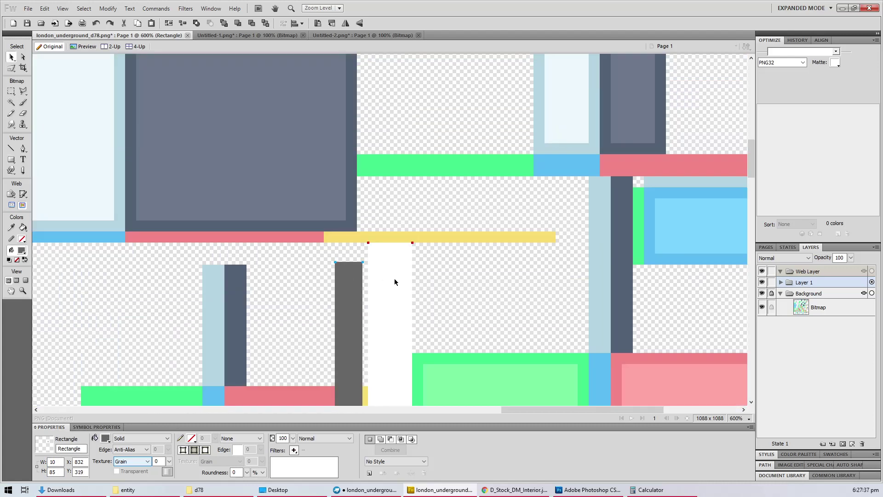
# Step: Draw a 16 by 4 px grey bar across the vertical white strip at X 844, centred on the guide's upper end
pyautogui.press('u')
pyautogui.moveTo(369, 258); pyautogui.dragTo(413, 267)
pyautogui.press('Down')
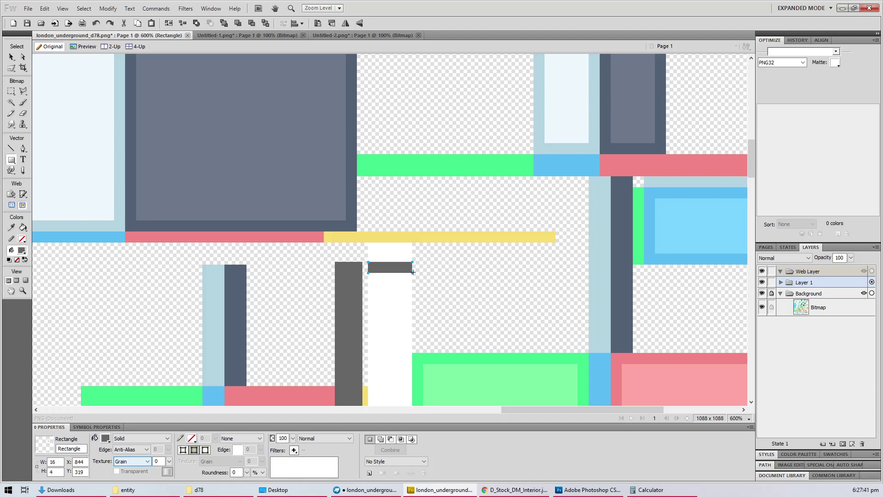
pyautogui.press('Up')
pyautogui.press('Up')
# Step: Delete the 85 px high guide and save the texture
pyautogui.press('v')
pyautogui.press('Delete')
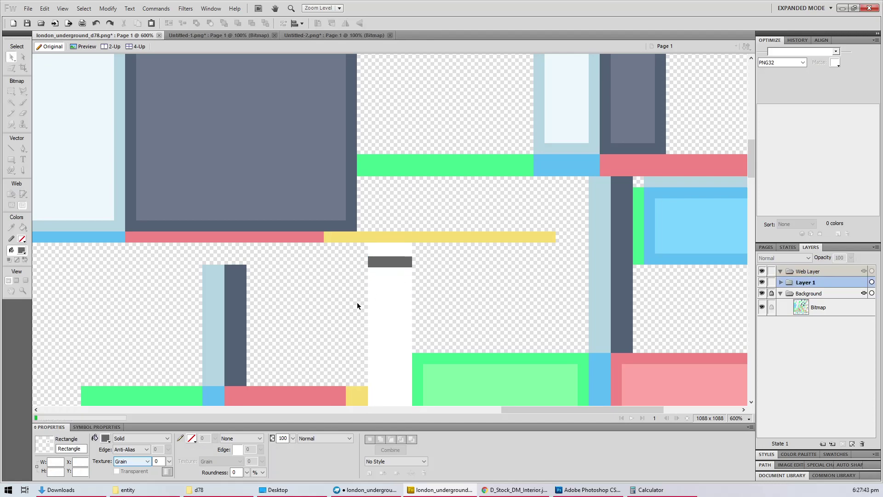
pyautogui.hotkey('ctrl', 's')
# Step: Switch to Blockbench and check the added divider at the far end of the light
pyautogui.hotkey('alt', 'Tab')
pyautogui.moveTo(414, 299); pyautogui.dragTo(534, 338)
pyautogui.scroll(3, 519, 327)
pyautogui.moveTo(536, 338); pyautogui.dragTo(575, 339)
# Step: Select the door group and look over the window section and light from a lower and wider view
pyautogui.click(878, 260)
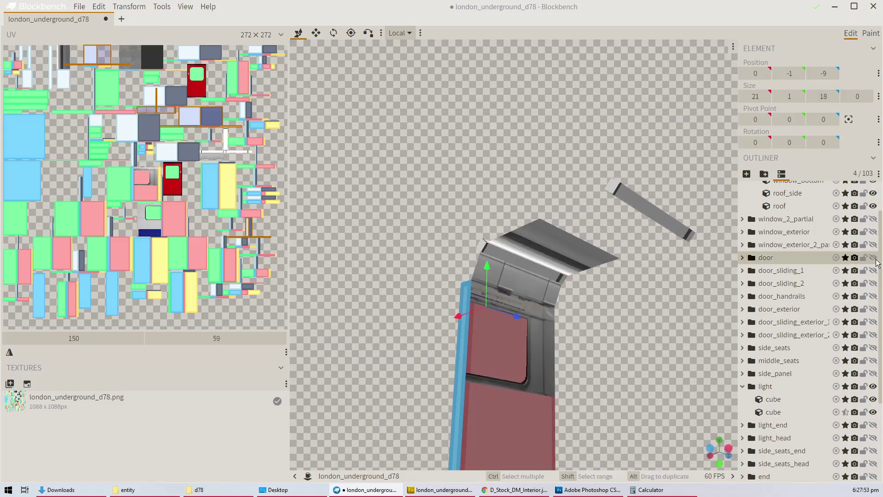
pyautogui.scroll(-1, 846, 364)
pyautogui.scroll(-1, 852, 357)
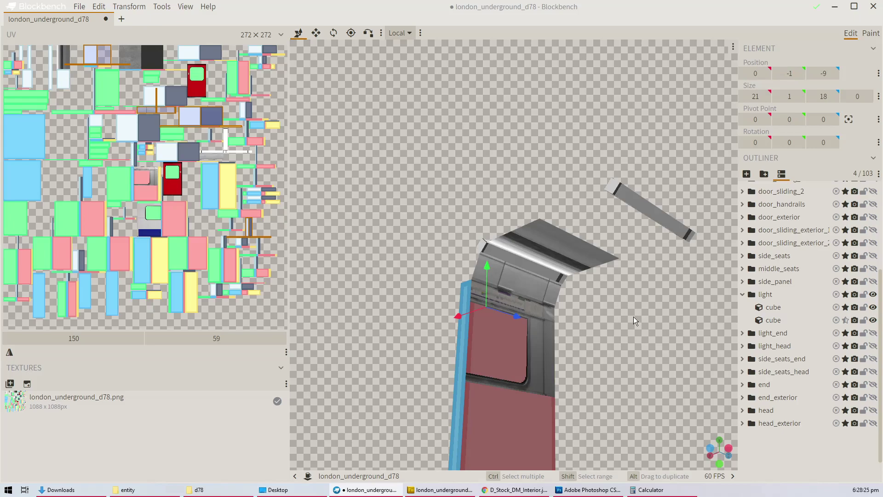
pyautogui.moveTo(633, 317); pyautogui.dragTo(533, 174)
pyautogui.scroll(5, 798, 261)
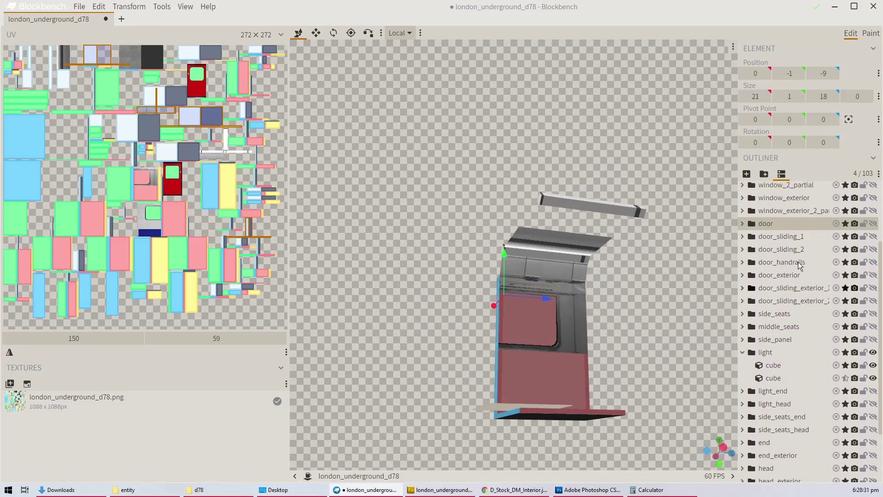
pyautogui.scroll(1, 731, 206)
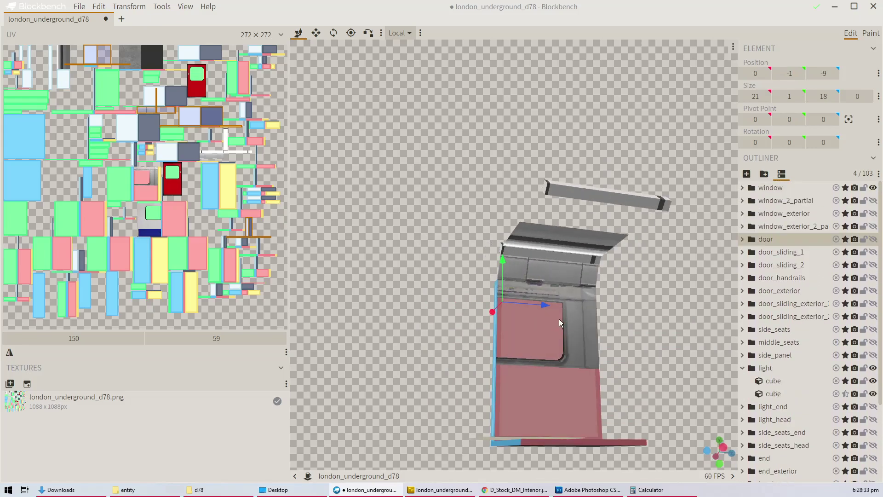
pyautogui.scroll(-3, 559, 318)
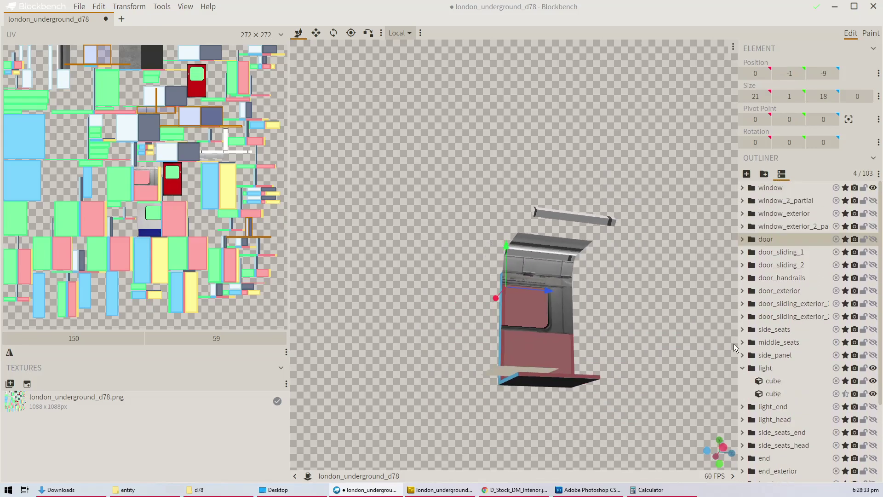
# Step: Collapse the light group, hide the light and window groups, and briefly preview the window_2_partial group
pyautogui.click(742, 367)
pyautogui.click(871, 368)
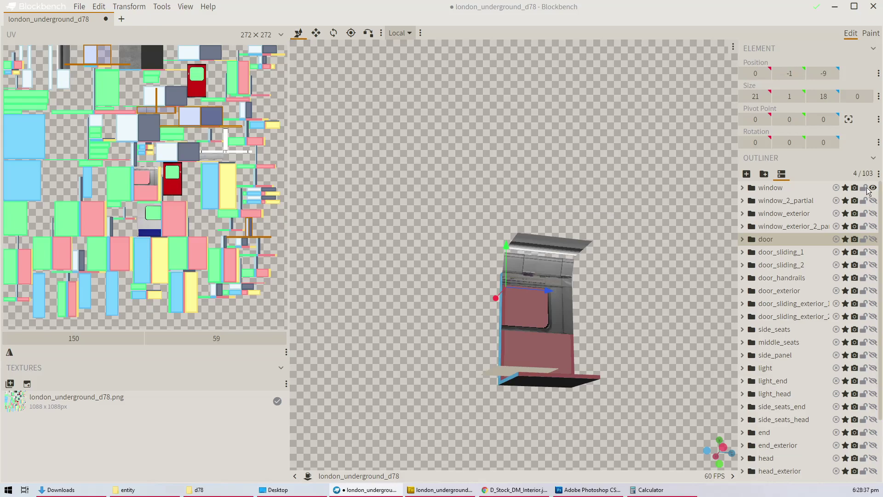
pyautogui.click(873, 188)
pyautogui.click(873, 200)
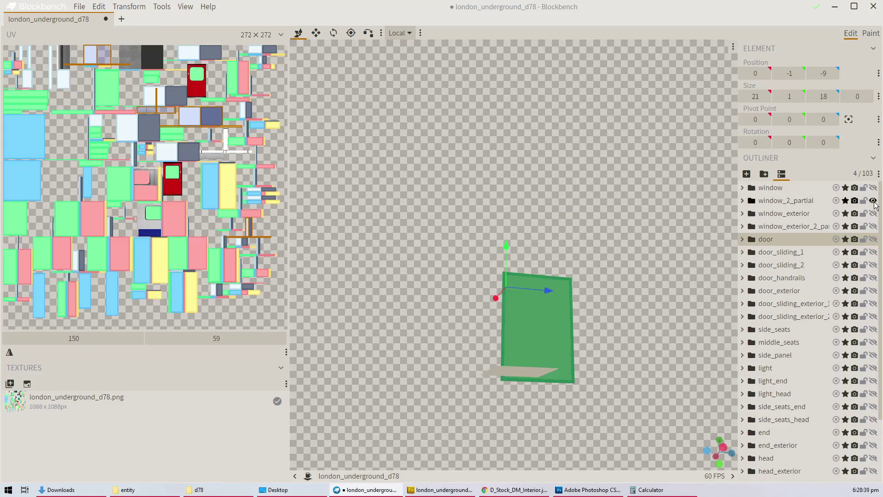
pyautogui.click(874, 201)
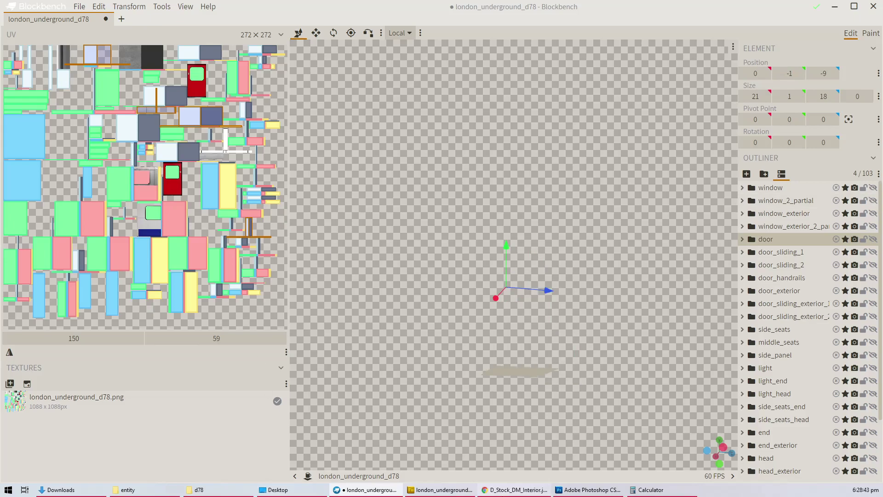
# Step: Switch to Chrome to view the D_Stock_DM_Interior.jpg photo, and preview the open image folders for further references
pyautogui.click(515, 490)
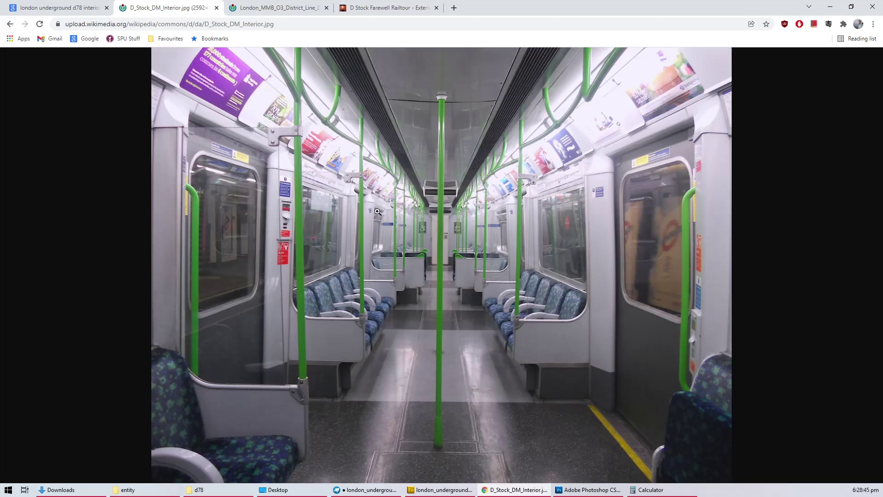
pyautogui.click(294, 491)
pyautogui.moveTo(217, 490)
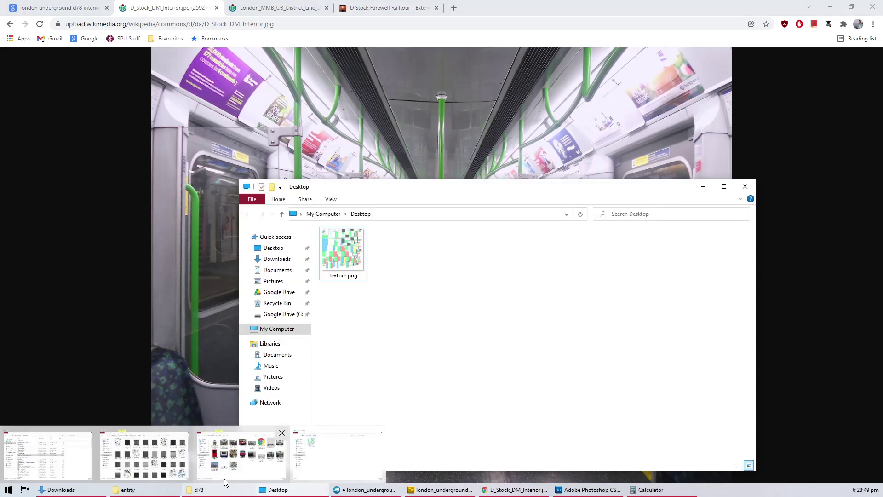
pyautogui.moveTo(225, 473)
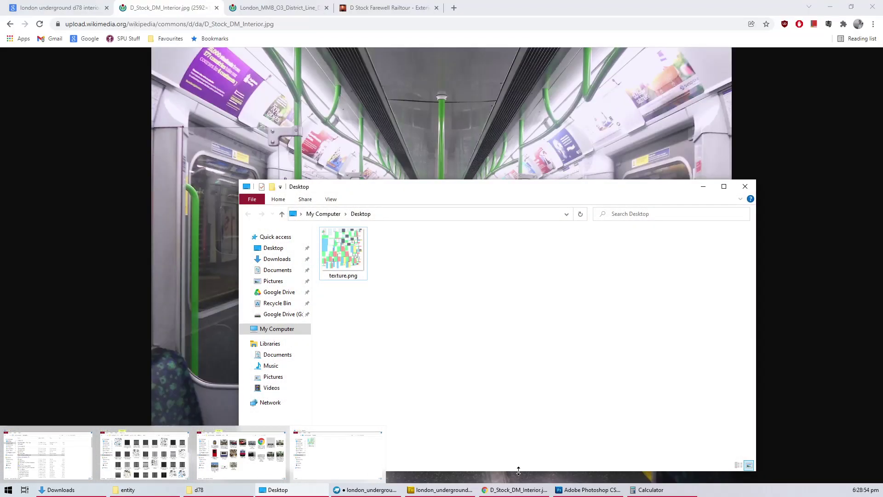
pyautogui.click(515, 489)
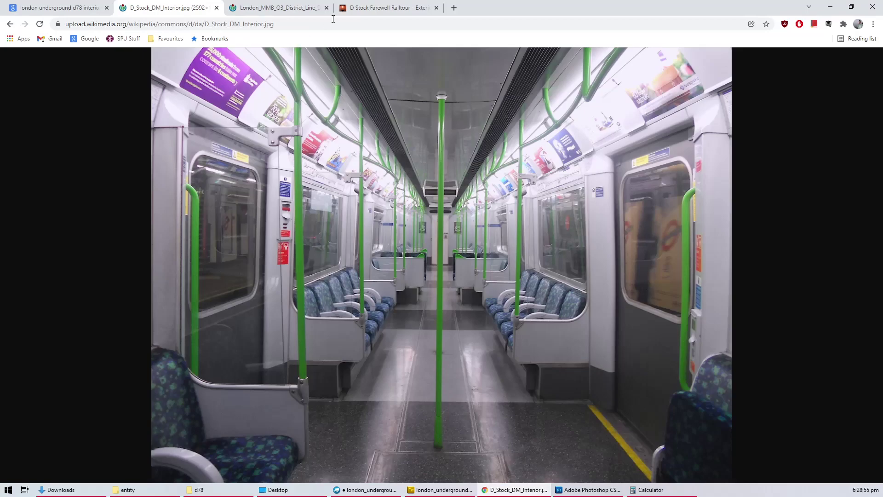
# Step: Look through the D78 Stock Farewell Railtour exterior photographs page for usable train window and body references
pyautogui.click(352, 12)
pyautogui.scroll(20, 532, 263)
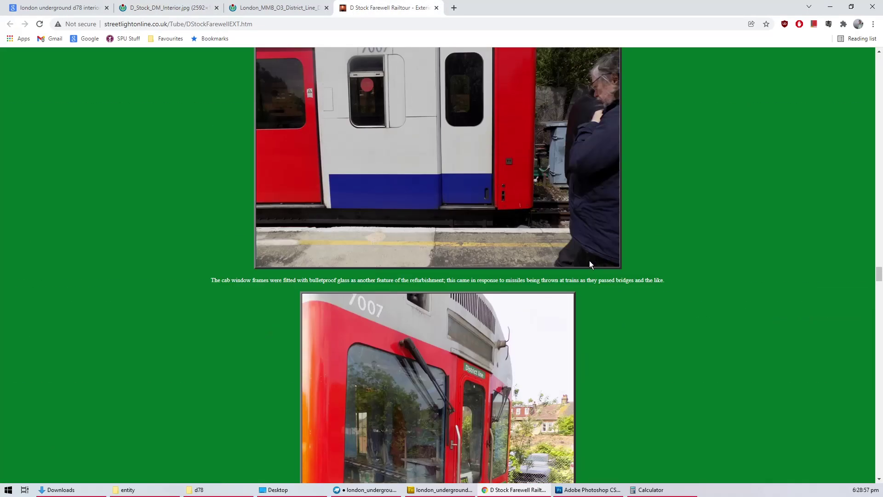
pyautogui.scroll(20, 622, 289)
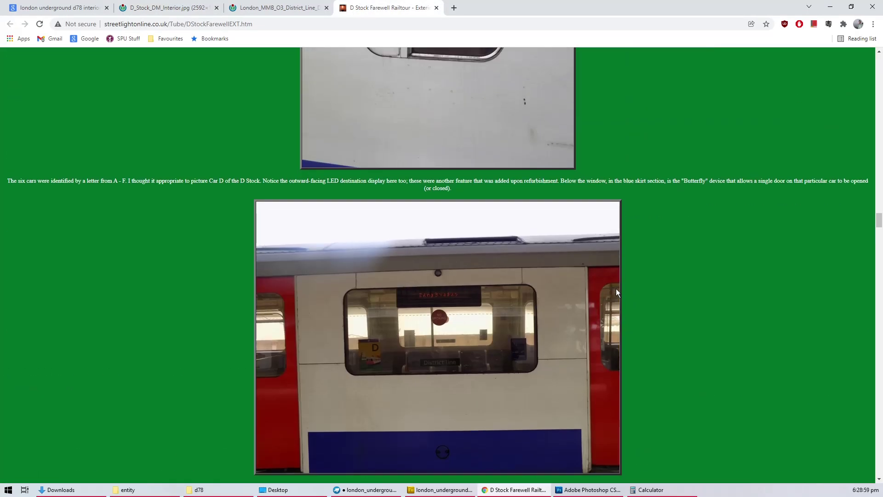
pyautogui.scroll(20, 615, 289)
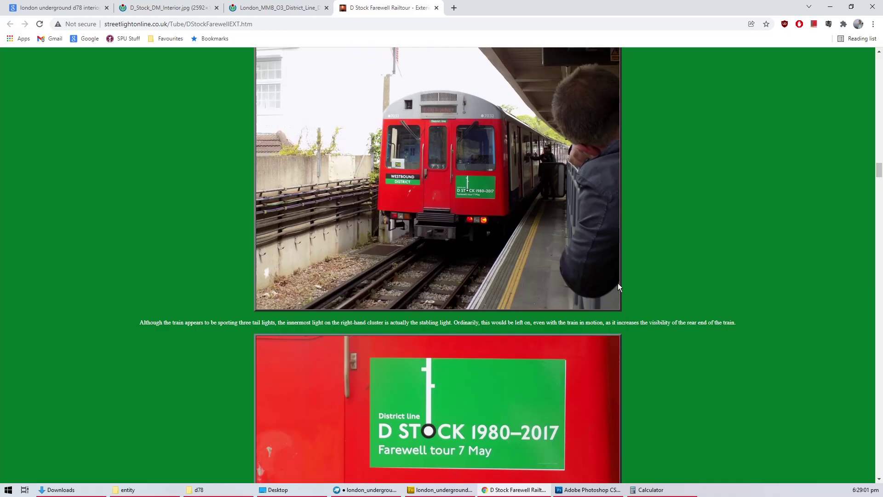
pyautogui.scroll(20, 598, 293)
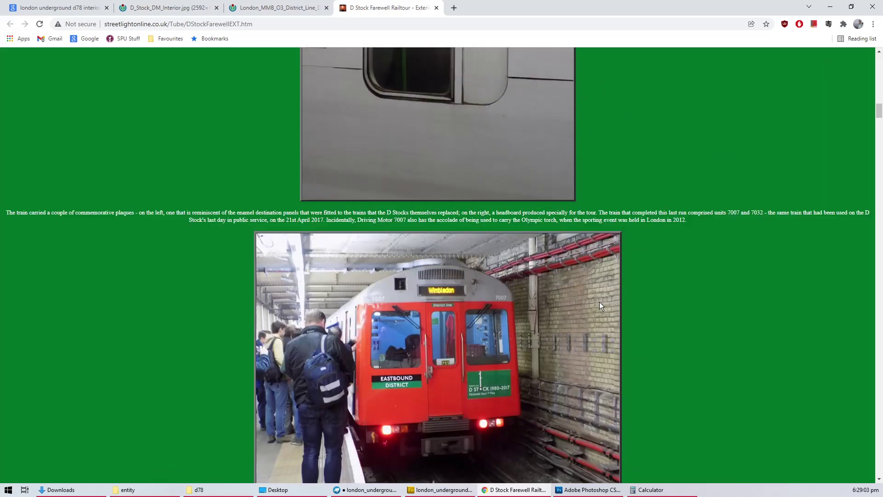
pyautogui.scroll(15, 599, 290)
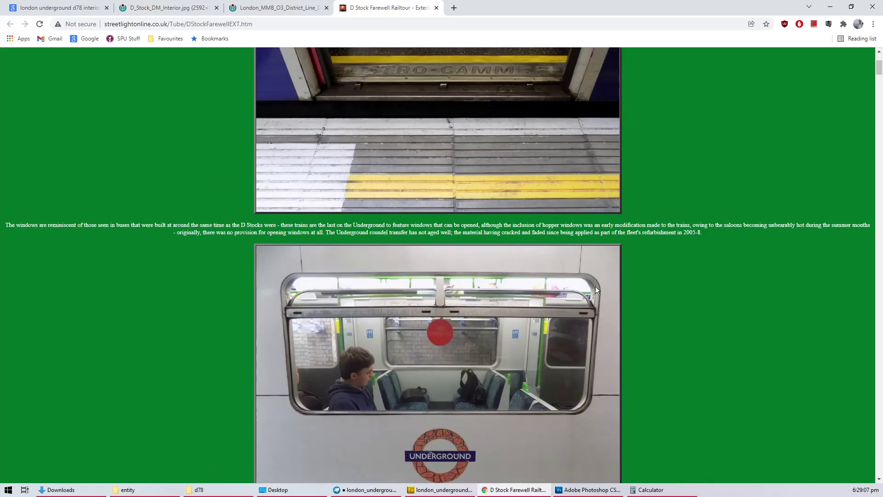
pyautogui.scroll(4, 602, 306)
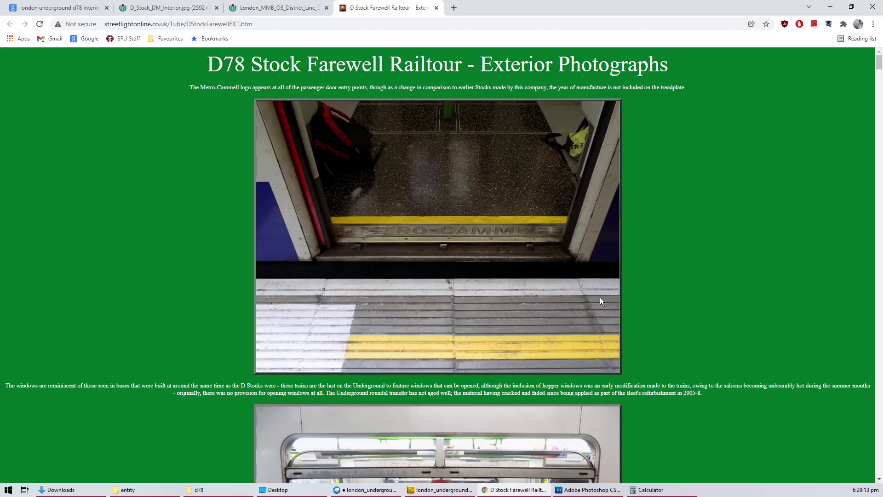
pyautogui.scroll(-15, 600, 297)
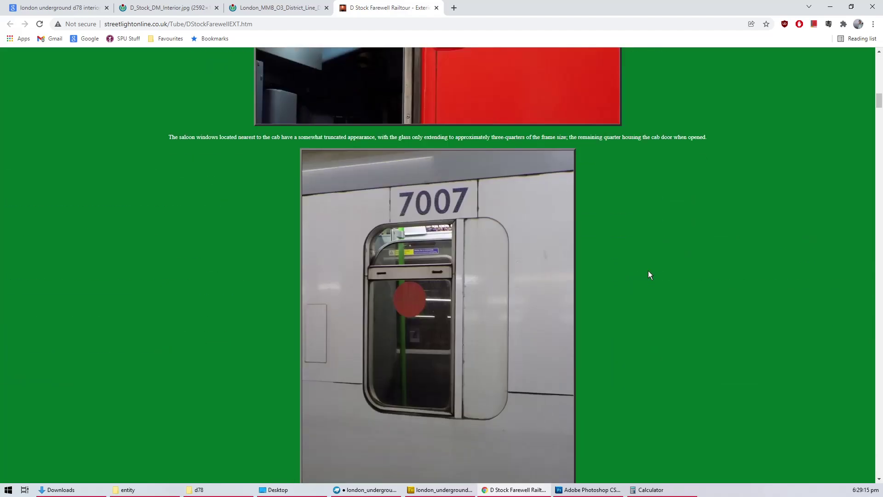
pyautogui.scroll(-20, 646, 274)
pyautogui.scroll(17, 644, 273)
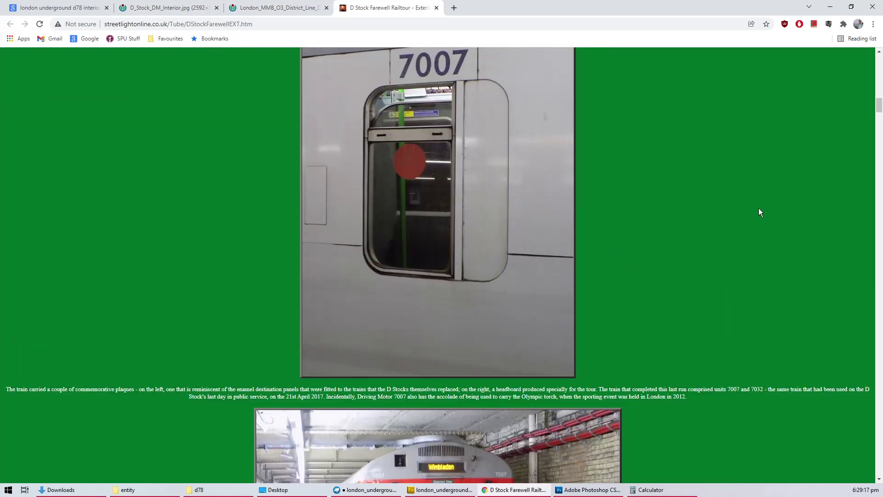
pyautogui.scroll(-20, 861, 233)
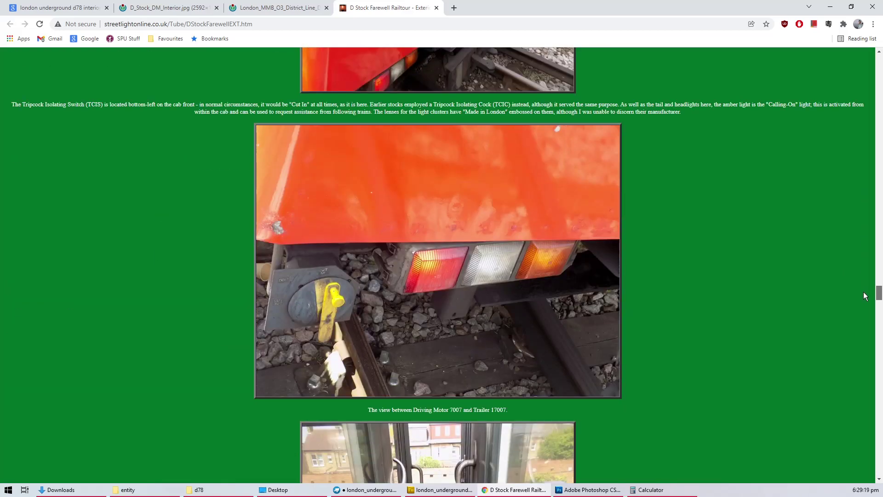
pyautogui.moveTo(863, 292); pyautogui.dragTo(878, 76)
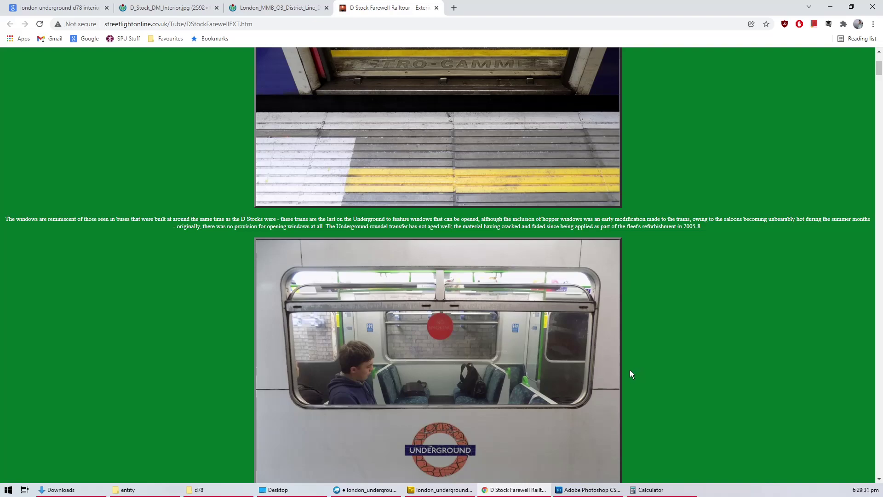
# Step: Inspect the page's HTML and select the table cell that holds the open window photo above the Underground roundel
pyautogui.press('F12')
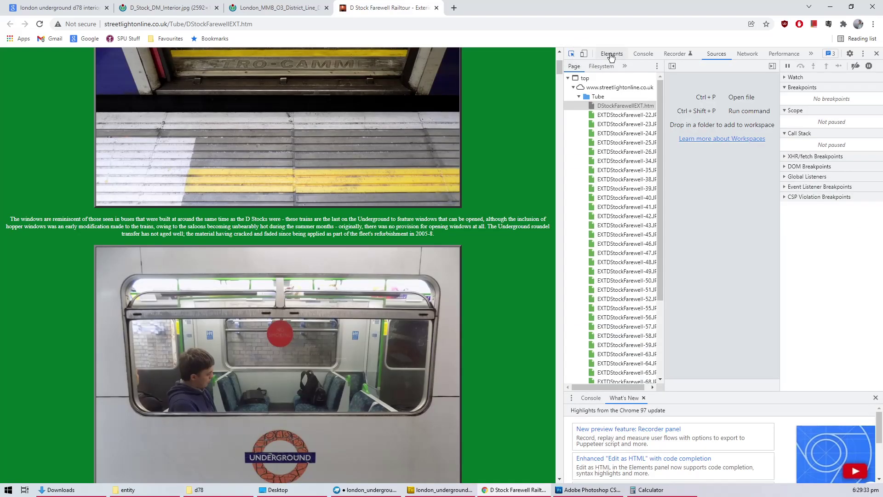
pyautogui.click(611, 53)
pyautogui.click(339, 320)
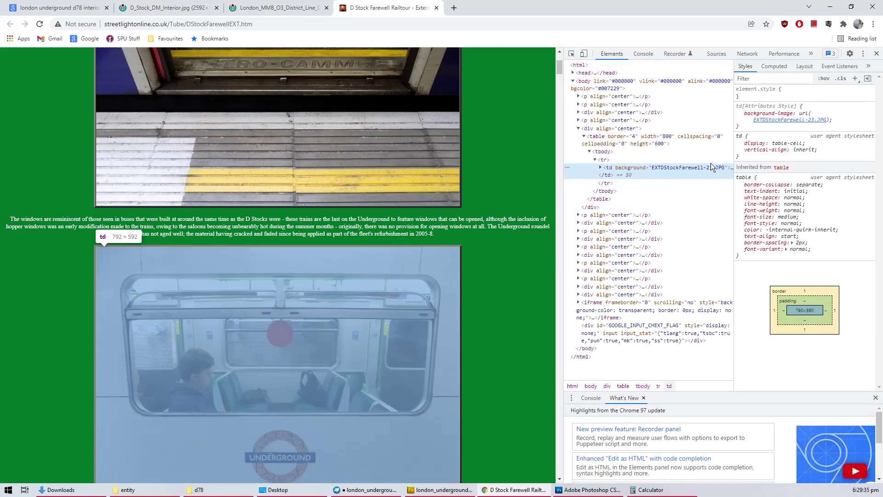
# Step: Open the cell's background photo EXTDStockFarewell-23.JPG in its own browser tab and save it into the d78 folder
pyautogui.rightClick(771, 119)
pyautogui.click(785, 136)
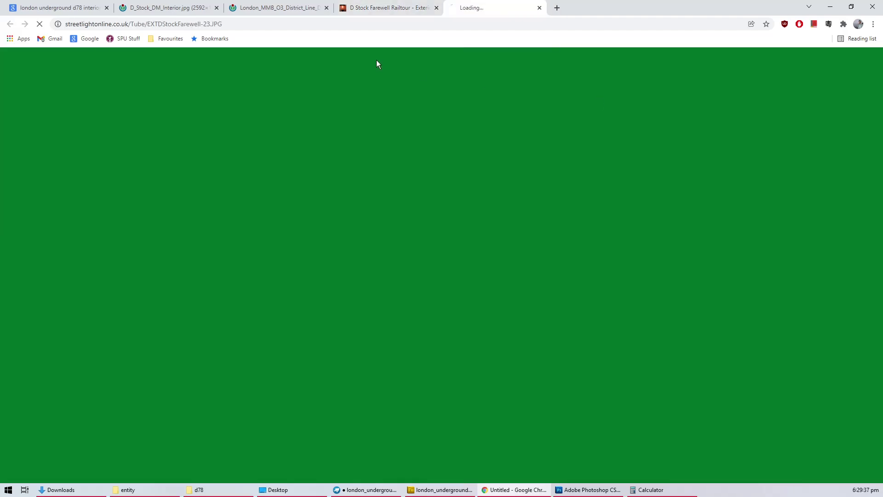
pyautogui.moveTo(432, 302); pyautogui.dragTo(550, 396)
# Step: Switch to Photoshop and open EXTDStockFarewell-23.jpg from the d78 folder
pyautogui.click(587, 489)
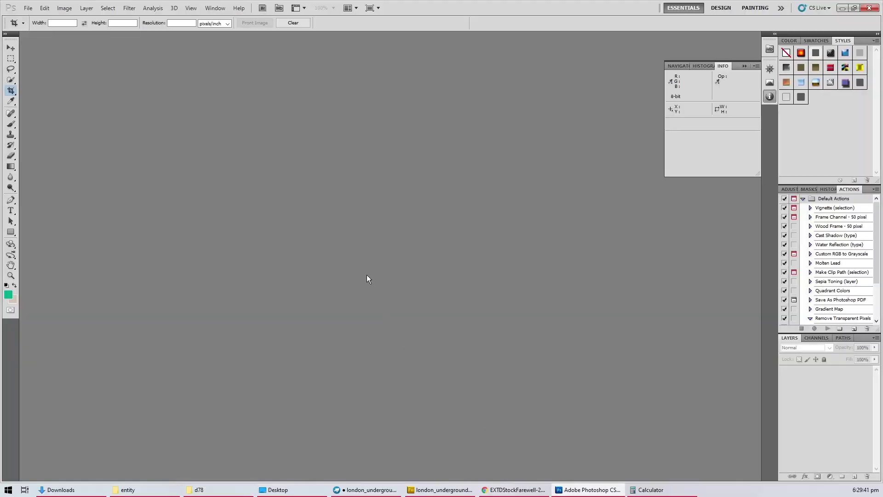
pyautogui.click(198, 489)
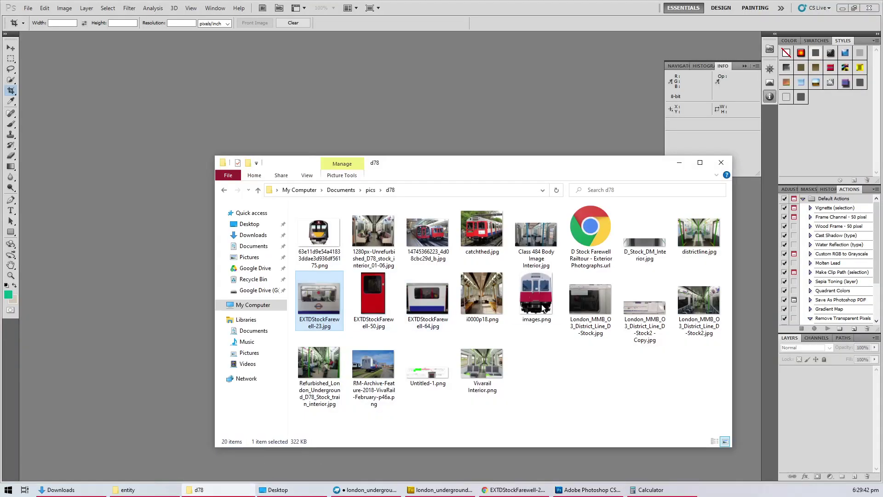
pyautogui.doubleClick(313, 298)
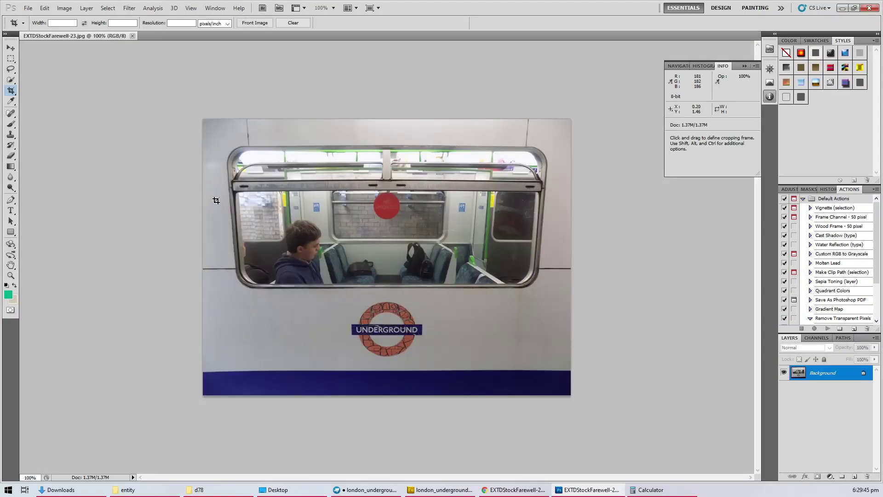
# Step: Draw a crop frame about 6.40 wide by 1.43 high over the upper hopper section of the train window
pyautogui.moveTo(216, 200); pyautogui.dragTo(566, 118)
pyautogui.hotkey('ctrl', '+')
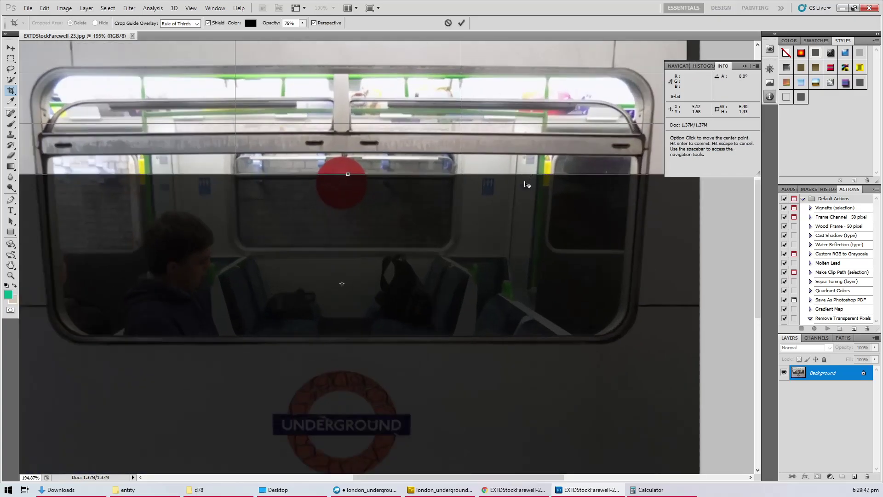
pyautogui.keyDown('alt'); pyautogui.scroll(1, 525, 184); pyautogui.keyUp('alt')
pyautogui.keyDown('alt'); pyautogui.scroll(-6, 452, 208); pyautogui.keyUp('alt')
pyautogui.keyDown('alt'); pyautogui.scroll(4, 163, 154); pyautogui.keyUp('alt')
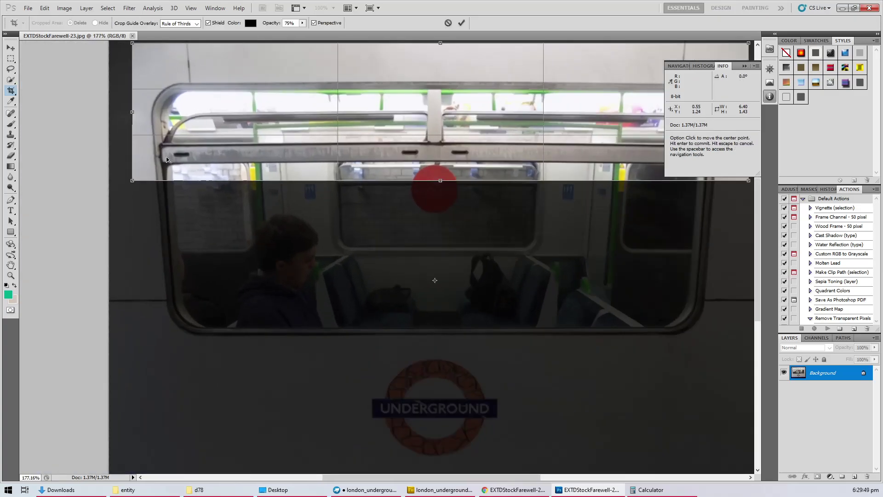
pyautogui.keyDown('alt'); pyautogui.scroll(-1, 166, 159); pyautogui.keyUp('alt')
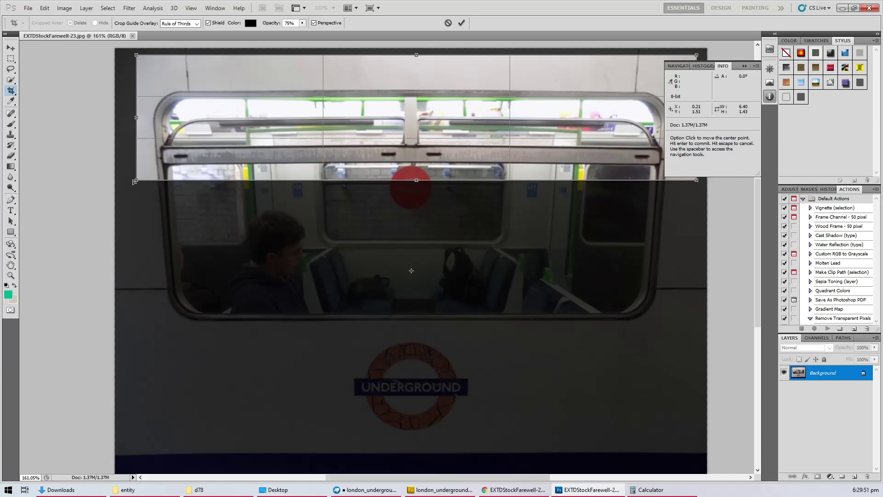
# Step: Skew the crop frame in perspective so its four corners fit the hopper window and its lower metal rail, collapsing the obstructing Info panel
pyautogui.moveTo(134, 182); pyautogui.dragTo(161, 165)
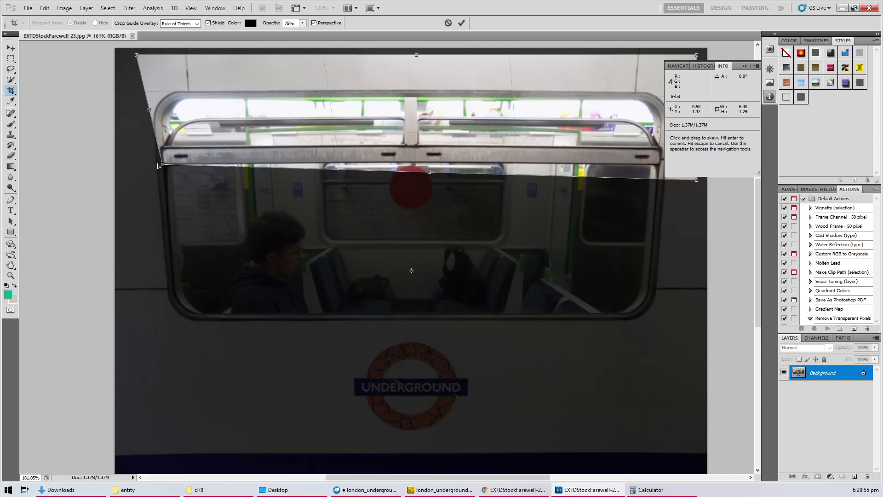
pyautogui.click(745, 66)
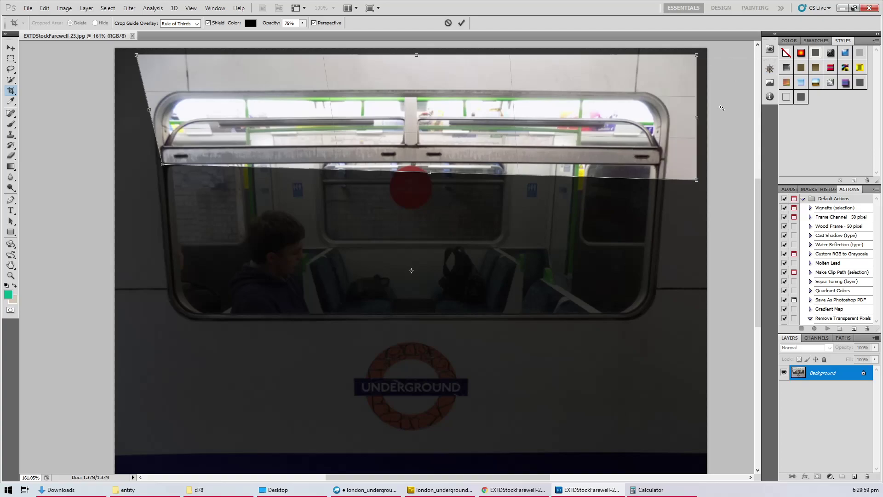
pyautogui.moveTo(697, 180); pyautogui.dragTo(661, 167)
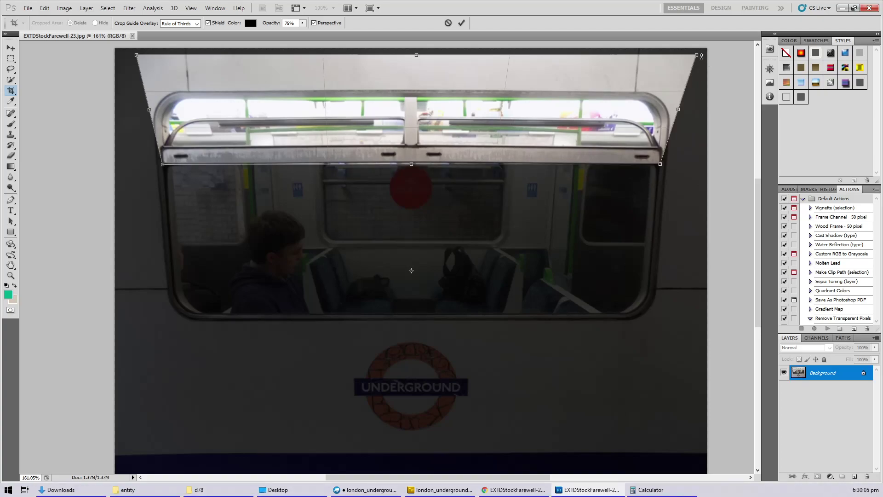
pyautogui.moveTo(696, 55); pyautogui.dragTo(661, 99)
pyautogui.moveTo(137, 55); pyautogui.dragTo(162, 99)
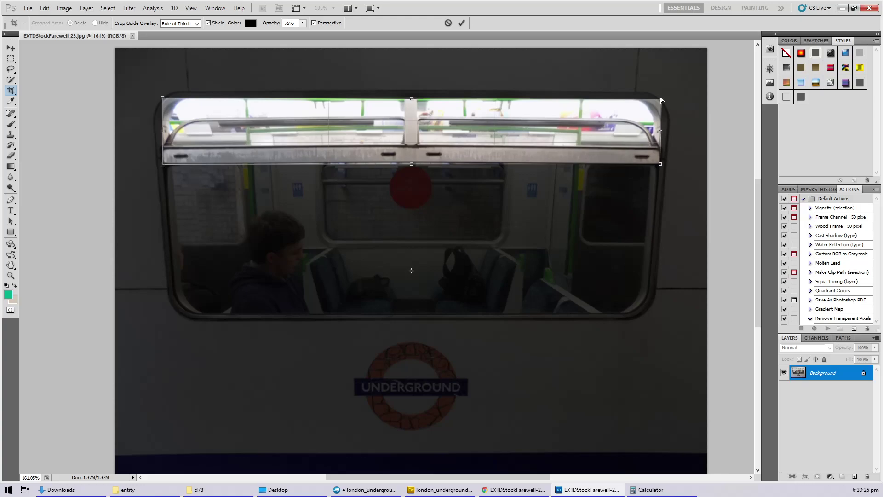
# Step: Fine-tune the upper corners and the lower-left corner of the frame against the window edges, and apply the perspective crop
pyautogui.moveTo(661, 100); pyautogui.dragTo(663, 99)
pyautogui.moveTo(162, 98); pyautogui.dragTo(159, 99)
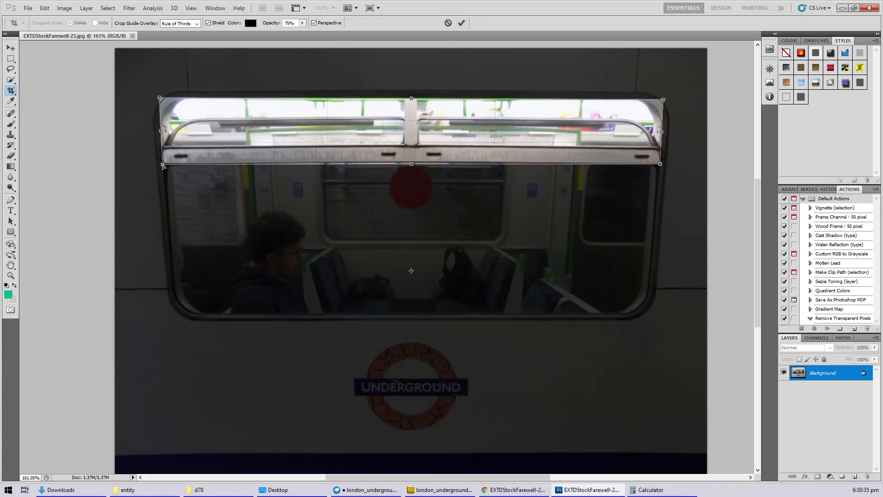
pyautogui.moveTo(164, 166); pyautogui.dragTo(166, 166)
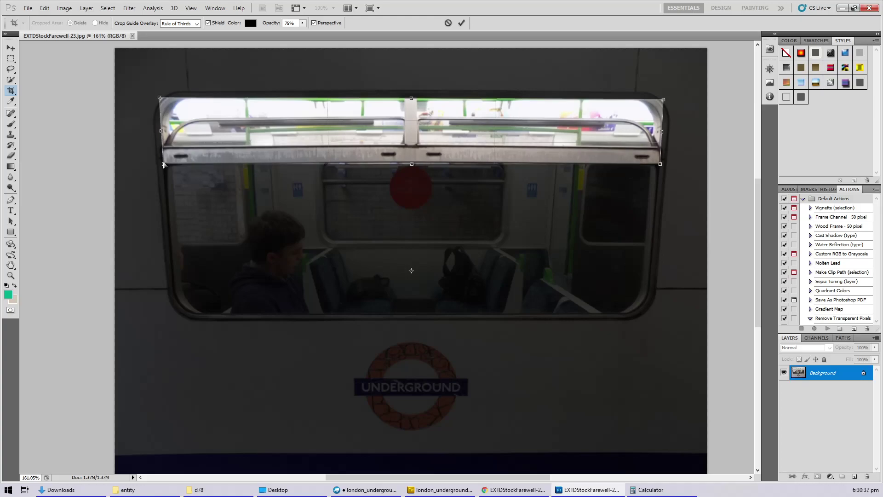
pyautogui.press('Return')
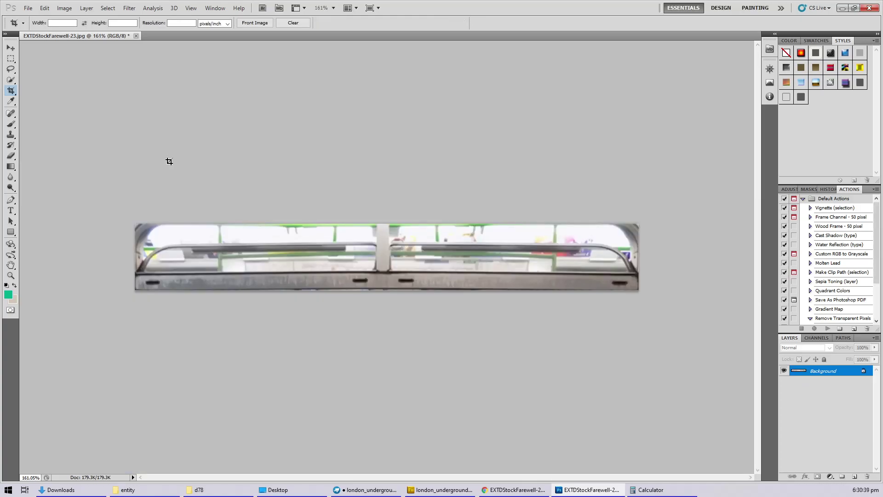
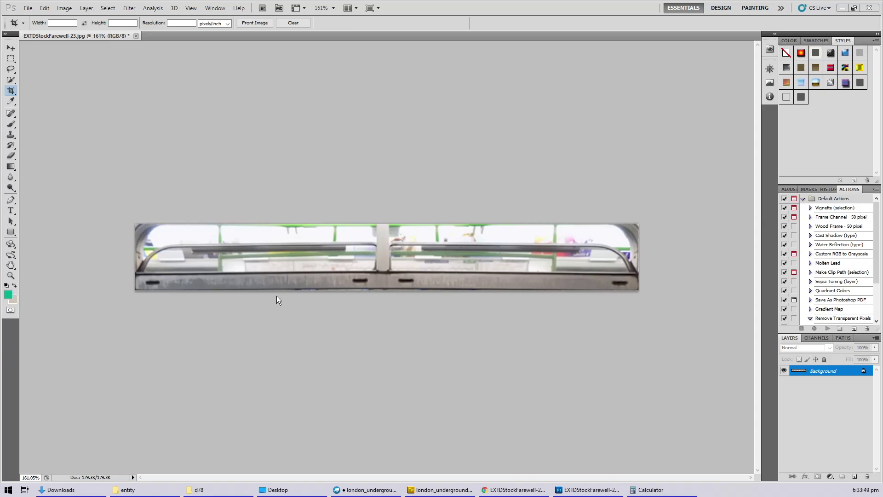
# Step: Save the cropped photo and bring EXTDStockFarewell-23.jpg from the d78 folder into the Untitled-2 document in Fireworks, below the existing image
pyautogui.press('space')
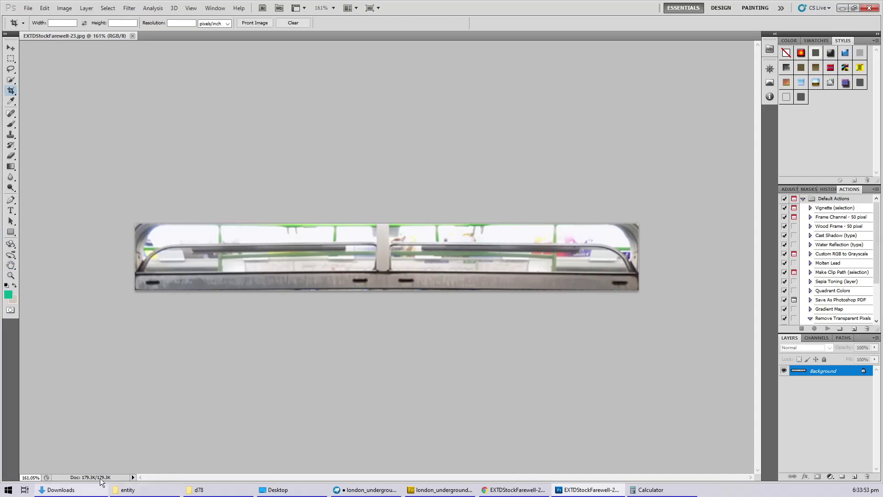
pyautogui.click(199, 490)
pyautogui.click(441, 489)
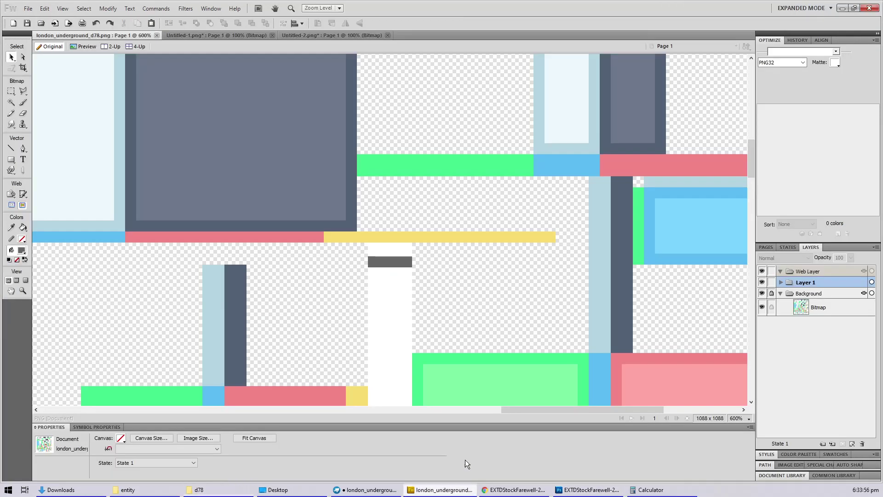
pyautogui.click(363, 35)
pyautogui.click(199, 489)
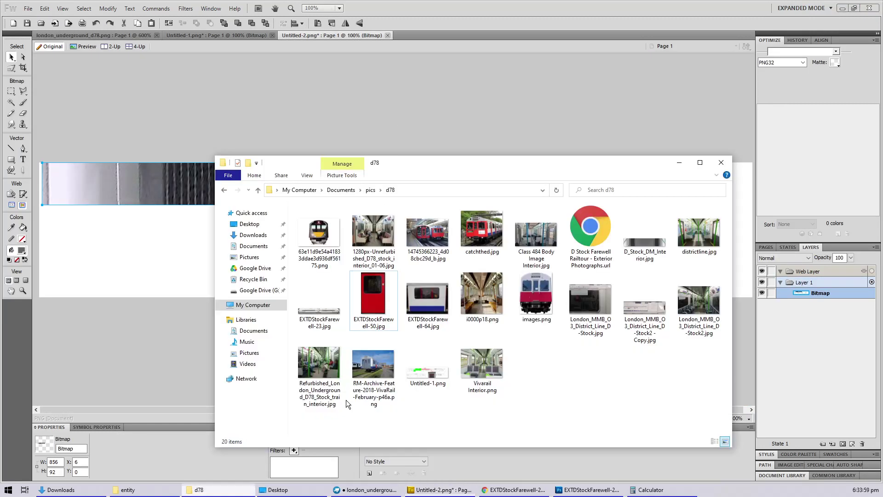
pyautogui.moveTo(93, 313); pyautogui.dragTo(124, 277)
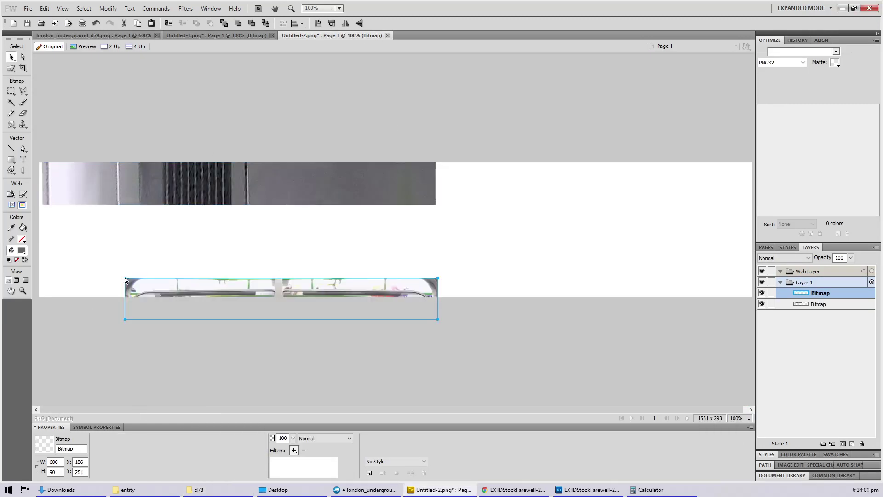
pyautogui.moveTo(286, 285); pyautogui.dragTo(341, 245)
# Step: Trim the thin dark strip off the lower edge of the hopper window image and select the trimmed bitmap
pyautogui.keyDown('ctrl'); pyautogui.scroll(3, 341, 244); pyautogui.keyUp('ctrl')
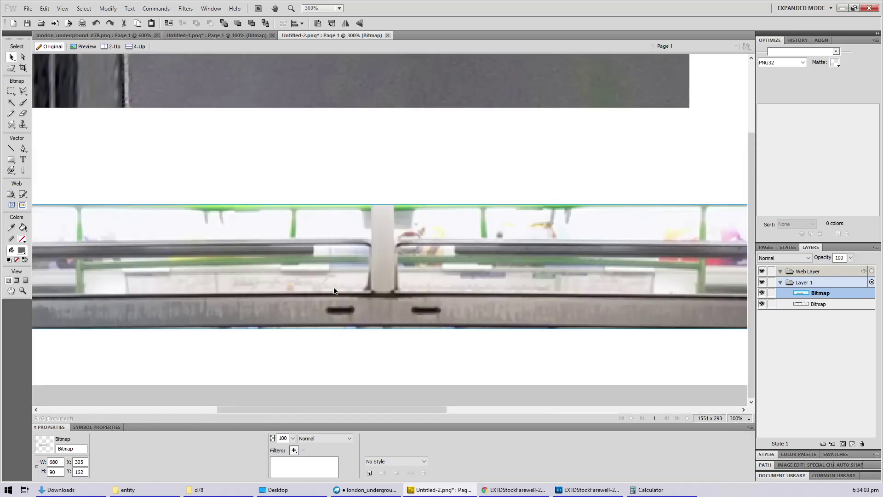
pyautogui.keyDown('ctrl'); pyautogui.scroll(-1, 334, 290); pyautogui.keyUp('ctrl')
pyautogui.press('m')
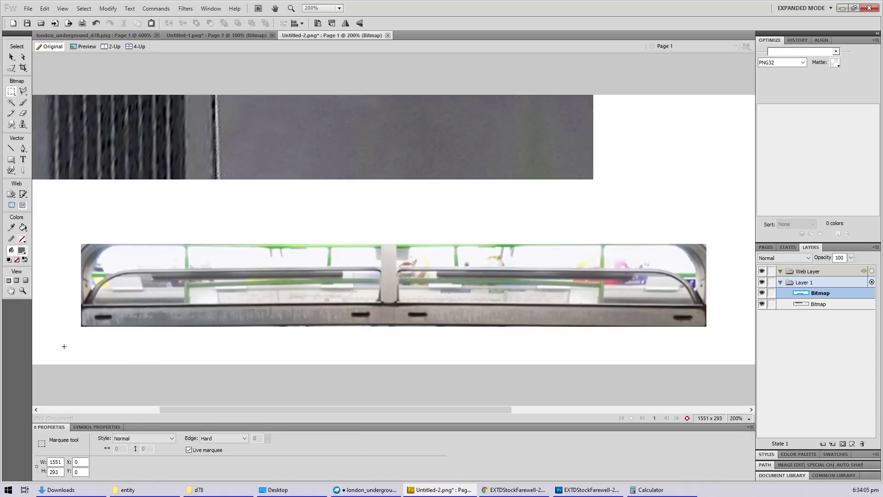
pyautogui.moveTo(65, 346); pyautogui.dragTo(733, 324)
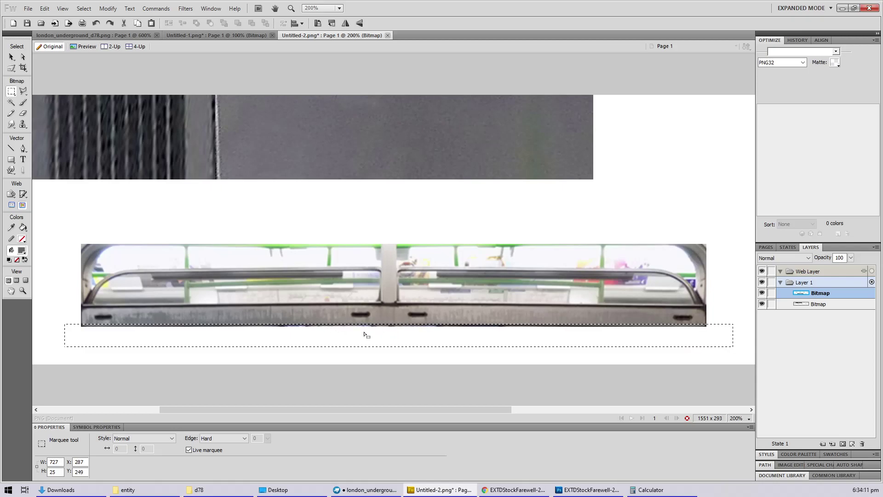
pyautogui.press('Delete')
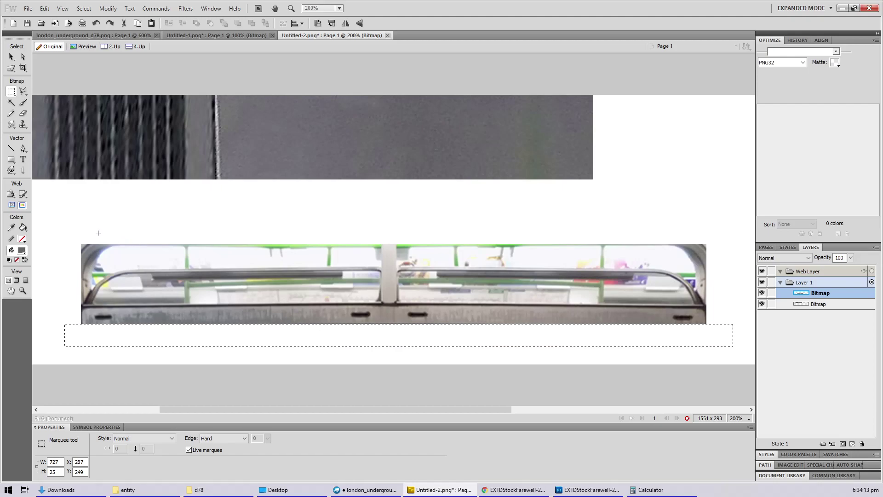
pyautogui.press('v')
pyautogui.click(179, 289)
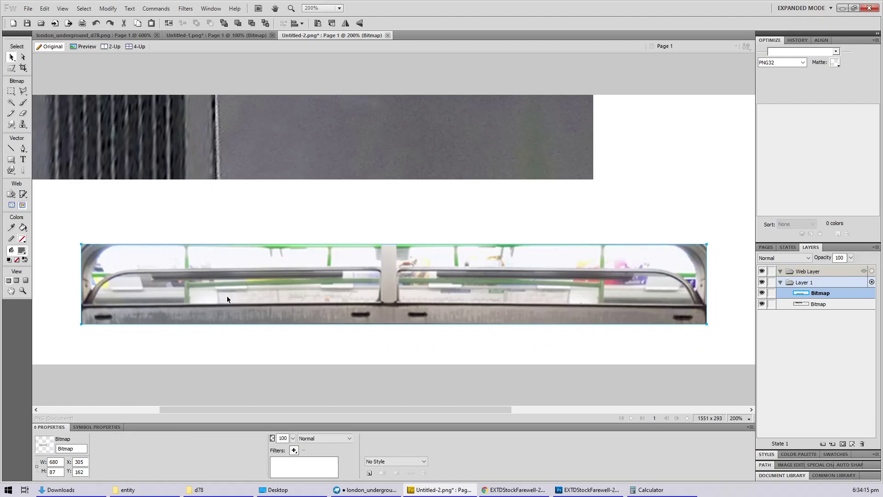
# Step: Switch to Blockbench, show the window_2_partial and window groups, and select window_bottom to compare it with the textured window
pyautogui.click(99, 36)
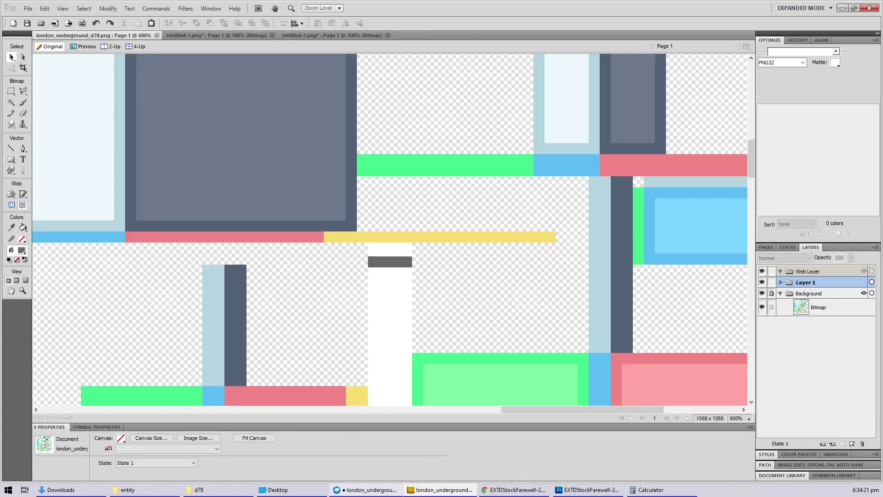
pyautogui.click(368, 489)
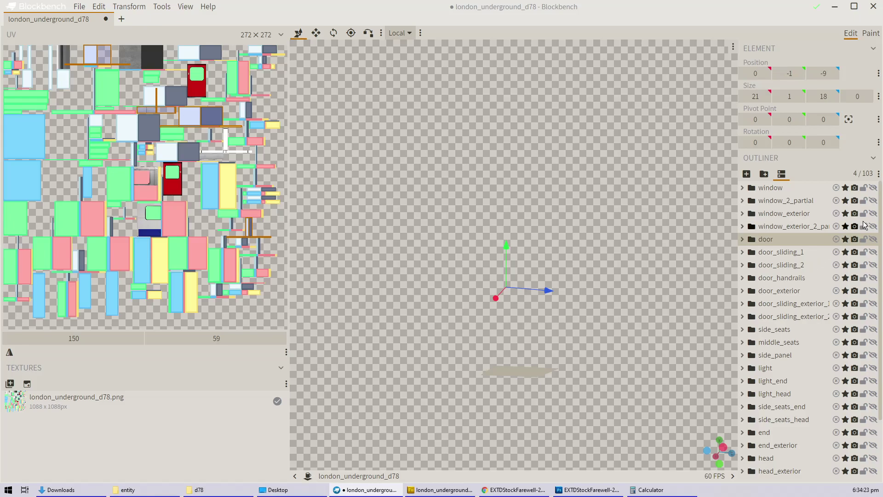
pyautogui.click(873, 201)
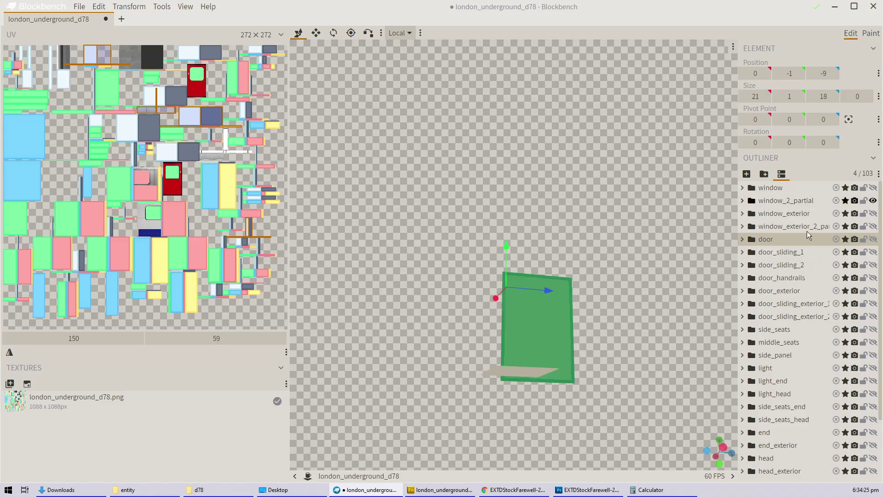
pyautogui.click(565, 327)
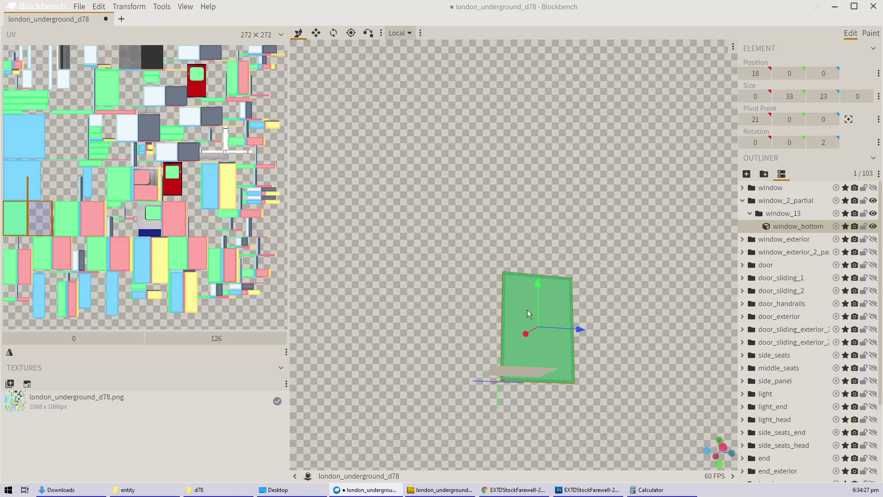
pyautogui.click(873, 188)
pyautogui.moveTo(586, 301); pyautogui.dragTo(545, 345)
pyautogui.scroll(3, 516, 300)
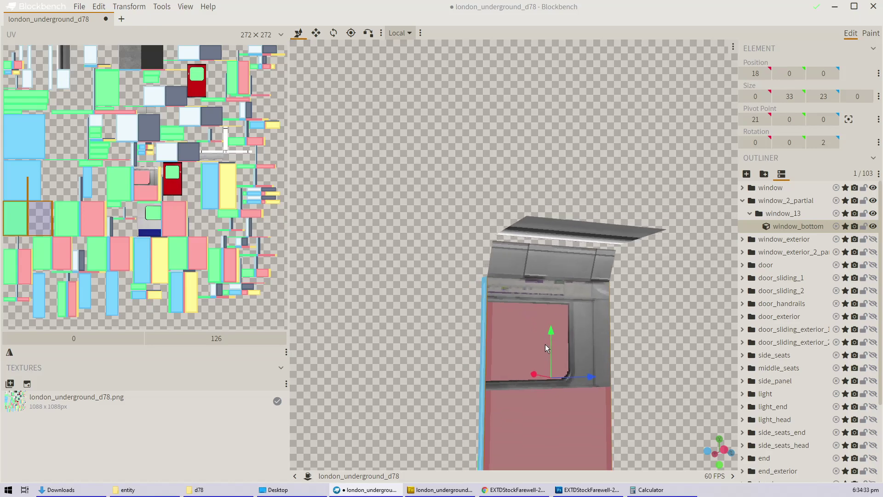
pyautogui.scroll(2, 545, 344)
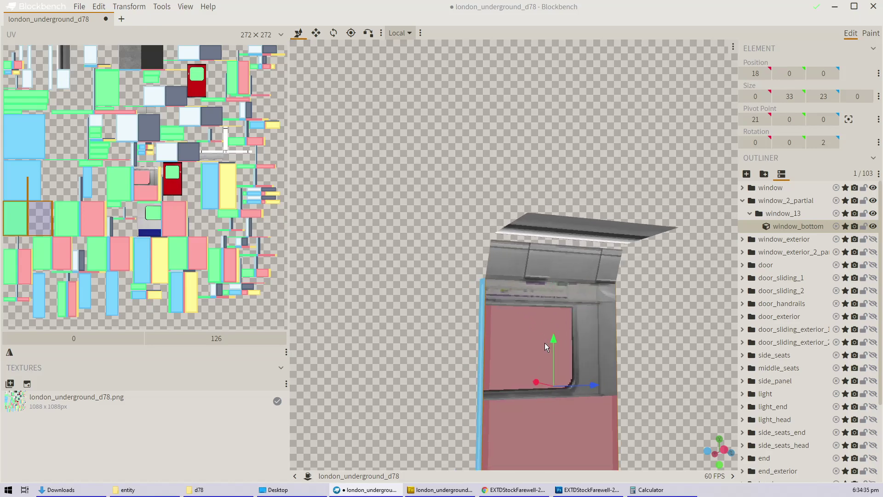
pyautogui.scroll(-1, 522, 321)
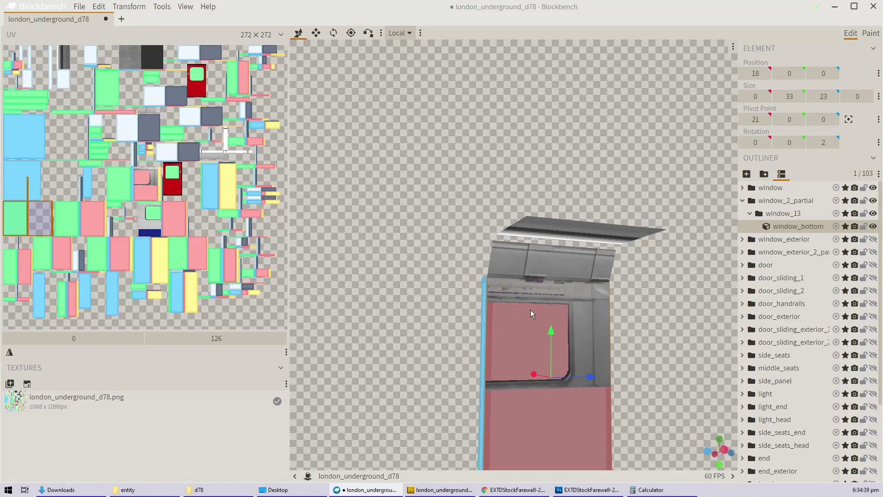
pyautogui.scroll(2, 531, 311)
pyautogui.moveTo(539, 337); pyautogui.dragTo(521, 362)
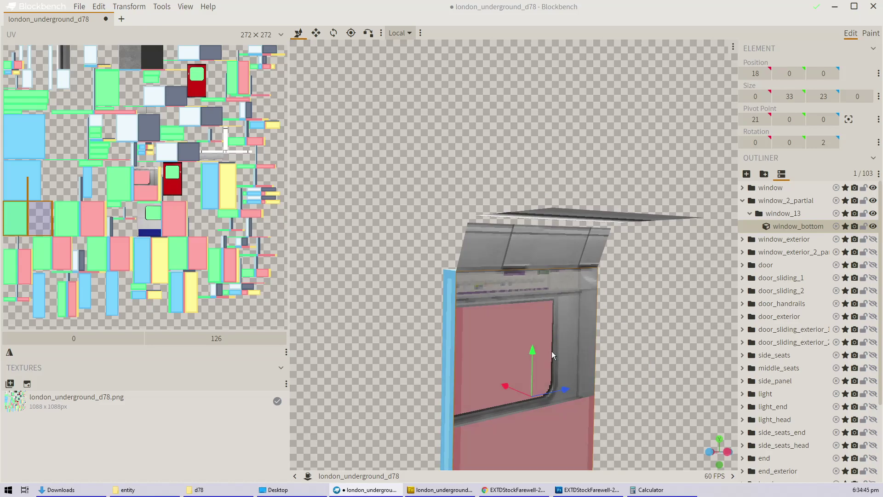
pyautogui.moveTo(513, 489)
# Step: Return to london_underground_d78.png in Fireworks and place a duplicate of the grey window frame bitmap over the upper green panel
pyautogui.click(462, 491)
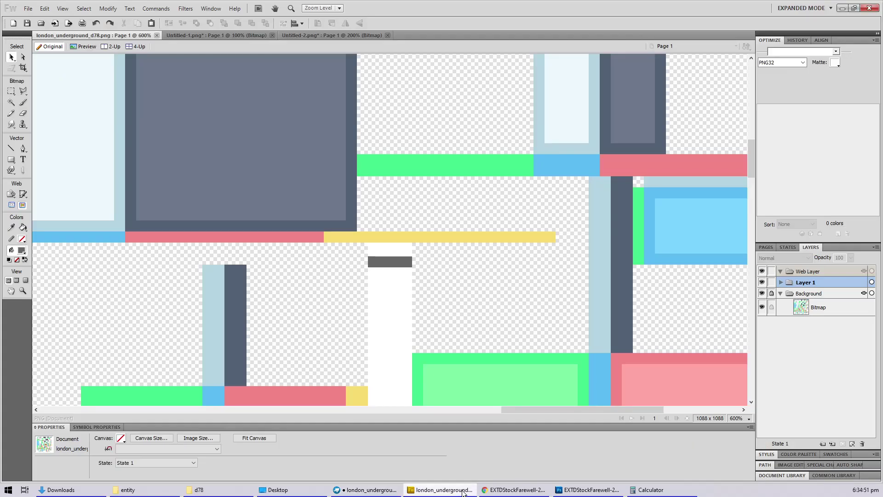
pyautogui.keyDown('ctrl'); pyautogui.scroll(-4, 415, 211); pyautogui.keyUp('ctrl')
pyautogui.keyDown('ctrl'); pyautogui.scroll(-1, 416, 289); pyautogui.keyUp('ctrl')
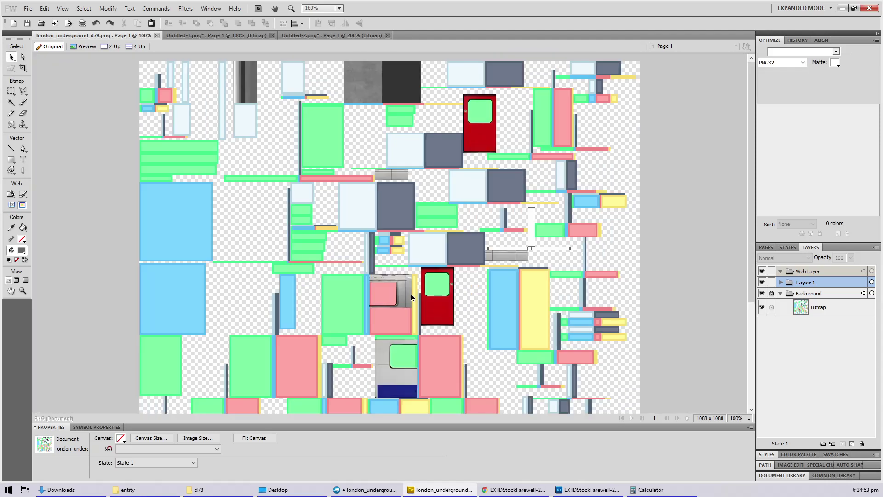
pyautogui.click(408, 295)
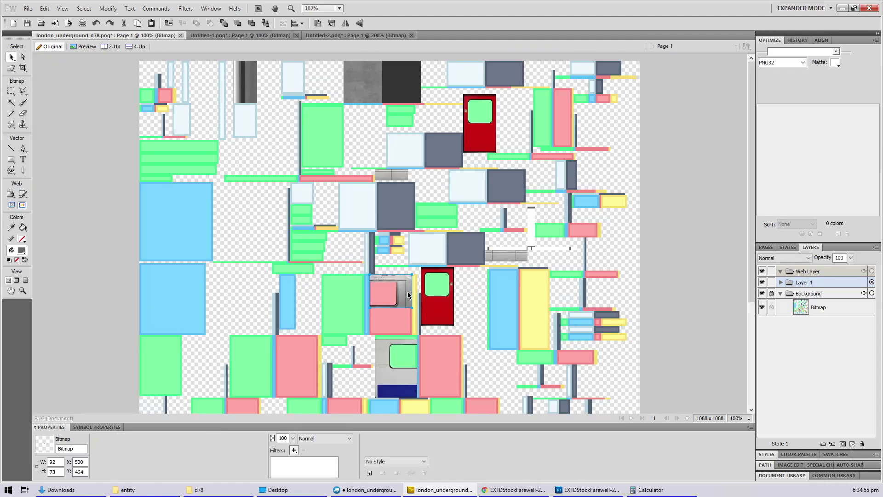
pyautogui.moveTo(409, 295); pyautogui.dragTo(340, 123)
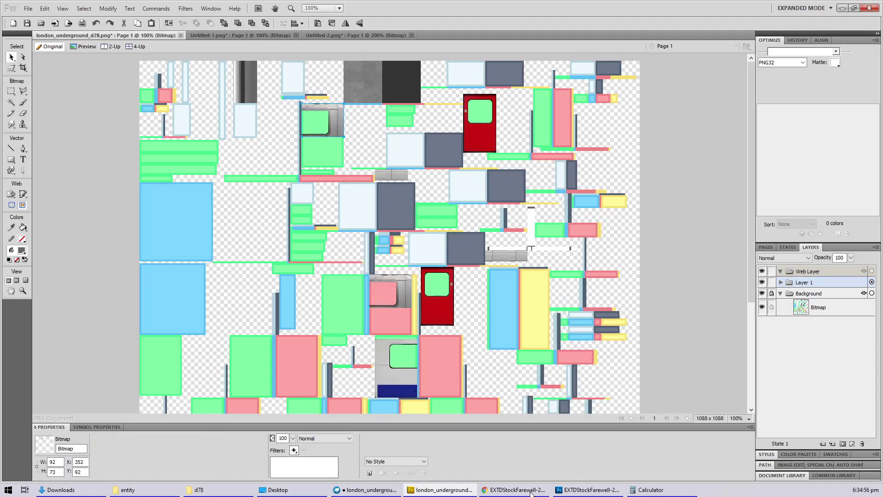
# Step: Check window_bottom's UV area in Blockbench and move the frame copy beside the matching green panel in Fireworks, at X 92, Y 596
pyautogui.click(365, 487)
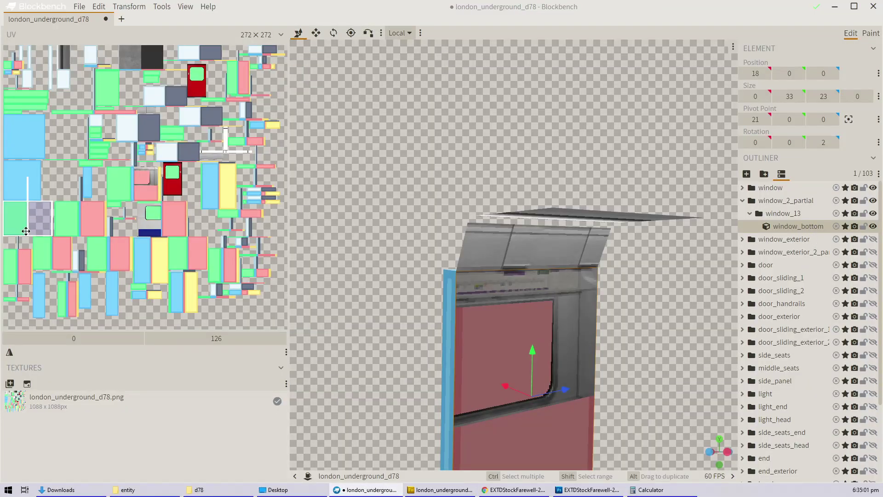
pyautogui.hotkey('alt', 'Tab')
pyautogui.moveTo(339, 126); pyautogui.dragTo(175, 355)
pyautogui.keyDown('ctrl'); pyautogui.scroll(5, 243, 376); pyautogui.keyUp('ctrl')
pyautogui.keyDown('ctrl'); pyautogui.scroll(-1, 244, 377); pyautogui.keyUp('ctrl')
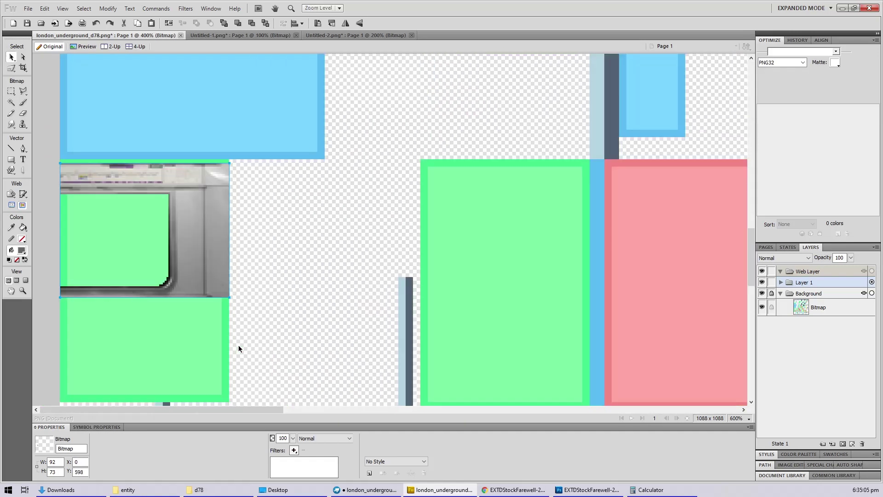
pyautogui.moveTo(186, 248); pyautogui.dragTo(355, 246)
pyautogui.press('Up')
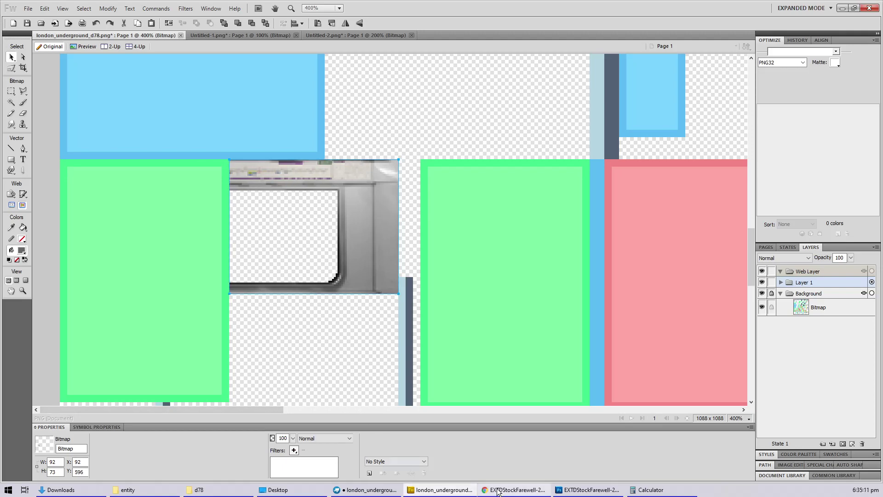
# Step: Paste the hopper window image from Untitled-2 into london_underground_d78.png and position it over the upper part of the texture, at X 15, Y 331
pyautogui.keyDown('ctrl'); pyautogui.scroll(-4, 272, 302); pyautogui.keyUp('ctrl')
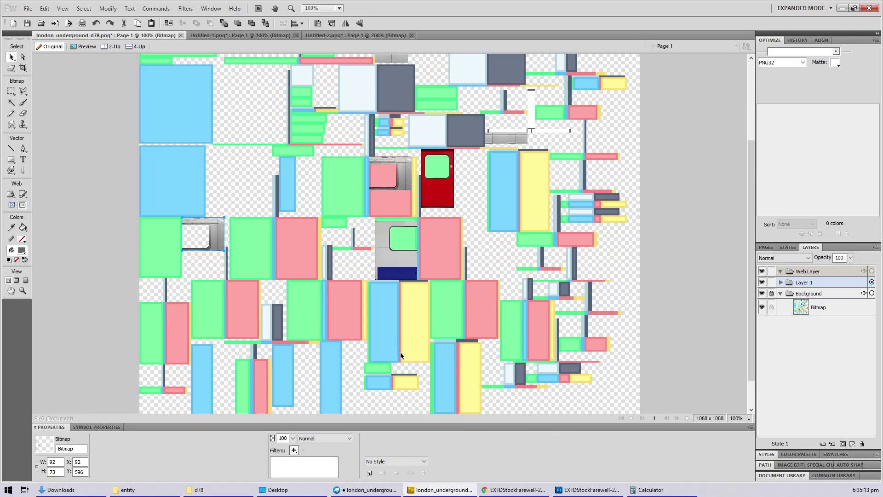
pyautogui.scroll(2, 463, 229)
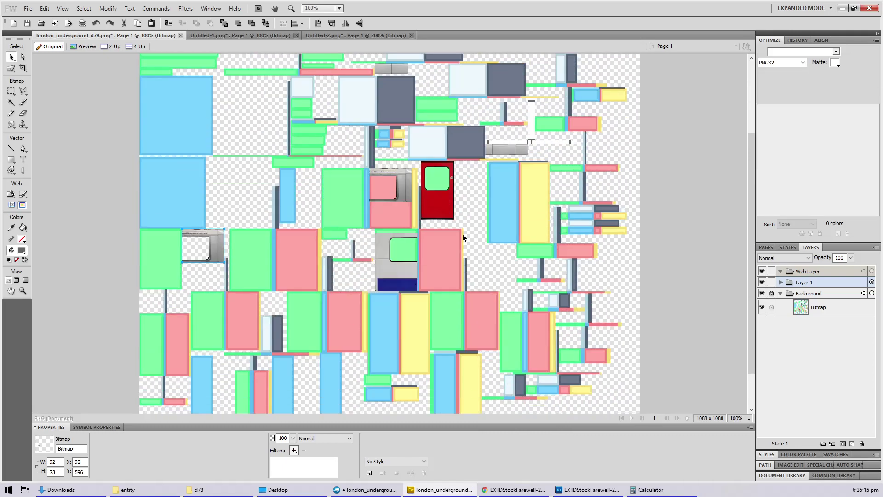
pyautogui.click(383, 36)
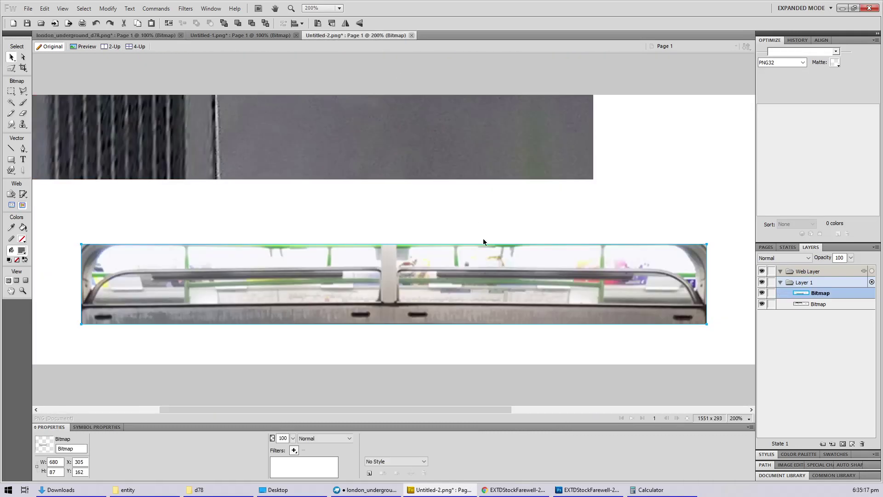
pyautogui.click(78, 35)
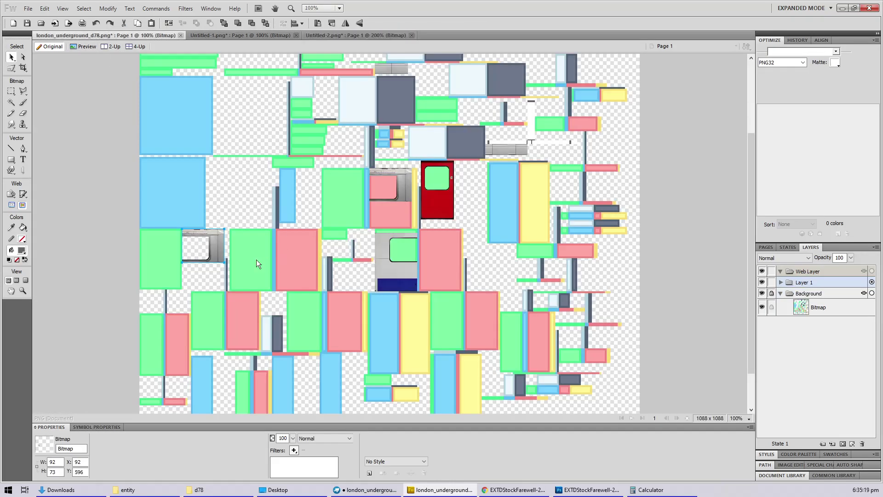
pyautogui.hotkey('ctrl', 'v')
pyautogui.click(461, 269)
pyautogui.moveTo(425, 59); pyautogui.dragTo(302, 136)
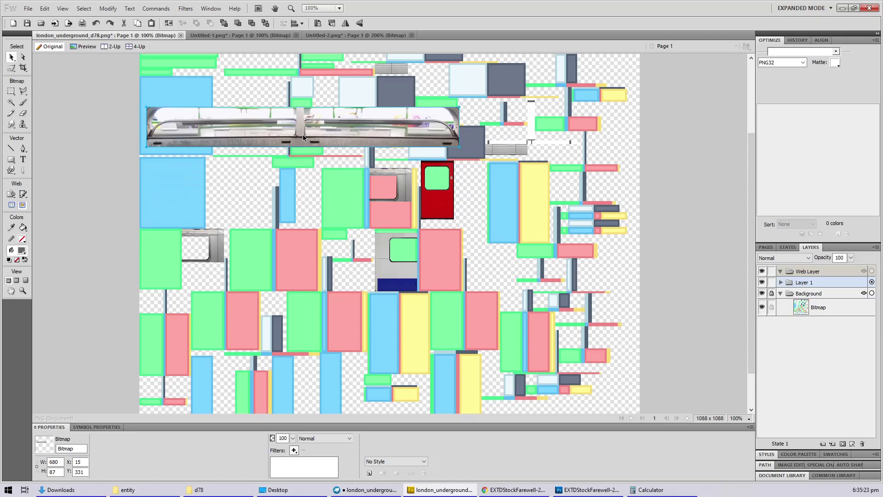
# Step: Delete the left half of the hopper image up to its centre post and move the remaining half beside the window frame copy
pyautogui.press('m')
pyautogui.moveTo(107, 87); pyautogui.dragTo(301, 180)
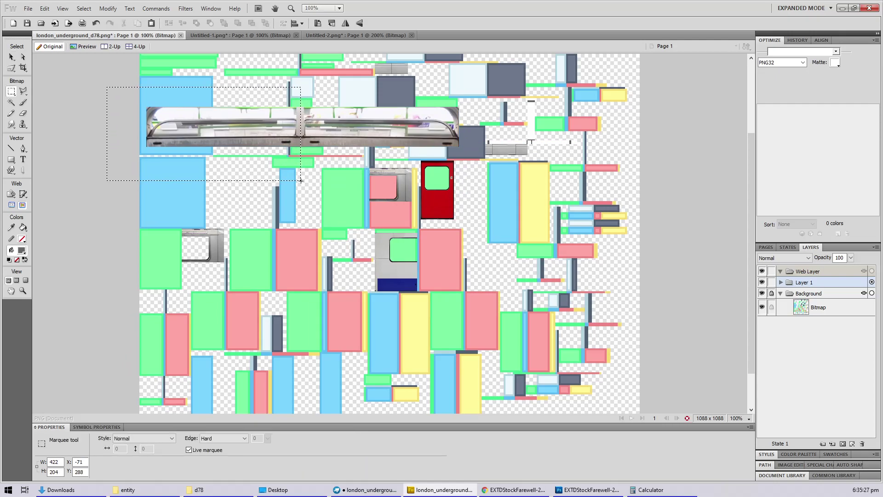
pyautogui.press('Delete')
pyautogui.press('v')
pyautogui.moveTo(378, 129); pyautogui.dragTo(313, 276)
# Step: Measure the width of the window frame copy's transparent opening with the Marquee tool
pyautogui.keyDown('ctrl'); pyautogui.scroll(3, 251, 259); pyautogui.keyUp('ctrl')
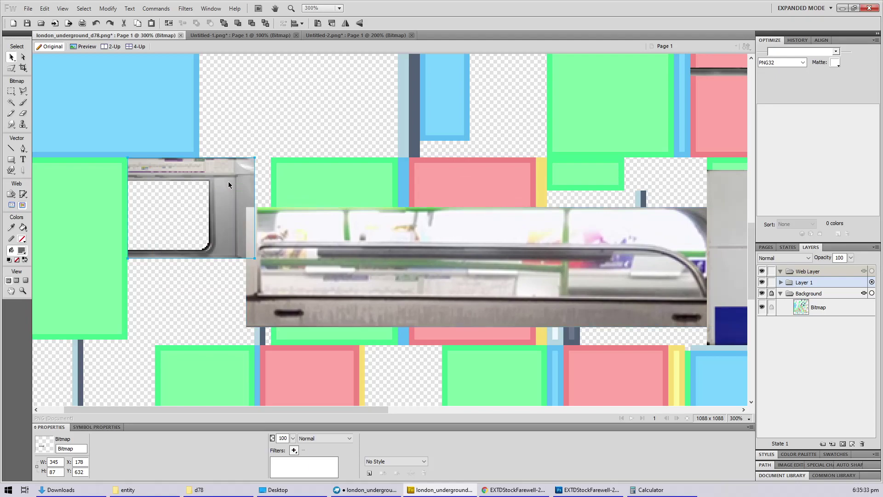
pyautogui.press('m')
pyautogui.moveTo(128, 188)
pyautogui.mouseDown()
pyautogui.moveTo(203, 198)
pyautogui.moveTo(209, 212)
pyautogui.mouseUp()
pyautogui.hotkey('ctrl', 'z')
pyautogui.press('v')
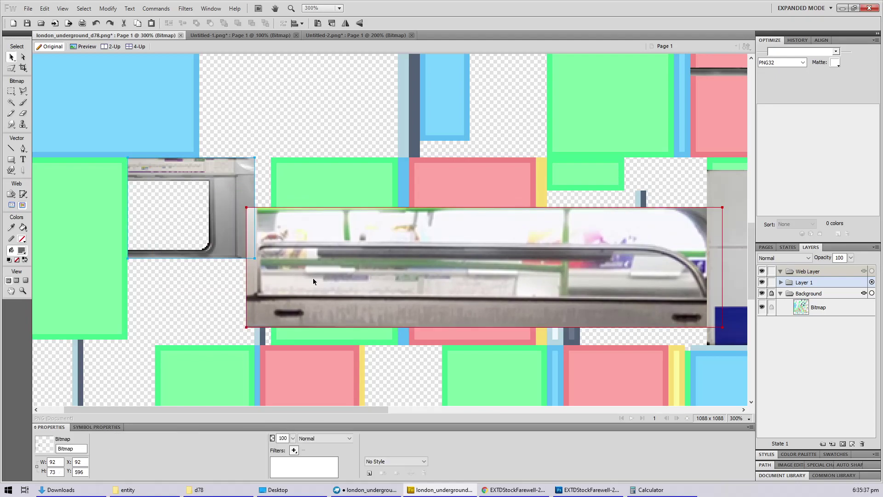
pyautogui.click(211, 220)
pyautogui.press('m')
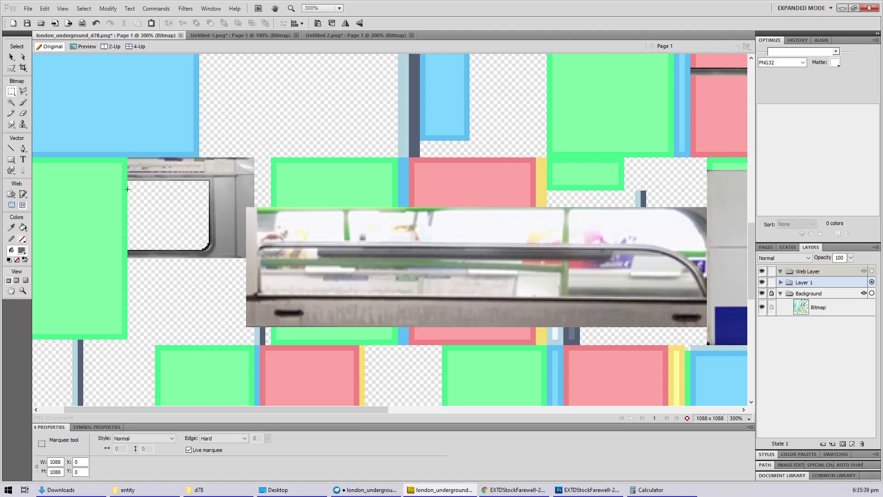
pyautogui.moveTo(127, 185); pyautogui.dragTo(209, 209)
pyautogui.press('v')
# Step: Scale the hopper image proportionally to a width of 59 and fit it into the upper part of the frame's opening
pyautogui.click(288, 250)
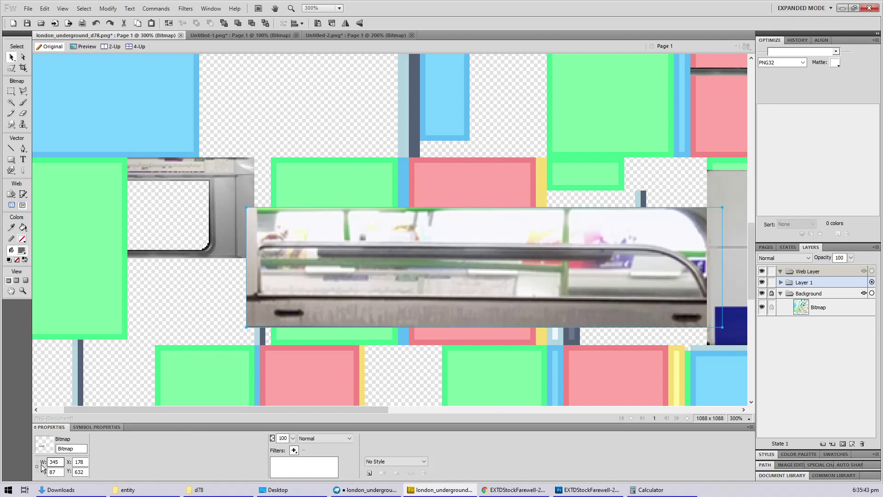
pyautogui.click(60, 462)
pyautogui.write('59')
pyautogui.press('Return')
pyautogui.moveTo(283, 216); pyautogui.dragTo(178, 193)
pyautogui.hotkey('ctrl', '=')
pyautogui.hotkey('ctrl', '=')
pyautogui.hotkey('ctrl', '=')
pyautogui.hotkey('ctrl', '-')
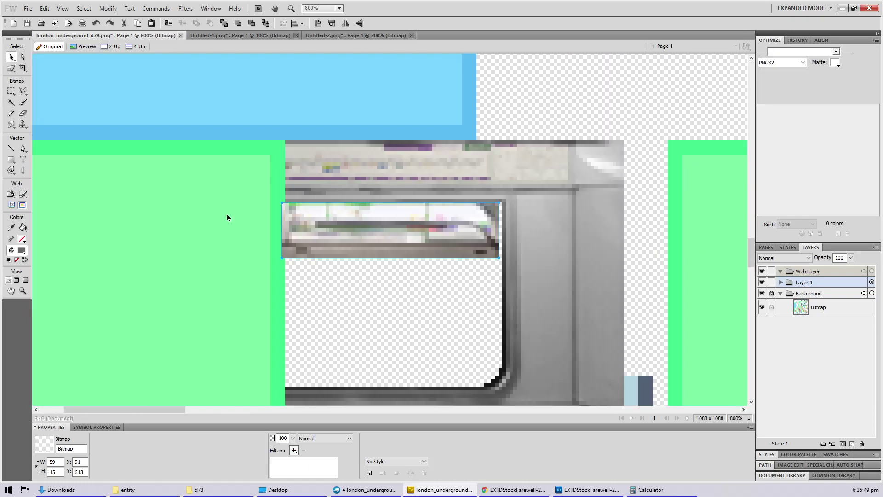
# Step: Nudge the hopper image to X 92 so it fits the frame's opening, and save the texture
pyautogui.press('Right')
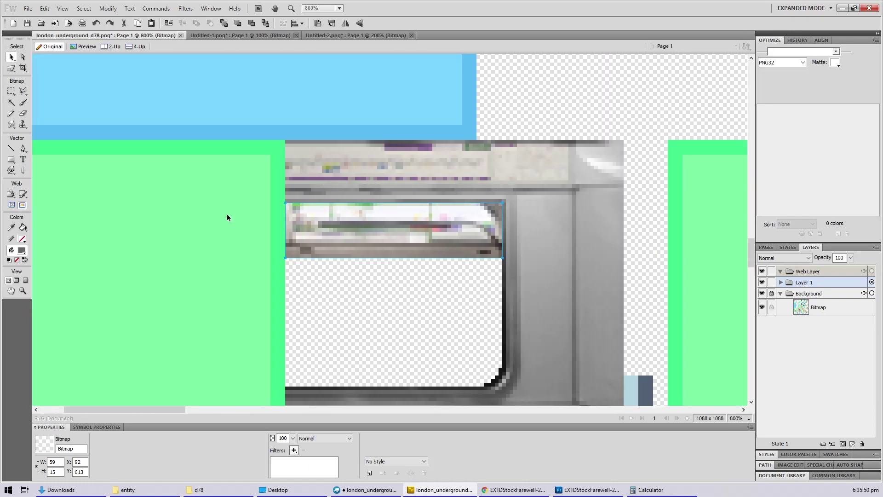
pyautogui.click(302, 321)
pyautogui.hotkey('ctrl', 's')
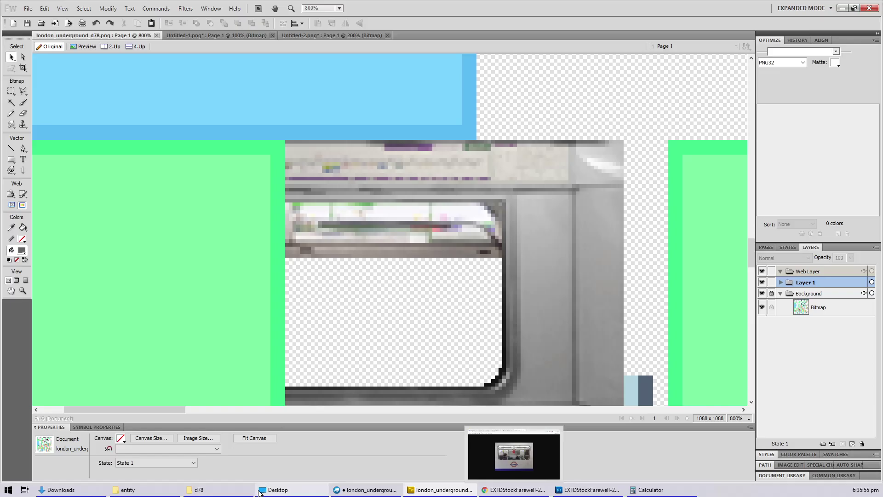
# Step: Switch to Blockbench and inspect the updated hopper texture on the model, toggling the visibility of window_2_partial
pyautogui.click(366, 490)
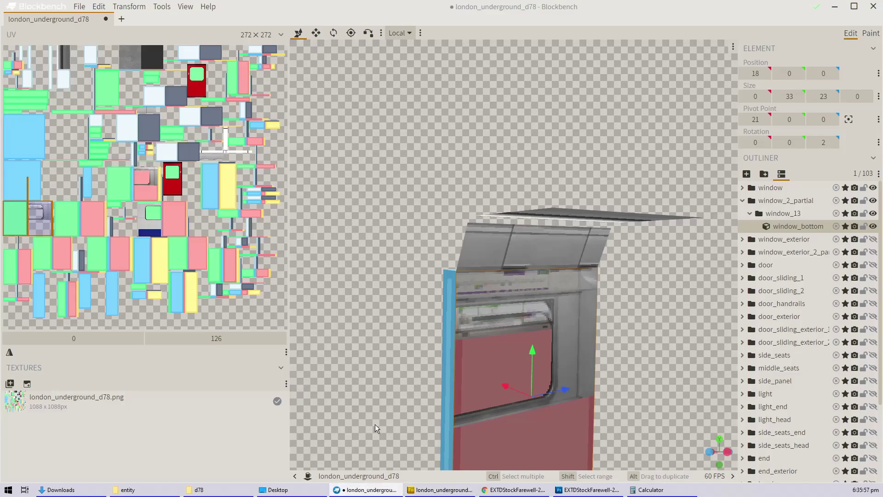
pyautogui.scroll(3, 384, 398)
pyautogui.moveTo(383, 390); pyautogui.dragTo(365, 404)
pyautogui.scroll(-3, 387, 410)
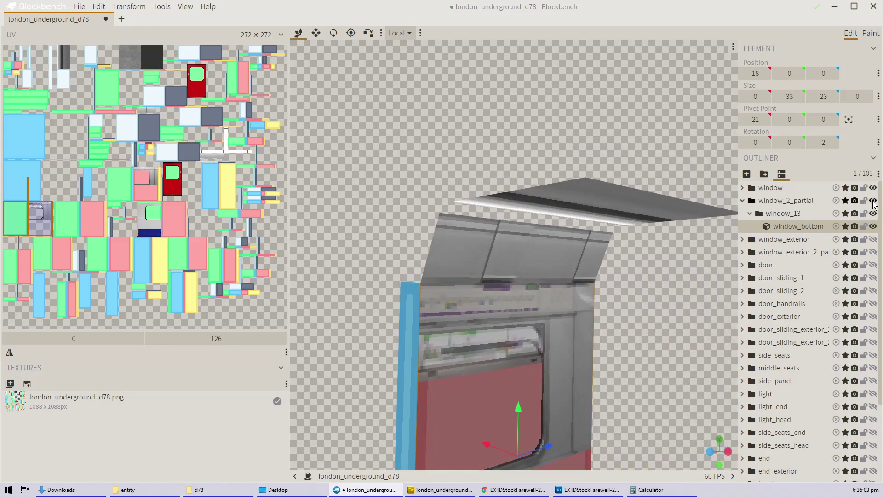
pyautogui.click(872, 201)
pyautogui.click(873, 201)
pyautogui.click(874, 201)
pyautogui.click(874, 201)
pyautogui.click(873, 201)
pyautogui.click(874, 201)
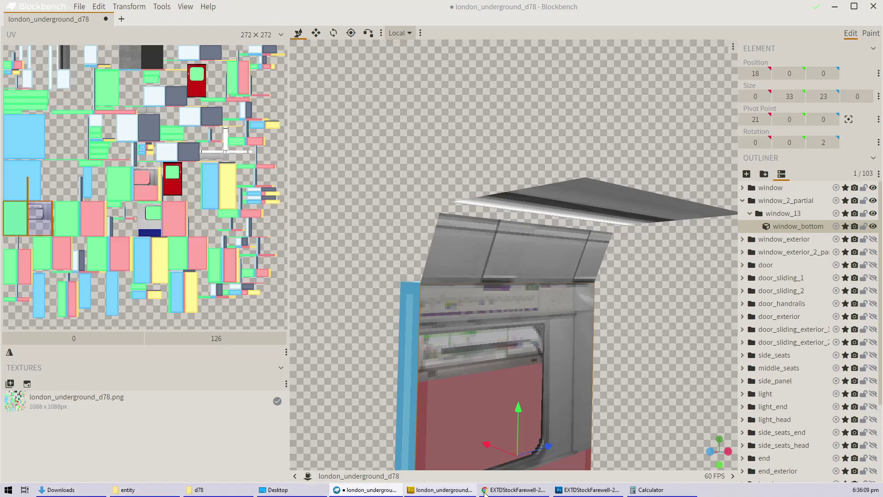
pyautogui.click(514, 489)
# Step: Return to the texture in Fireworks and delete a 52 × 10 pixel area of the hopper's glass at X 93, Y 613
pyautogui.click(441, 489)
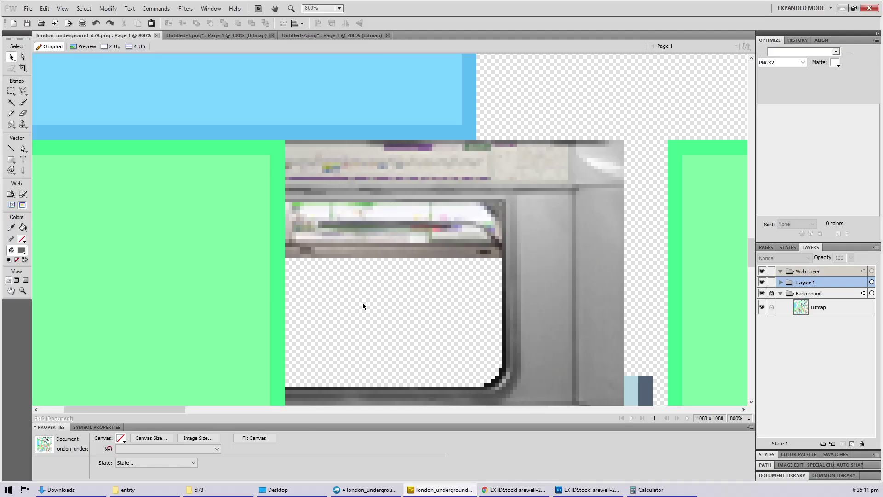
pyautogui.keyDown('ctrl'); pyautogui.scroll(3, 384, 226); pyautogui.keyUp('ctrl')
pyautogui.keyDown('ctrl'); pyautogui.scroll(-2, 384, 225); pyautogui.keyUp('ctrl')
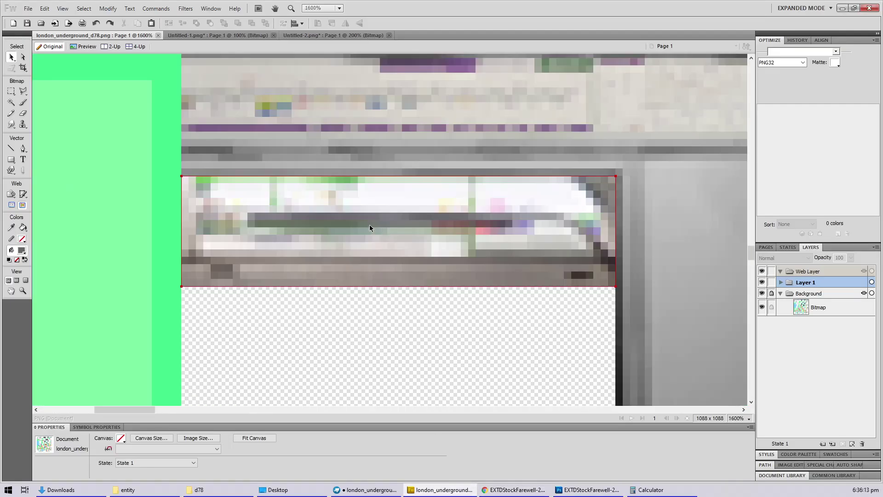
pyautogui.click(366, 230)
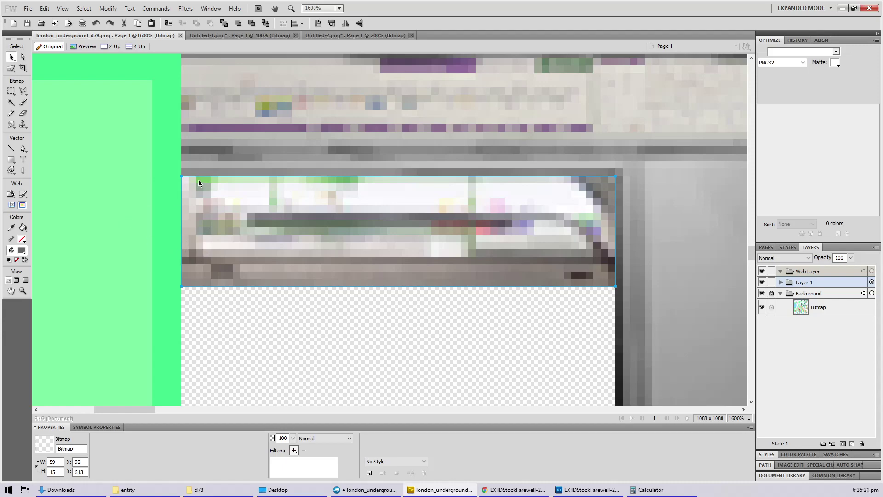
pyautogui.press('m')
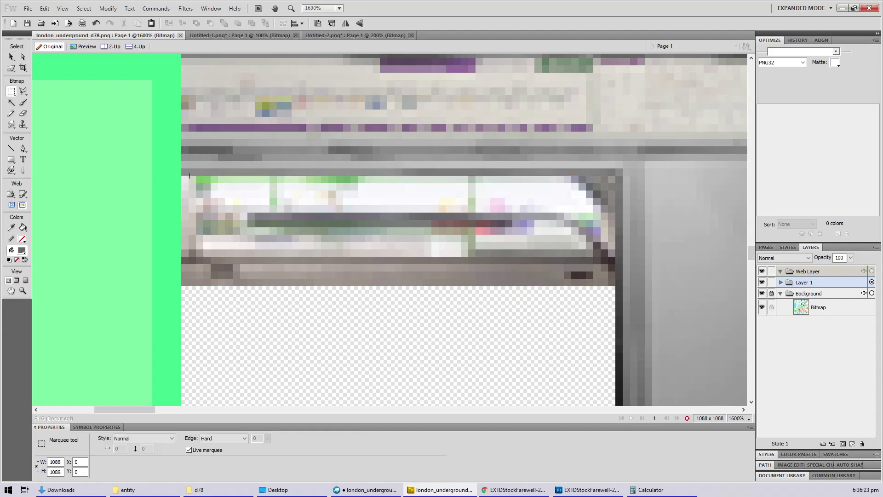
pyautogui.moveTo(191, 177); pyautogui.dragTo(570, 243)
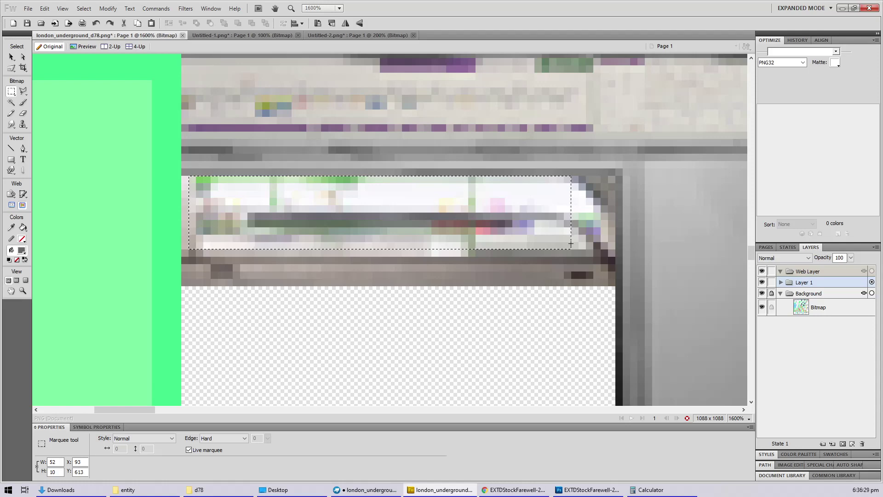
pyautogui.press('Delete')
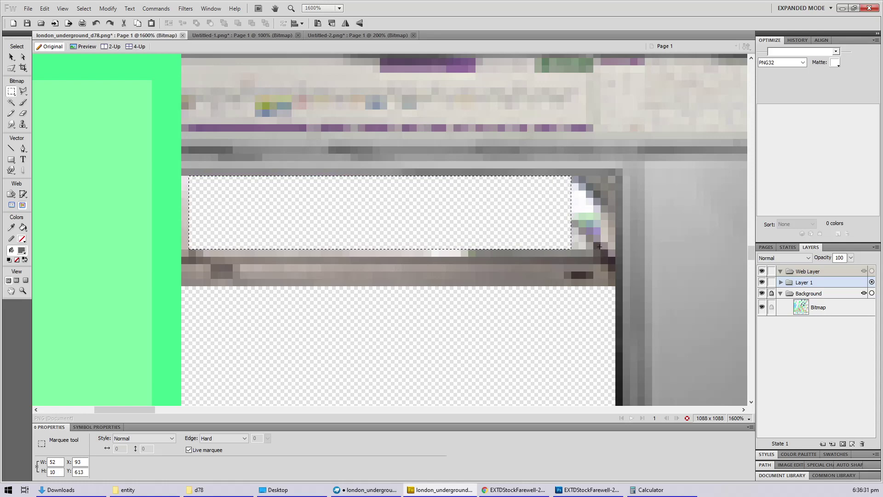
# Step: Delete the leftover glass pixels beside the lower part of the hopper's rounded corner
pyautogui.moveTo(579, 238); pyautogui.dragTo(584, 204)
pyautogui.press('Delete')
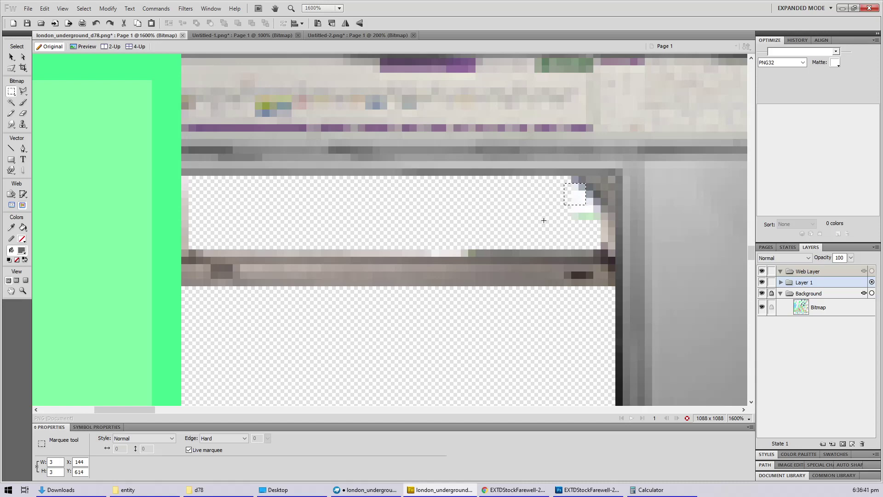
pyautogui.press('v')
pyautogui.click(582, 203)
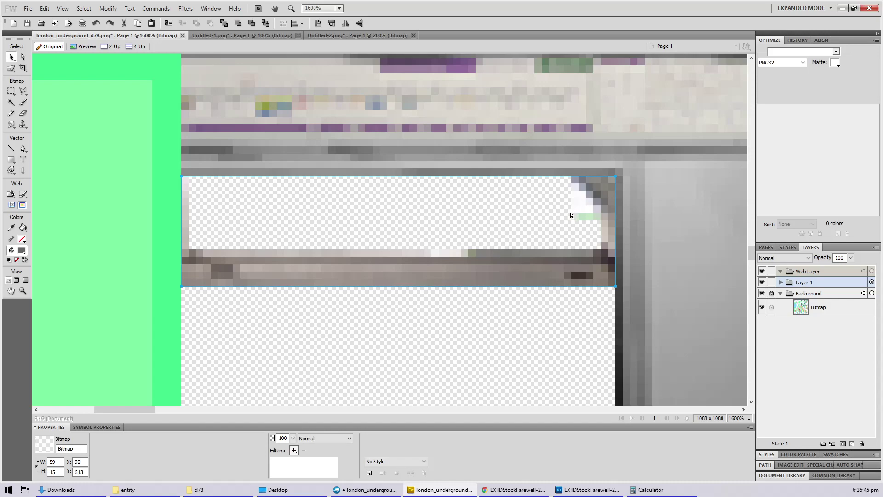
pyautogui.scroll(-5, 564, 209)
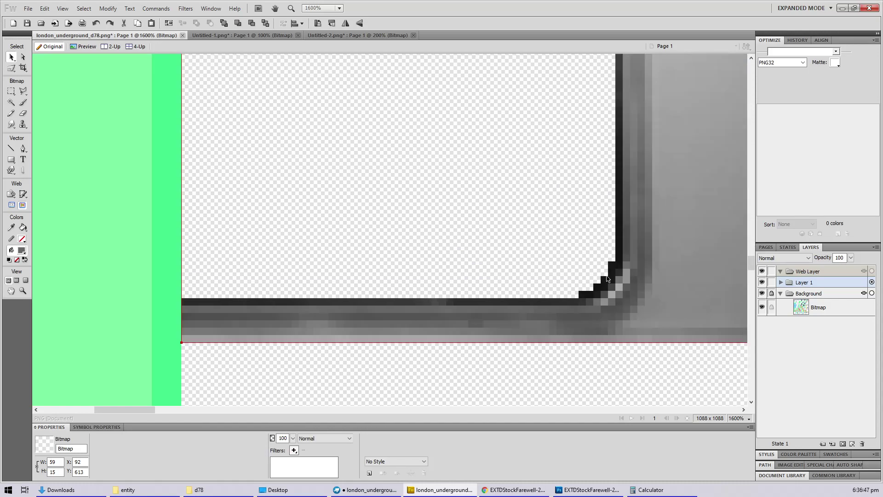
pyautogui.scroll(5, 584, 292)
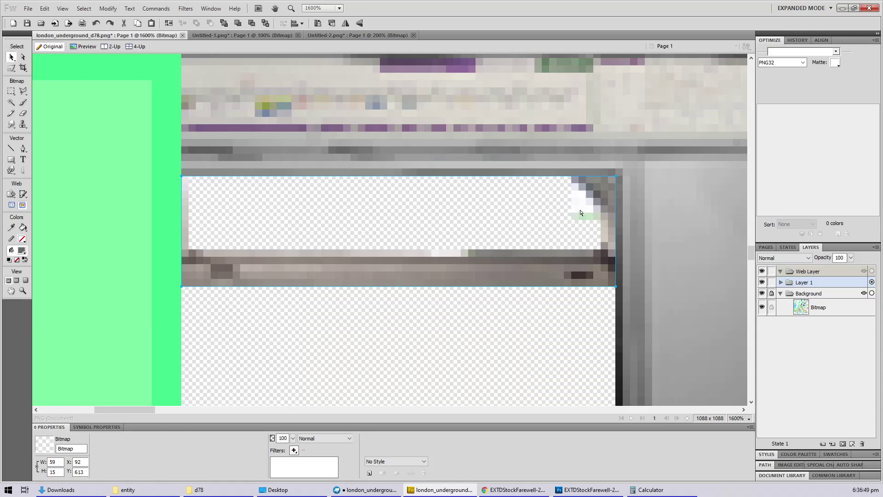
# Step: Delete the remaining white and green glass pixels inside the curve of the hopper's rounded corner
pyautogui.press('m')
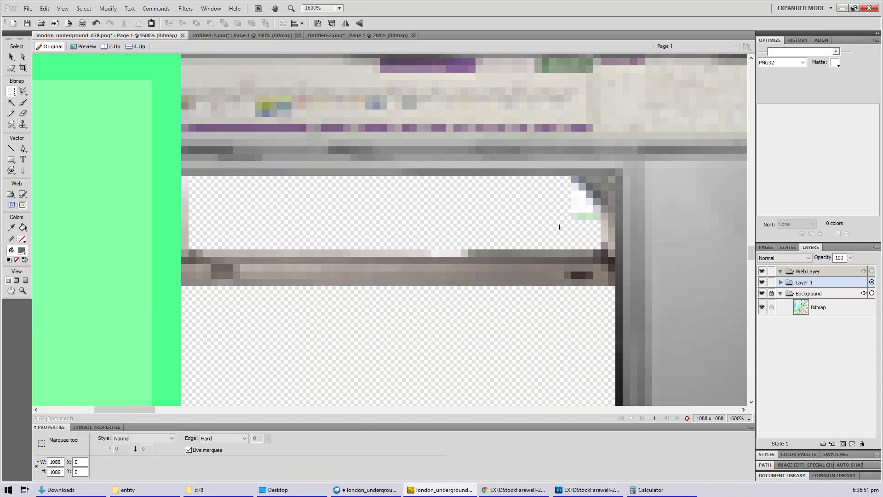
pyautogui.moveTo(558, 225)
pyautogui.mouseDown()
pyautogui.moveTo(589, 208)
pyautogui.moveTo(570, 195)
pyautogui.moveTo(577, 184)
pyautogui.moveTo(597, 217)
pyautogui.mouseUp()
pyautogui.press('Delete')
pyautogui.press('Delete')
pyautogui.click(568, 197)
pyautogui.press('Delete')
pyautogui.click(584, 199)
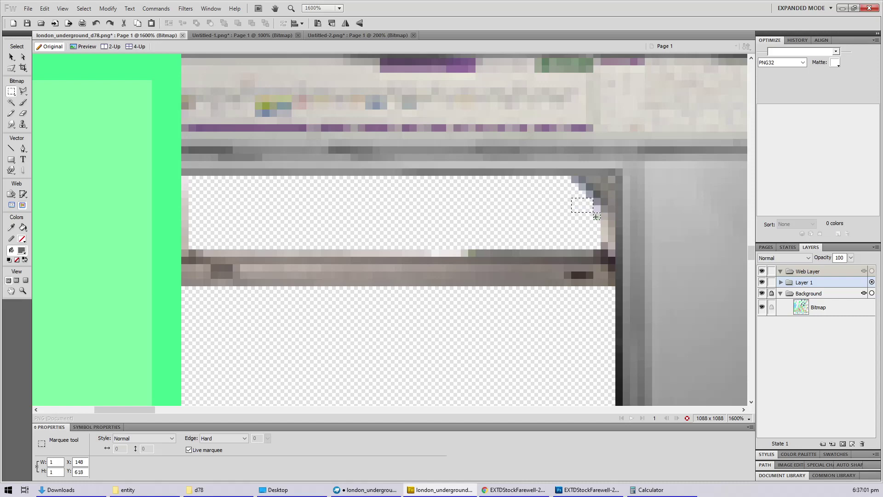
pyautogui.press('v')
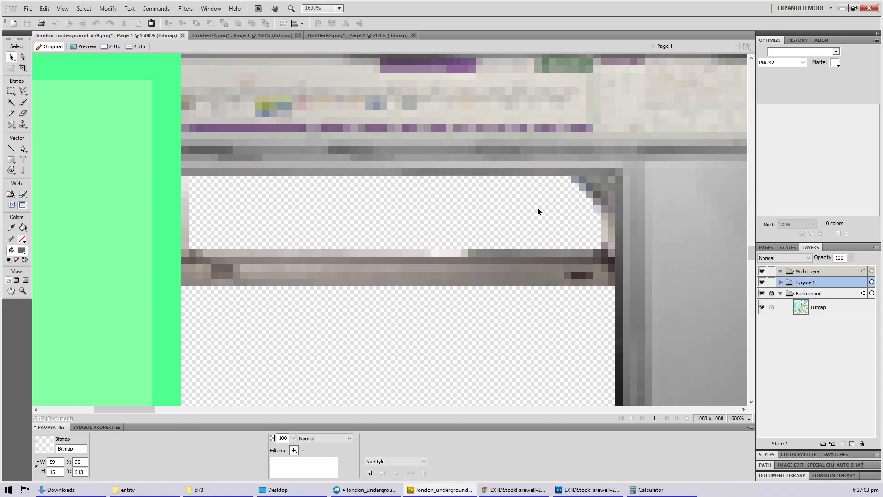
# Step: Set the document's canvas colour to black
pyautogui.click(538, 209)
pyautogui.click(120, 438)
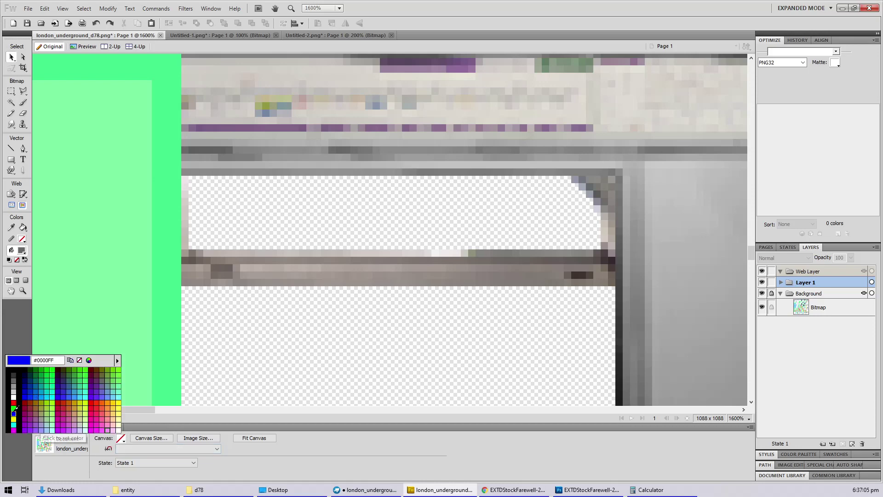
pyautogui.click(13, 373)
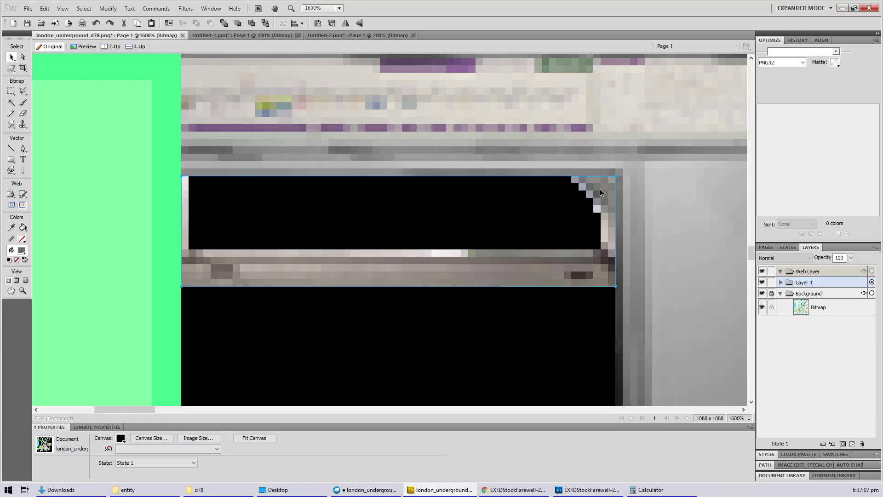
# Step: Extend the upper end of the hopper's rounded corner by one pixel with the Pencil tool, using #9698A7 sampled from the corner
pyautogui.click(11, 114)
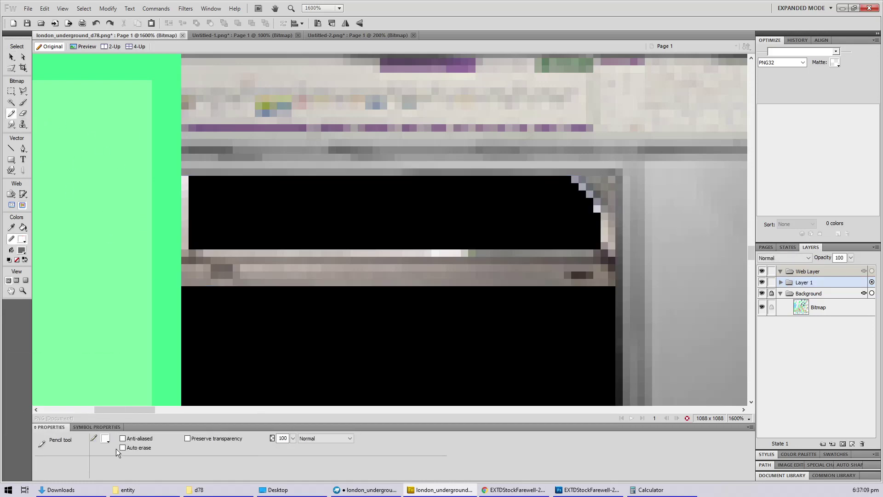
pyautogui.click(104, 439)
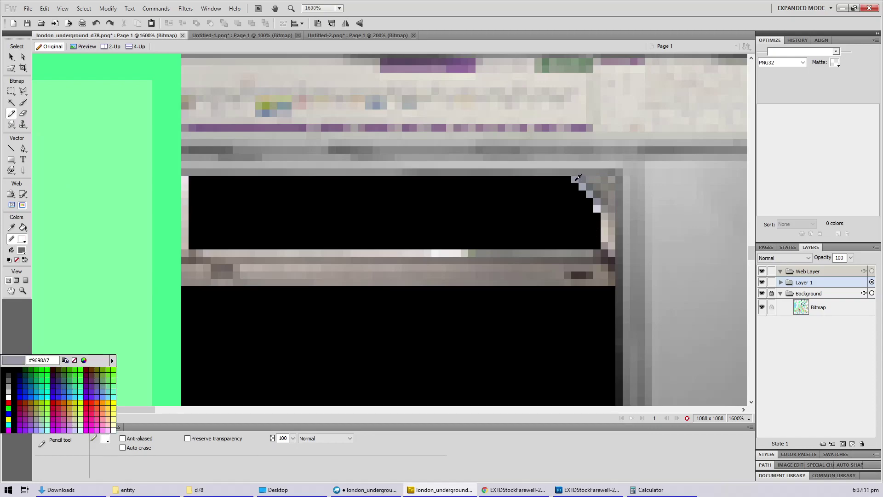
pyautogui.click(578, 177)
pyautogui.press('v')
pyautogui.click(590, 187)
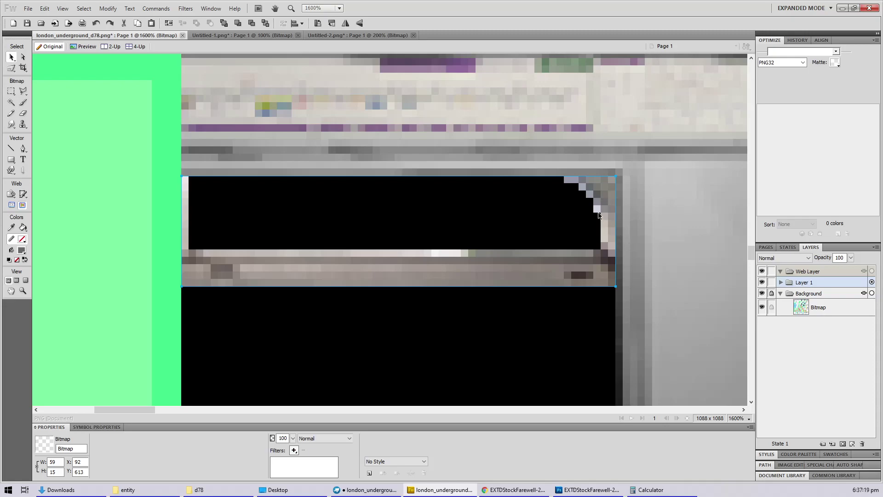
# Step: Copy the hopper's left post strip and paste it as a 2 × 10 pixel strip at X 92, Y 613
pyautogui.press('m')
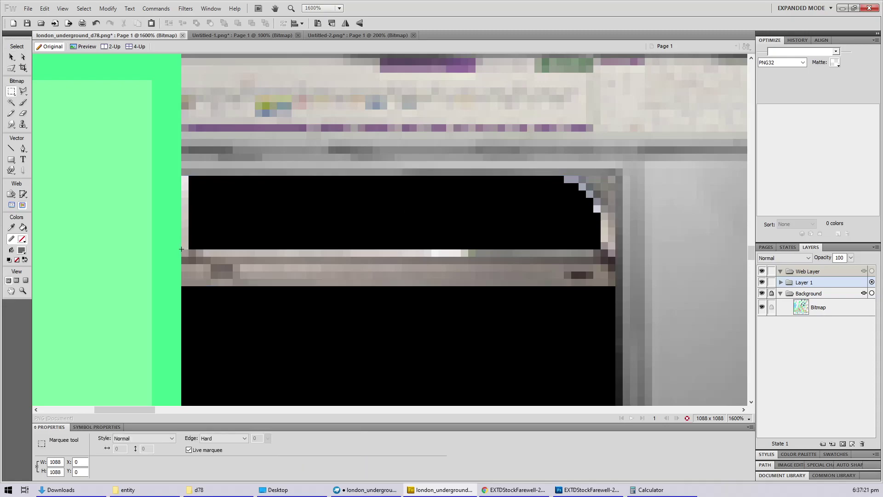
pyautogui.hotkey('ctrl', 'v')
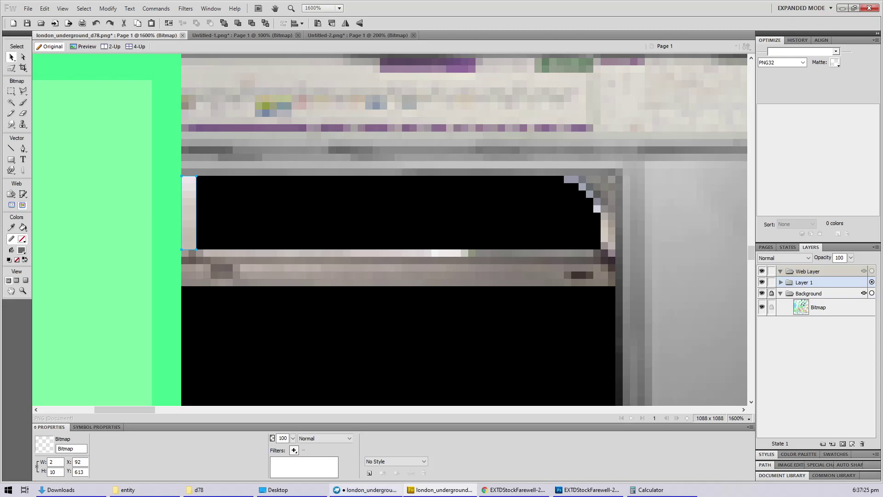
# Step: Compare the hopper window with the EXTDStockFarewell-23 reference photo, the Blockbench model and the Photoshop crop, and return to the texture
pyautogui.click(504, 492)
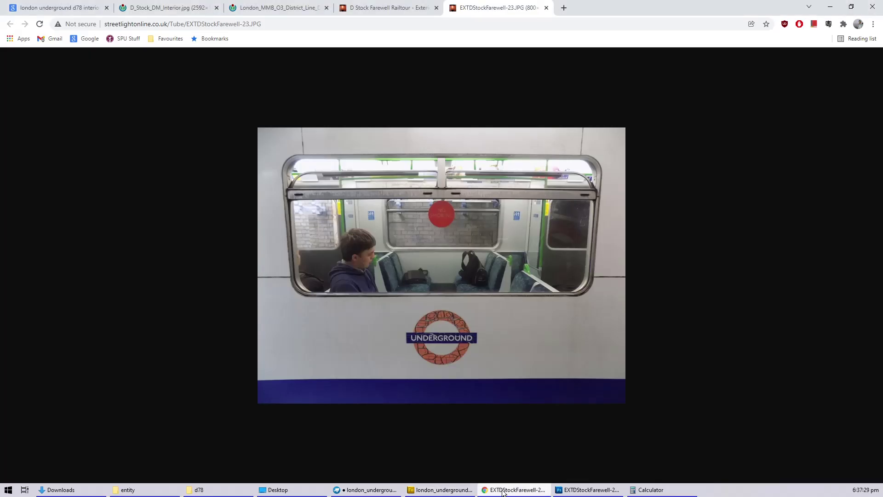
pyautogui.click(366, 489)
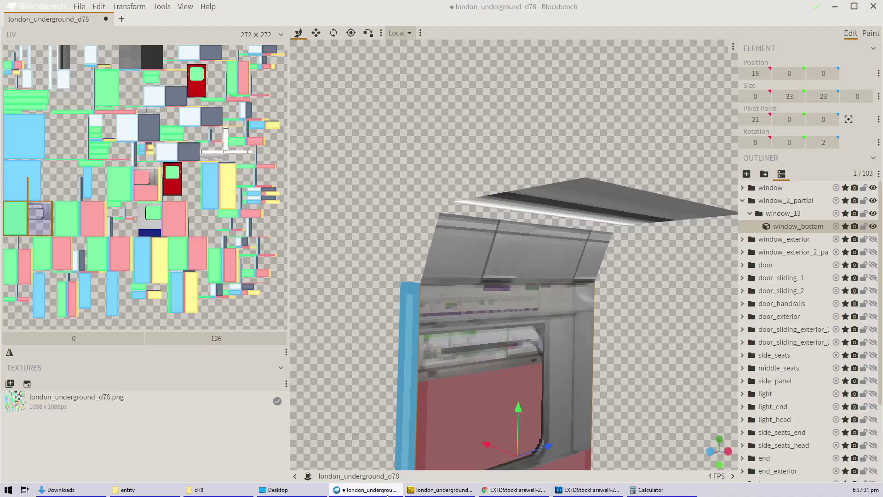
pyautogui.click(560, 492)
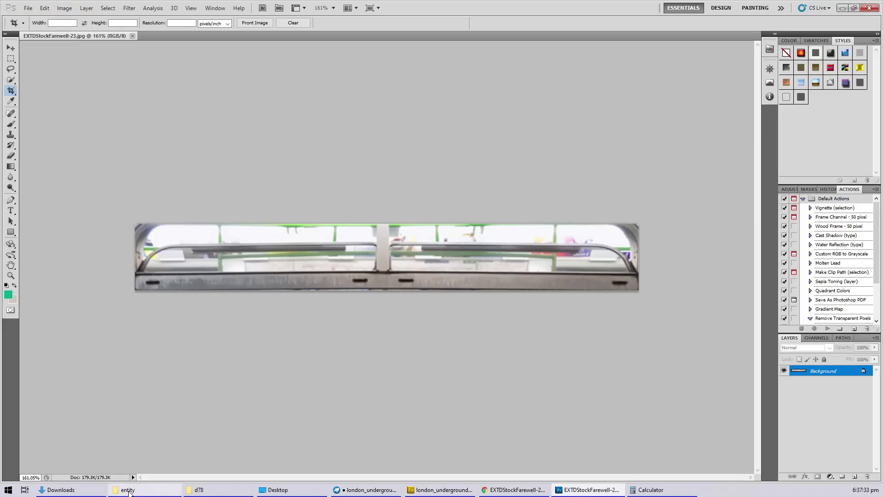
pyautogui.click(398, 490)
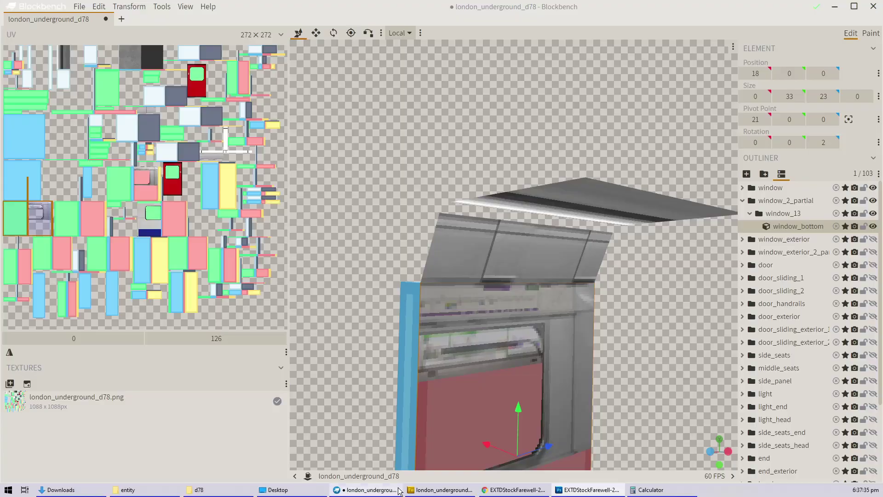
pyautogui.click(410, 490)
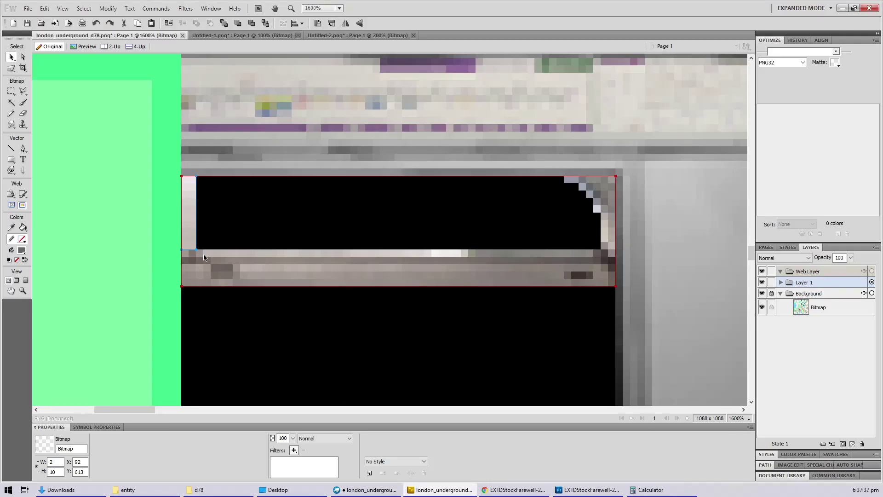
# Step: Apply a Hue/Saturation filter with saturation -100 to the hopper image
pyautogui.click(473, 275)
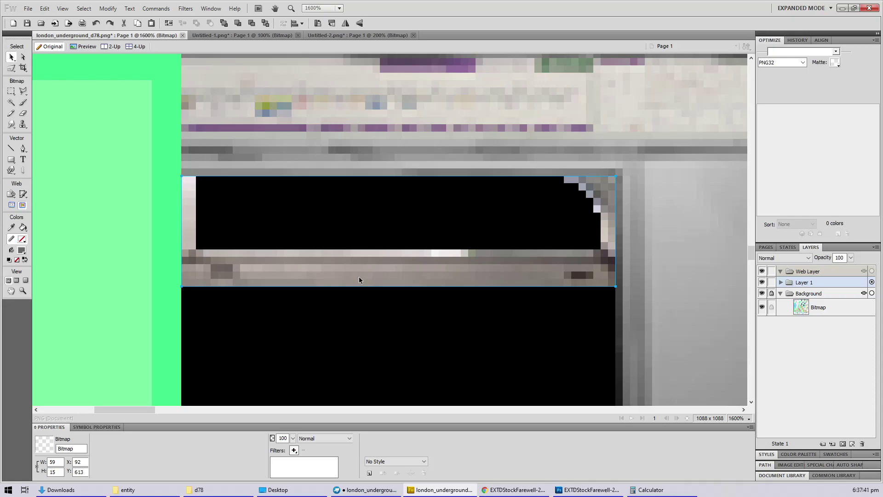
pyautogui.click(294, 450)
pyautogui.moveTo(355, 371)
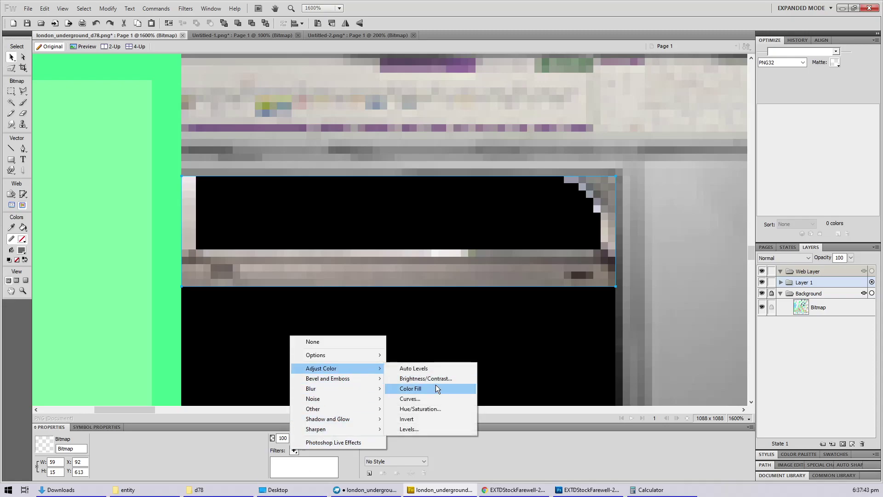
pyautogui.click(432, 410)
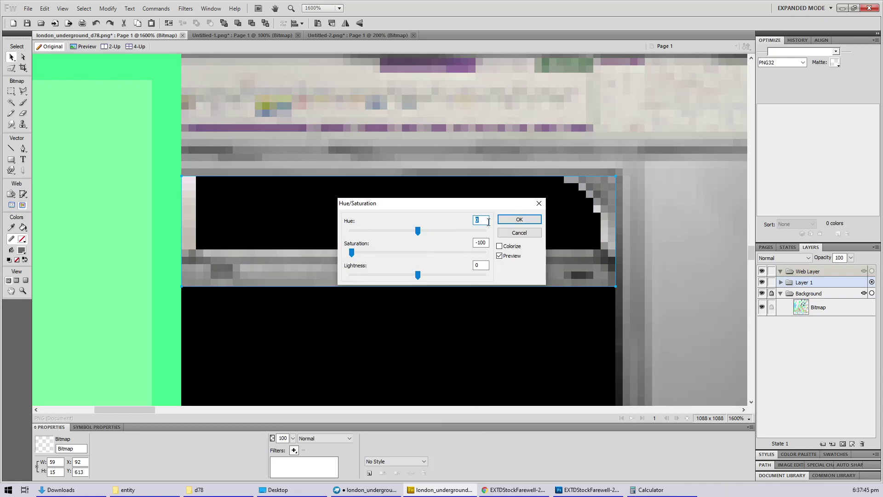
pyautogui.click(519, 220)
# Step: Delete the wall image behind the hopper window, keep only the hopper frame and post, and save the texture
pyautogui.hotkey('ctrl', '-')
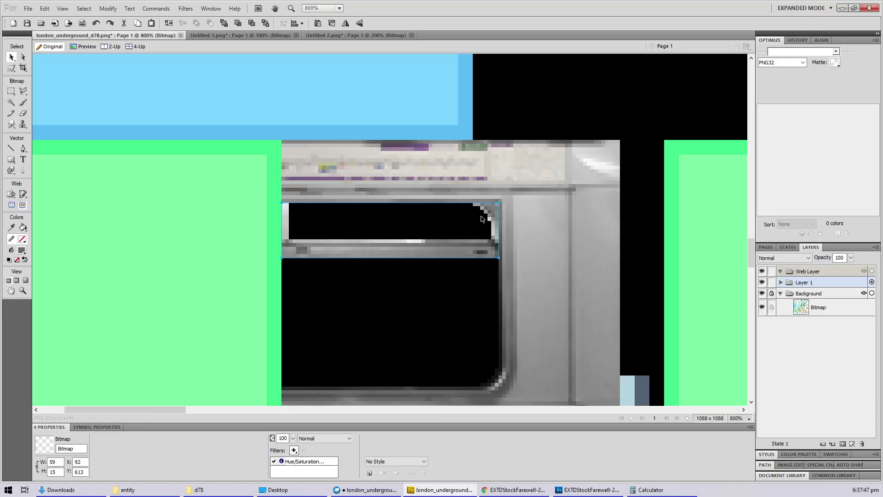
pyautogui.click(536, 238)
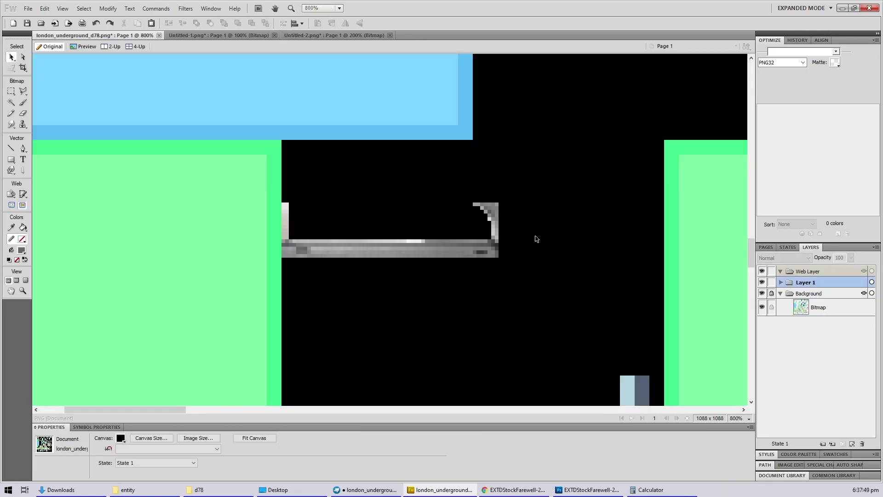
pyautogui.hotkey('ctrl', 's')
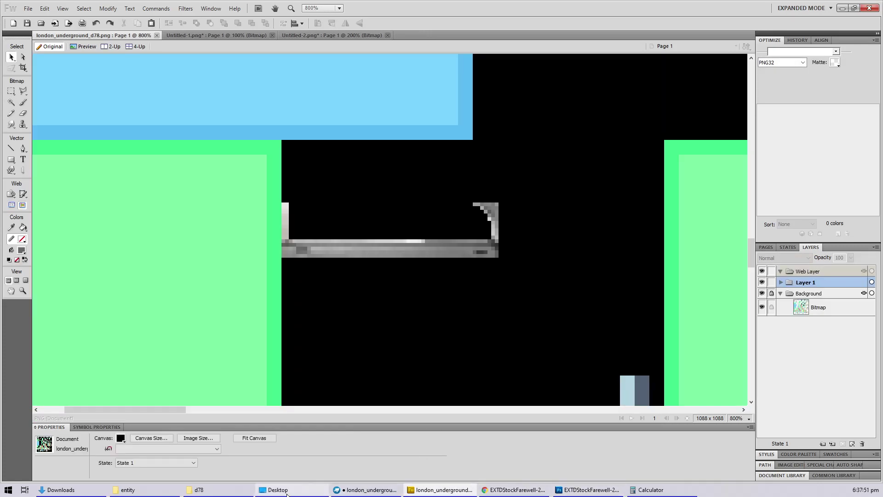
# Step: Check the hopper on the model in Blockbench, return to the texture and set its canvas color to transparent
pyautogui.click(389, 489)
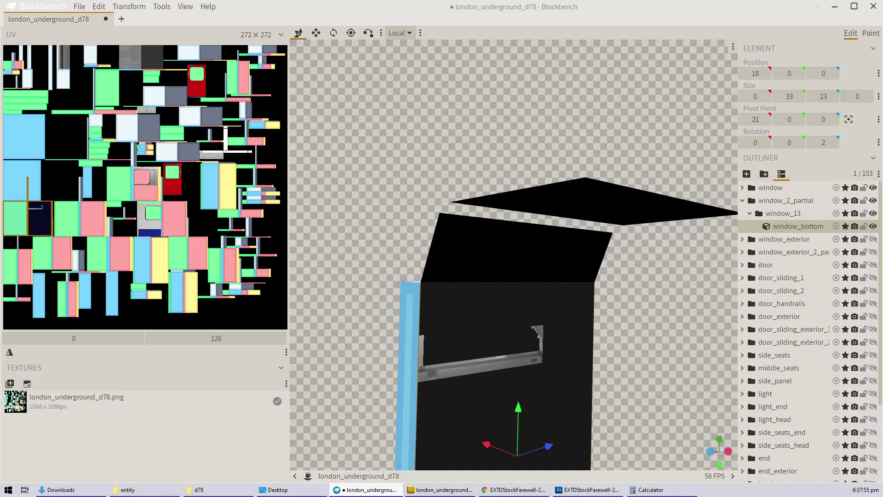
pyautogui.click(440, 489)
pyautogui.click(120, 438)
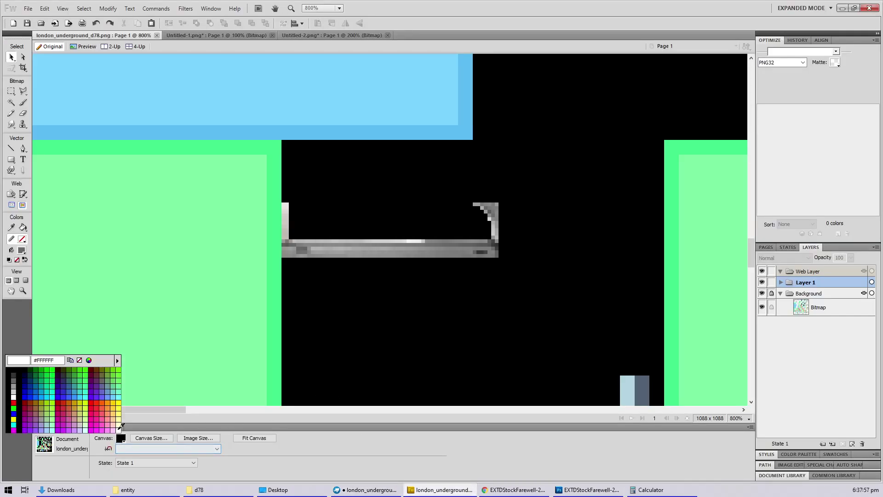
pyautogui.click(79, 360)
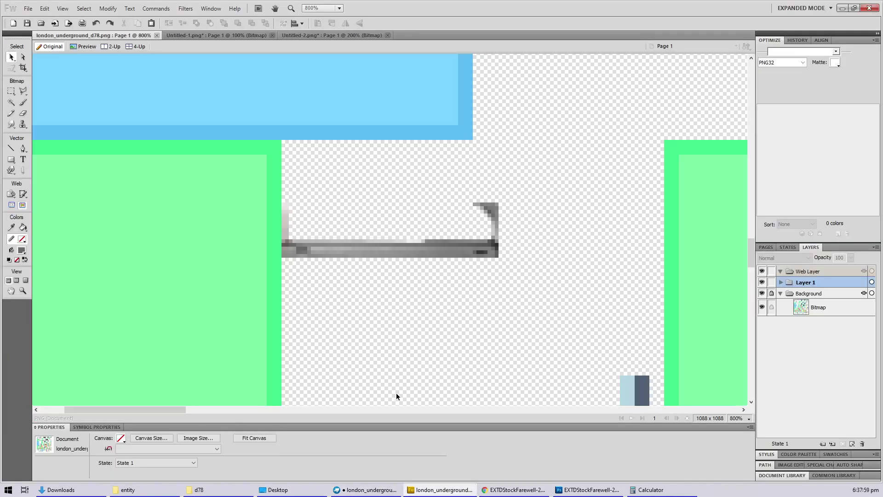
# Step: Switch to Blockbench and examine the window from several angles, toggling the window_2_partial group to compare it with and without the hopper
pyautogui.click(366, 489)
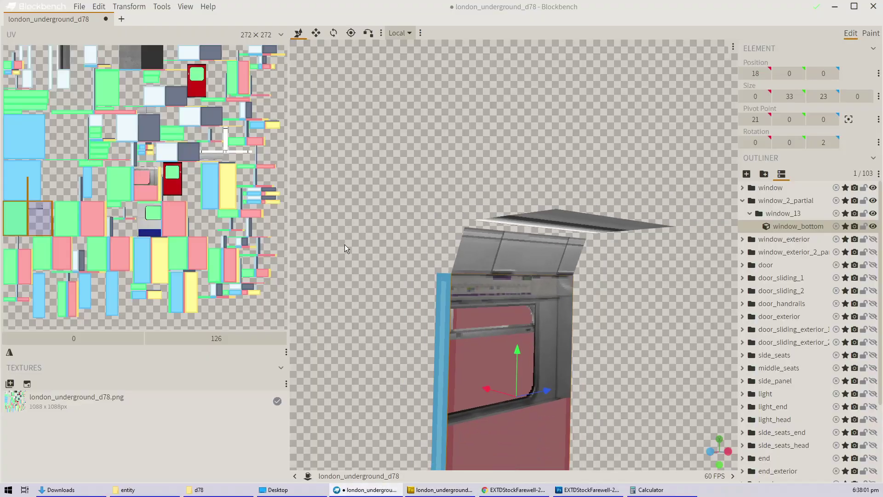
pyautogui.scroll(2, 457, 291)
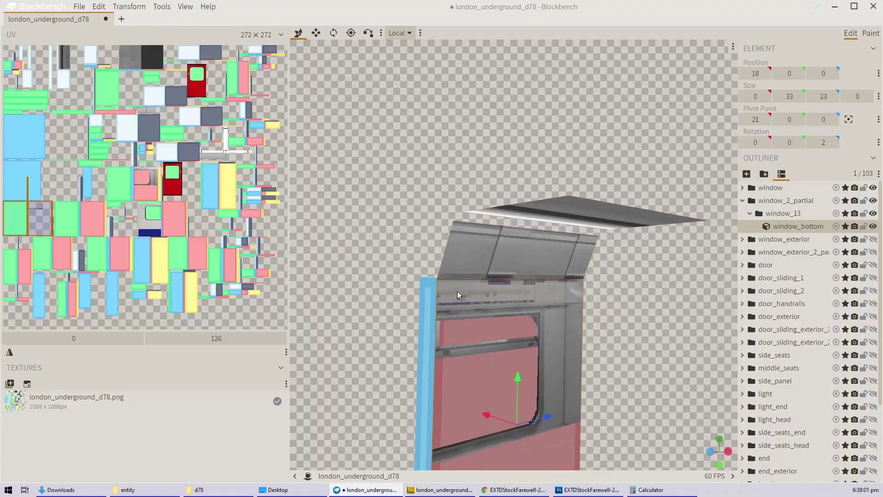
pyautogui.click(872, 200)
pyautogui.click(873, 200)
pyautogui.click(872, 200)
pyautogui.click(873, 200)
pyautogui.click(873, 201)
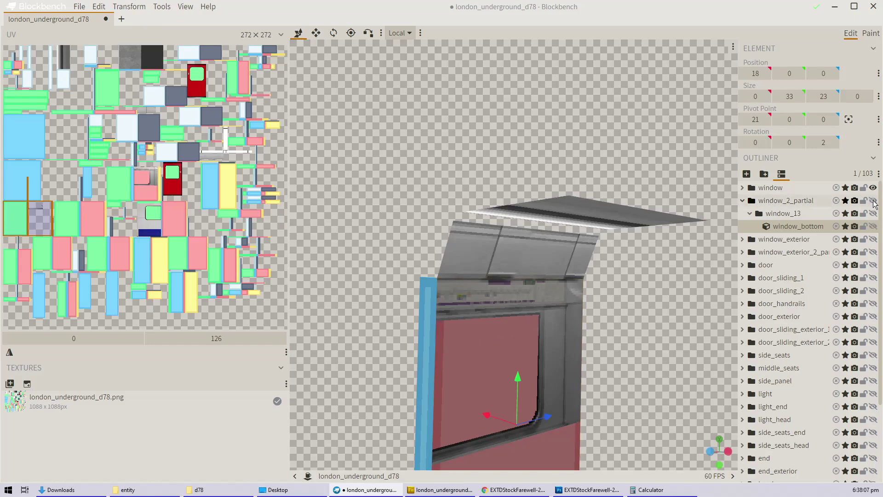
pyautogui.click(872, 201)
pyautogui.scroll(8, 628, 385)
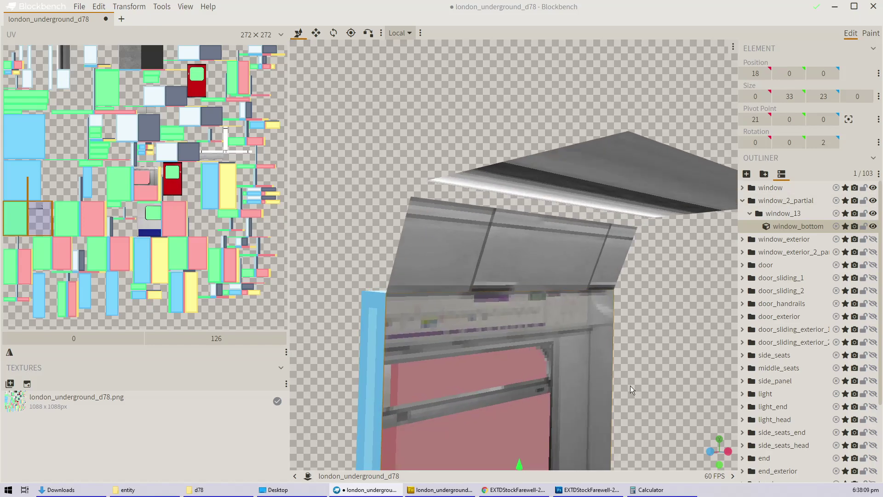
pyautogui.moveTo(629, 385); pyautogui.dragTo(435, 242, button='right')
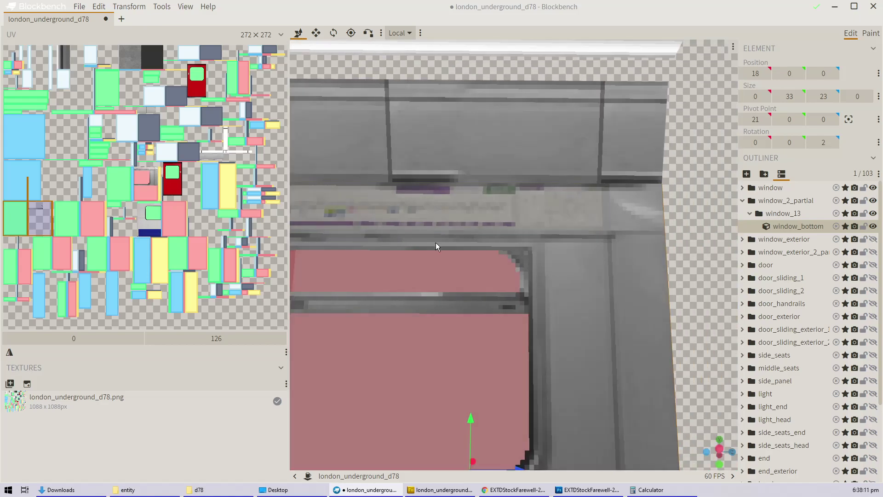
pyautogui.scroll(-3, 549, 258)
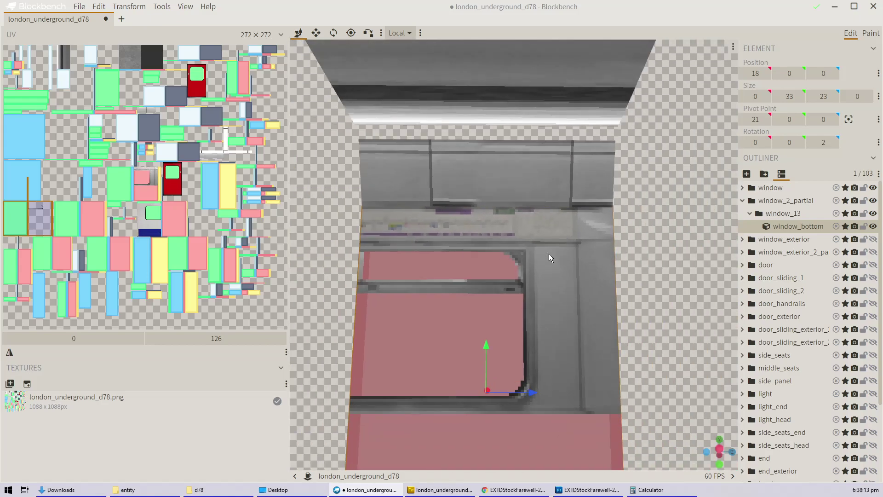
pyautogui.scroll(-4, 598, 381)
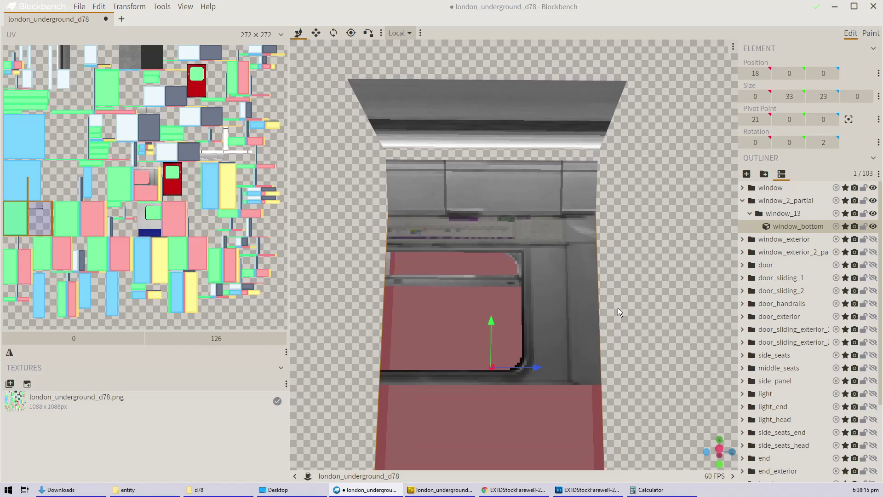
pyautogui.moveTo(499, 285); pyautogui.dragTo(554, 309)
pyautogui.scroll(-1, 811, 314)
pyautogui.scroll(1, 818, 309)
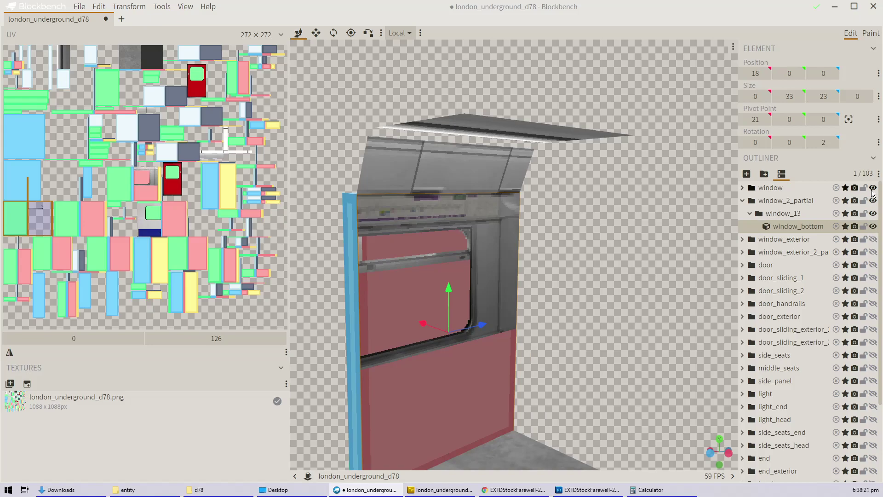
# Step: Hide the window and window_2_partial groups, show window_exterior and window_exterior_2_partial, and select the latter's window_bottom element
pyautogui.click(873, 188)
pyautogui.click(873, 200)
pyautogui.click(743, 201)
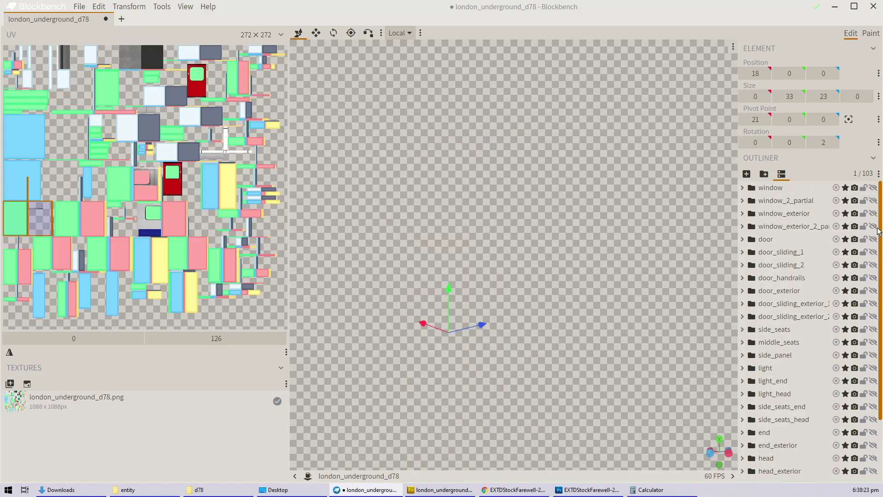
pyautogui.click(872, 213)
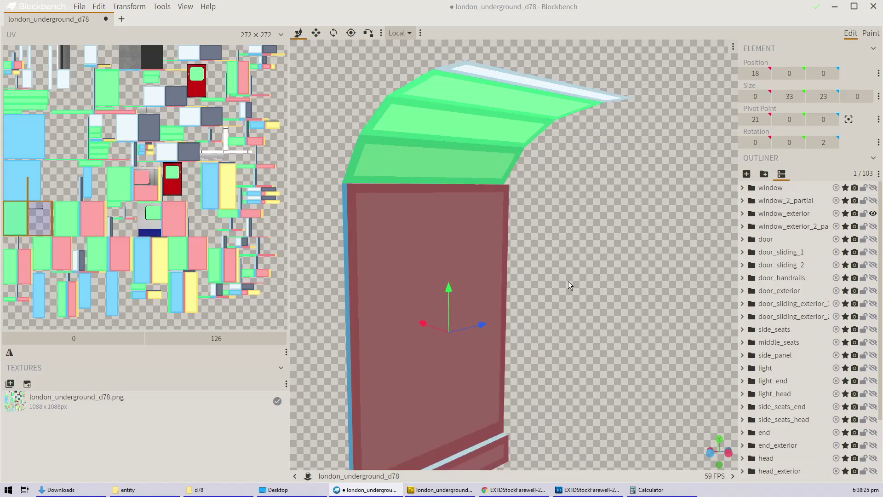
pyautogui.moveTo(568, 280); pyautogui.dragTo(703, 274)
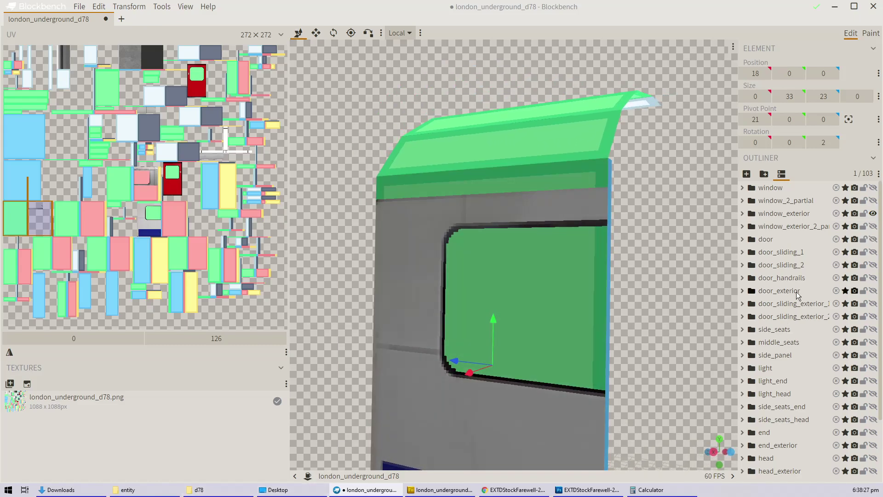
pyautogui.click(873, 227)
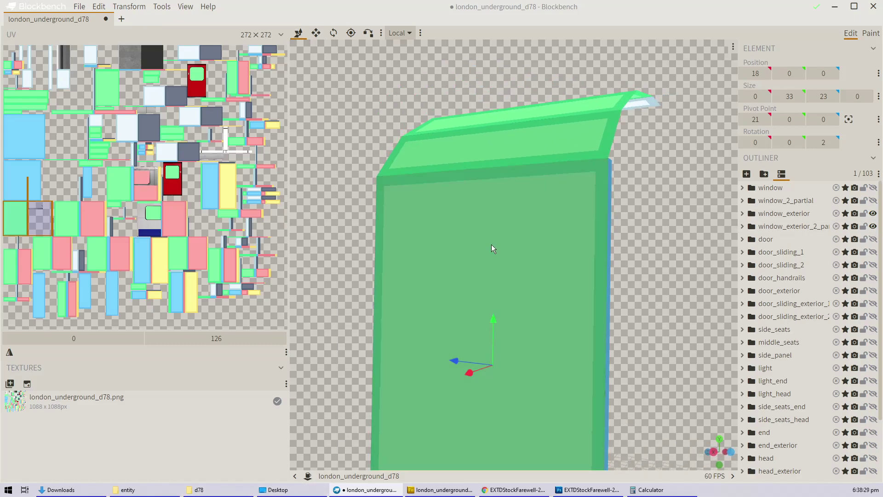
pyautogui.click(491, 244)
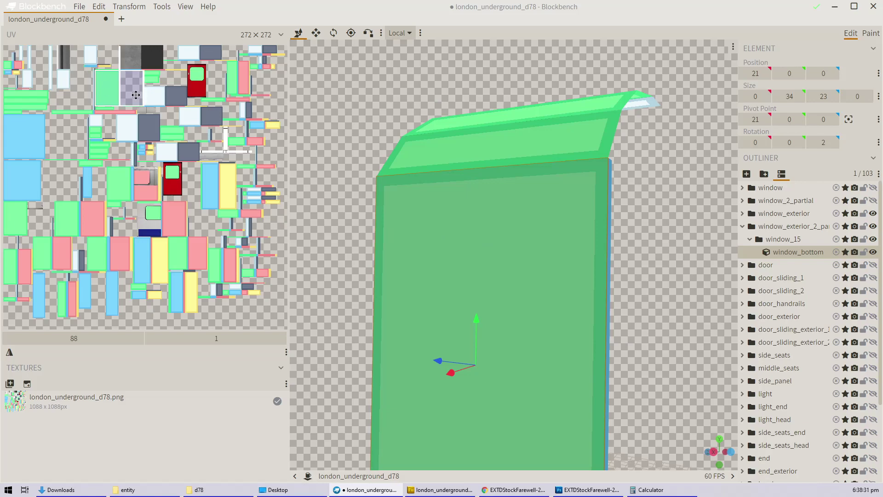
# Step: Switch to the texture in Fireworks and place a copy of the 92 × 127 exterior wall image at X 352, Y 105
pyautogui.hotkey('alt', 'Tab')
pyautogui.keyDown('ctrl'); pyautogui.scroll(-5, 478, 280); pyautogui.keyUp('ctrl')
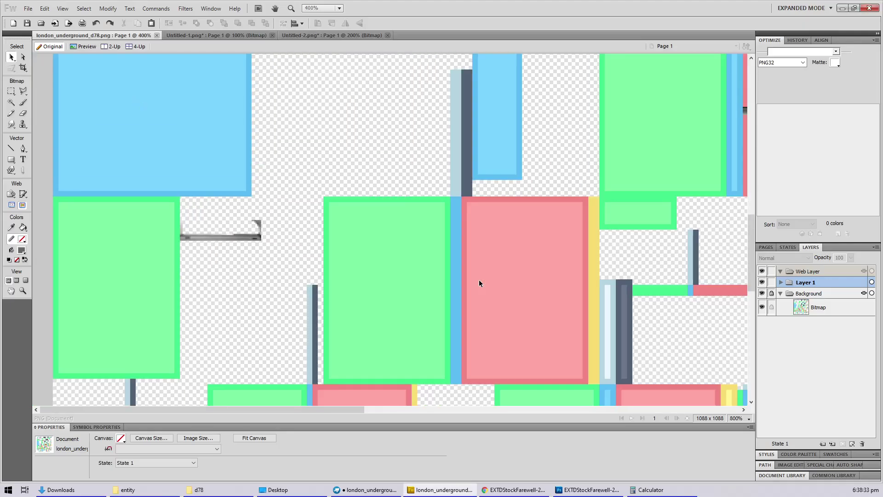
pyautogui.click(433, 286)
pyautogui.scroll(7, 433, 297)
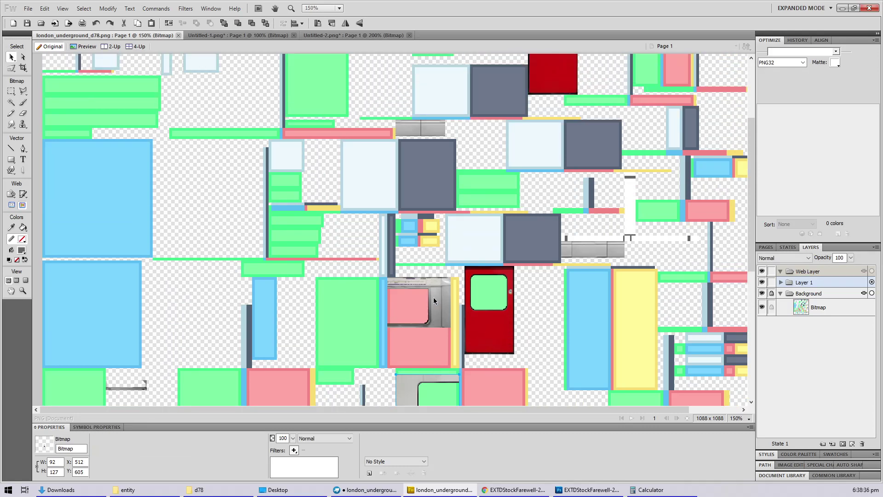
pyautogui.scroll(-6, 433, 297)
pyautogui.moveTo(437, 299); pyautogui.dragTo(318, 128)
pyautogui.keyDown('ctrl'); pyautogui.scroll(4, 318, 129); pyautogui.keyUp('ctrl')
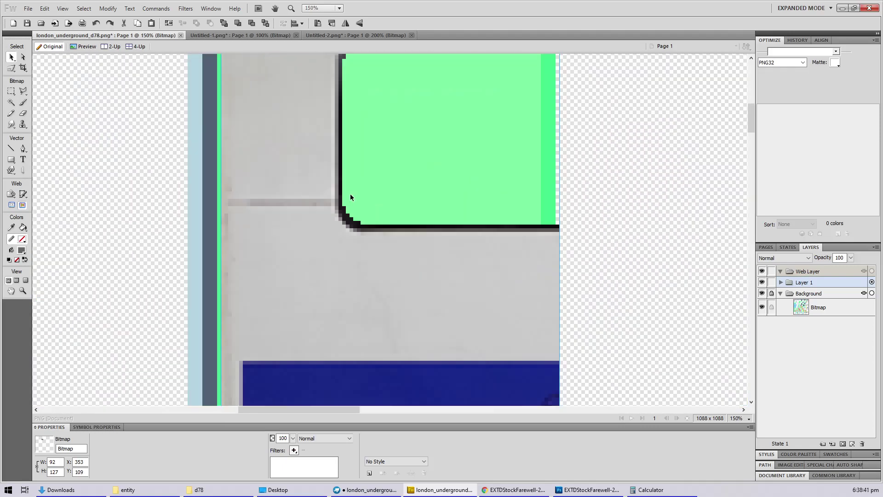
pyautogui.keyDown('ctrl'); pyautogui.scroll(-1, 416, 337); pyautogui.keyUp('ctrl')
pyautogui.moveTo(413, 332)
pyautogui.mouseDown()
pyautogui.moveTo(410, 317)
pyautogui.moveTo(412, 328)
pyautogui.mouseUp()
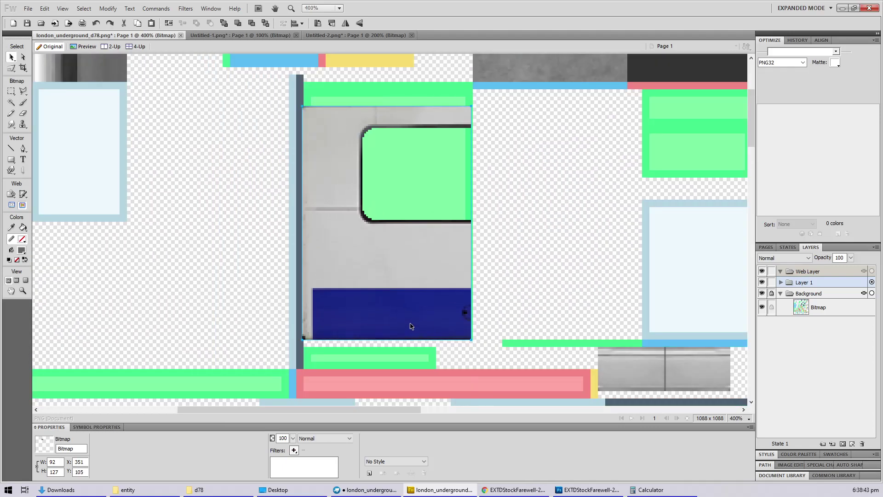
pyautogui.keyDown('ctrl'); pyautogui.scroll(-5, 462, 297); pyautogui.keyUp('ctrl')
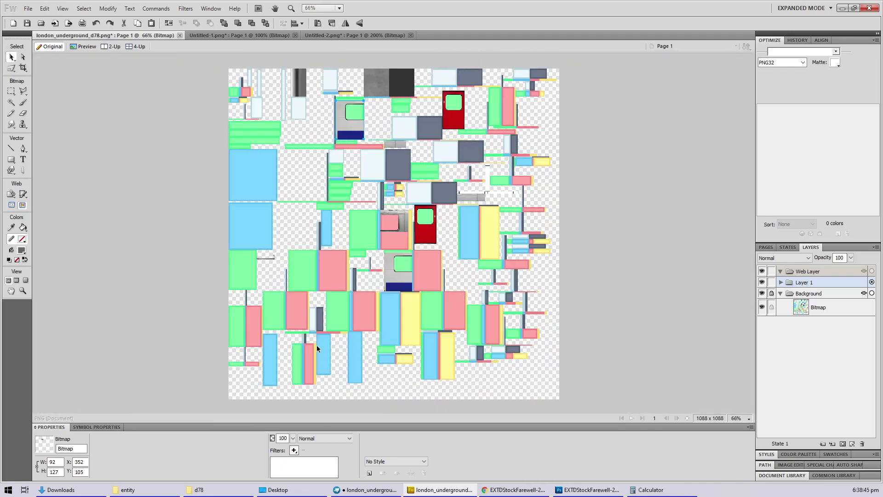
pyautogui.click(265, 258)
pyautogui.keyDown('ctrl'); pyautogui.scroll(5, 258, 267); pyautogui.keyUp('ctrl')
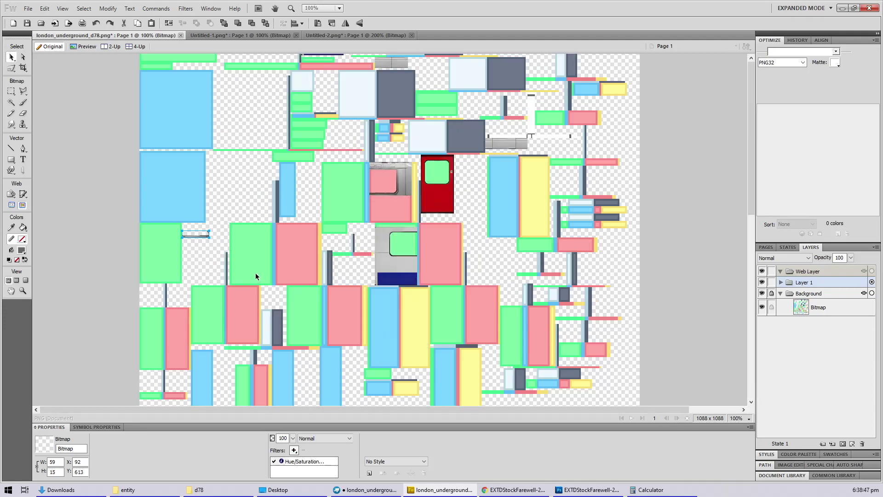
pyautogui.moveTo(201, 260); pyautogui.dragTo(282, 227)
pyautogui.keyDown('ctrl'); pyautogui.scroll(-5, 330, 314); pyautogui.keyUp('ctrl')
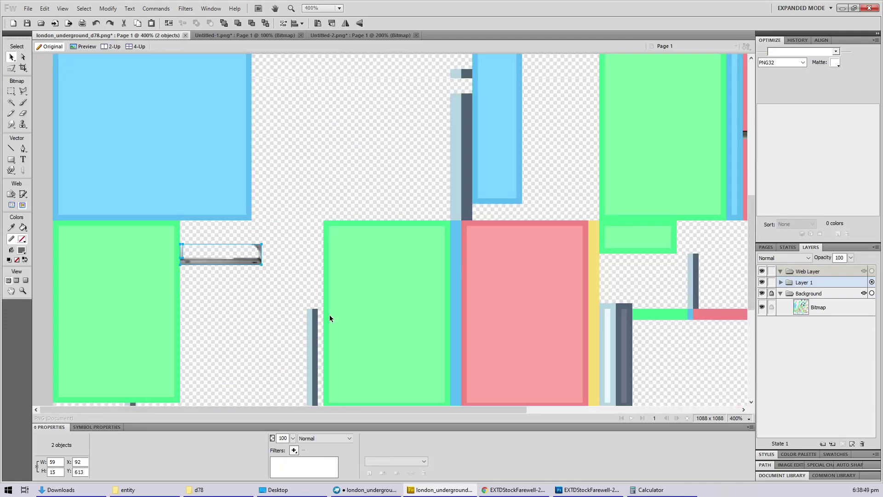
pyautogui.moveTo(266, 260); pyautogui.dragTo(359, 105)
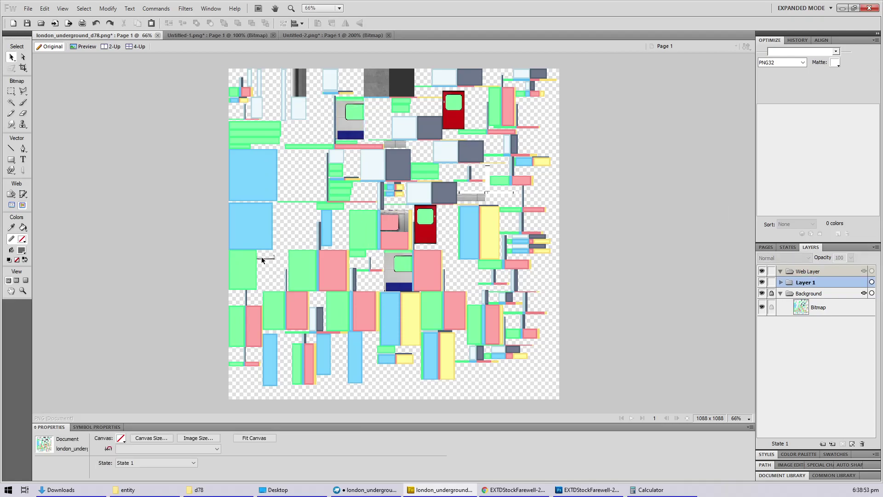
pyautogui.moveTo(266, 259); pyautogui.dragTo(294, 241)
pyautogui.hotkey('ctrl', 'z')
pyautogui.hotkey('ctrl', 'z')
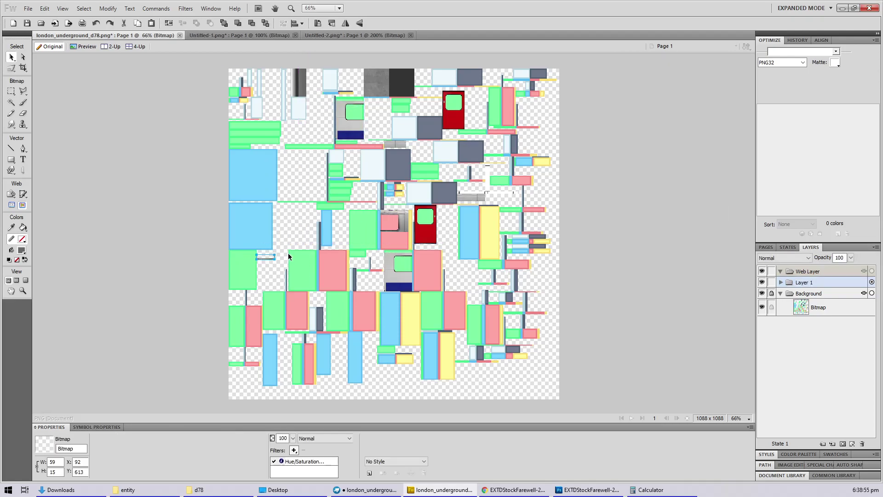
pyautogui.keyDown('ctrl'); pyautogui.scroll(3, 289, 257); pyautogui.keyUp('ctrl')
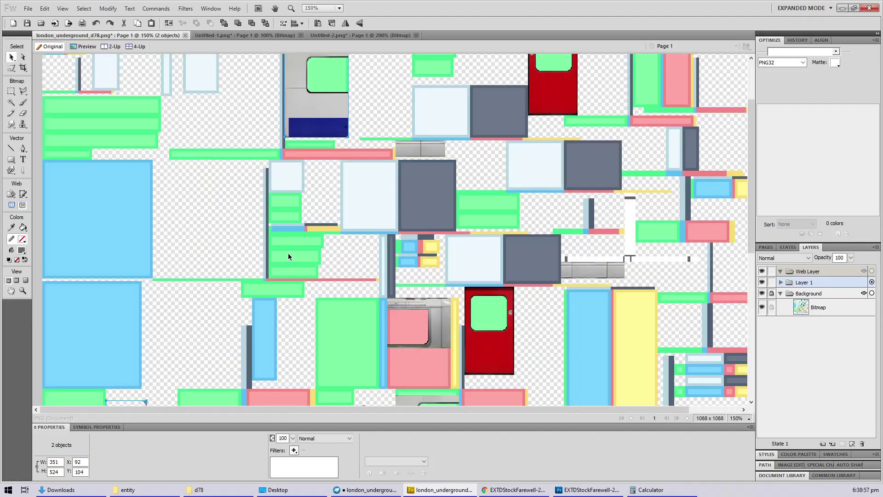
pyautogui.keyDown('ctrl'); pyautogui.scroll(-4, 289, 256); pyautogui.keyUp('ctrl')
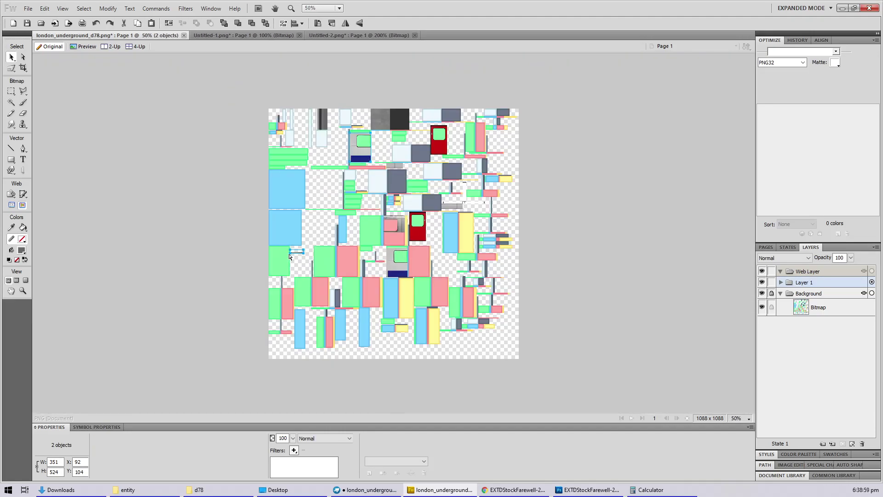
pyautogui.click(288, 250)
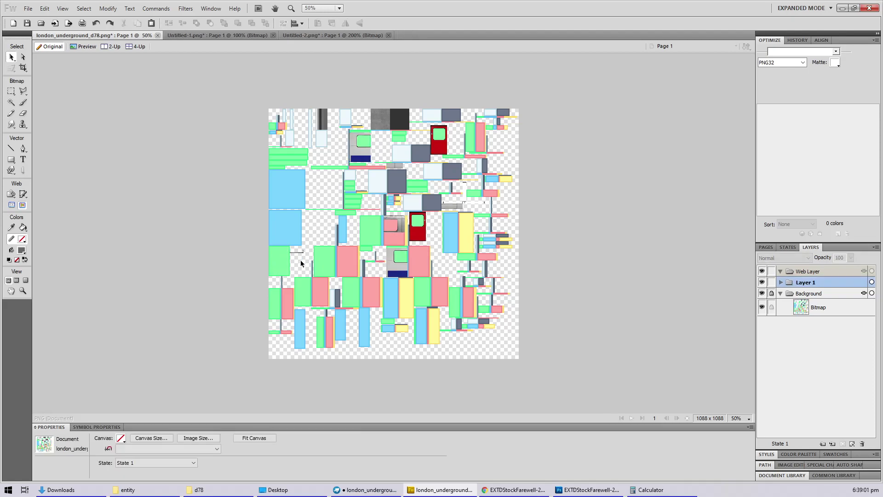
# Step: Copy the hopper frame and its post onto the copied exterior window at X 385, Y 116 and flip them horizontally
pyautogui.hotkey('ctrl', 'a')
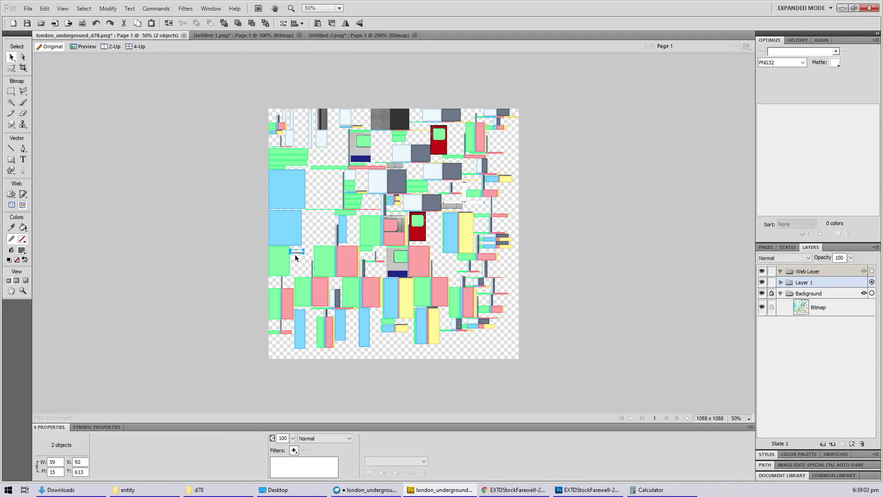
pyautogui.moveTo(297, 256); pyautogui.dragTo(364, 144)
pyautogui.keyDown('ctrl'); pyautogui.scroll(6, 363, 136); pyautogui.keyUp('ctrl')
pyautogui.keyDown('ctrl'); pyautogui.scroll(1, 386, 161); pyautogui.keyUp('ctrl')
pyautogui.moveTo(375, 243); pyautogui.dragTo(373, 198)
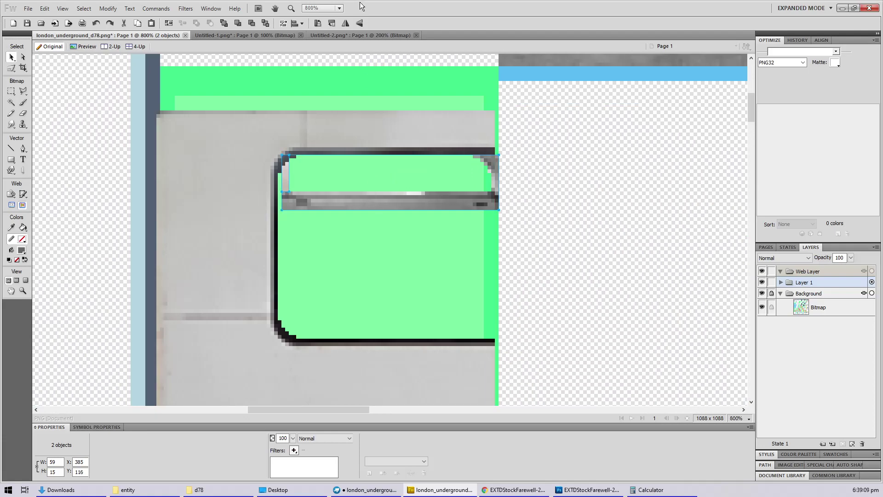
pyautogui.click(345, 24)
# Step: Try to cover the flipped hopper's narrow post with a 3 × 11 px grey patch copied from the exterior wall
pyautogui.click(230, 152)
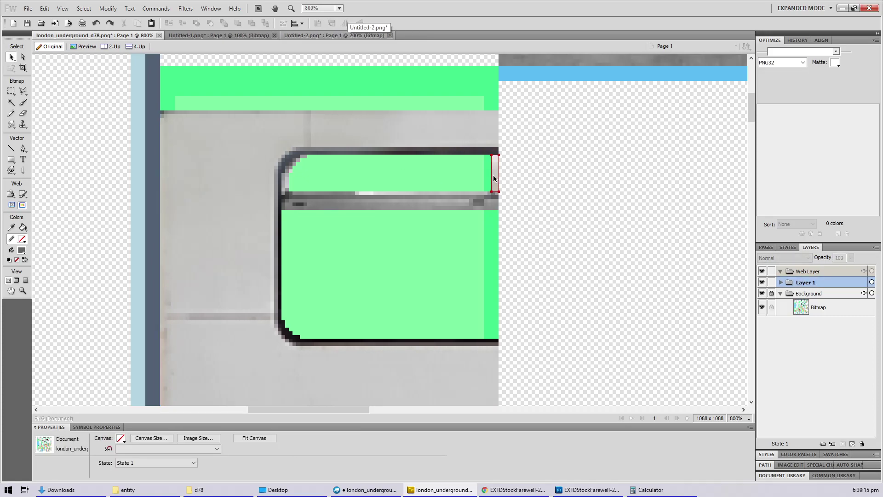
pyautogui.press('m')
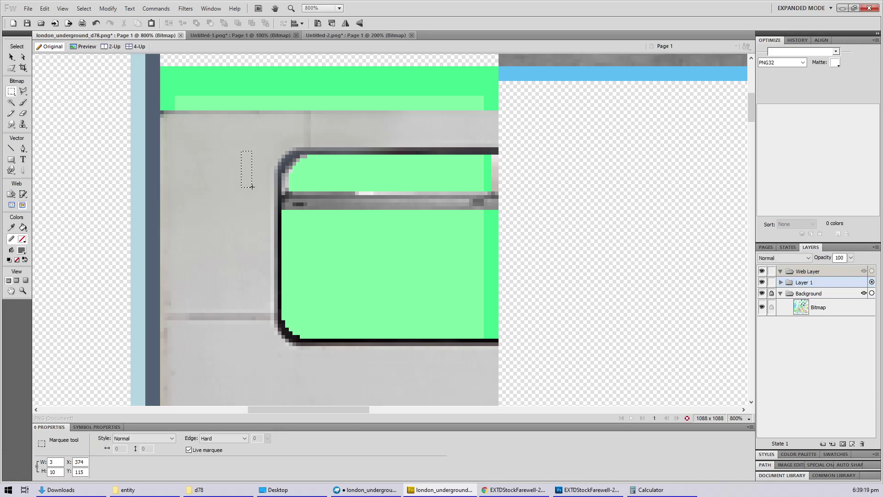
pyautogui.press('v')
pyautogui.moveTo(251, 177); pyautogui.dragTo(501, 181)
pyautogui.hotkey('ctrl', '3')
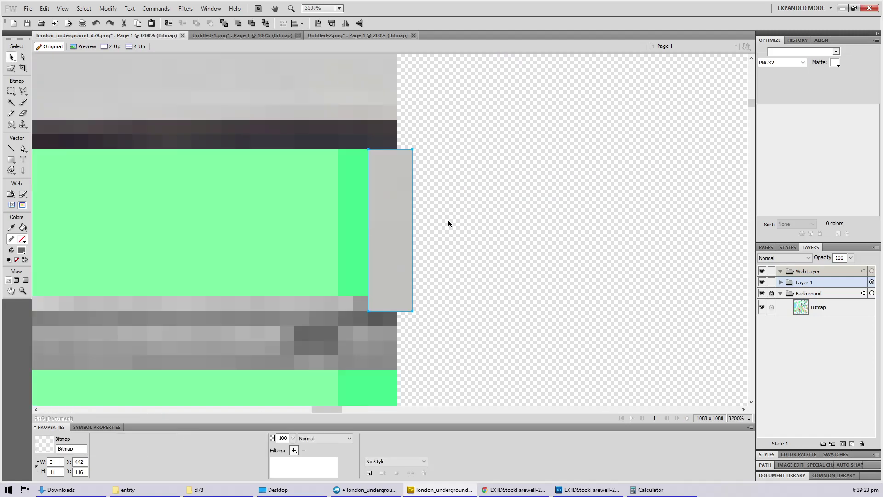
pyautogui.moveTo(407, 240); pyautogui.dragTo(482, 225)
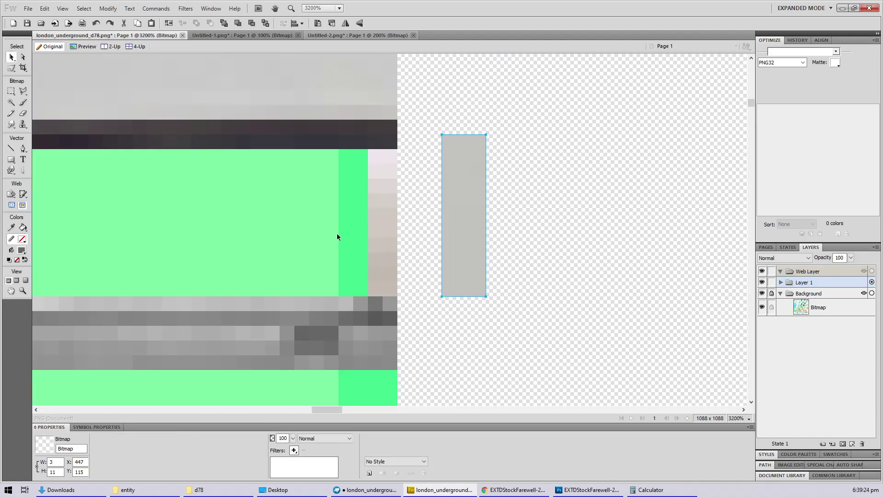
pyautogui.click(379, 237)
pyautogui.moveTo(448, 256); pyautogui.dragTo(379, 256)
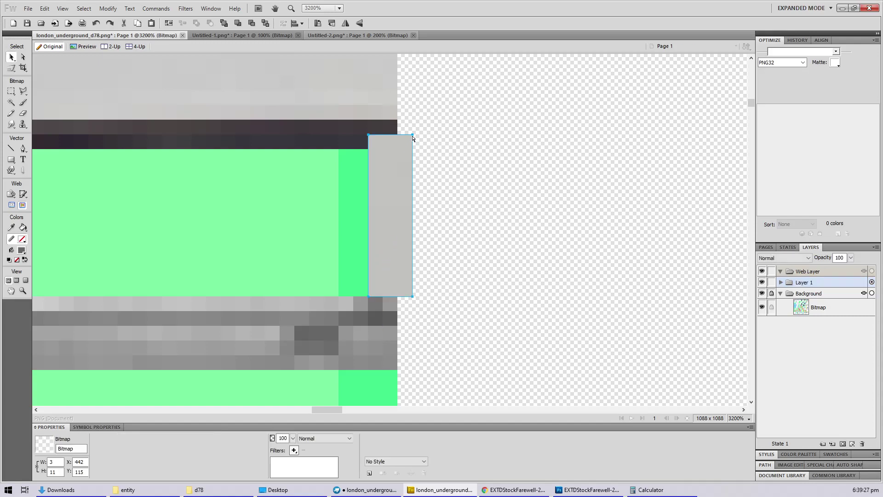
pyautogui.moveTo(412, 134); pyautogui.dragTo(401, 153)
pyautogui.click(523, 175)
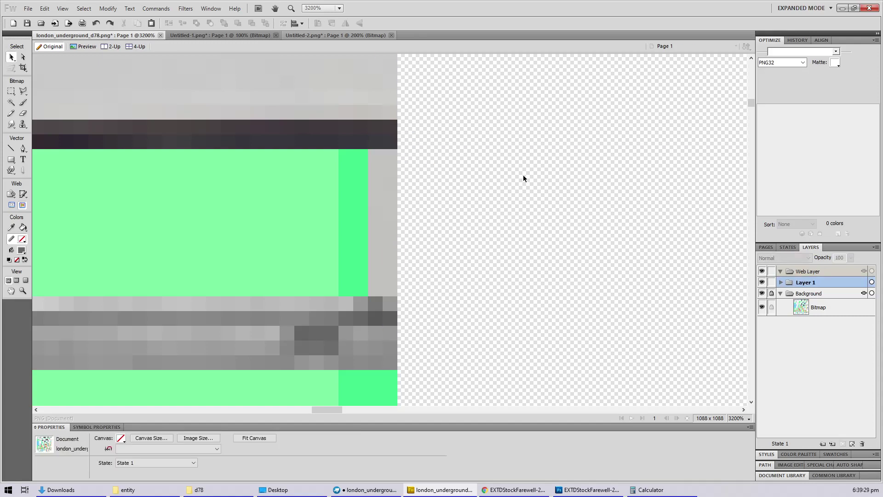
pyautogui.hotkey('ctrl', '-')
pyautogui.hotkey('ctrl', '-')
pyautogui.hotkey('ctrl', '-')
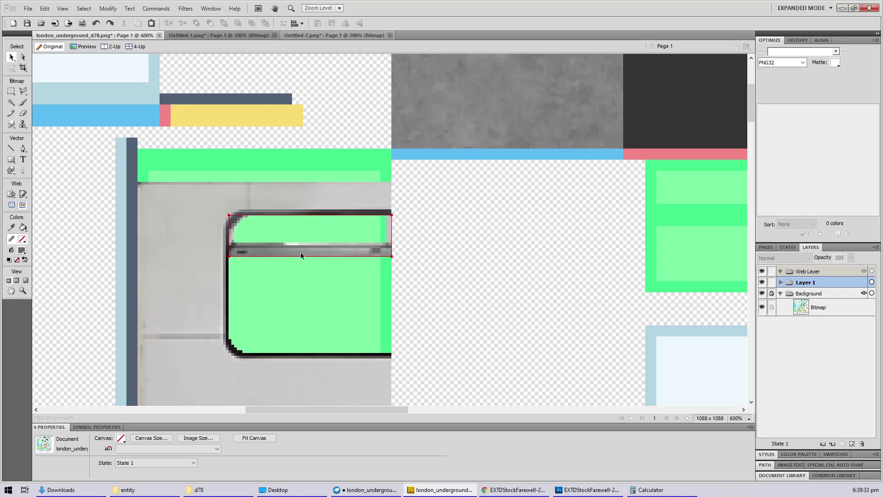
# Step: Examine the copied exterior wall's lower edge against its template area and compare its placement with the original exterior wall
pyautogui.click(179, 221)
pyautogui.hotkey('ctrl', '-')
pyautogui.hotkey('ctrl', '=')
pyautogui.scroll(-2, 321, 307)
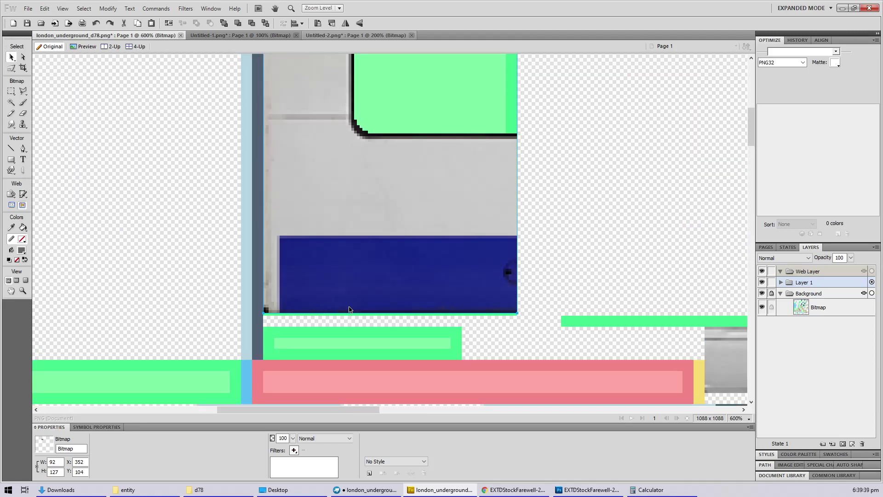
pyautogui.keyDown('ctrl'); pyautogui.scroll(-2, 357, 295); pyautogui.keyUp('ctrl')
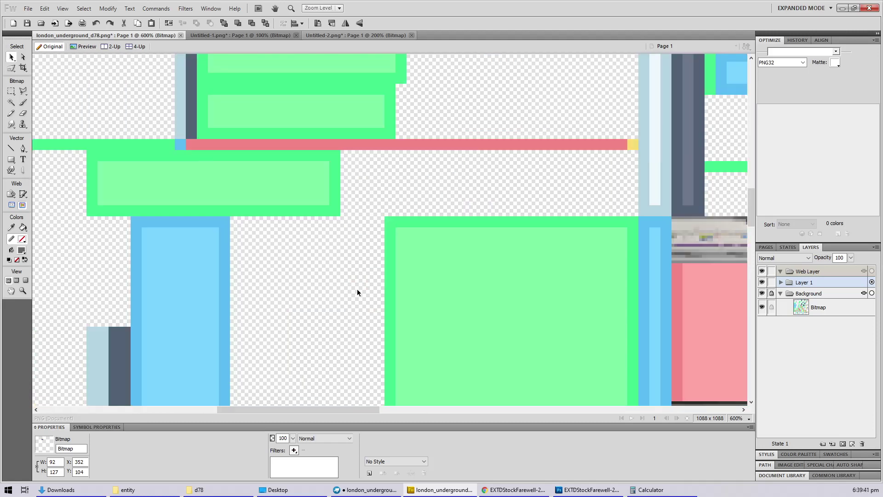
pyautogui.keyDown('ctrl'); pyautogui.scroll(-2, 361, 289); pyautogui.keyUp('ctrl')
pyautogui.scroll(-3, 368, 291)
pyautogui.scroll(-3, 381, 292)
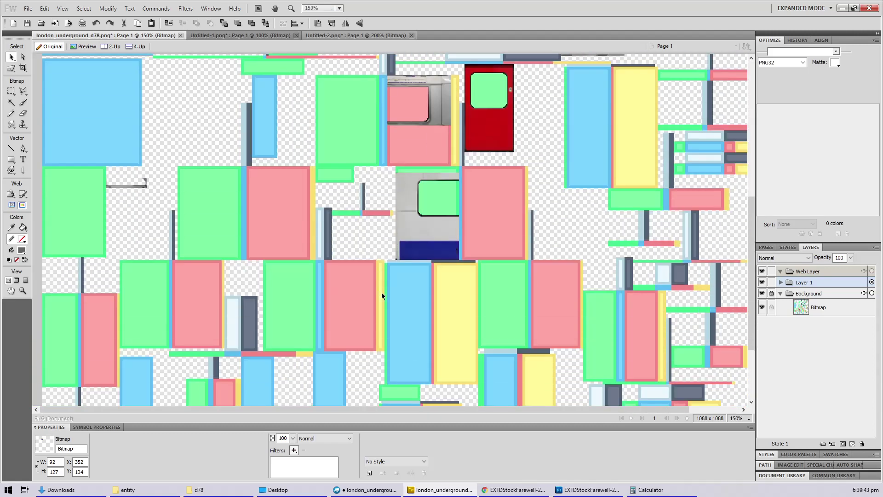
pyautogui.click(444, 241)
pyautogui.scroll(3, 350, 230)
pyautogui.scroll(3, 331, 226)
# Step: Select the copied wall together with the hopper frame and its post and move all three down to Y 105
pyautogui.click(318, 195)
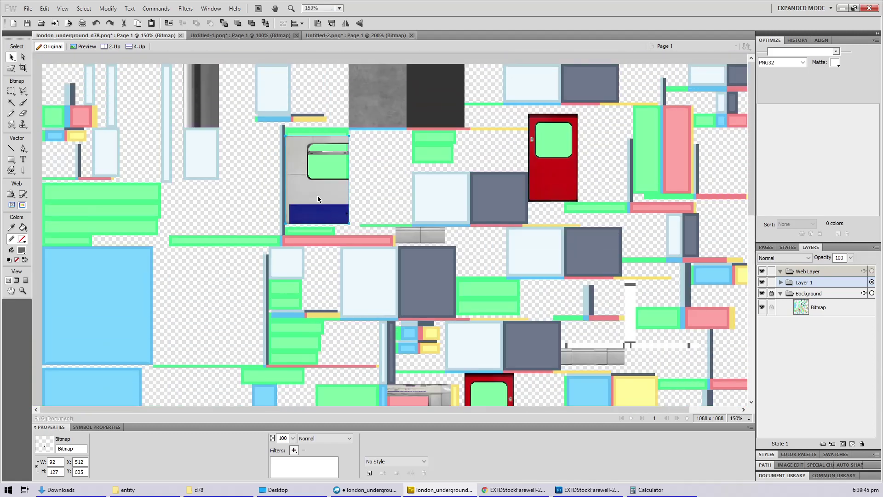
pyautogui.keyDown('ctrl'); pyautogui.scroll(3, 329, 241); pyautogui.keyUp('ctrl')
pyautogui.keyDown('ctrl'); pyautogui.scroll(1, 335, 244); pyautogui.keyUp('ctrl')
pyautogui.keyDown('ctrl'); pyautogui.scroll(-1, 413, 159); pyautogui.keyUp('ctrl')
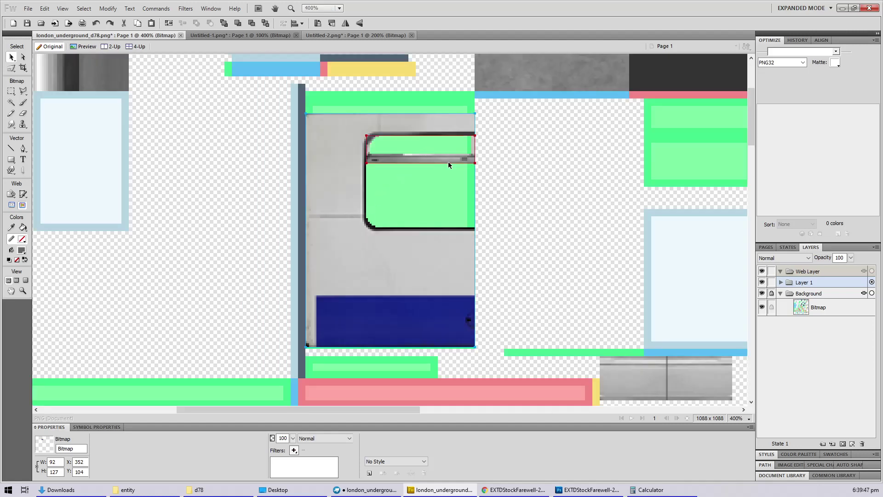
pyautogui.keyDown('shift'); pyautogui.click(472, 155); pyautogui.keyUp('shift')
pyautogui.press('Down')
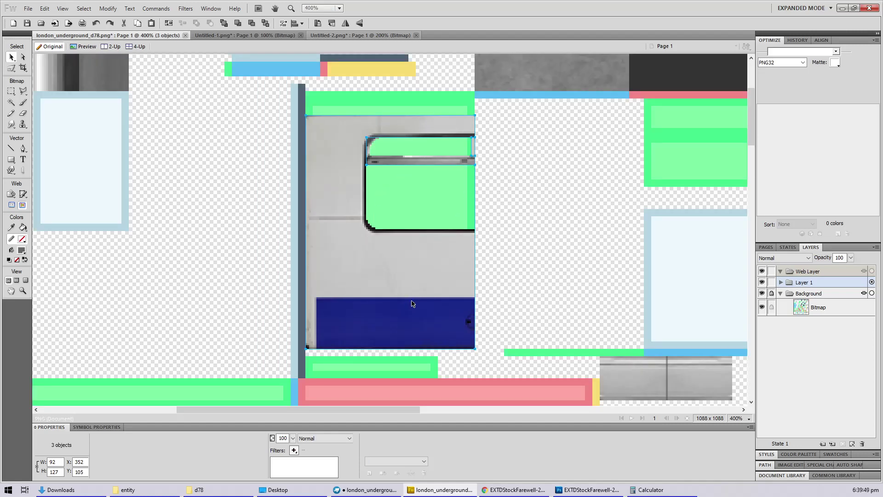
# Step: Separate the 87 × 28 px blue lower panel at X 357, Y 204 from the copied exterior wall
pyautogui.hotkey('ctrl', 'd')
pyautogui.click(440, 324)
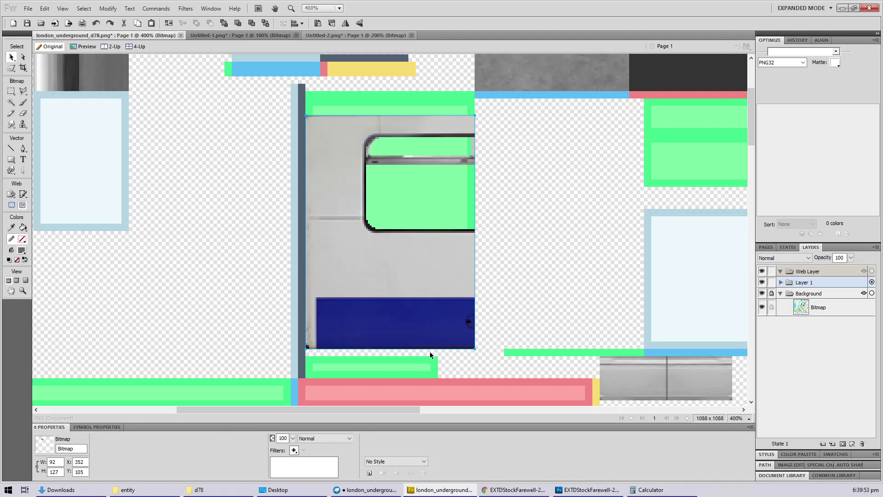
pyautogui.press('m')
pyautogui.moveTo(495, 352)
pyautogui.mouseDown()
pyautogui.moveTo(366, 328)
pyautogui.moveTo(316, 300)
pyautogui.mouseUp()
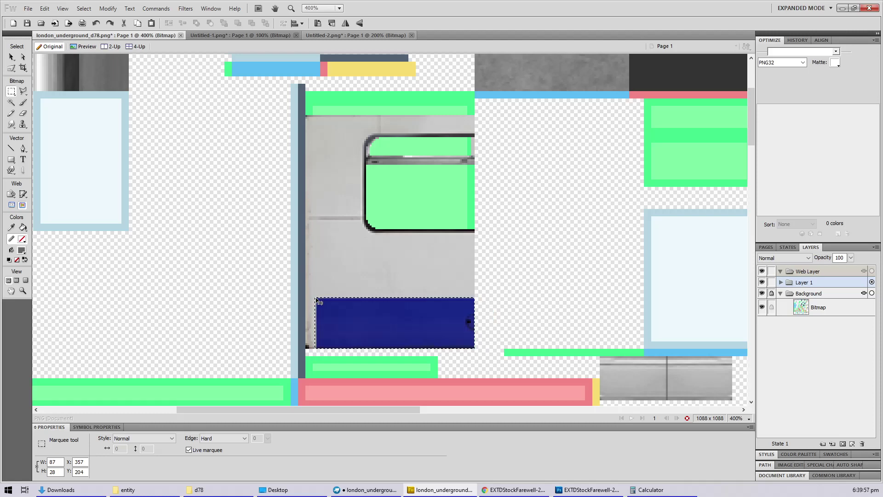
pyautogui.hotkey('ctrl', 'd')
pyautogui.press('v')
# Step: Delete the copied exterior wall and its blue lower panel, keeping the flipped hopper frame and post
pyautogui.click(343, 270)
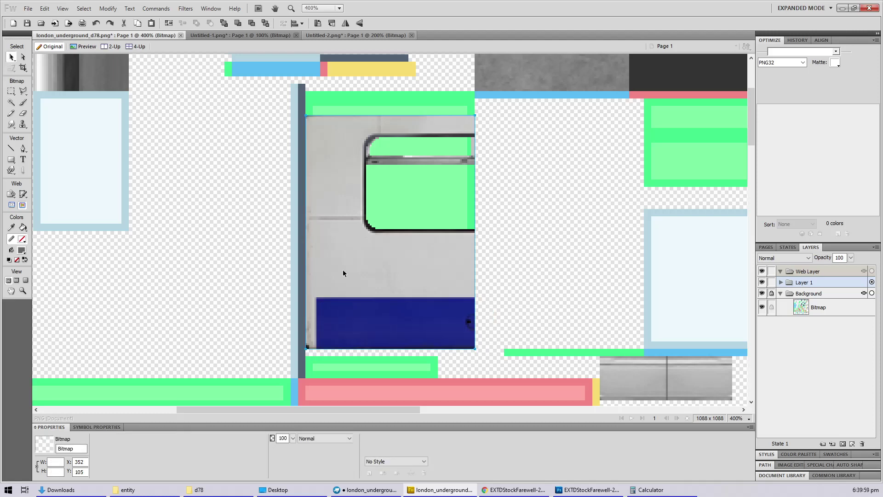
pyautogui.press('Delete')
pyautogui.click(380, 328)
pyautogui.press('Delete')
pyautogui.scroll(-4, 330, 237)
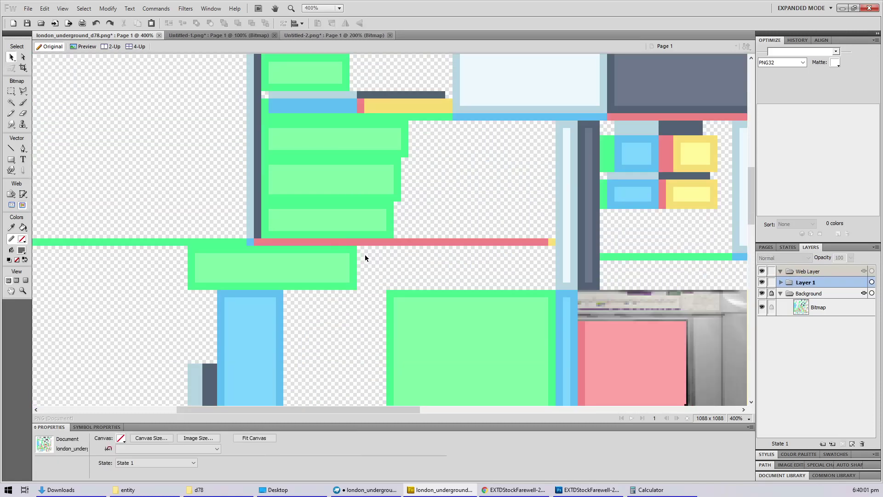
pyautogui.scroll(2, 465, 158)
pyautogui.hotkey('ctrl', 'z')
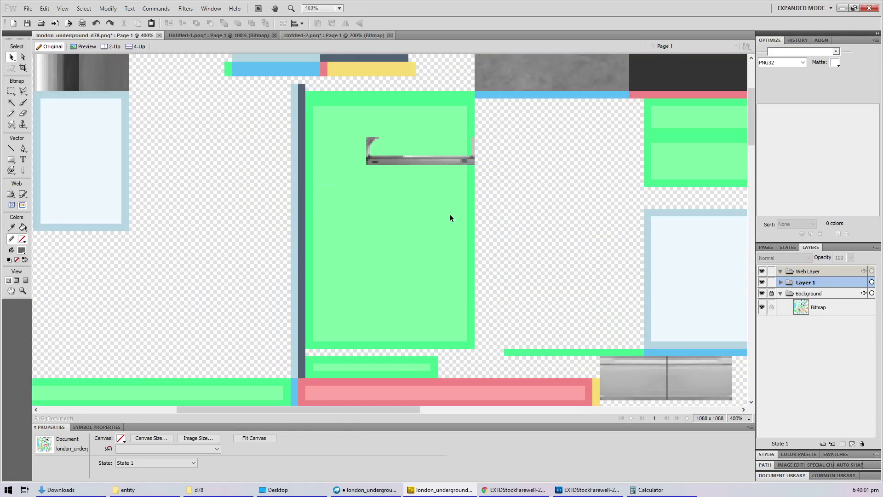
pyautogui.scroll(3, 450, 218)
pyautogui.scroll(-2, 451, 218)
# Step: Apply a Hue/Saturation filter to the flipped hopper's narrow post and flatten the post together with the hopper frame
pyautogui.click(472, 182)
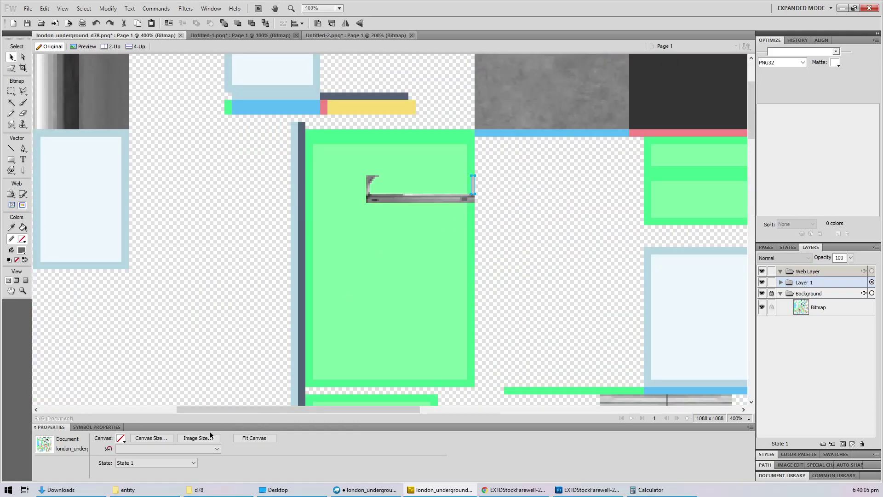
pyautogui.click(294, 451)
pyautogui.moveTo(371, 367)
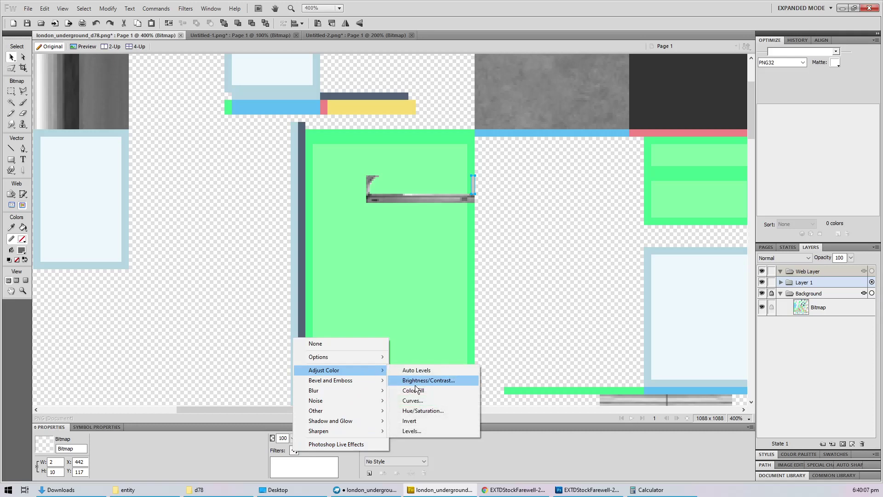
pyautogui.click(420, 411)
pyautogui.click(527, 220)
pyautogui.moveTo(532, 247); pyautogui.dragTo(388, 172)
pyautogui.rightClick(430, 198)
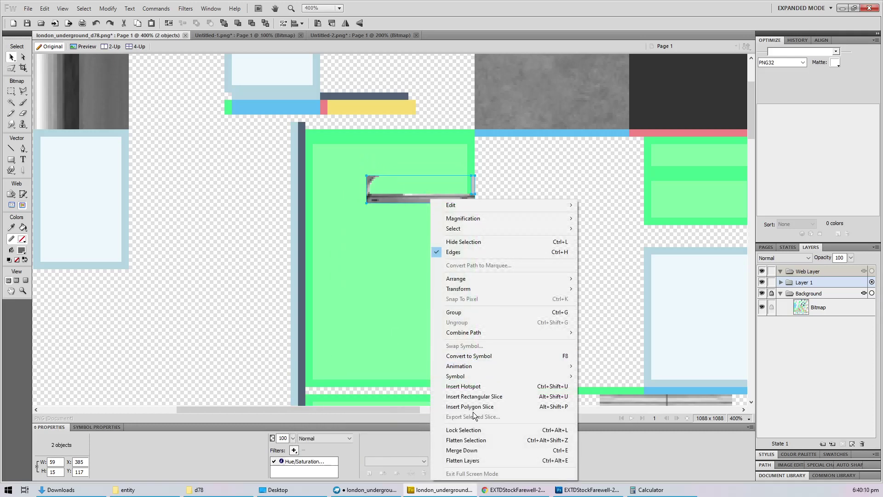
pyautogui.click(480, 440)
# Step: Darken the narrow post of the original hopper at X 92, Y 613 with a Brightness/Contrast filter
pyautogui.hotkey('ctrl', '0')
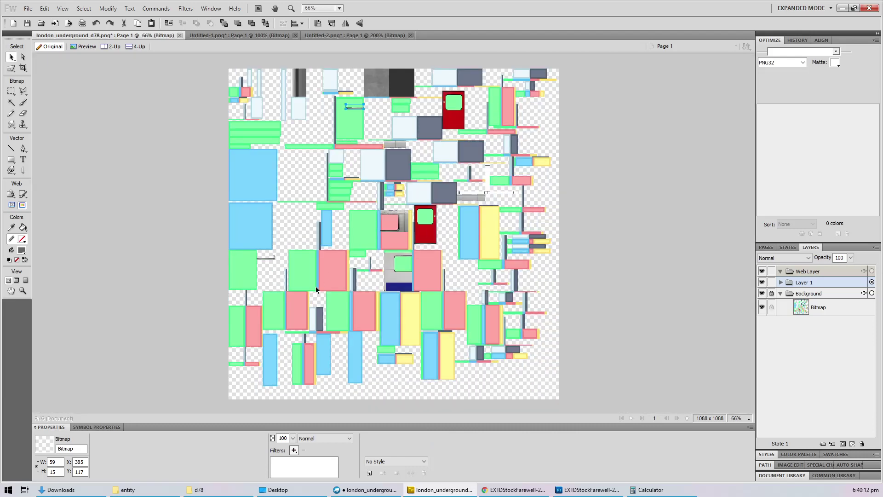
pyautogui.click(268, 259)
pyautogui.keyDown('ctrl'); pyautogui.scroll(7, 268, 258); pyautogui.keyUp('ctrl')
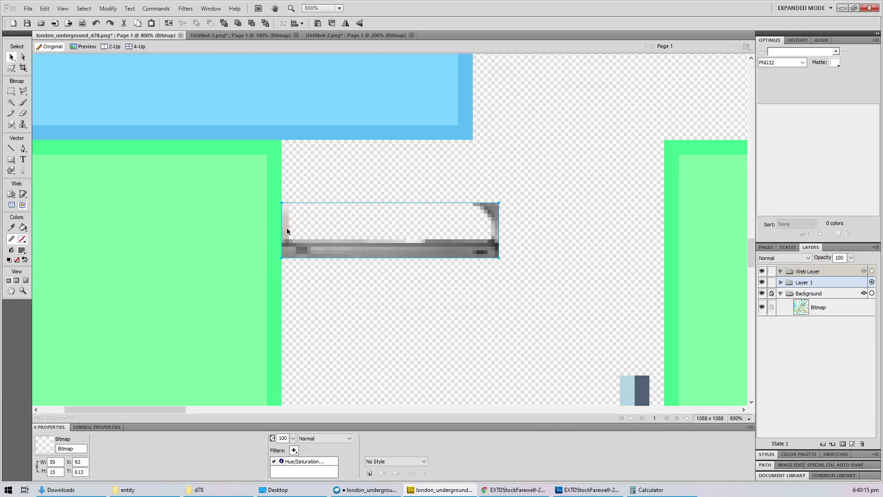
pyautogui.click(286, 228)
pyautogui.click(294, 448)
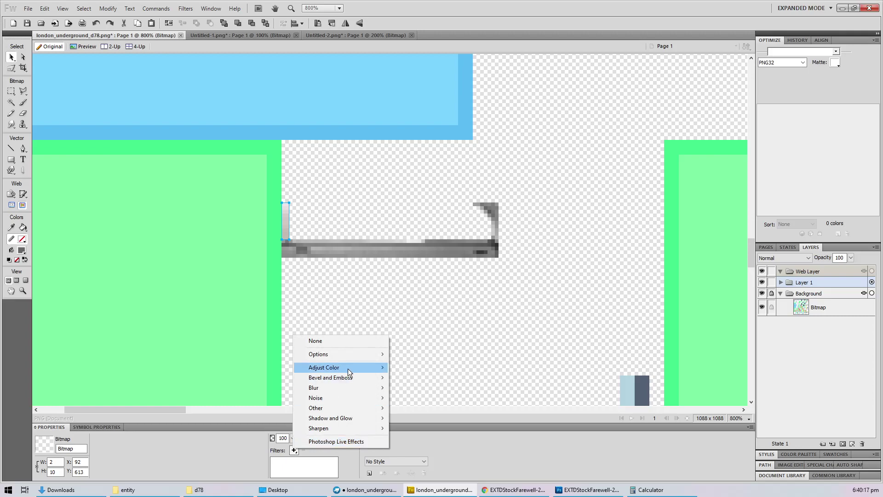
pyautogui.moveTo(350, 367)
pyautogui.click(428, 378)
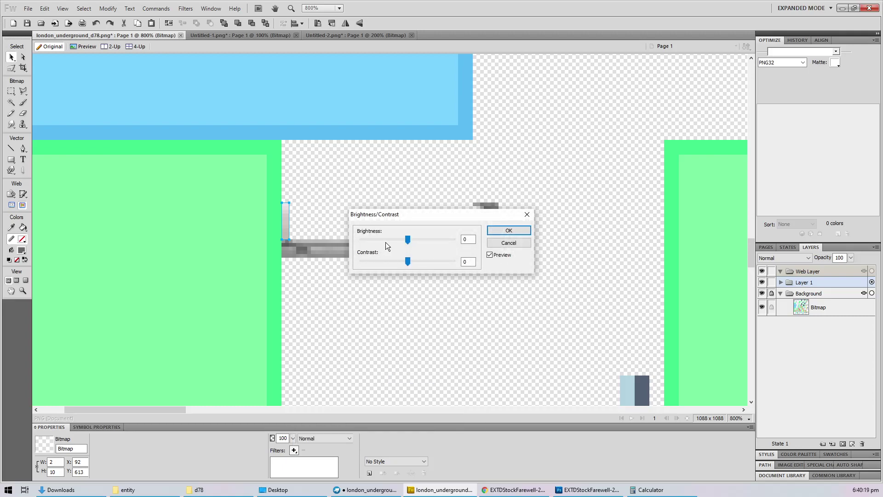
pyautogui.click(386, 238)
pyautogui.click(508, 230)
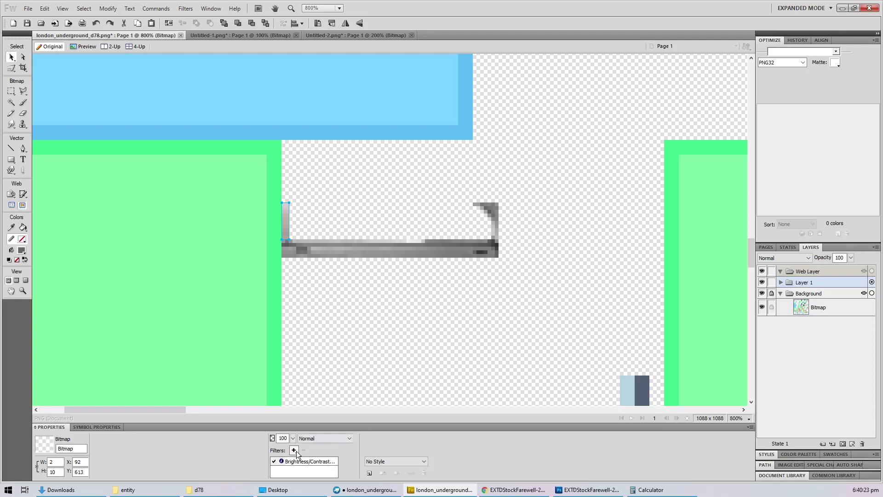
# Step: Desaturate the original hopper's post with Hue/Saturation at saturation -100 and flatten it together with the hopper frame
pyautogui.click(294, 450)
pyautogui.moveTo(354, 369)
pyautogui.click(428, 409)
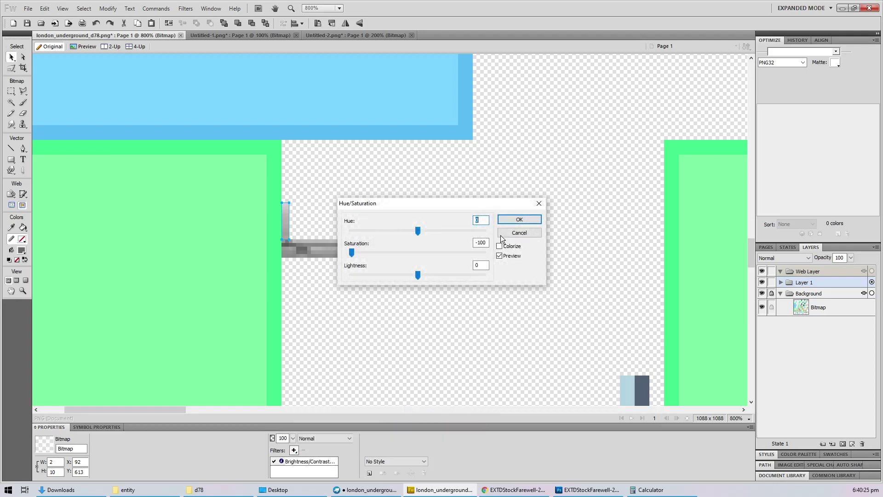
pyautogui.click(519, 219)
pyautogui.click(477, 285)
pyautogui.moveTo(489, 291); pyautogui.dragTo(239, 201)
pyautogui.rightClick(308, 250)
pyautogui.click(359, 446)
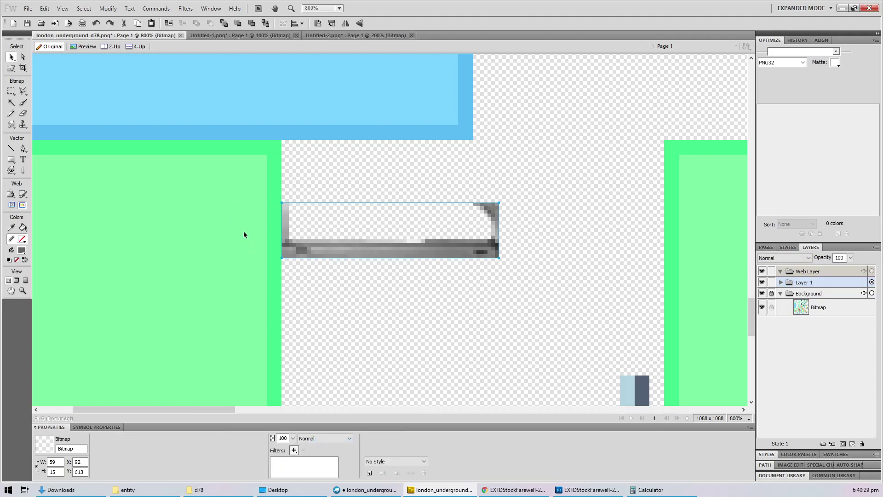
# Step: Separate the blue lower panel from the original 92 × 127 exterior wall image at X 512, Y 605
pyautogui.hotkey('ctrl', '1')
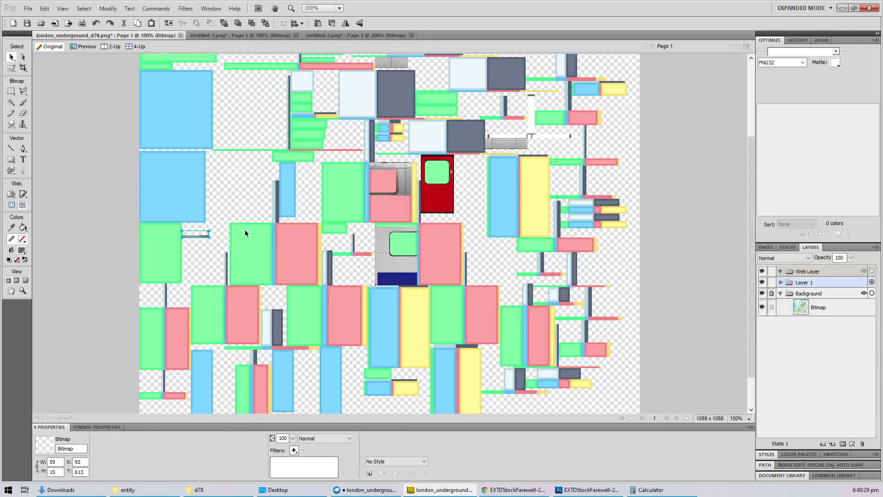
pyautogui.click(382, 285)
pyautogui.keyDown('ctrl'); pyautogui.scroll(5, 392, 276); pyautogui.keyUp('ctrl')
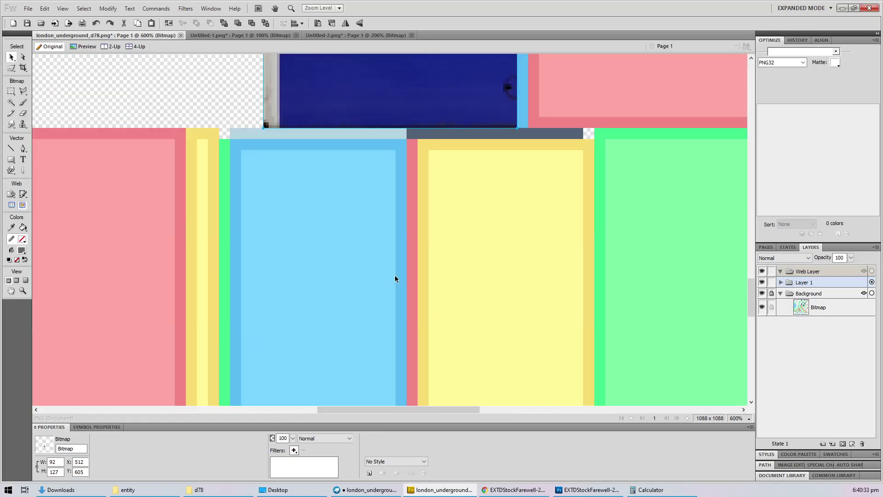
pyautogui.scroll(5, 395, 278)
pyautogui.press('m')
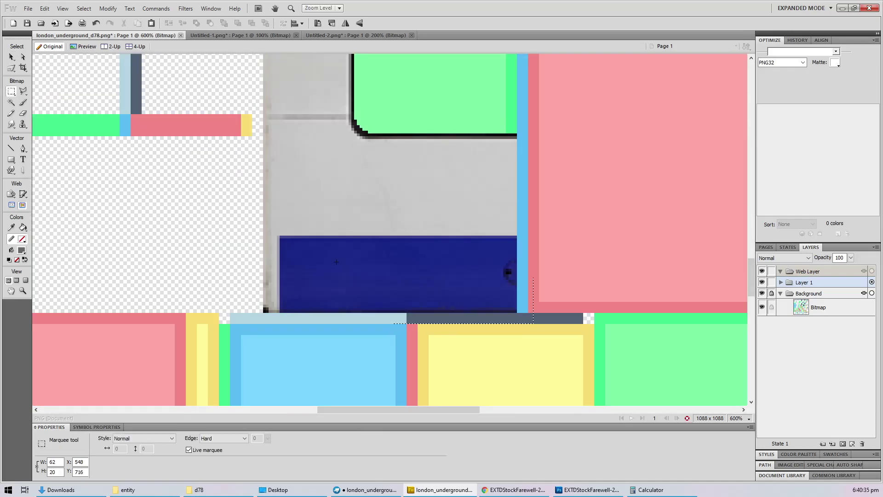
pyautogui.moveTo(336, 262); pyautogui.dragTo(278, 239)
pyautogui.press('v')
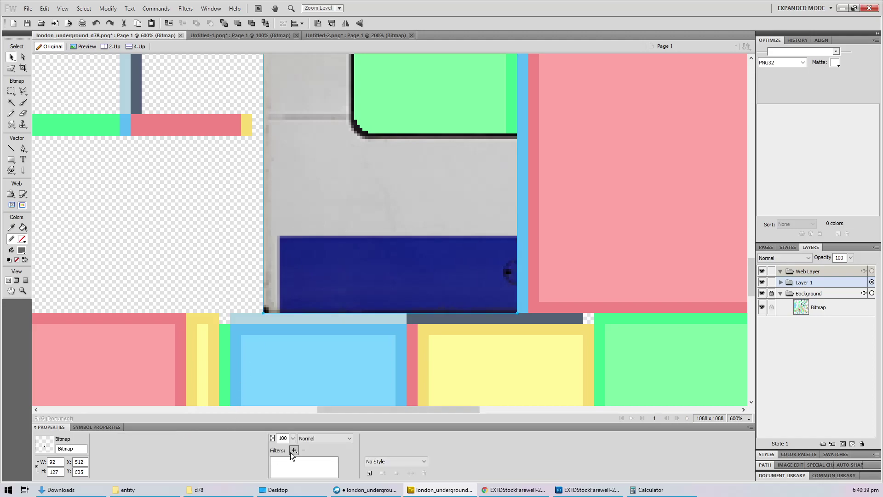
# Step: Desaturate the 92 × 127 exterior wall image with a Hue/Saturation filter and flatten it together with the blue lower panel
pyautogui.click(292, 451)
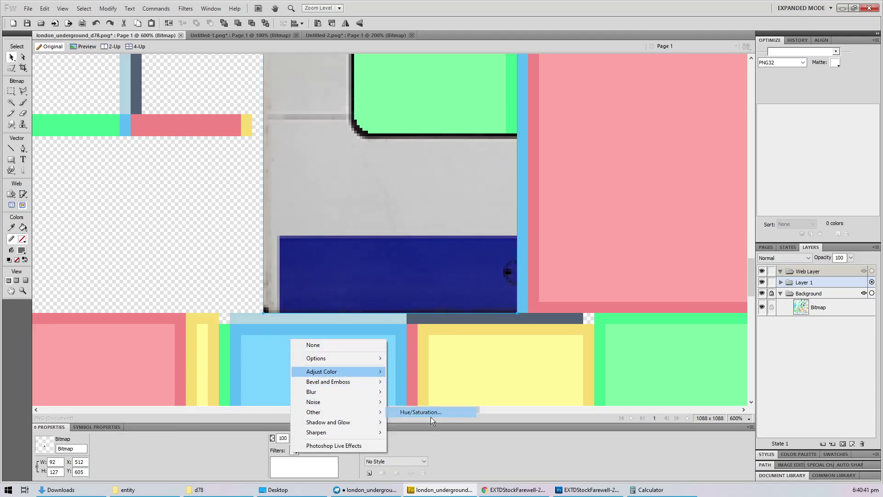
pyautogui.click(420, 411)
pyautogui.click(517, 217)
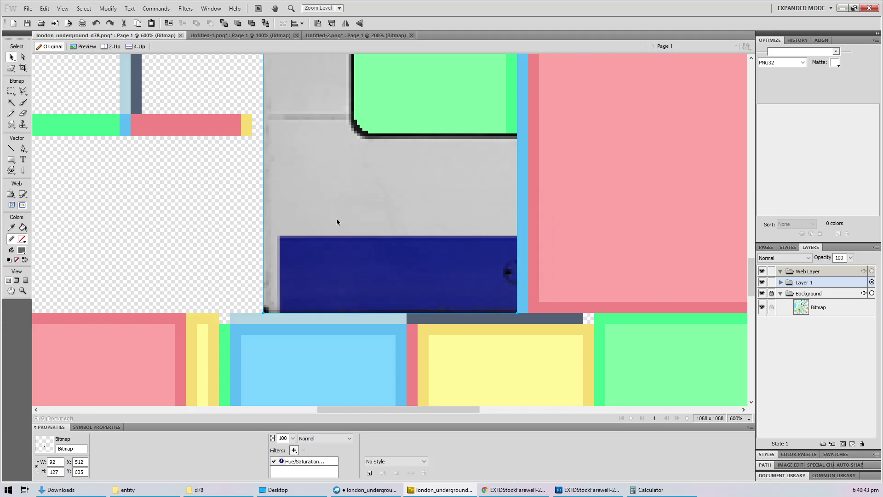
pyautogui.hotkey('ctrl', '-')
pyautogui.moveTo(482, 300); pyautogui.dragTo(349, 265)
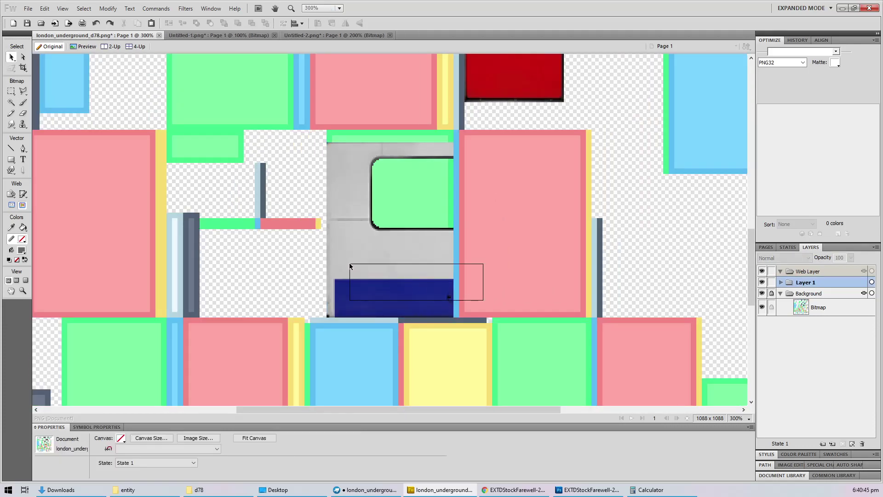
pyautogui.rightClick(379, 255)
pyautogui.click(438, 443)
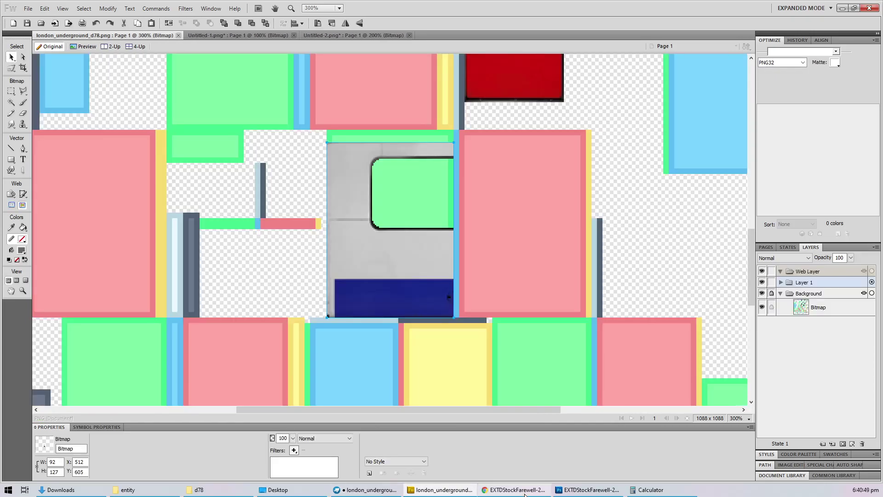
# Step: Switch to Blockbench and compare the textured wall with window_exterior_2_partial by toggling that group's visibility
pyautogui.click(514, 490)
pyautogui.click(365, 490)
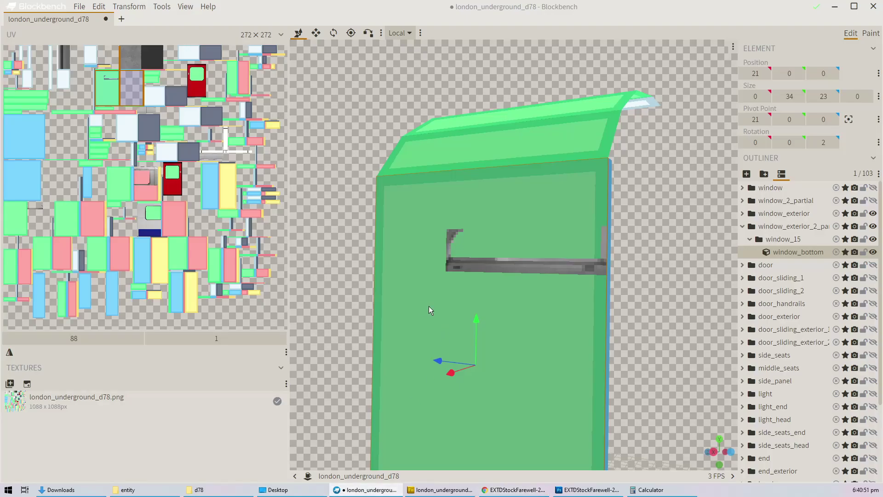
pyautogui.moveTo(428, 305); pyautogui.dragTo(410, 311)
pyautogui.scroll(2, 647, 305)
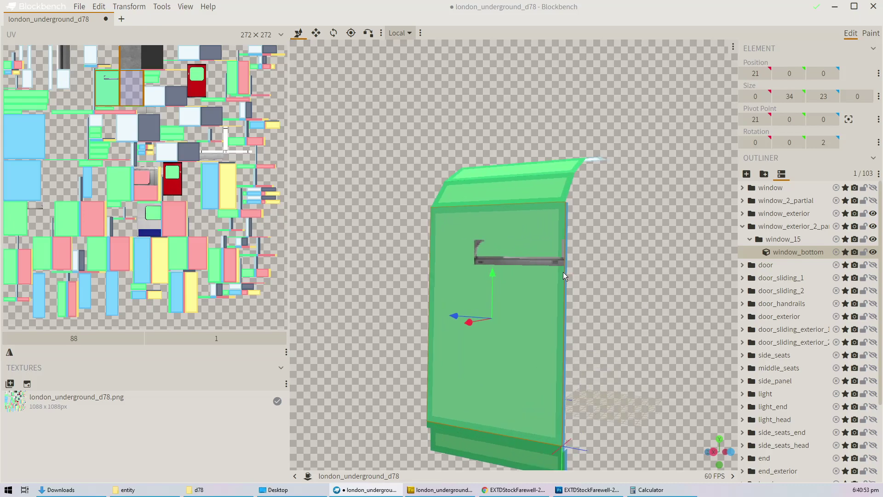
pyautogui.click(874, 225)
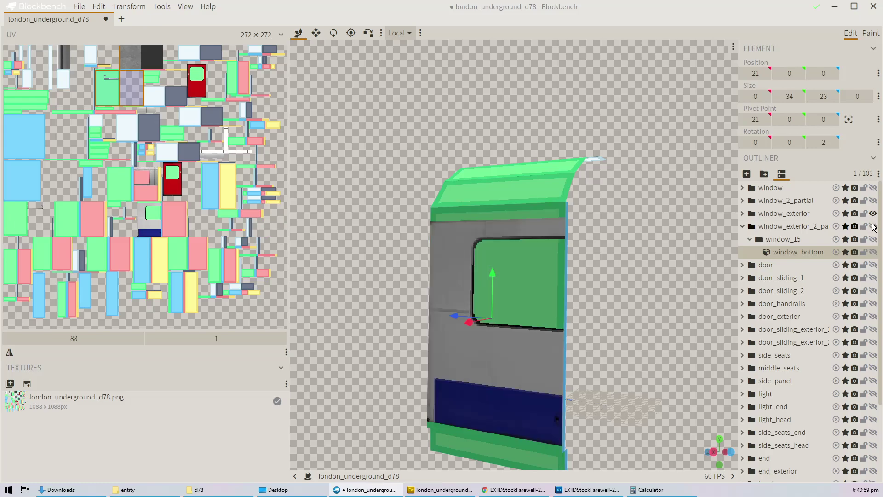
pyautogui.click(873, 226)
pyautogui.click(874, 226)
pyautogui.click(873, 227)
pyautogui.click(874, 227)
pyautogui.click(872, 225)
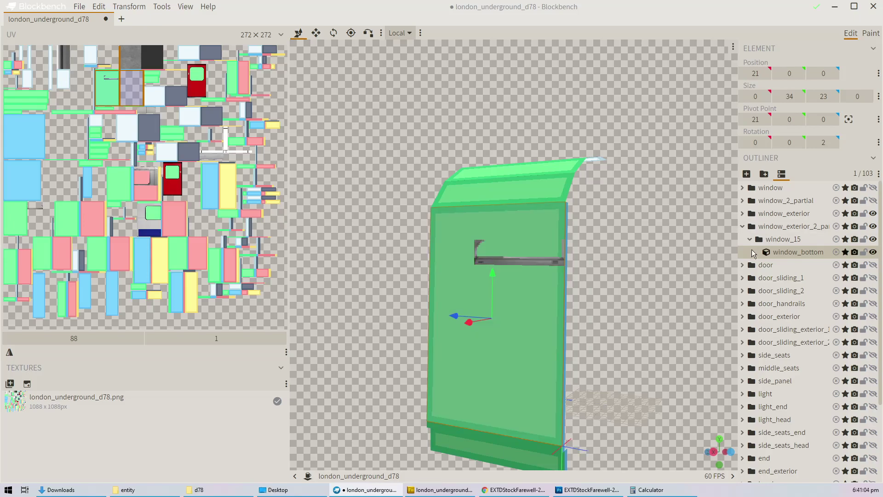
# Step: Check the window_15 and window_bottom items in window_exterior_2_partial, and hide the group to expose the textured window_exterior wall
pyautogui.click(790, 242)
pyautogui.click(796, 227)
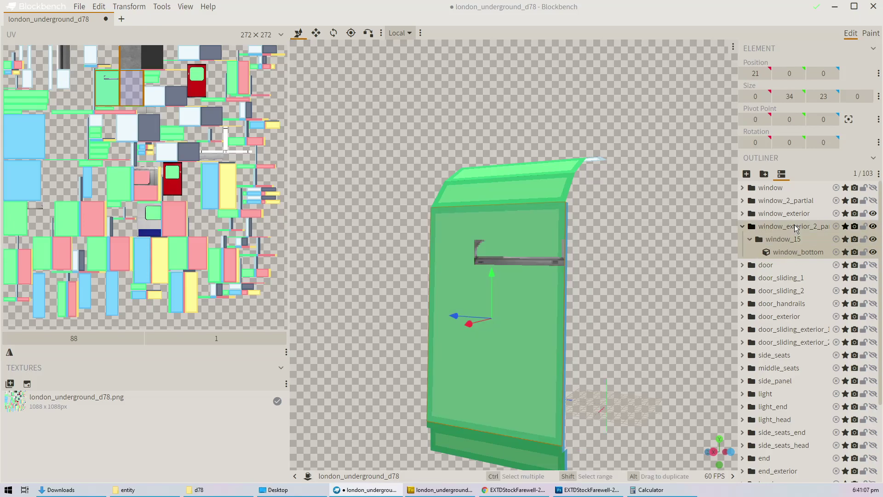
pyautogui.click(794, 226)
pyautogui.click(793, 252)
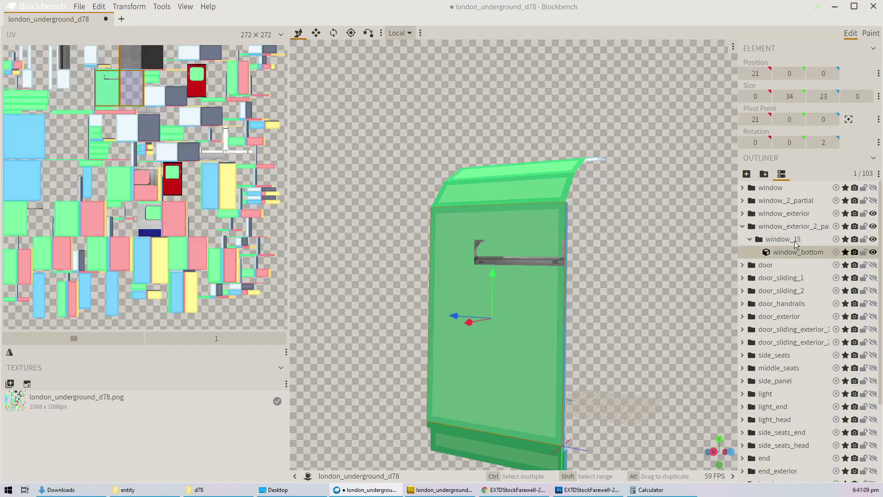
pyautogui.click(873, 226)
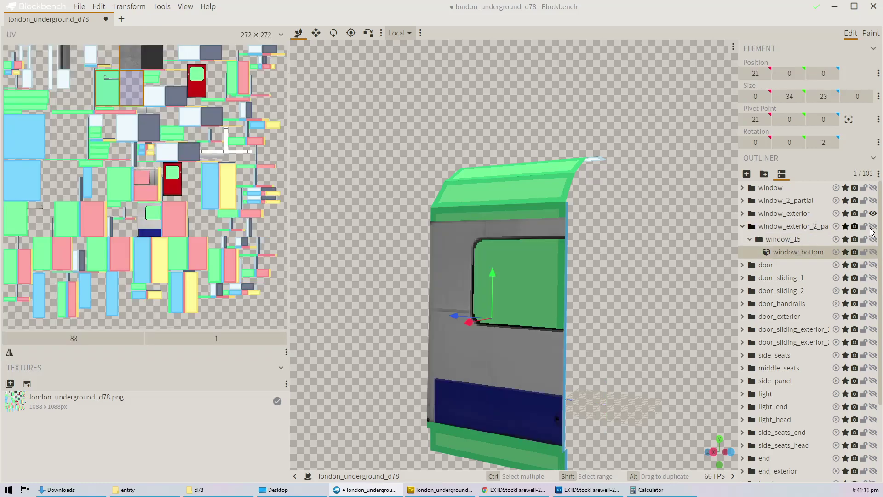
pyautogui.click(872, 226)
pyautogui.click(872, 227)
pyautogui.click(873, 226)
pyautogui.click(872, 226)
pyautogui.click(872, 226)
pyautogui.click(872, 226)
pyautogui.click(872, 227)
pyautogui.click(873, 226)
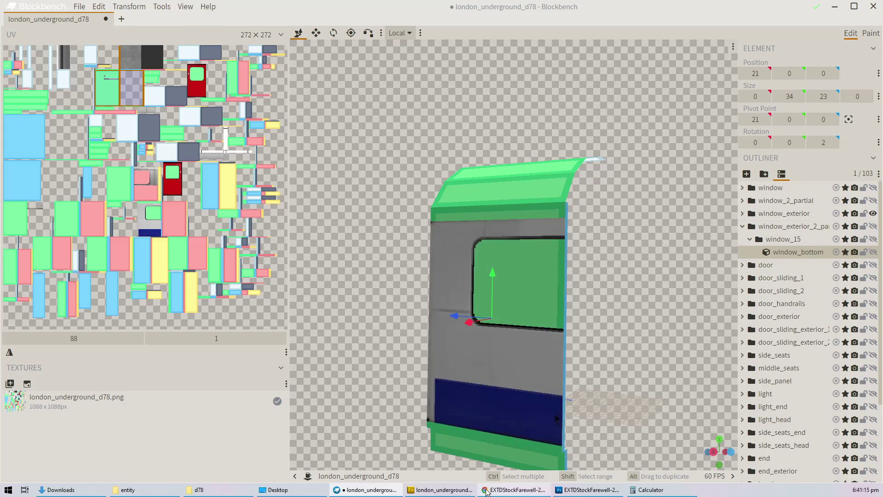
pyautogui.moveTo(487, 492)
# Step: Switch to Fireworks and place a copy of the finished exterior wall over the grey hopper's wall area at X 352, Y 105
pyautogui.click(442, 489)
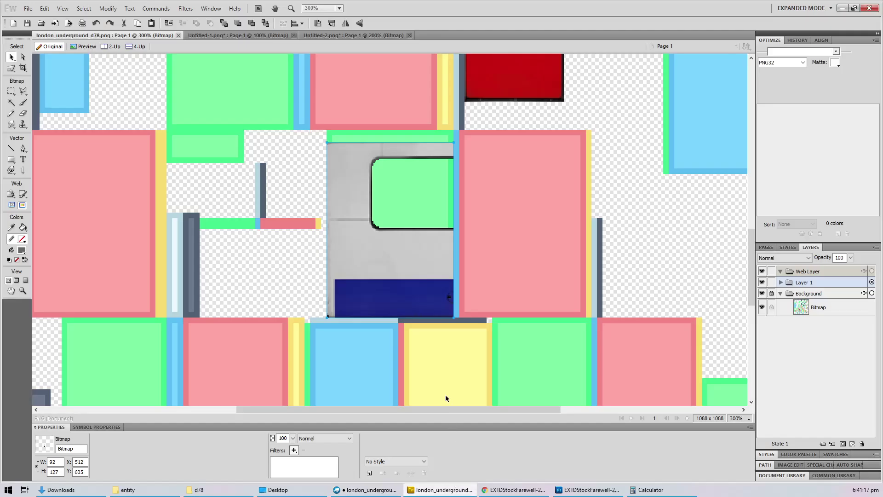
pyautogui.keyDown('ctrl'); pyautogui.scroll(-2, 408, 311); pyautogui.keyUp('ctrl')
pyautogui.scroll(4, 404, 239)
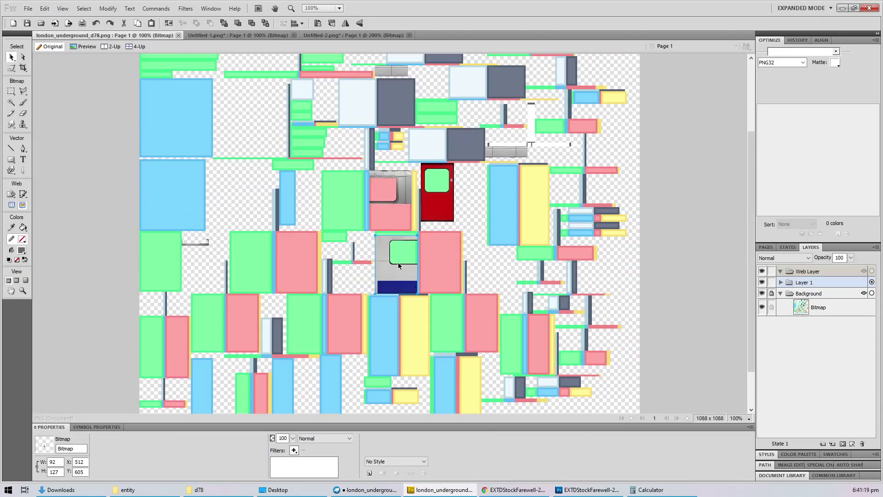
pyautogui.keyDown('alt'); pyautogui.moveTo(382, 371); pyautogui.dragTo(319, 137); pyautogui.keyUp('alt')
pyautogui.keyDown('ctrl'); pyautogui.scroll(5, 320, 137); pyautogui.keyUp('ctrl')
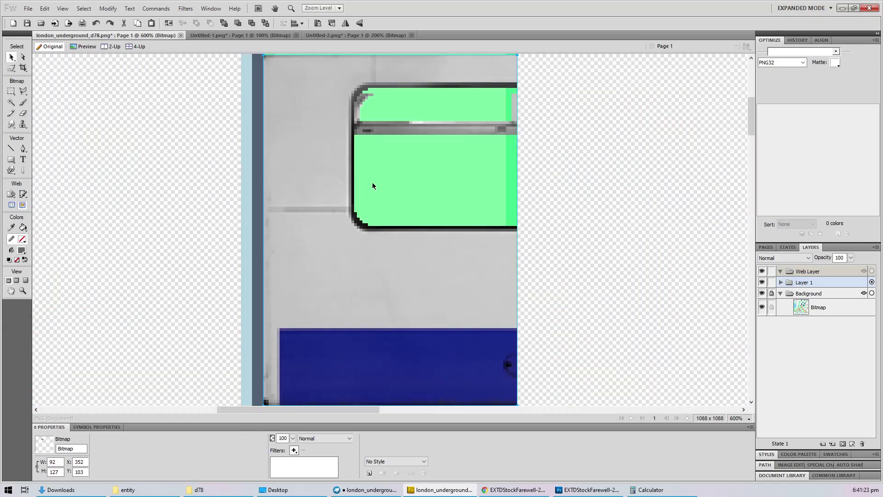
pyautogui.scroll(-3, 400, 252)
pyautogui.press('Down')
pyautogui.press('Down')
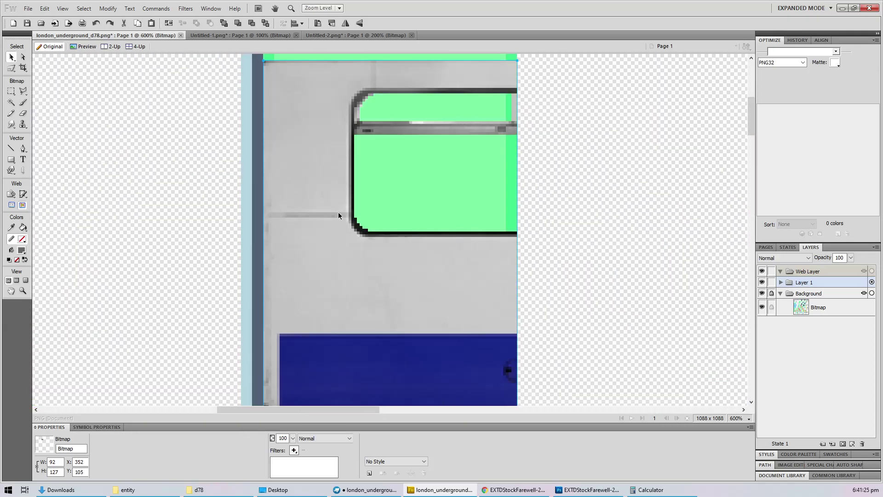
# Step: Apply a red Color Fill filter to the wall copy around the 59 × 15 hopper
pyautogui.scroll(6, 340, 216)
pyautogui.click(363, 225)
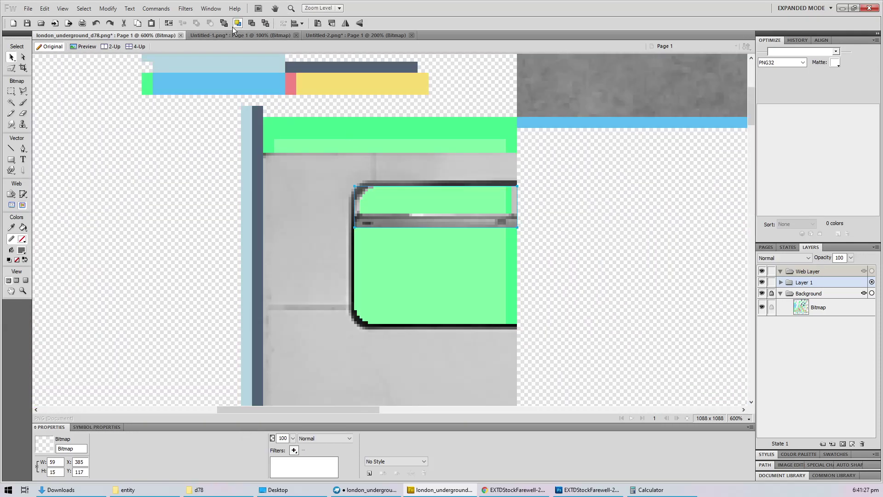
pyautogui.keyDown('ctrl'); pyautogui.scroll(5, 348, 198); pyautogui.keyUp('ctrl')
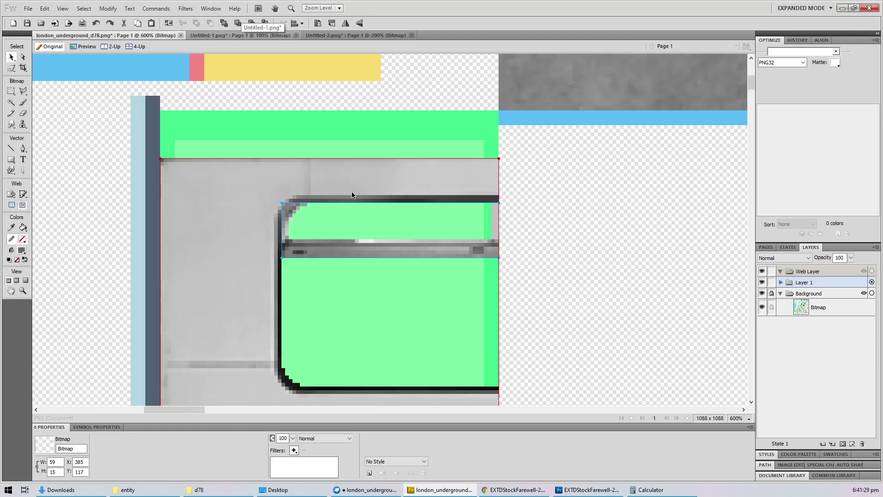
pyautogui.keyDown('ctrl'); pyautogui.scroll(-2, 350, 197); pyautogui.keyUp('ctrl')
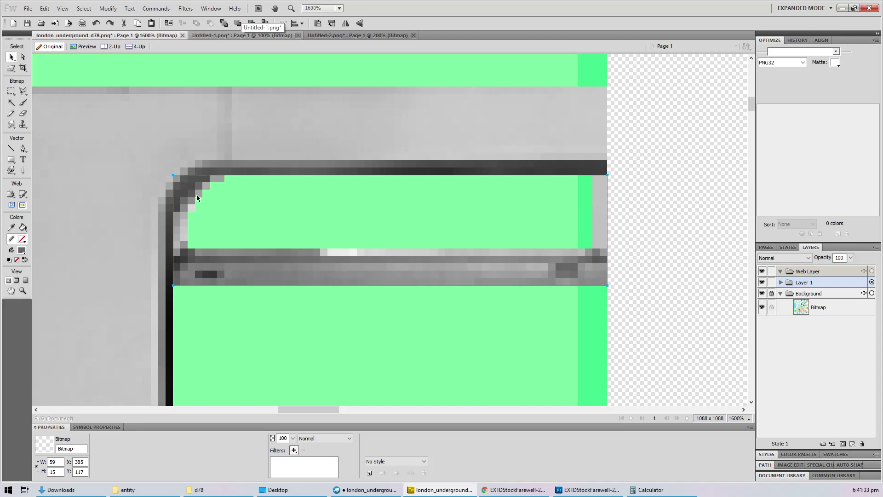
pyautogui.click(155, 169)
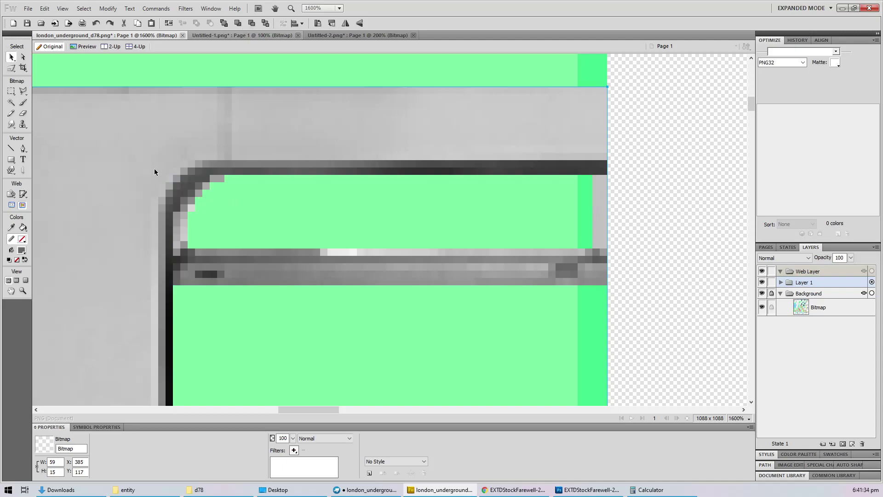
pyautogui.click(293, 451)
pyautogui.moveTo(351, 373)
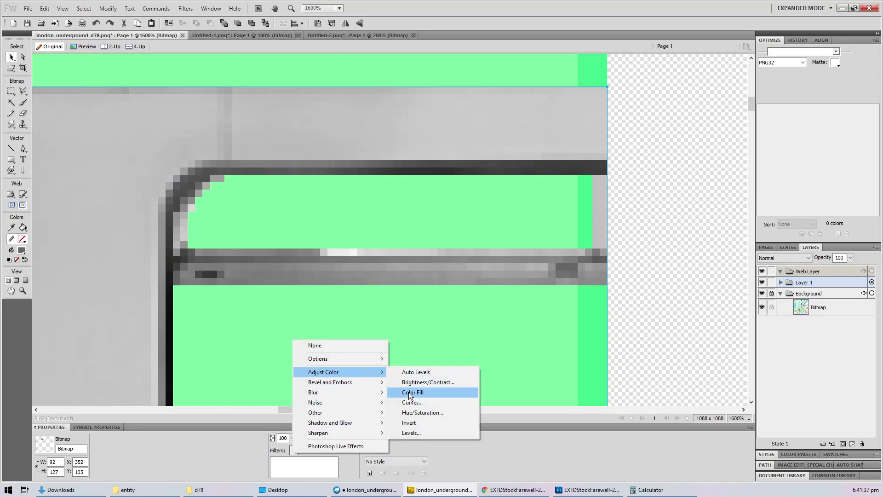
pyautogui.click(408, 390)
# Step: Cut away the hopper's upper corner pixels that overlap the red wall shape, using rectangular marquee selections
pyautogui.click(187, 266)
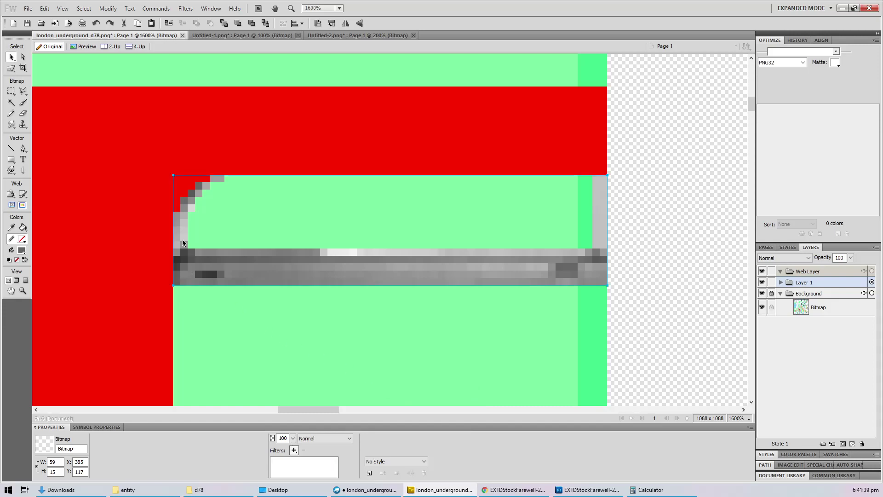
pyautogui.hotkey('ctrl', '=')
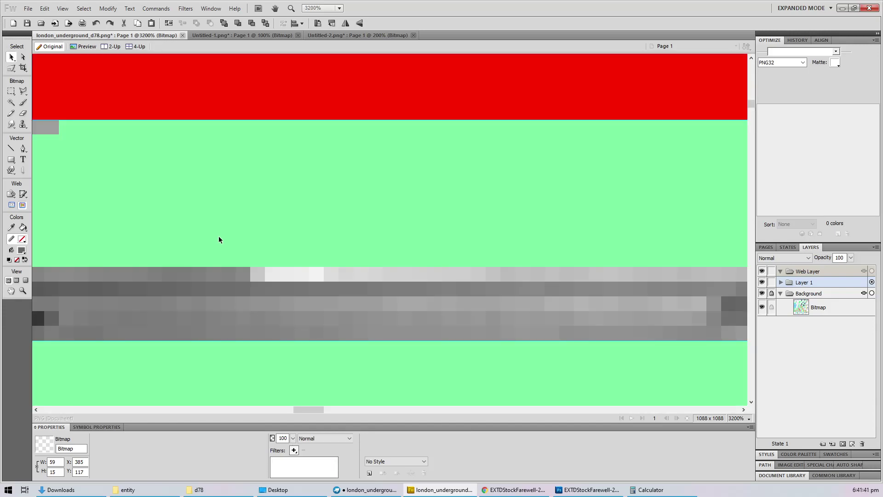
pyautogui.hotkey('ctrl', '-')
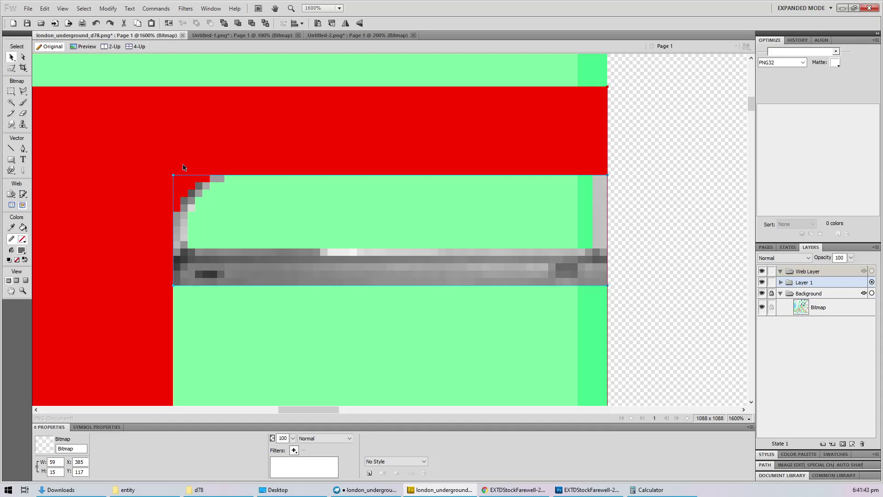
pyautogui.press('m')
pyautogui.moveTo(143, 160); pyautogui.dragTo(210, 181)
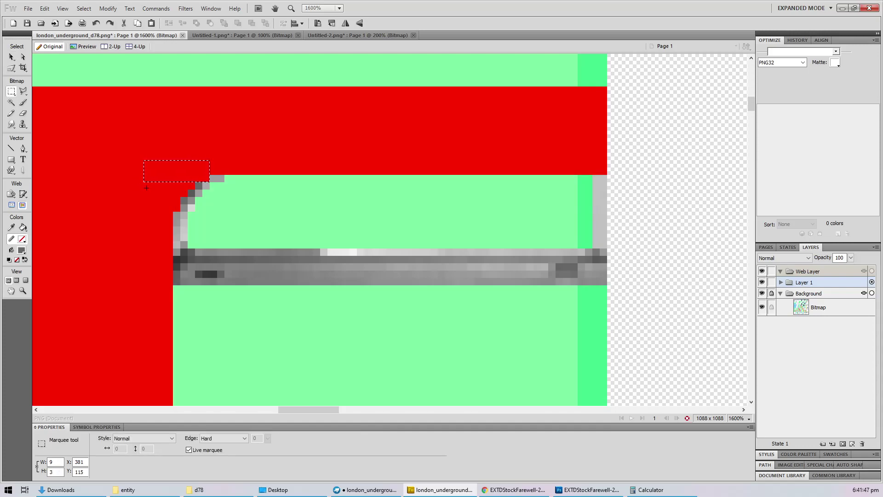
pyautogui.keyDown('shift'); pyautogui.moveTo(144, 189); pyautogui.dragTo(196, 177); pyautogui.keyUp('shift')
pyautogui.hotkey('ctrl', 'd')
# Step: Delete the red wall copy around the hopper and save the texture
pyautogui.press('v')
pyautogui.click(137, 202)
pyautogui.press('Delete')
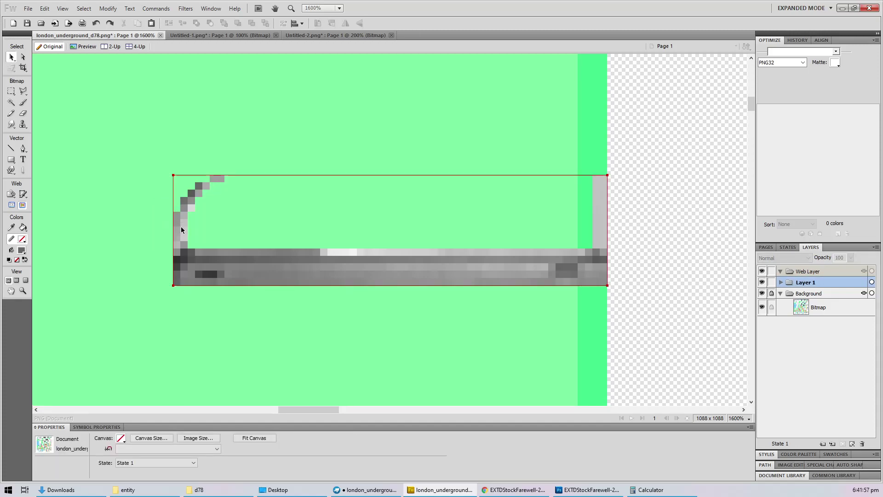
pyautogui.hotkey('ctrl', 's')
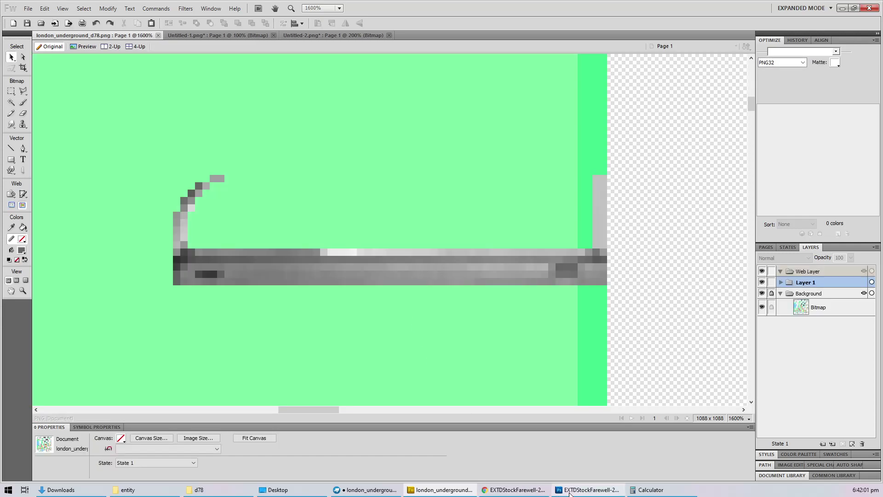
# Step: Switch to Blockbench, collapse the window_exterior_2_partial group and inspect the textured window_exterior wall from below
pyautogui.moveTo(566, 494)
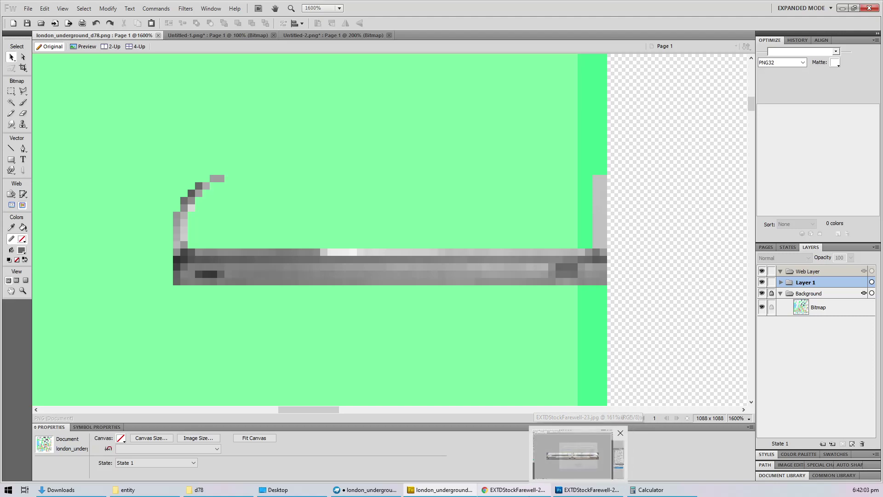
pyautogui.moveTo(510, 493)
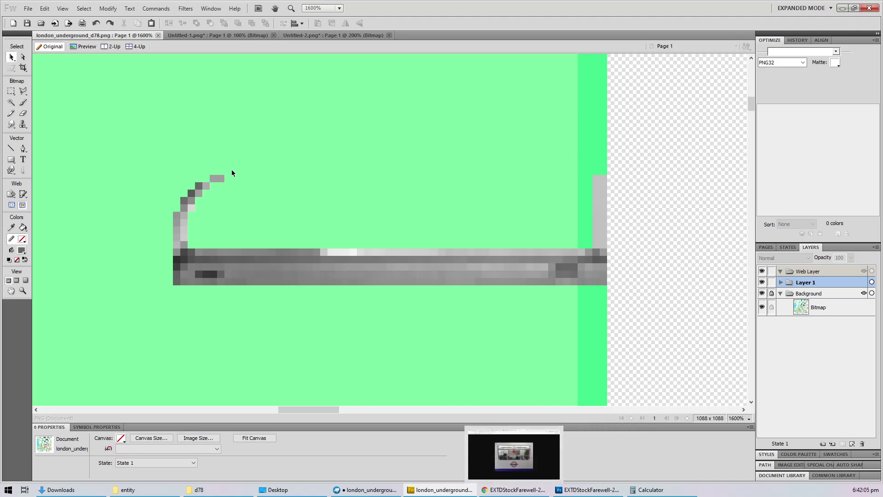
pyautogui.click(366, 490)
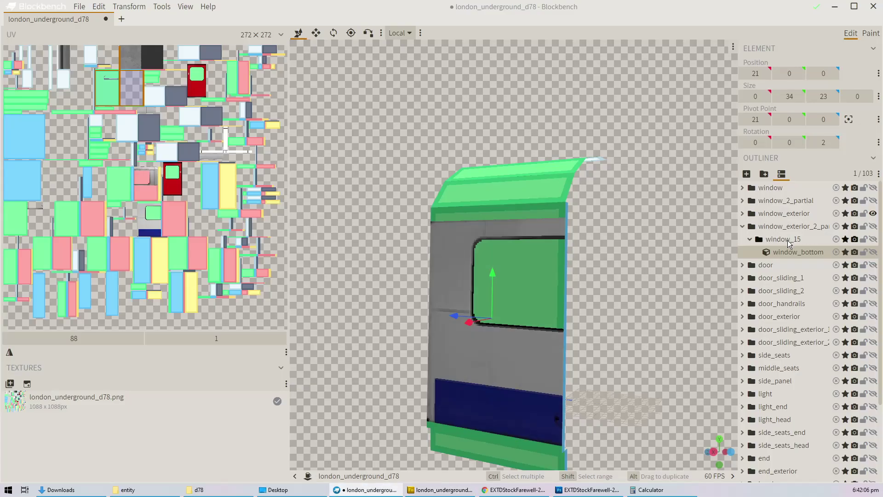
pyautogui.click(742, 227)
pyautogui.scroll(-2, 581, 235)
pyautogui.scroll(2, 581, 236)
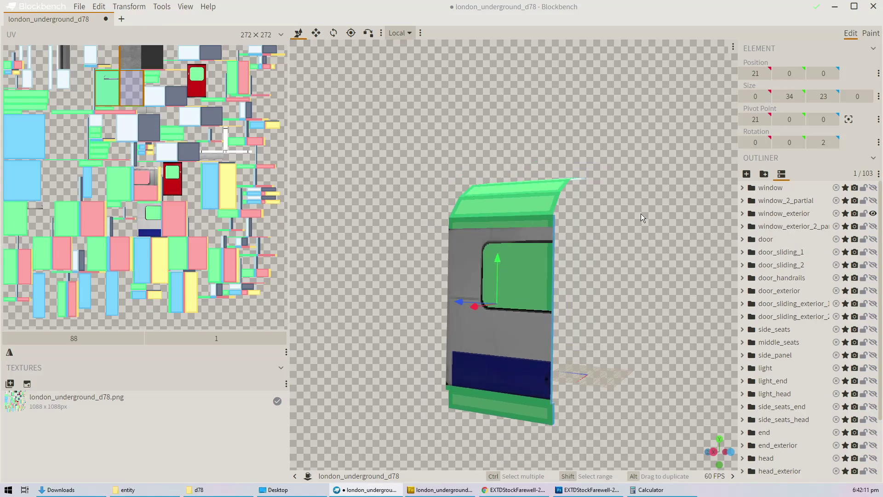
pyautogui.moveTo(641, 213); pyautogui.dragTo(517, 367)
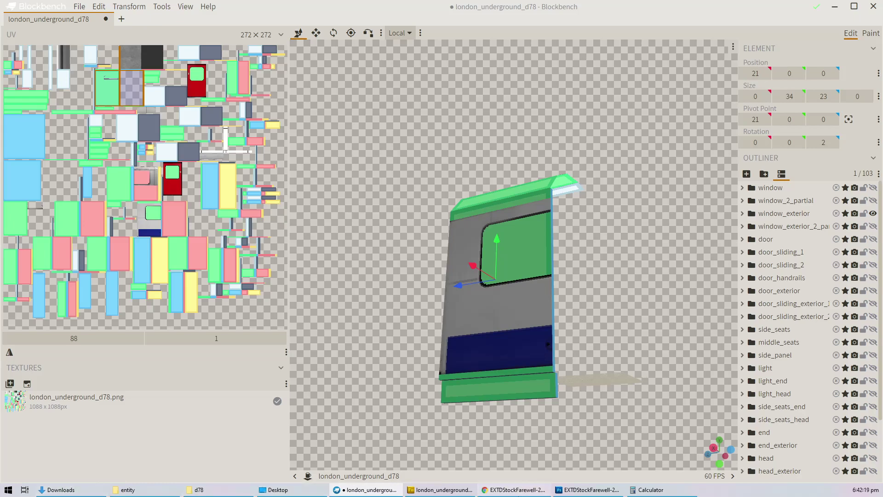
# Step: Switch to Chrome and search Google Images for "london underground d78"
pyautogui.moveTo(518, 489); pyautogui.dragTo(75, 483)
pyautogui.click(75, 487)
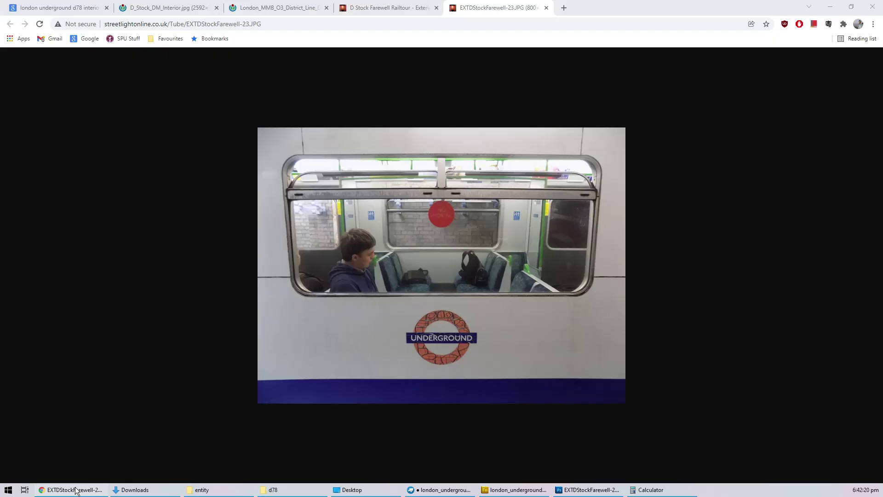
pyautogui.click(57, 8)
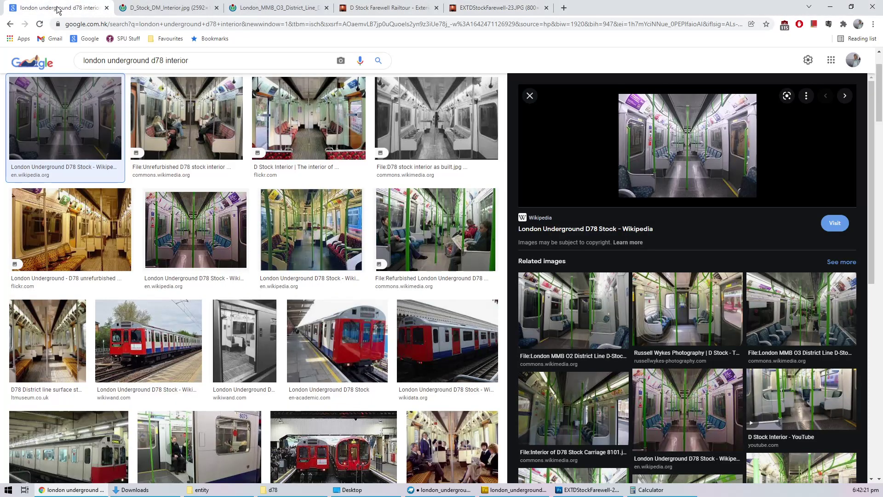
pyautogui.doubleClick(180, 61)
pyautogui.press('BackSpace')
pyautogui.press('Return')
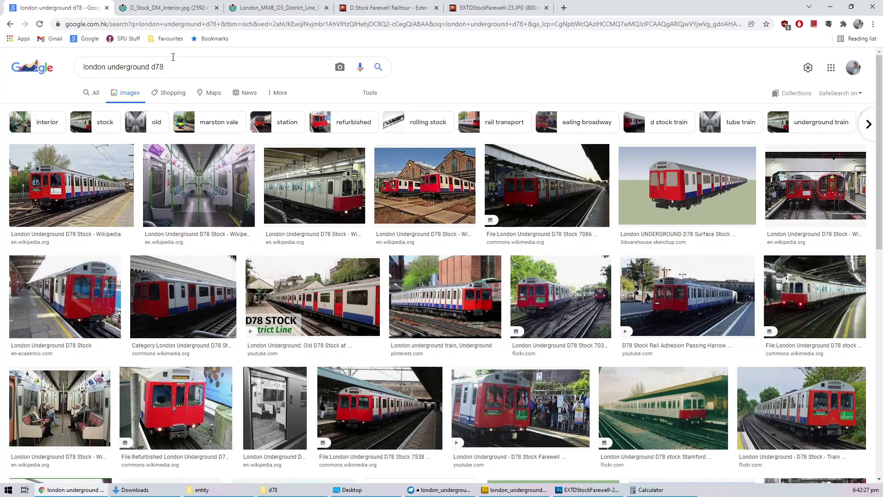
# Step: Close the EXTDStockFarewell-23.JPG image and look through the D Stock Farewell Railtour page for photos of the train's exterior and roof
pyautogui.click(470, 11)
pyautogui.middleClick(467, 11)
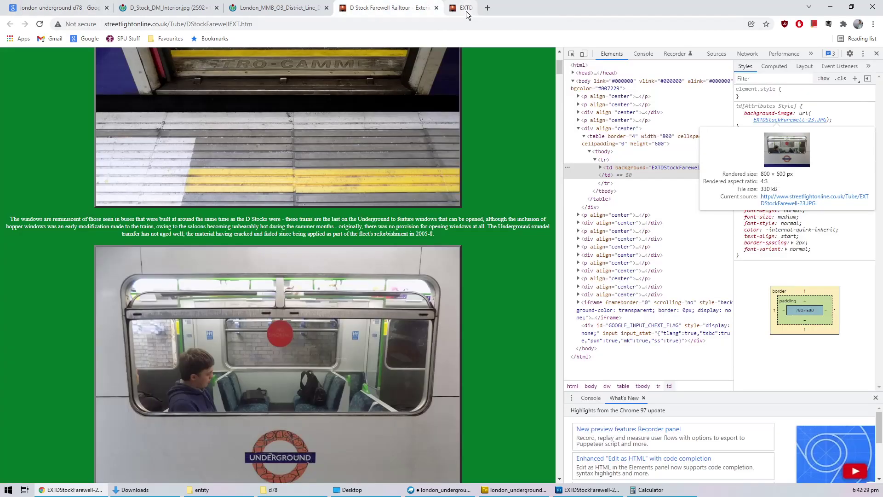
pyautogui.moveTo(559, 68); pyautogui.dragTo(539, 390)
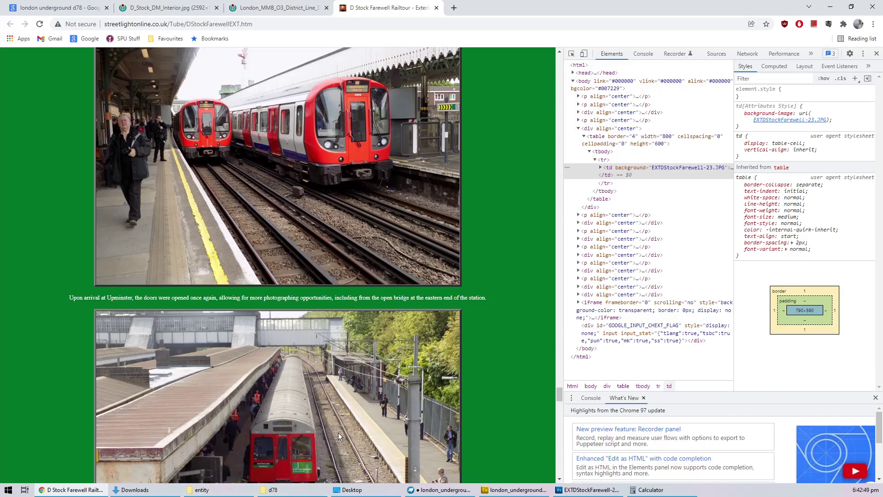
pyautogui.scroll(-20, 332, 371)
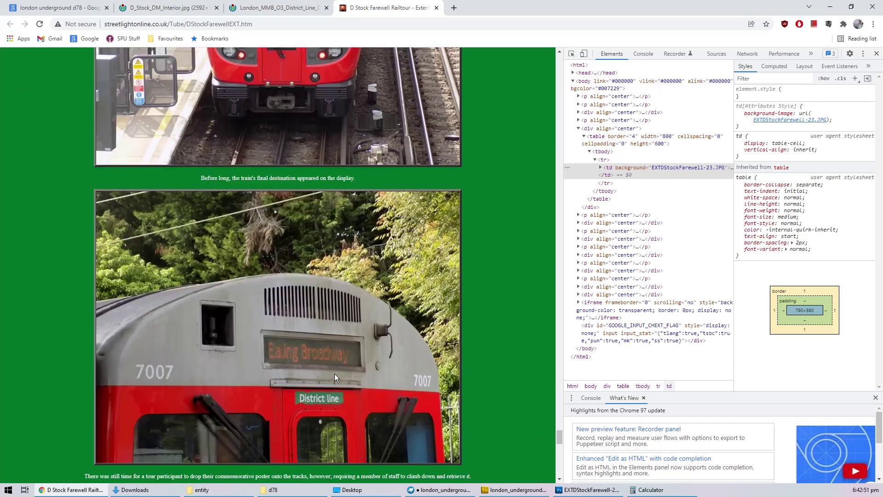
pyautogui.scroll(-10, 335, 374)
pyautogui.scroll(9, 341, 346)
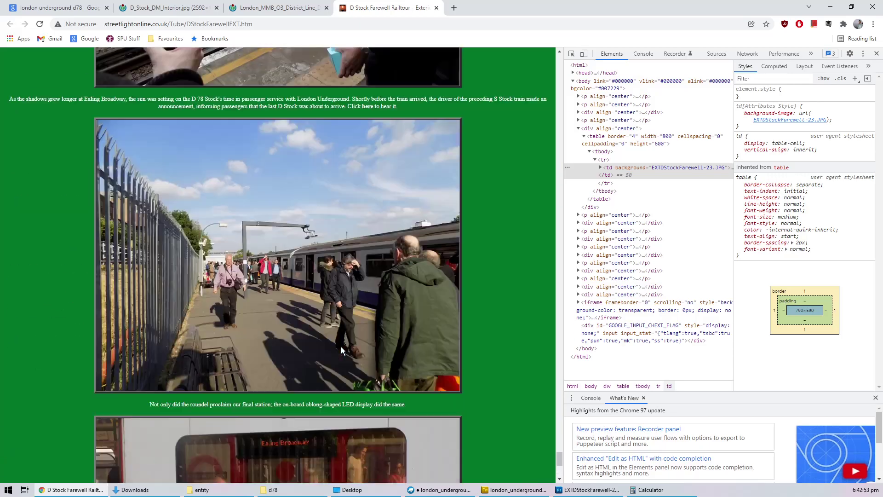
# Step: Look through the Google Images results for D78 exterior references and preview the elevated photo of the train at West Kensington
pyautogui.click(60, 7)
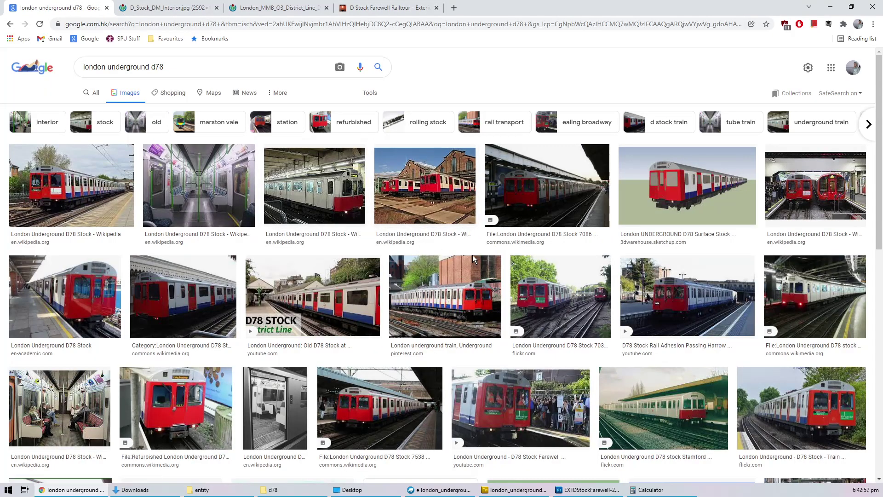
pyautogui.scroll(-7, 473, 256)
pyautogui.scroll(-1, 473, 259)
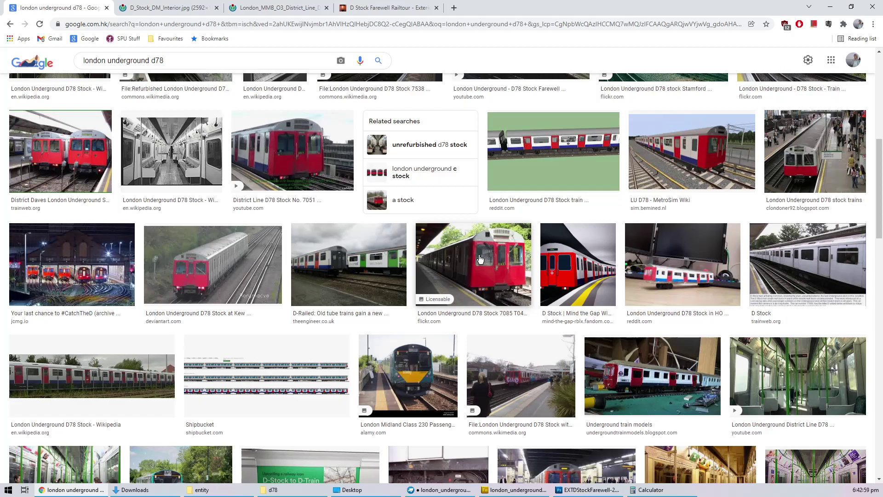
pyautogui.scroll(-8, 480, 259)
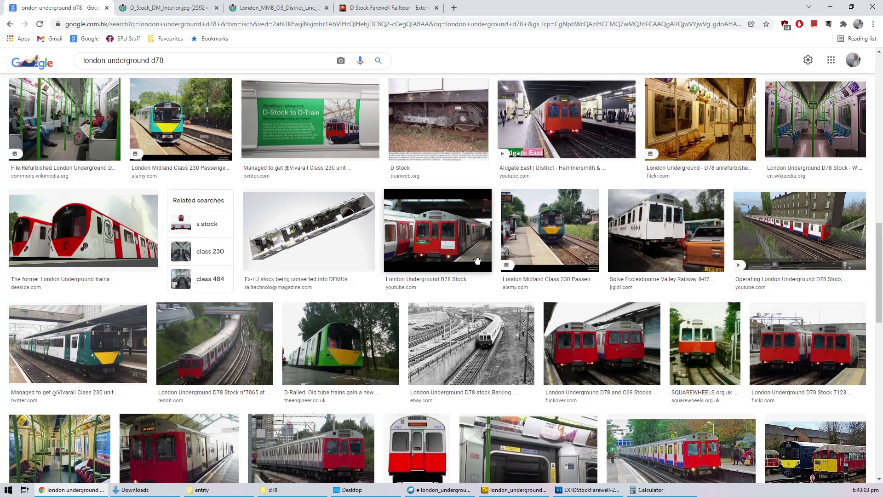
pyautogui.click(196, 348)
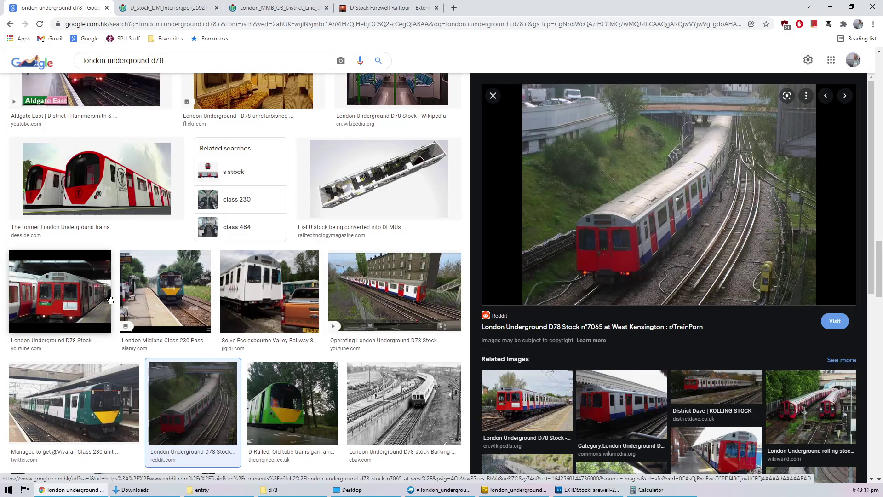
pyautogui.scroll(-10, 214, 281)
pyautogui.scroll(-15, 204, 274)
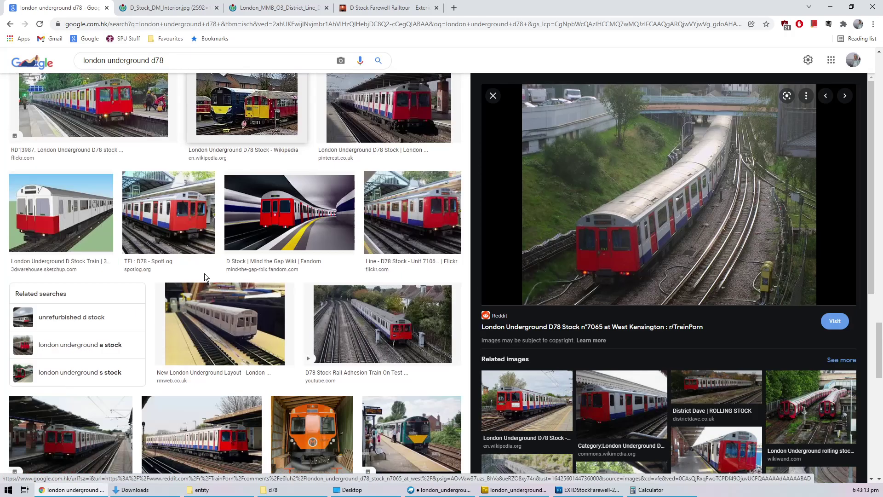
pyautogui.scroll(-8, 207, 276)
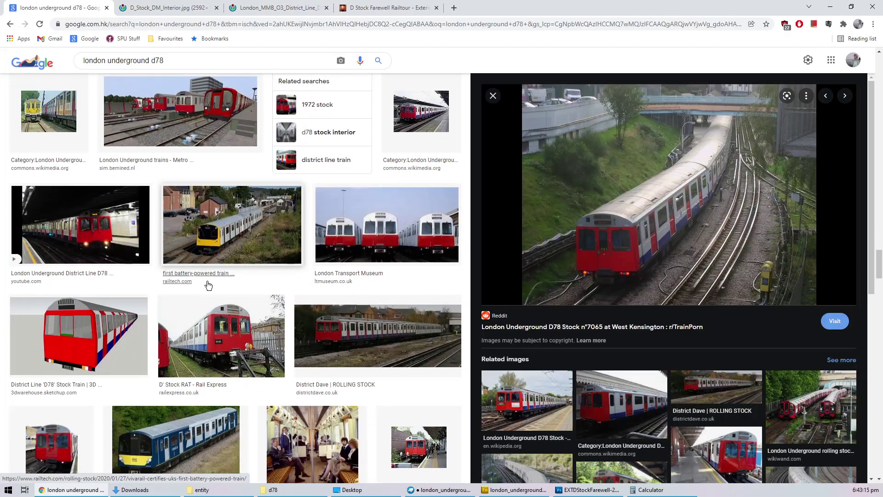
pyautogui.scroll(-20, 221, 281)
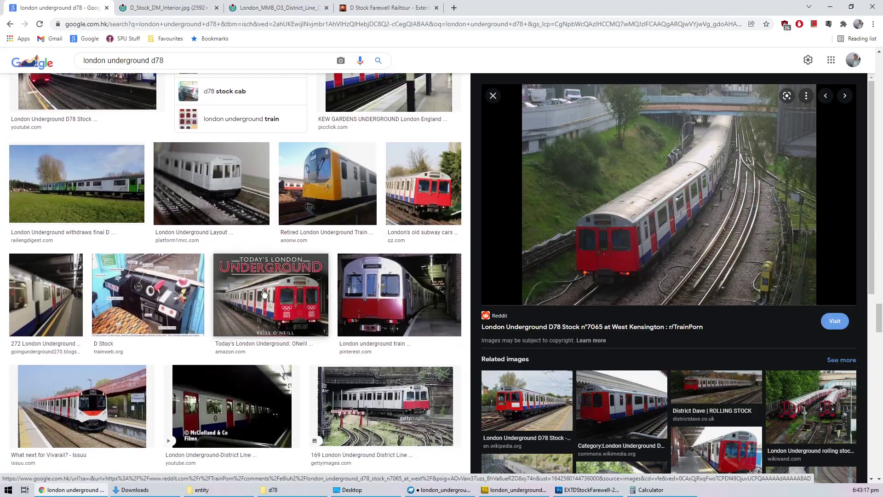
pyautogui.moveTo(879, 322); pyautogui.dragTo(879, 69)
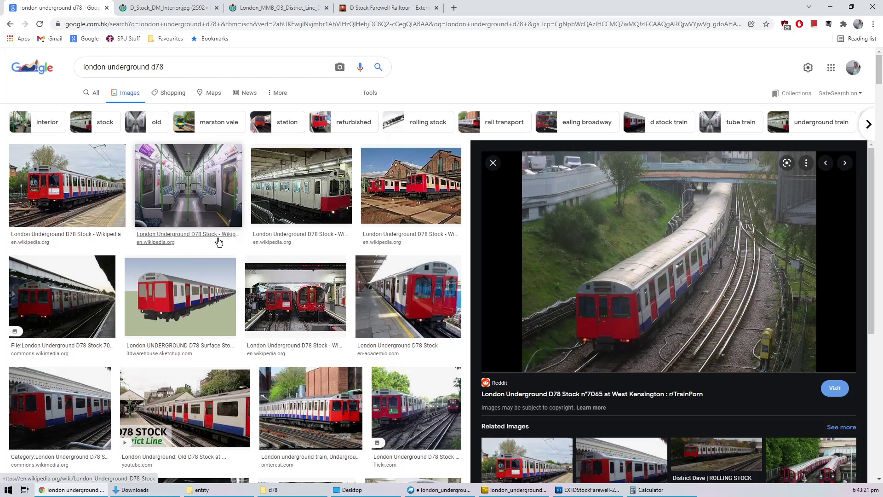
# Step: Close the two other reference image pages and find the side-on red door photo on the D Stock Farewell Railtour page
pyautogui.click(189, 10)
pyautogui.click(243, 8)
pyautogui.middleClick(208, 7)
pyautogui.middleClick(205, 7)
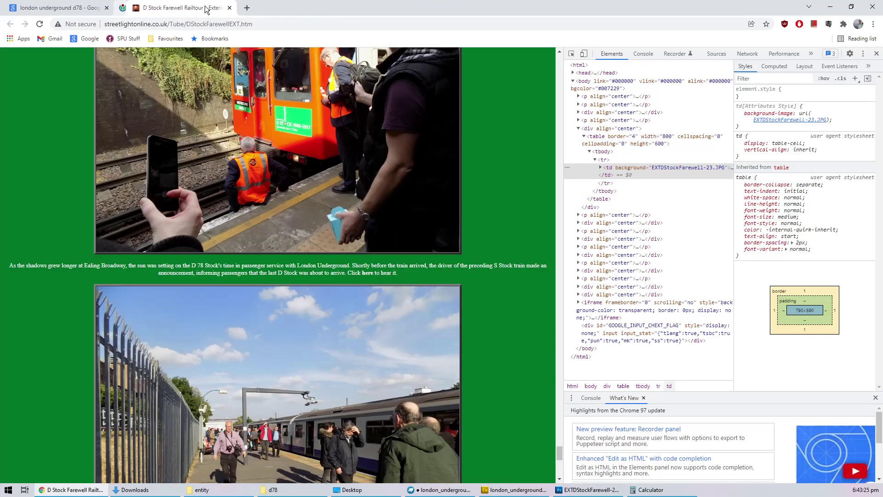
pyautogui.scroll(5, 374, 243)
pyautogui.scroll(-8, 442, 285)
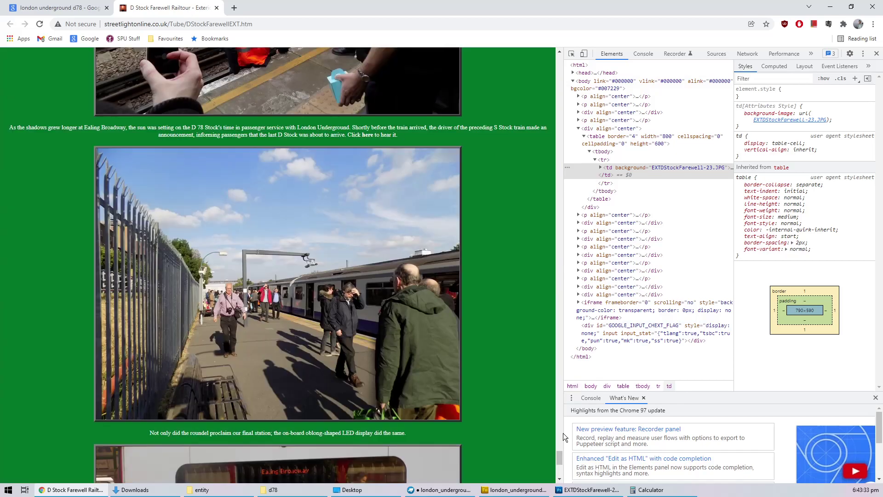
pyautogui.moveTo(561, 459); pyautogui.dragTo(595, 239)
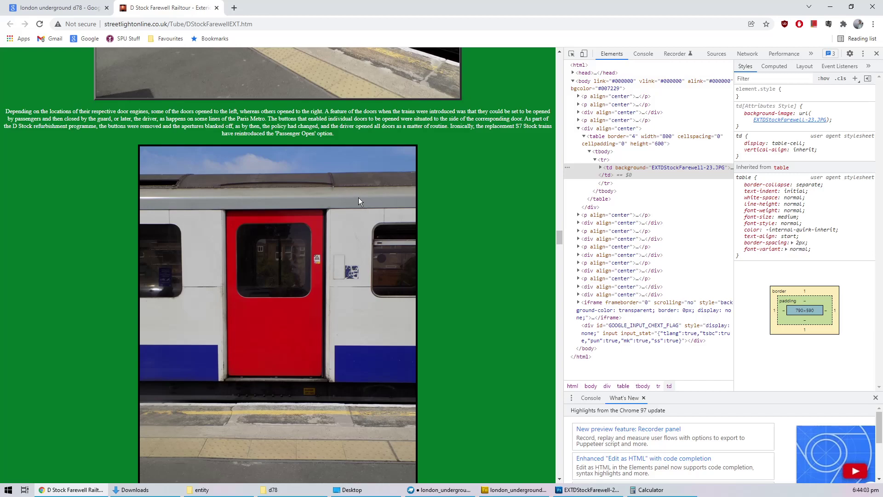
# Step: Capture a rectangular snip of the roof edge above the red door, from the sky down to the upper wall, with Snipping Tool
pyautogui.hotkey('alt', 'Tab')
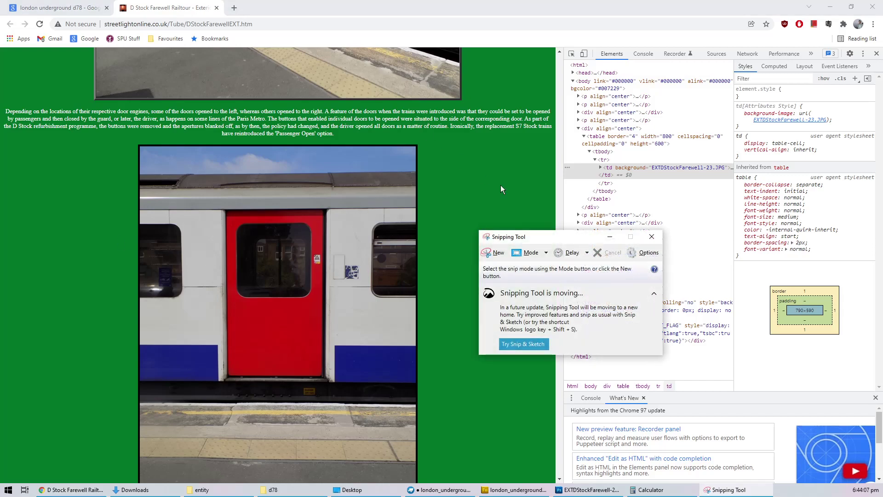
pyautogui.click(502, 256)
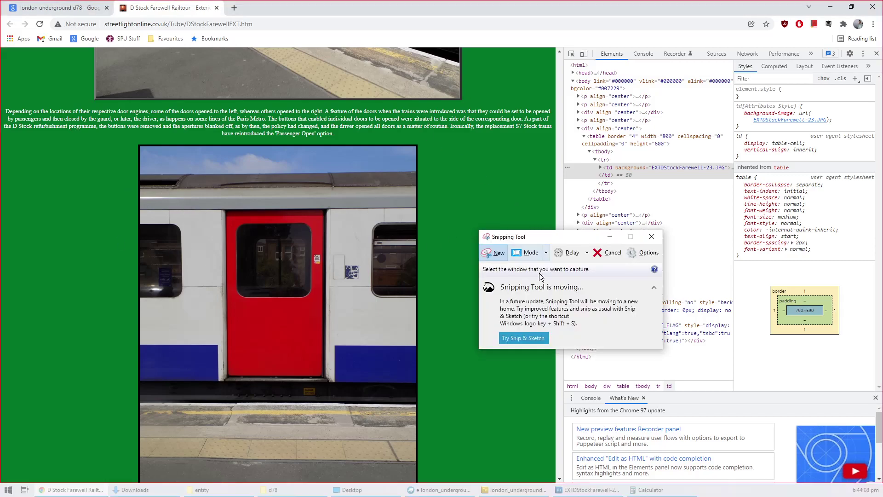
pyautogui.click(545, 253)
pyautogui.click(509, 275)
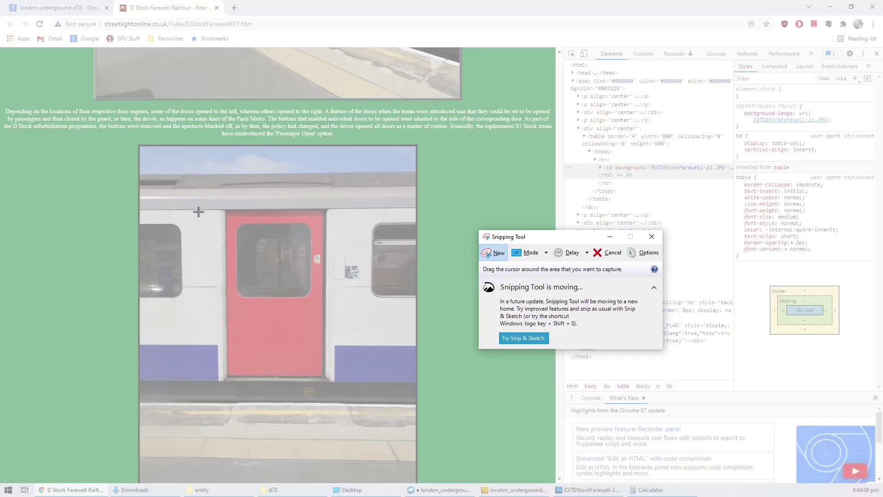
pyautogui.moveTo(193, 215); pyautogui.dragTo(216, 158)
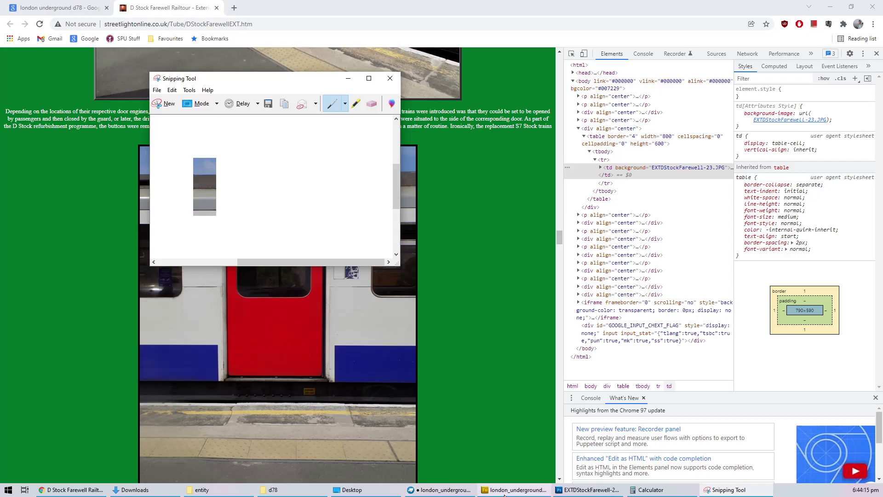
# Step: Switch to Fireworks and paste the roof snip into the london_underground_d78.png texture
pyautogui.click(514, 489)
pyautogui.hotkey('ctrl', 'v')
pyautogui.hotkey('ctrl', '-')
pyautogui.hotkey('ctrl', '-')
pyautogui.hotkey('ctrl', '-')
pyautogui.hotkey('ctrl', '-')
pyautogui.hotkey('ctrl', '-')
pyautogui.hotkey('ctrl', '-')
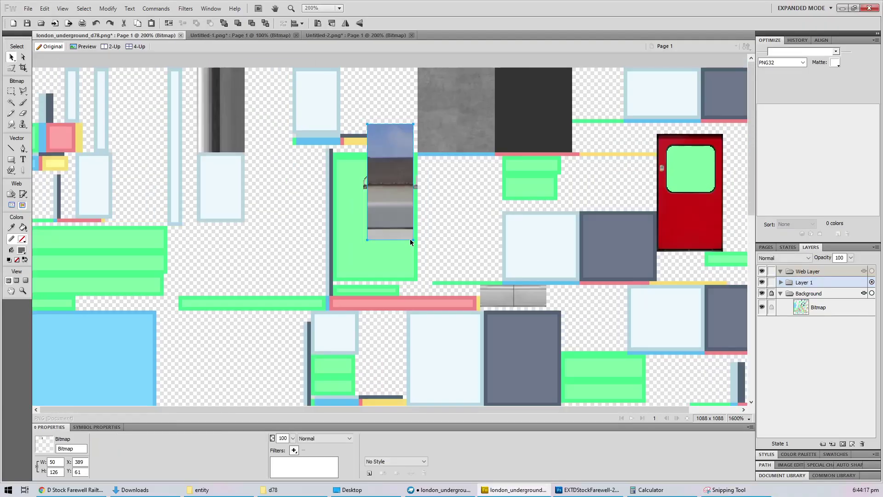
pyautogui.hotkey('ctrl', '=')
pyautogui.hotkey('ctrl', '=')
pyautogui.hotkey('ctrl', '=')
pyautogui.hotkey('ctrl', '=')
pyautogui.hotkey('ctrl', '=')
pyautogui.hotkey('ctrl', '=')
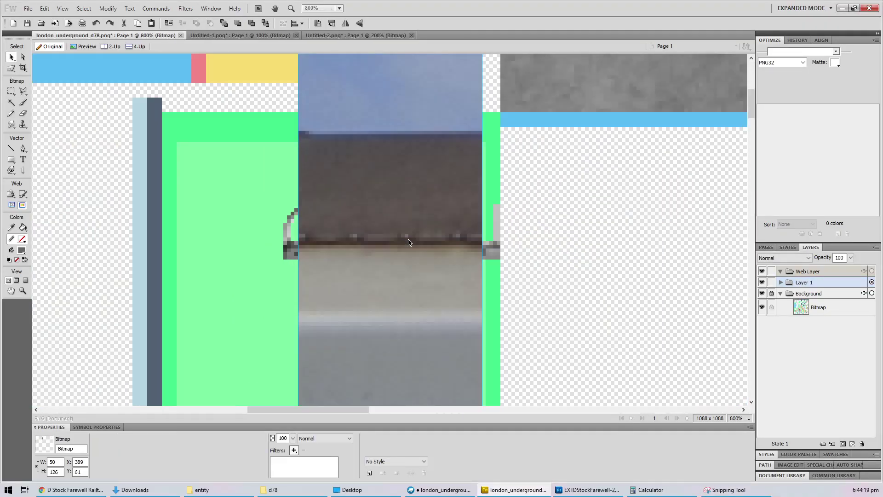
# Step: Cut the sky off the upper part of the pasted roof snip with a rectangular marquee selection
pyautogui.scroll(3, 409, 242)
pyautogui.press('m')
pyautogui.moveTo(250, 110); pyautogui.dragTo(577, 256)
pyautogui.press('Delete')
pyautogui.hotkey('ctrl', 'd')
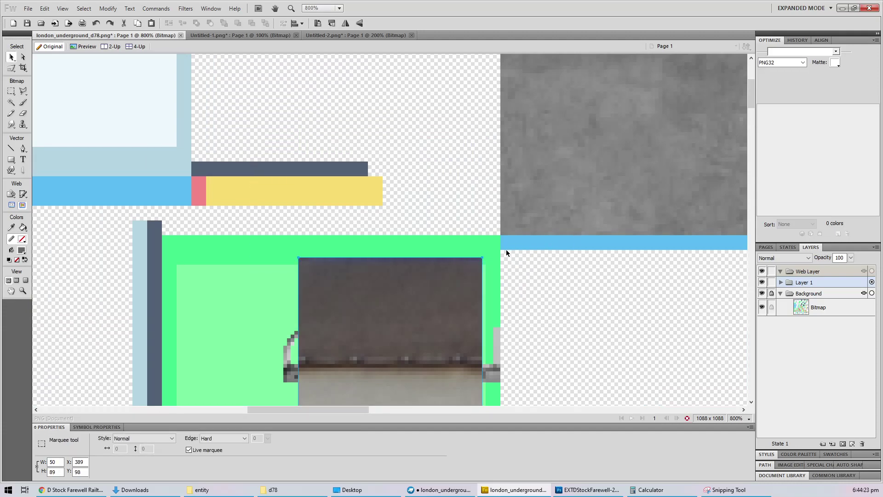
# Step: Switch to Blockbench, select the window_bottom element of window_exterior and inspect the roof pieces above it
pyautogui.press('v')
pyautogui.hotkey('ctrl', '-')
pyautogui.hotkey('ctrl', '-')
pyautogui.hotkey('ctrl', '-')
pyautogui.hotkey('ctrl', '-')
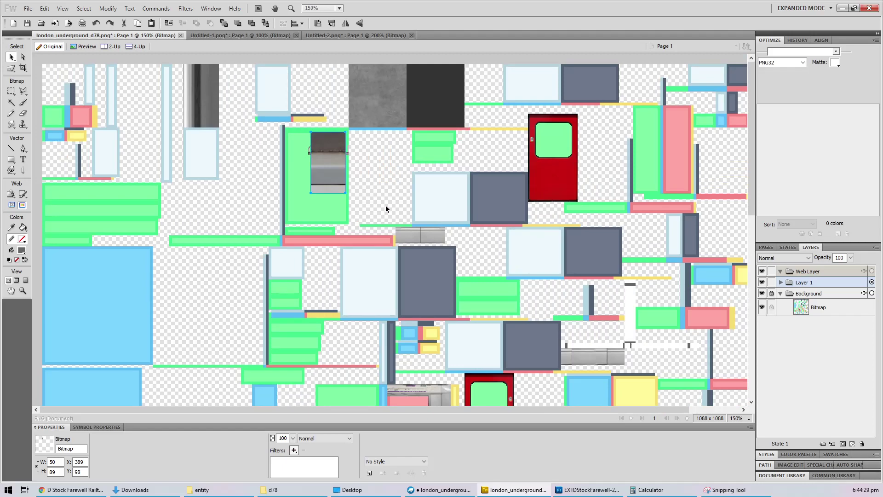
pyautogui.scroll(-1, 391, 216)
pyautogui.click(441, 489)
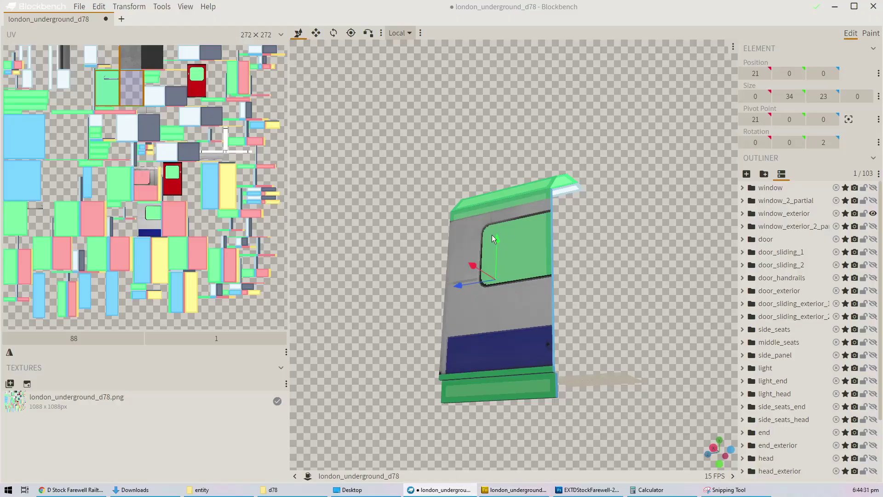
pyautogui.click(513, 204)
pyautogui.moveTo(513, 204); pyautogui.dragTo(515, 255)
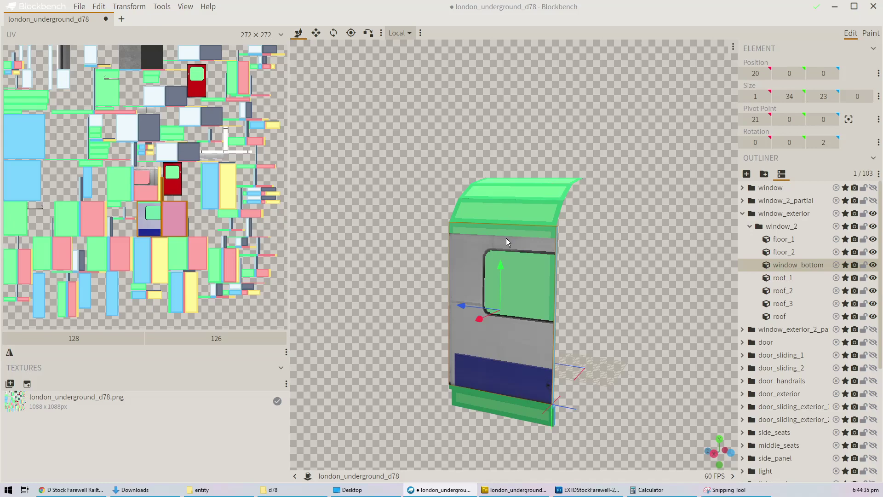
# Step: Switch to Fireworks and move the roof snip over the upper edge of the exterior window wall texture, at X 542, Y 520
pyautogui.click(515, 489)
pyautogui.scroll(-3, 357, 259)
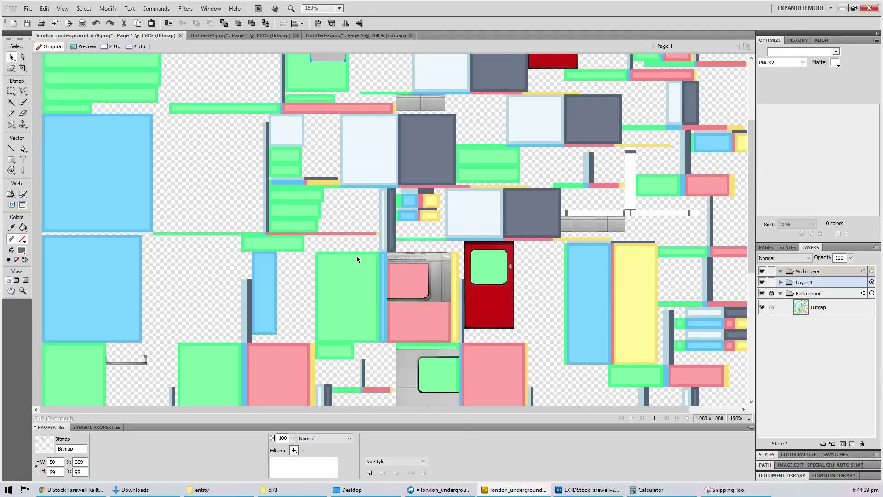
pyautogui.moveTo(338, 70); pyautogui.dragTo(443, 362)
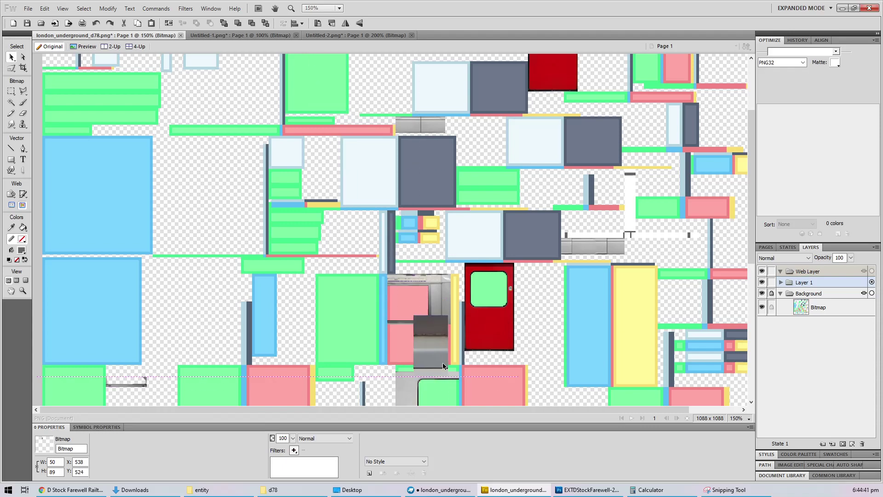
pyautogui.keyDown('ctrl'); pyautogui.scroll(5, 443, 363); pyautogui.keyUp('ctrl')
pyautogui.keyDown('ctrl'); pyautogui.scroll(-1, 438, 354); pyautogui.keyUp('ctrl')
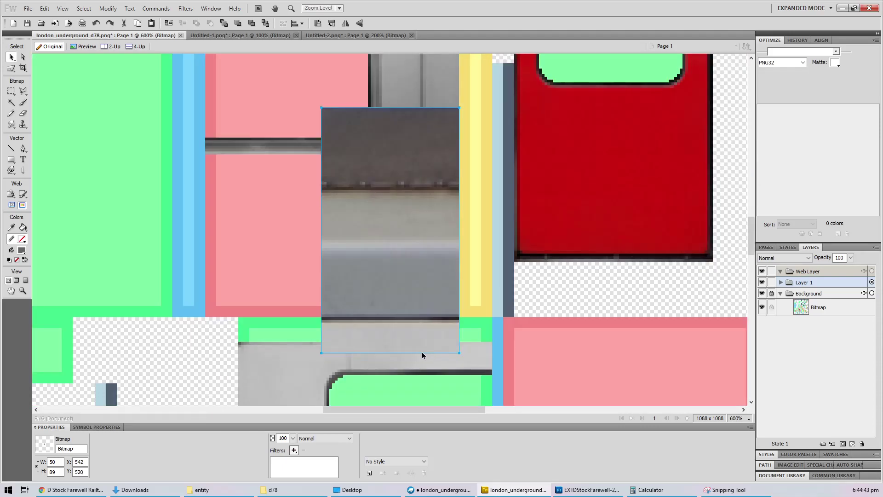
# Step: Cut away the light wall strip below the dark line at the roof snip's lower edge with a marquee selection
pyautogui.press('m')
pyautogui.moveTo(307, 364); pyautogui.dragTo(492, 322)
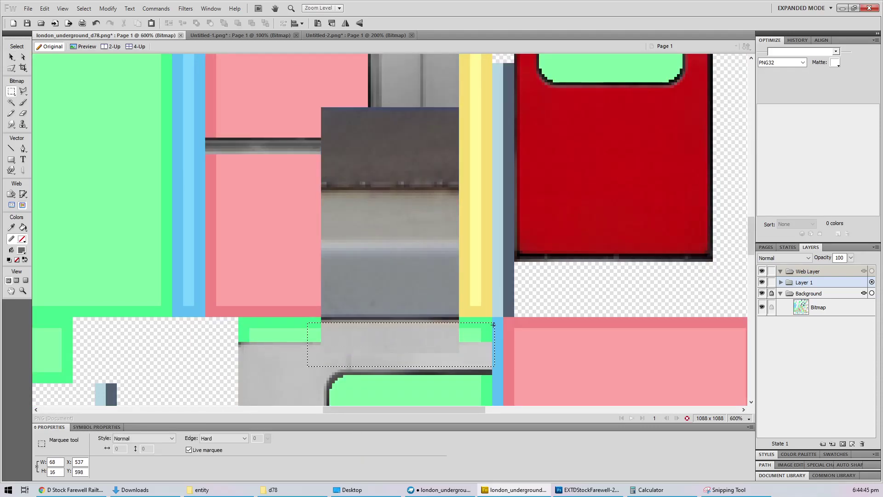
pyautogui.press('Delete')
pyautogui.press('v')
pyautogui.click(372, 300)
pyautogui.keyDown('ctrl'); pyautogui.scroll(-4, 409, 305); pyautogui.keyUp('ctrl')
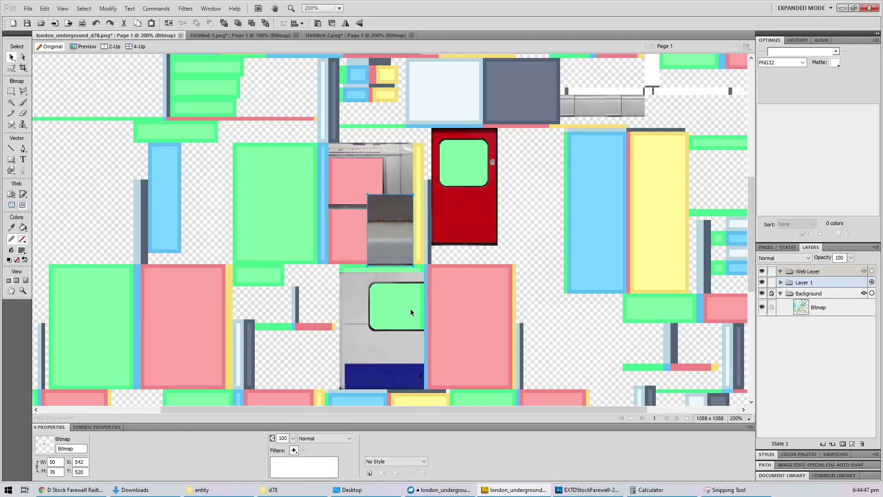
# Step: Compare the roof snip with the wall texture, inspect the roof pieces in Blockbench, and return to the door photo in Chrome
pyautogui.keyDown('ctrl'); pyautogui.scroll(5, 410, 308); pyautogui.keyUp('ctrl')
pyautogui.scroll(-3, 355, 305)
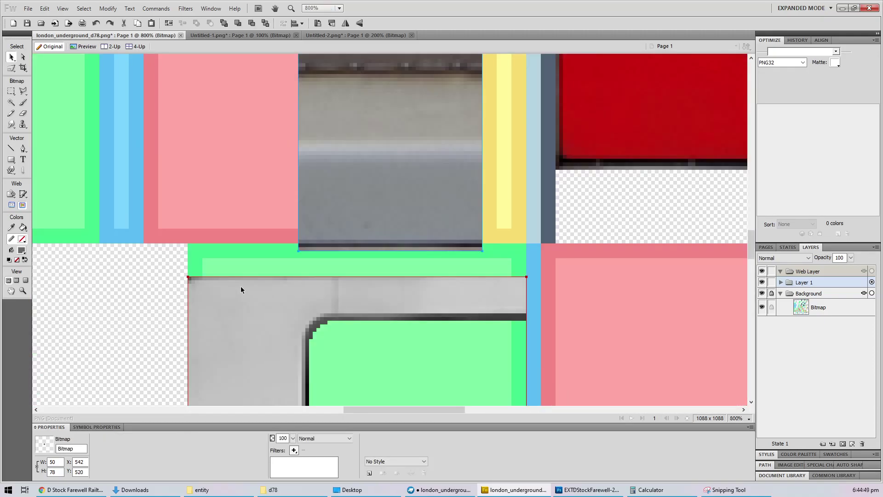
pyautogui.click(468, 491)
pyautogui.moveTo(559, 248); pyautogui.dragTo(573, 233)
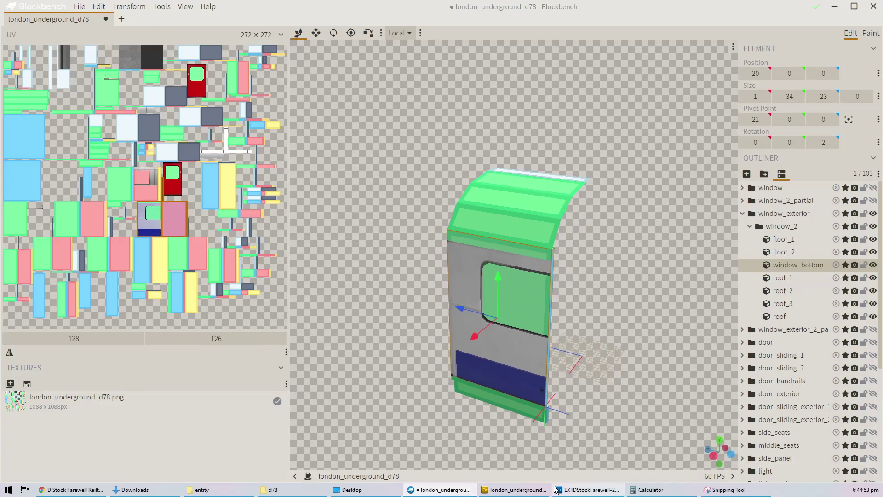
pyautogui.moveTo(387, 487)
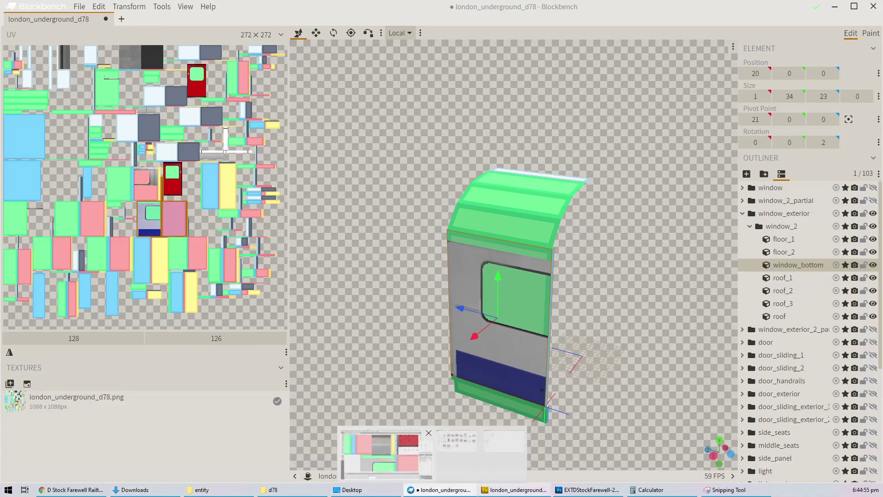
pyautogui.moveTo(581, 458)
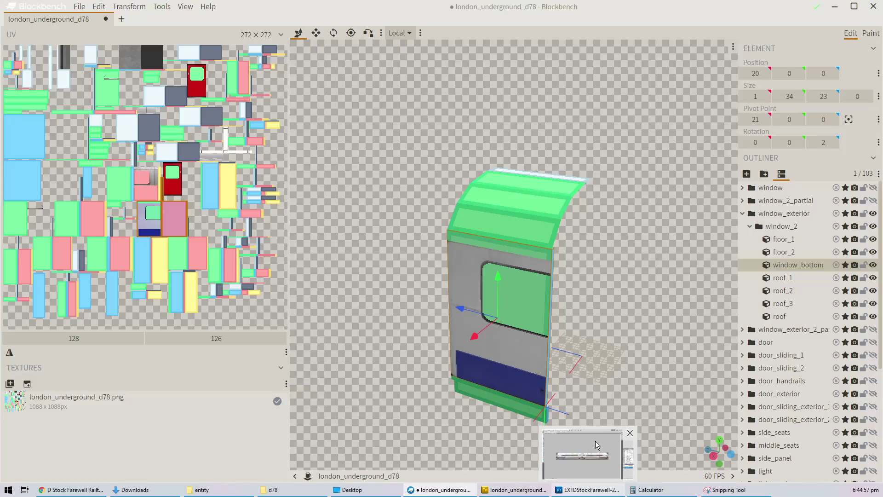
pyautogui.click(98, 489)
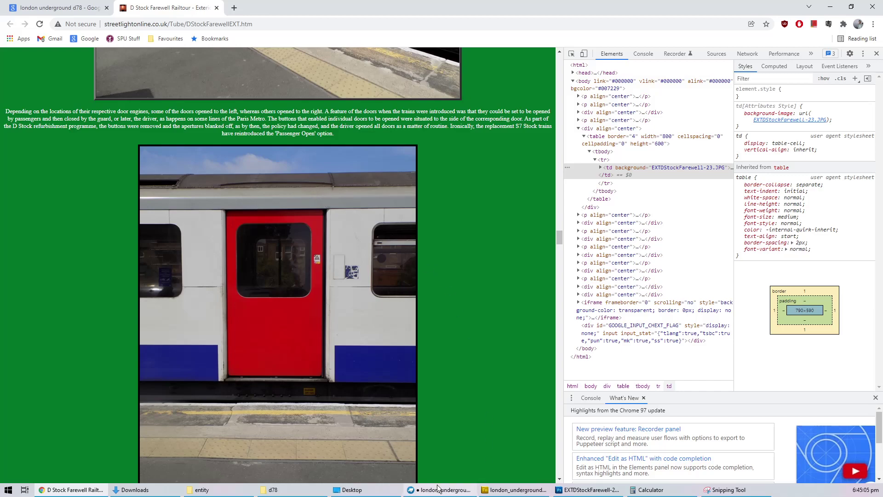
# Step: Inspect the upper part of the exterior window wall in Blockbench, and return to Fireworks with the roof snip selected
pyautogui.hotkey('alt', 'Tab')
pyautogui.scroll(5, 592, 270)
pyautogui.moveTo(603, 273); pyautogui.dragTo(584, 260)
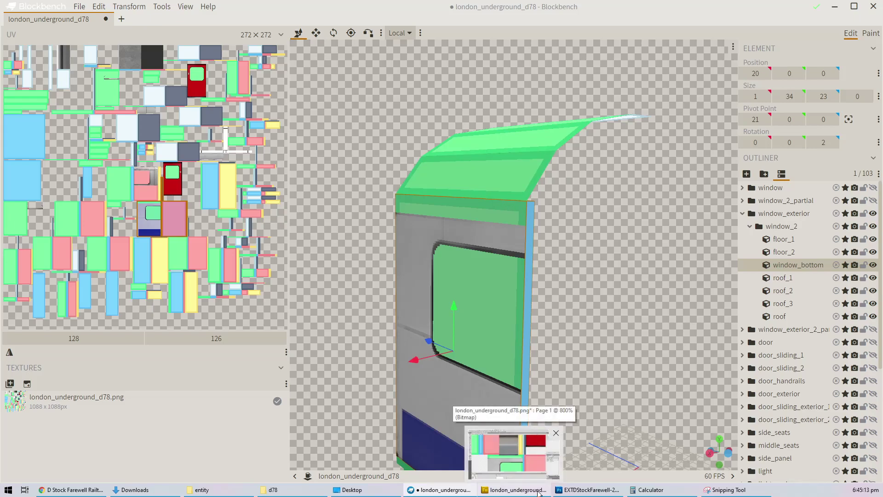
pyautogui.click(515, 449)
pyautogui.moveTo(416, 210)
pyautogui.mouseDown()
pyautogui.moveTo(374, 242)
pyautogui.moveTo(416, 210)
pyautogui.mouseUp()
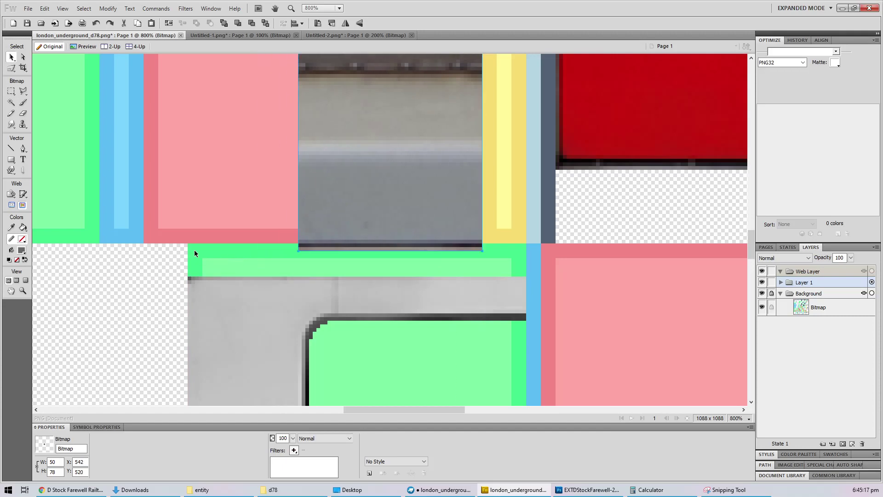
# Step: Separate the roof snip's lower blue-grey band into its own bitmap by cutting it with a marquee selection and pasting it
pyautogui.press('m')
pyautogui.moveTo(195, 239); pyautogui.dragTo(257, 276)
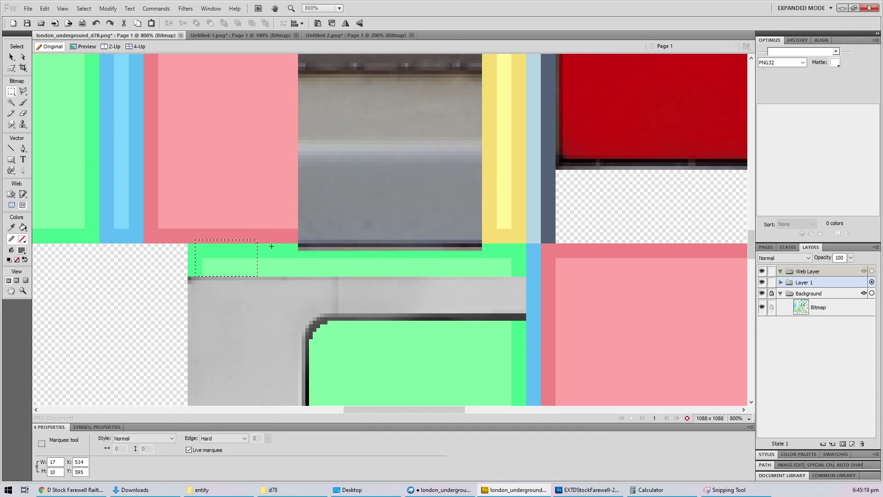
pyautogui.keyDown('shift'); pyautogui.moveTo(272, 243); pyautogui.dragTo(316, 276); pyautogui.keyUp('shift')
pyautogui.moveTo(269, 261); pyautogui.dragTo(513, 152)
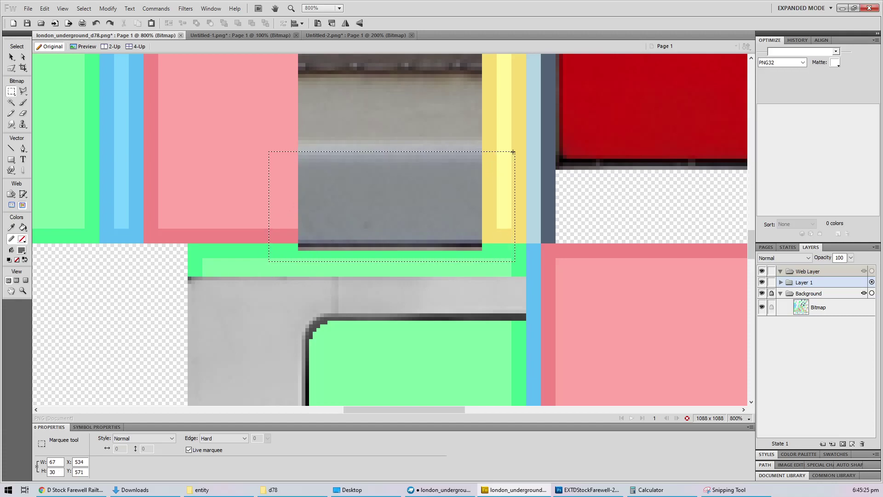
pyautogui.hotkey('ctrl', 'x')
pyautogui.hotkey('ctrl', 'v')
pyautogui.press('v')
# Step: Move the blue-grey band onto the green strip above the exterior window wall texture and stretch it to fill that strip
pyautogui.moveTo(371, 222); pyautogui.dragTo(262, 248)
pyautogui.moveTo(372, 178); pyautogui.dragTo(527, 243)
pyautogui.click(566, 249)
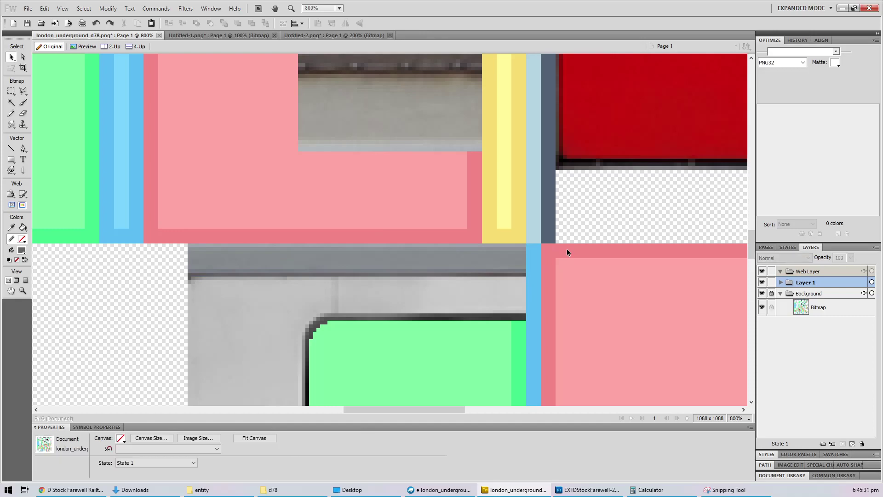
# Step: Switch to Blockbench and select roof_1 to find its area in the texture
pyautogui.hotkey('ctrl', '-')
pyautogui.hotkey('ctrl', '-')
pyautogui.hotkey('ctrl', '-')
pyautogui.hotkey('ctrl', '-')
pyautogui.hotkey('ctrl', '-')
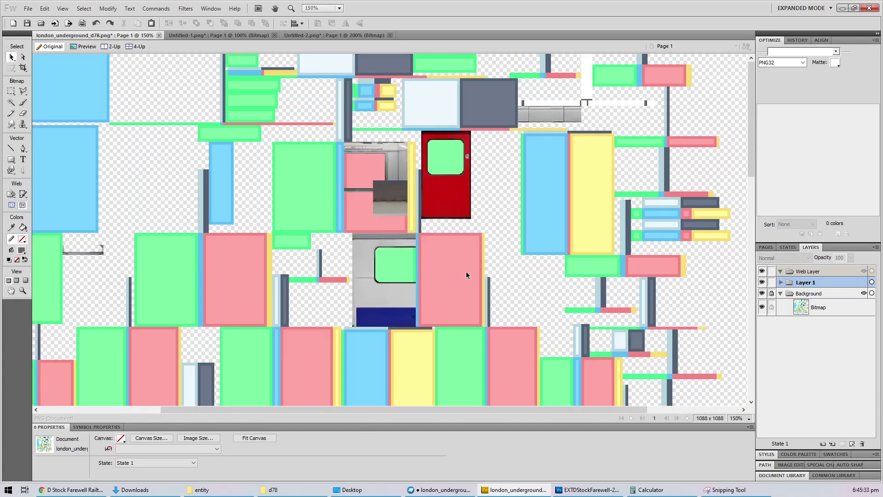
pyautogui.hotkey('ctrl', '+')
pyautogui.click(440, 490)
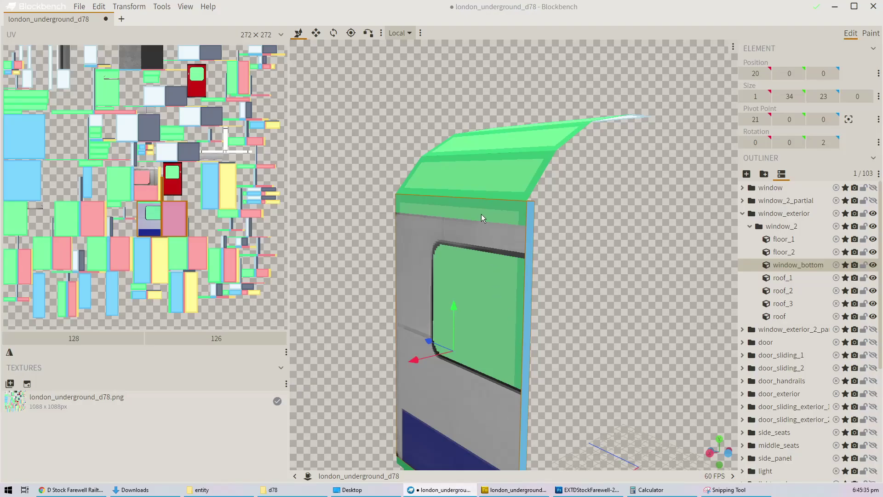
pyautogui.click(488, 183)
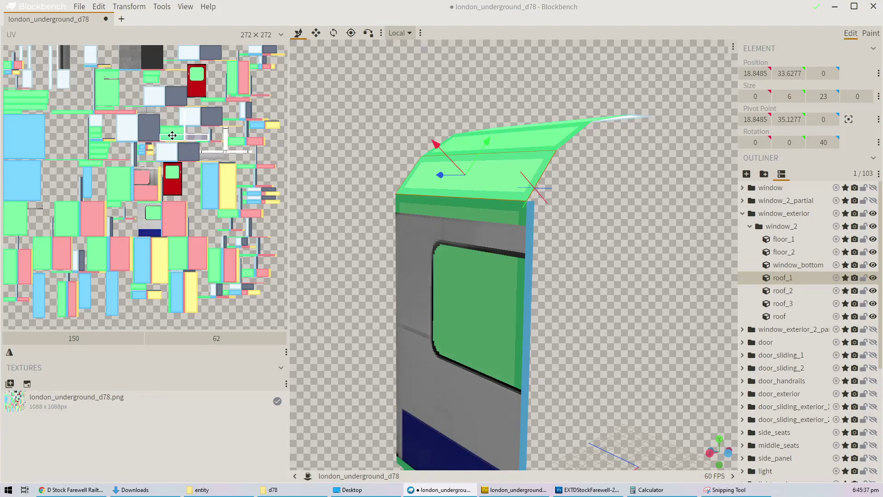
# Step: Switch to Fireworks and move the remaining roof snip onto the roof_1 texture area, at X 593, Y 312
pyautogui.hotkey('alt', 'Tab')
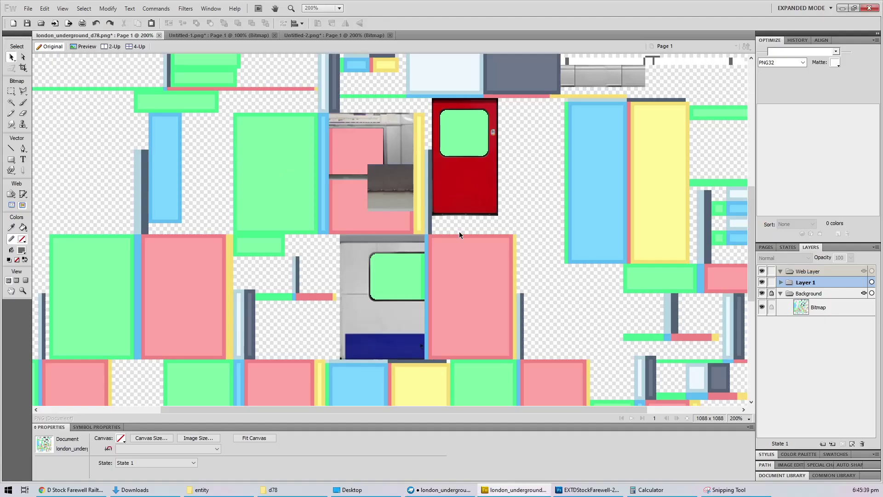
pyautogui.scroll(2, 456, 266)
pyautogui.moveTo(384, 341); pyautogui.dragTo(432, 150)
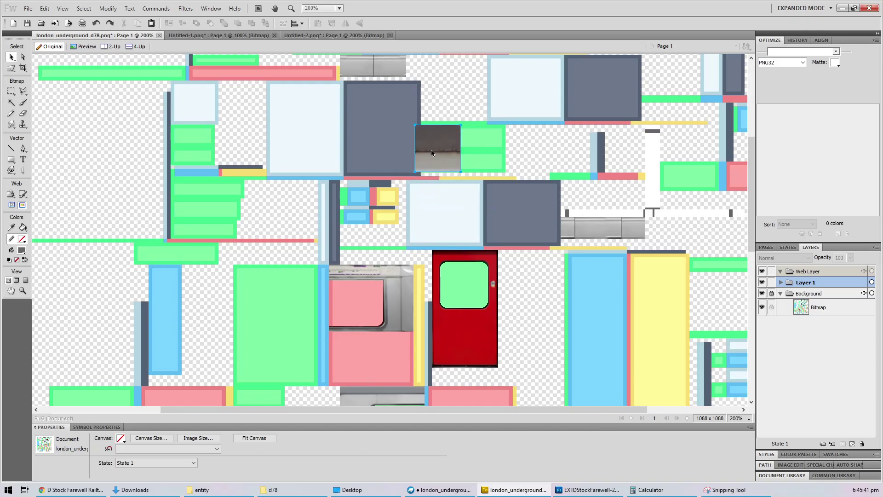
pyautogui.keyDown('ctrl'); pyautogui.scroll(4, 446, 168); pyautogui.keyUp('ctrl')
pyautogui.keyDown('ctrl'); pyautogui.scroll(3, 456, 178); pyautogui.keyUp('ctrl')
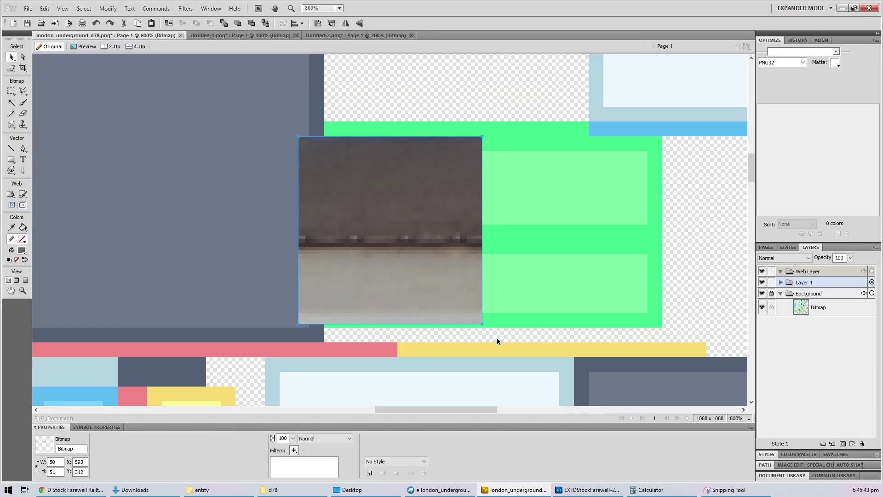
# Step: Separate the roof snip's light lower band from its dark part with a marquee selection, and move the dark part aside
pyautogui.press('m')
pyautogui.moveTo(518, 327); pyautogui.dragTo(278, 247)
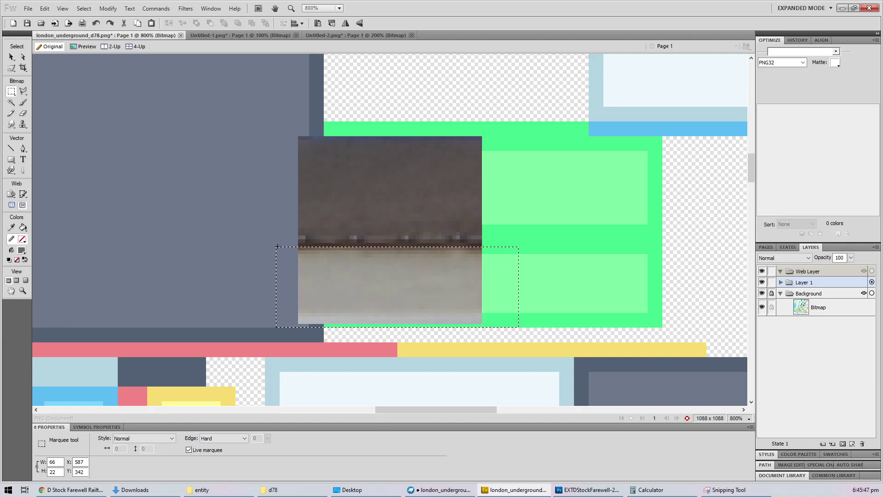
pyautogui.press('Delete')
pyautogui.hotkey('ctrl', 'v')
pyautogui.moveTo(368, 214); pyautogui.dragTo(238, 130)
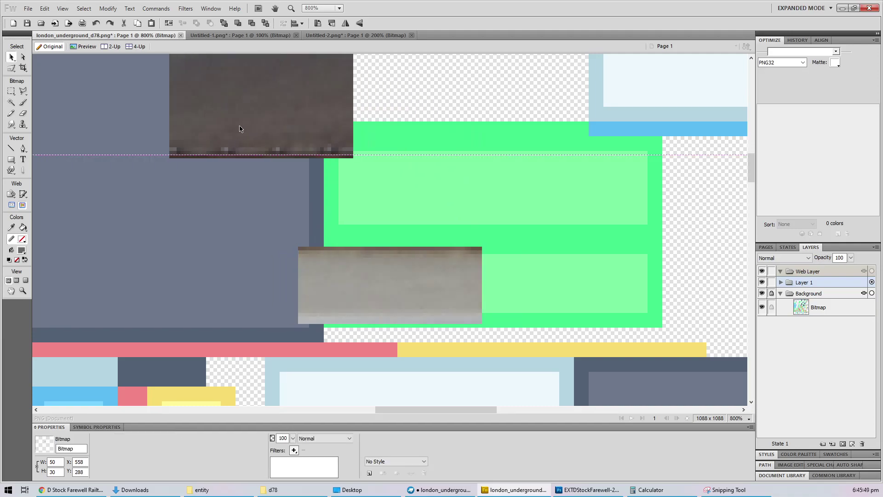
# Step: Align the light roof band with the lower edge of the roof_1 texture area and resize it to span the full width
pyautogui.moveTo(377, 294); pyautogui.dragTo(408, 295)
pyautogui.press('Down')
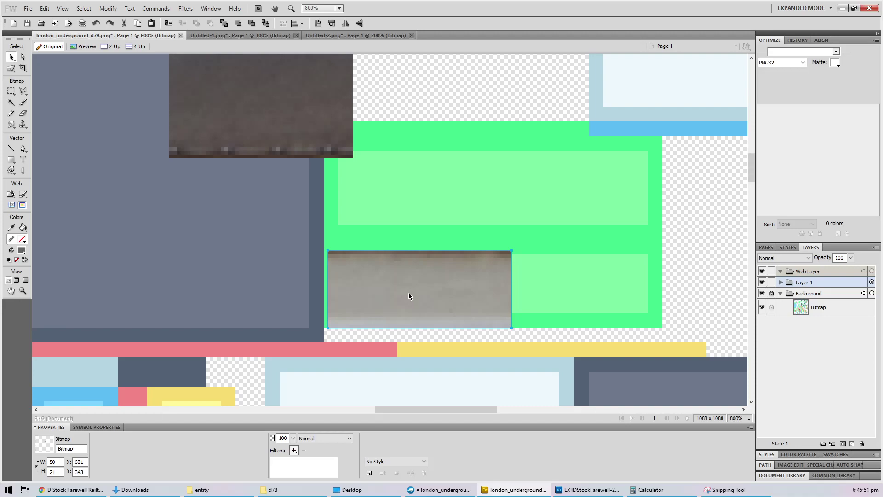
pyautogui.press('Left')
pyautogui.moveTo(508, 252); pyautogui.dragTo(661, 290)
pyautogui.click(672, 284)
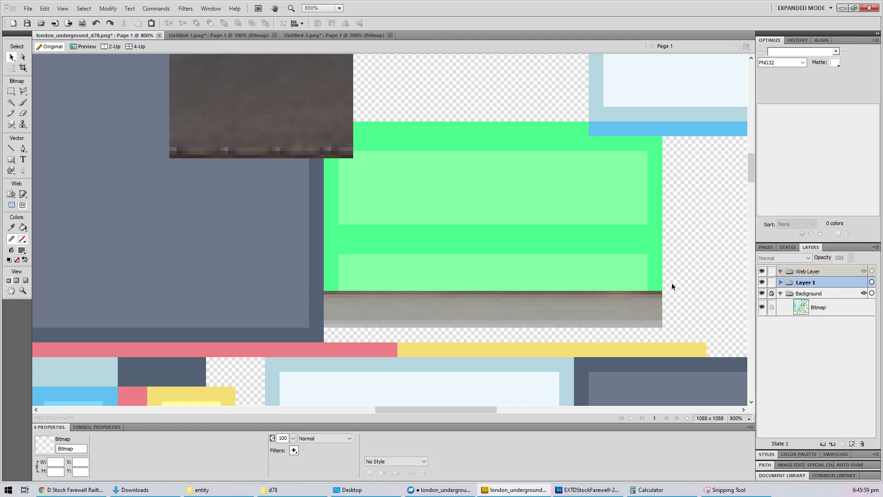
# Step: Save the texture, switch to Blockbench and inspect roof_1 and roof_2 on the model
pyautogui.hotkey('ctrl', 's')
pyautogui.click(438, 495)
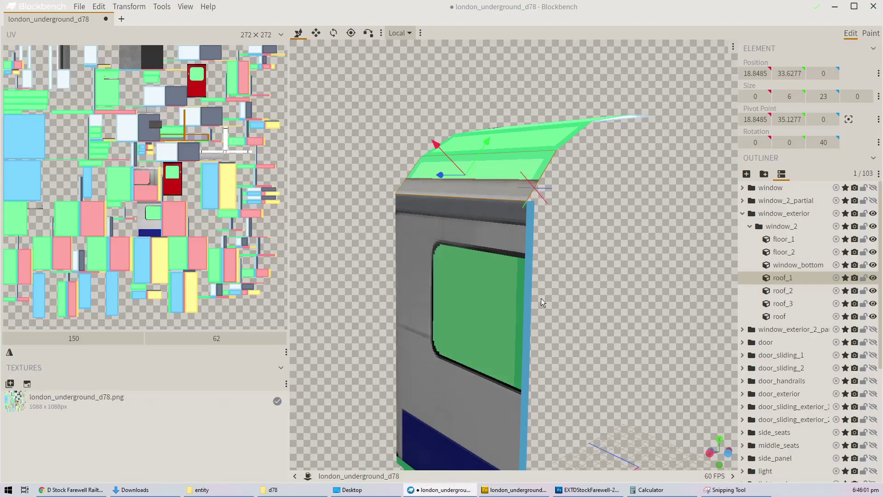
pyautogui.scroll(1, 549, 268)
pyautogui.scroll(-1, 549, 268)
pyautogui.moveTo(549, 268); pyautogui.dragTo(540, 283)
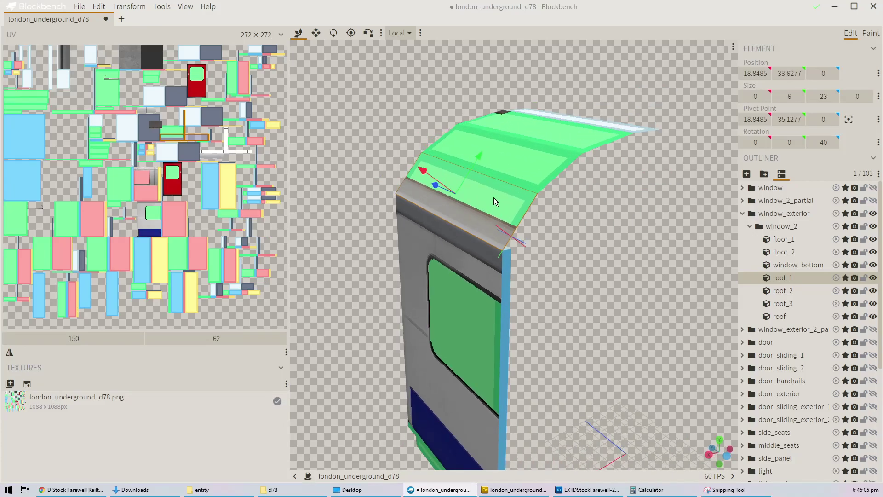
pyautogui.click(509, 121)
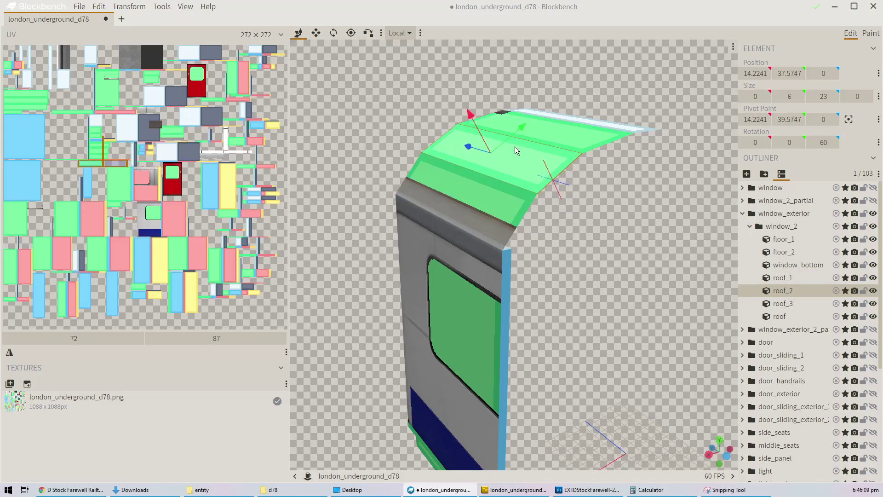
pyautogui.click(512, 197)
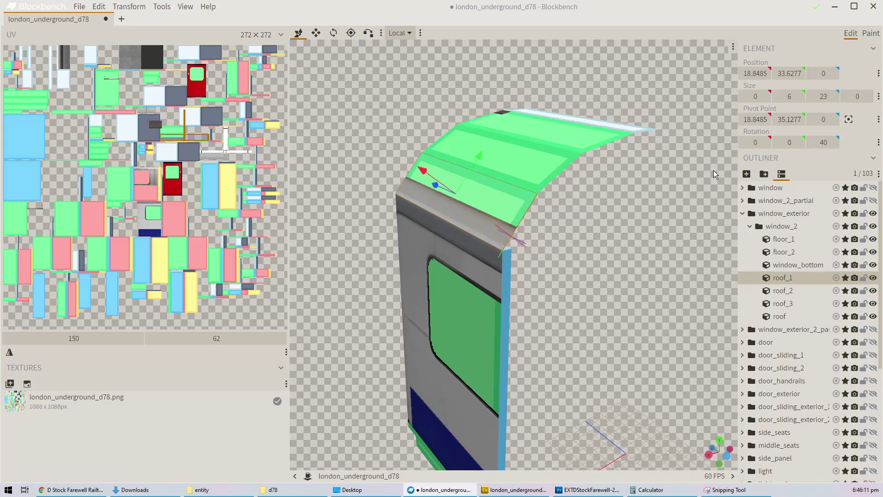
# Step: Calculate 7 + 6 + 6 and multiply the sum by 4 in Calculator, and return to Fireworks
pyautogui.click(652, 490)
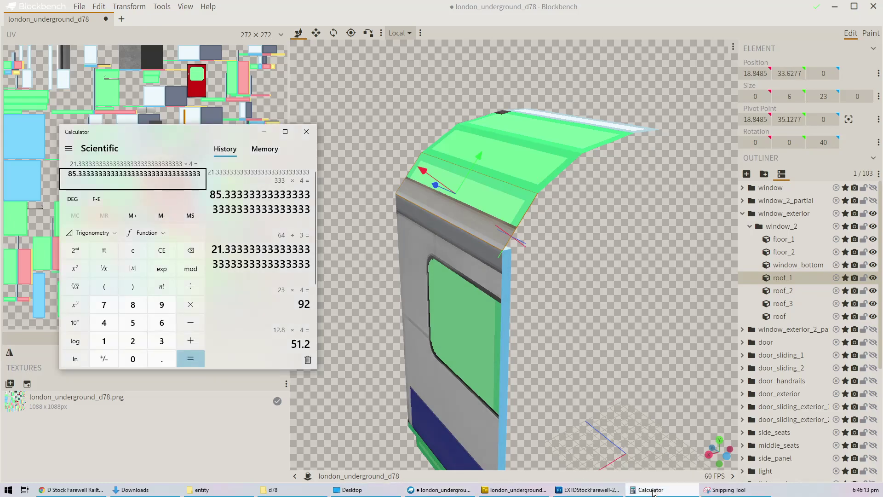
pyautogui.write('7+6+7')
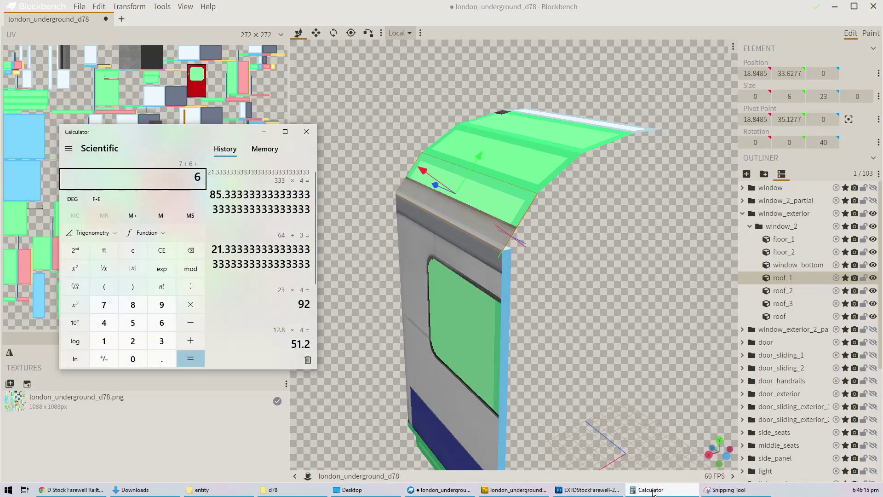
pyautogui.press('Return')
pyautogui.write('4')
pyautogui.press('Return')
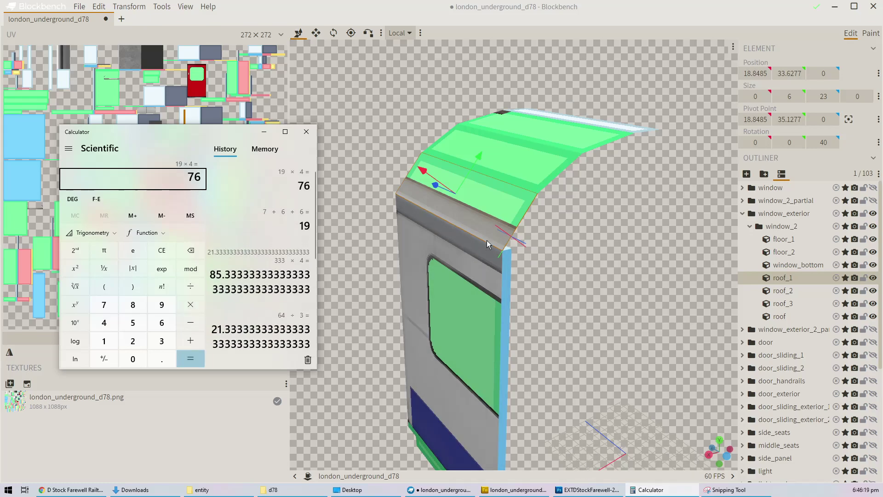
pyautogui.click(490, 222)
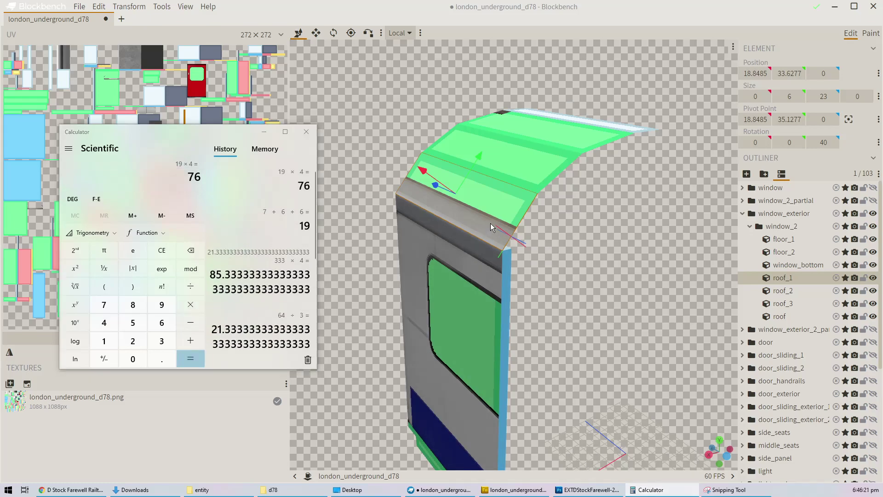
pyautogui.hotkey('alt', 'Tab')
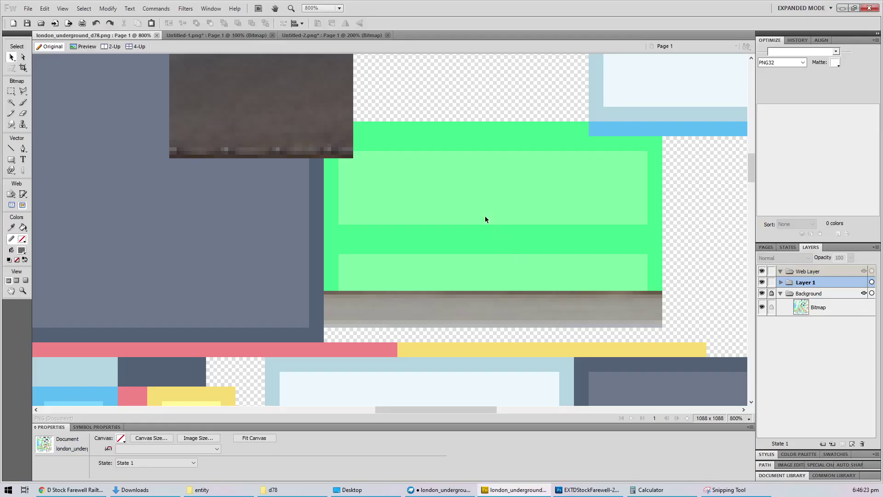
# Step: Move the dark roof piece over the green area, try a height of 66 with proportions constrained, and restore the height to 30
pyautogui.moveTo(299, 157); pyautogui.dragTo(397, 258)
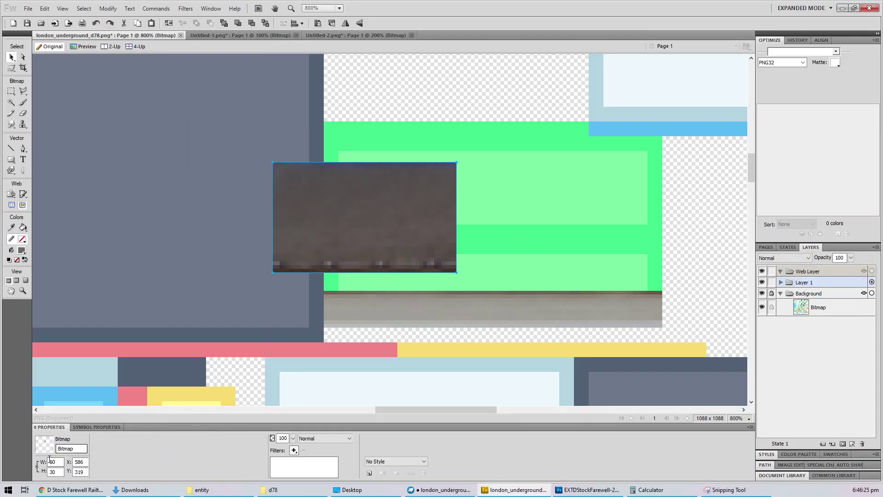
pyautogui.click(56, 472)
pyautogui.doubleClick(56, 472)
pyautogui.write('66')
pyautogui.press('Return')
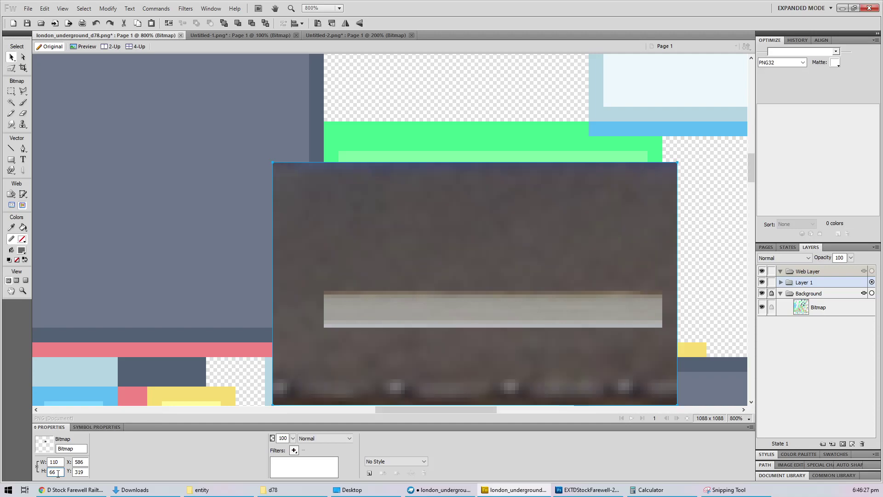
pyautogui.doubleClick(57, 472)
pyautogui.write('30')
pyautogui.press('Return')
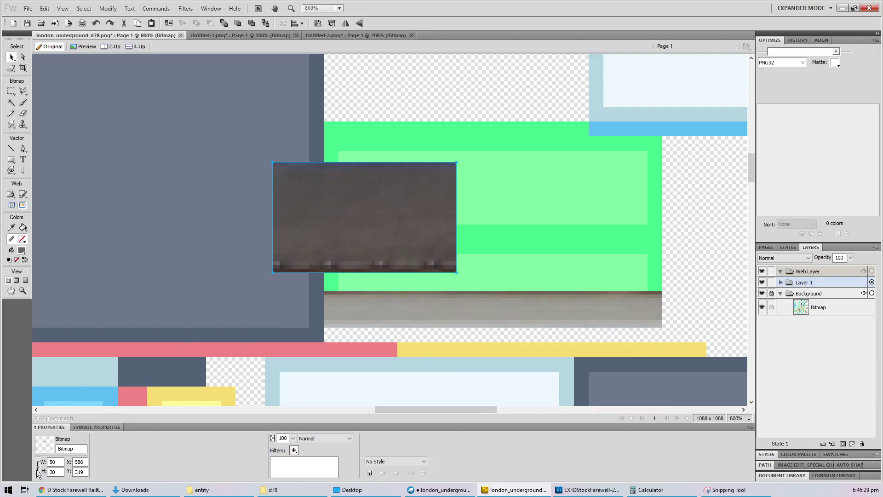
# Step: Set the dark roof piece's height to 66 with its width kept at 50, and move the piece upward
pyautogui.doubleClick(57, 472)
pyautogui.write('66')
pyautogui.press('Return')
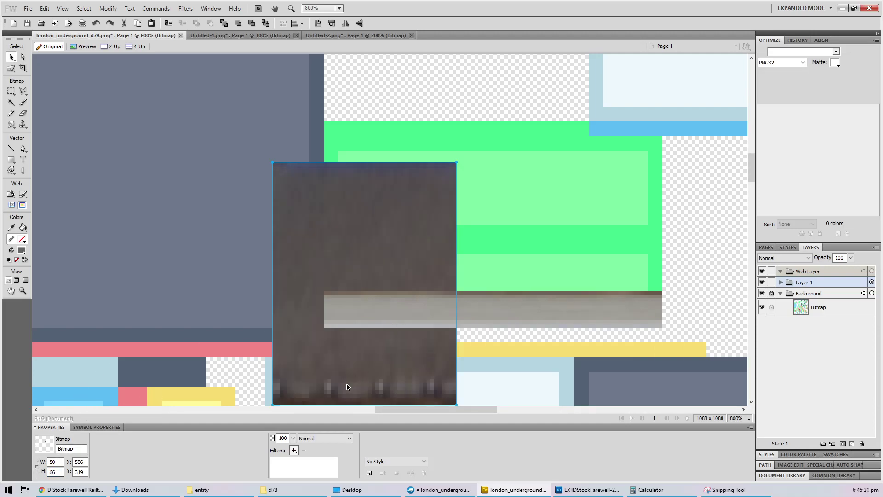
pyautogui.moveTo(345, 387); pyautogui.dragTo(323, 210)
# Step: Undo the roof pieces' resizing, moves and separation back to the single uncut roof snip
pyautogui.hotkey('ctrl', 'z')
pyautogui.hotkey('ctrl', 'z')
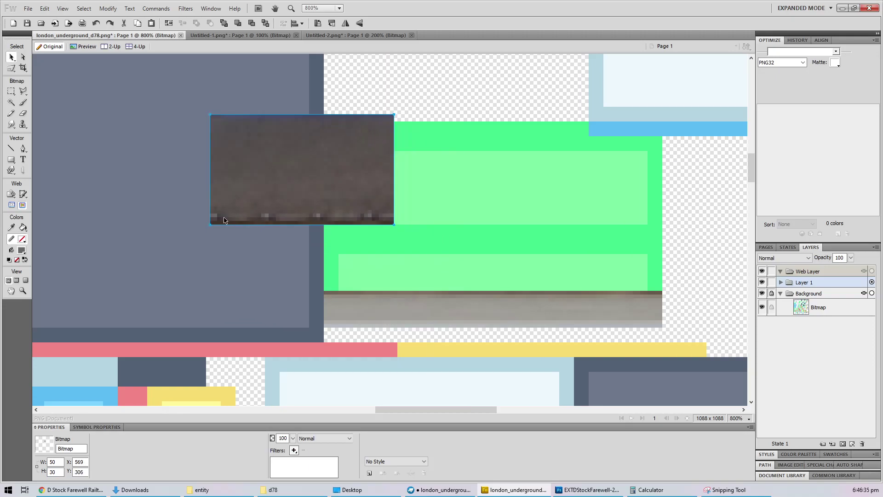
pyautogui.hotkey('ctrl', 'z')
pyautogui.hotkey('ctrl', 'z')
pyautogui.hotkey('ctrl', 'z')
pyautogui.hotkey('ctrl', 'z')
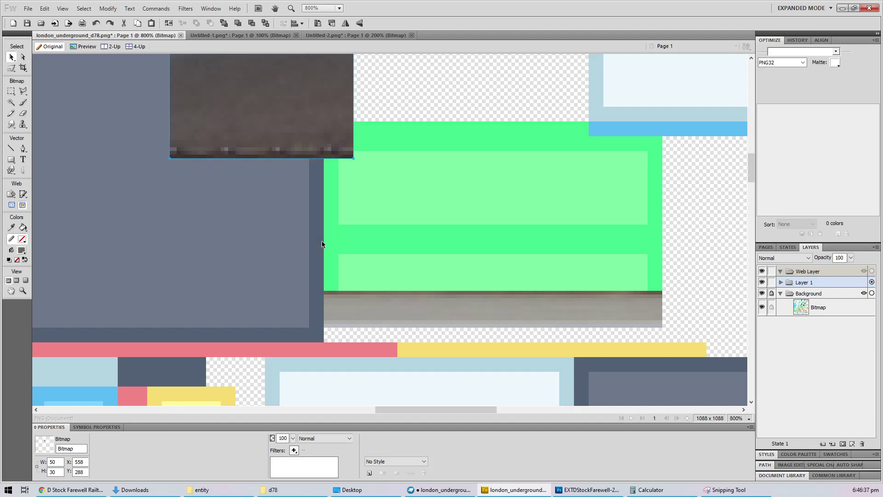
pyautogui.hotkey('ctrl', 'z')
pyautogui.hotkey('ctrl', 'z')
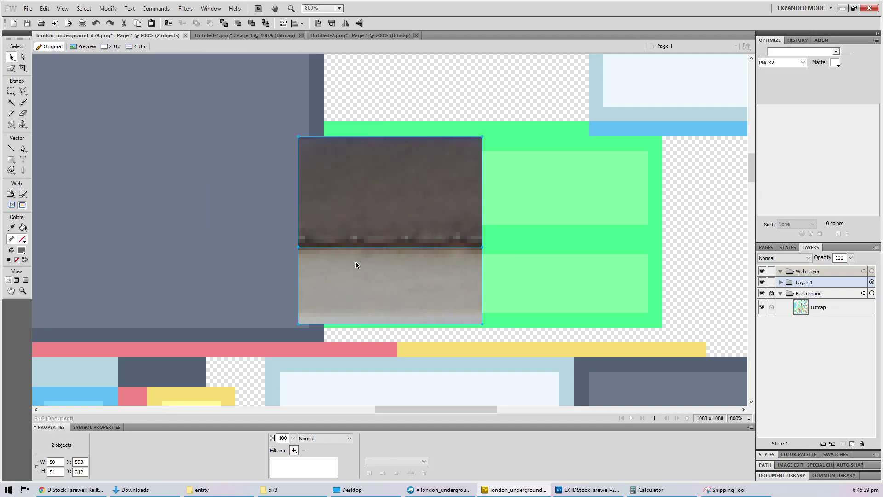
pyautogui.hotkey('ctrl', 'z')
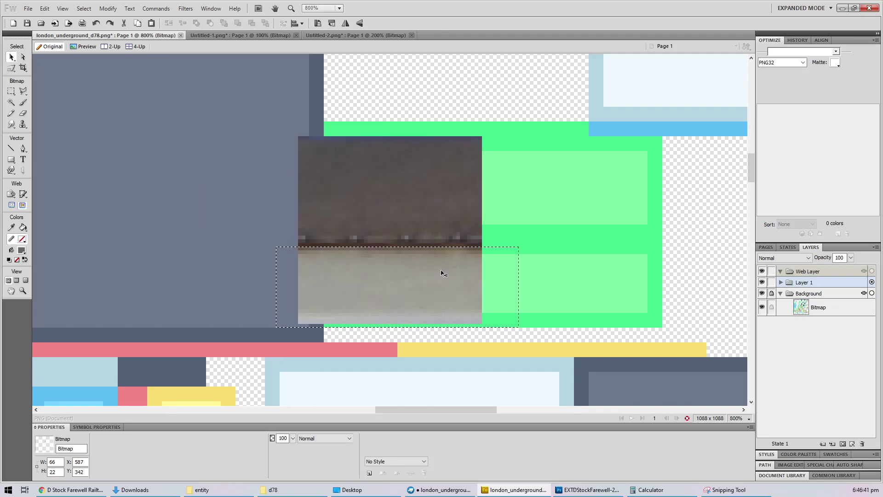
pyautogui.hotkey('ctrl', 'z')
# Step: Separate the roof snip's lower part including the dark seam, and stretch it to 92 by 13 at X 600, Y 351
pyautogui.moveTo(378, 286); pyautogui.dragTo(283, 246)
pyautogui.hotkey('ctrl', 'z')
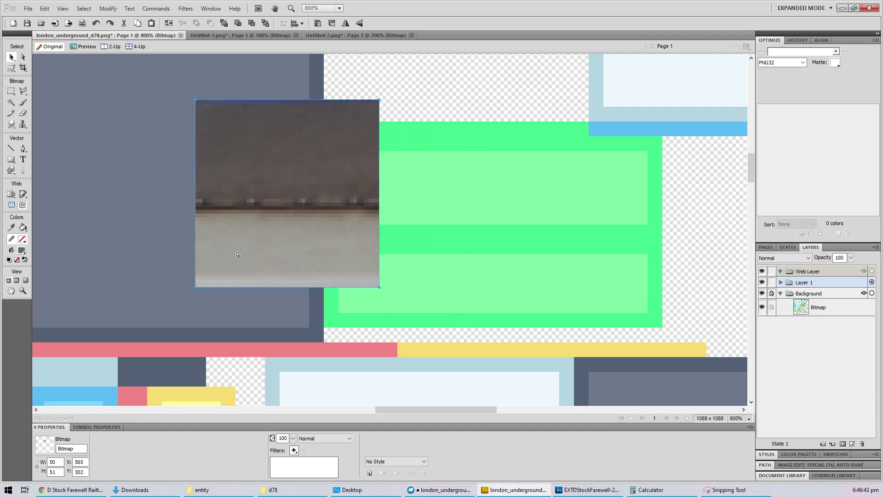
pyautogui.press('m')
pyautogui.moveTo(162, 294); pyautogui.dragTo(425, 196)
pyautogui.press('v')
pyautogui.moveTo(303, 242); pyautogui.dragTo(425, 283)
pyautogui.moveTo(508, 236); pyautogui.dragTo(662, 279)
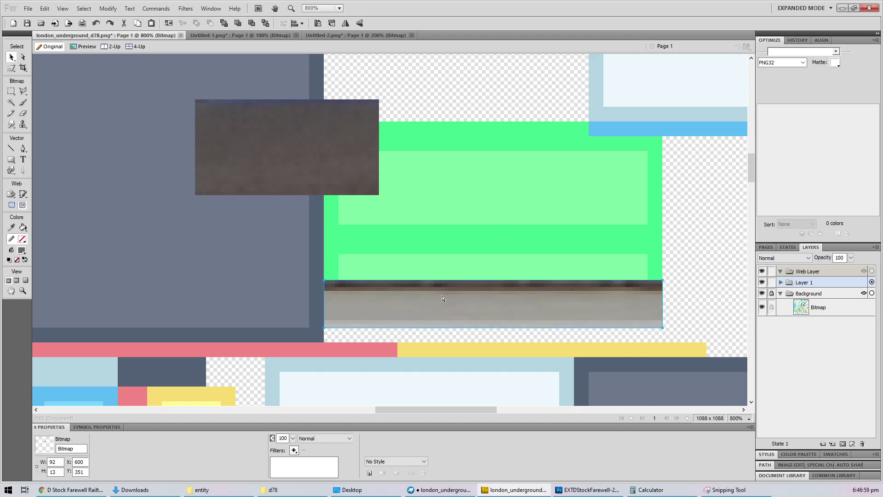
pyautogui.press('m')
pyautogui.moveTo(393, 327); pyautogui.dragTo(472, 292)
pyautogui.hotkey('ctrl', 'z')
pyautogui.press('v')
pyautogui.click(421, 263)
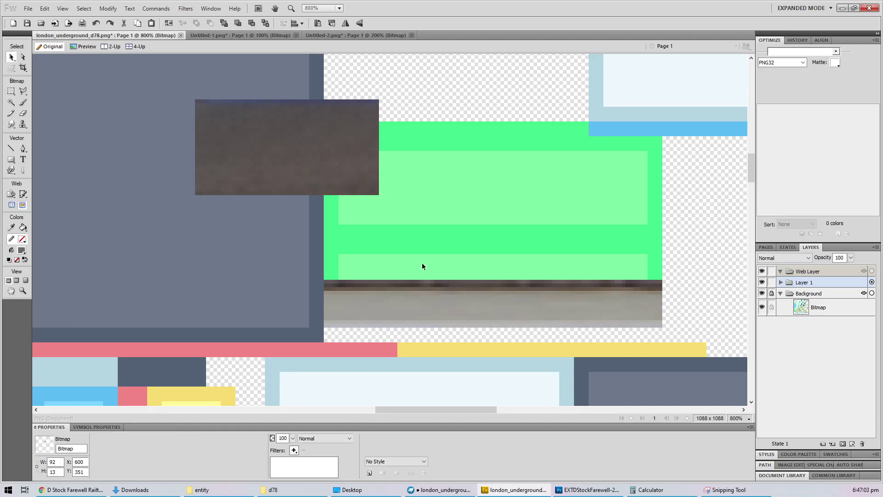
# Step: Move the dark roof piece further over the green area, and calculate 76 − 13 in Calculator
pyautogui.moveTo(312, 167); pyautogui.dragTo(357, 190)
pyautogui.click(465, 305)
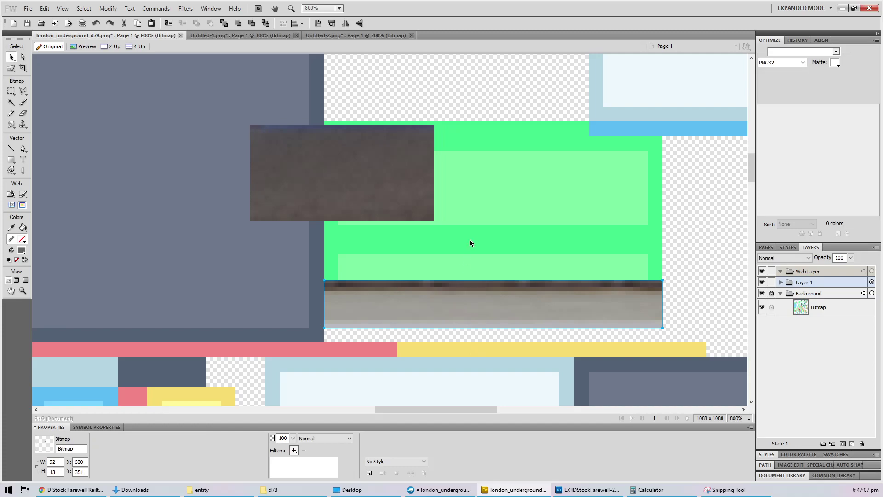
pyautogui.click(648, 489)
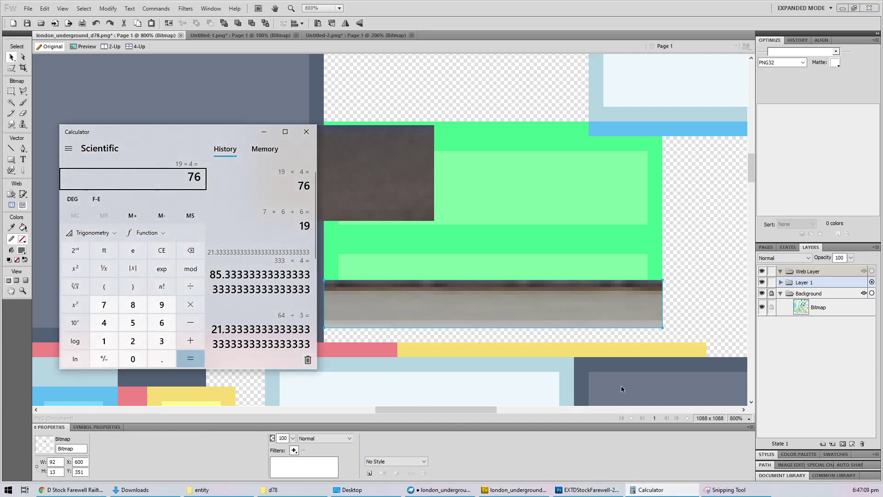
pyautogui.write('-13')
pyautogui.press('Return')
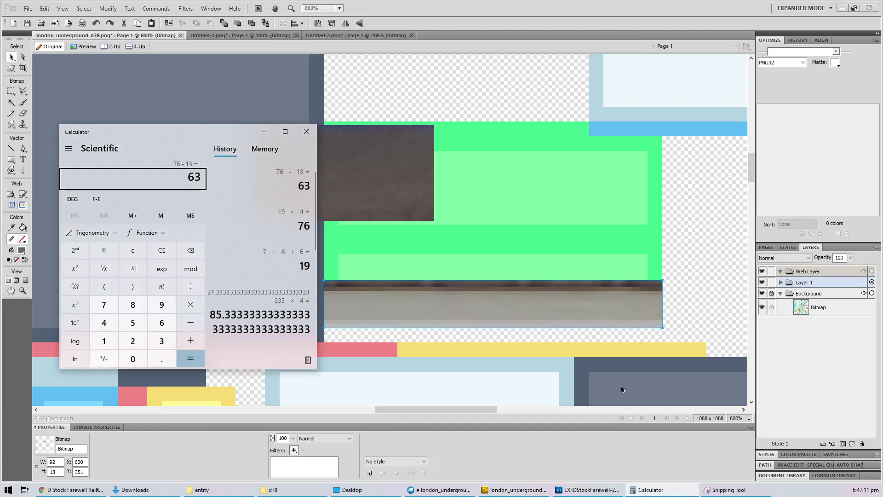
# Step: Set the dark roof piece's height to 63 and place it directly above the seam strip
pyautogui.click(382, 213)
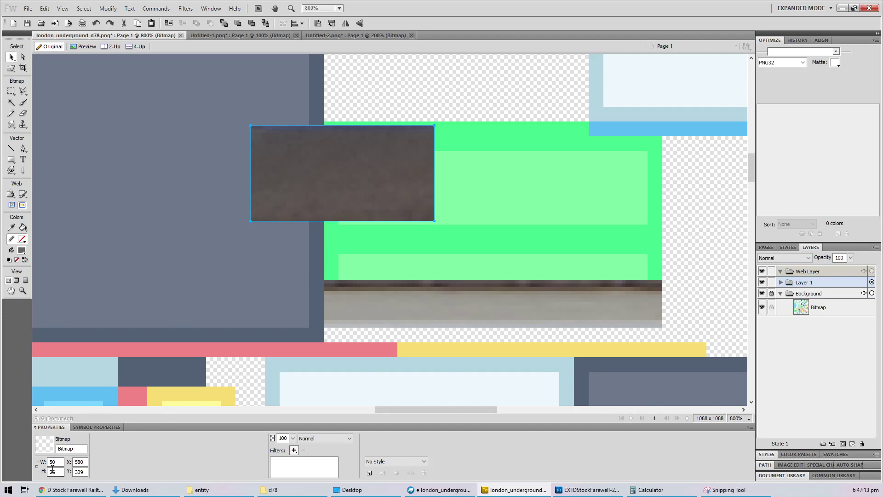
pyautogui.write('63')
pyautogui.press('Return')
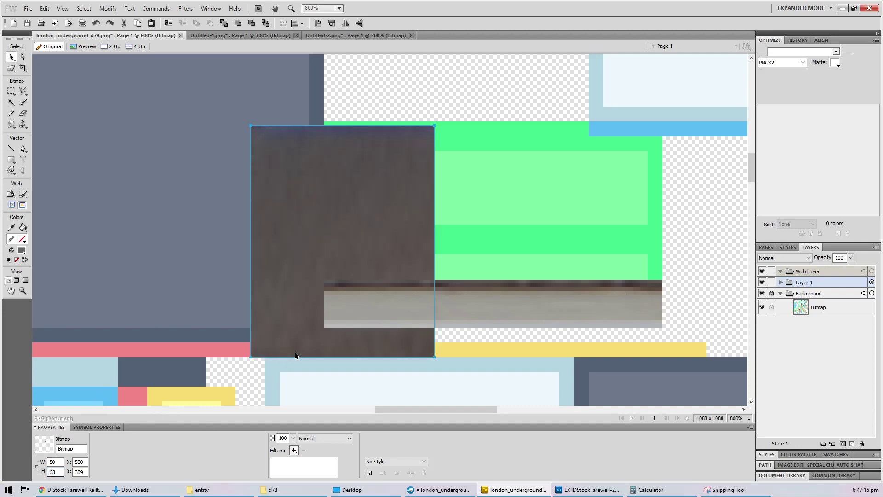
pyautogui.moveTo(295, 356); pyautogui.dragTo(370, 255)
pyautogui.press('Down')
# Step: Separate the bottom 11 pixels of the dark piece and stretch that part to 92 by 11 at X 600, Y 340
pyautogui.press('m')
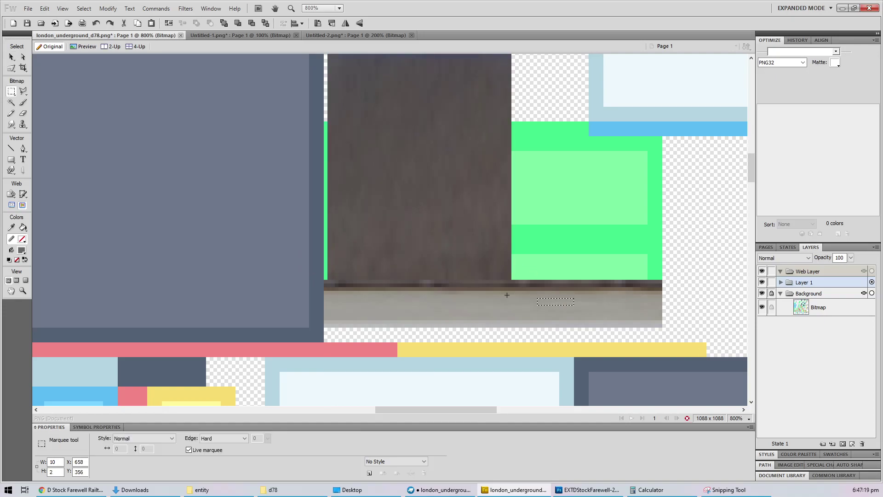
pyautogui.moveTo(507, 294); pyautogui.dragTo(241, 242)
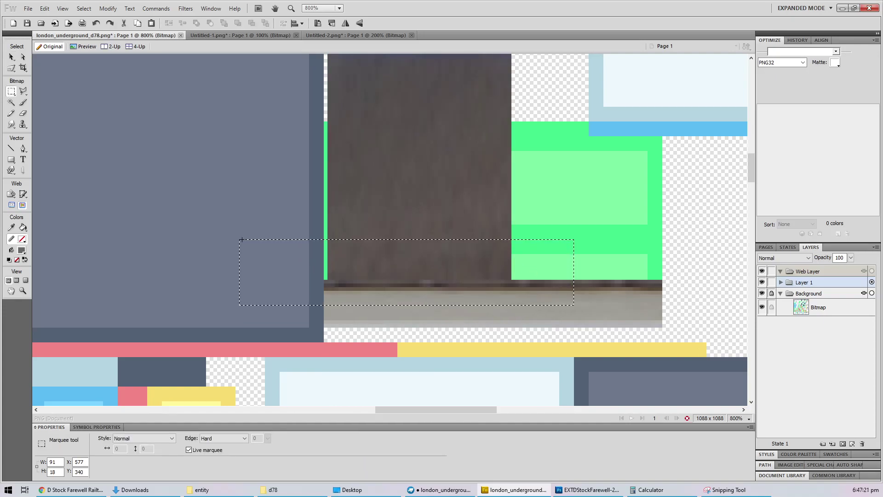
pyautogui.hotkey('ctrl', 'x')
pyautogui.hotkey('ctrl', 'v')
pyautogui.press('Left')
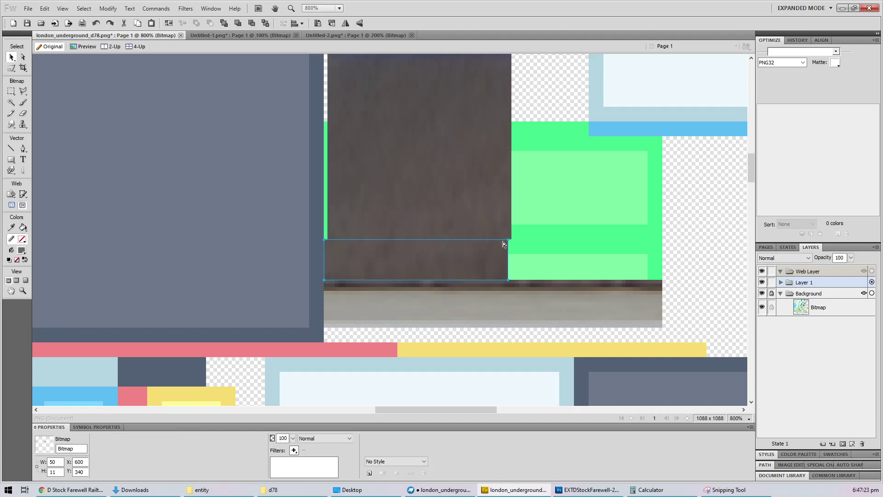
pyautogui.moveTo(508, 240); pyautogui.dragTo(662, 239)
# Step: Select roof_2 in Blockbench to locate its texture area, and move the remaining dark piece onto that area in Fireworks
pyautogui.click(441, 490)
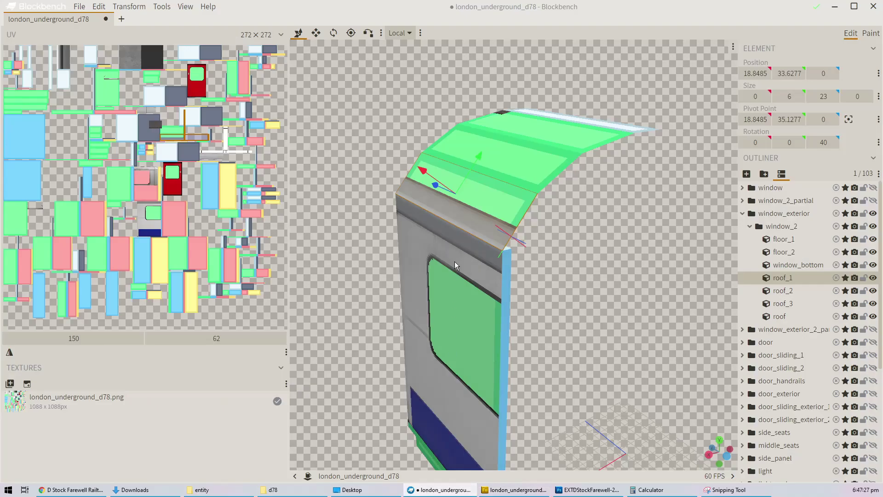
pyautogui.click(532, 167)
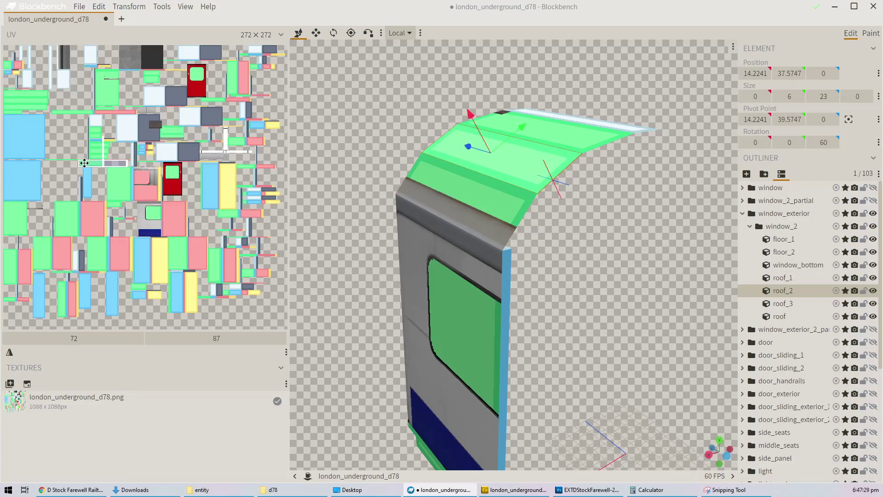
pyautogui.hotkey('alt', 'Tab')
pyautogui.keyDown('ctrl'); pyautogui.scroll(-5, 487, 223); pyautogui.keyUp('ctrl')
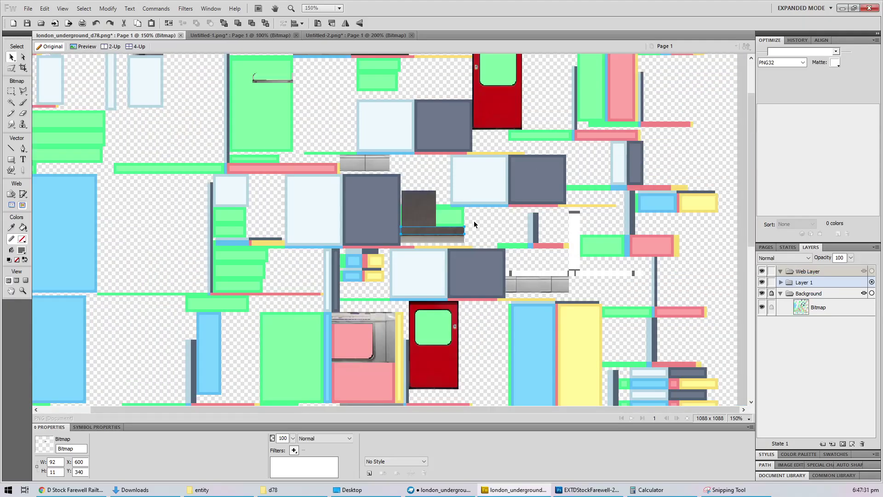
pyautogui.moveTo(418, 209); pyautogui.dragTo(205, 291)
# Step: Check roof_2's texture area in Blockbench, and align the dark piece with its lower-left corner in Fireworks at X 288, Y 412
pyautogui.hotkey('alt', 'Tab')
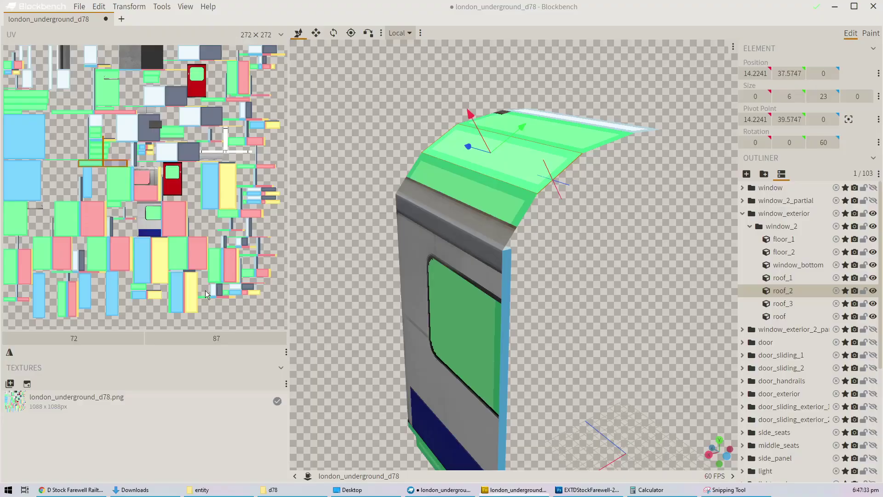
pyautogui.hotkey('alt', 'Tab')
pyautogui.hotkey('ctrl', '=')
pyautogui.hotkey('ctrl', '=')
pyautogui.hotkey('ctrl', '=')
pyautogui.hotkey('ctrl', '=')
pyautogui.hotkey('ctrl', '=')
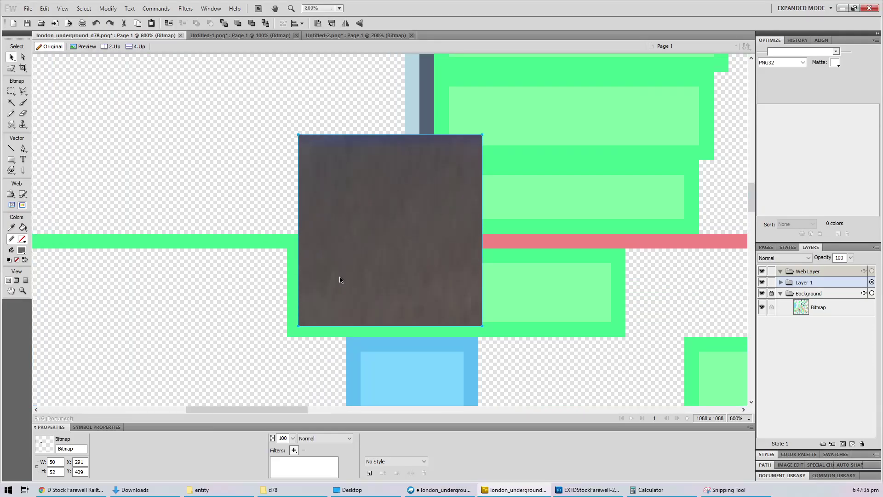
pyautogui.press('Left')
pyautogui.press('Left')
pyautogui.press('Left')
pyautogui.press('Down')
pyautogui.press('Down')
pyautogui.press('Down')
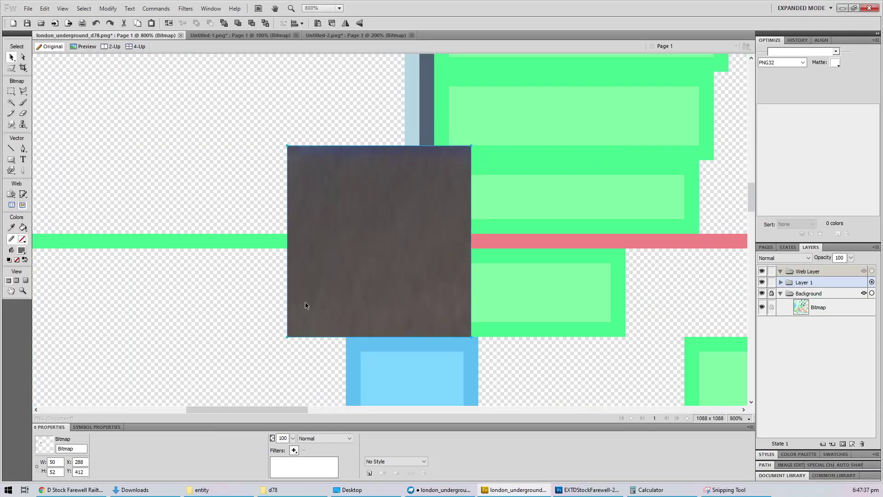
# Step: Marquee-select the lower part of the dark piece that overlaps roof_2's green texture area
pyautogui.press('m')
pyautogui.moveTo(201, 363); pyautogui.dragTo(625, 249)
pyautogui.press('v')
# Step: Switch to Blockbench and select roof_3 and the flat roof element to locate their texture areas
pyautogui.hotkey('alt', 'Tab')
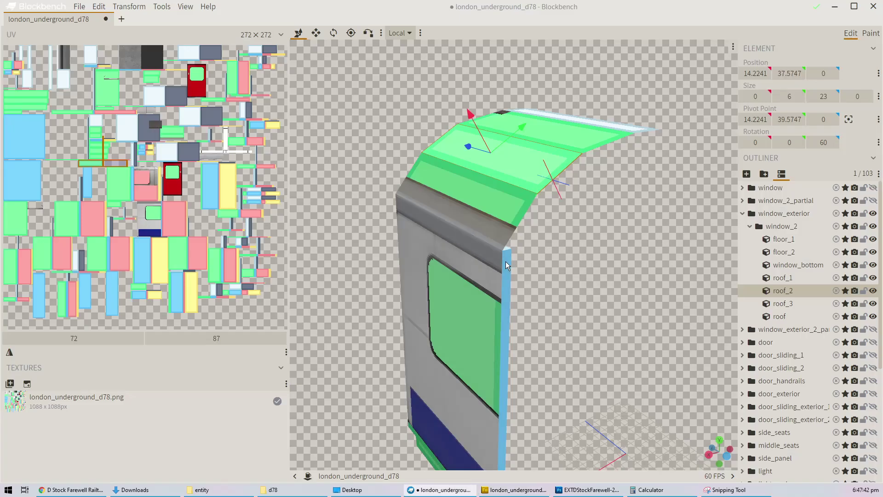
pyautogui.click(592, 132)
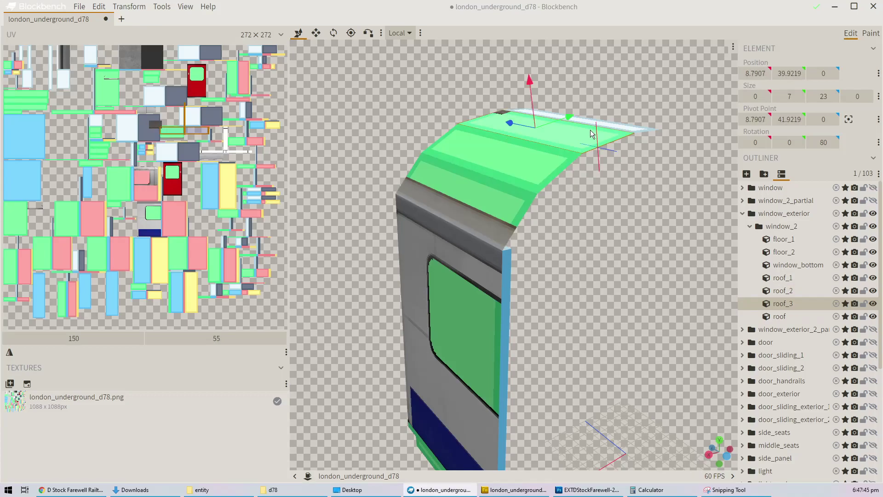
pyautogui.click(627, 126)
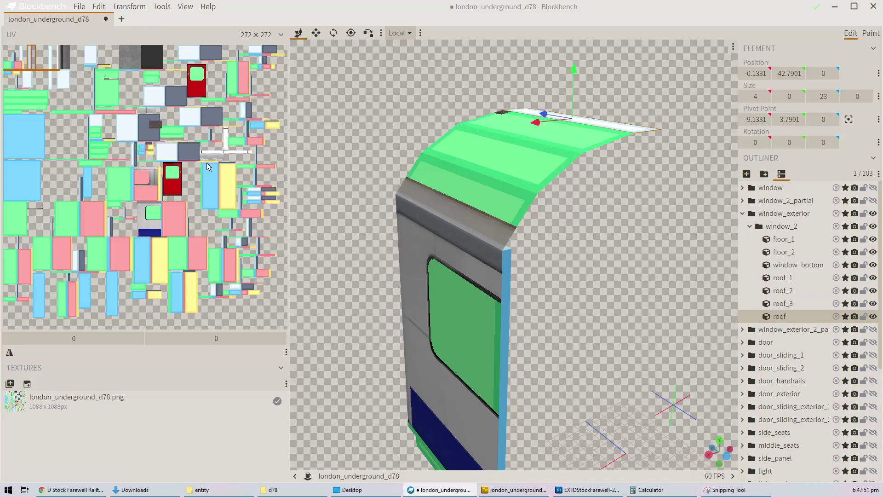
# Step: Select roof_3 in Blockbench to locate its texture area, and move the remaining 50 × 28 dark piece onto that area in Fireworks
pyautogui.click(585, 134)
pyautogui.hotkey('alt', 'Tab')
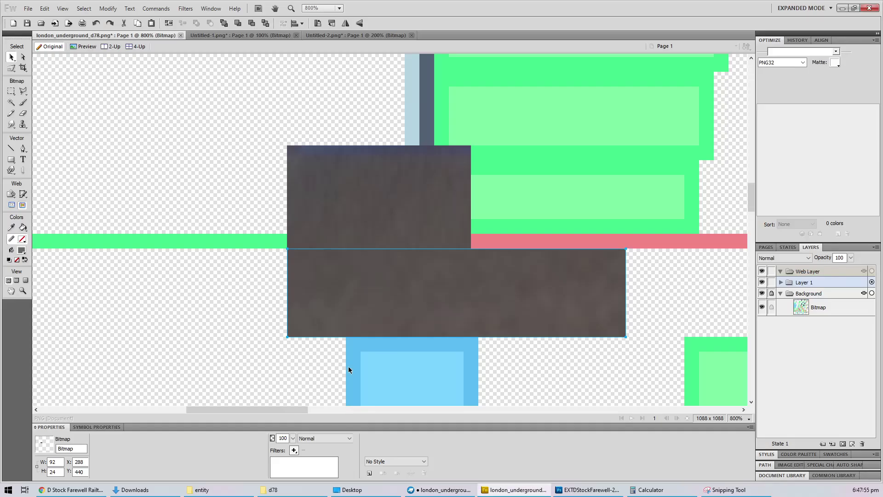
pyautogui.hotkey('ctrl', '-')
pyautogui.hotkey('ctrl', '-')
pyautogui.hotkey('ctrl', '-')
pyautogui.hotkey('ctrl', '-')
pyautogui.hotkey('ctrl', '-')
pyautogui.moveTo(290, 225); pyautogui.dragTo(429, 179)
pyautogui.hotkey('ctrl', '+')
pyautogui.hotkey('ctrl', '+')
pyautogui.hotkey('ctrl', '+')
pyautogui.hotkey('ctrl', '+')
pyautogui.hotkey('ctrl', '+')
pyautogui.hotkey('ctrl', '+')
pyautogui.hotkey('ctrl', '+')
pyautogui.keyDown('ctrl'); pyautogui.scroll(-3, 407, 193); pyautogui.keyUp('ctrl')
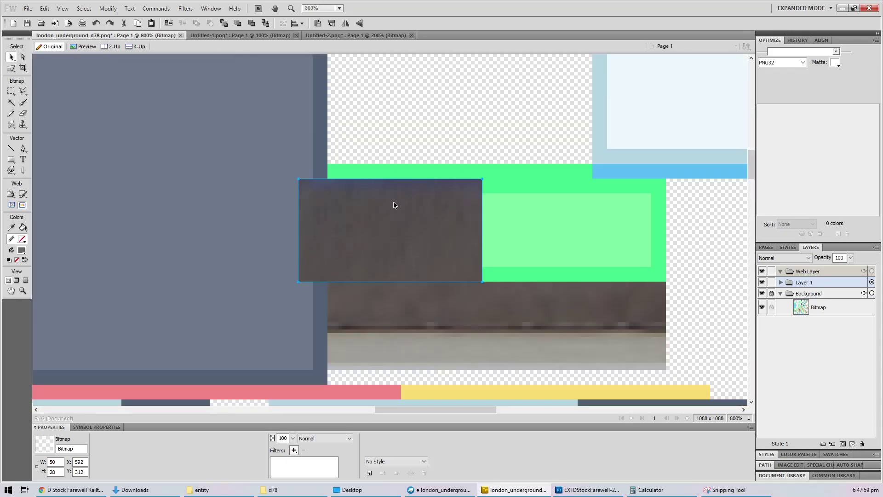
# Step: Trim the top strip off the dark piece, and align it with the lower-left corner of roof_3's green area at X 600, Y 317
pyautogui.press('m')
pyautogui.moveTo(243, 149); pyautogui.dragTo(520, 192)
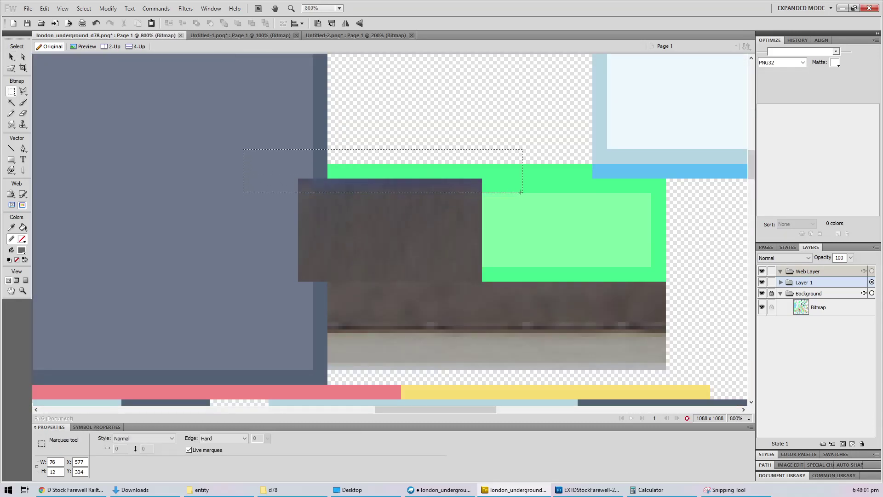
pyautogui.press('Delete')
pyautogui.press('v')
pyautogui.moveTo(341, 246); pyautogui.dragTo(369, 250)
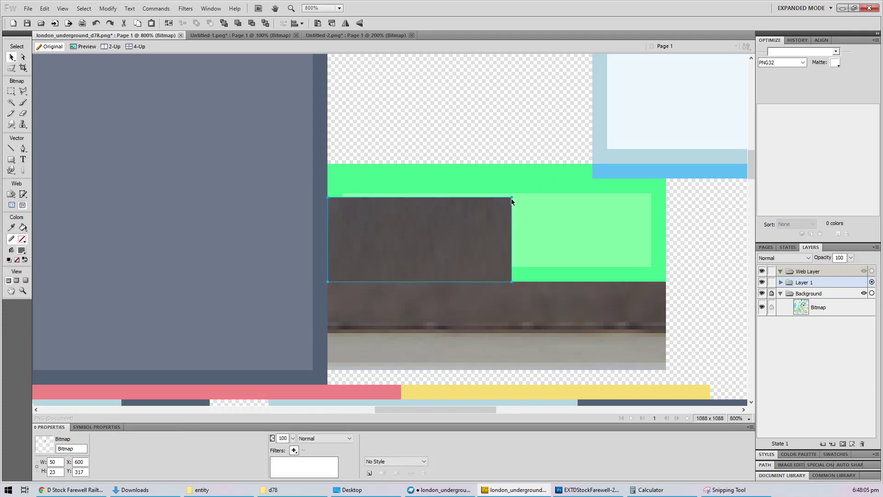
pyautogui.moveTo(512, 200); pyautogui.dragTo(664, 120)
pyautogui.hotkey('ctrl', 'z')
pyautogui.press('Delete')
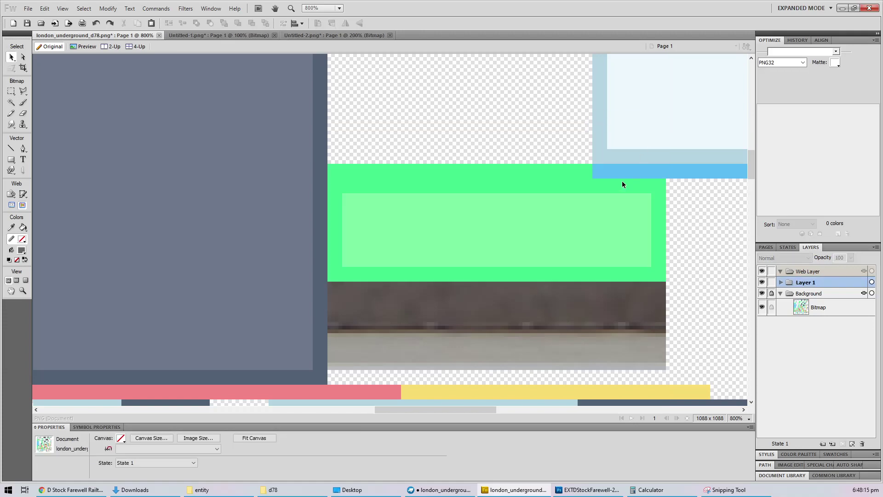
pyautogui.hotkey('ctrl', 'z')
# Step: Check the flat roof element's size in Blockbench, and resize the dark piece in Fireworks to 92 × 44 at X 600, Y 296
pyautogui.hotkey('alt', 'Tab')
pyautogui.hotkey('alt', 'Tab')
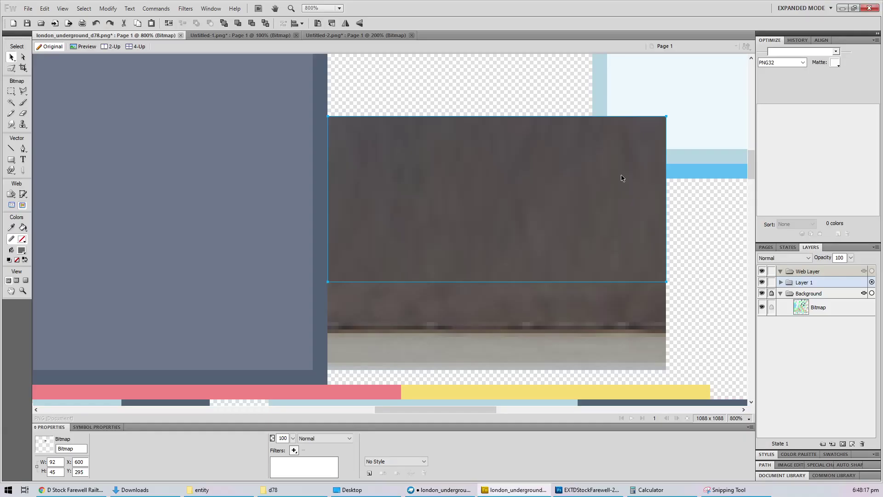
pyautogui.hotkey('alt', 'Tab')
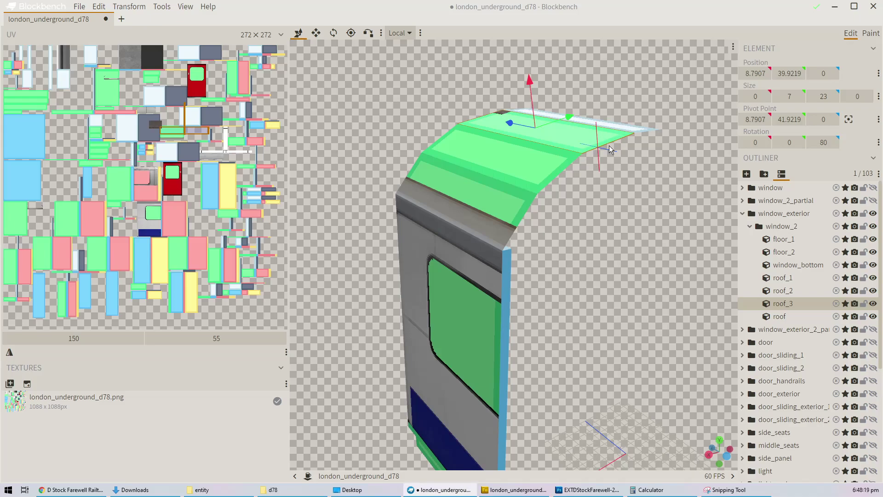
pyautogui.click(642, 131)
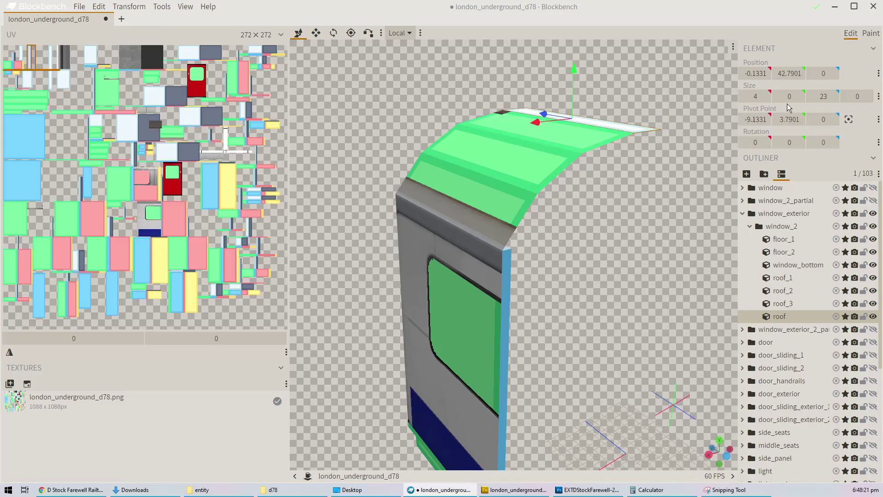
pyautogui.hotkey('alt', 'Tab')
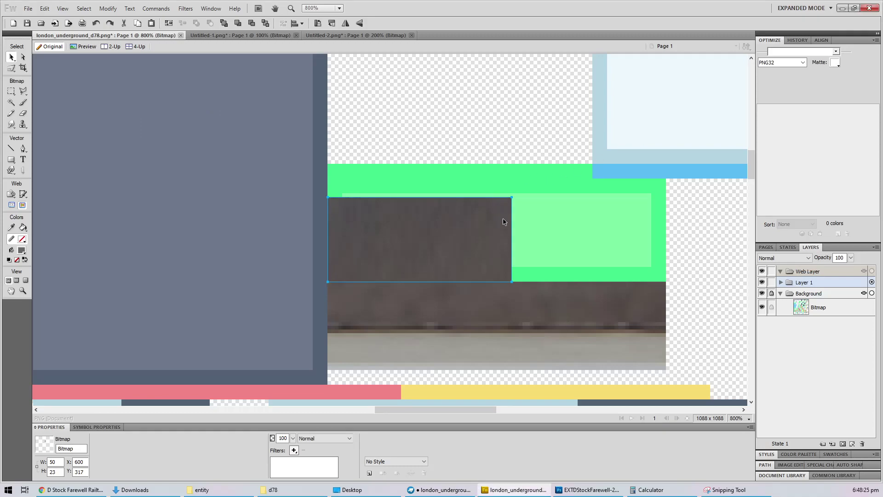
pyautogui.doubleClick(57, 472)
pyautogui.press('Return')
pyautogui.moveTo(394, 262); pyautogui.dragTo(393, 185)
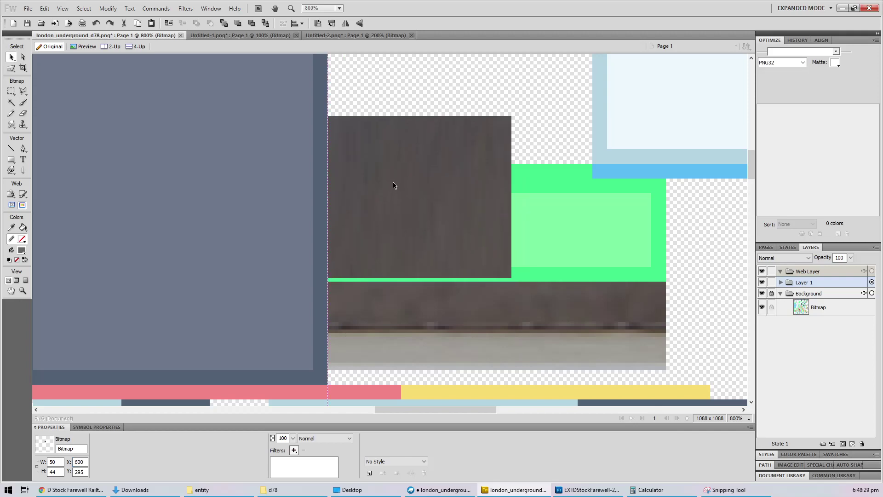
pyautogui.press('Down')
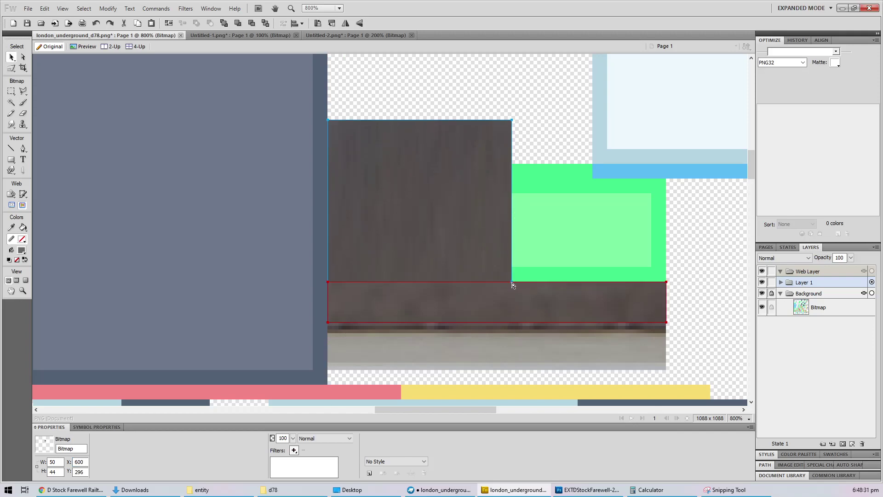
pyautogui.moveTo(511, 282); pyautogui.dragTo(665, 282)
pyautogui.moveTo(584, 244); pyautogui.dragTo(317, 219)
pyautogui.hotkey('ctrl', 'z')
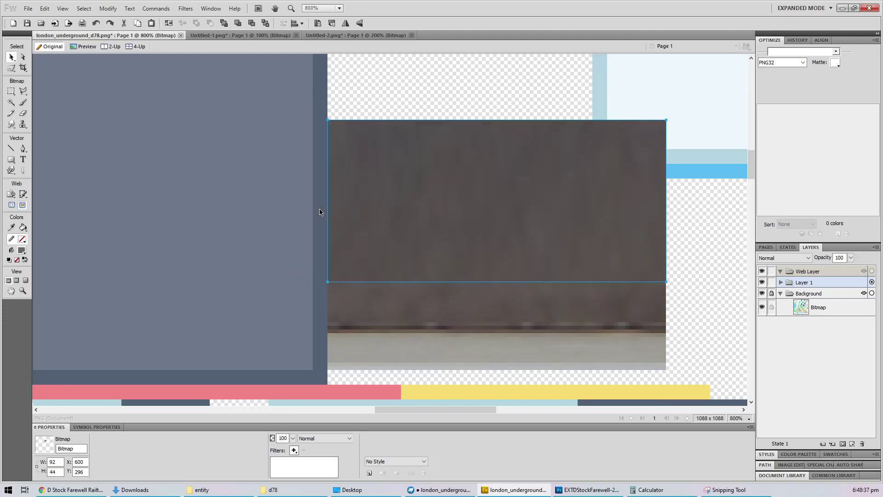
# Step: Cut the part of the dark piece above Y 312 and paste it as a separate 92 × 16 strip
pyautogui.click(262, 104)
pyautogui.press('m')
pyautogui.moveTo(283, 105); pyautogui.dragTo(533, 177)
pyautogui.hotkey('ctrl', 'x')
pyautogui.hotkey('ctrl', 'v')
pyautogui.press('v')
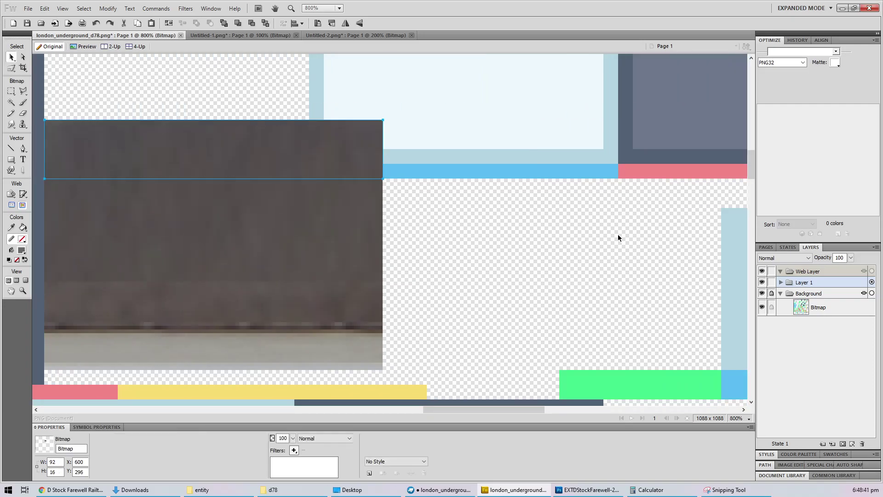
# Step: Check the flat roof's texture area in Blockbench, and move the 92 × 16 dark strip near that area in Fireworks
pyautogui.hotkey('ctrl', '-')
pyautogui.hotkey('ctrl', '-')
pyautogui.hotkey('ctrl', '-')
pyautogui.hotkey('ctrl', '-')
pyautogui.hotkey('alt', 'Tab')
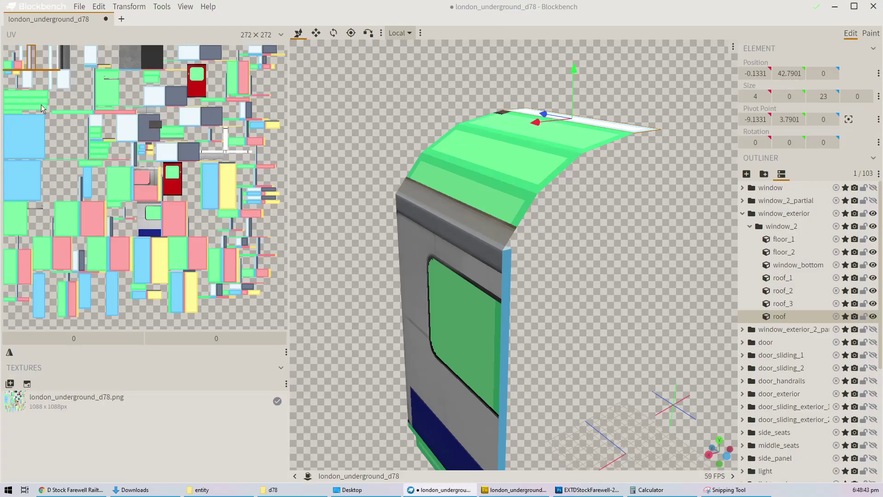
pyautogui.hotkey('alt', 'Tab')
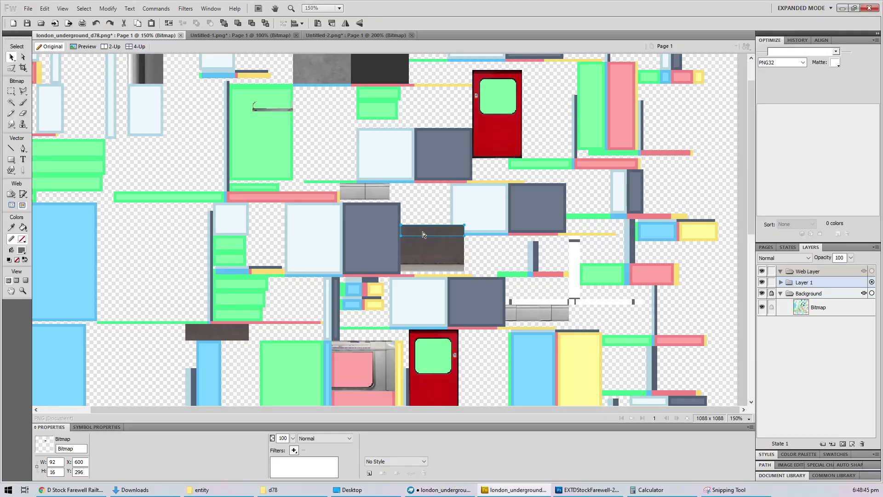
pyautogui.moveTo(424, 234); pyautogui.dragTo(49, 107)
pyautogui.scroll(2, 97, 127)
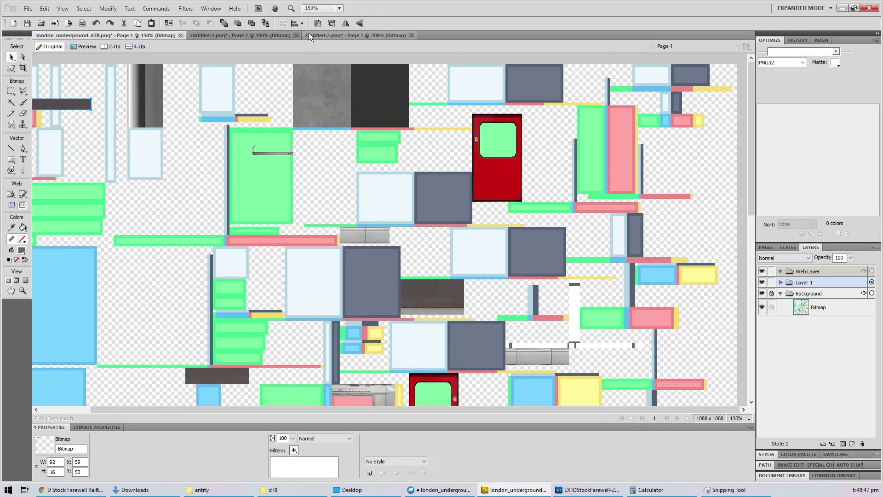
# Step: Rotate the dark strip 90 degrees and align it with the flat roof's texture area at X 92, Y 0
pyautogui.click(332, 23)
pyautogui.moveTo(59, 124); pyautogui.dragTo(55, 116)
pyautogui.hotkey('ctrl', '=')
pyautogui.hotkey('ctrl', '=')
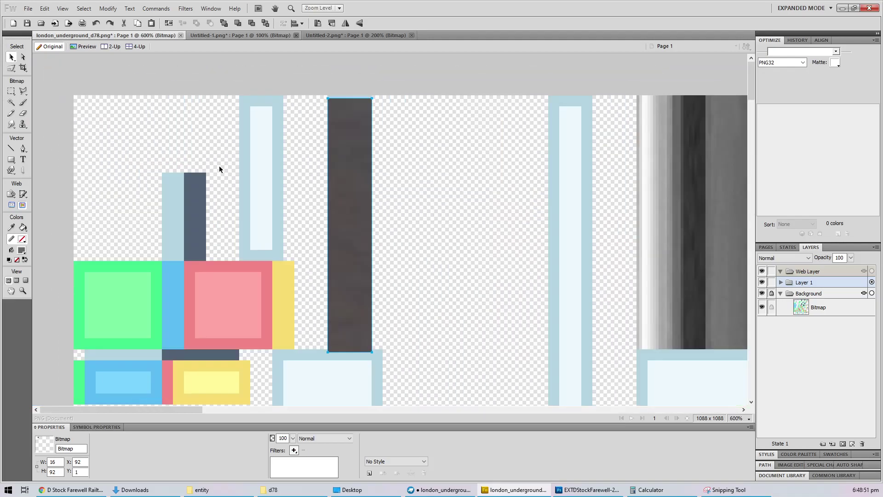
pyautogui.press('Up')
# Step: Save the texture, and inspect the exterior roof and window_bottom on the model in Blockbench
pyautogui.hotkey('ctrl', 's')
pyautogui.hotkey('ctrl', 's')
pyautogui.hotkey('alt', 'Tab')
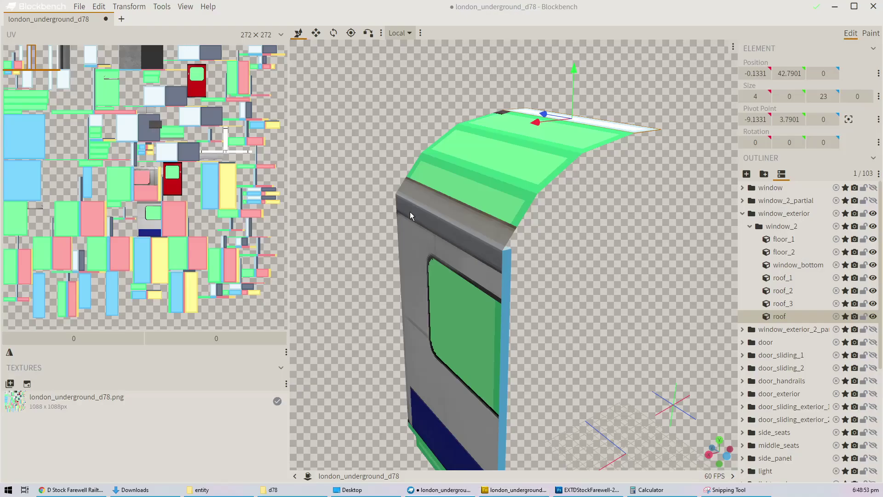
pyautogui.scroll(-3, 446, 212)
pyautogui.moveTo(520, 331); pyautogui.dragTo(503, 340)
pyautogui.click(547, 362)
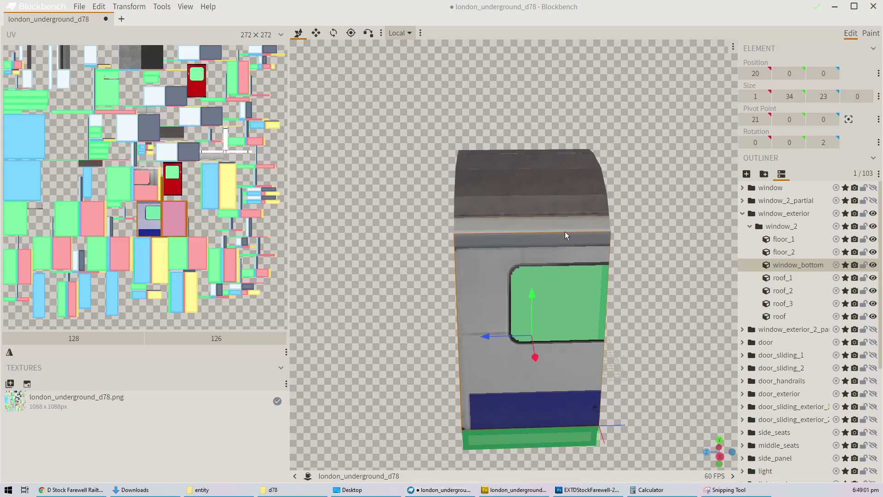
# Step: In Fireworks, cut the light grey band beneath the dark roof texture and paste it as a separate 92 × 9 bitmap
pyautogui.hotkey('alt', 'Tab')
pyautogui.hotkey('ctrl', '0')
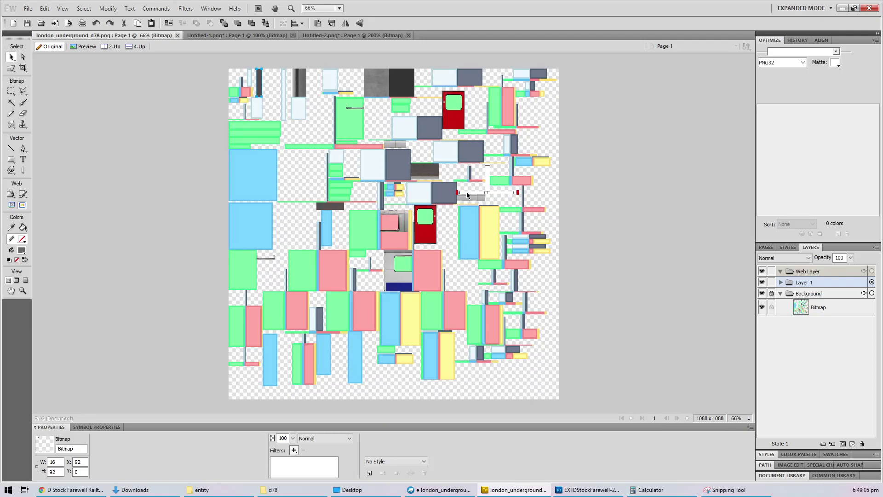
pyautogui.click(427, 177)
pyautogui.keyDown('ctrl'); pyautogui.scroll(6, 426, 188); pyautogui.keyUp('ctrl')
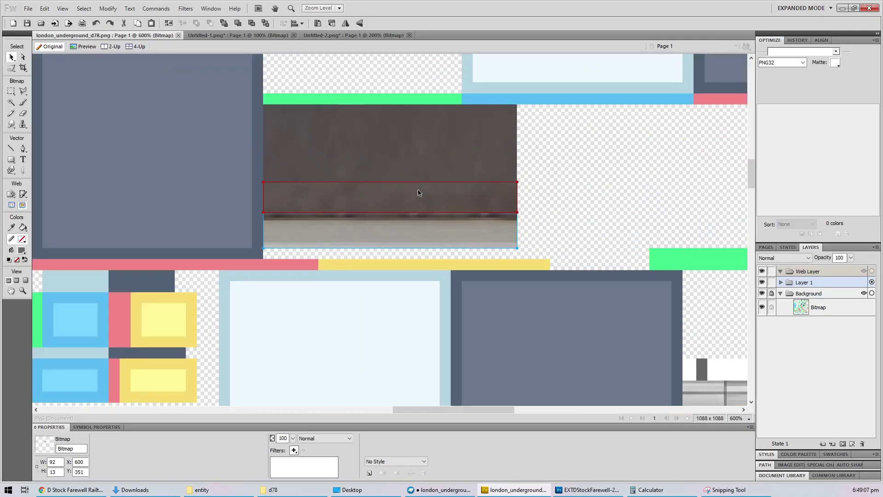
pyautogui.keyDown('ctrl'); pyautogui.scroll(1, 419, 194); pyautogui.keyUp('ctrl')
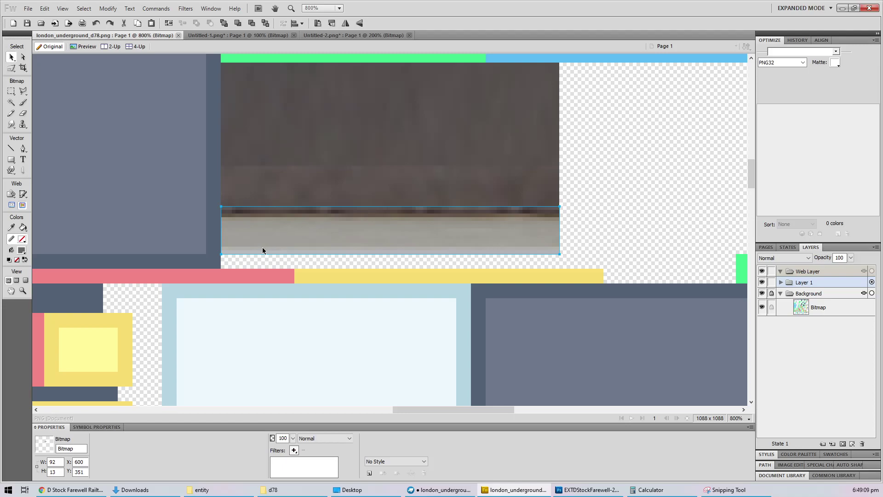
pyautogui.press('m')
pyautogui.moveTo(191, 269); pyautogui.dragTo(585, 221)
pyautogui.hotkey('ctrl', 'x')
pyautogui.hotkey('ctrl', 'v')
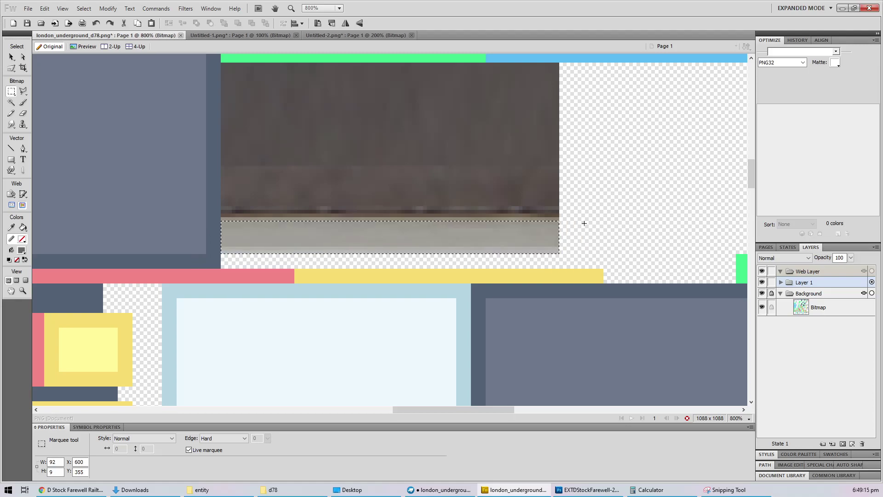
# Step: Apply a Hue/Saturation filter with saturation -100 to the separated light grey band
pyautogui.press('v')
pyautogui.click(294, 450)
pyautogui.moveTo(385, 376)
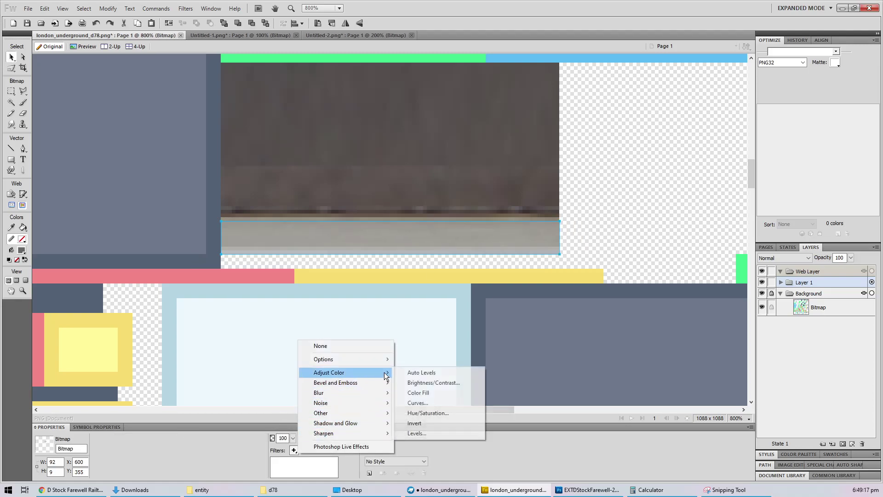
pyautogui.click(428, 413)
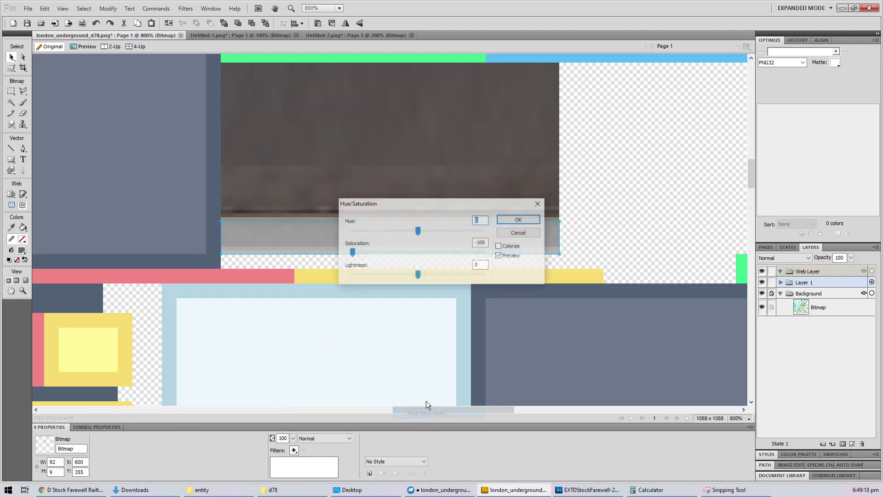
pyautogui.click(513, 218)
pyautogui.click(641, 242)
# Step: Apply a Hue/Saturation filter to the 92 × 9 grey strip at the top of the exterior window panel texture
pyautogui.keyDown('ctrl'); pyautogui.scroll(-3, 434, 167); pyautogui.keyUp('ctrl')
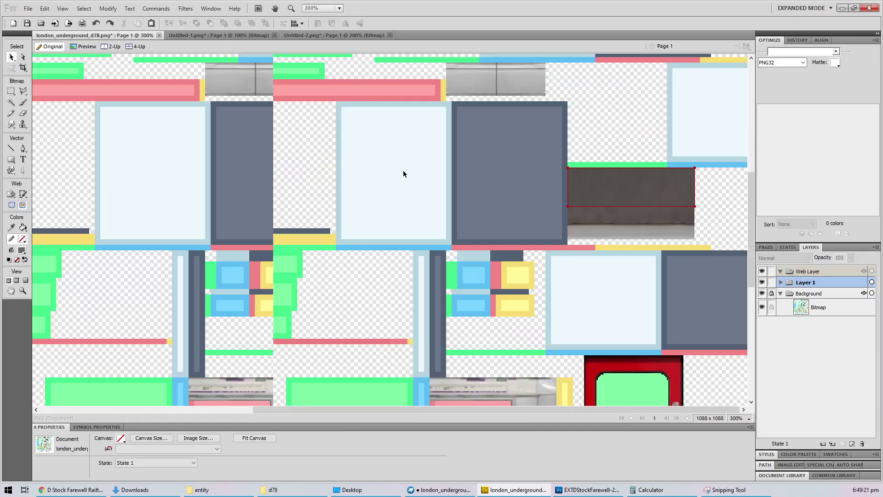
pyautogui.keyDown('ctrl'); pyautogui.scroll(-2, 404, 171); pyautogui.keyUp('ctrl')
pyautogui.scroll(-3, 396, 305)
pyautogui.click(361, 310)
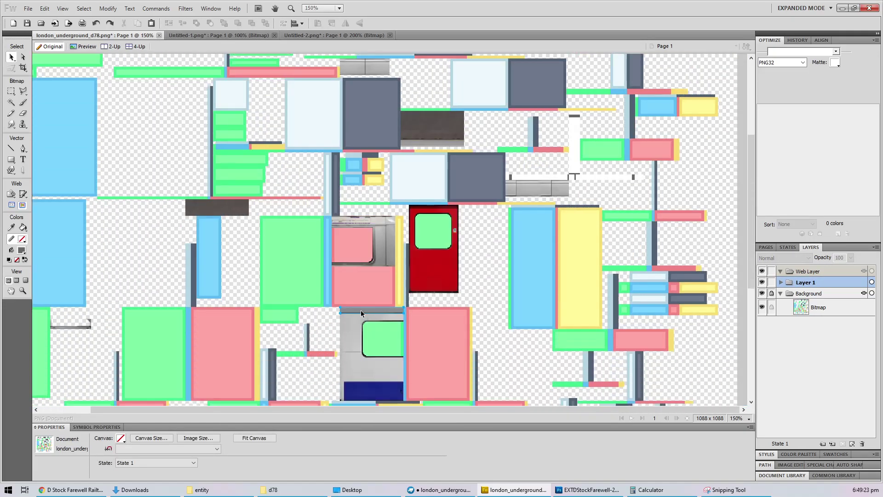
pyautogui.click(361, 313)
pyautogui.click(294, 451)
pyautogui.moveTo(350, 369)
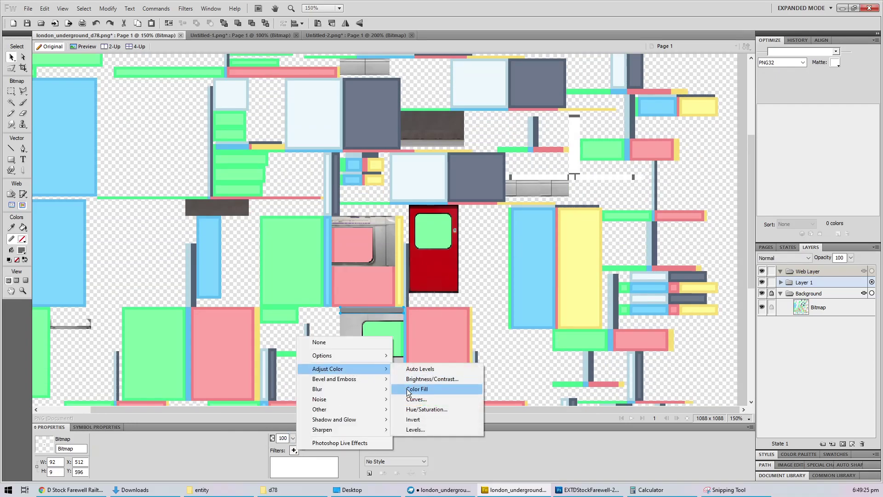
pyautogui.click(416, 410)
pyautogui.click(516, 220)
pyautogui.click(428, 323)
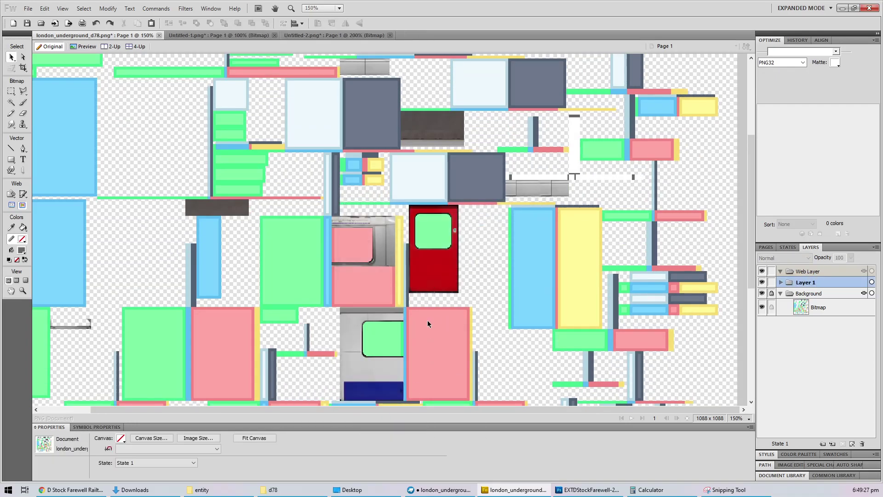
# Step: Merge the filtered grey strip and the exterior window panel beneath it into one bitmap
pyautogui.click(368, 312)
pyautogui.keyDown('shift'); pyautogui.click(356, 324); pyautogui.keyUp('shift')
pyautogui.rightClick(356, 324)
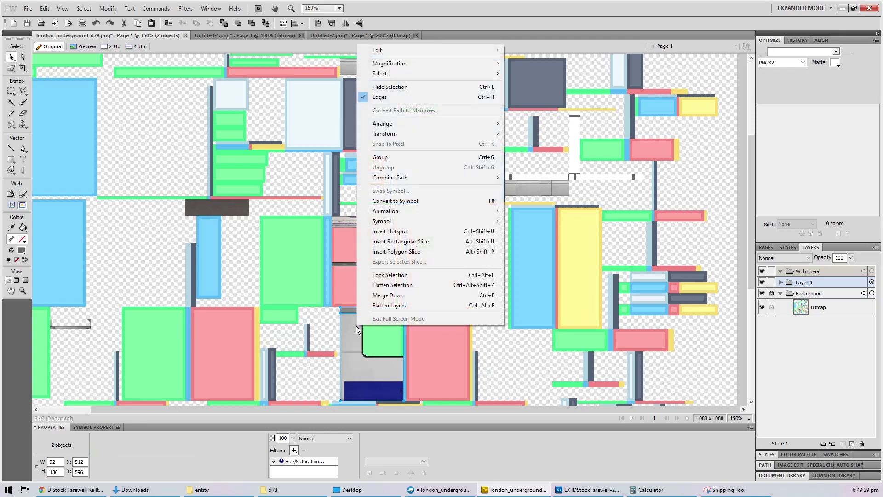
pyautogui.click(400, 292)
# Step: Merge the desaturated grey band, the thin dark edge and the brown strip above into one 92 × 24 bitmap
pyautogui.scroll(3, 418, 225)
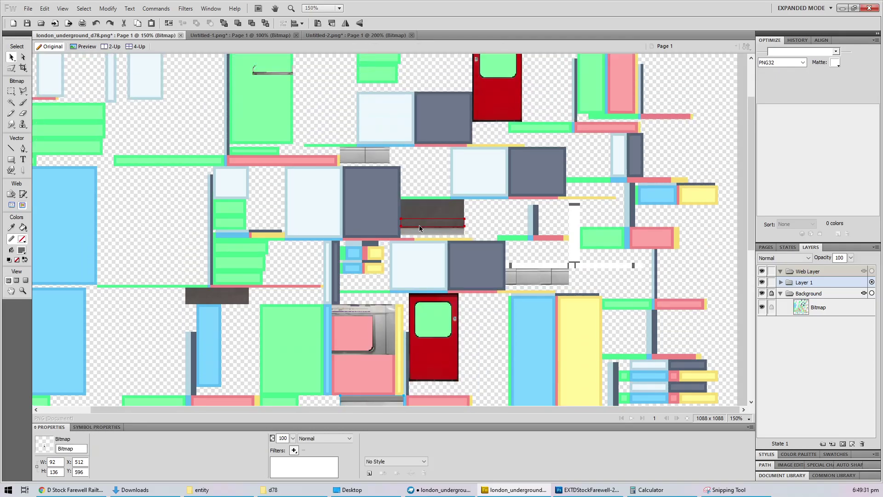
pyautogui.keyDown('ctrl'); pyautogui.scroll(5, 419, 233); pyautogui.keyUp('ctrl')
pyautogui.keyDown('shift'); pyautogui.click(297, 184); pyautogui.keyUp('shift')
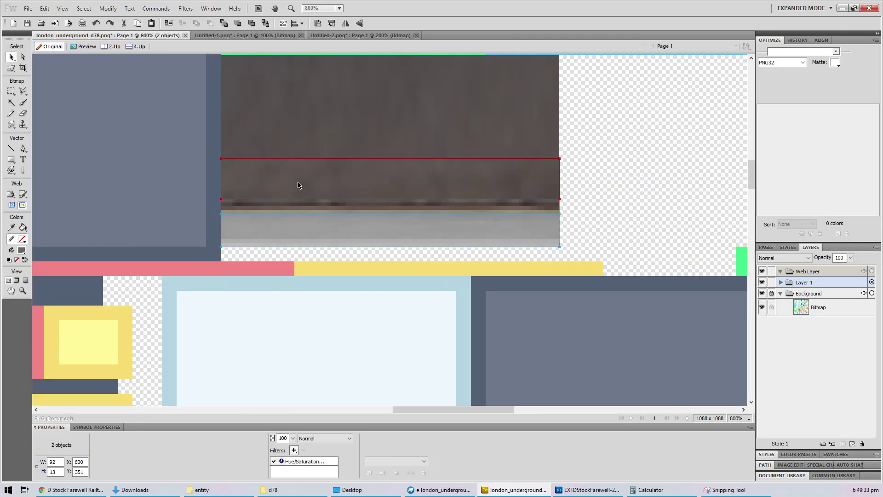
pyautogui.rightClick(298, 185)
pyautogui.click(345, 420)
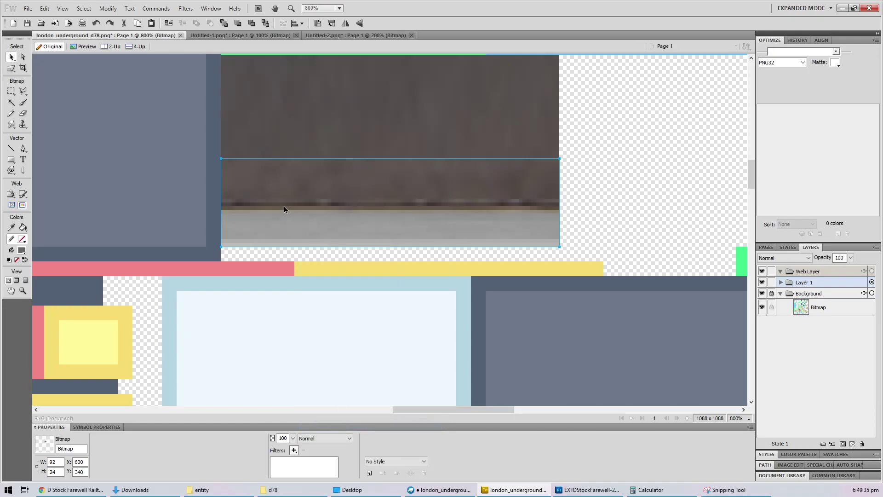
# Step: Save the texture and switch to Blockbench to view the recoloured bands on the model
pyautogui.hotkey('ctrl', 's')
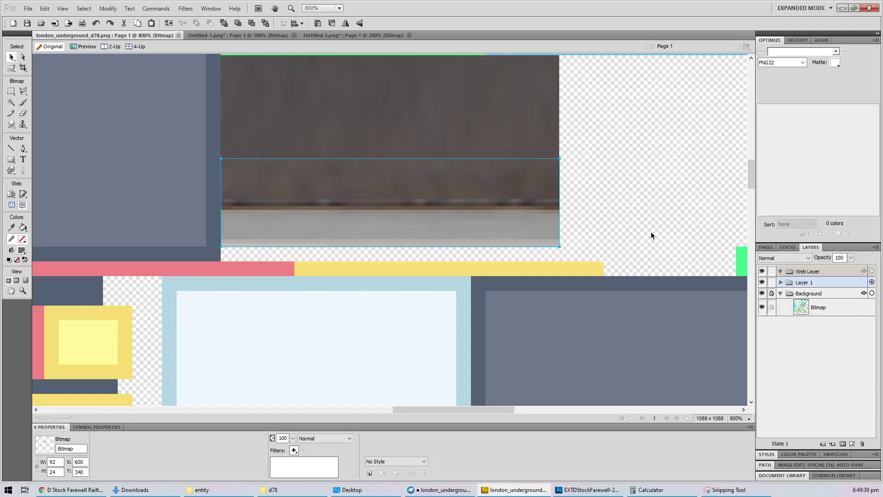
pyautogui.click(650, 232)
pyautogui.click(439, 489)
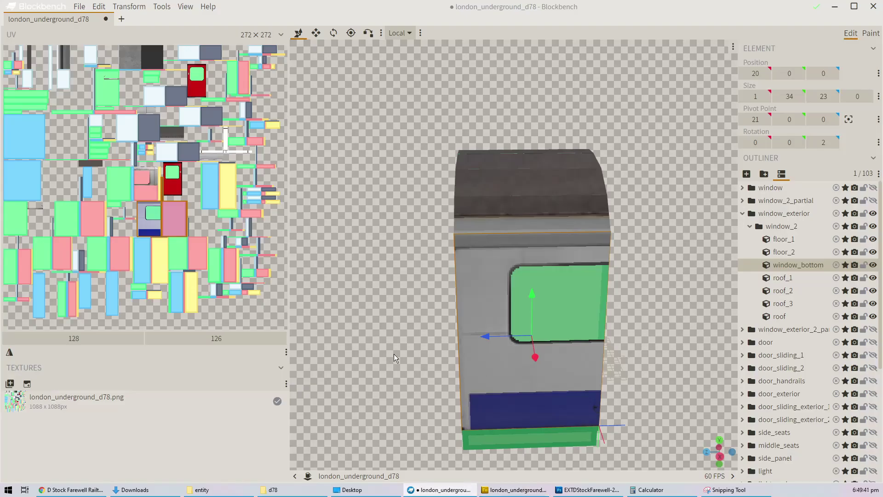
# Step: Select the window section's lower green skirt and examine the train's underside in the D Stock Farewell page photos in Chrome
pyautogui.click(484, 435)
pyautogui.moveTo(468, 442); pyautogui.dragTo(487, 391)
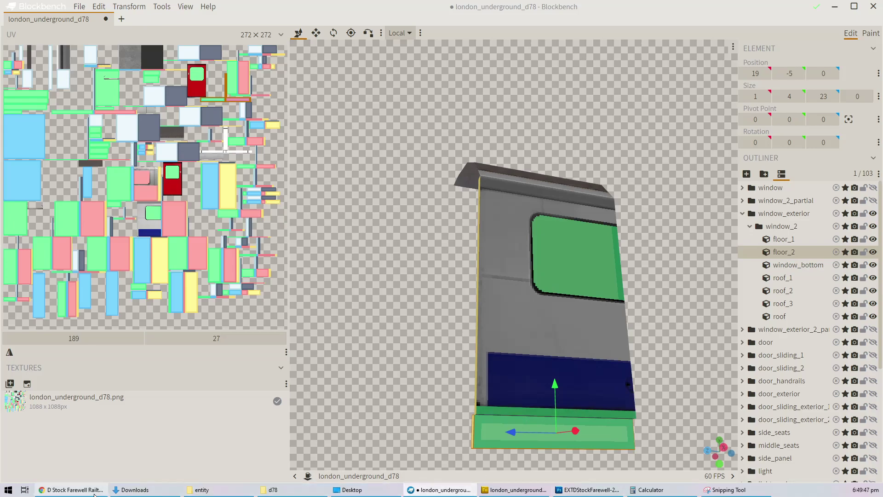
pyautogui.click(71, 489)
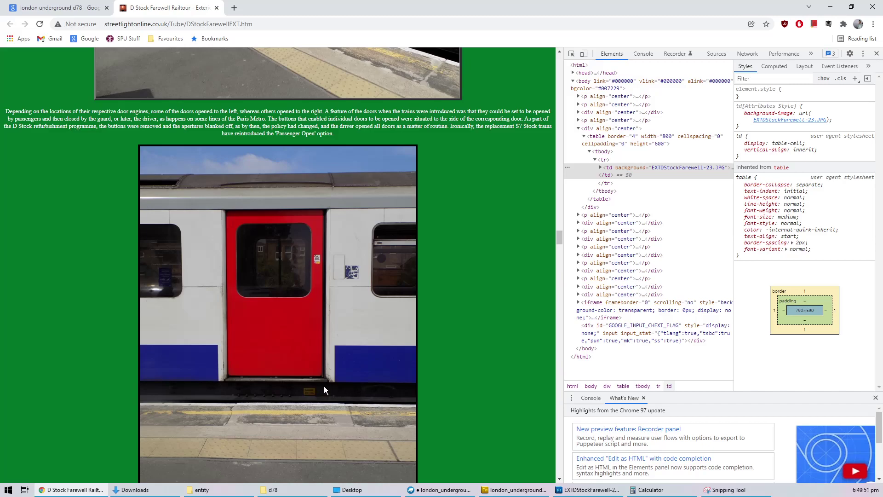
pyautogui.scroll(6, 328, 380)
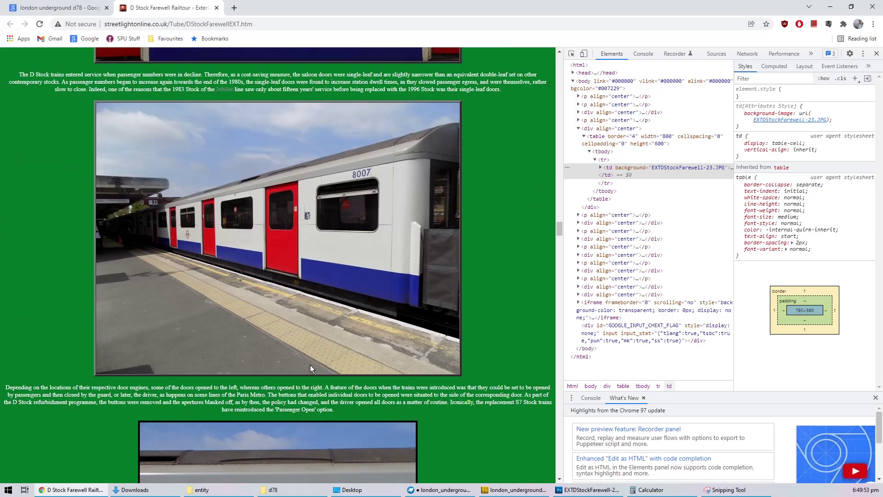
pyautogui.scroll(-12, 310, 361)
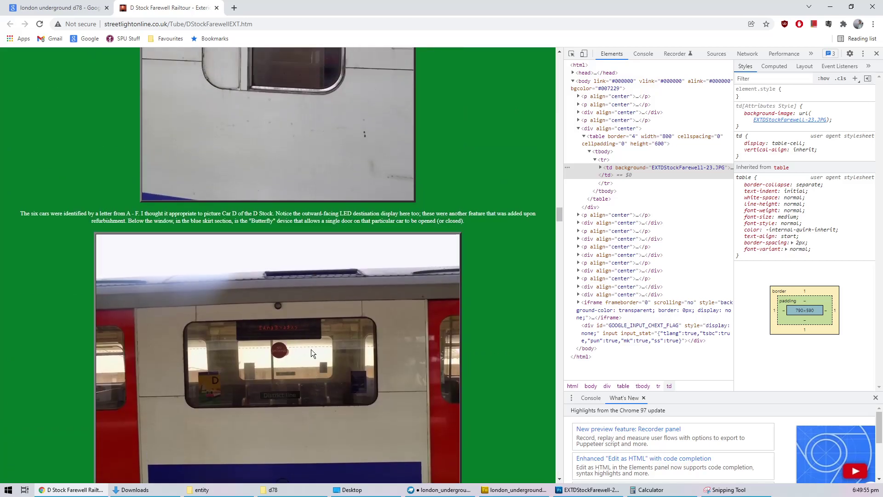
pyautogui.scroll(15, 310, 351)
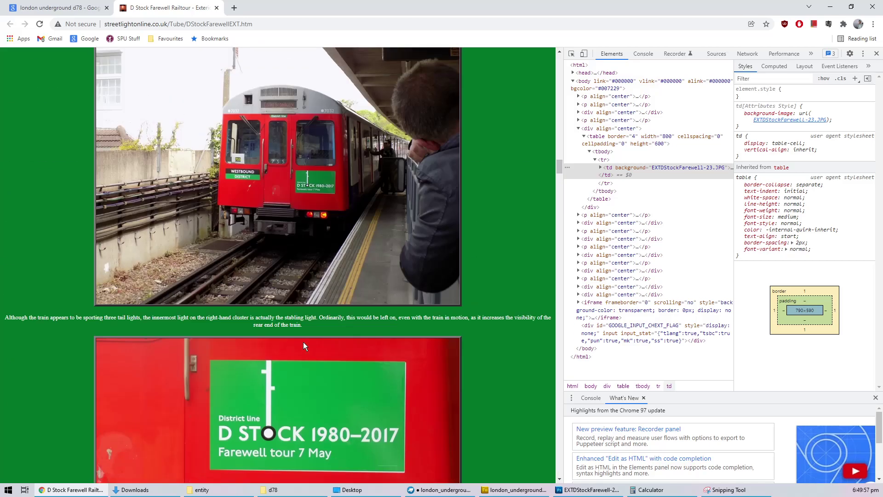
# Step: Open the large D78 West Ham photo on Wikipedia from the "london underground d78" image results
pyautogui.click(61, 7)
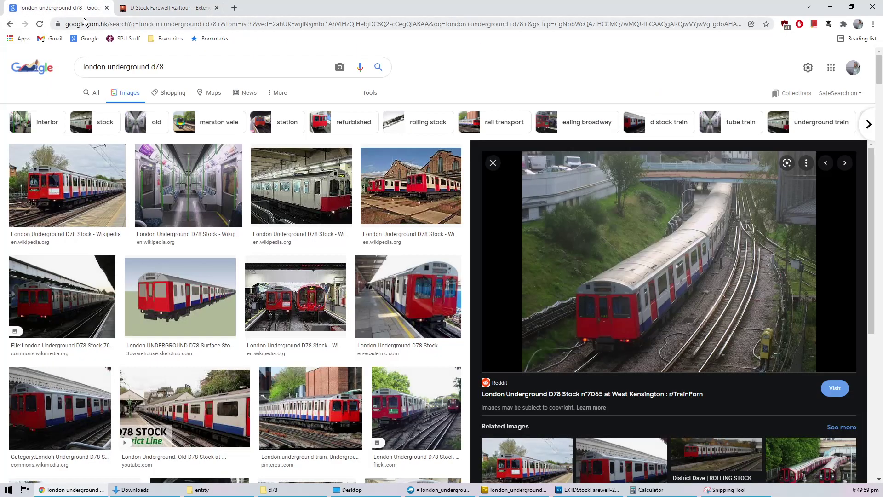
pyautogui.click(392, 171)
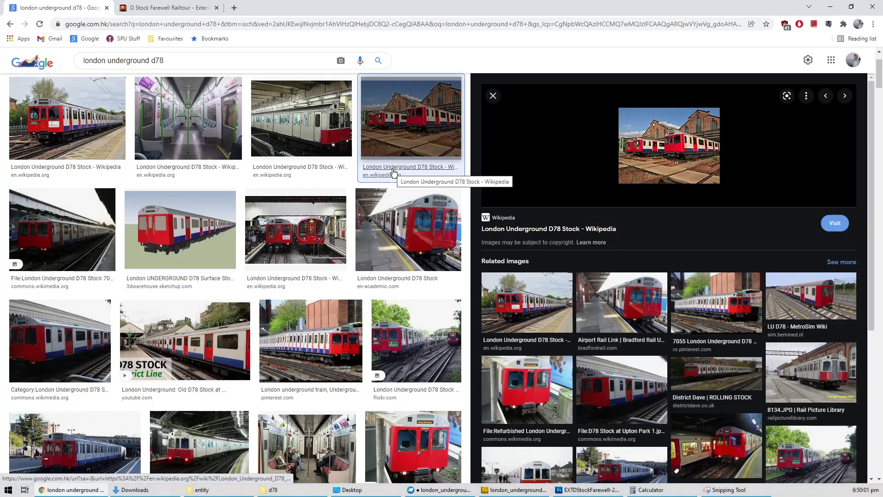
pyautogui.click(657, 158)
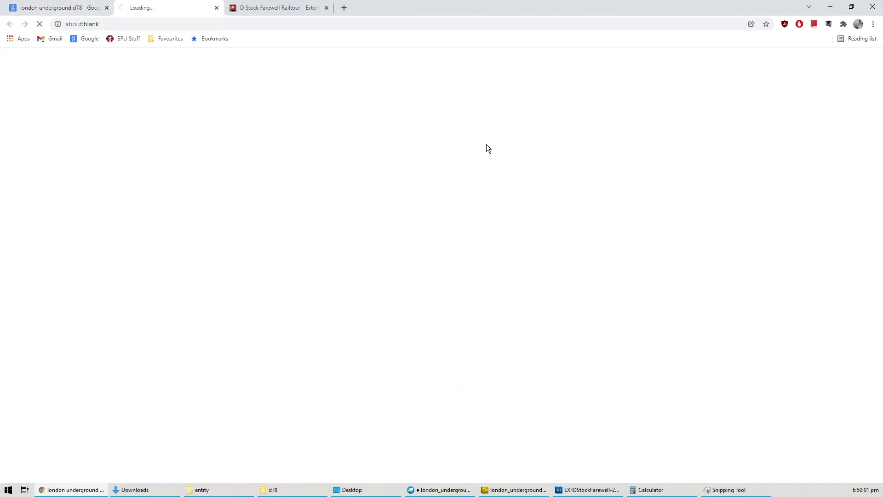
pyautogui.click(770, 193)
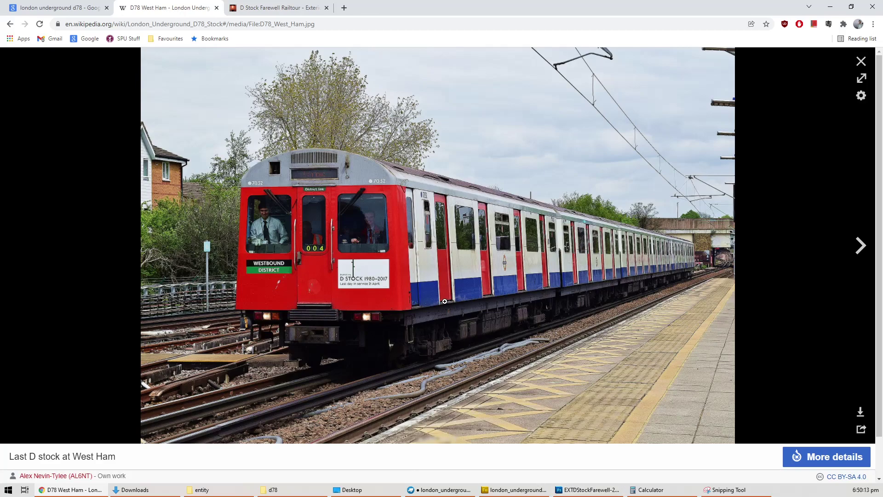
# Step: Switch to Blockbench, show the door_exterior group beside the window section and inspect their lower skirts
pyautogui.click(439, 489)
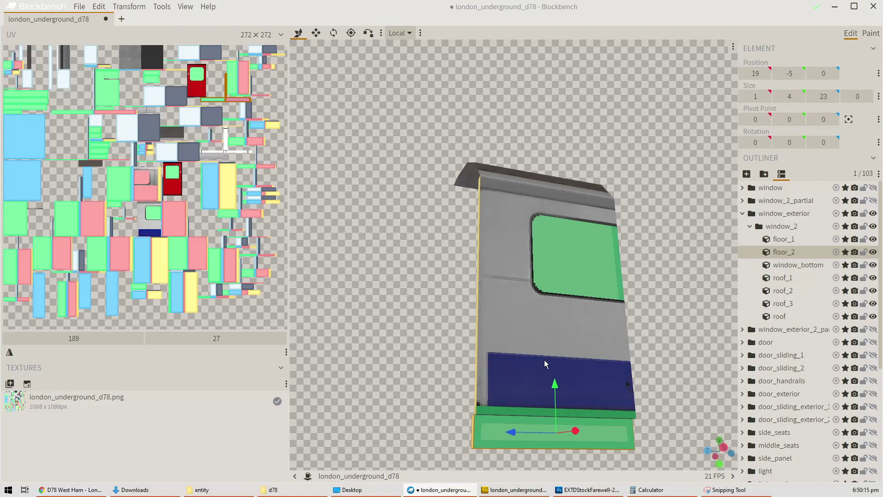
pyautogui.scroll(-2, 545, 360)
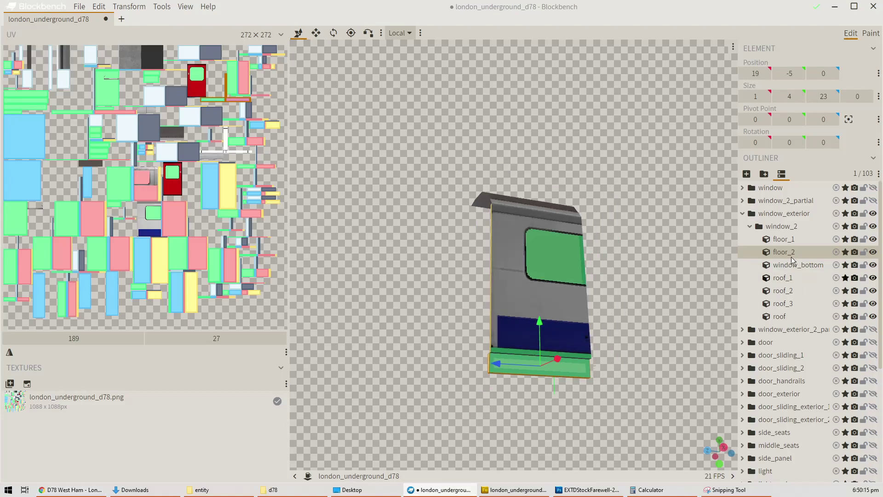
pyautogui.click(873, 342)
pyautogui.click(873, 343)
pyautogui.click(873, 394)
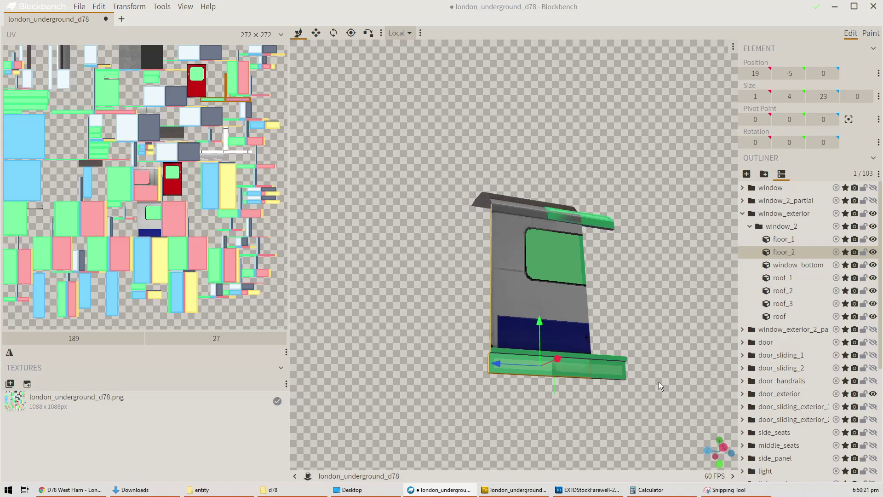
pyautogui.moveTo(659, 381); pyautogui.dragTo(556, 374)
pyautogui.scroll(4, 593, 428)
pyautogui.moveTo(593, 428); pyautogui.dragTo(595, 263)
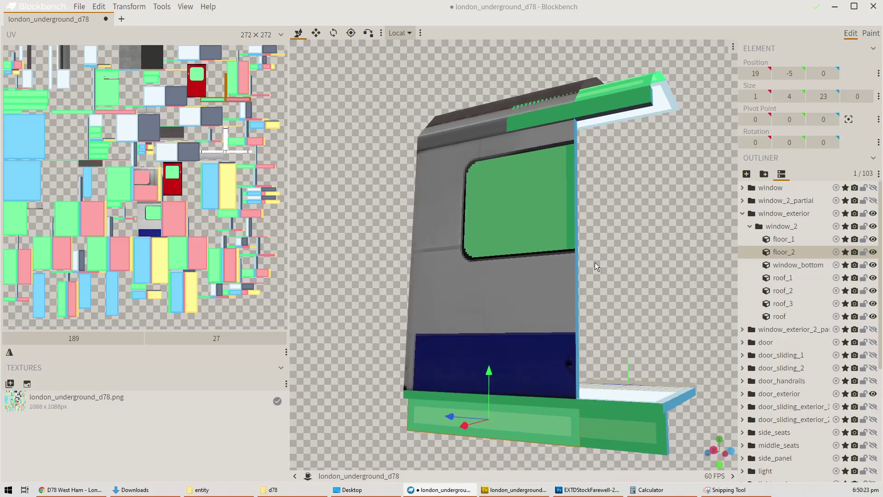
pyautogui.scroll(3, 591, 294)
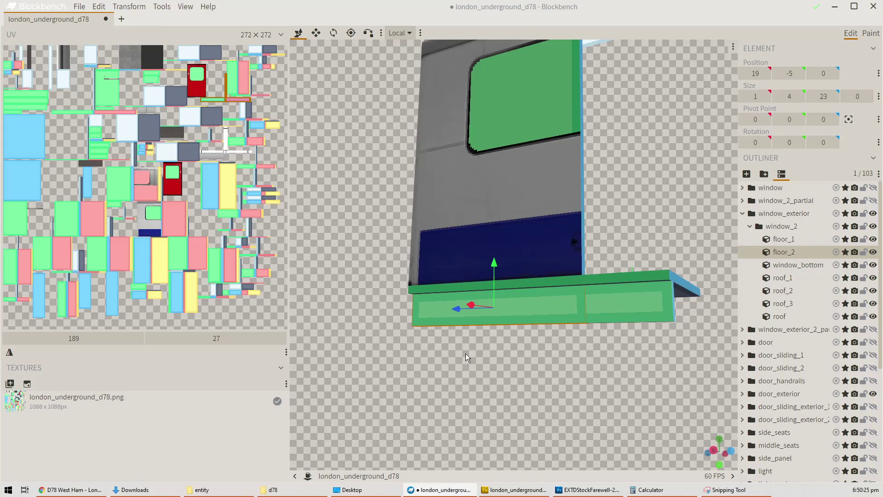
# Step: Capture the dark underframe beneath the train's doors from the West Ham photo in Chrome with Snipping Tool
pyautogui.click(84, 490)
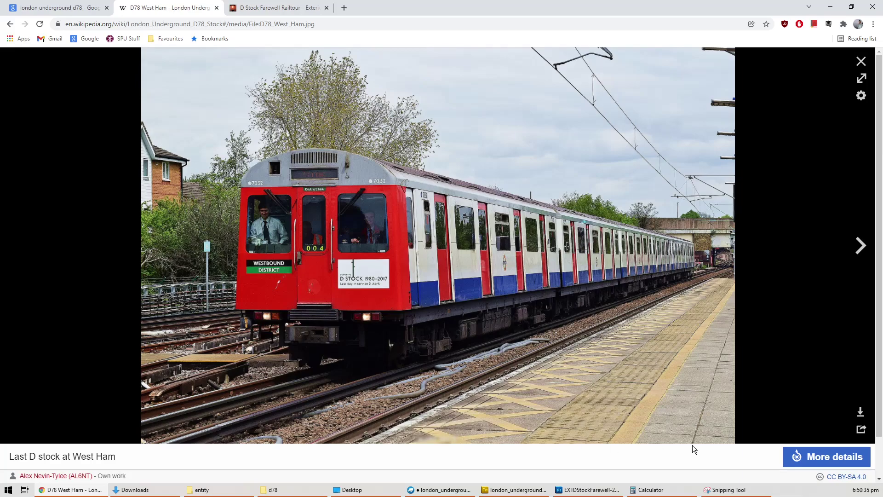
pyautogui.click(729, 490)
pyautogui.click(189, 105)
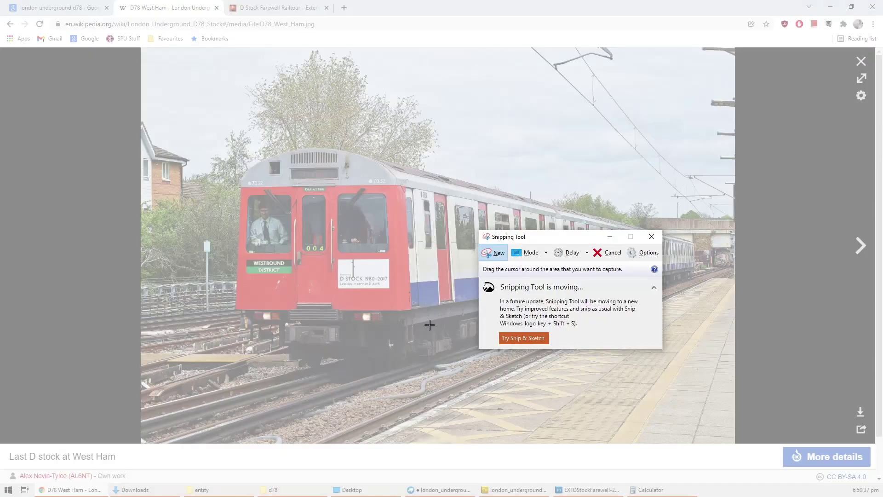
pyautogui.moveTo(429, 325); pyautogui.dragTo(487, 288)
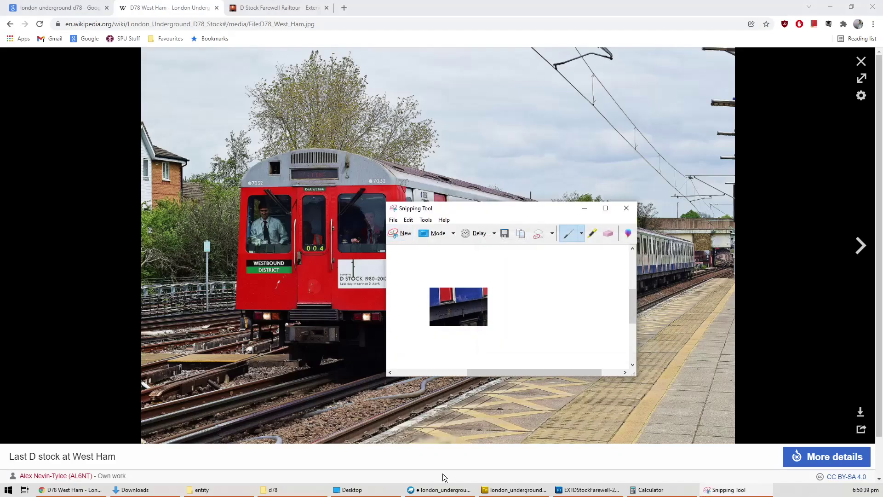
# Step: Paste the 126 × 84 underframe snip into the texture document in Fireworks and place it at about X 768, Y 373
pyautogui.click(514, 489)
pyautogui.click(440, 247)
pyautogui.keyDown('ctrl'); pyautogui.scroll(-3, 439, 247); pyautogui.keyUp('ctrl')
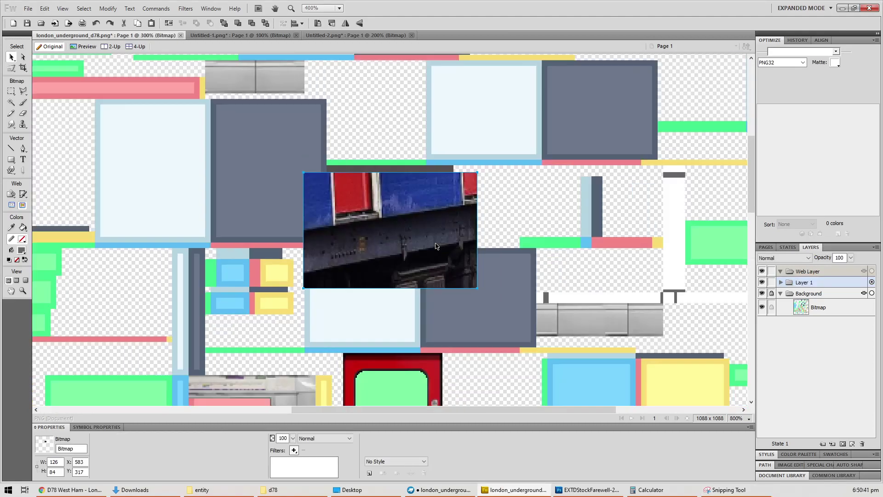
pyautogui.moveTo(411, 245); pyautogui.dragTo(581, 298)
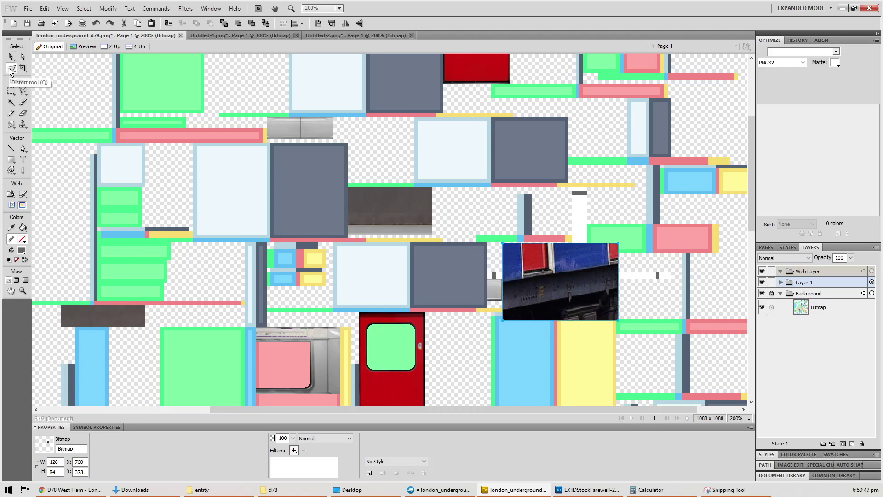
pyautogui.click(11, 68)
pyautogui.moveTo(630, 236); pyautogui.dragTo(637, 247)
pyautogui.press('Escape')
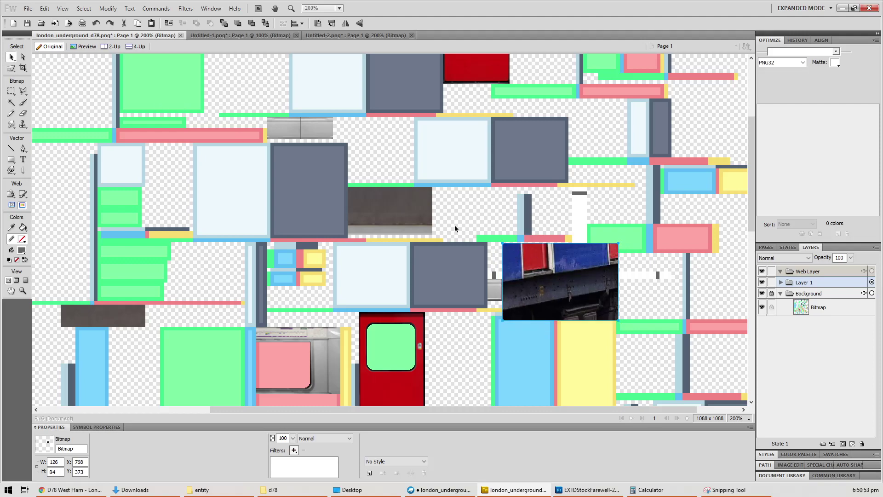
# Step: Distort the underframe snip to about 130 × 106 so its beam runs level, and move it to about X 831, Y 423
pyautogui.click(11, 68)
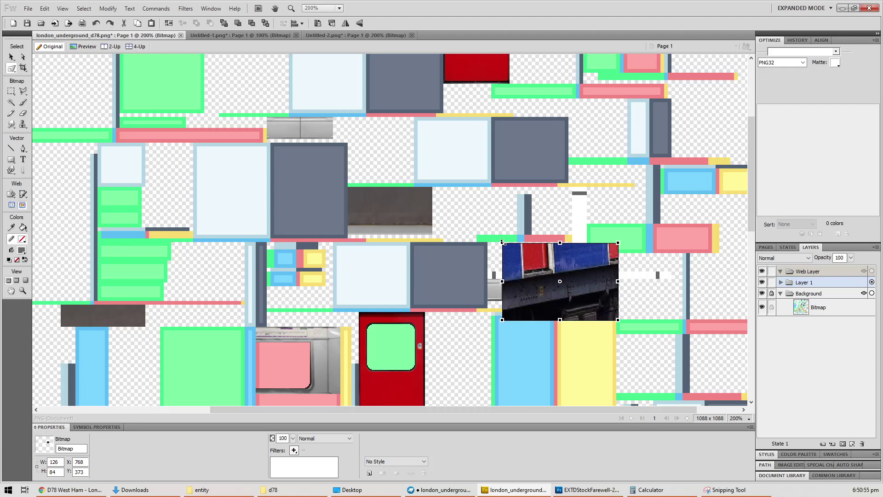
pyautogui.moveTo(502, 242); pyautogui.dragTo(501, 212)
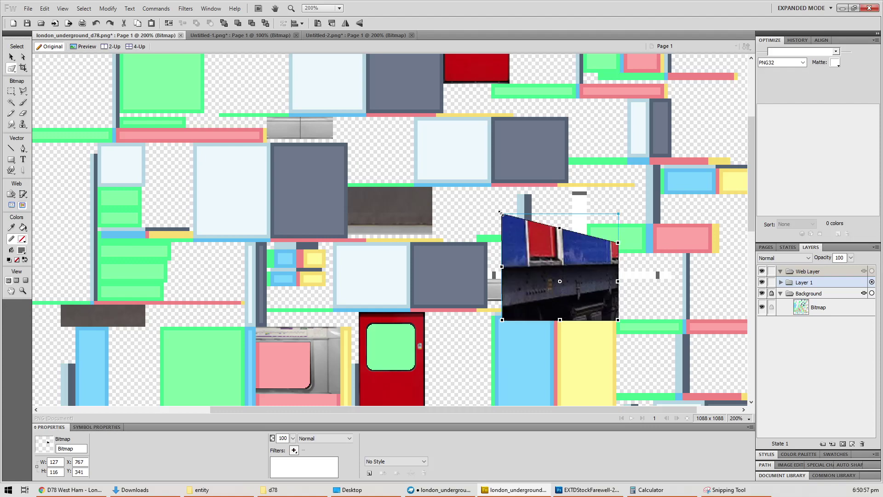
pyautogui.moveTo(500, 211); pyautogui.dragTo(500, 206)
pyautogui.moveTo(502, 320); pyautogui.dragTo(501, 298)
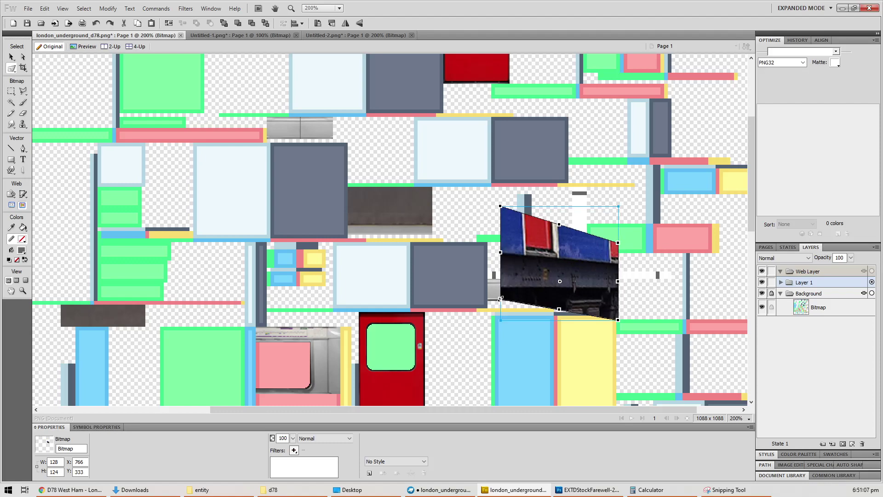
pyautogui.moveTo(498, 208); pyautogui.dragTo(497, 222)
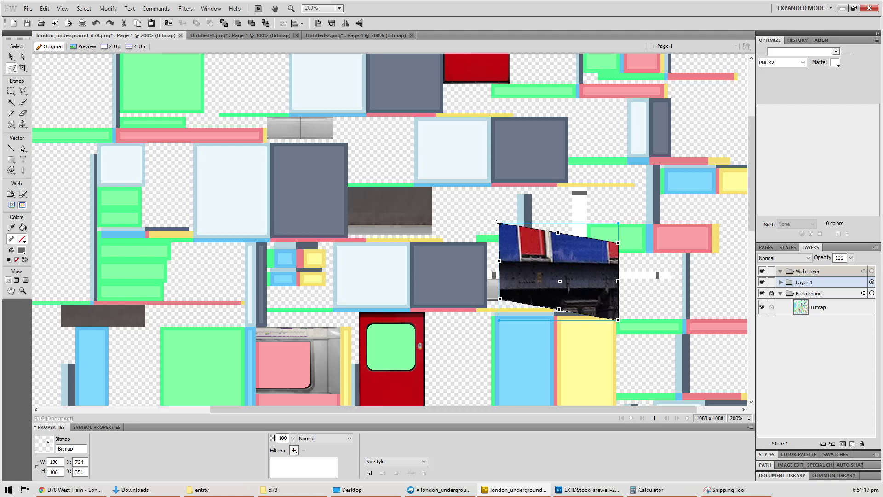
pyautogui.press('v')
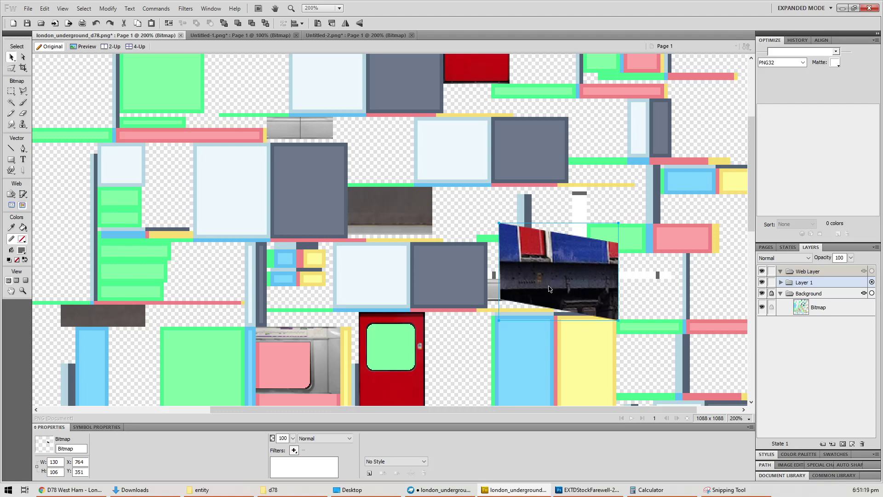
pyautogui.moveTo(549, 289); pyautogui.dragTo(611, 356)
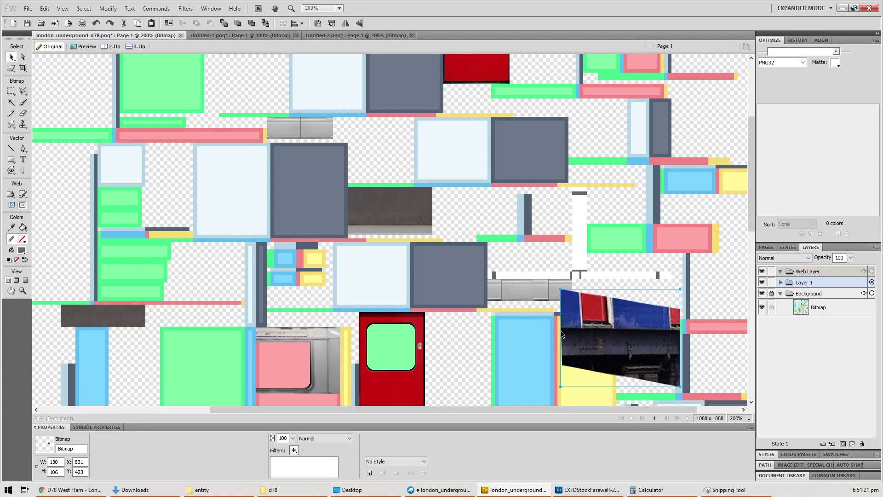
# Step: Switch to Blockbench and compare the door_exterior floor with the window section's floor_1 edge strip
pyautogui.click(470, 492)
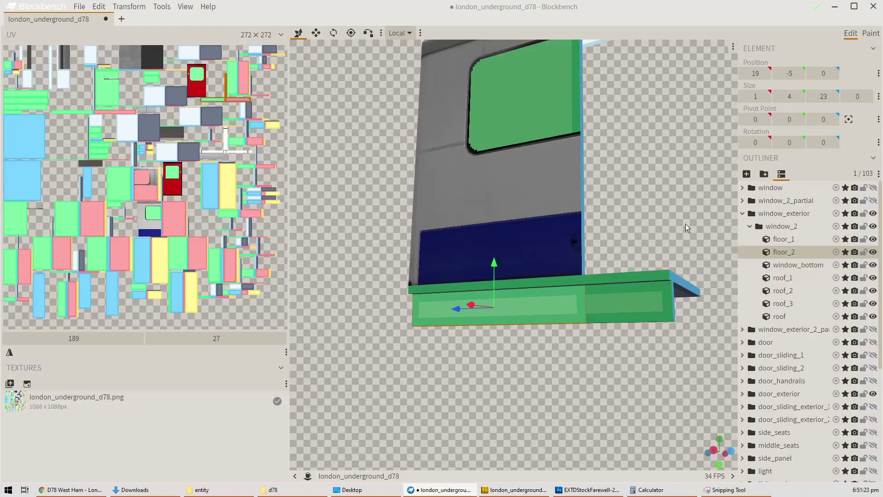
pyautogui.click(637, 275)
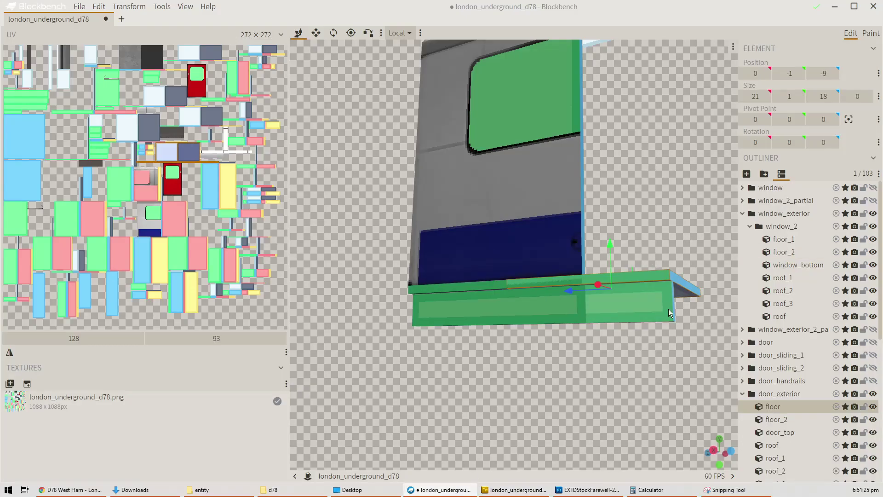
pyautogui.moveTo(668, 308); pyautogui.dragTo(671, 338)
pyautogui.scroll(-3, 796, 377)
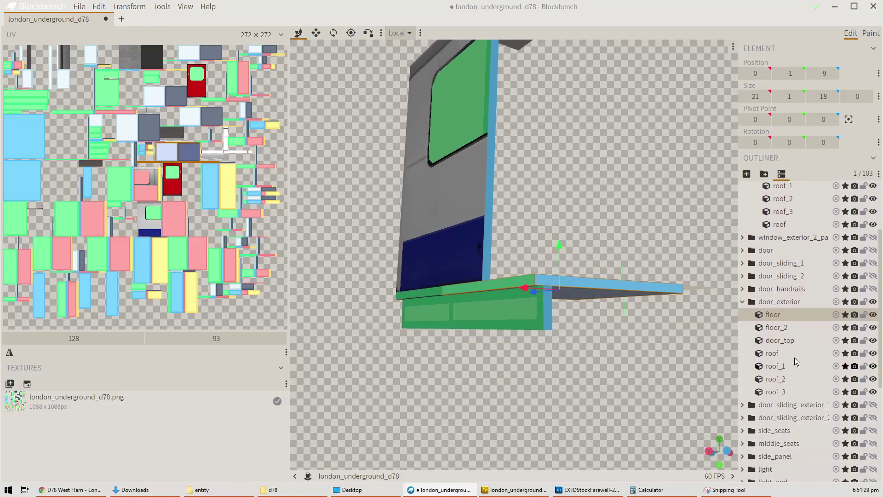
pyautogui.click(426, 293)
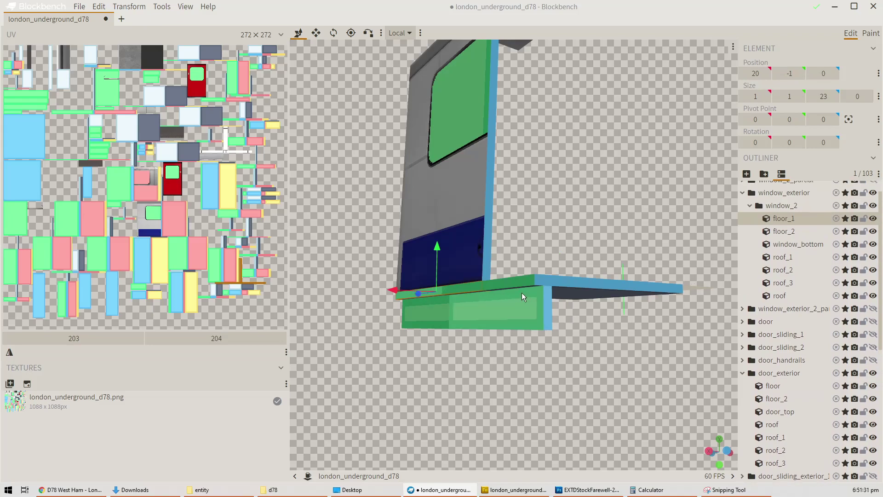
pyautogui.moveTo(521, 292); pyautogui.dragTo(539, 335)
pyautogui.click(524, 353)
pyautogui.scroll(-4, 546, 349)
pyautogui.scroll(4, 550, 348)
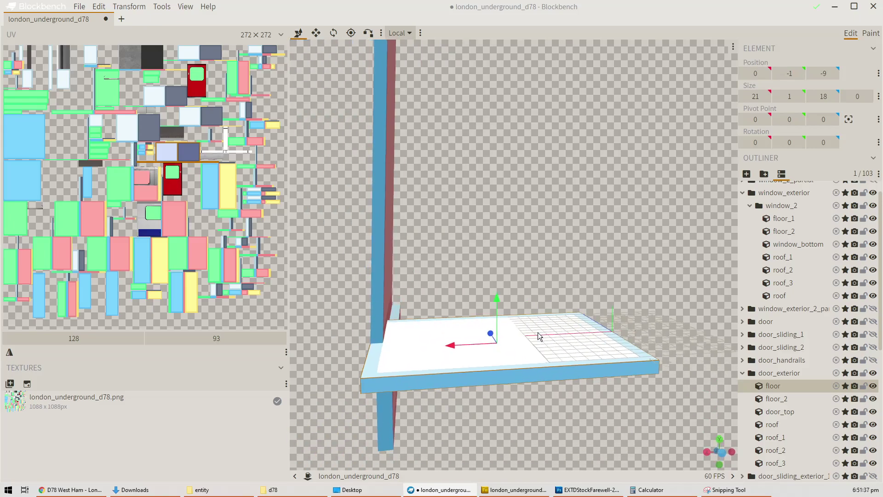
# Step: Set the door_exterior floor's X size to 1 and move it along X to position 20, in line with the window section's edge
pyautogui.click(382, 391)
pyautogui.moveTo(435, 359); pyautogui.dragTo(461, 371)
pyautogui.click(640, 321)
pyautogui.click(462, 371)
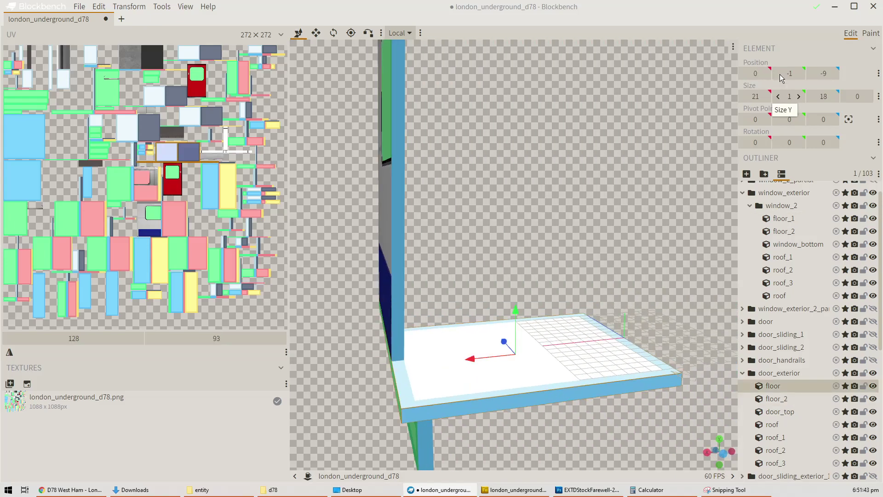
pyautogui.click(748, 100)
pyautogui.write('1')
pyautogui.press('Return')
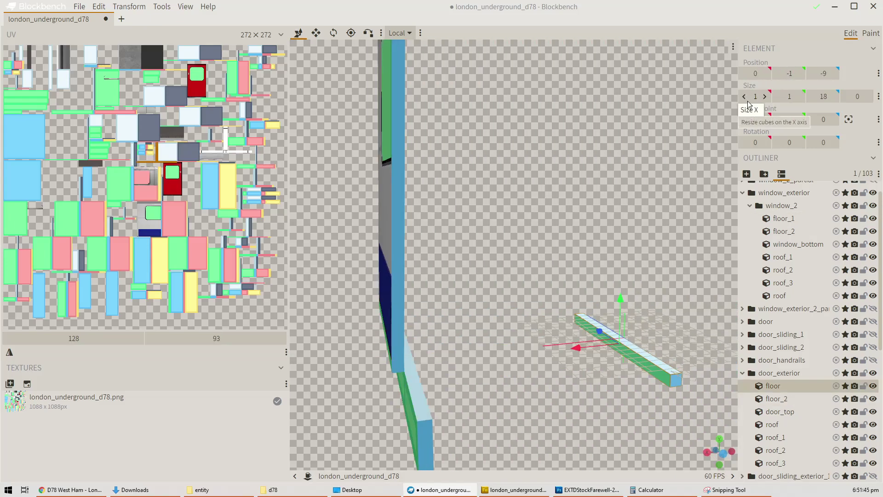
pyautogui.moveTo(575, 349); pyautogui.dragTo(530, 374)
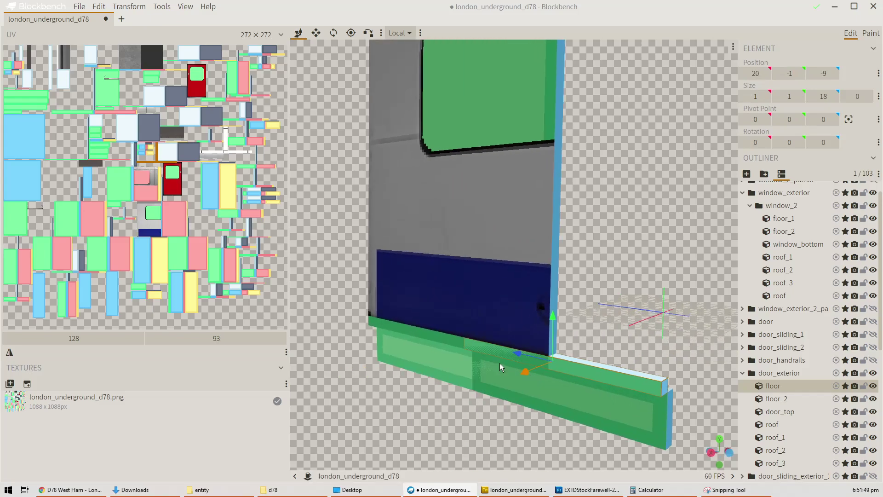
# Step: Locate the door_exterior floor's UV area on the texture map and save the Blockbench project
pyautogui.click(157, 160)
pyautogui.scroll(6, 157, 160)
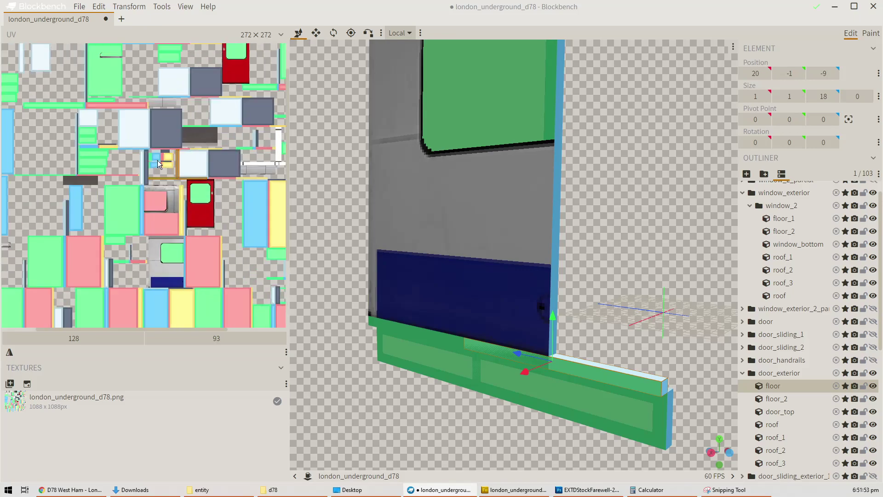
pyautogui.scroll(-4, 167, 181)
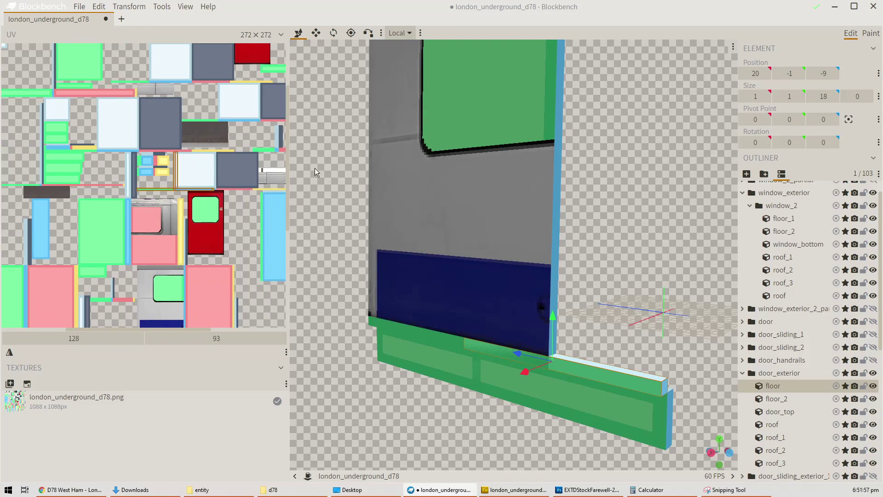
pyautogui.hotkey('ctrl', 's')
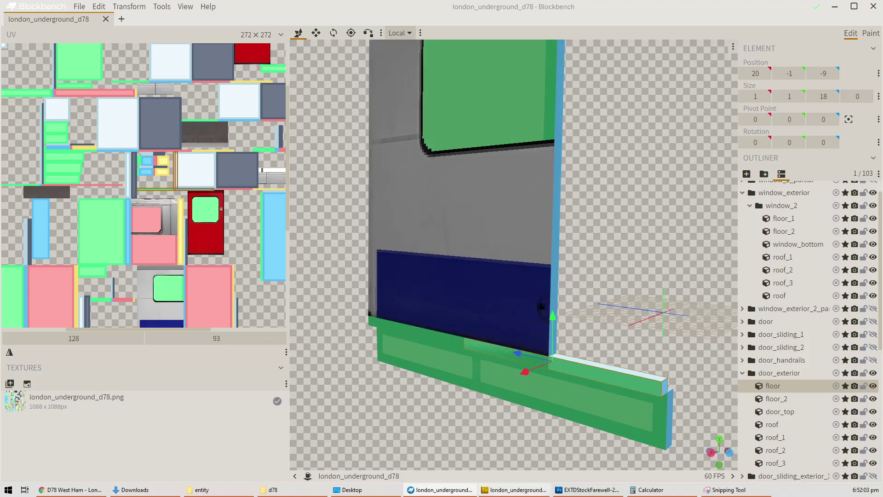
# Step: Switch to Fireworks, lock Layer 1, unlock the Background layer and select its texture bitmap
pyautogui.click(514, 489)
pyautogui.scroll(3, 584, 205)
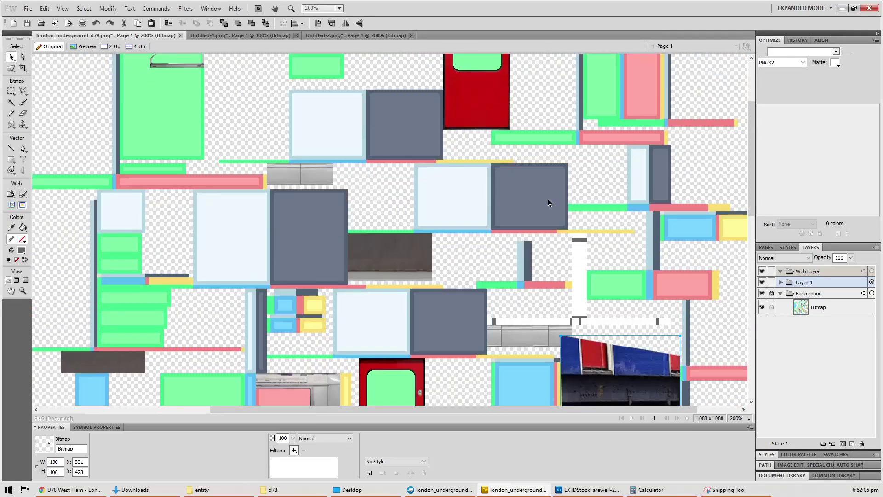
pyautogui.hotkey('alt', 'Tab')
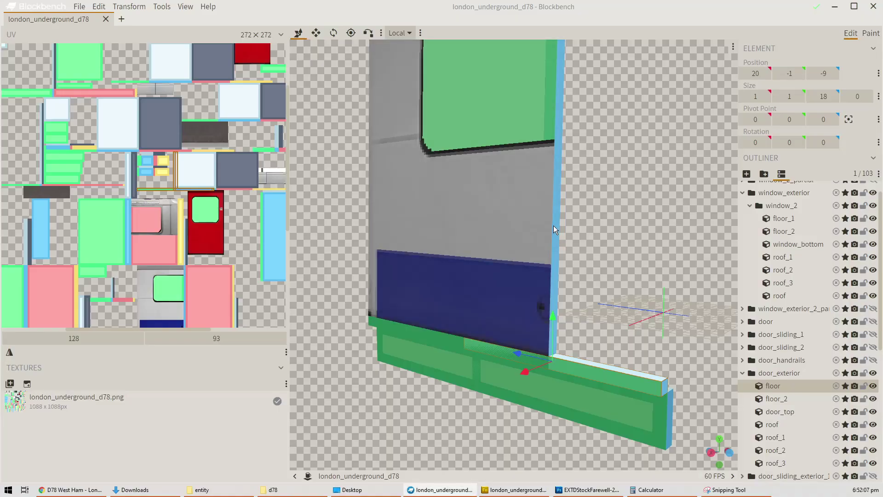
pyautogui.hotkey('alt', 'Tab')
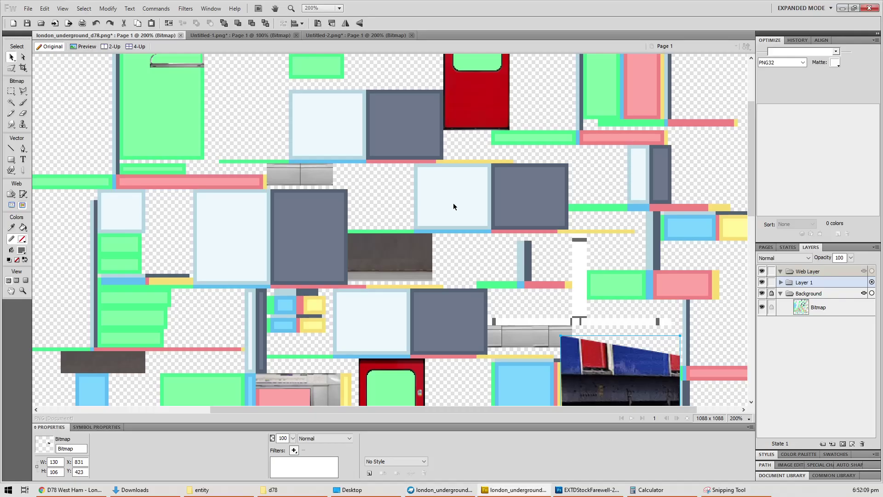
pyautogui.scroll(-5, 454, 203)
pyautogui.scroll(4, 400, 201)
pyautogui.click(422, 214)
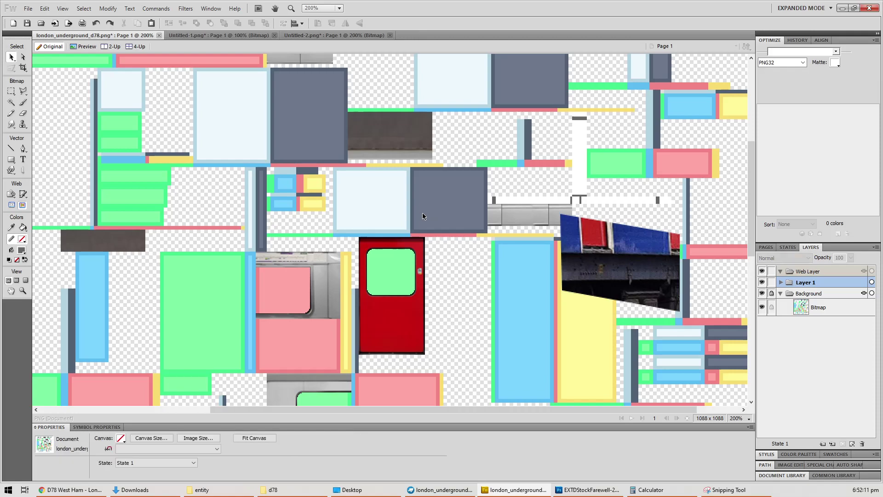
pyautogui.click(771, 282)
pyautogui.click(368, 218)
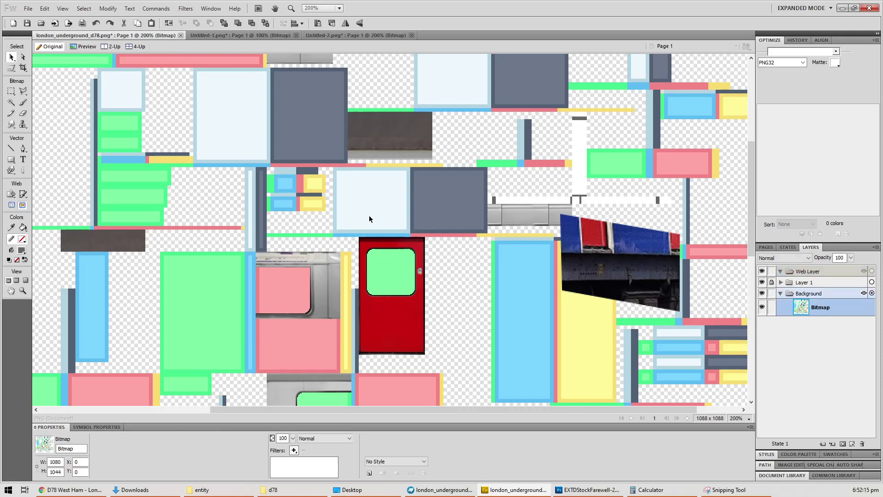
# Step: Copy the 8 × 72 strip where the floor's light and dark faces meet and place it at X 584, Y 372
pyautogui.press('m')
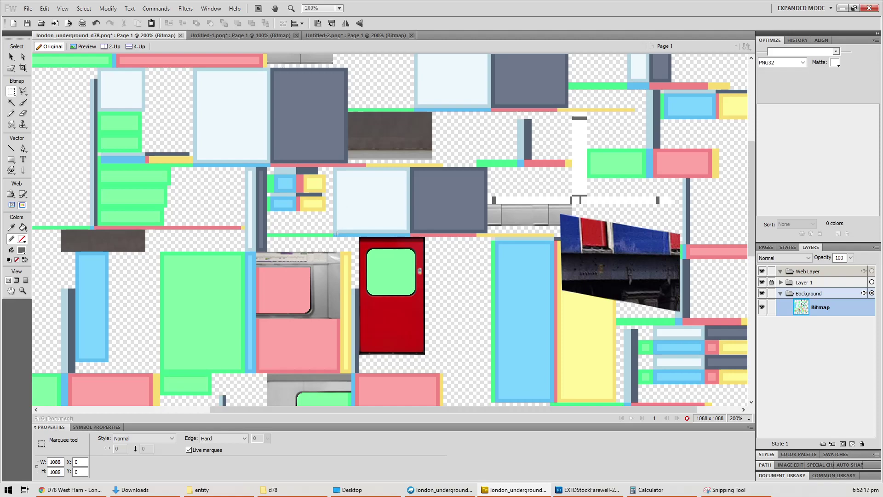
pyautogui.moveTo(337, 233); pyautogui.dragTo(396, 175)
pyautogui.keyDown('ctrl'); pyautogui.scroll(2, 354, 191); pyautogui.keyUp('ctrl')
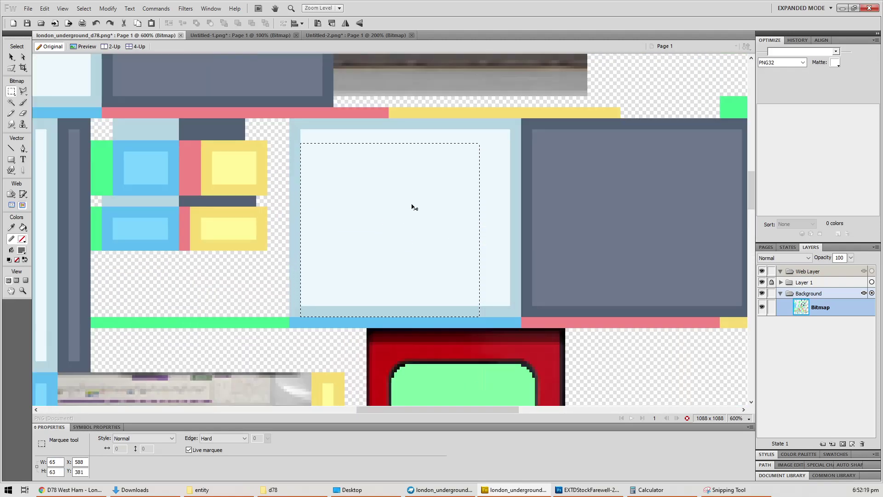
pyautogui.keyDown('shift'); pyautogui.moveTo(510, 118); pyautogui.dragTo(304, 292); pyautogui.keyUp('shift')
pyautogui.hotkey('ctrl', 'c')
pyautogui.hotkey('ctrl', 'v')
pyautogui.press('v')
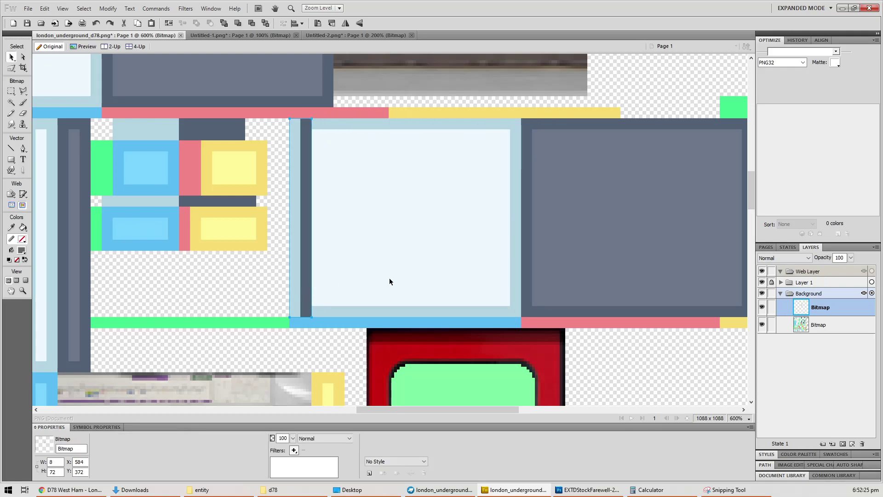
# Step: Erase the old wide floor faces from the texture bitmap in a 164 × 72 area at X 588, Y 372
pyautogui.click(293, 305)
pyautogui.press('m')
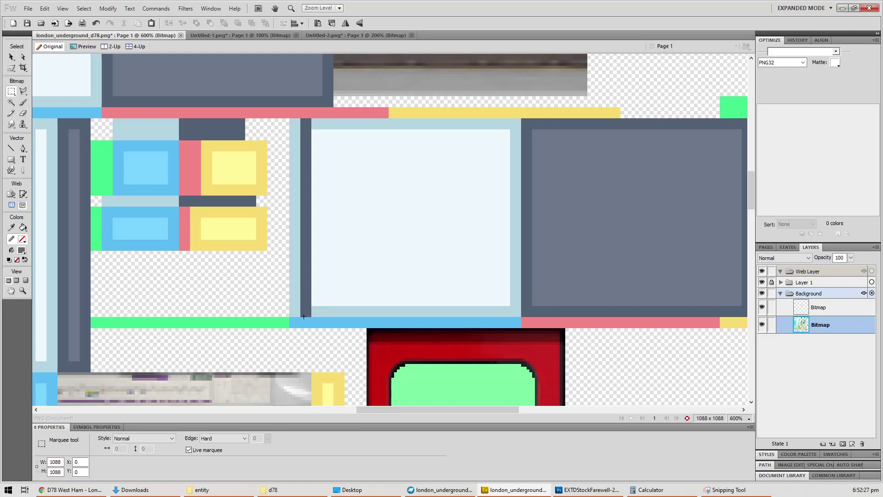
pyautogui.moveTo(301, 316); pyautogui.dragTo(642, 119)
pyautogui.press('Delete')
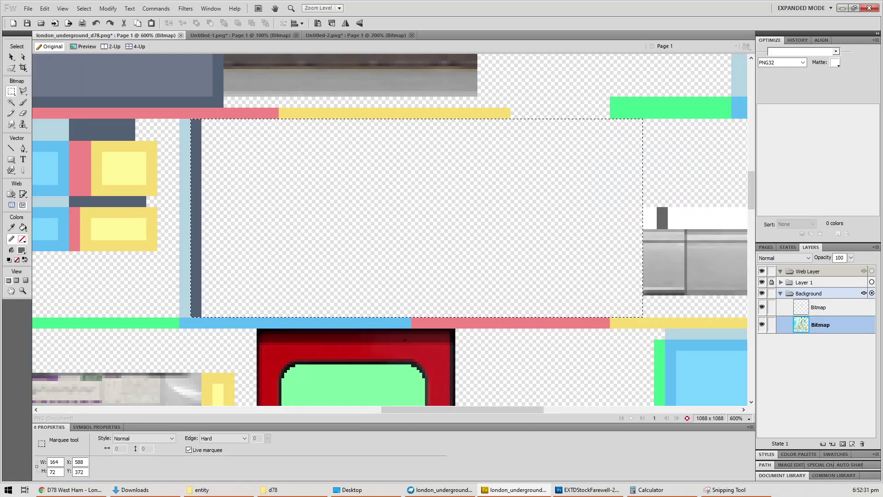
# Step: Copy the 72 × 4 pink side strip and move it over the blue strip, starting beneath the narrow dark face
pyautogui.moveTo(411, 326); pyautogui.dragTo(445, 319)
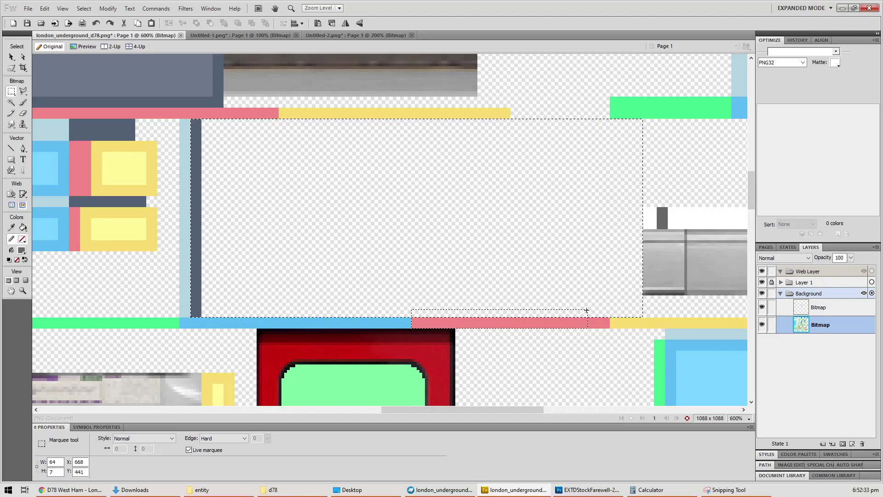
pyautogui.hotkey('ctrl', 'c')
pyautogui.hotkey('ctrl', 'v')
pyautogui.press('v')
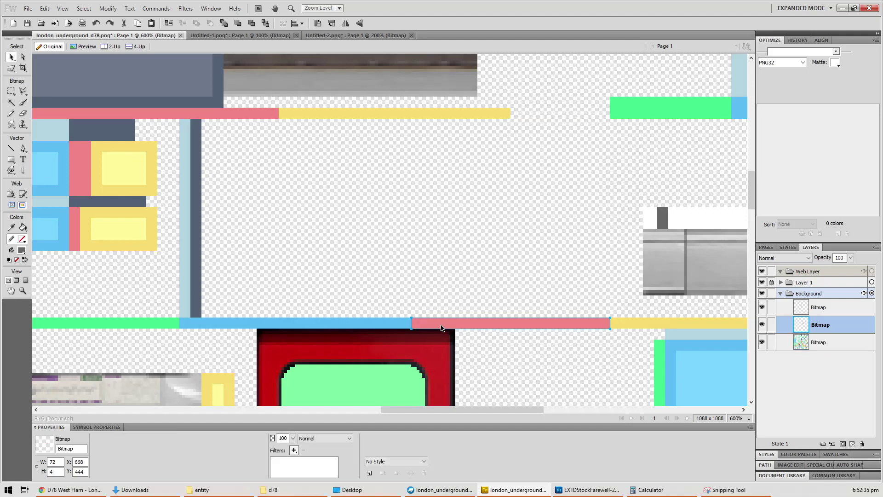
pyautogui.moveTo(440, 322); pyautogui.dragTo(217, 322)
pyautogui.press('Right')
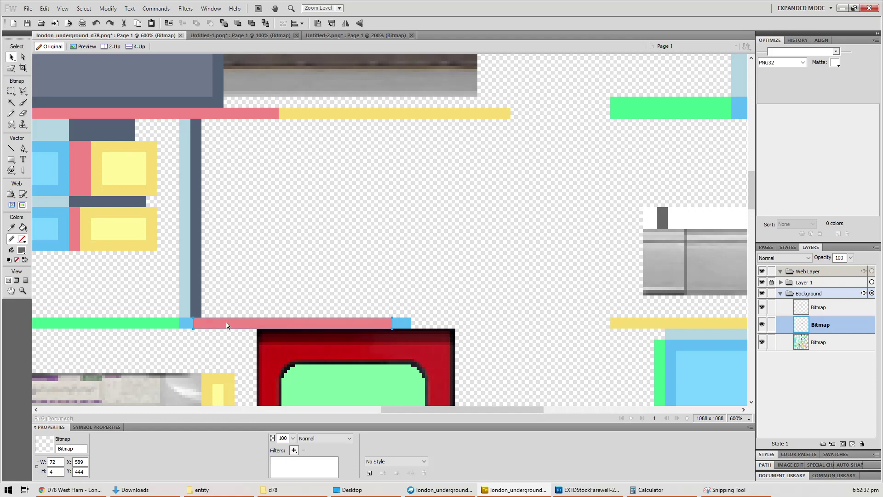
# Step: Erase the leftover blue and yellow strip from the texture bitmap in a 166 × 6 area at X 660, Y 442
pyautogui.hotkey('ctrl', 'd')
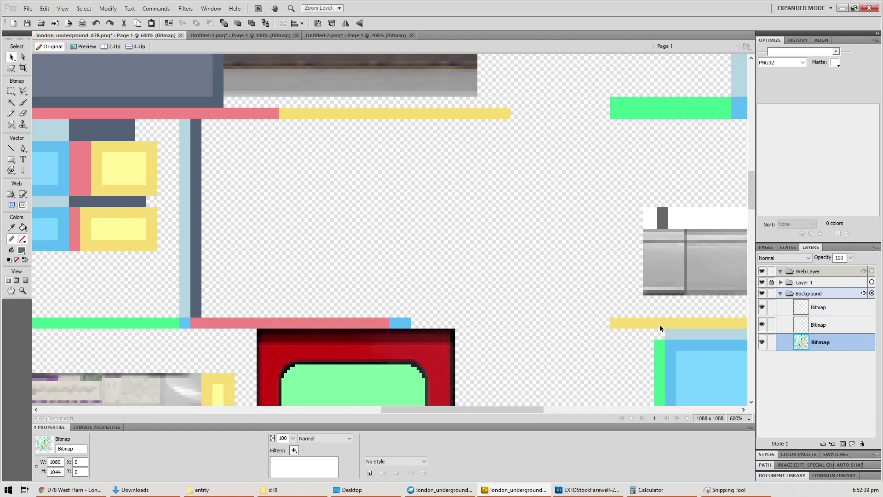
pyautogui.press('m')
pyautogui.moveTo(389, 312); pyautogui.dragTo(615, 328)
pyautogui.press('Delete')
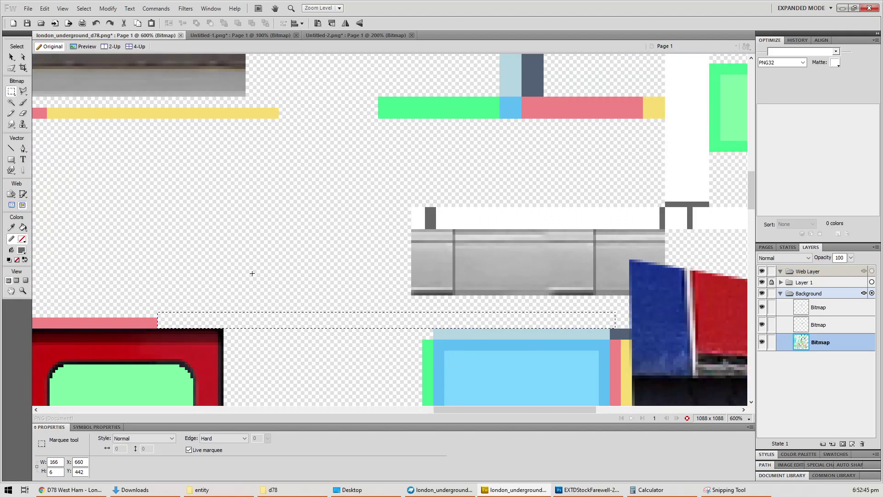
# Step: Copy a 4 × 4 yellow square from the strip above and place it at the pink strip's end, at X 660, Y 444
pyautogui.press('v')
pyautogui.click(264, 114)
pyautogui.press('m')
pyautogui.moveTo(294, 124); pyautogui.dragTo(164, 328)
pyautogui.hotkey('ctrl', 'c')
pyautogui.hotkey('ctrl', 'v')
pyautogui.press('v')
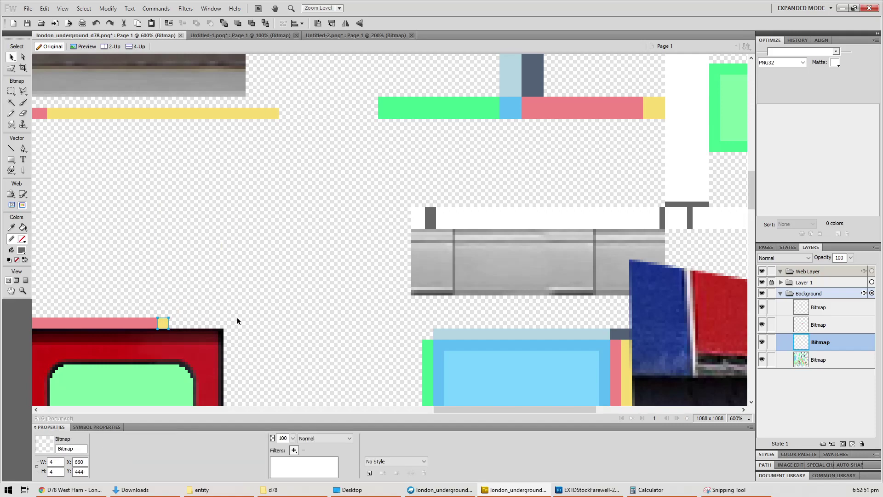
# Step: Collapse and lock the Background layer, unlock Layer 1 and save the texture document
pyautogui.click(236, 317)
pyautogui.hotkey('ctrl', '-')
pyautogui.hotkey('ctrl', '-')
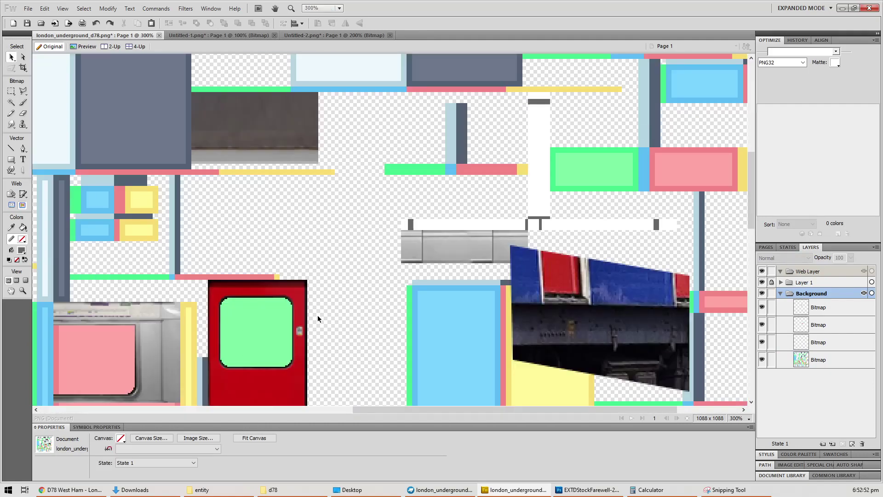
pyautogui.click(780, 293)
pyautogui.click(771, 293)
pyautogui.click(772, 283)
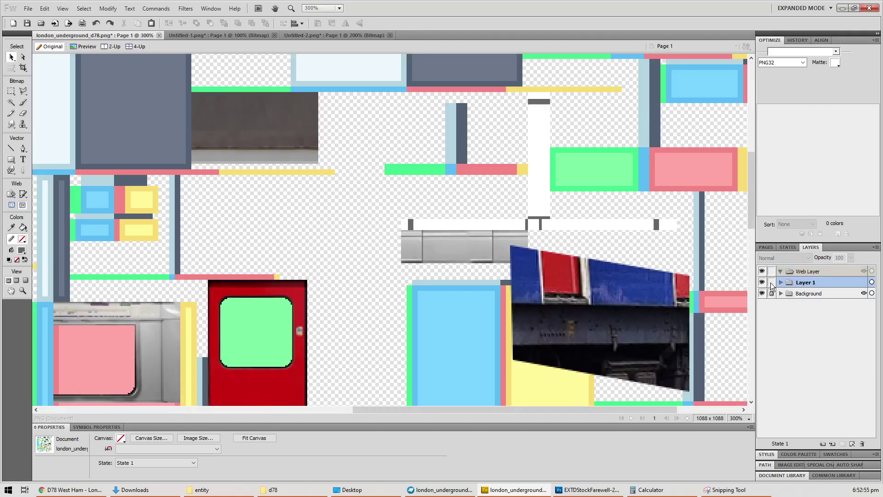
pyautogui.hotkey('ctrl', 's')
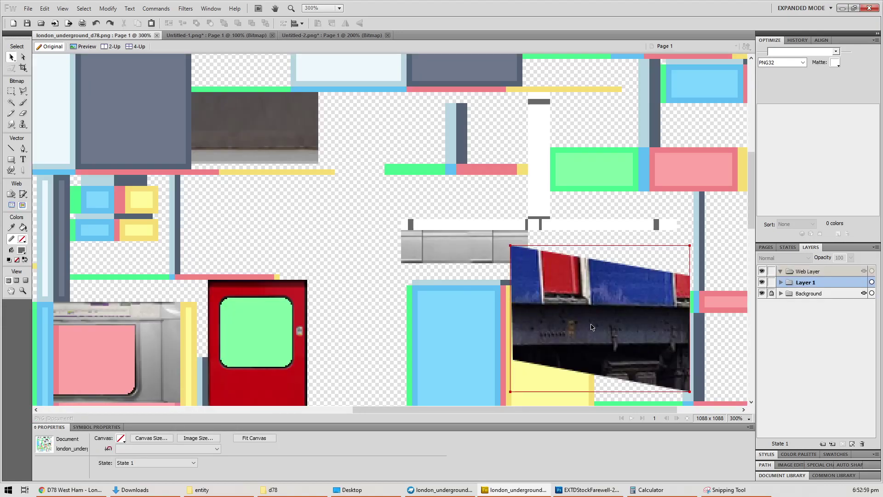
# Step: Move the underframe snip to about X 646, Y 393 and measure its beam area with the Marquee tool
pyautogui.moveTo(593, 327); pyautogui.dragTo(337, 285)
pyautogui.press('m')
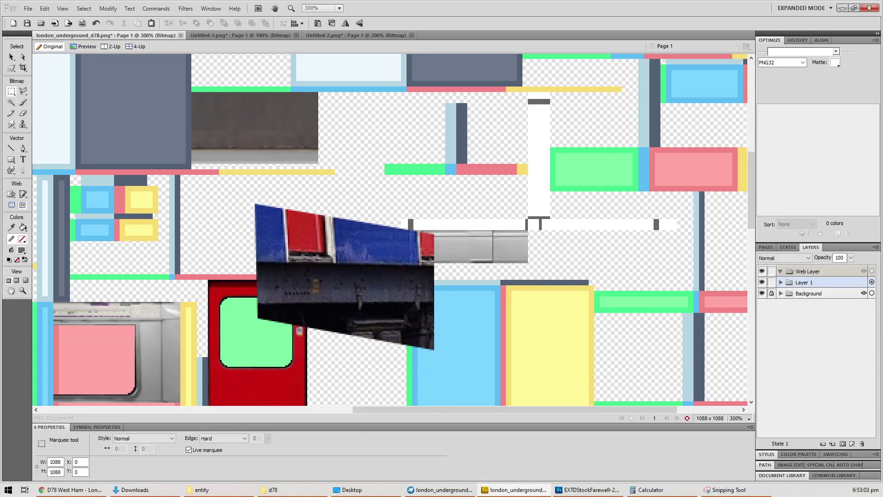
pyautogui.moveTo(290, 261); pyautogui.dragTo(332, 256)
pyautogui.press('v')
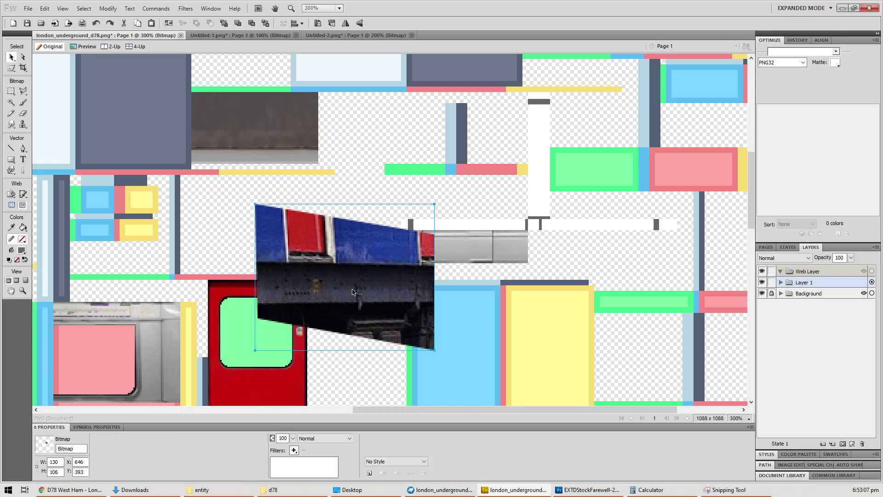
# Step: Switch to Chrome and find the side-on red door photo on the D Stock Farewell Railtour page
pyautogui.click(76, 492)
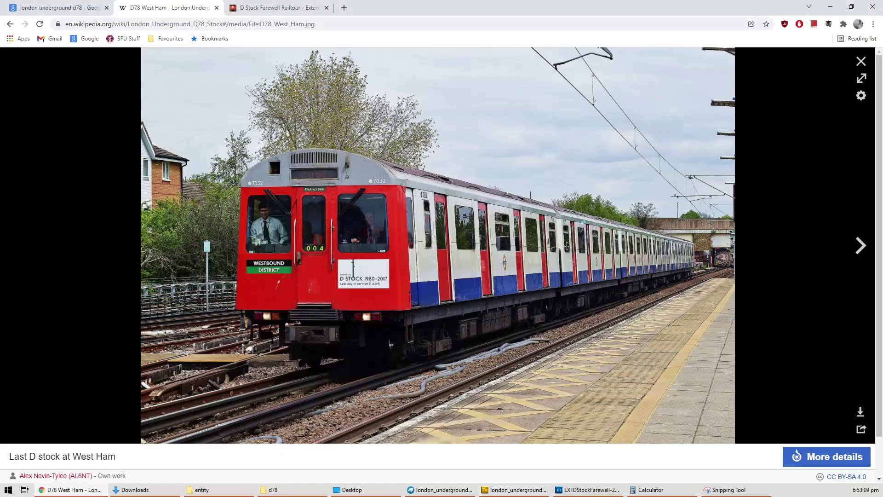
pyautogui.click(82, 11)
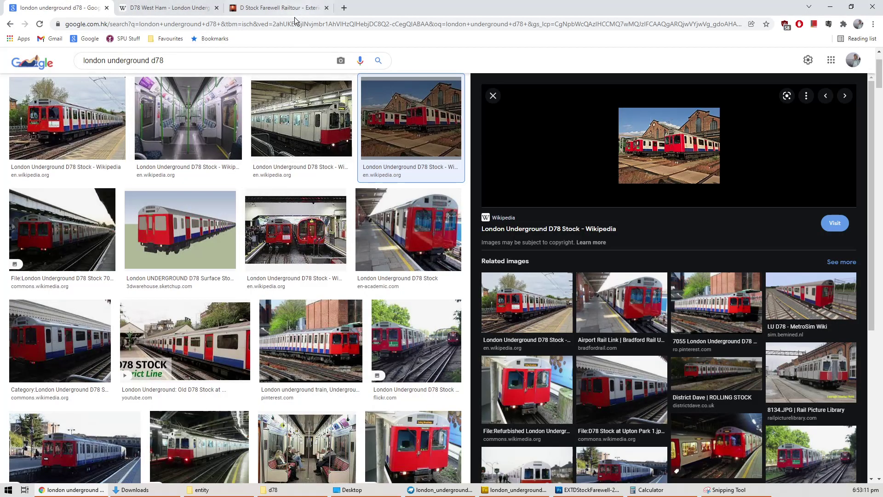
pyautogui.click(254, 9)
pyautogui.scroll(-20, 266, 300)
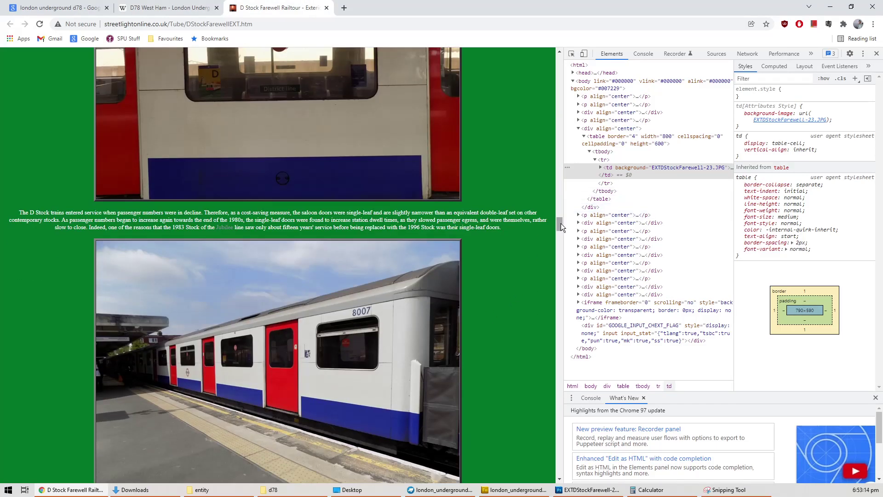
pyautogui.moveTo(561, 223); pyautogui.dragTo(556, 254)
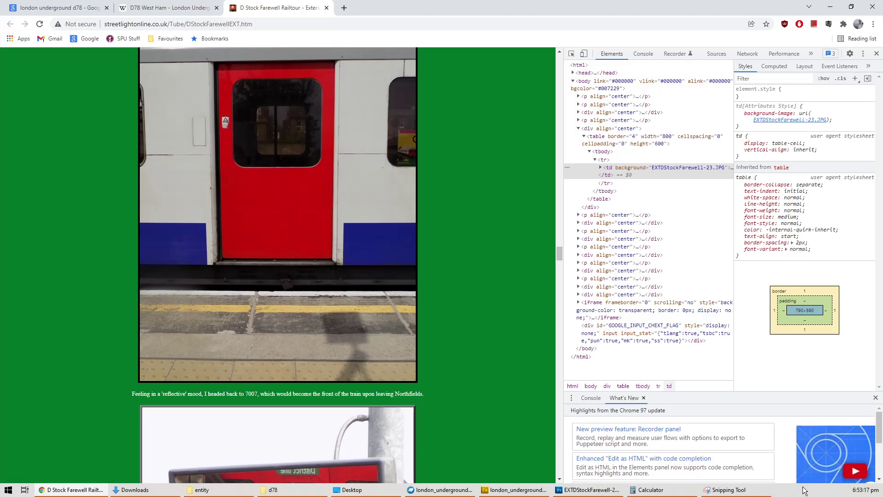
# Step: Snip the door's lower edge and the underframe beneath it, and paste the 234 × 87 snip into the Fireworks texture document
pyautogui.click(729, 490)
pyautogui.click(404, 233)
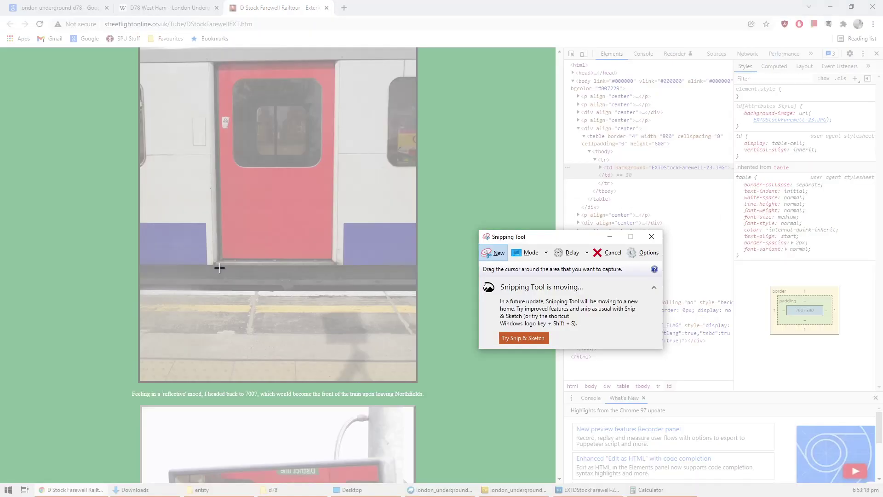
pyautogui.moveTo(222, 288); pyautogui.dragTo(329, 248)
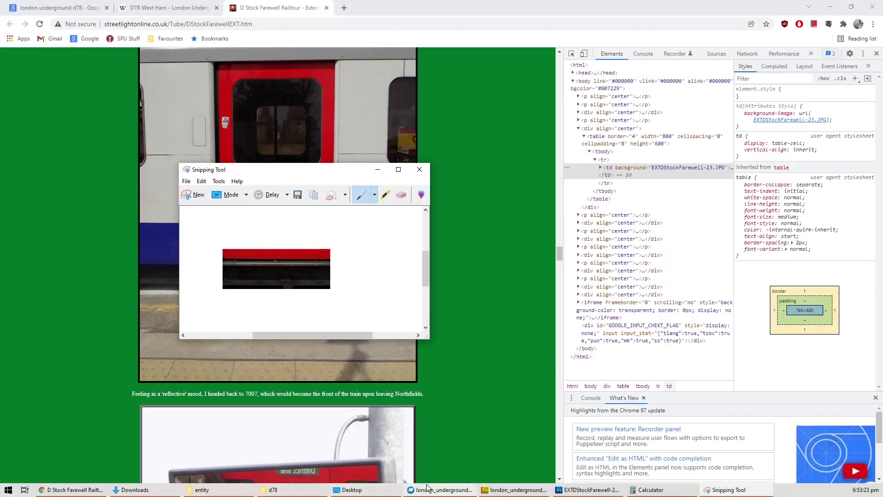
pyautogui.click(496, 488)
pyautogui.hotkey('ctrl', 'v')
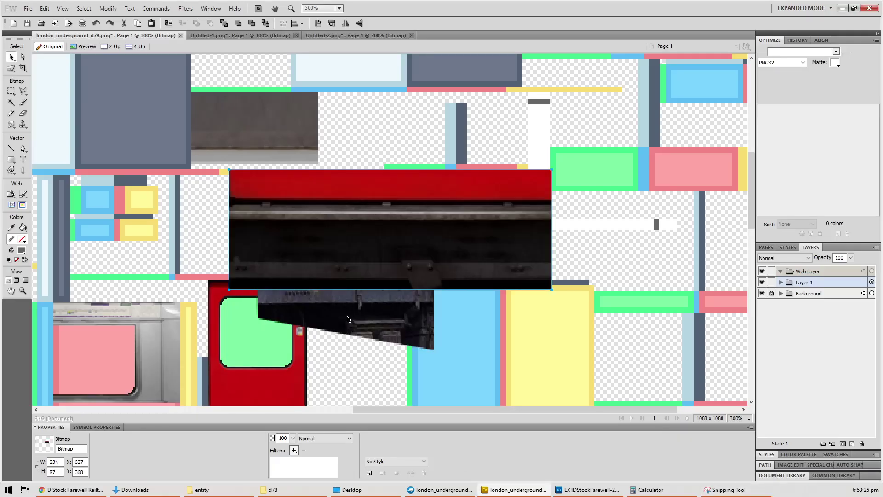
# Step: Return to the door photo in Chrome and snip a wider underframe strip spanning nearly the full photo width
pyautogui.click(95, 490)
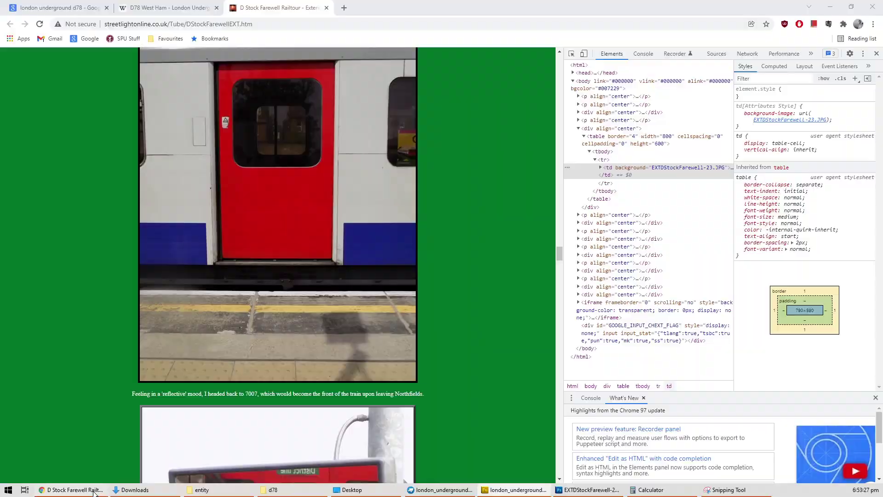
pyautogui.click(717, 490)
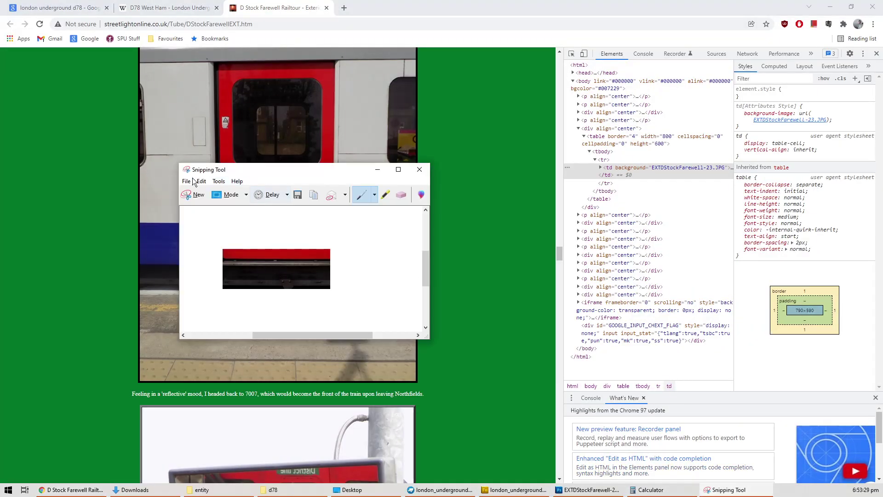
pyautogui.click(190, 197)
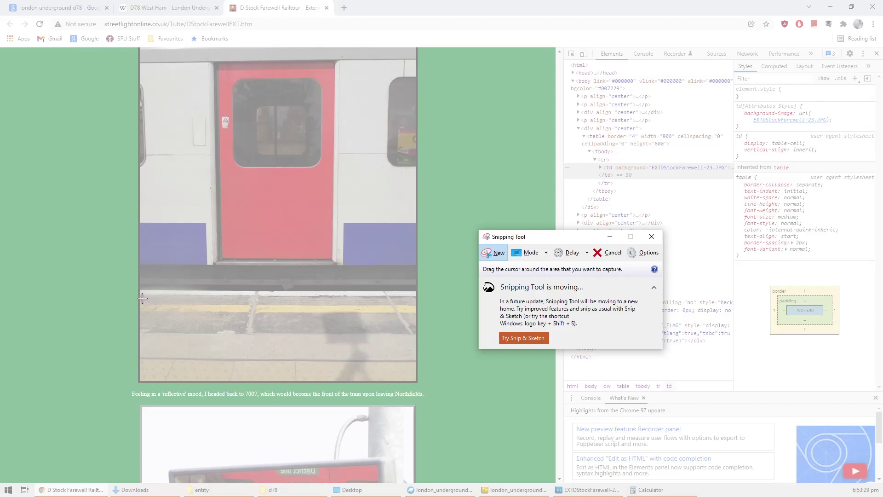
pyautogui.moveTo(142, 298); pyautogui.dragTo(414, 252)
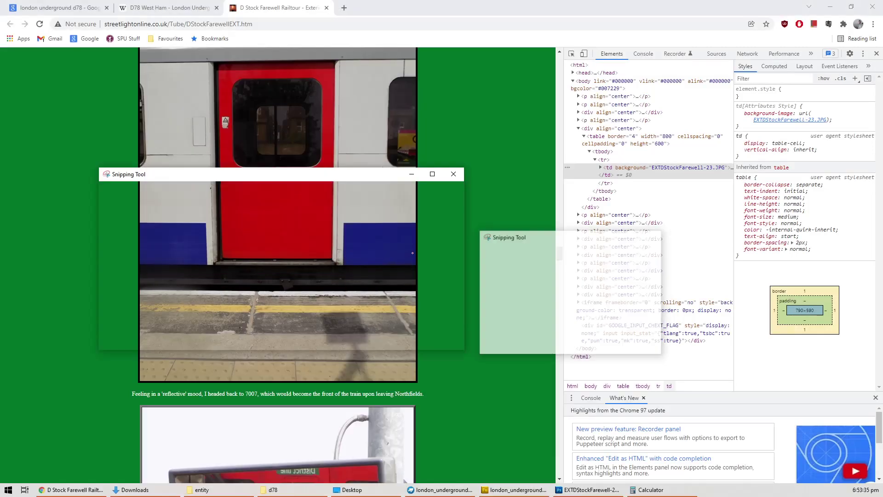
# Step: Switch to Fireworks and delete the two earlier underframe snips from the texture document
pyautogui.click(515, 490)
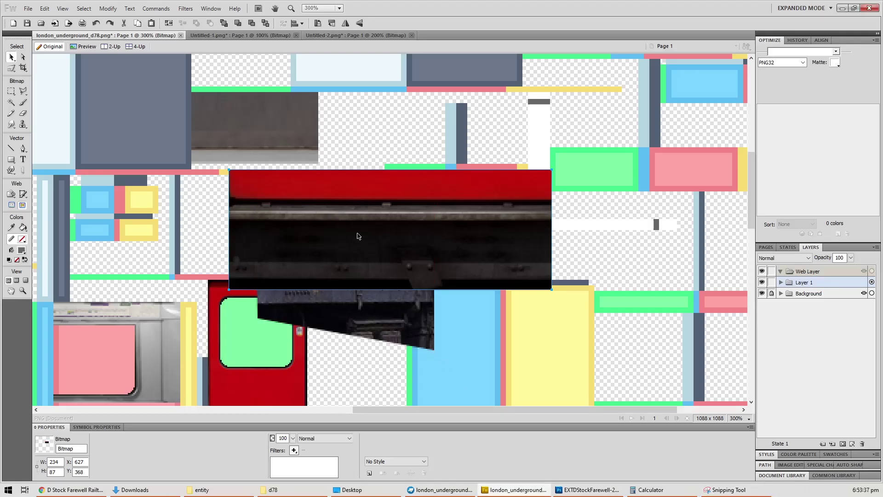
pyautogui.press('Delete')
pyautogui.click(329, 290)
pyautogui.press('Delete')
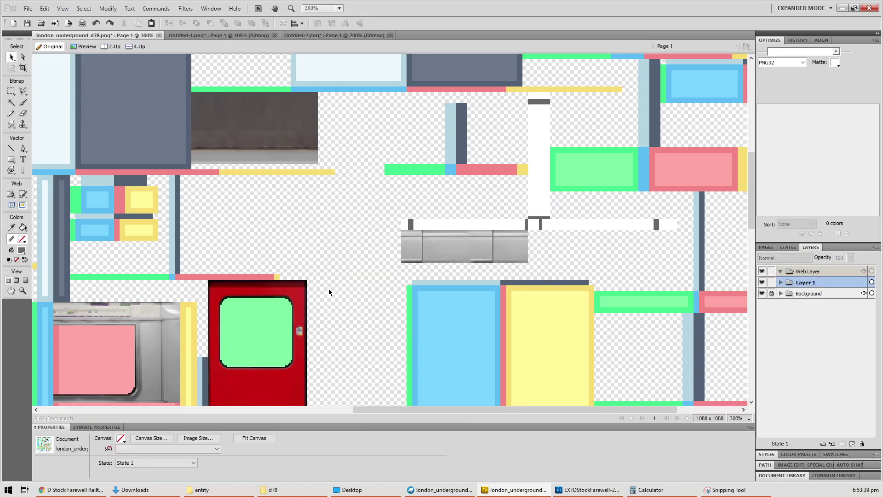
# Step: Paste the wider underframe snip and copy its 234 × 10 door sill strip out as a separate bitmap
pyautogui.hotkey('ctrl', 'v')
pyautogui.moveTo(247, 193); pyautogui.dragTo(235, 368)
pyautogui.press('m')
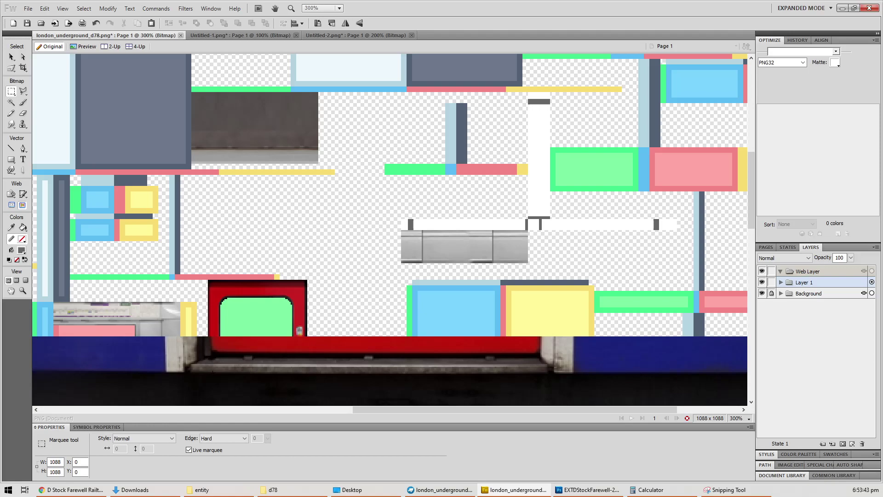
pyautogui.moveTo(214, 358); pyautogui.dragTo(536, 372)
pyautogui.hotkey('ctrl', 'c')
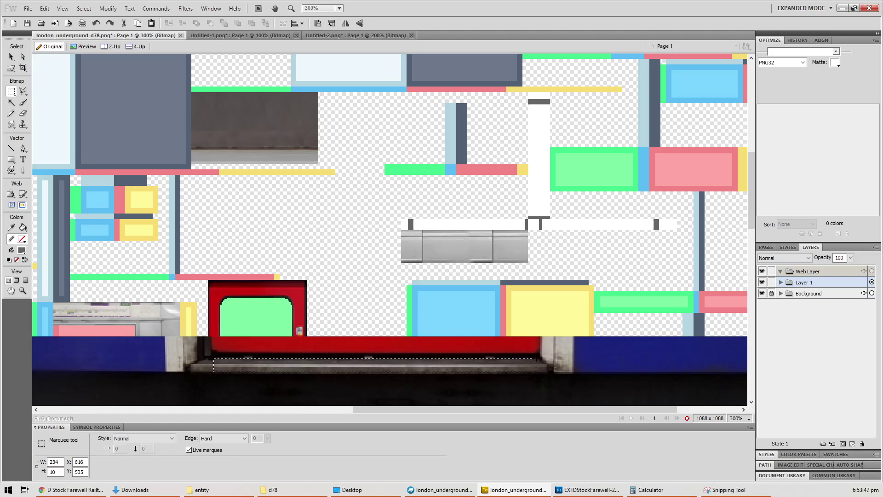
pyautogui.hotkey('ctrl', 'v')
# Step: Move the wide underframe snip down to the canvas's lower edge at about X 465, Y 976
pyautogui.hotkey('ctrl', '-')
pyautogui.hotkey('ctrl', '-')
pyautogui.hotkey('ctrl', '-')
pyautogui.hotkey('ctrl', '-')
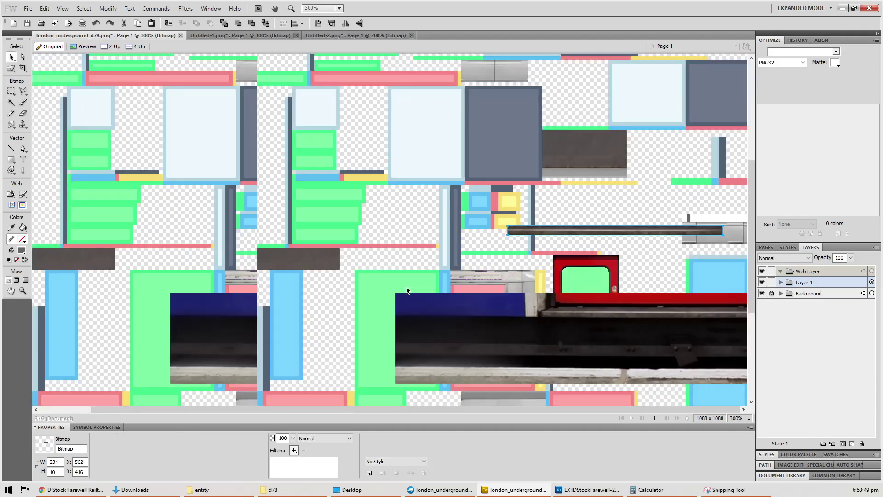
pyautogui.moveTo(445, 237); pyautogui.dragTo(452, 385)
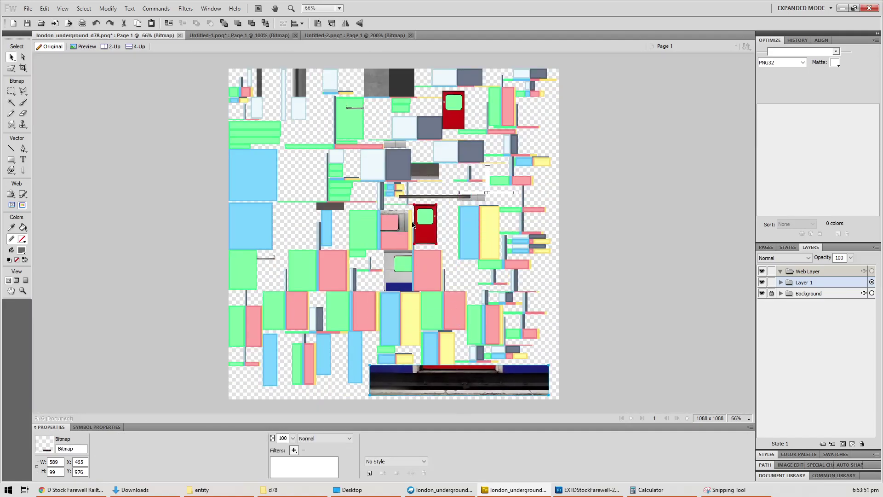
# Step: Align the sill strip at X 512, Y 444 on the thin green UV area, scale it to 72 × 4, and save the texture
pyautogui.moveTo(429, 201); pyautogui.dragTo(415, 207)
pyautogui.keyDown('ctrl'); pyautogui.scroll(6, 414, 207); pyautogui.keyUp('ctrl')
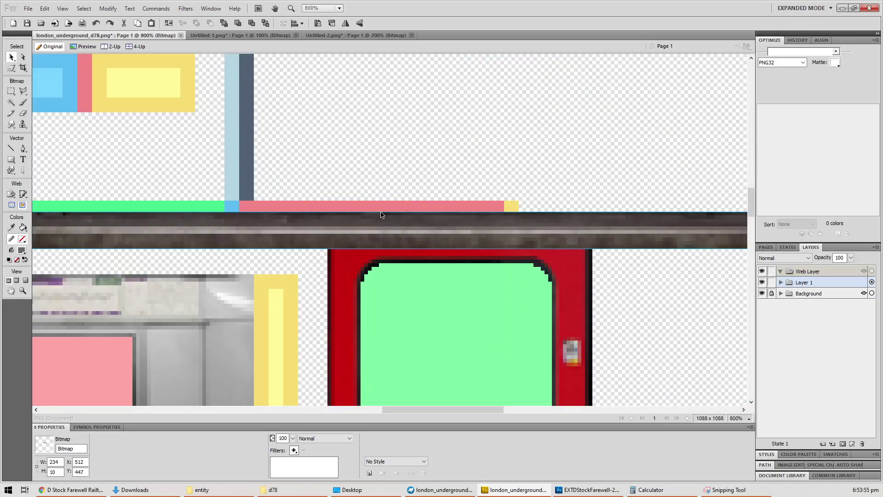
pyautogui.press('Up')
pyautogui.press('Up')
pyautogui.press('Up')
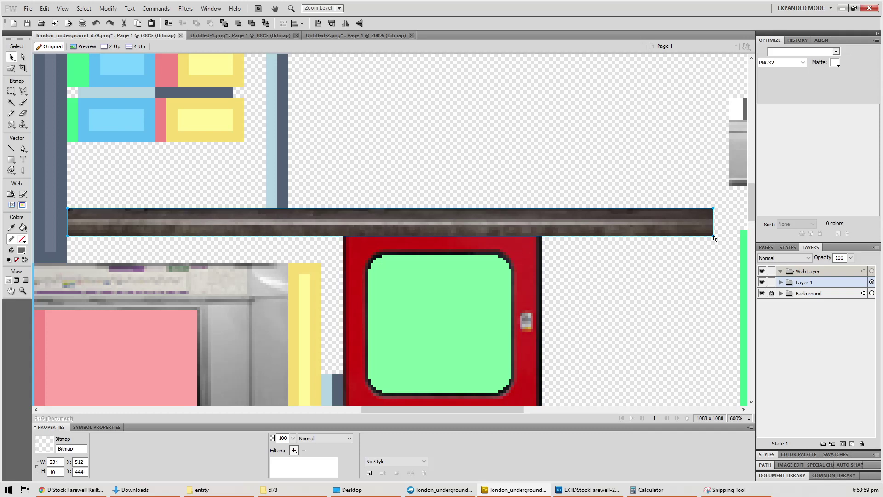
pyautogui.moveTo(713, 235); pyautogui.dragTo(272, 227)
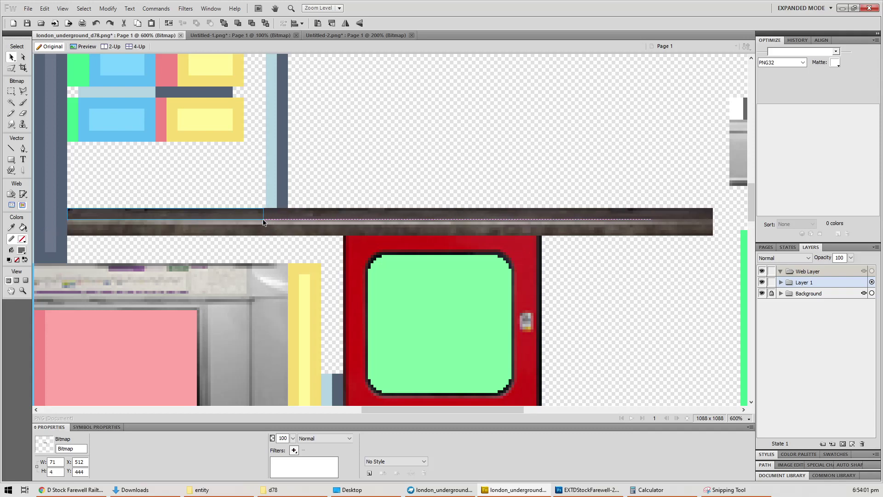
pyautogui.moveTo(263, 222); pyautogui.dragTo(264, 222)
pyautogui.hotkey('ctrl', 's')
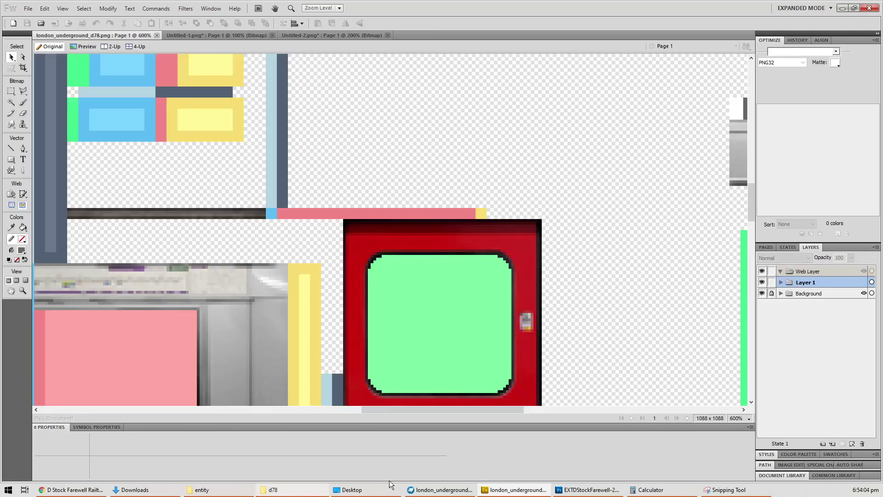
# Step: Switch to Blockbench and inspect the sill texture on the door_exterior floor
pyautogui.click(440, 490)
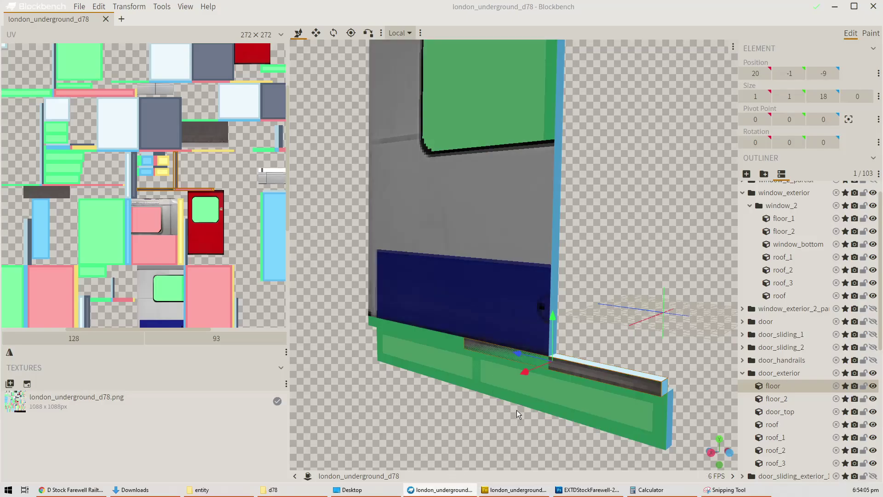
pyautogui.moveTo(573, 413)
pyautogui.mouseDown()
pyautogui.moveTo(529, 370)
pyautogui.moveTo(520, 405)
pyautogui.moveTo(559, 404)
pyautogui.moveTo(564, 428)
pyautogui.mouseUp()
pyautogui.scroll(5, 506, 415)
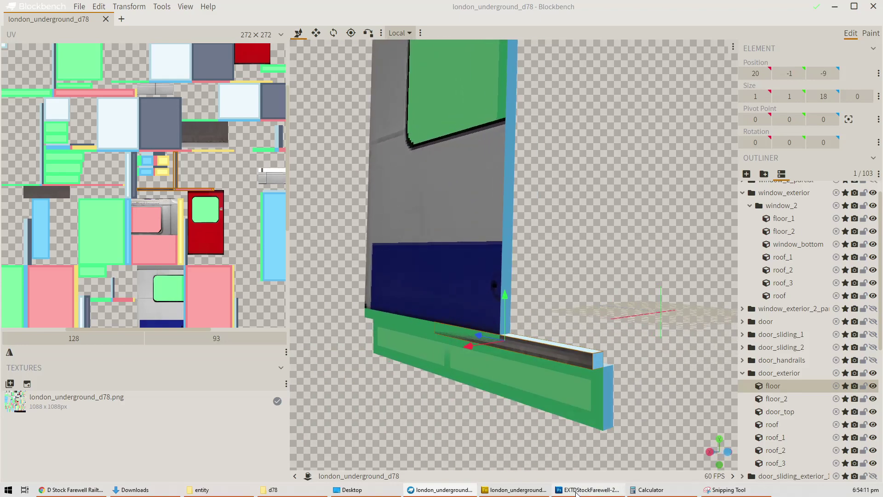
# Step: Switch to Fireworks, duplicate the sill strip, and rotate the copy 90° over the thin light blue UV area at X 584, Y 372
pyautogui.click(514, 490)
pyautogui.click(199, 216)
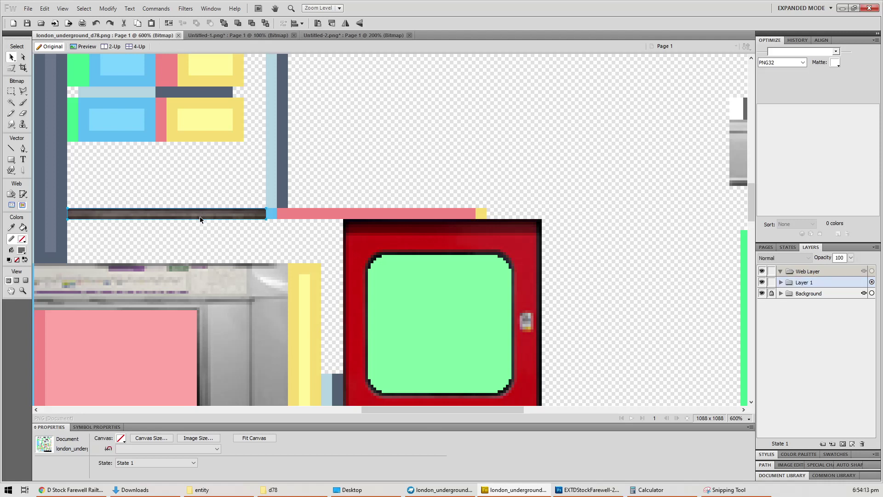
pyautogui.keyDown('alt'); pyautogui.moveTo(200, 216); pyautogui.dragTo(278, 130); pyautogui.keyUp('alt')
pyautogui.click(332, 23)
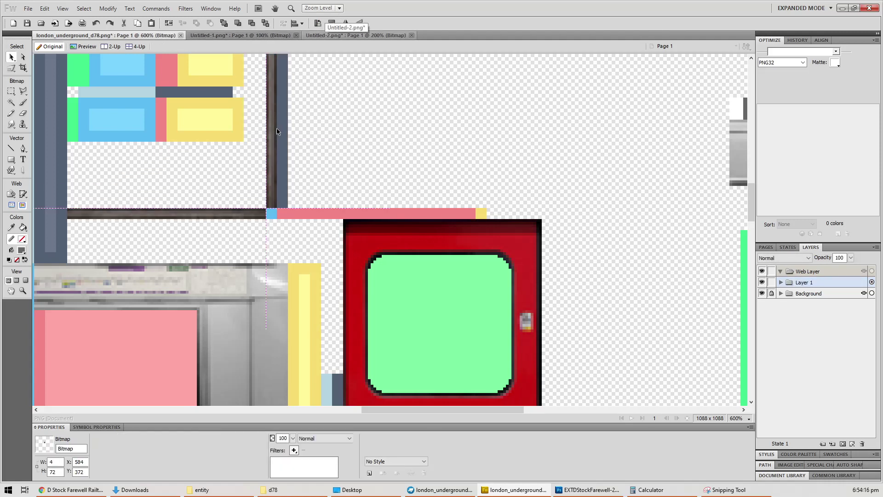
pyautogui.click(333, 120)
# Step: Draw a 4 × 72 rectangle at X 588, Y 372 beside the upright sill strip, fill it dark grey-brown, and save the texture
pyautogui.scroll(3, 316, 156)
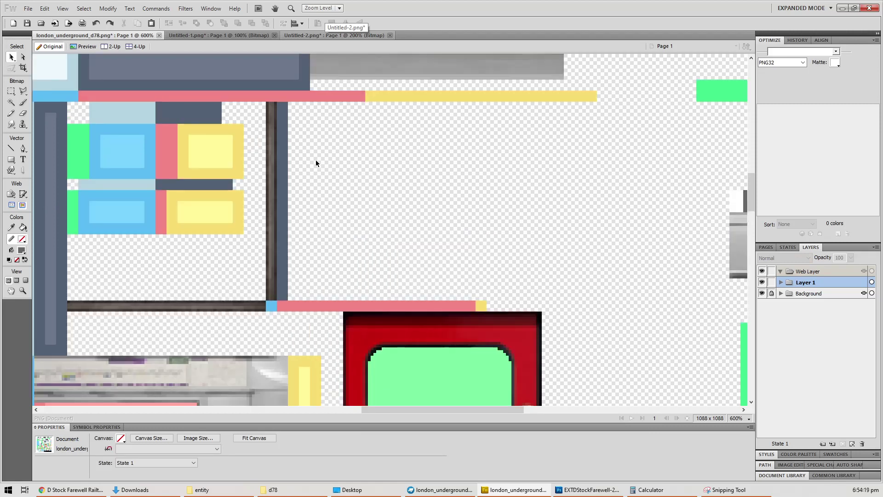
pyautogui.press('u')
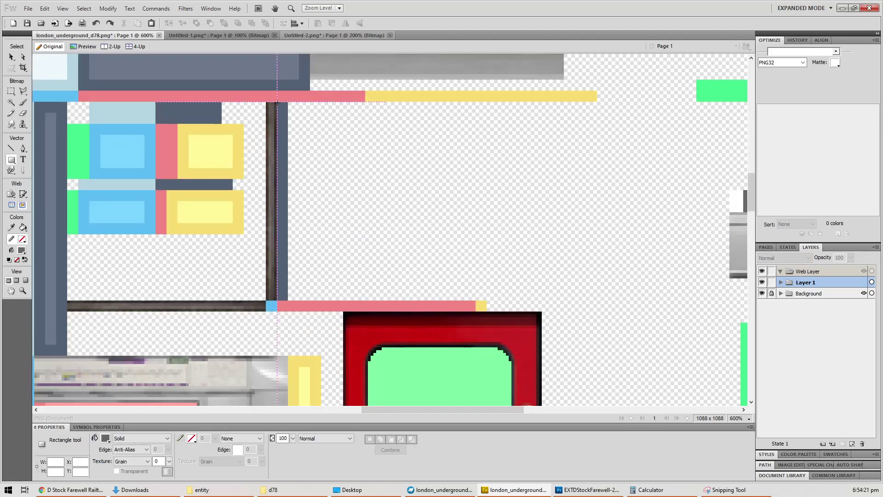
pyautogui.moveTo(277, 102); pyautogui.dragTo(288, 300)
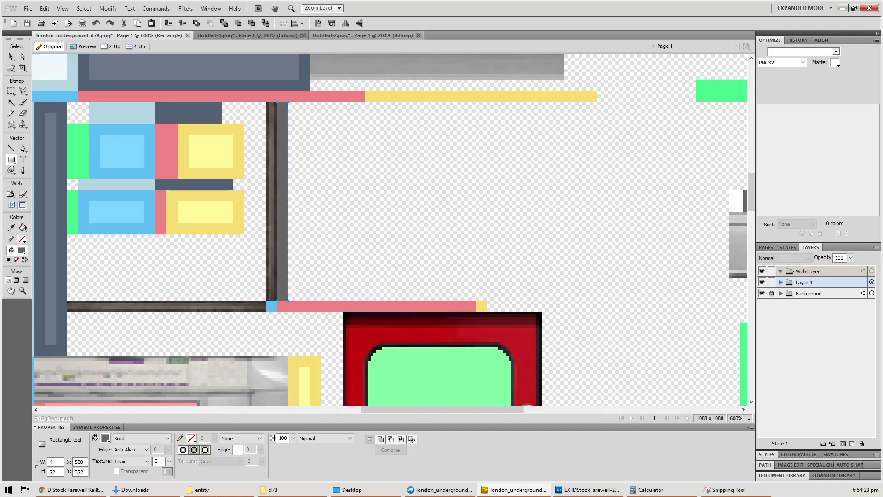
pyautogui.click(104, 438)
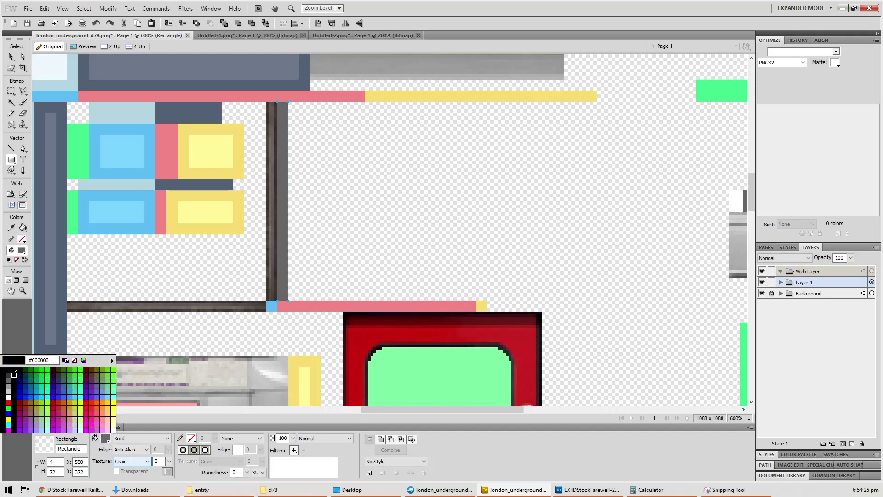
pyautogui.click(4, 373)
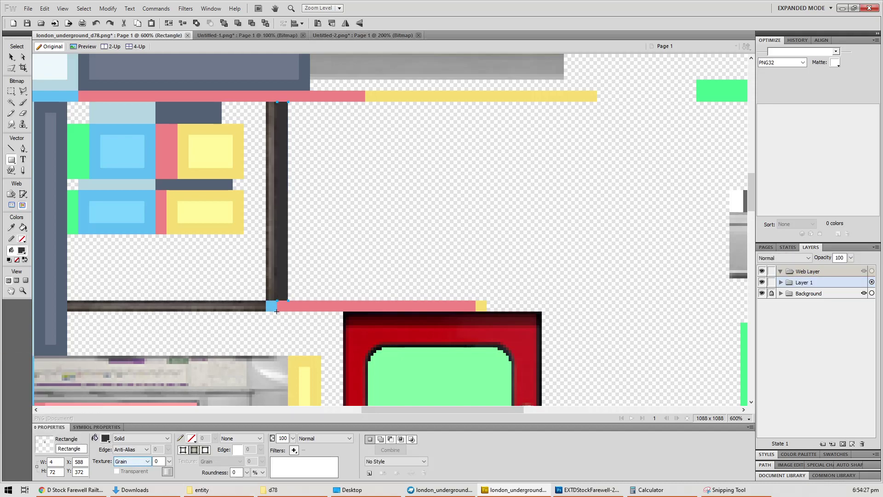
pyautogui.hotkey('ctrl', 's')
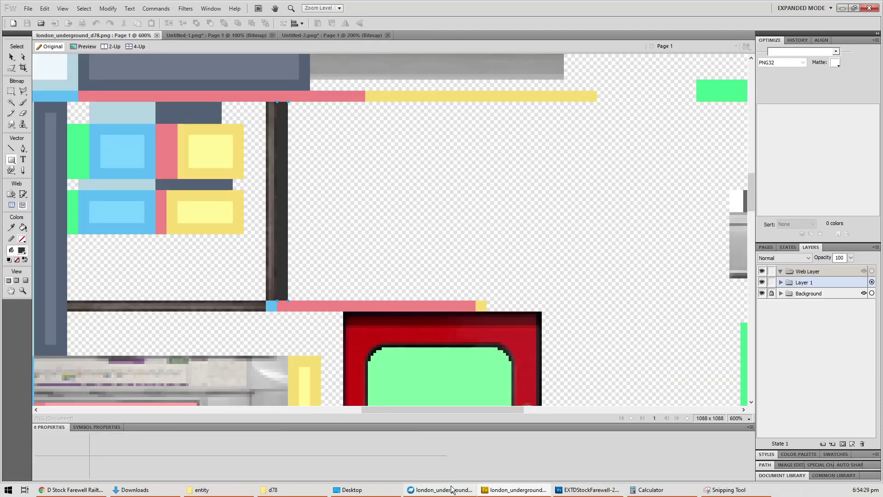
# Step: Switch to Blockbench and select the door_exterior skirt cube floor_2 to locate its UV area
pyautogui.click(441, 489)
pyautogui.moveTo(586, 382); pyautogui.dragTo(610, 302)
pyautogui.scroll(-4, 484, 234)
pyautogui.click(610, 301)
pyautogui.scroll(-3, 160, 188)
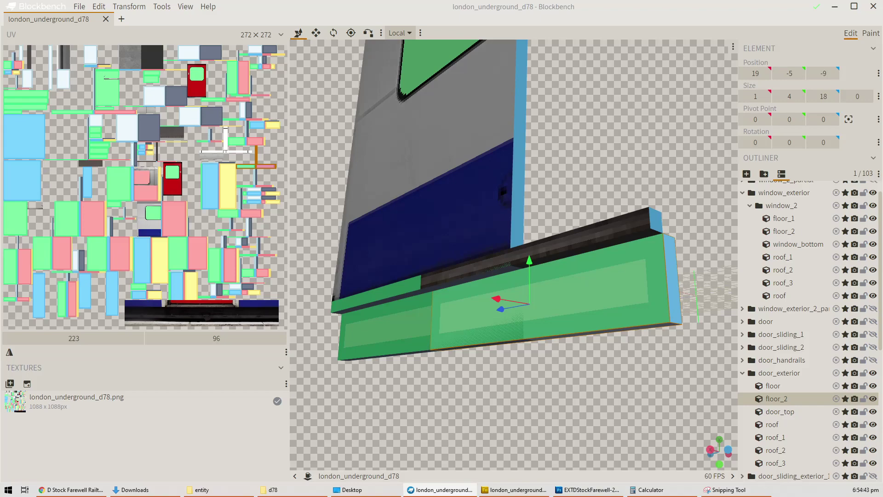
# Step: Switch to Fireworks and move the wide underframe snip up to about X 276, Y 669
pyautogui.hotkey('alt', 'Tab')
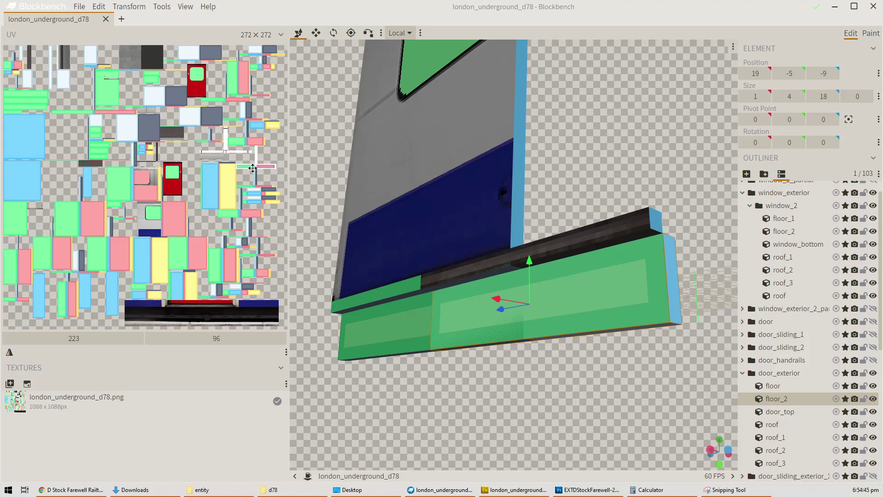
pyautogui.hotkey('alt', 'Tab')
pyautogui.keyDown('ctrl'); pyautogui.scroll(-5, 416, 238); pyautogui.keyUp('ctrl')
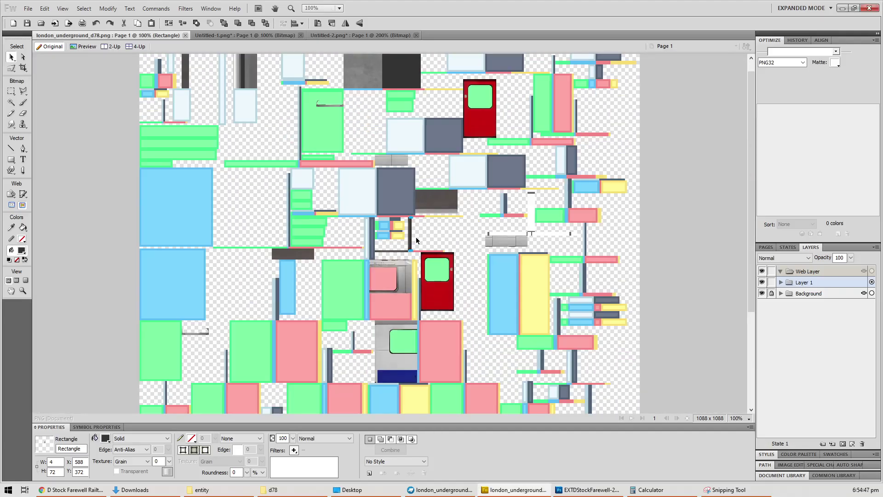
pyautogui.press('v')
pyautogui.scroll(-5, 478, 251)
pyautogui.scroll(1, 469, 250)
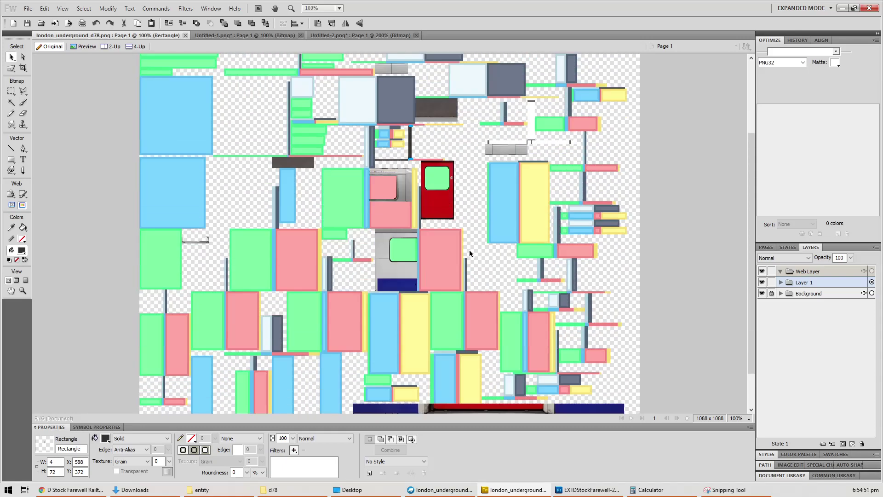
pyautogui.scroll(-2, 469, 250)
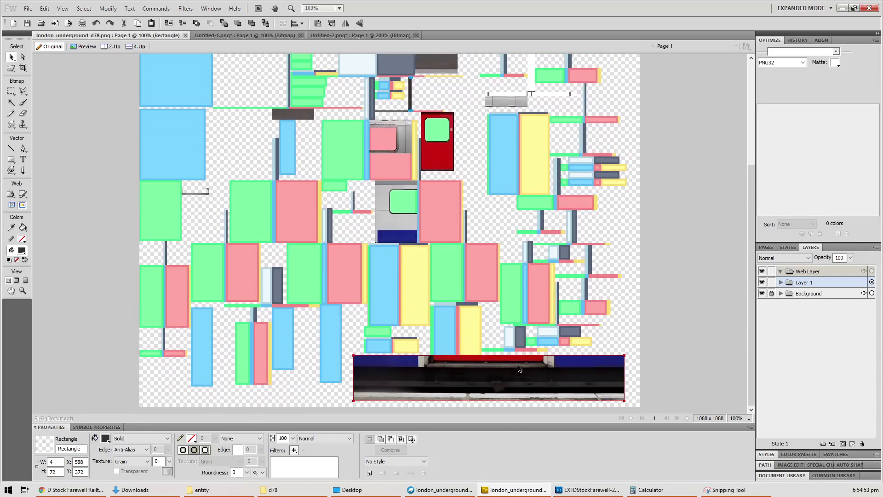
pyautogui.moveTo(514, 370); pyautogui.dragTo(427, 228)
# Step: Copy the 278 × 52 dark beam area below the door out of the underframe snip as a separate bitmap
pyautogui.hotkey('ctrl', '=')
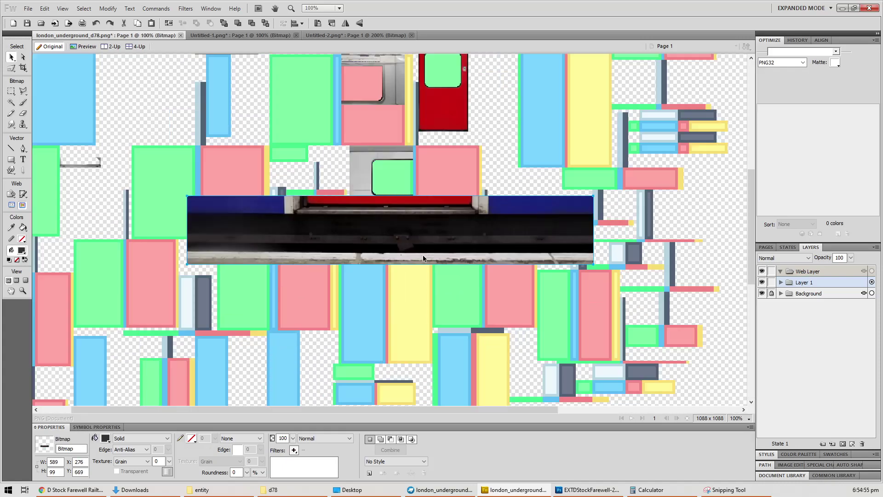
pyautogui.hotkey('ctrl', '=')
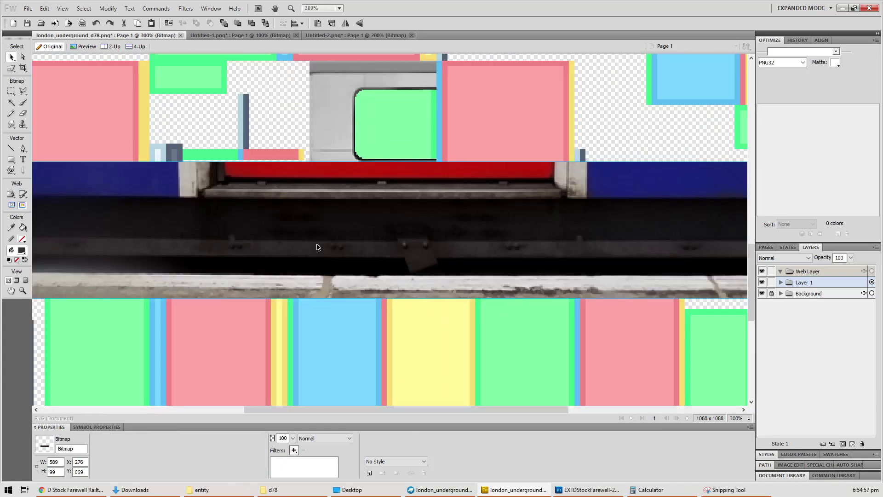
pyautogui.press('m')
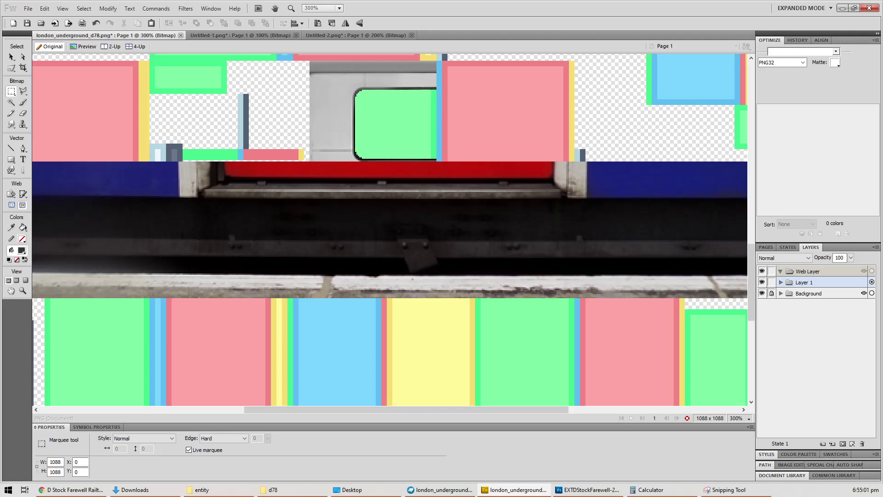
pyautogui.moveTo(195, 272); pyautogui.dragTo(578, 200)
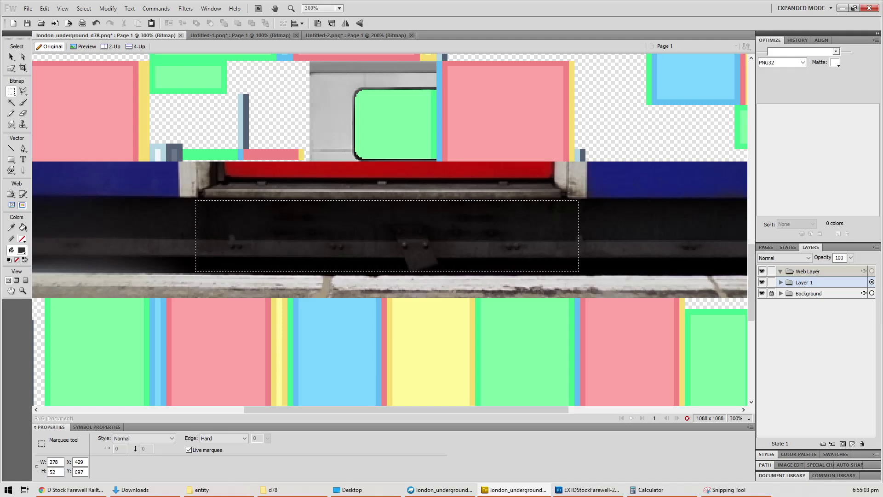
pyautogui.hotkey('ctrl', 'c')
pyautogui.hotkey('ctrl', 'v')
pyautogui.press('v')
# Step: Move the beam bitmap near floor_2's UV area, leaving that area's green front face uncovered
pyautogui.hotkey('ctrl', '-')
pyautogui.hotkey('ctrl', '1')
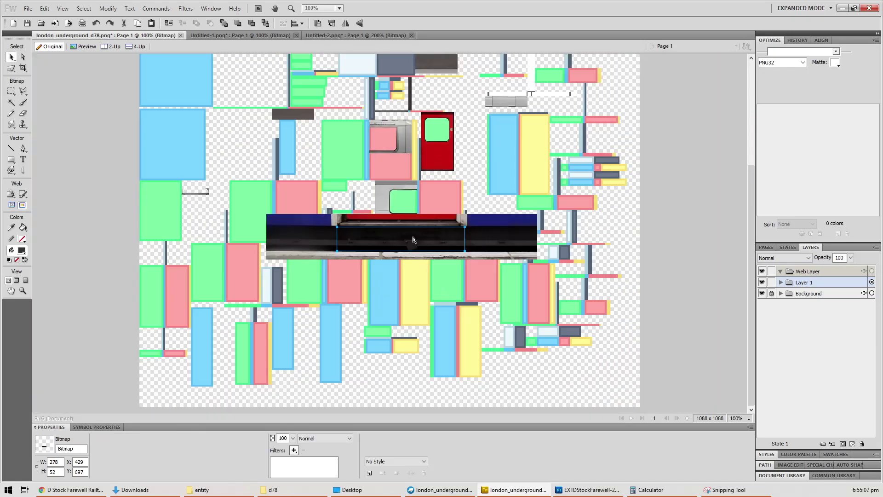
pyautogui.moveTo(412, 239); pyautogui.dragTo(591, 125)
pyautogui.hotkey('ctrl', '2')
pyautogui.hotkey('ctrl', '4')
pyautogui.hotkey('ctrl', '2')
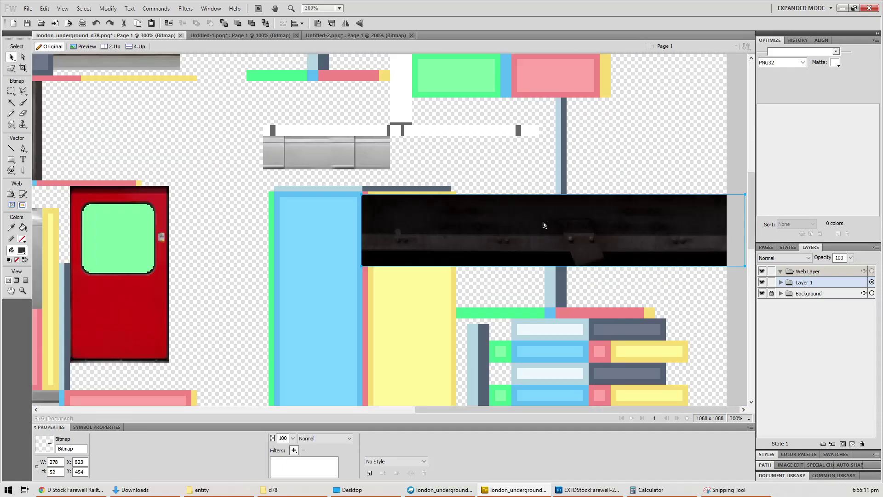
pyautogui.hotkey('ctrl', '4')
pyautogui.moveTo(565, 241); pyautogui.dragTo(350, 249)
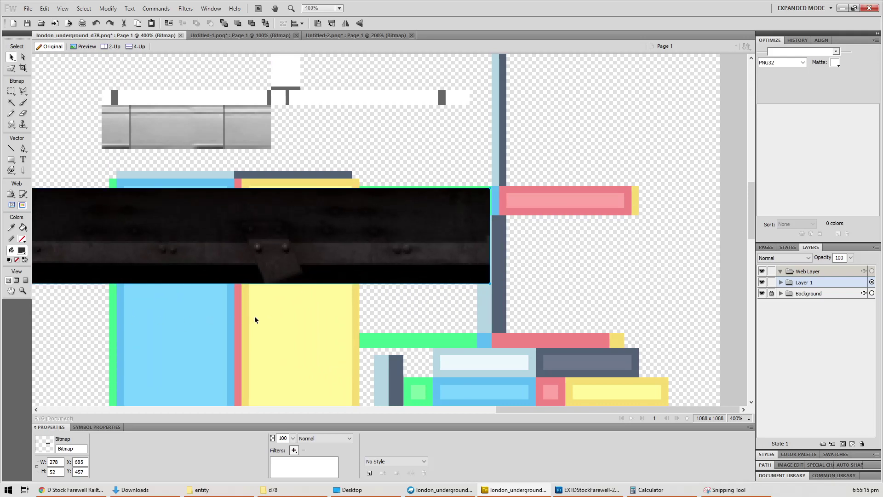
pyautogui.moveTo(464, 247); pyautogui.dragTo(405, 307)
# Step: Measure the green front face of floor_2's UV area with the Marquee tool
pyautogui.click(432, 172)
pyautogui.press('m')
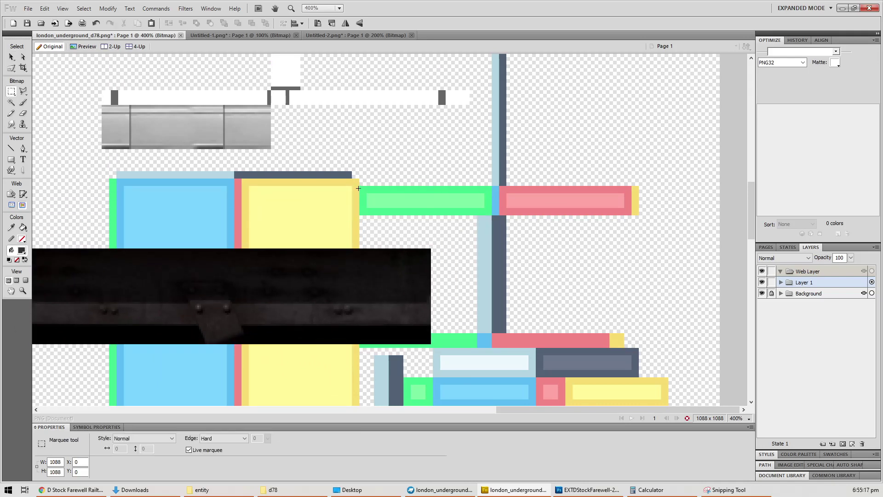
pyautogui.moveTo(359, 186); pyautogui.dragTo(492, 214)
pyautogui.hotkey('ctrl', 'd')
pyautogui.press('v')
# Step: Resize the beam bitmap to 72 × 16 and align it on floor_2's green UV face at X 892, Y 456
pyautogui.moveTo(179, 305); pyautogui.dragTo(519, 281)
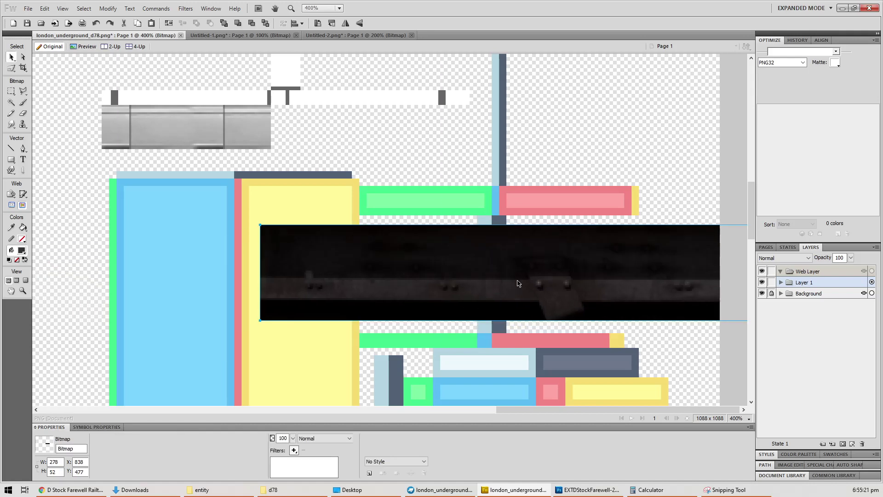
pyautogui.click(52, 462)
pyautogui.write('72')
pyautogui.press('Tab')
pyautogui.write('16')
pyautogui.press('Tab')
pyautogui.moveTo(311, 249); pyautogui.dragTo(403, 216)
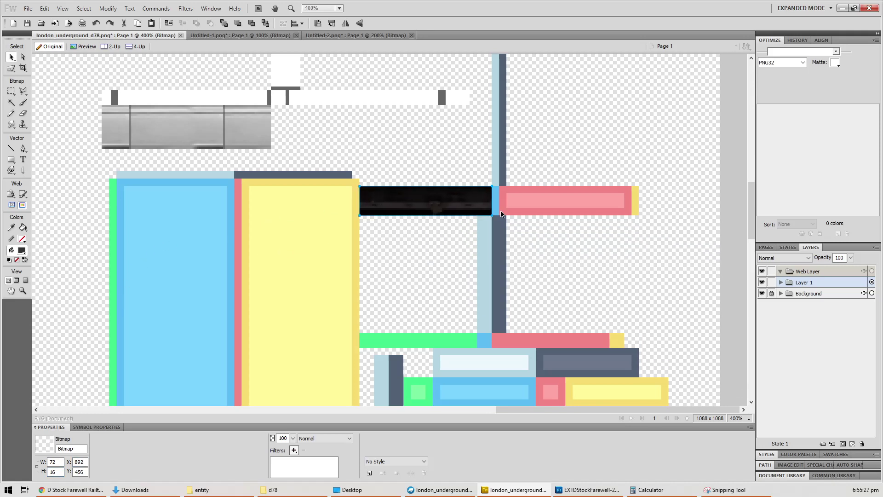
# Step: Cover floor_2's red UV face with a dark 72 × 16 rectangle and the strip above it with a 4 × 72 rectangle at X 968, Y 384
pyautogui.keyDown('ctrl'); pyautogui.scroll(1, 501, 211); pyautogui.keyUp('ctrl')
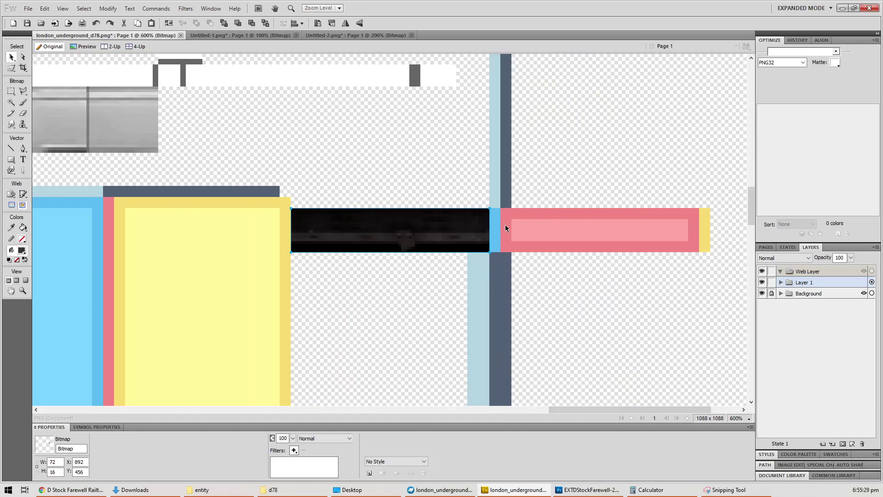
pyautogui.hotkey('ctrl', 'd')
pyautogui.press('u')
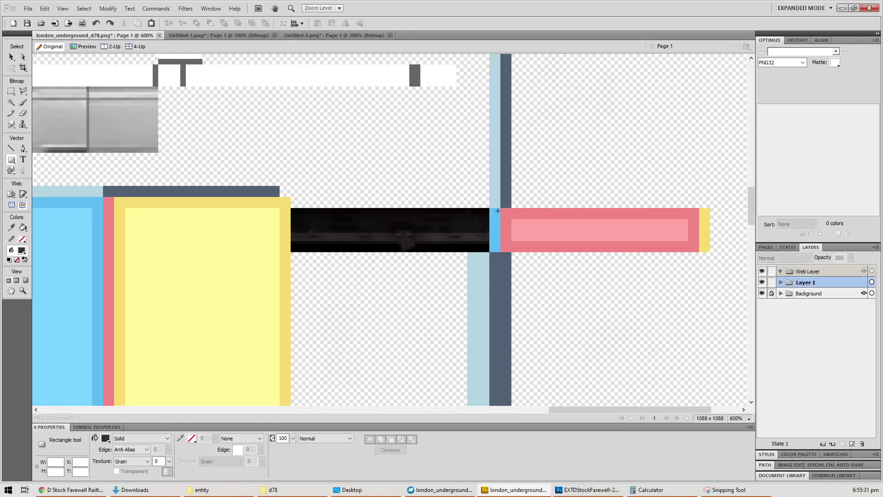
pyautogui.moveTo(689, 246); pyautogui.dragTo(699, 252)
pyautogui.scroll(2, 520, 216)
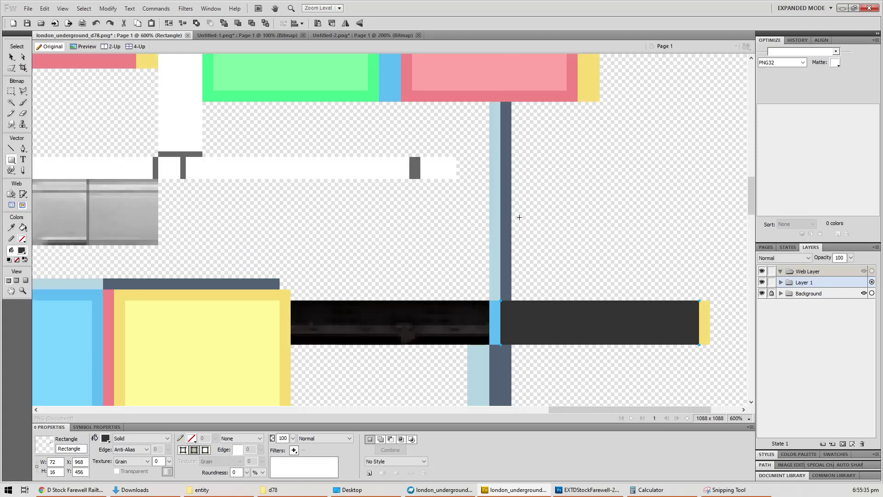
pyautogui.moveTo(501, 300); pyautogui.dragTo(511, 102)
pyautogui.keyDown('ctrl'); pyautogui.scroll(-4, 632, 142); pyautogui.keyUp('ctrl')
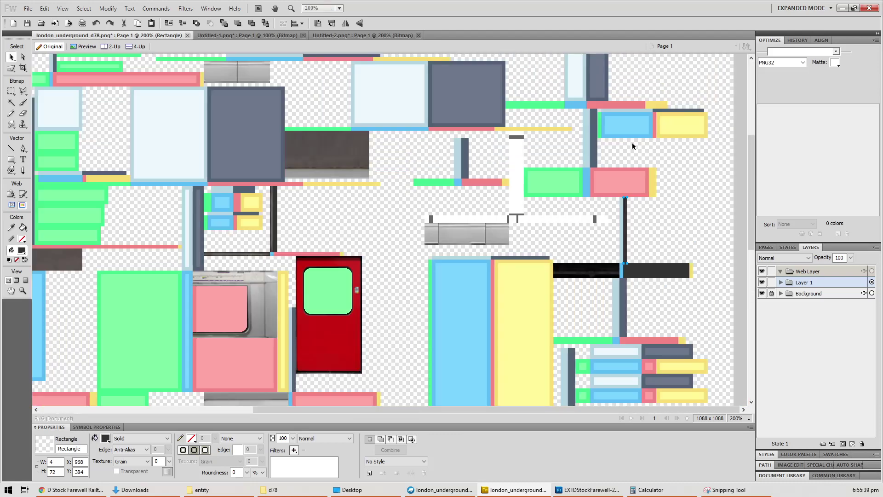
# Step: Apply a Hue/Saturation filter to the 72 × 16 beam bitmap on floor_2's front UV face
pyautogui.scroll(-2, 617, 195)
pyautogui.scroll(-2, 617, 195)
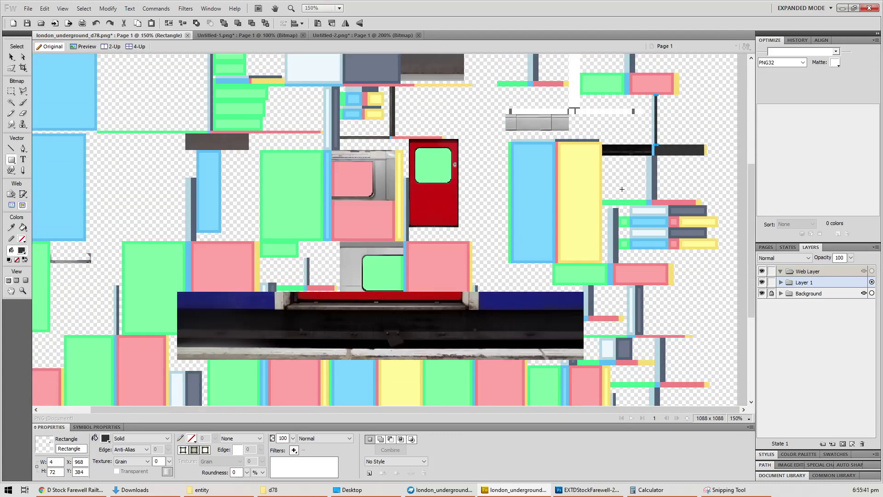
pyautogui.press('v')
pyautogui.click(627, 151)
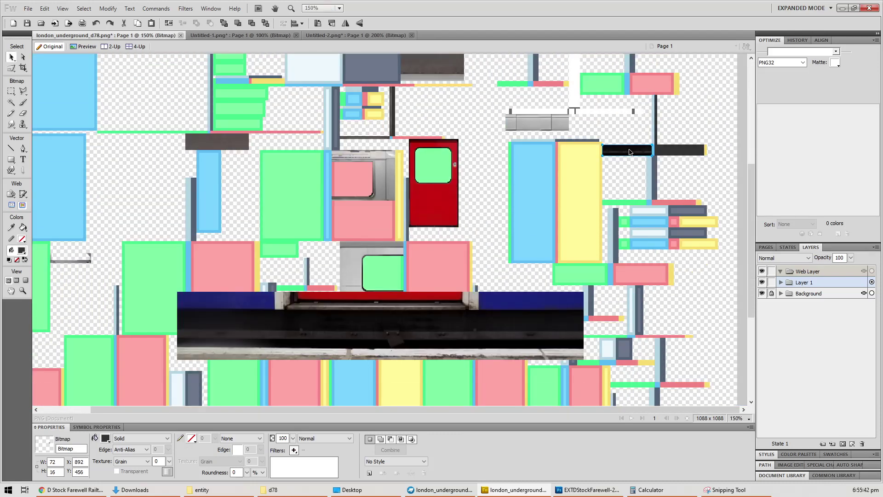
pyautogui.click(294, 450)
pyautogui.moveTo(349, 373)
pyautogui.click(427, 414)
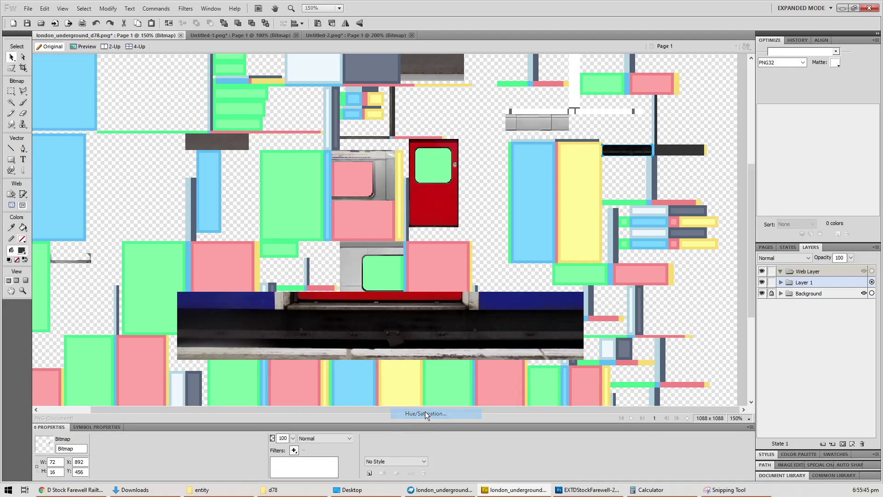
pyautogui.click(519, 220)
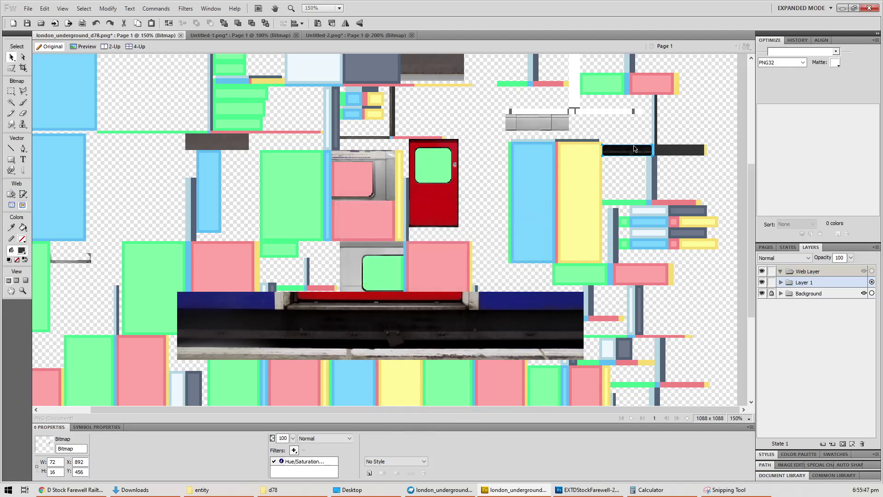
# Step: Flatten the beam bitmap so that its Hue/Saturation filter is baked in
pyautogui.keyDown('ctrl'); pyautogui.scroll(6, 635, 154); pyautogui.keyUp('ctrl')
pyautogui.keyDown('ctrl'); pyautogui.scroll(-2, 625, 161); pyautogui.keyUp('ctrl')
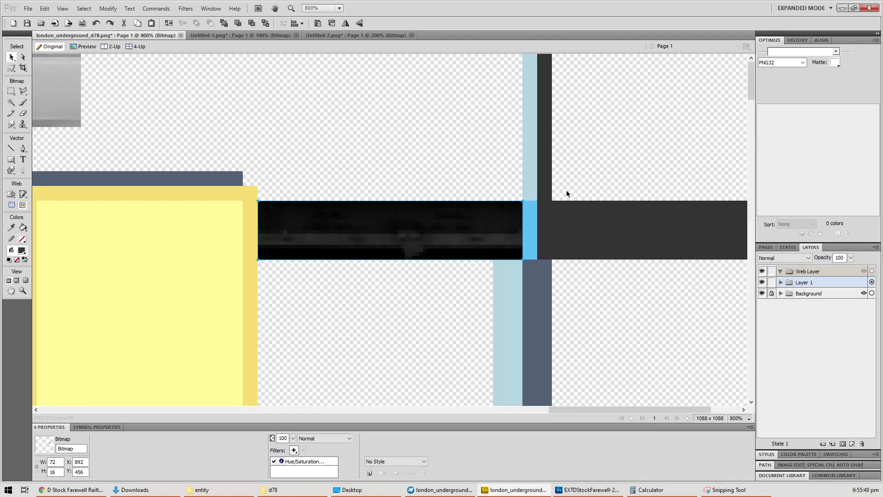
pyautogui.keyDown('ctrl'); pyautogui.scroll(-1, 566, 192); pyautogui.keyUp('ctrl')
pyautogui.hotkey('ctrl', '-')
pyautogui.hotkey('ctrl', '-')
pyautogui.rightClick(579, 232)
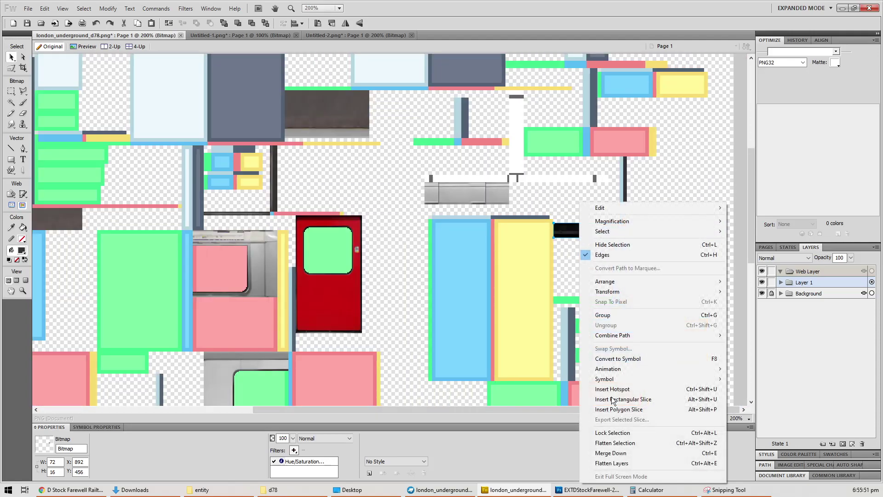
pyautogui.click(613, 435)
pyautogui.hotkey('ctrl', '-')
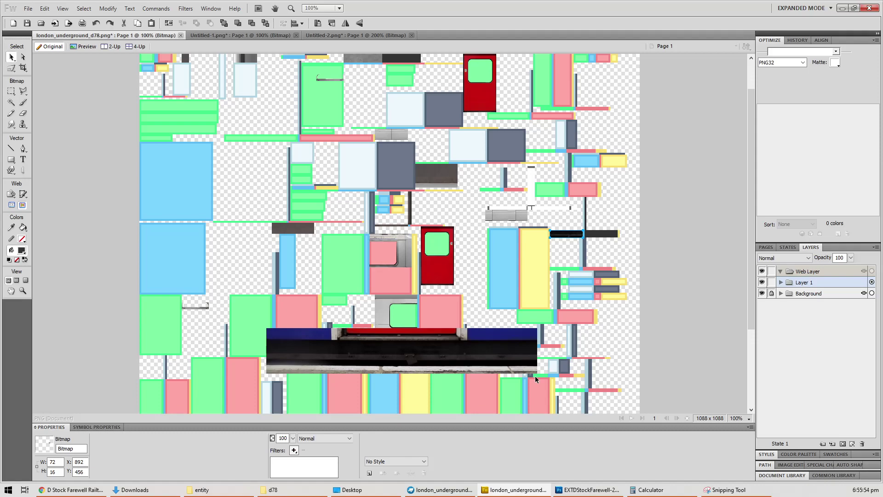
# Step: Move the large underframe snip off the blue-skirted window panel bitmap and select that 92 × 136 panel bitmap
pyautogui.moveTo(365, 355); pyautogui.dragTo(443, 231)
pyautogui.click(385, 352)
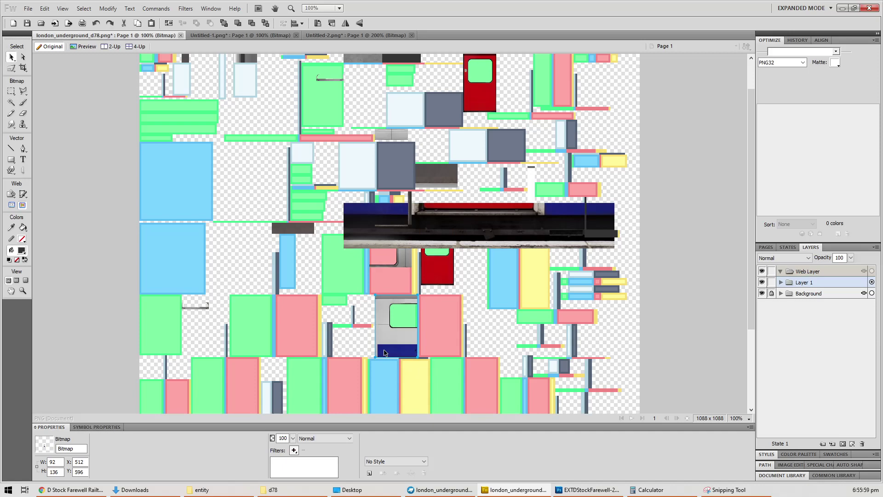
pyautogui.keyDown('ctrl'); pyautogui.scroll(5, 384, 352); pyautogui.keyUp('ctrl')
pyautogui.scroll(-3, 385, 353)
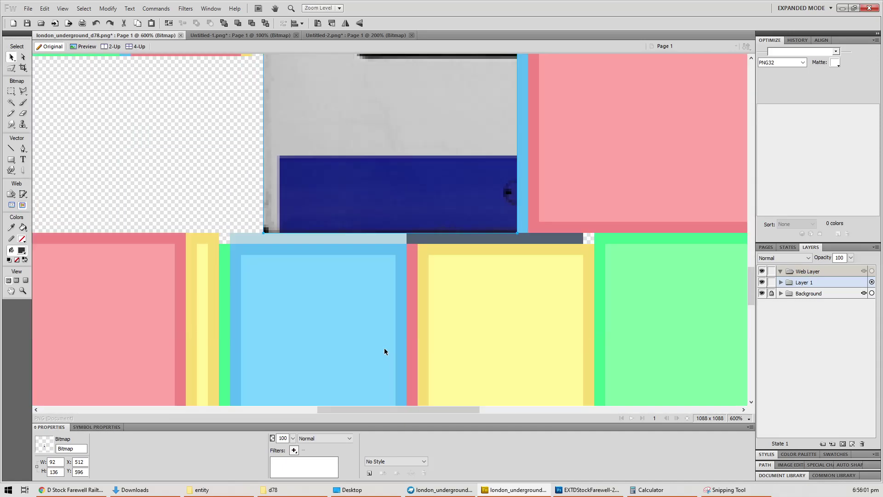
# Step: Compare the lower edge of the window panel bitmap with the matching window_2 part of the model in Blockbench
pyautogui.scroll(2, 385, 350)
pyautogui.keyDown('ctrl'); pyautogui.scroll(1, 384, 346); pyautogui.keyUp('ctrl')
pyautogui.keyDown('ctrl'); pyautogui.scroll(-1, 385, 346); pyautogui.keyUp('ctrl')
pyautogui.scroll(-2, 384, 346)
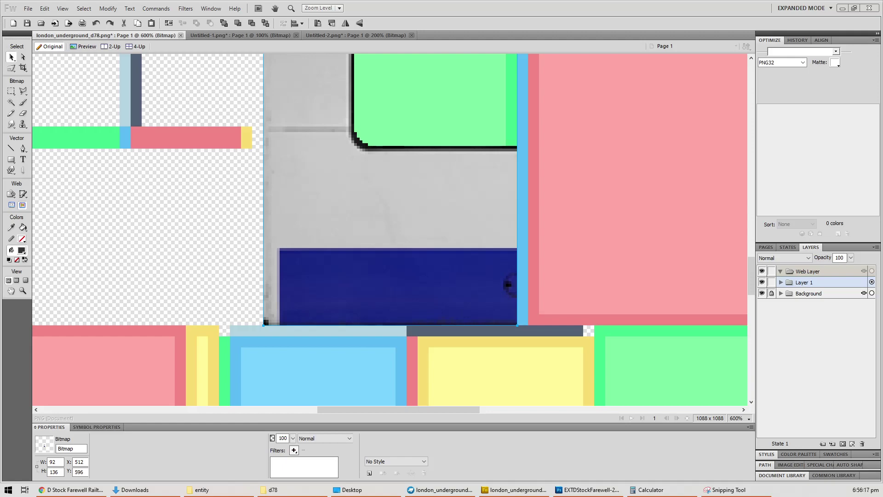
pyautogui.click(318, 287)
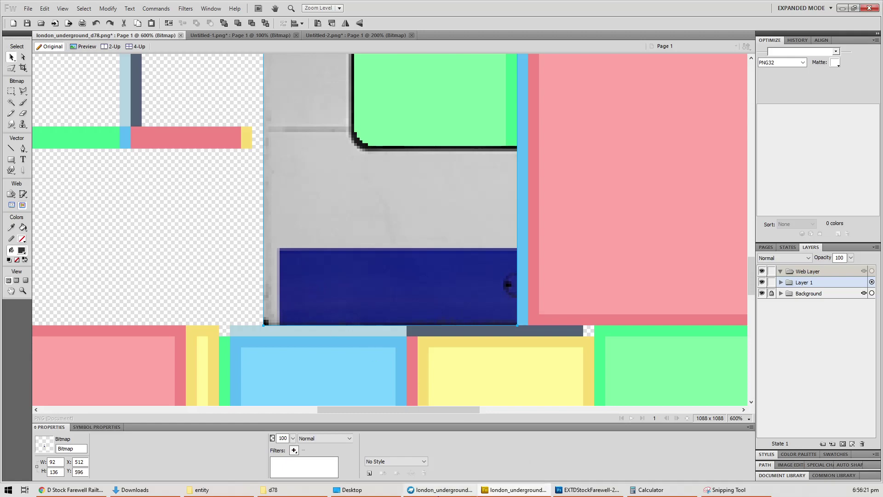
pyautogui.click(440, 489)
pyautogui.moveTo(477, 358); pyautogui.dragTo(444, 348)
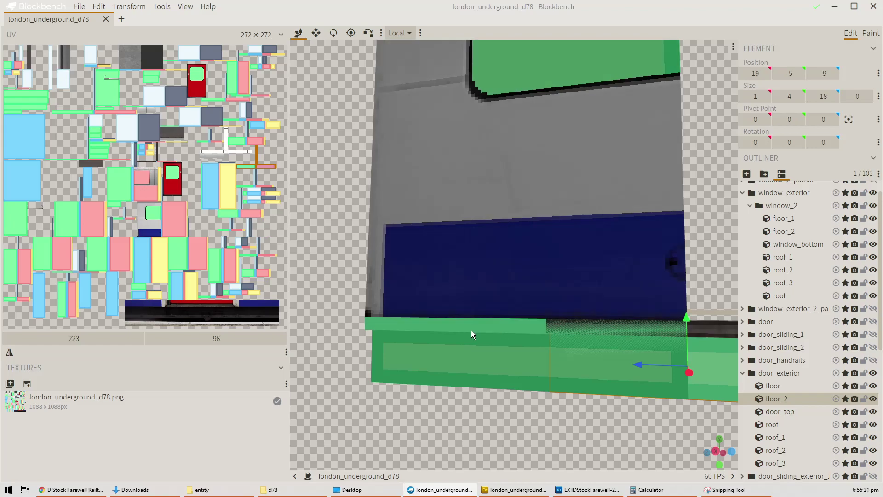
pyautogui.hotkey('alt', 'Tab')
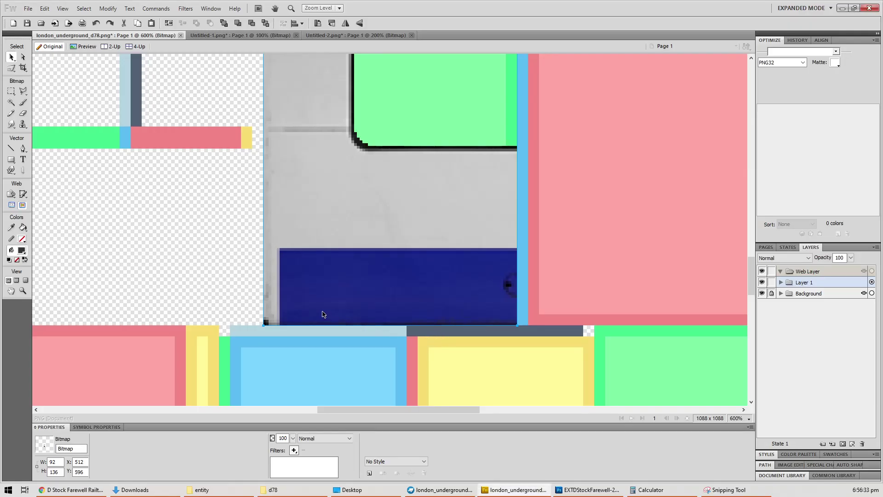
# Step: In Fireworks, cut the lowest 92 × 2 strip out of the window panel bitmap and move it below as a separate bitmap
pyautogui.press('m')
pyautogui.moveTo(250, 336); pyautogui.dragTo(585, 321)
pyautogui.hotkey('ctrl', 'x')
pyautogui.hotkey('ctrl', 'v')
pyautogui.press('v')
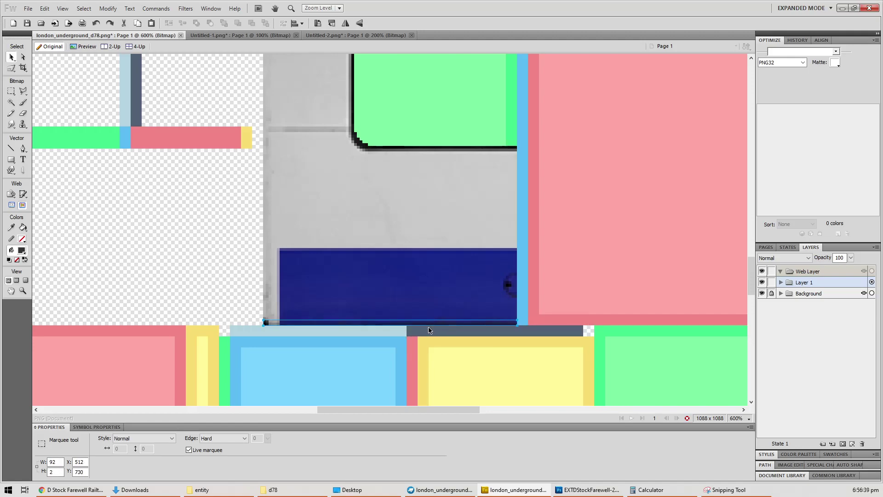
pyautogui.moveTo(429, 330); pyautogui.dragTo(492, 375)
pyautogui.click(365, 306)
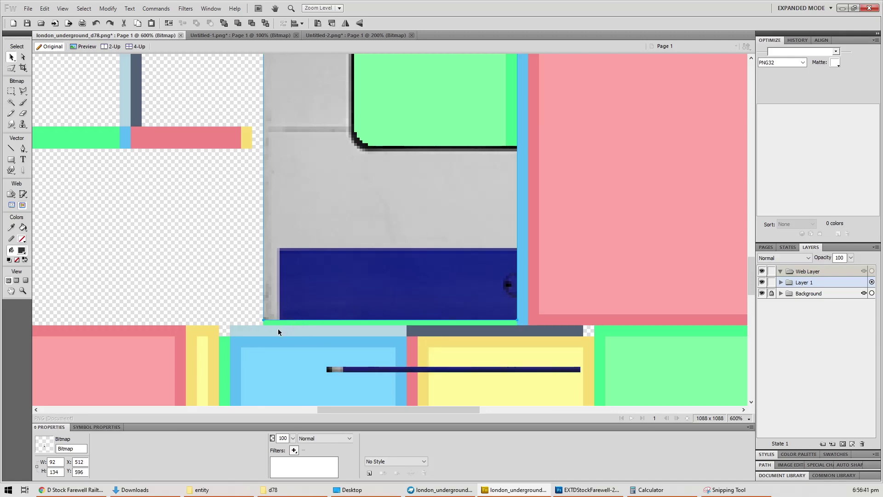
# Step: Fill the uncovered lower edge of the window panel with a strip of its blue skirt and flatten both into one 92 × 136 bitmap
pyautogui.press('m')
pyautogui.moveTo(241, 327); pyautogui.dragTo(518, 328)
pyautogui.hotkey('ctrl', 'x')
pyautogui.hotkey('ctrl', 'v')
pyautogui.keyDown('shift'); pyautogui.click(355, 279); pyautogui.keyUp('shift')
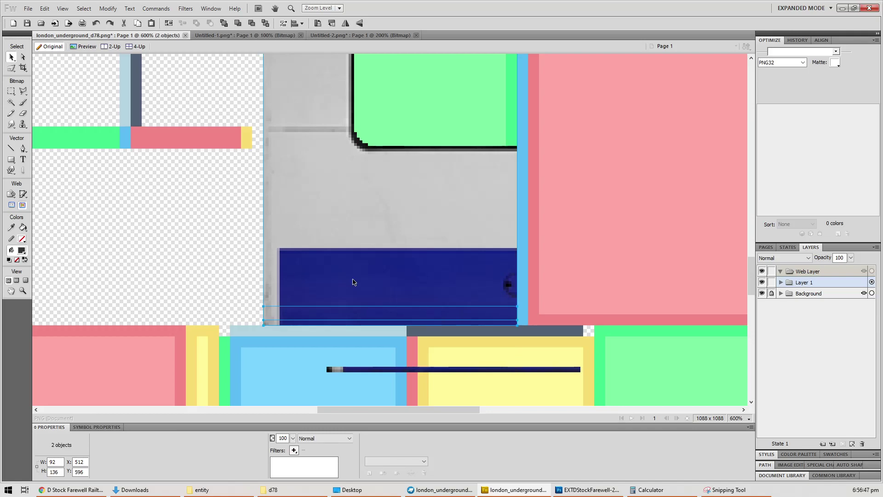
pyautogui.rightClick(355, 279)
pyautogui.click(390, 451)
# Step: Select window_2's floor_1 in Blockbench to locate its UV area on the texture, and return to the whole texture in Fireworks
pyautogui.hotkey('ctrl', '-')
pyautogui.hotkey('ctrl', '-')
pyautogui.hotkey('ctrl', '-')
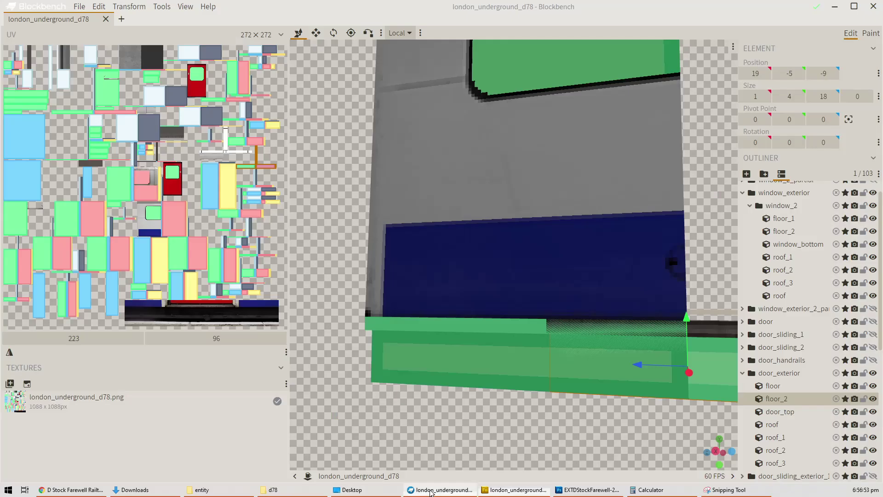
pyautogui.click(439, 489)
pyautogui.click(423, 325)
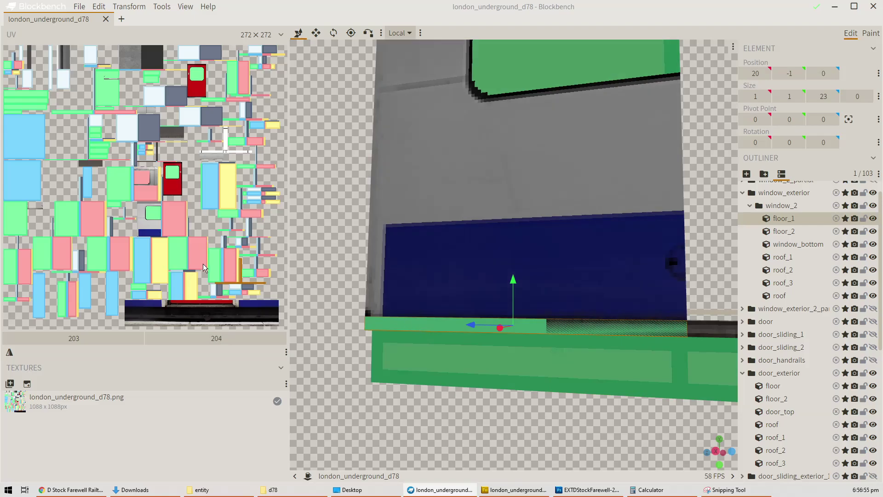
pyautogui.hotkey('alt', 'Tab')
pyautogui.hotkey('ctrl', '-')
pyautogui.hotkey('ctrl', '-')
pyautogui.hotkey('ctrl', '-')
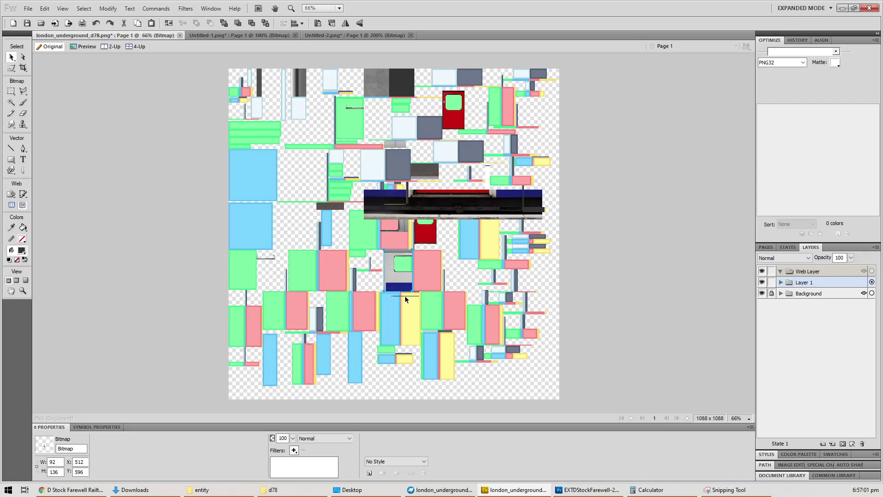
# Step: Place the cut strip on floor_1's green UV face at X 812, Y 908, stretch it to 92 × 4, and save the texture
pyautogui.moveTo(405, 297); pyautogui.dragTo(499, 348)
pyautogui.hotkey('ctrl', '=')
pyautogui.hotkey('ctrl', '=')
pyautogui.hotkey('ctrl', '=')
pyautogui.hotkey('ctrl', '=')
pyautogui.hotkey('ctrl', '=')
pyautogui.hotkey('ctrl', '=')
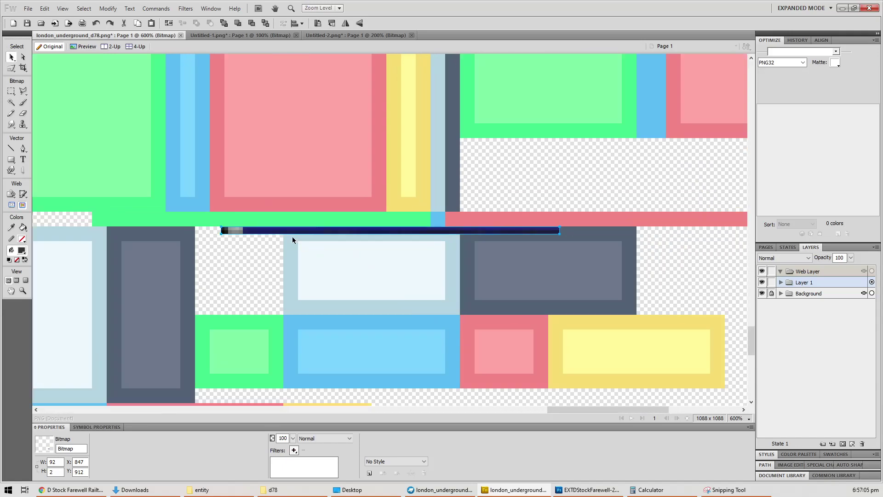
pyautogui.moveTo(292, 236); pyautogui.dragTo(182, 220)
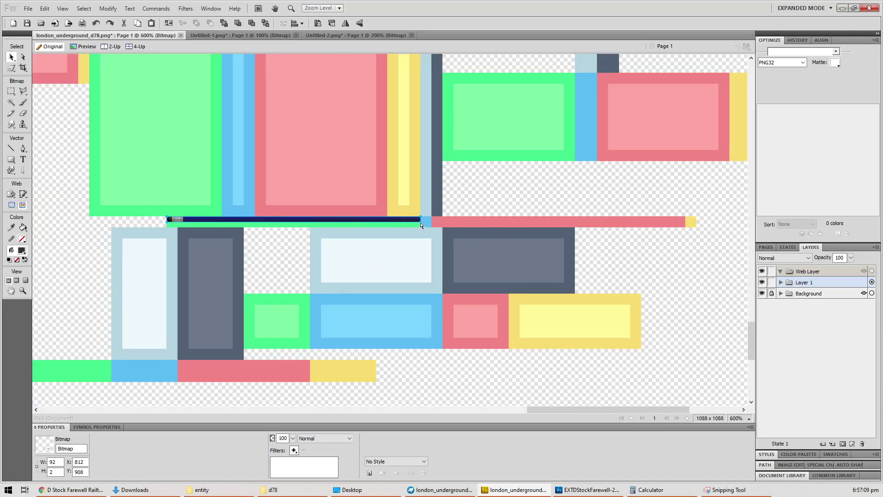
pyautogui.moveTo(421, 226); pyautogui.dragTo(420, 226)
pyautogui.hotkey('ctrl', 's')
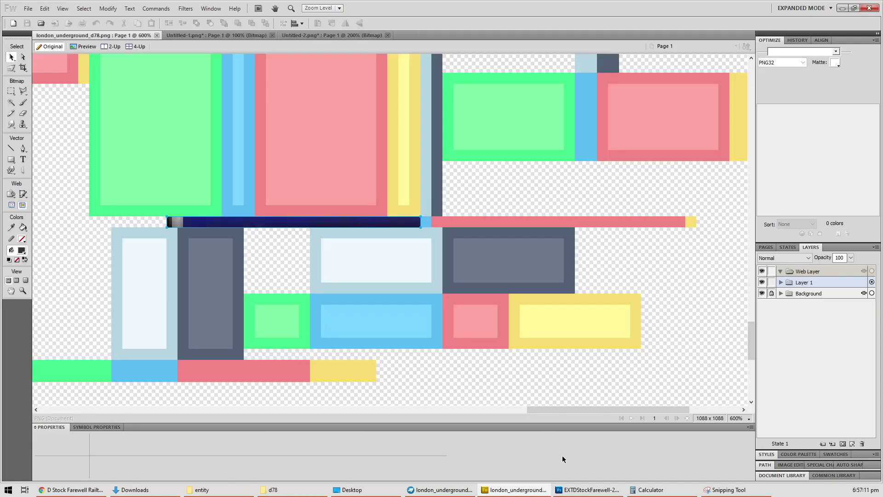
# Step: Switch to Blockbench, select window_2's floor_2, and inspect the new sill strip and underframe textures on the model
pyautogui.click(453, 492)
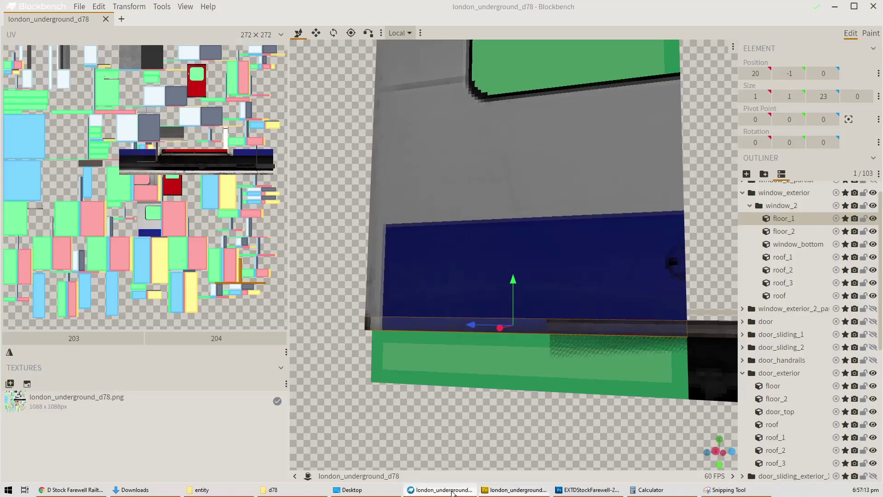
pyautogui.click(455, 345)
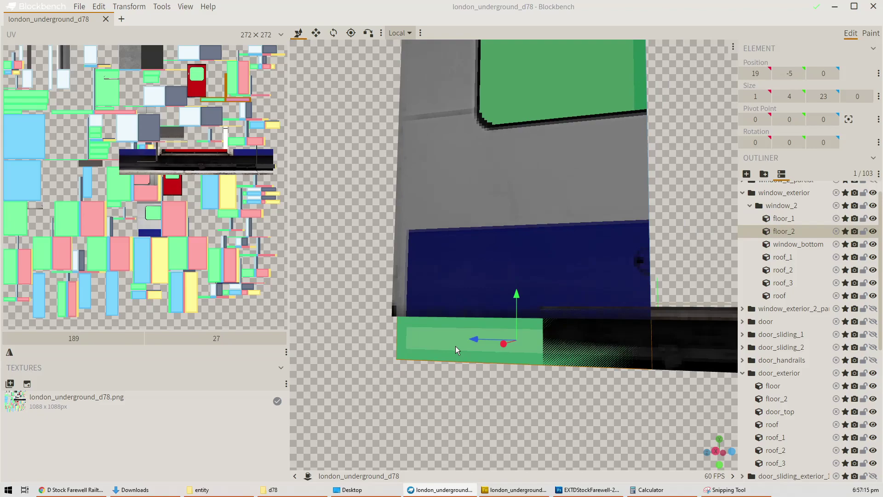
pyautogui.scroll(-3, 474, 391)
pyautogui.scroll(2, 474, 390)
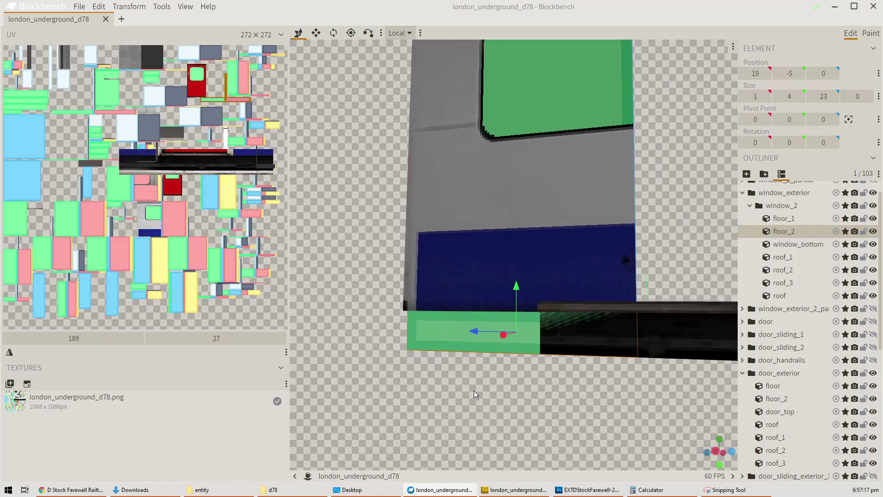
pyautogui.scroll(-2, 474, 390)
pyautogui.scroll(-1, 474, 390)
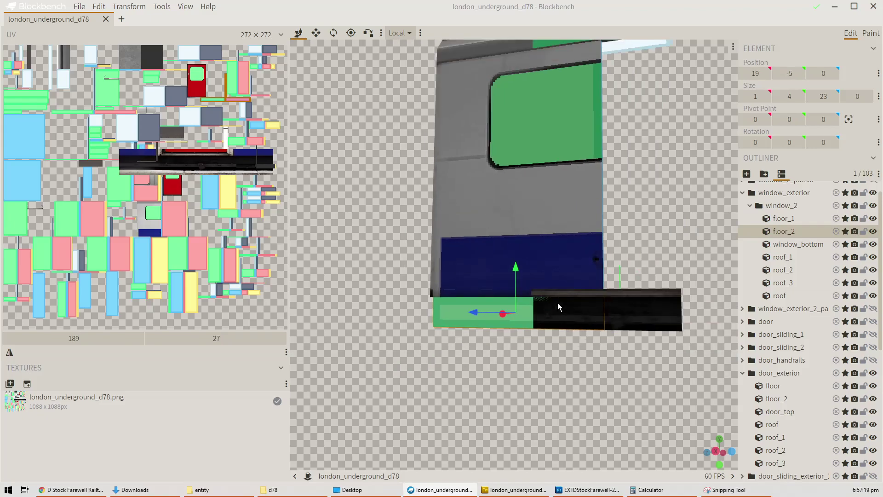
# Step: Try shifting the door sill lengthwise away from window_2's floor_2, inspect the overlap, and undo the shift
pyautogui.click(657, 291)
pyautogui.moveTo(567, 292); pyautogui.dragTo(344, 292)
pyautogui.click(460, 311)
pyautogui.moveTo(444, 340); pyautogui.dragTo(532, 293)
pyautogui.scroll(8, 534, 333)
pyautogui.scroll(-10, 412, 267)
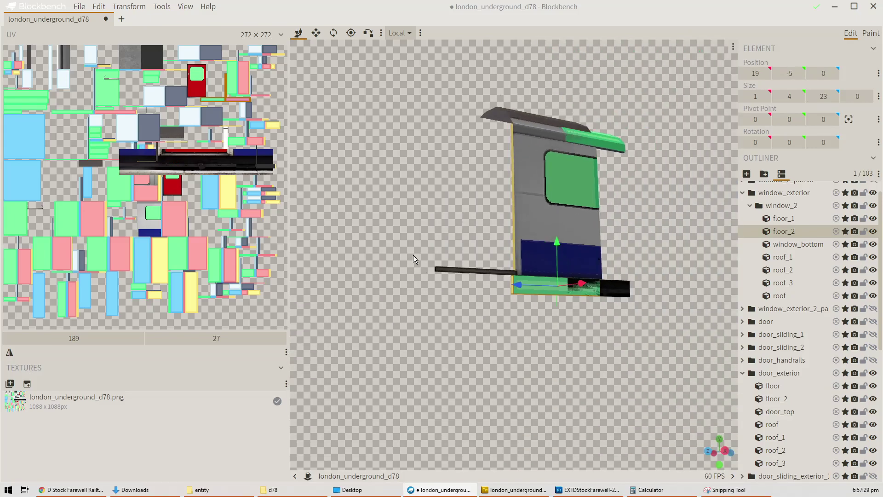
pyautogui.hotkey('ctrl', 'z')
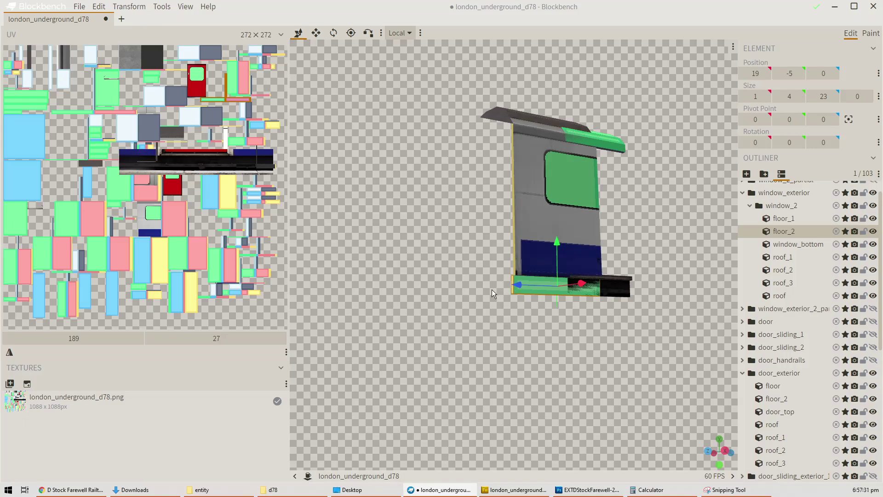
# Step: Save the model and, in Fireworks, move the 589 × 99 underframe snip down to X 352, Y 656
pyautogui.hotkey('ctrl', 's')
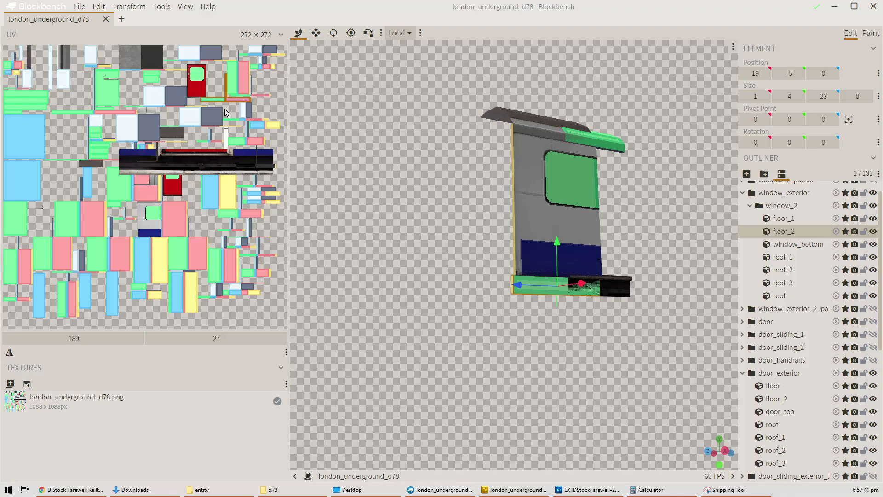
pyautogui.hotkey('alt', 'Tab')
pyautogui.scroll(3, 519, 273)
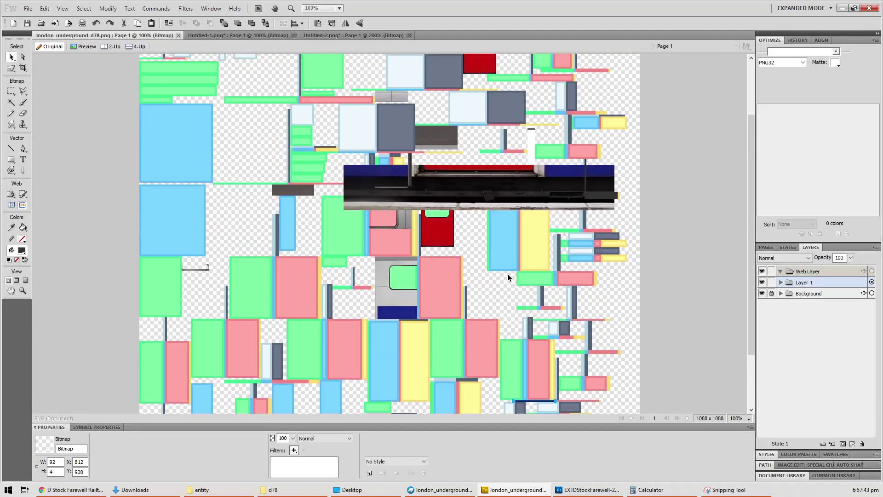
pyautogui.click(502, 174)
pyautogui.moveTo(483, 193); pyautogui.dragTo(441, 304)
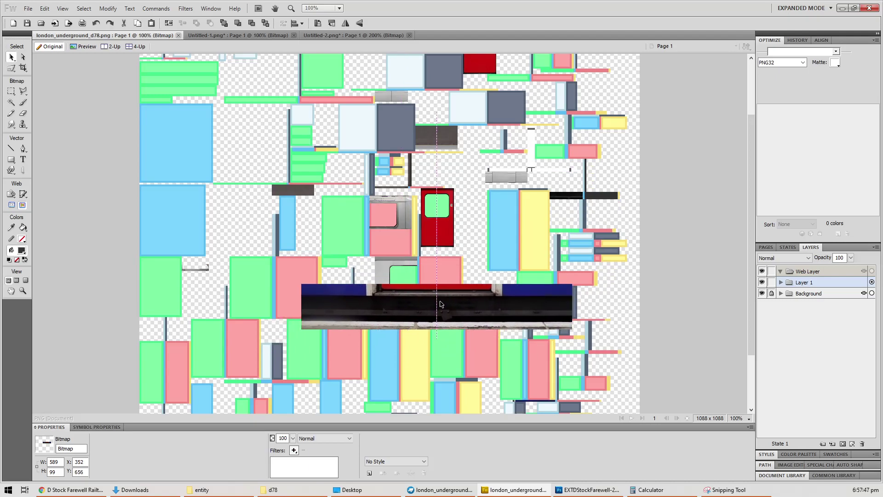
# Step: Cut a 258 × 51 piece of dark underframe from the snip at X 683, Y 686 and delete the original snip
pyautogui.keyDown('ctrl'); pyautogui.scroll(3, 432, 347); pyautogui.keyUp('ctrl')
pyautogui.keyDown('ctrl'); pyautogui.scroll(-1, 433, 347); pyautogui.keyUp('ctrl')
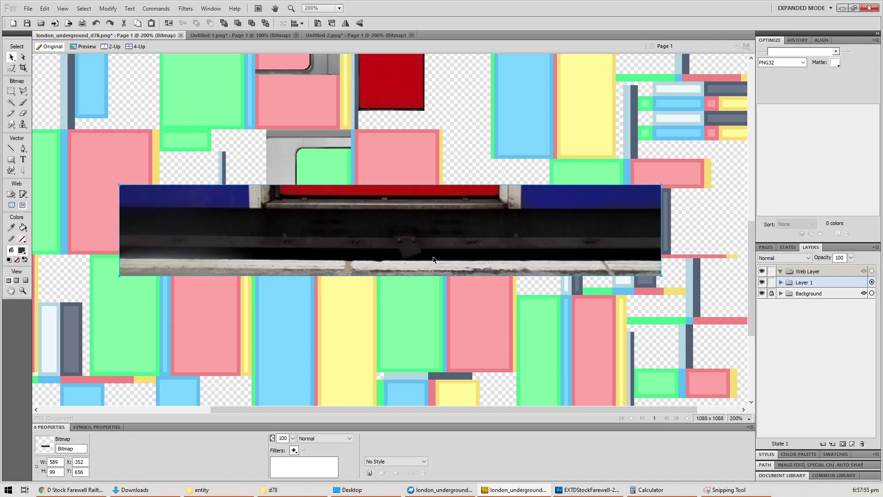
pyautogui.press('m')
pyautogui.moveTo(424, 259); pyautogui.dragTo(661, 212)
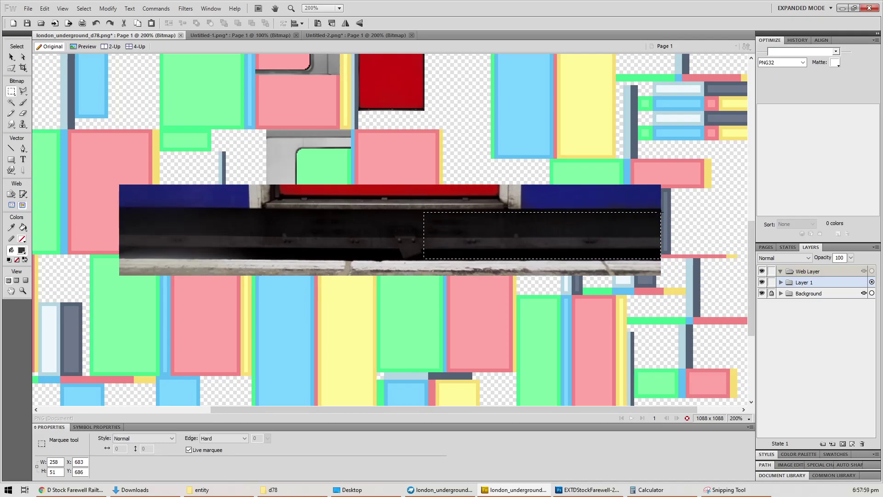
pyautogui.hotkey('ctrl', 'c')
pyautogui.hotkey('ctrl', 'v')
pyautogui.press('v')
pyautogui.click(545, 267)
pyautogui.press('Delete')
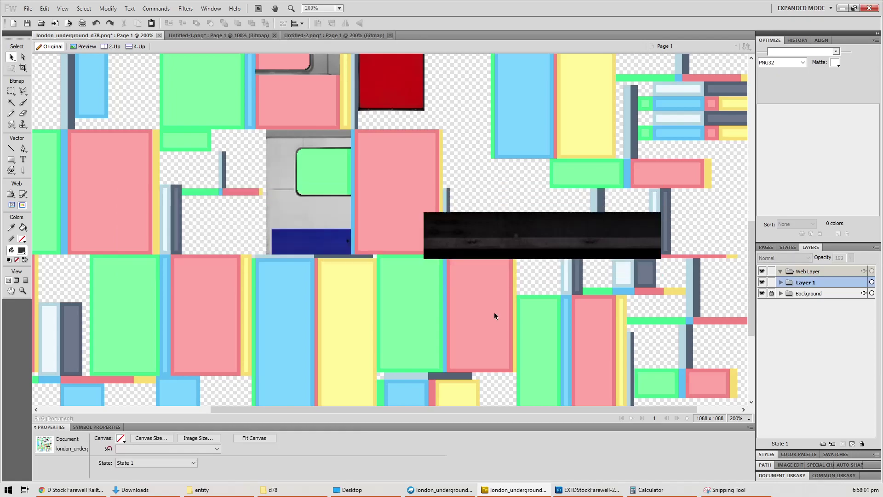
# Step: Move the dark underframe piece up to X 776, Y 200, save the texture, and check floor_2's UV location in Blockbench
pyautogui.keyDown('ctrl'); pyautogui.scroll(-4, 493, 314); pyautogui.keyUp('ctrl')
pyautogui.keyDown('ctrl'); pyautogui.scroll(2, 478, 311); pyautogui.keyUp('ctrl')
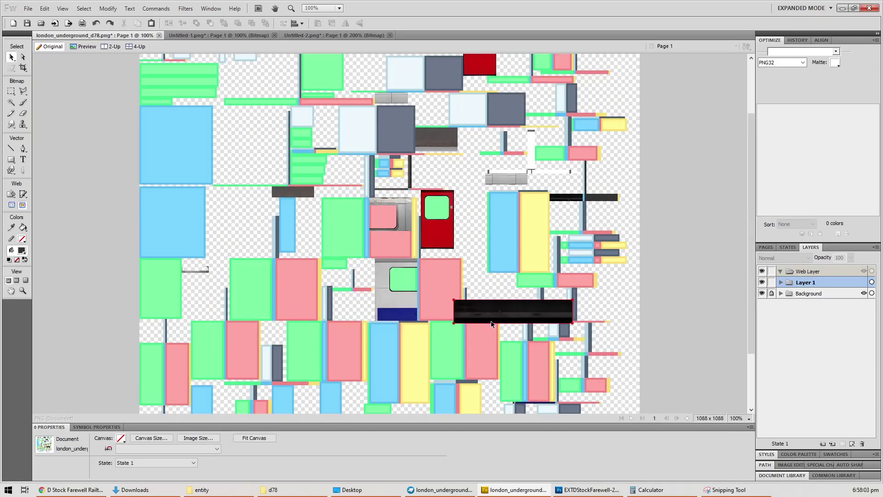
pyautogui.scroll(1, 493, 331)
pyautogui.moveTo(484, 334); pyautogui.dragTo(525, 156)
pyautogui.scroll(3, 560, 151)
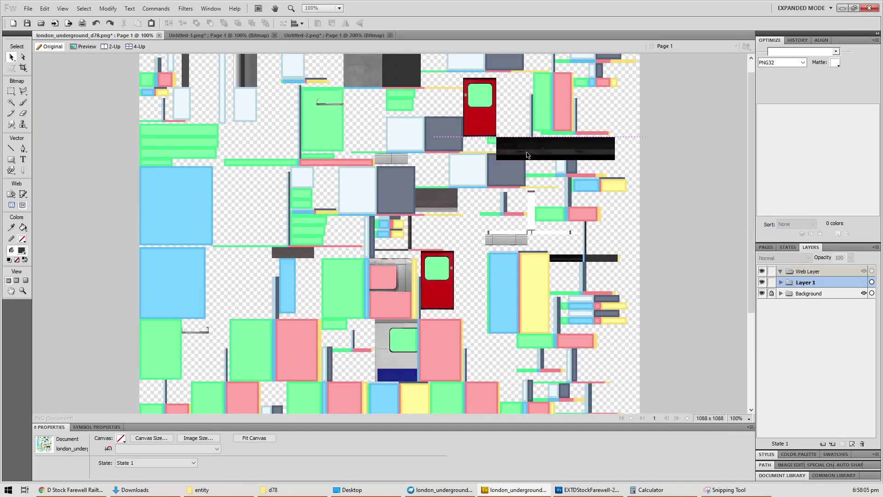
pyautogui.hotkey('ctrl', 's')
pyautogui.hotkey('alt', 'Tab')
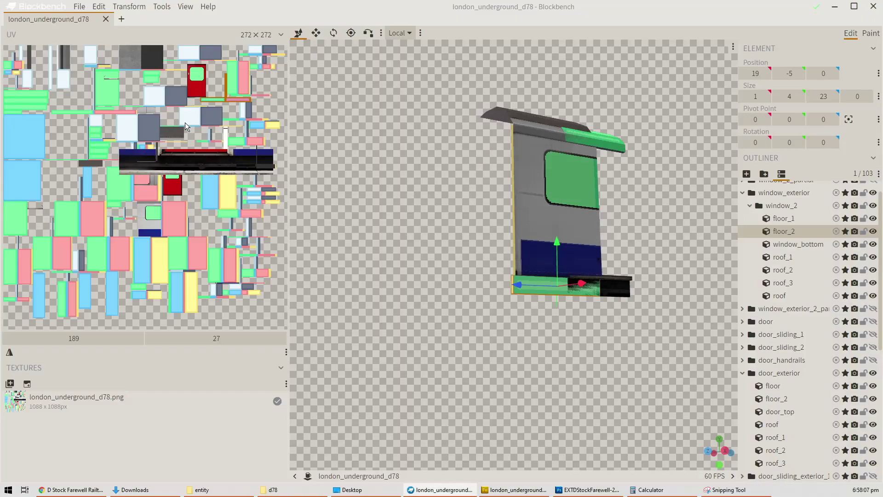
pyautogui.hotkey('alt', 'Tab')
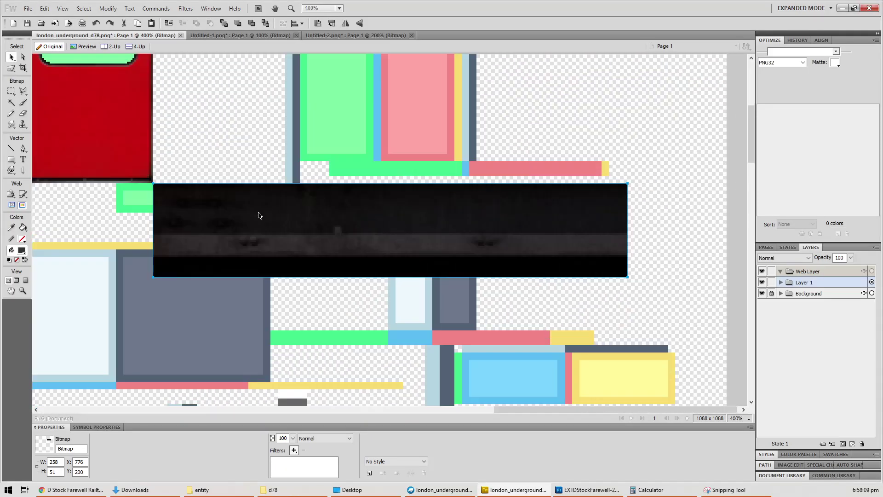
# Step: Measure floor_2's green UV face, resize the underframe piece to 92 × 16, and place it there at X 756, Y 200
pyautogui.moveTo(260, 215); pyautogui.dragTo(271, 257)
pyautogui.press('m')
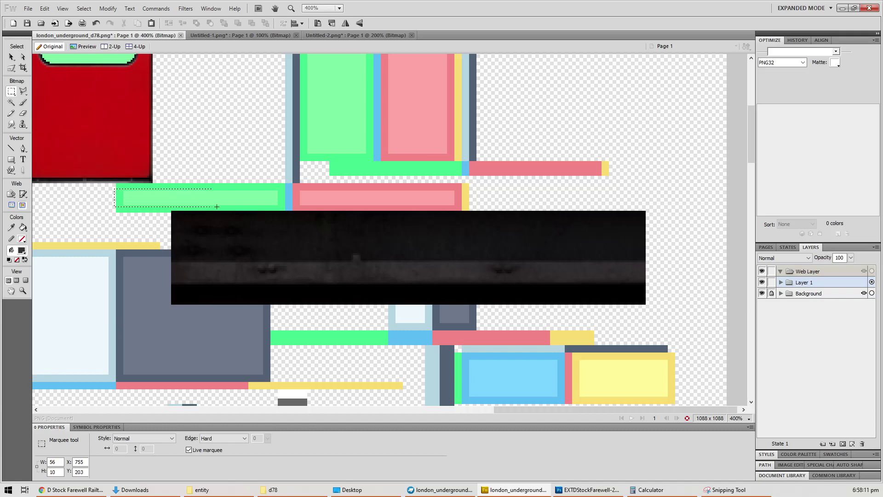
pyautogui.moveTo(217, 207); pyautogui.dragTo(286, 207)
pyautogui.press('v')
pyautogui.click(286, 275)
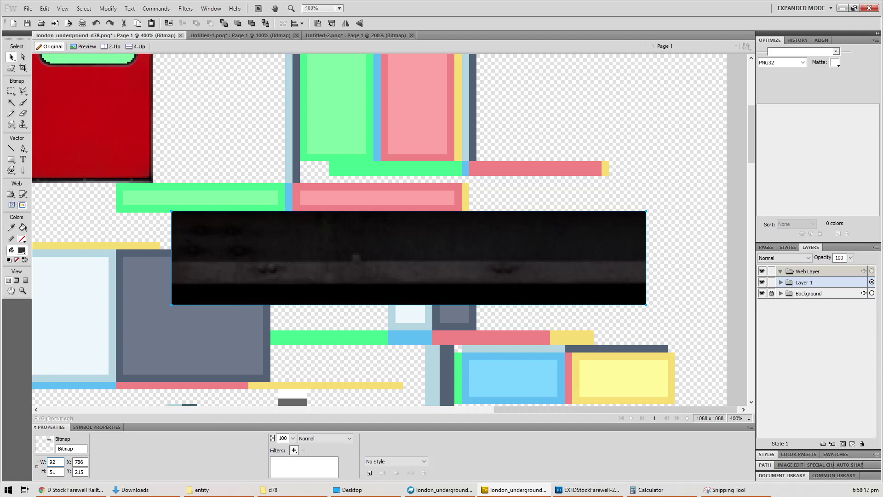
pyautogui.press('Tab')
pyautogui.write('16')
pyautogui.press('Tab')
pyautogui.moveTo(200, 239); pyautogui.dragTo(147, 211)
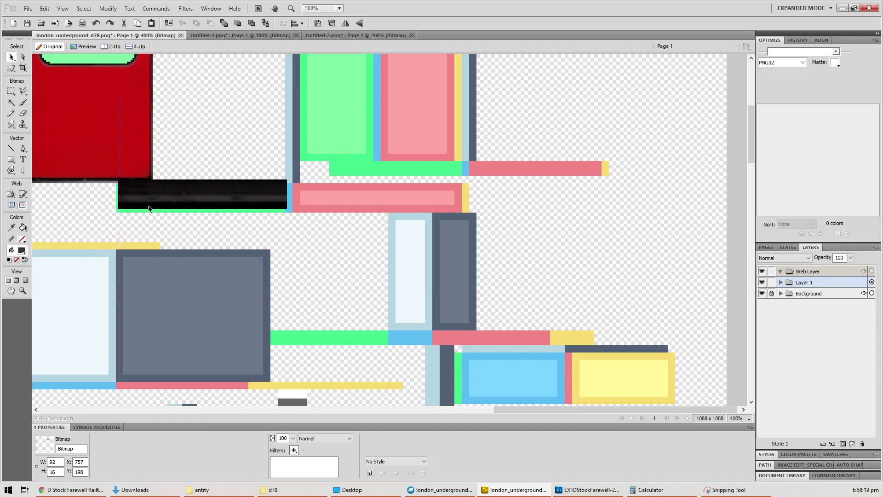
pyautogui.keyDown('ctrl'); pyautogui.scroll(-3, 333, 280); pyautogui.keyUp('ctrl')
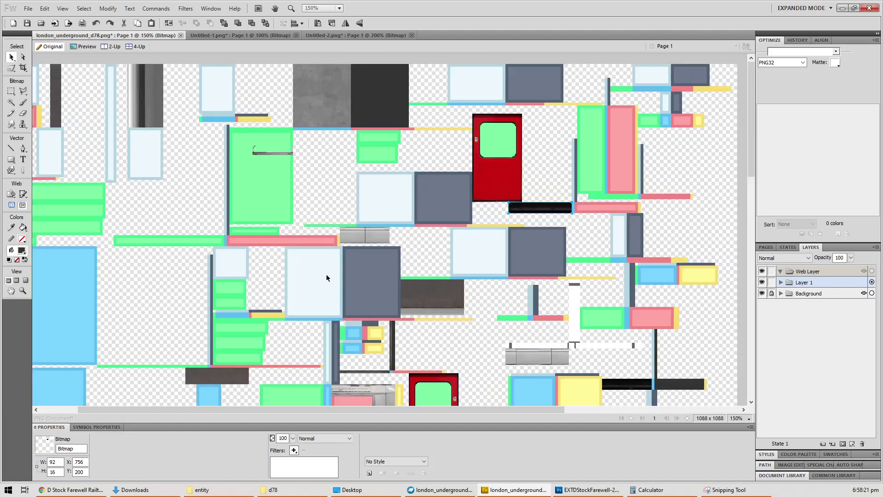
# Step: Cover floor_2's other faces with dark grey rectangles, 92 × 16 at X 852, Y 200 and 4 × 92 at X 852, Y 108, and save
pyautogui.keyDown('ctrl'); pyautogui.scroll(5, 327, 275); pyautogui.keyUp('ctrl')
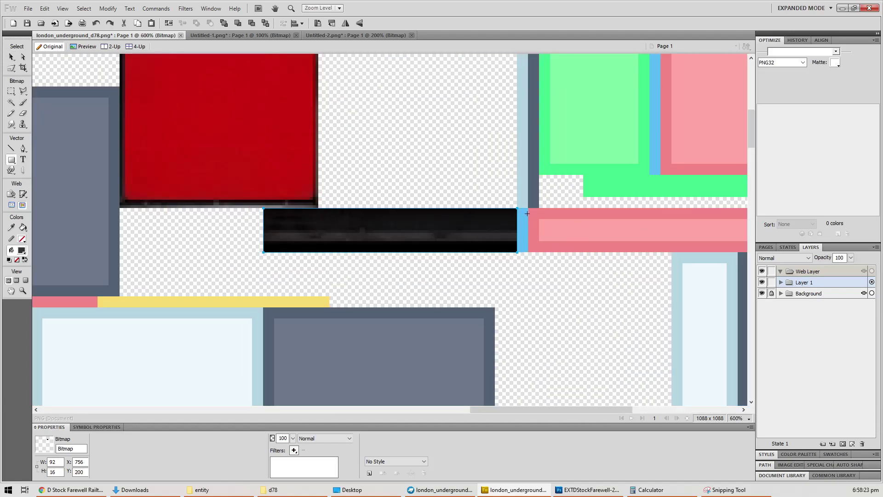
pyautogui.moveTo(527, 209)
pyautogui.mouseDown()
pyautogui.moveTo(572, 231)
pyautogui.moveTo(808, 273)
pyautogui.moveTo(353, 262)
pyautogui.moveTo(309, 251)
pyautogui.mouseUp()
pyautogui.scroll(3, 44, 296)
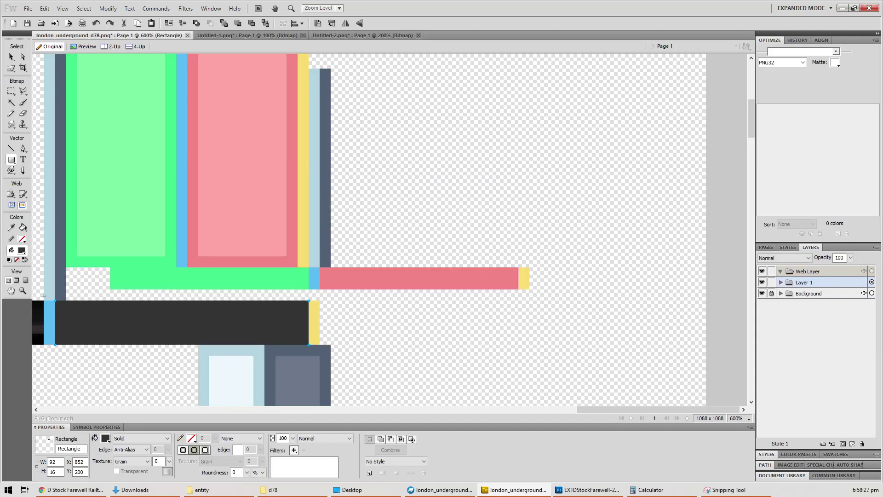
pyautogui.moveTo(54, 299)
pyautogui.mouseDown()
pyautogui.moveTo(69, 74)
pyautogui.moveTo(72, 231)
pyautogui.moveTo(66, 228)
pyautogui.mouseUp()
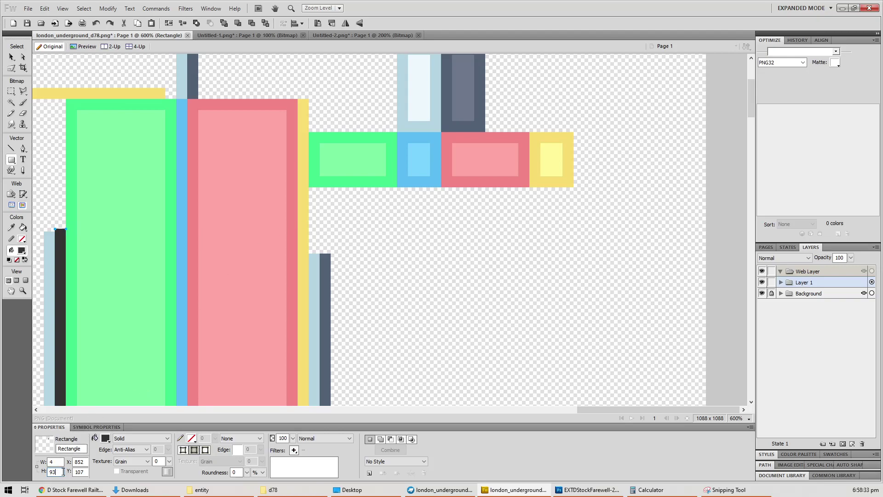
pyautogui.press('Down')
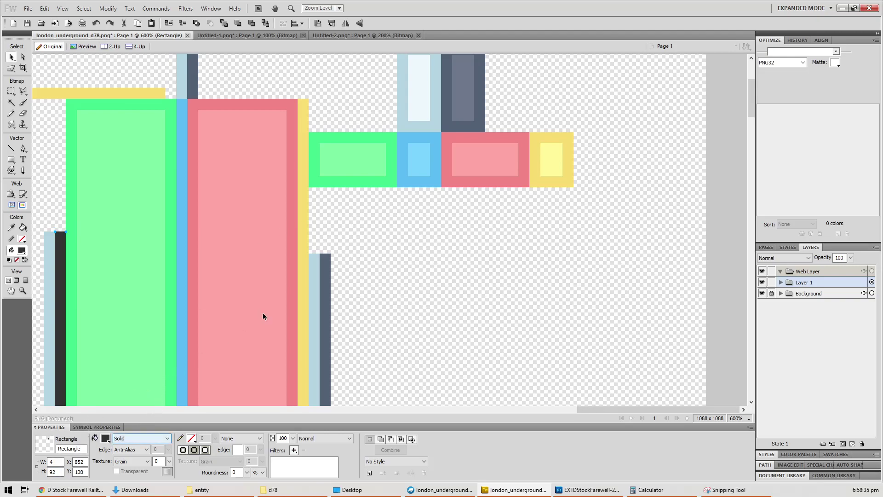
pyautogui.hotkey('ctrl', 's')
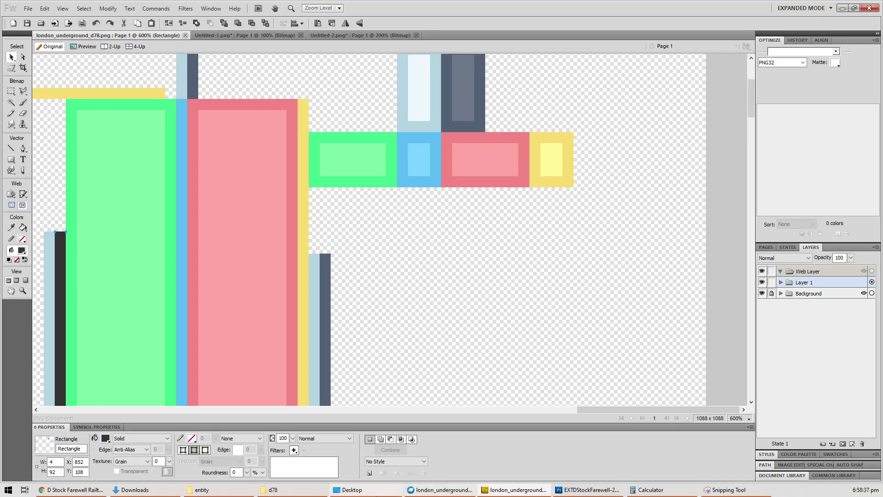
# Step: Switch to Blockbench, select window_bottom, and inspect the underframe texture from the outside and inside of the wall
pyautogui.click(435, 490)
pyautogui.scroll(4, 586, 344)
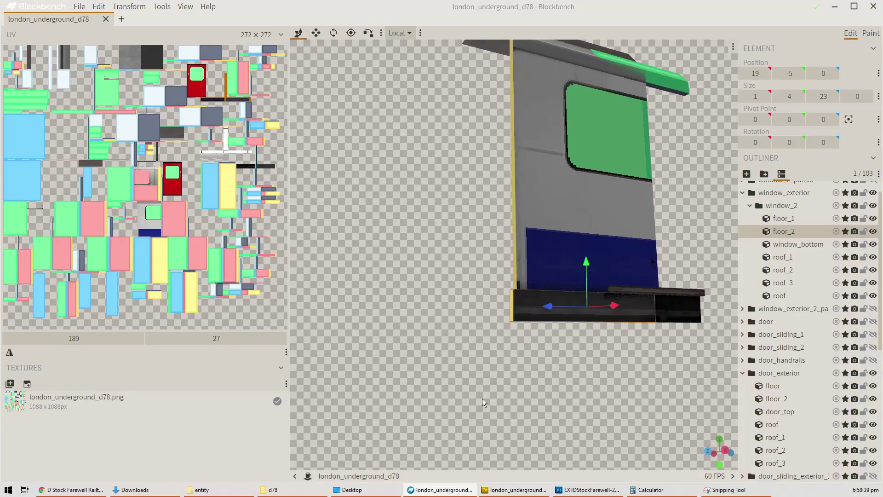
pyautogui.scroll(6, 441, 398)
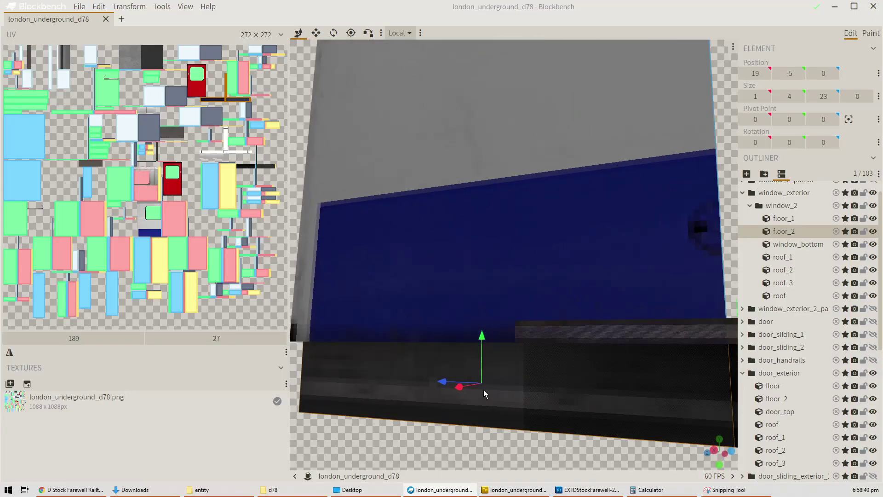
pyautogui.click(516, 230)
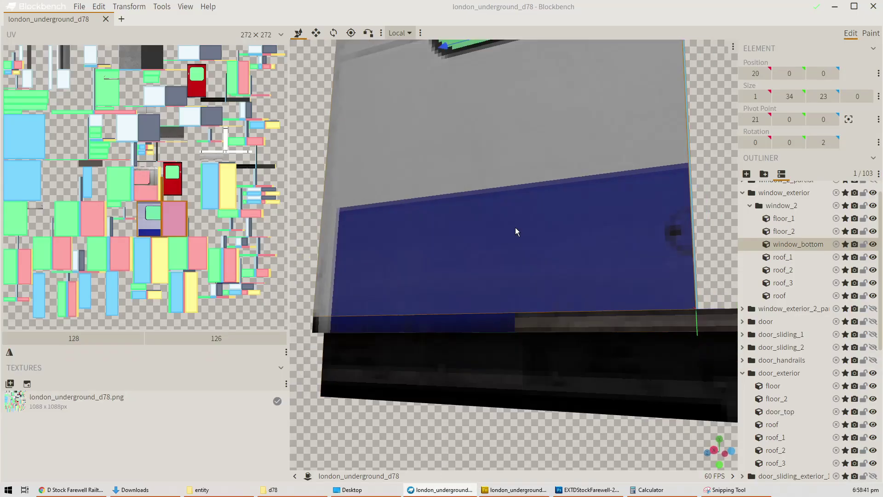
pyautogui.scroll(-5, 516, 227)
pyautogui.moveTo(527, 423); pyautogui.dragTo(587, 407)
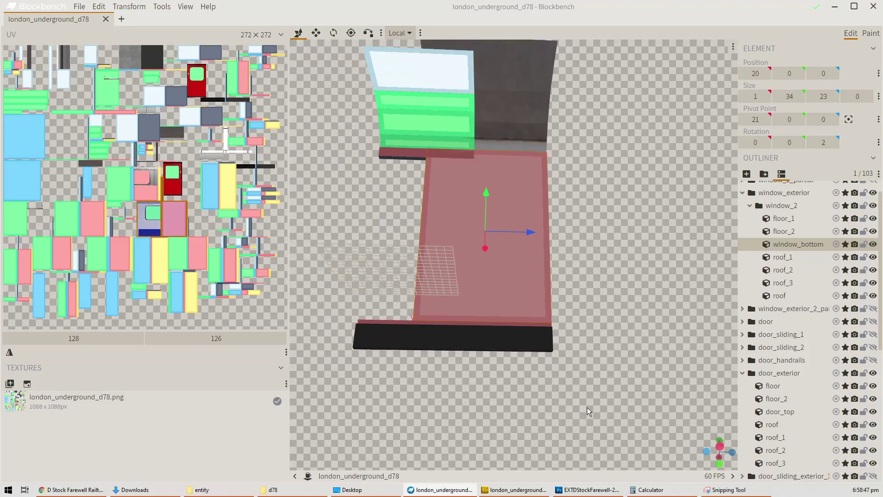
# Step: In Fireworks, desaturate the 92 × 16 underframe strip with a Hue/Saturation filter at saturation -100, flatten it, and save the texture
pyautogui.hotkey('alt', 'Tab')
pyautogui.keyDown('ctrl'); pyautogui.scroll(-2, 522, 246); pyautogui.keyUp('ctrl')
pyautogui.click(472, 257)
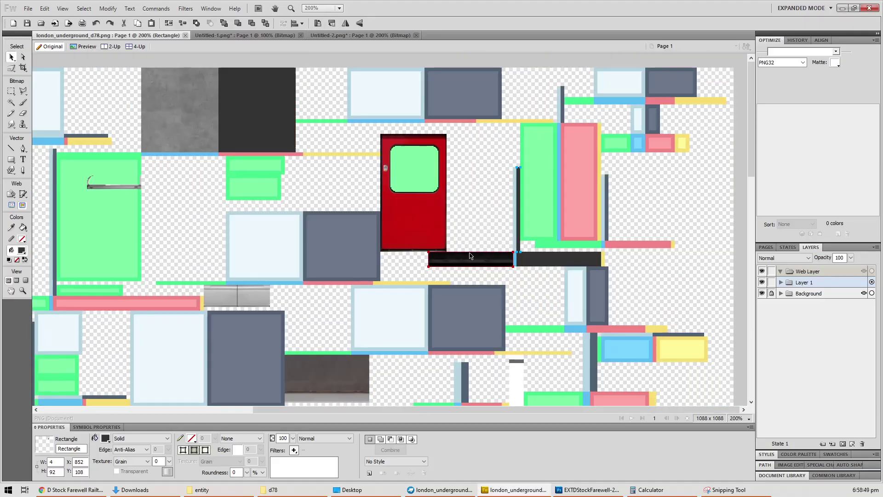
pyautogui.click(471, 256)
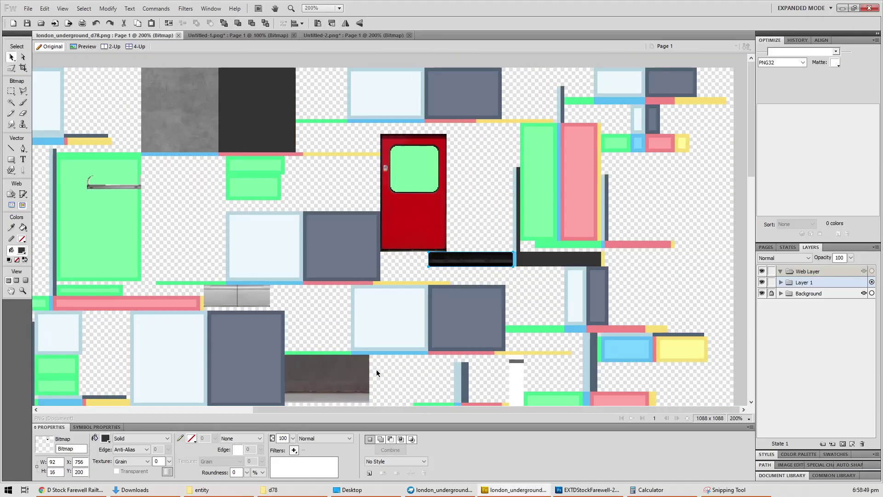
pyautogui.click(293, 450)
pyautogui.moveTo(363, 370)
pyautogui.click(460, 409)
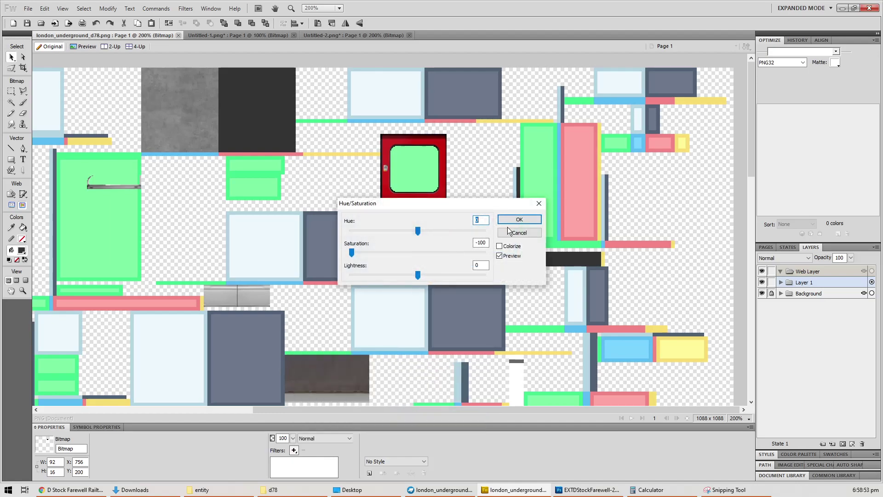
pyautogui.click(518, 220)
pyautogui.rightClick(476, 261)
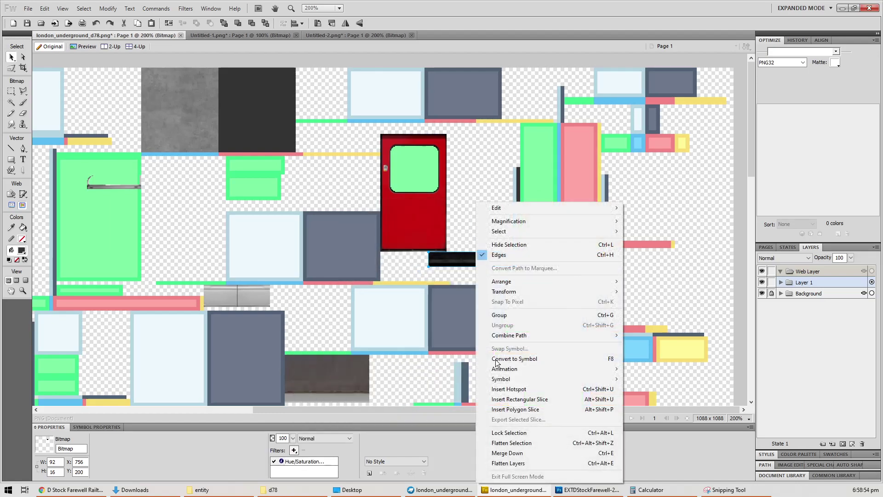
pyautogui.click(506, 443)
pyautogui.hotkey('ctrl', 's')
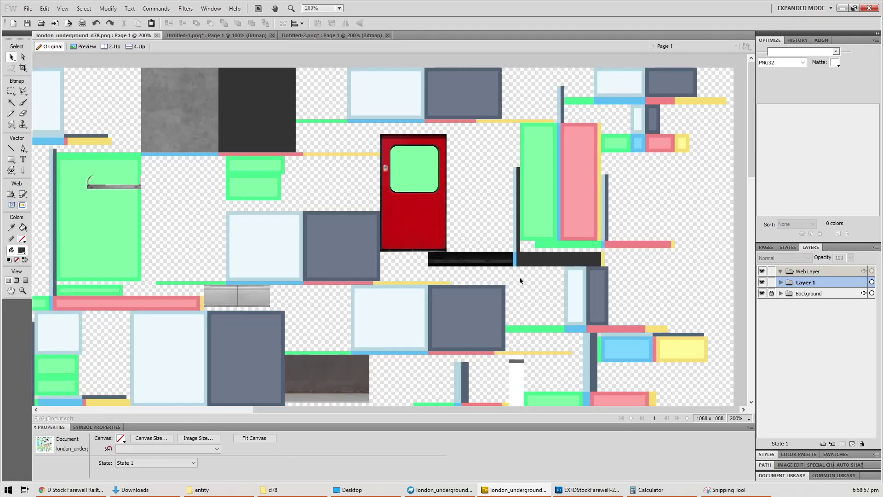
# Step: Switch to Blockbench and inspect the desaturated underframe strip and the wall's lower edge from the outside
pyautogui.hotkey('alt', 'Tab')
pyautogui.scroll(-5, 520, 278)
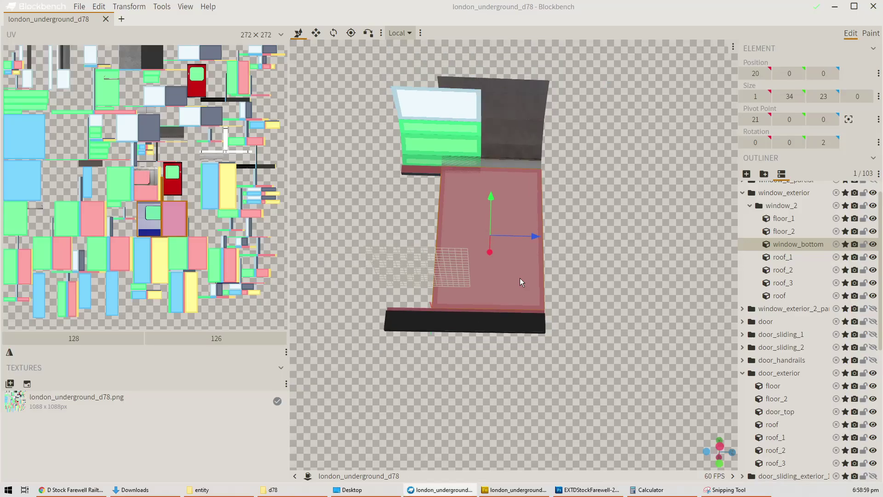
pyautogui.moveTo(575, 280); pyautogui.dragTo(456, 319)
pyautogui.scroll(5, 505, 304)
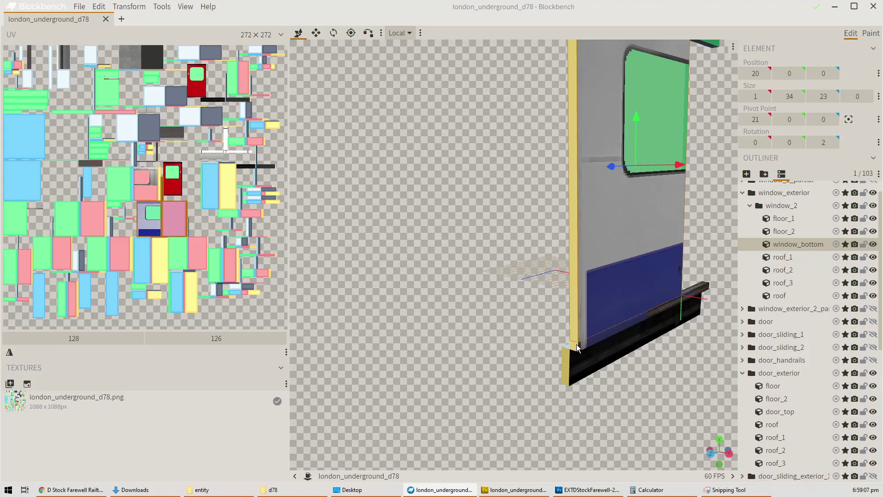
pyautogui.scroll(-3, 574, 97)
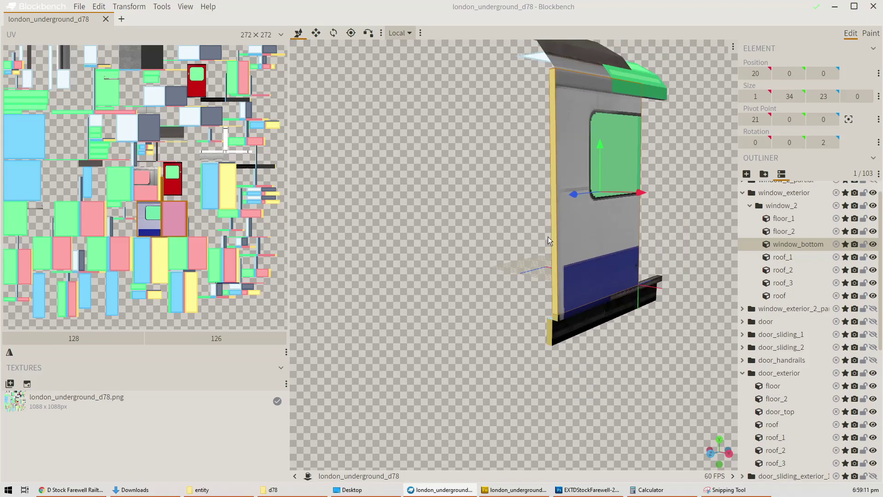
# Step: Toggle door_exterior's visibility off and on, view the wall from its other end, and select door_top
pyautogui.doubleClick(874, 374)
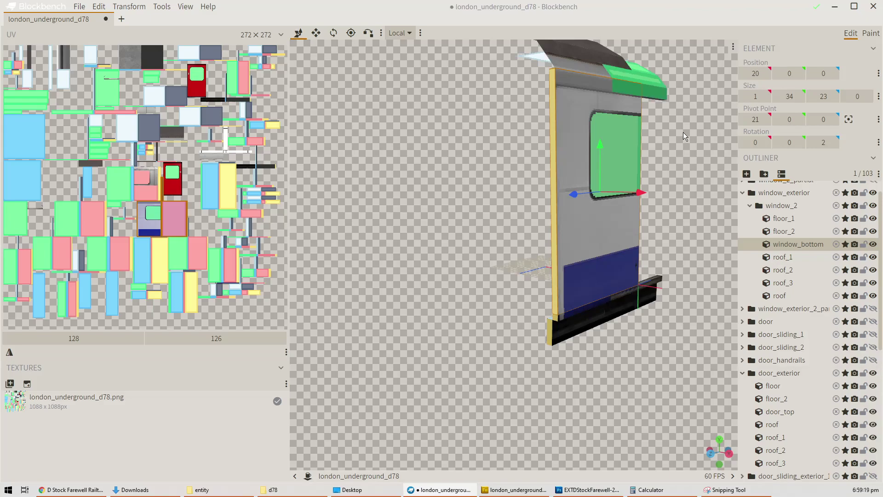
pyautogui.moveTo(683, 132); pyautogui.dragTo(546, 133)
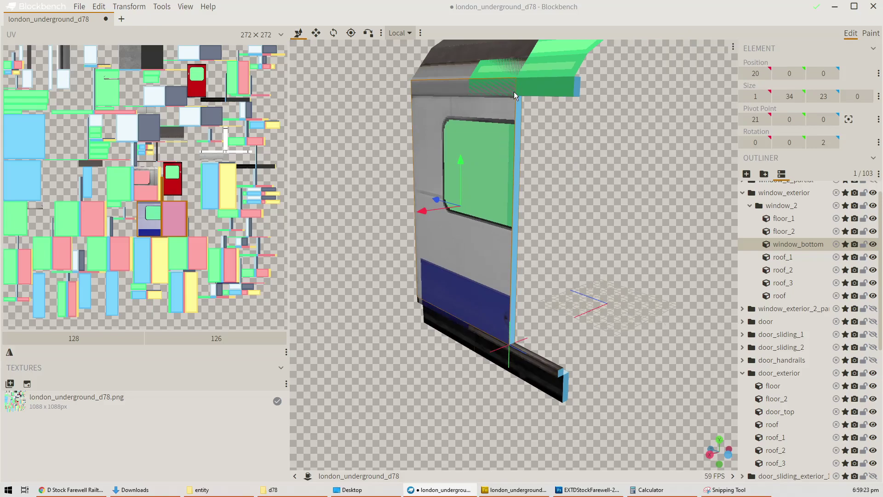
pyautogui.moveTo(515, 95); pyautogui.dragTo(487, 90)
pyautogui.click(488, 93)
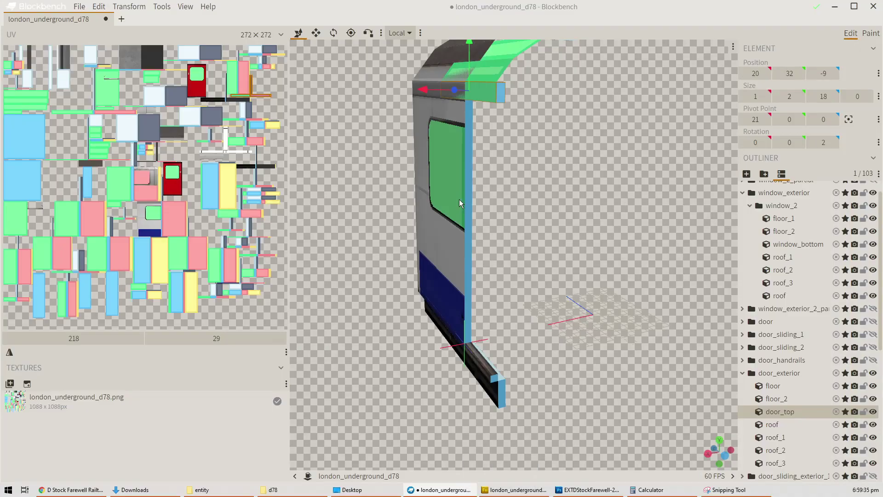
# Step: Switch to Fireworks, select the exterior window panel bitmap, and marquee a strip about 18 × 149 px around its outer edge
pyautogui.click(514, 490)
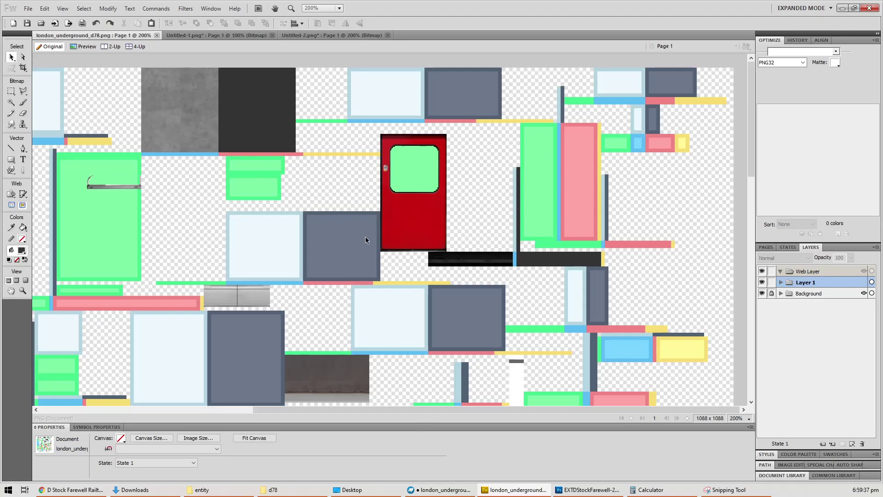
pyautogui.scroll(-15, 366, 239)
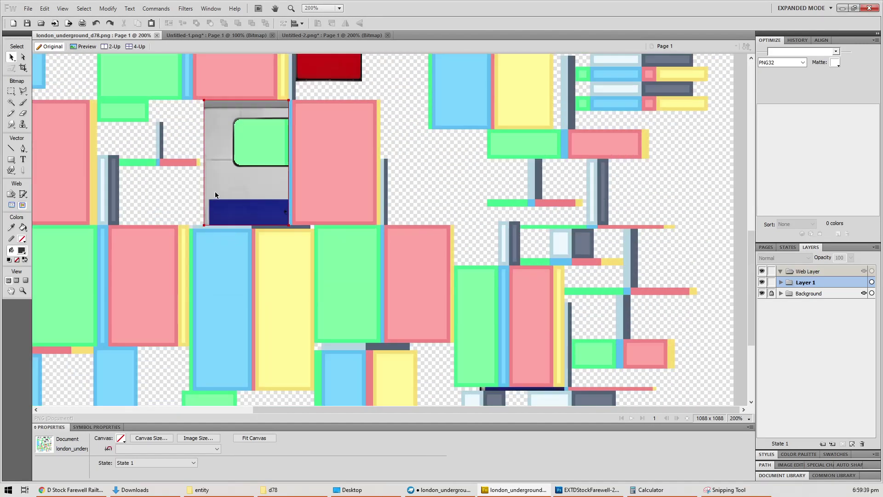
pyautogui.click(215, 195)
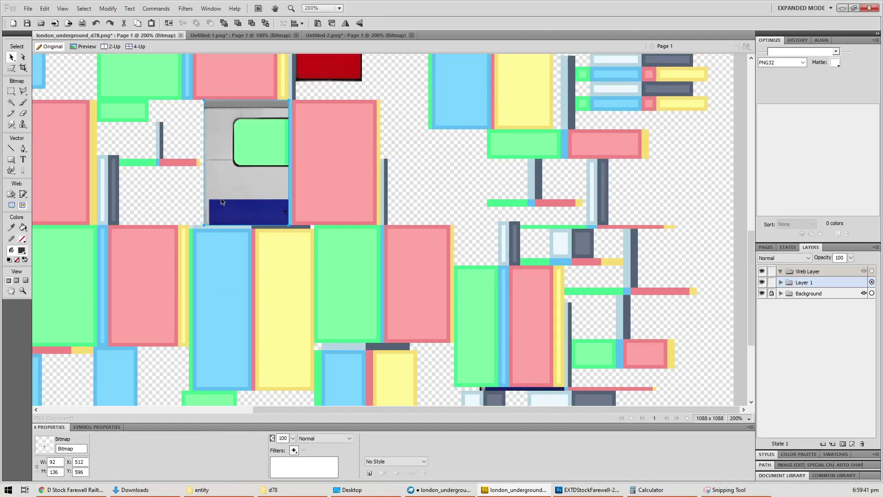
pyautogui.press('m')
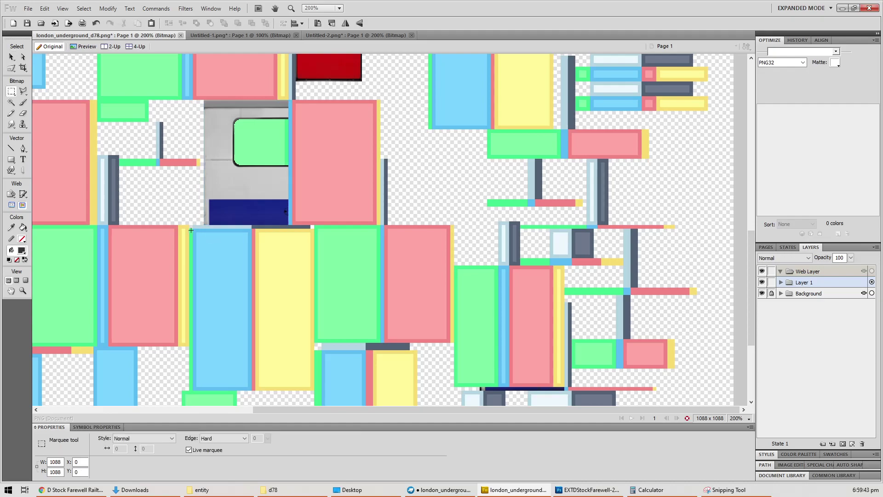
pyautogui.moveTo(222, 98); pyautogui.dragTo(208, 94)
pyautogui.keyDown('ctrl'); pyautogui.scroll(4, 299, 144); pyautogui.keyUp('ctrl')
pyautogui.keyDown('ctrl'); pyautogui.scroll(-2, 299, 144); pyautogui.keyUp('ctrl')
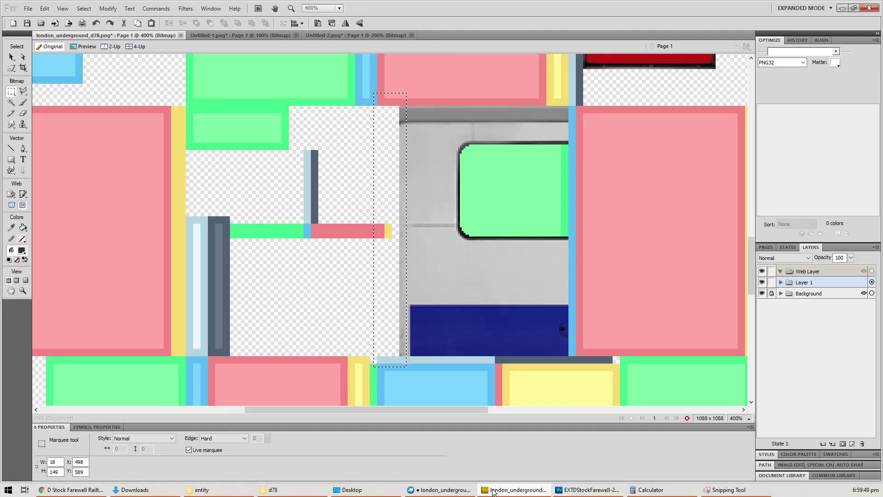
# Step: Switch to Blockbench, show the door_sliding_1 group, and inspect how it meets the edge of the exterior wall
pyautogui.click(462, 489)
pyautogui.moveTo(486, 271); pyautogui.dragTo(708, 322)
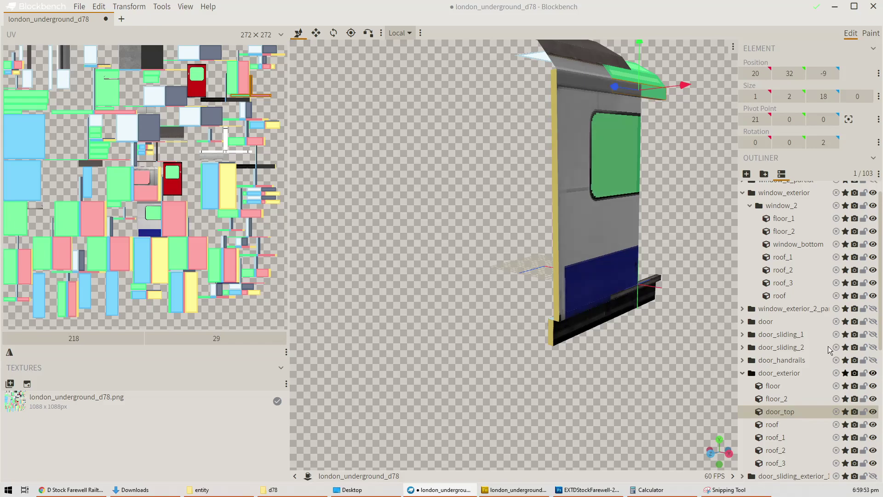
pyautogui.click(873, 334)
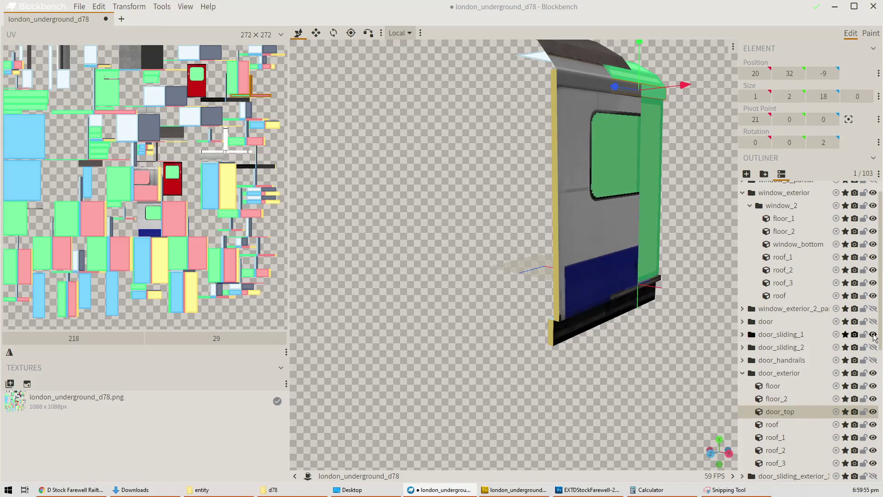
pyautogui.moveTo(558, 288); pyautogui.dragTo(468, 267)
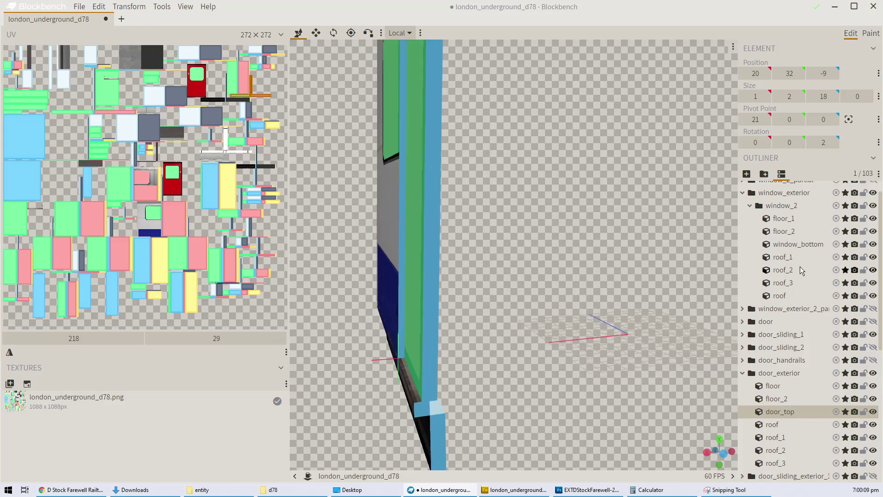
# Step: Show the window group to compare the wall thicknesses end-on, hide it again, and select window_2's window_bottom from outside
pyautogui.scroll(1, 800, 267)
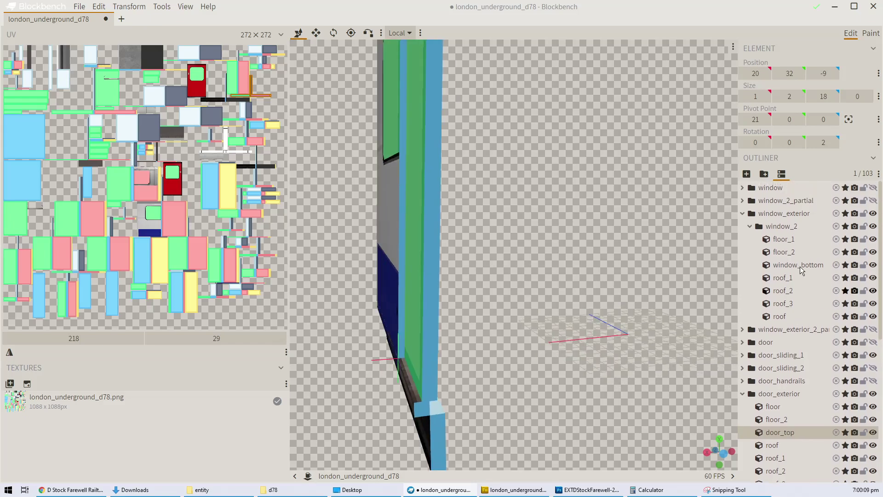
pyautogui.click(873, 188)
pyautogui.moveTo(603, 233); pyautogui.dragTo(439, 291)
pyautogui.click(393, 269)
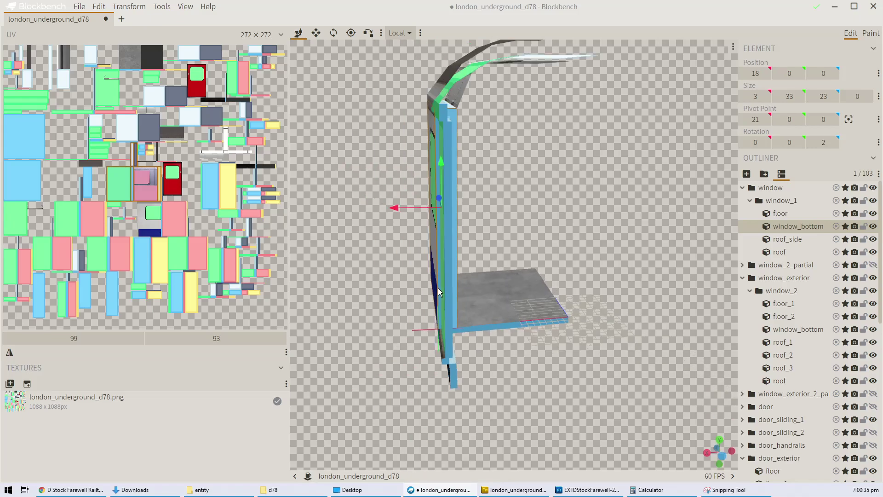
pyautogui.click(742, 188)
pyautogui.click(873, 188)
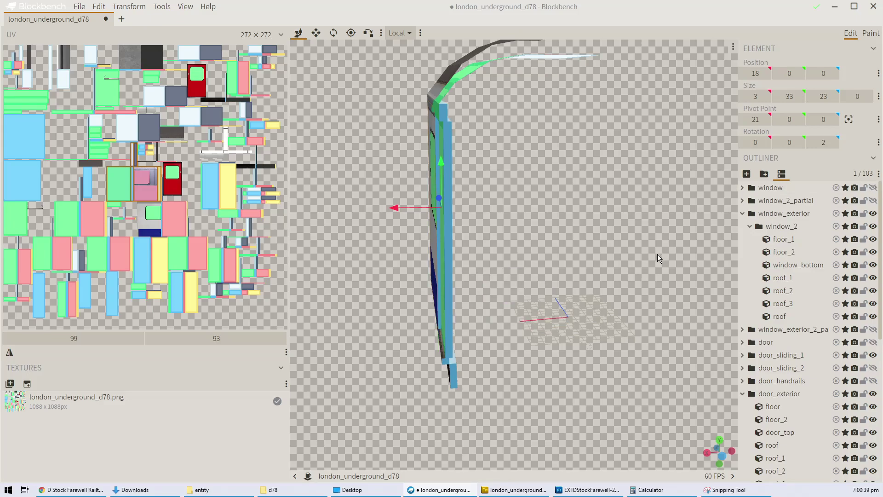
pyautogui.moveTo(534, 333); pyautogui.dragTo(543, 326)
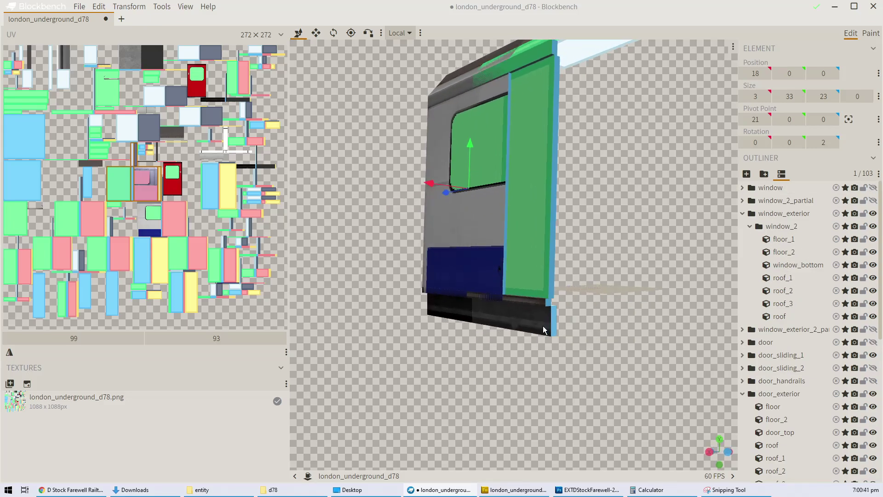
pyautogui.click(491, 275)
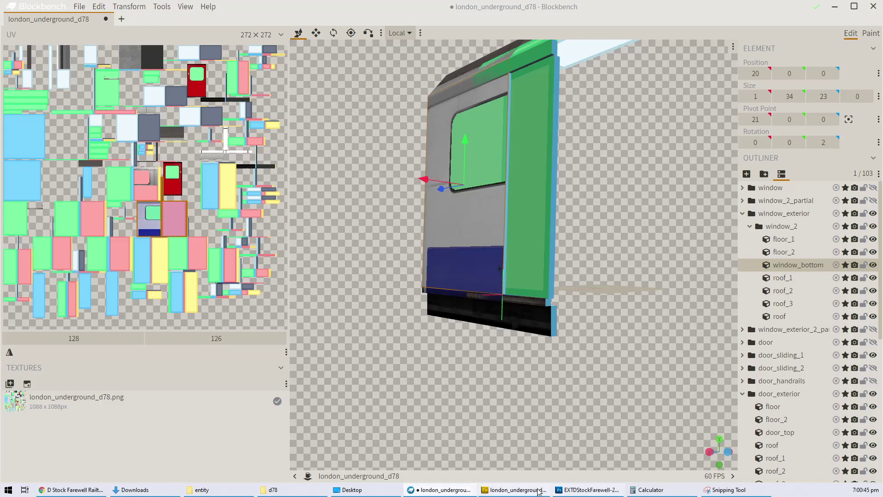
# Step: In Fireworks, undo the previous marquee and copy the panel's 4 × 136 px outer edge strip onto its blue side face at X 604, Y 596
pyautogui.click(514, 490)
pyautogui.hotkey('ctrl', 'z')
pyautogui.hotkey('ctrl', 'z')
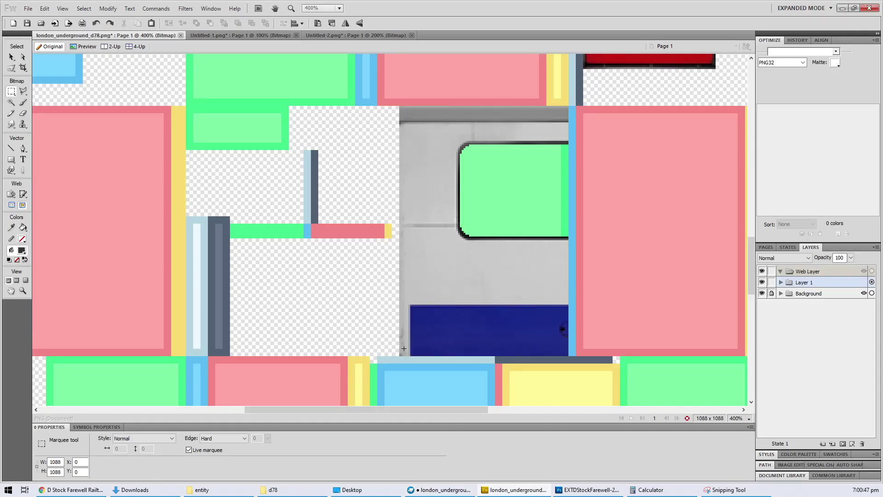
pyautogui.moveTo(400, 360); pyautogui.dragTo(406, 99)
pyautogui.press('v')
pyautogui.moveTo(403, 259); pyautogui.dragTo(572, 265)
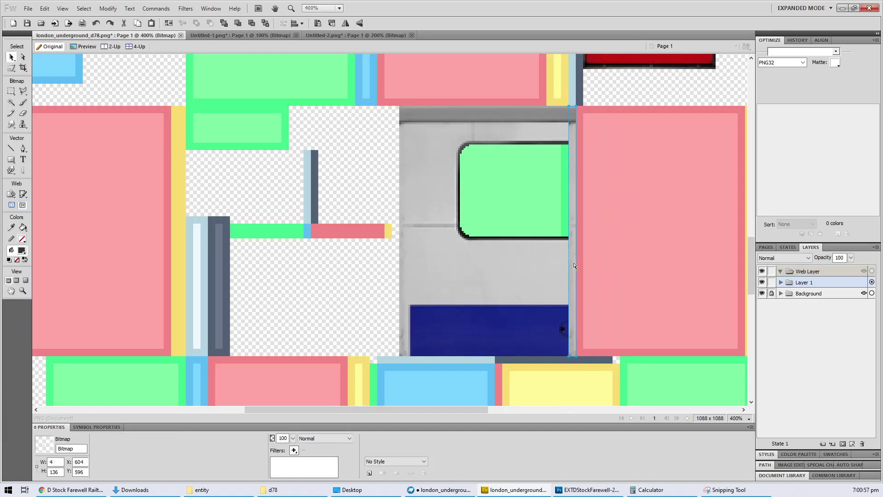
# Step: Check the wall's ends in Blockbench, then in Fireworks move the edge strip to the yellow side face at X 700, Y 596, flipped horizontally
pyautogui.click(442, 489)
pyautogui.moveTo(460, 361); pyautogui.dragTo(549, 361)
pyautogui.hotkey('alt', 'Tab')
pyautogui.hotkey('ctrl', '-')
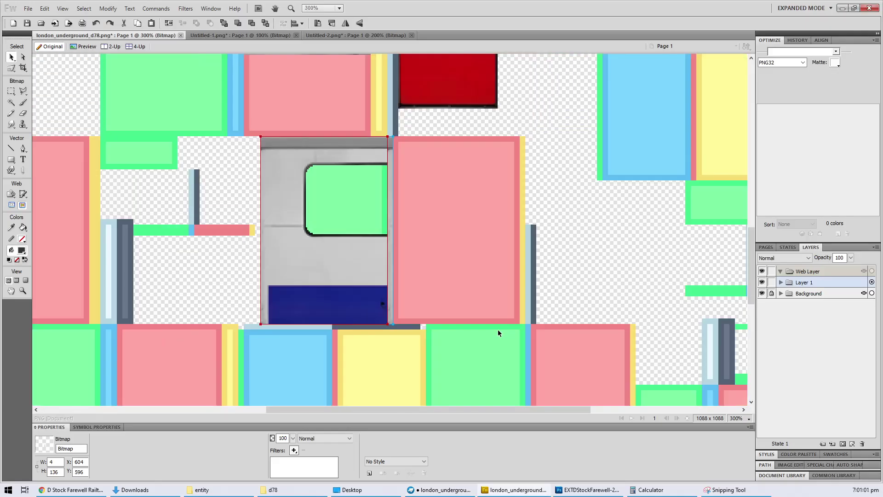
pyautogui.moveTo(394, 295); pyautogui.dragTo(523, 302)
pyautogui.keyDown('ctrl'); pyautogui.scroll(3, 523, 302); pyautogui.keyUp('ctrl')
pyautogui.scroll(-2, 487, 297)
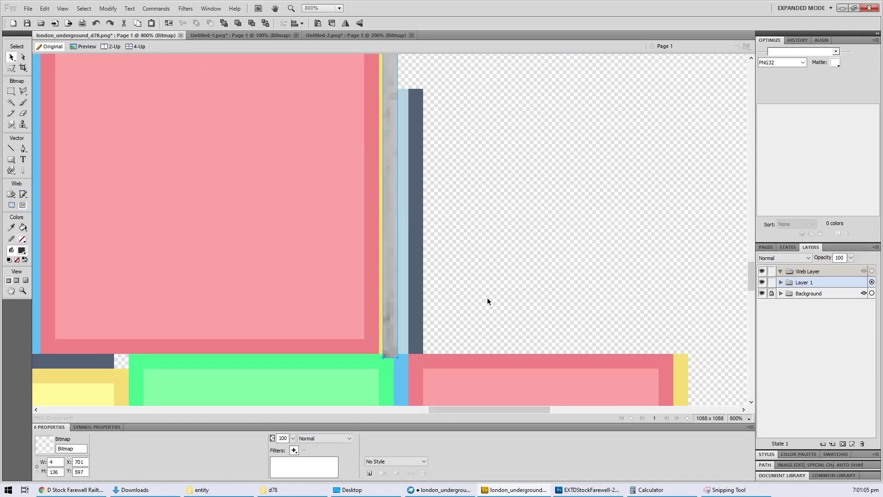
pyautogui.press('Left')
pyautogui.press('Up')
pyautogui.scroll(5, 462, 298)
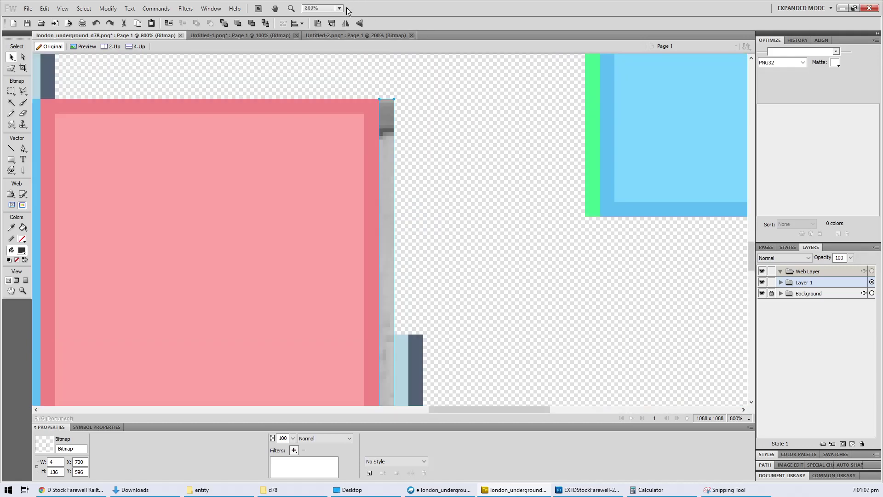
pyautogui.click(346, 25)
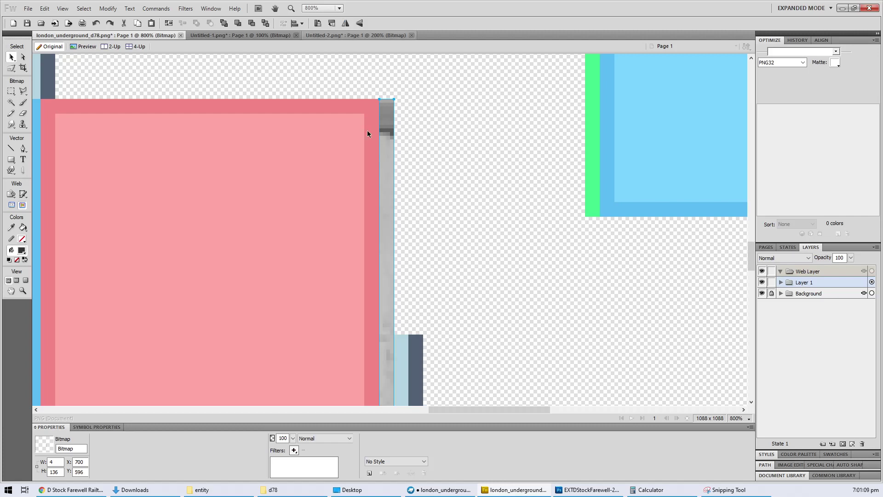
# Step: Switch to Blockbench and inspect the textured end face of window_2's exterior wall up close
pyautogui.click(439, 489)
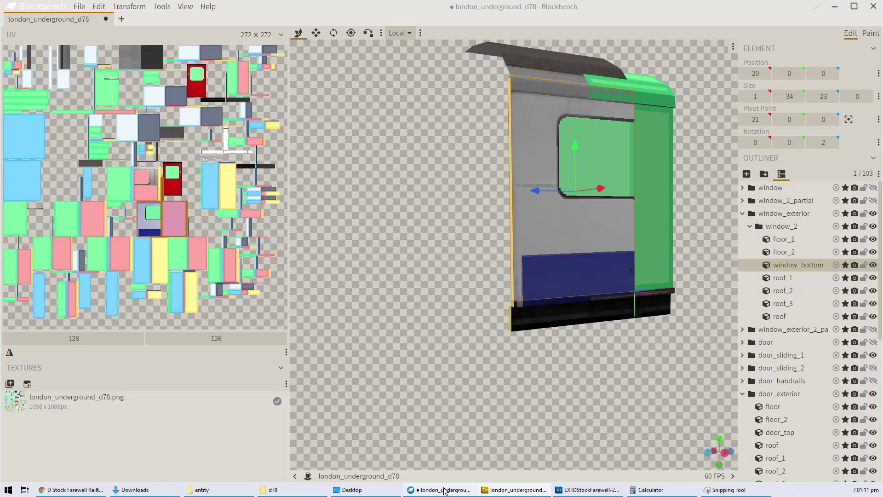
pyautogui.moveTo(498, 112); pyautogui.dragTo(499, 159)
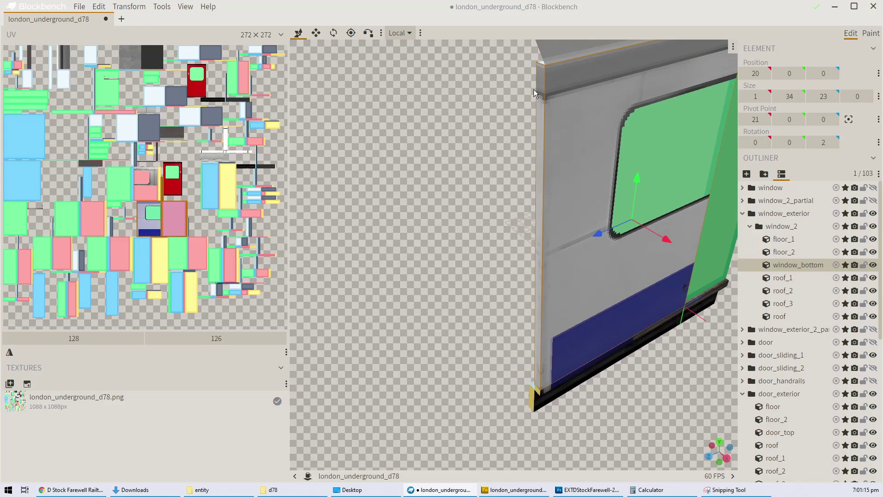
pyautogui.moveTo(505, 106); pyautogui.dragTo(430, 130)
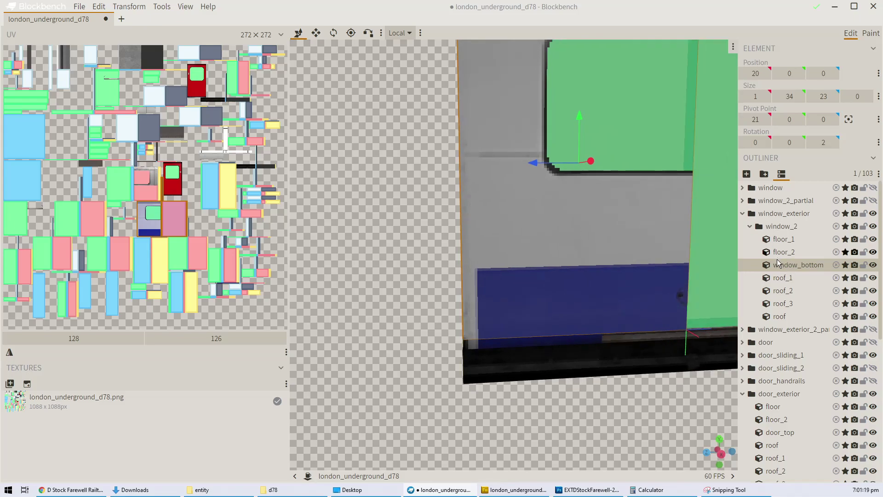
# Step: Hide window_exterior, show the window group, and select window_1's window_bottom to view its yellow end face from inside
pyautogui.click(742, 214)
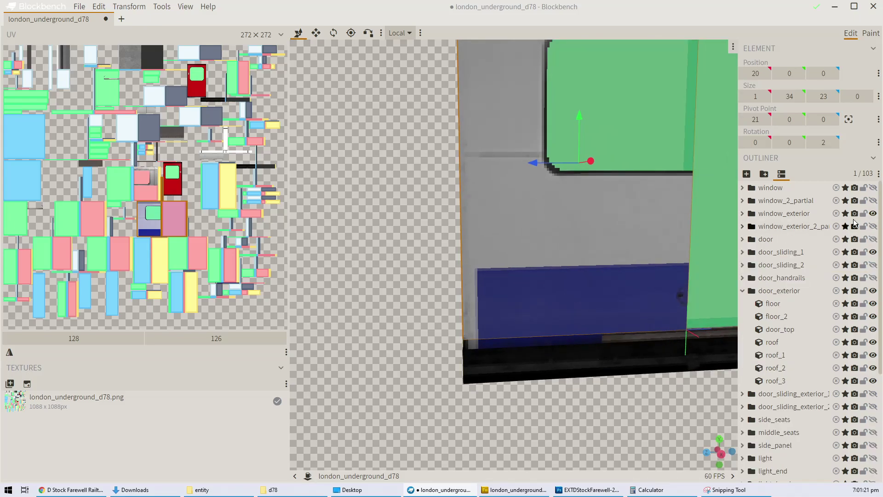
pyautogui.click(873, 213)
pyautogui.click(872, 187)
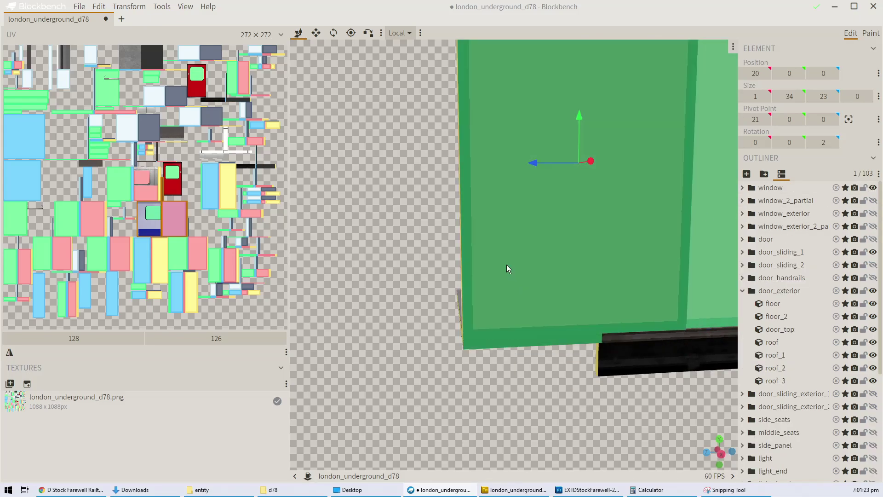
pyautogui.scroll(-5, 509, 266)
pyautogui.moveTo(512, 267); pyautogui.dragTo(246, 289)
pyautogui.rightClick(246, 289)
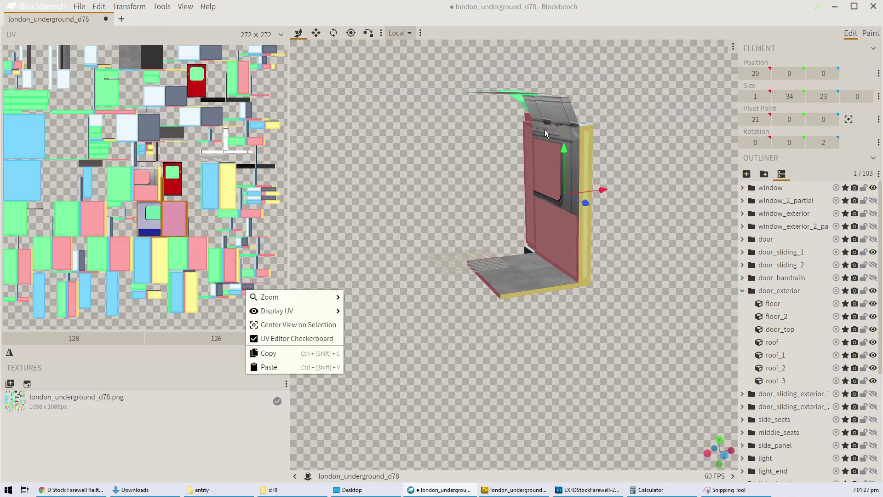
pyautogui.click(589, 147)
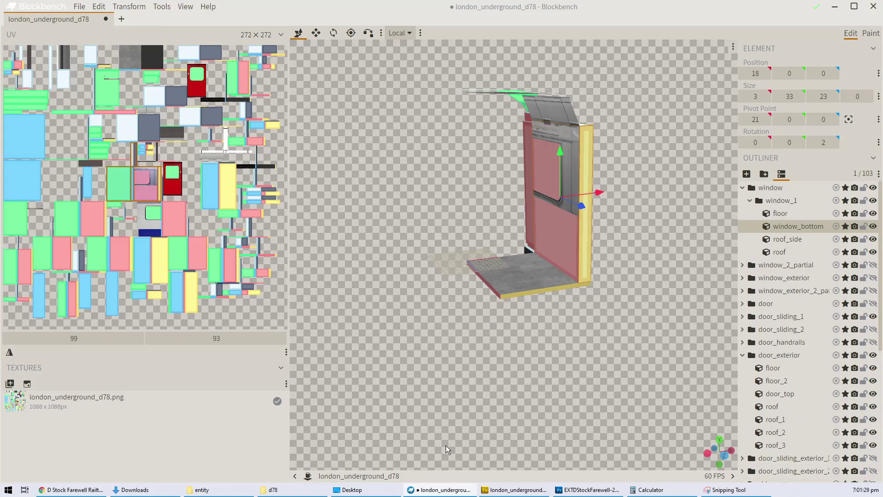
pyautogui.moveTo(509, 493)
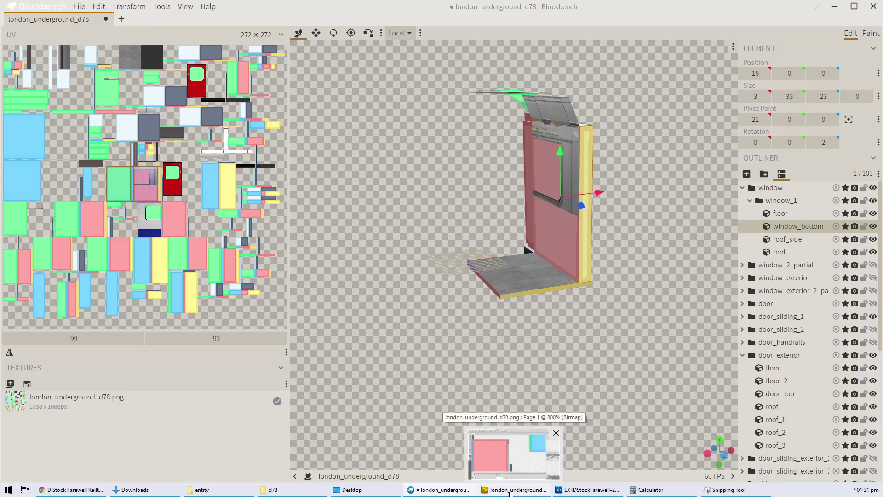
pyautogui.moveTo(595, 232); pyautogui.dragTo(658, 225)
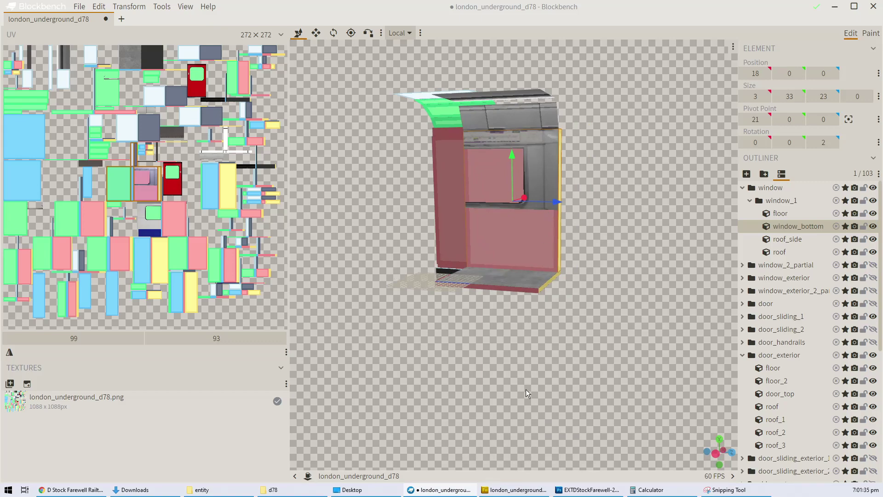
# Step: Switch to Fireworks, select the 92 × 73 interior window bitmap, and examine its edge beside the untextured yellow side face
pyautogui.click(515, 489)
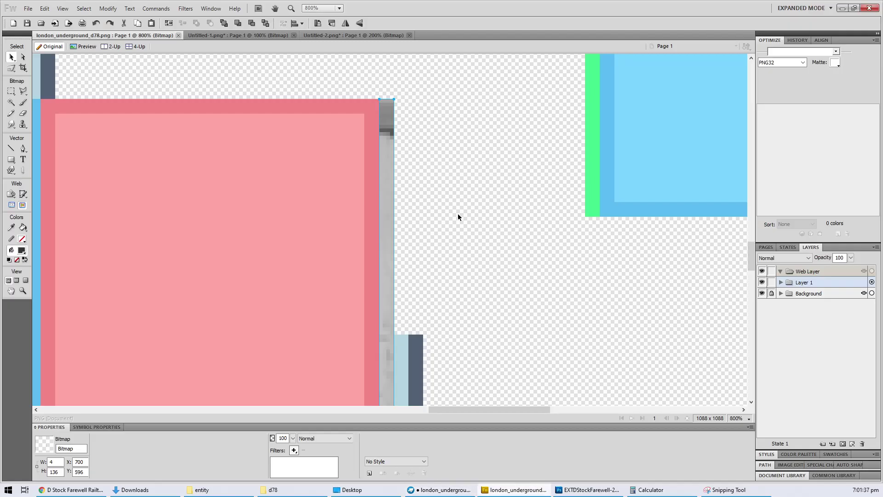
pyautogui.keyDown('ctrl'); pyautogui.scroll(-6, 458, 217); pyautogui.keyUp('ctrl')
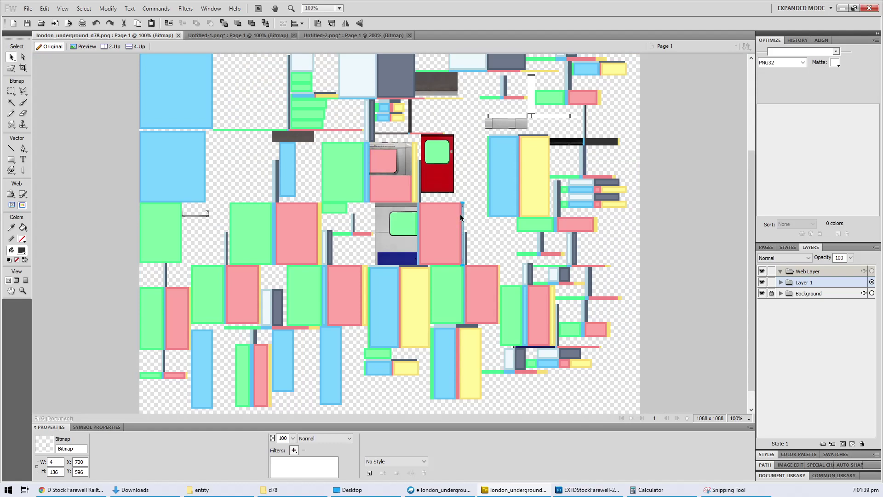
pyautogui.click(394, 160)
pyautogui.keyDown('ctrl'); pyautogui.scroll(6, 395, 159); pyautogui.keyUp('ctrl')
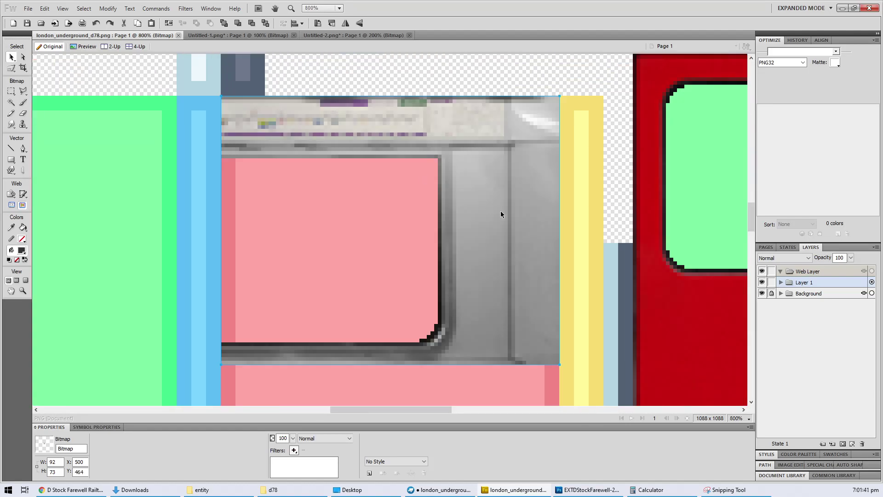
pyautogui.keyDown('ctrl'); pyautogui.scroll(-3, 501, 214); pyautogui.keyUp('ctrl')
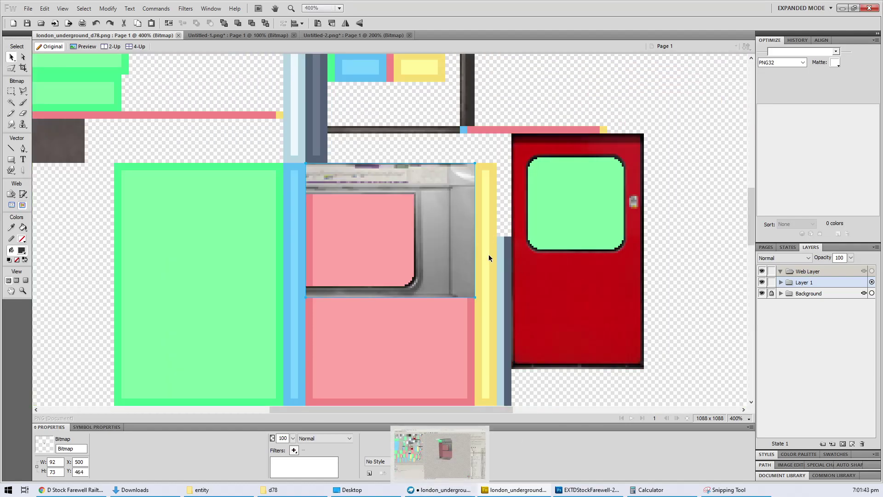
# Step: Switch to Chrome, look through the D Stock Farewell photos for a reference, and open the d78 pictures folder
pyautogui.click(87, 490)
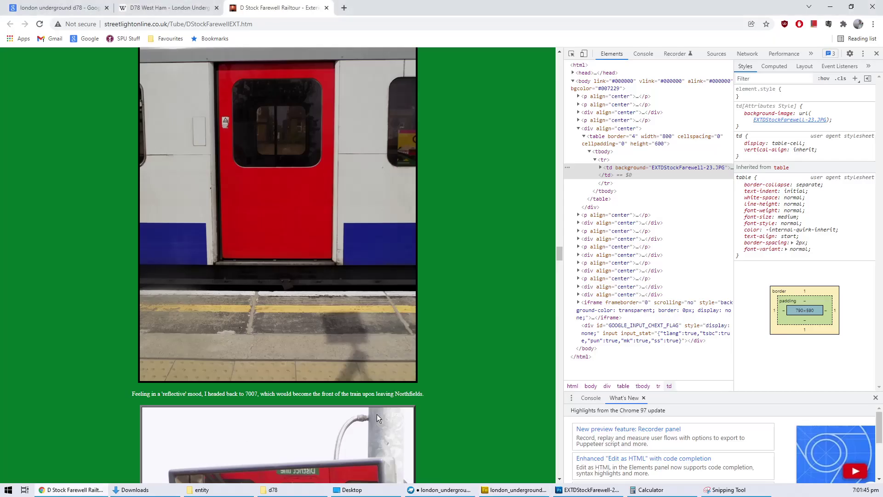
pyautogui.scroll(-12, 229, 111)
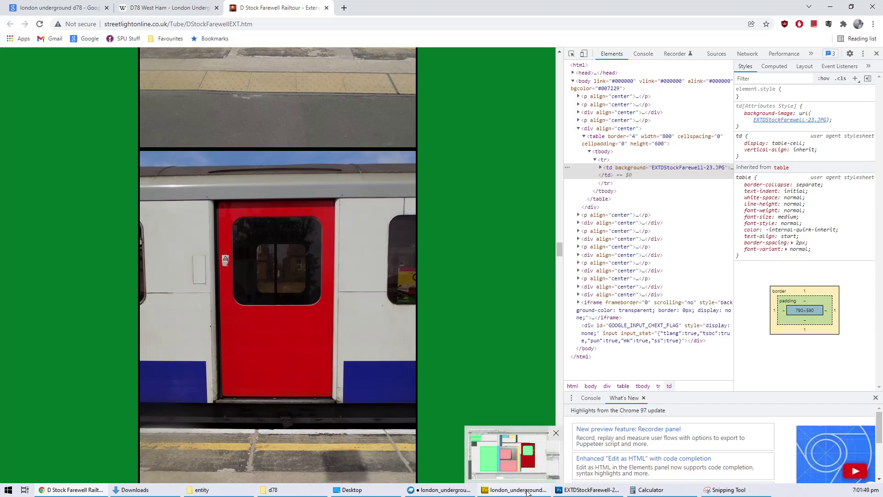
pyautogui.moveTo(209, 478)
pyautogui.click(299, 489)
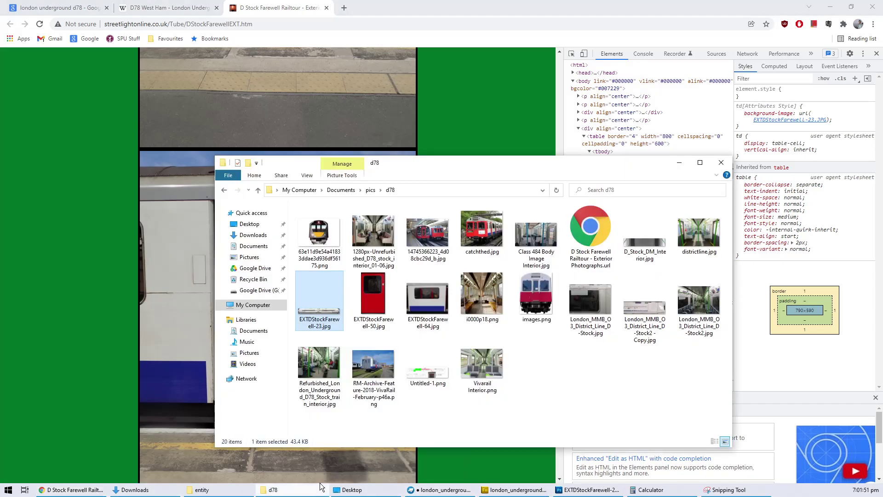
# Step: View the Class 484 interior photo, and open Wikipedia's D_Stock_DM_Interior.jpg at full size from the london underground d78 image results in Chrome
pyautogui.click(543, 238)
pyautogui.doubleClick(542, 239)
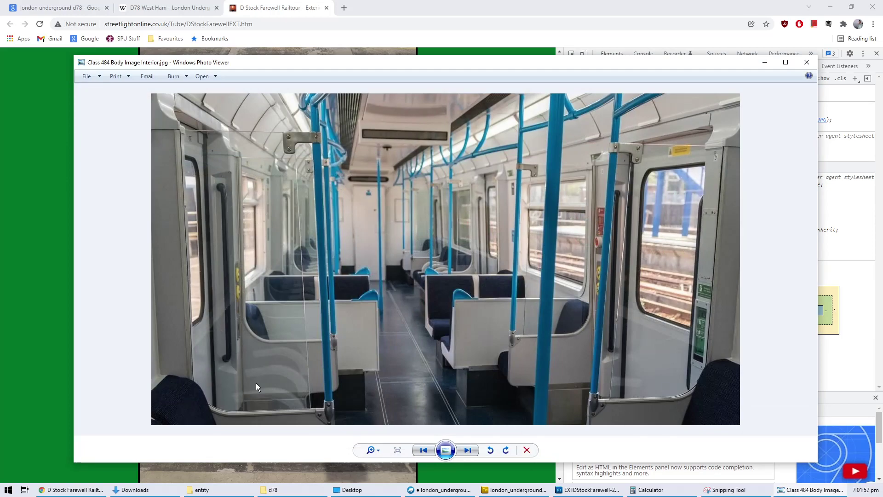
pyautogui.click(98, 10)
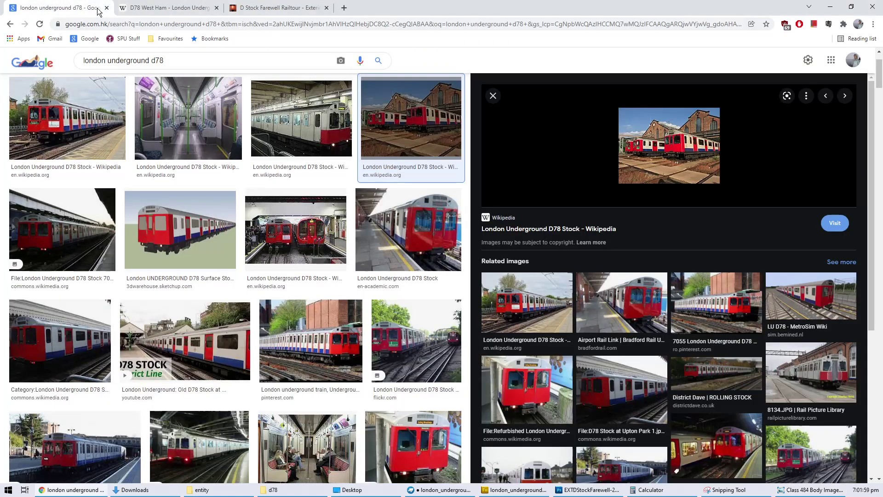
pyautogui.click(192, 139)
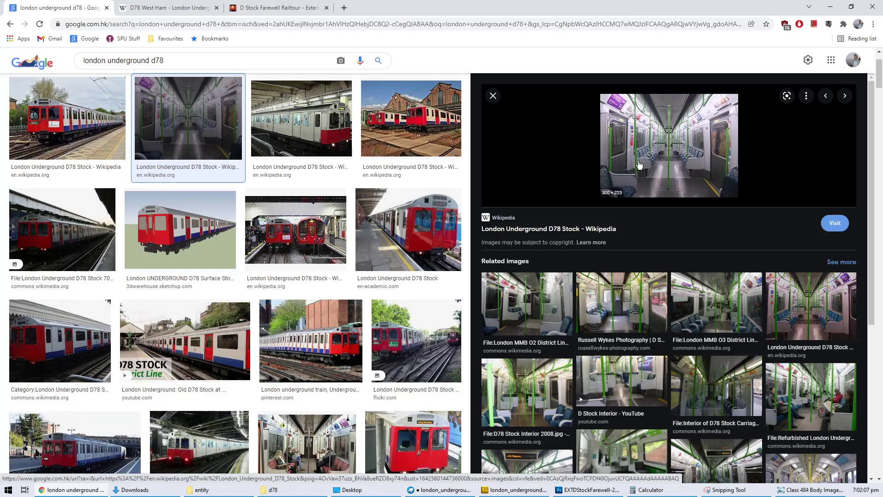
pyautogui.click(675, 181)
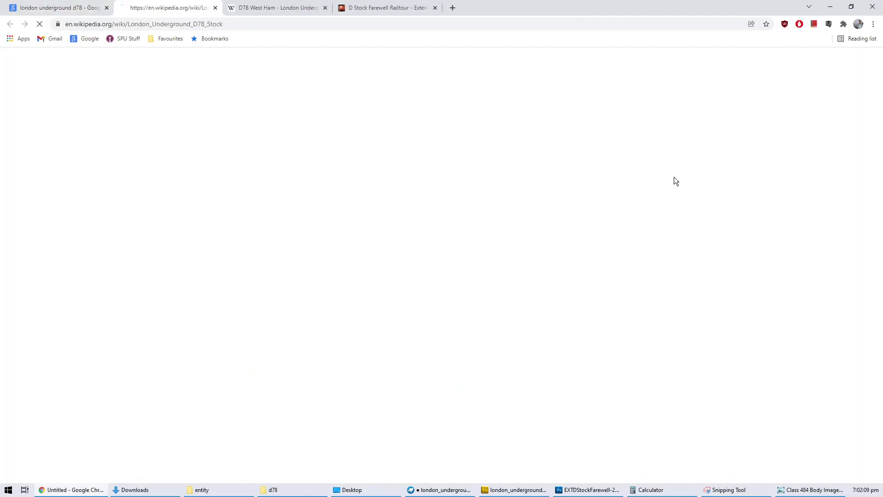
pyautogui.click(777, 336)
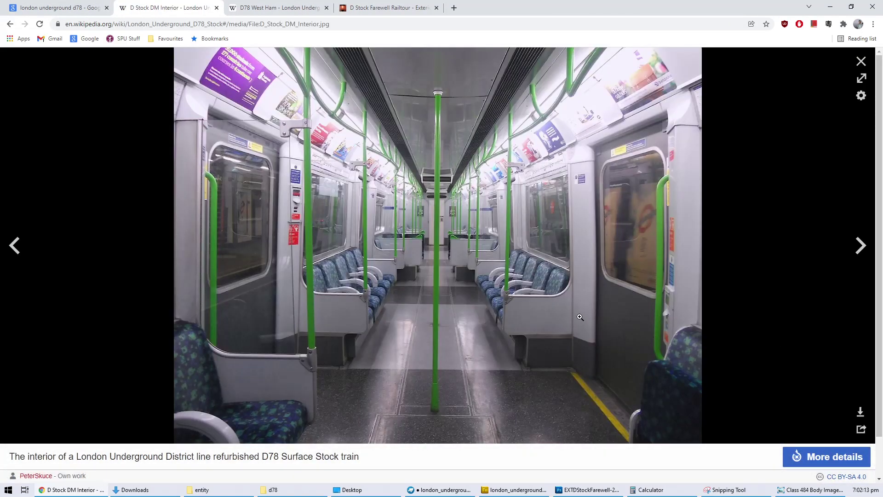
pyautogui.click(589, 343)
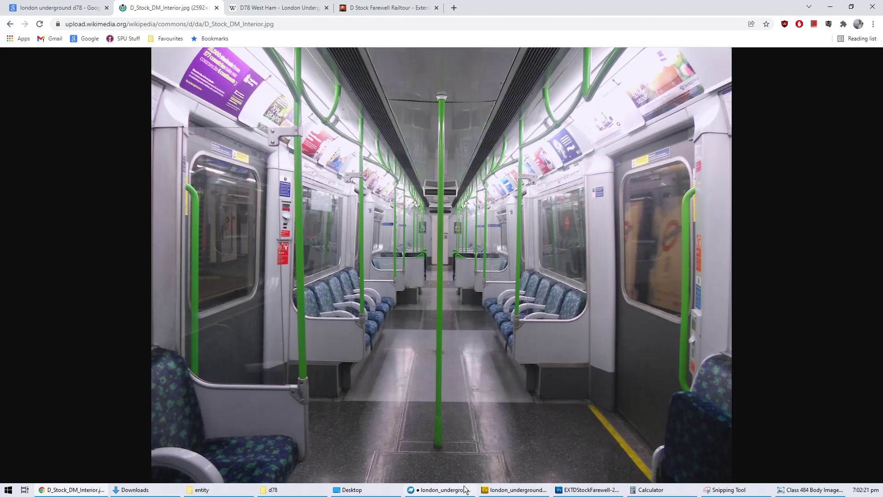
# Step: Switch to Blockbench and show the side_seats group in front of the window_1 wall
pyautogui.moveTo(464, 489)
pyautogui.moveTo(510, 490)
pyautogui.click(428, 490)
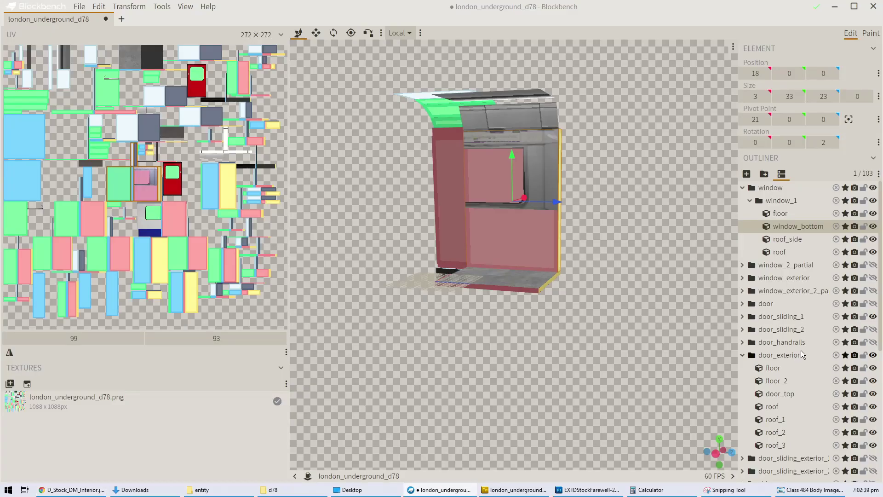
pyautogui.scroll(-4, 812, 350)
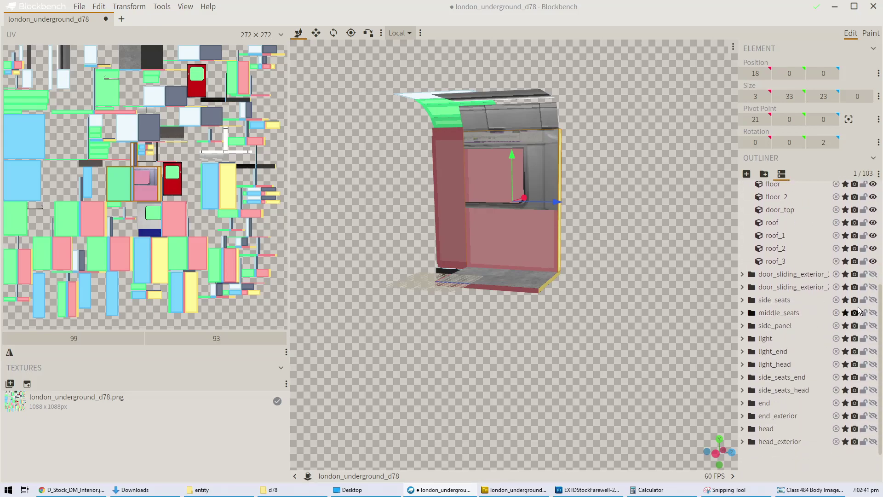
pyautogui.click(872, 299)
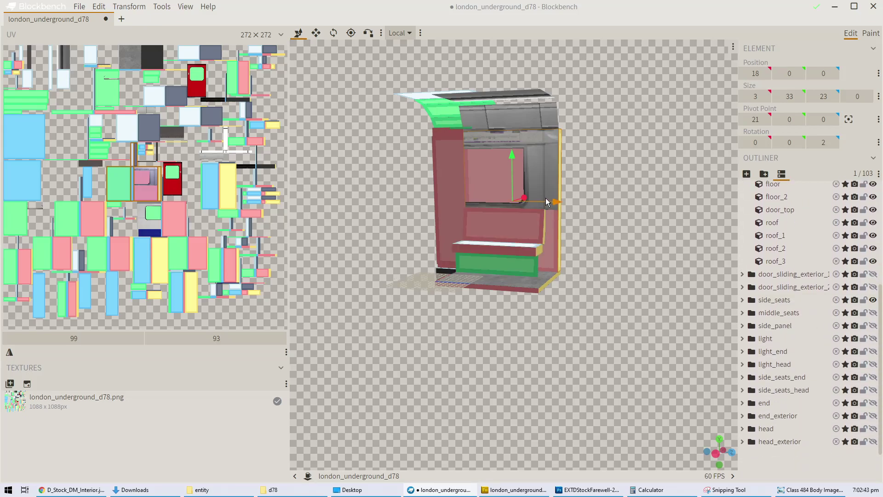
# Step: Examine up close how the side seat's backrest meets the window_1 wall and its yellow end face
pyautogui.scroll(2, 546, 233)
pyautogui.moveTo(545, 233); pyautogui.dragTo(584, 139)
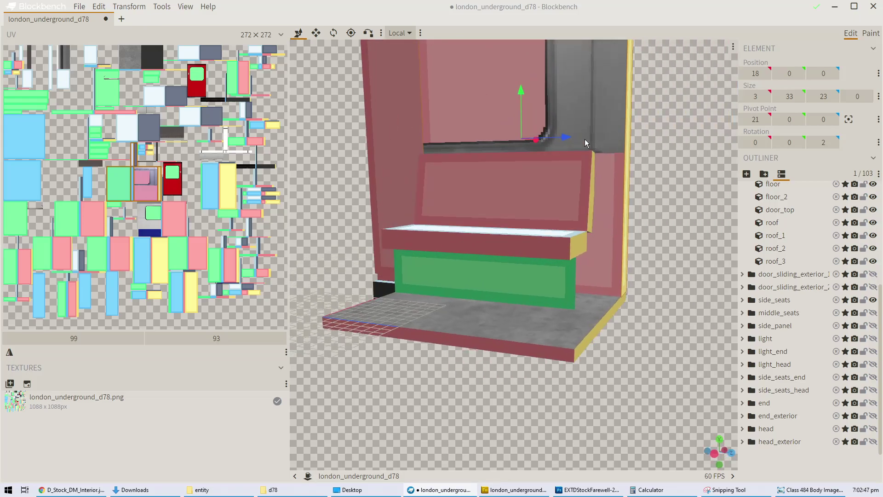
pyautogui.scroll(4, 565, 293)
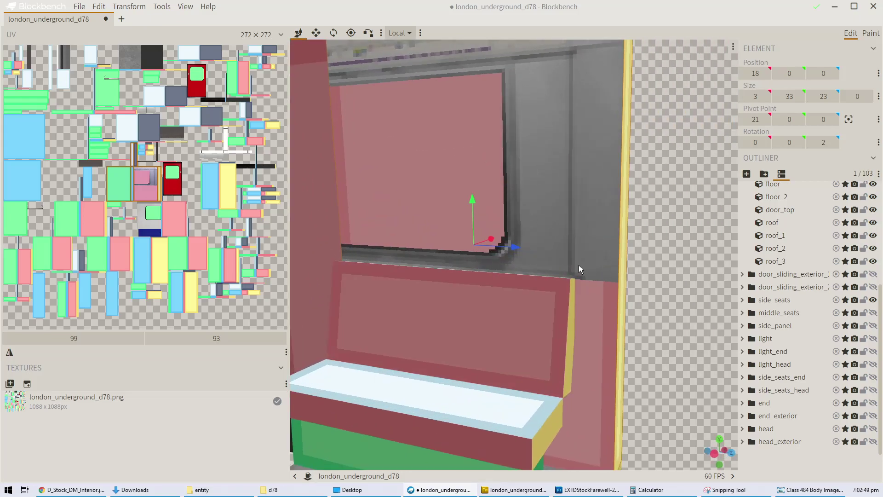
pyautogui.scroll(3, 573, 304)
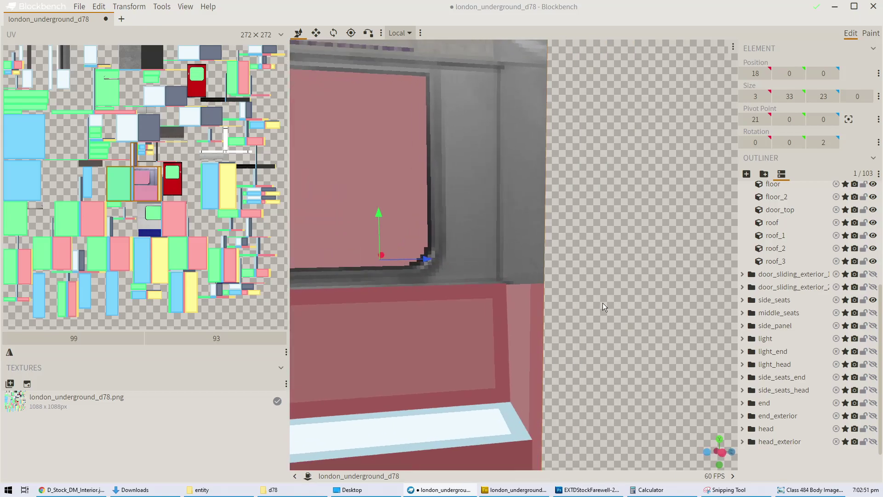
pyautogui.moveTo(596, 293); pyautogui.dragTo(537, 321)
pyautogui.moveTo(616, 342); pyautogui.dragTo(544, 283)
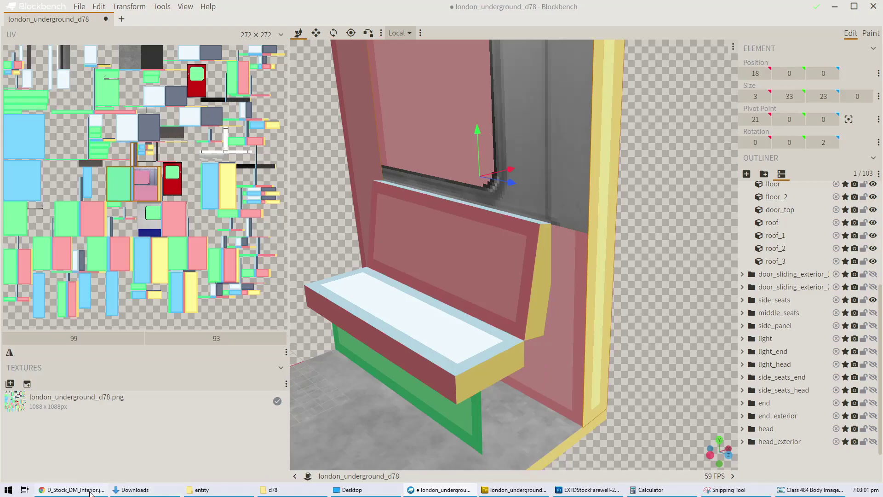
# Step: Check the D78 interior photo in Chrome, and select seat_bottom in Blockbench to compare the area under the side seat
pyautogui.click(73, 489)
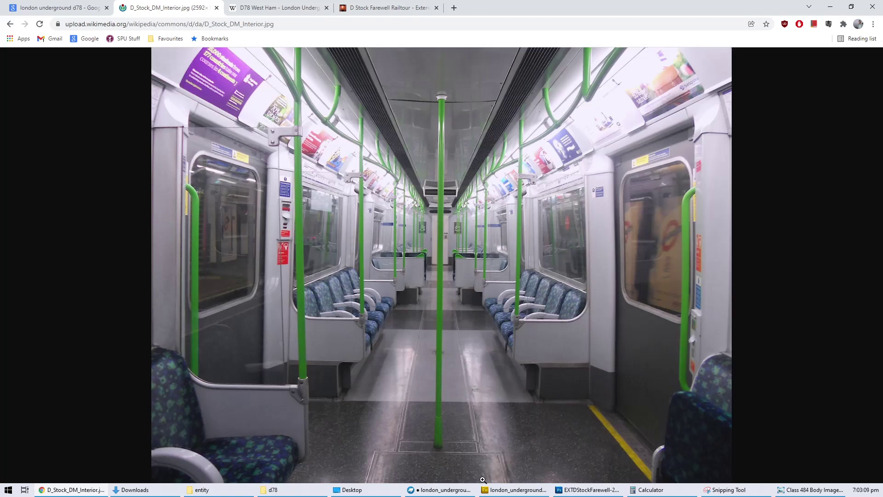
pyautogui.moveTo(433, 490)
pyautogui.click(444, 456)
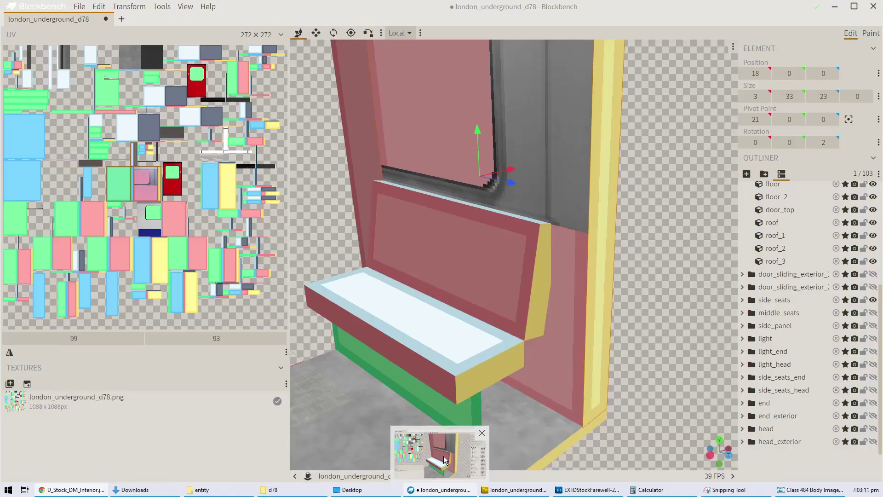
pyautogui.click(443, 456)
pyautogui.moveTo(516, 426); pyautogui.dragTo(510, 399)
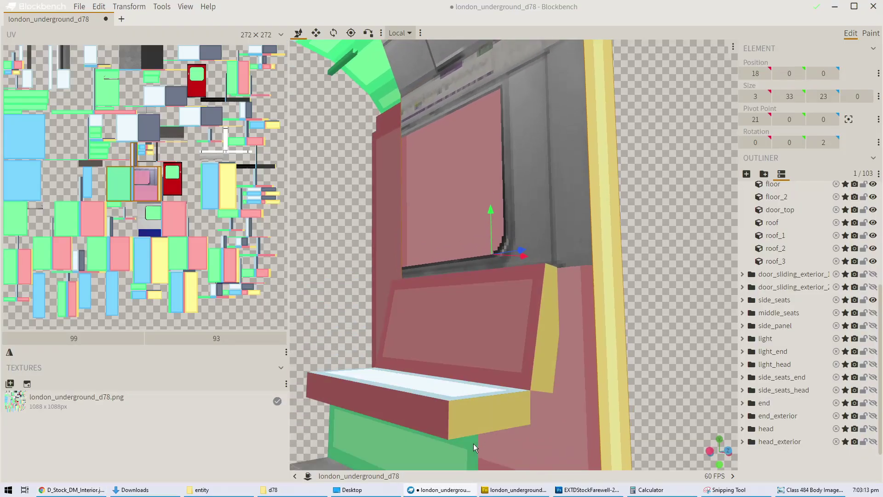
pyautogui.click(473, 444)
pyautogui.moveTo(637, 285); pyautogui.dragTo(566, 328)
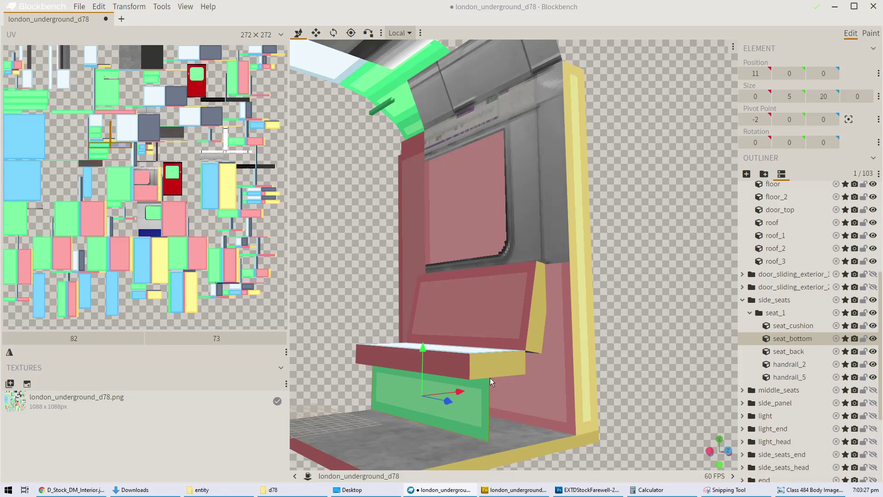
# Step: Switch to Fireworks and draw a 12 × 20 px rectangle near the lower corner of the pink panel beneath the window
pyautogui.click(514, 489)
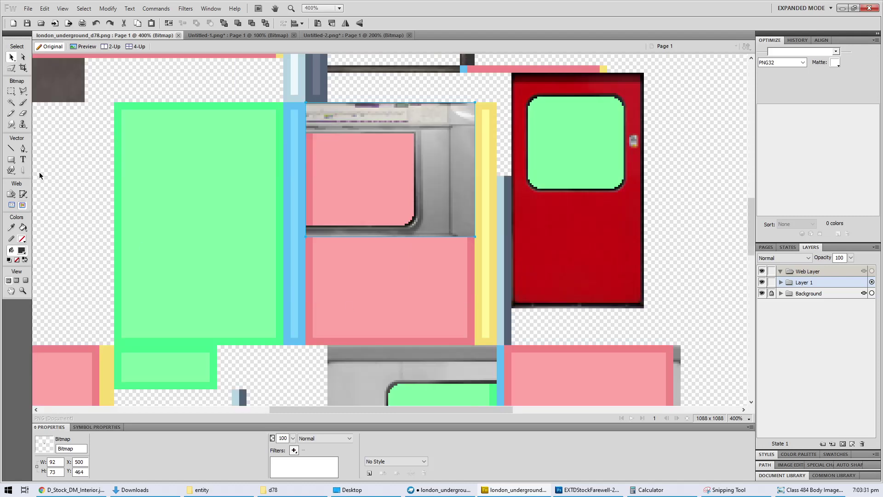
pyautogui.click(11, 159)
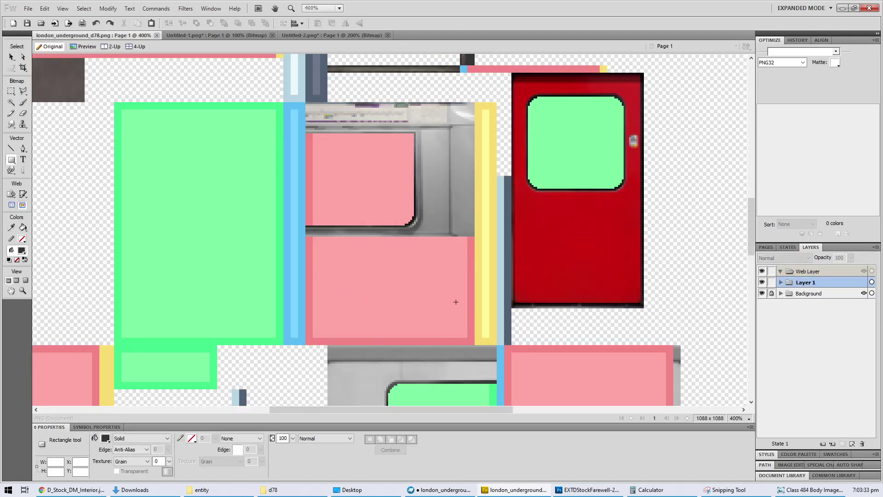
pyautogui.moveTo(454, 295); pyautogui.dragTo(475, 345)
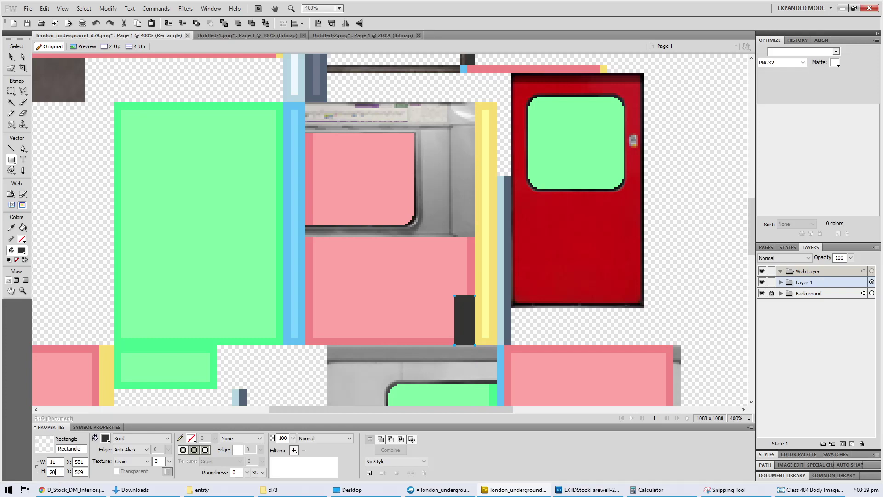
pyautogui.press('Return')
pyautogui.write('12')
pyautogui.press('Tab')
pyautogui.write('5')
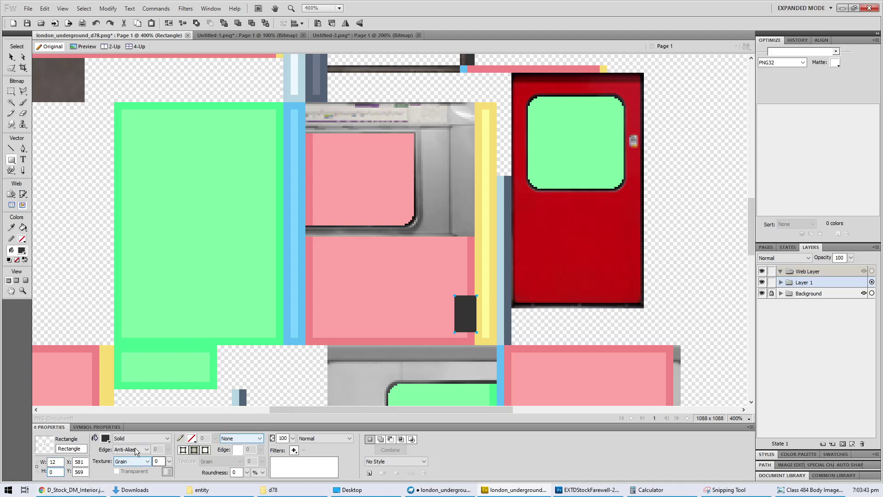
# Step: Fill the rectangle with grey #666666 and align it to the pink panel's bottom corner at X 580, Y 576
pyautogui.click(105, 438)
pyautogui.click(9, 376)
pyautogui.click(11, 57)
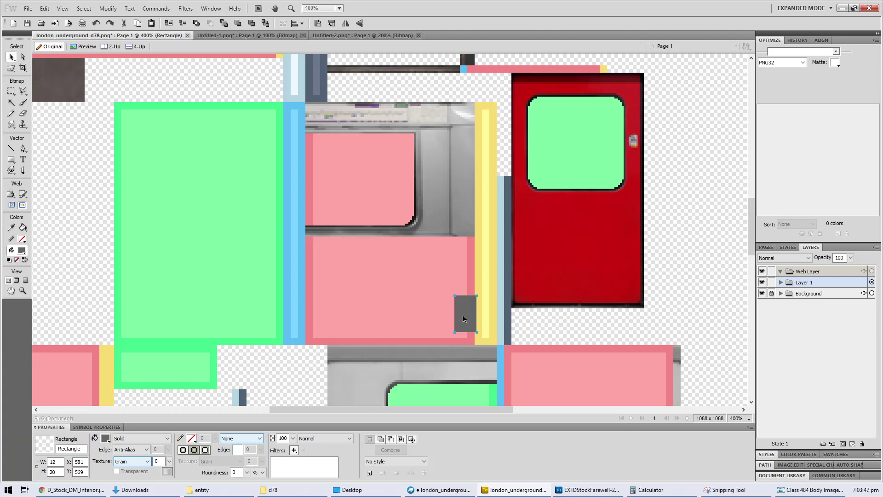
pyautogui.moveTo(461, 328); pyautogui.dragTo(461, 332)
pyautogui.hotkey('ctrl', '=')
pyautogui.hotkey('ctrl', '=')
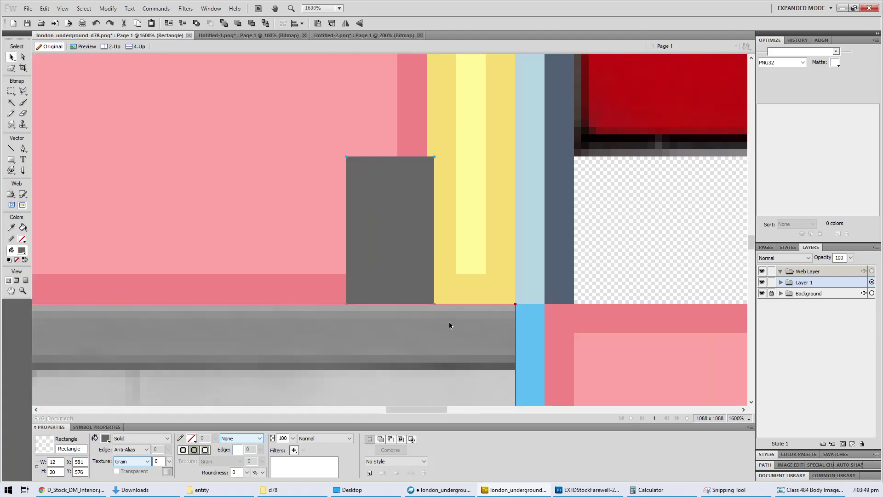
pyautogui.press('Left')
pyautogui.press('Left')
pyautogui.press('Right')
pyautogui.hotkey('ctrl', '-')
pyautogui.hotkey('ctrl', '-')
pyautogui.hotkey('ctrl', '-')
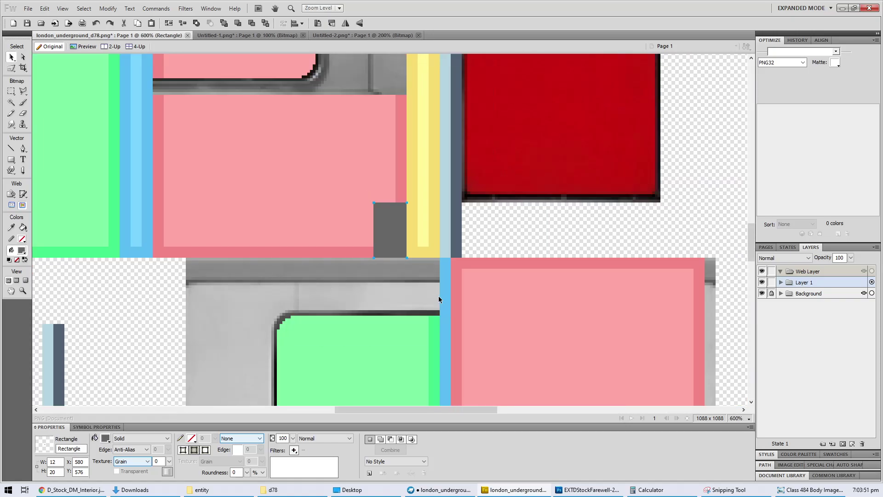
# Step: Copy a 12 × 42 px strip of the grey wall beside the window and place it directly above the grey rectangle
pyautogui.scroll(2, 437, 296)
pyautogui.click(381, 164)
pyautogui.press('m')
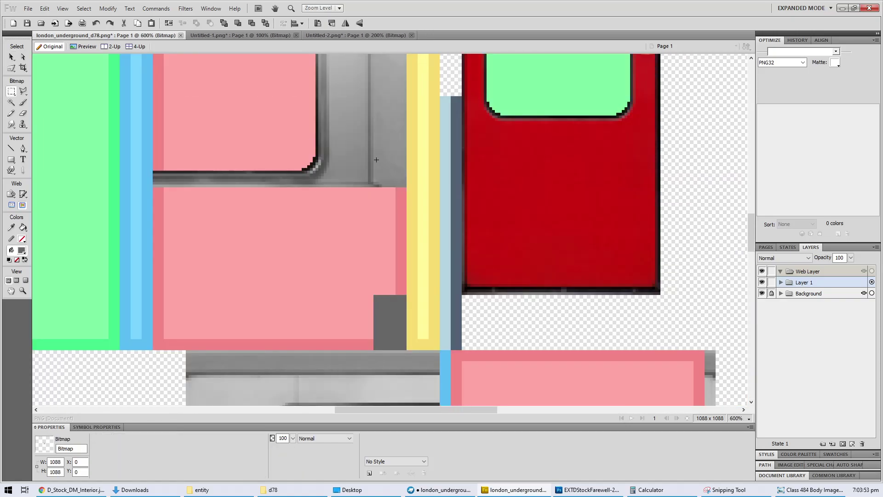
pyautogui.click(375, 161)
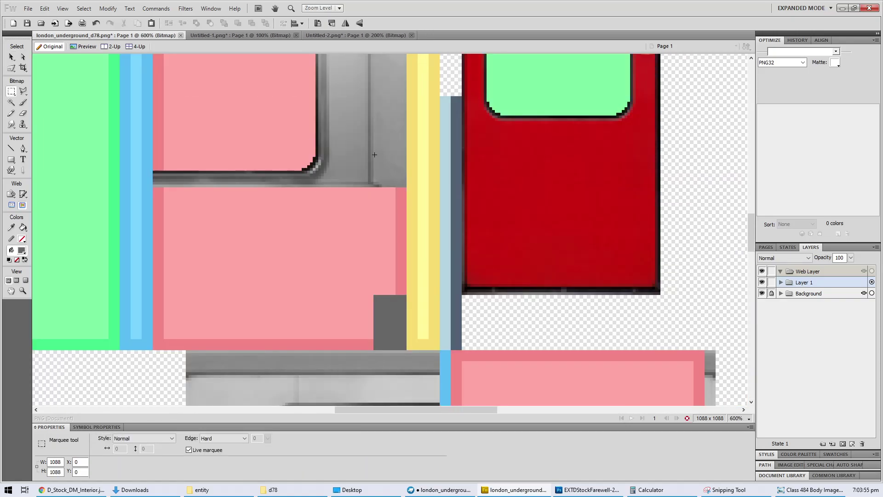
pyautogui.hotkey('ctrl', 'z')
pyautogui.moveTo(404, 181); pyautogui.dragTo(405, 178)
pyautogui.hotkey('ctrl', 'd')
pyautogui.press('v')
pyautogui.moveTo(374, 173); pyautogui.dragTo(411, 178)
pyautogui.press('v')
pyautogui.moveTo(405, 178); pyautogui.dragTo(407, 294)
pyautogui.click(416, 288)
# Step: Save the texture, check the wall behind the seat on the Blockbench model, and return to Fireworks
pyautogui.hotkey('ctrl', 's')
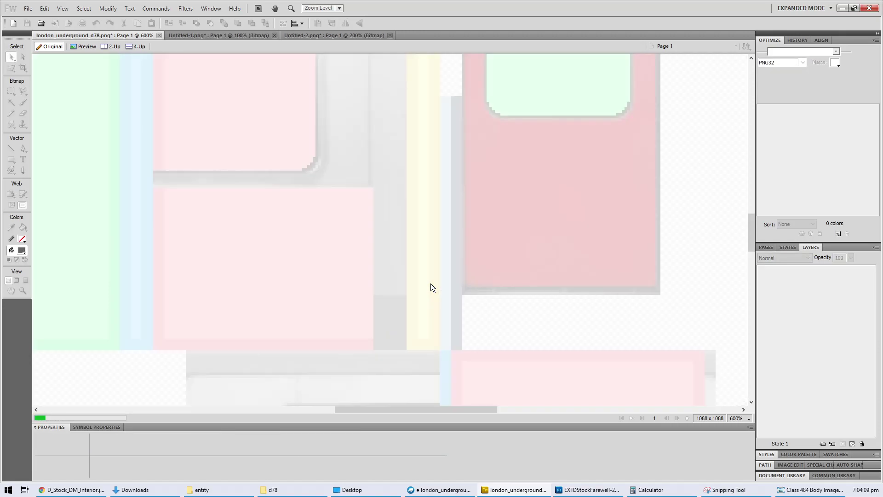
pyautogui.hotkey('alt', 'Tab')
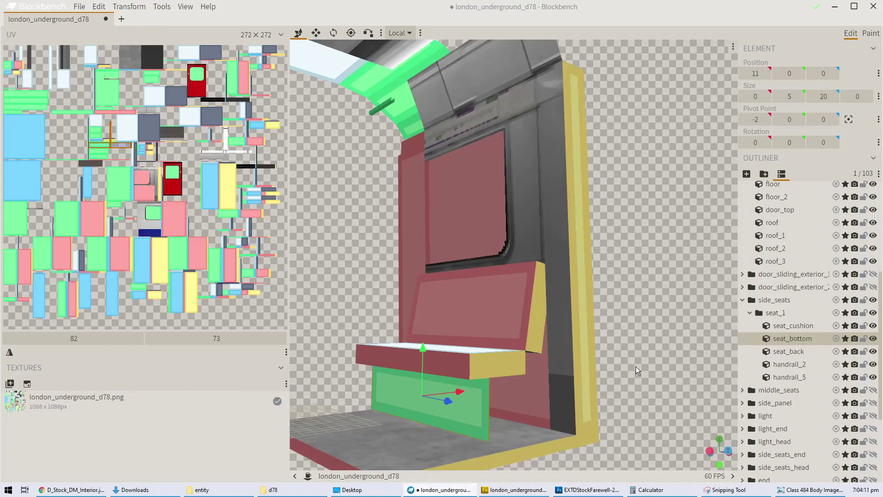
pyautogui.moveTo(633, 366); pyautogui.dragTo(656, 363)
pyautogui.hotkey('alt', 'Tab')
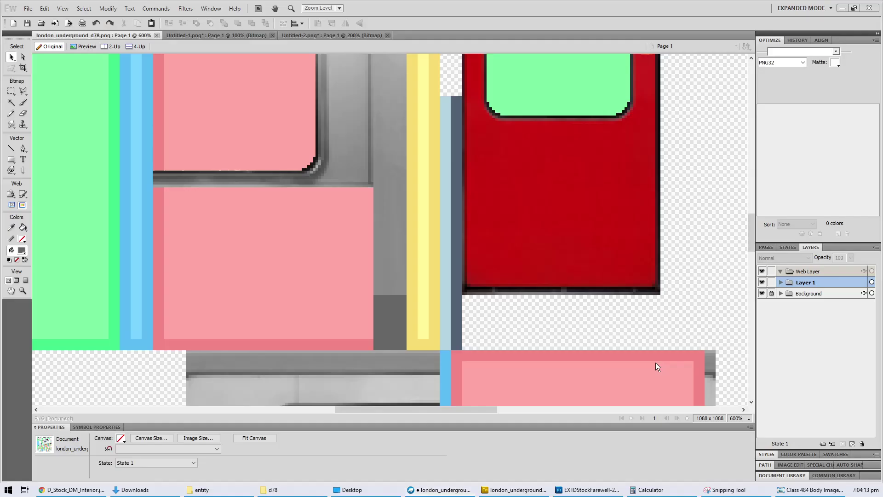
# Step: Delete the copied 12 × 42 px wall strip above the grey rectangle
pyautogui.keyDown('ctrl'); pyautogui.scroll(2, 433, 291); pyautogui.keyUp('ctrl')
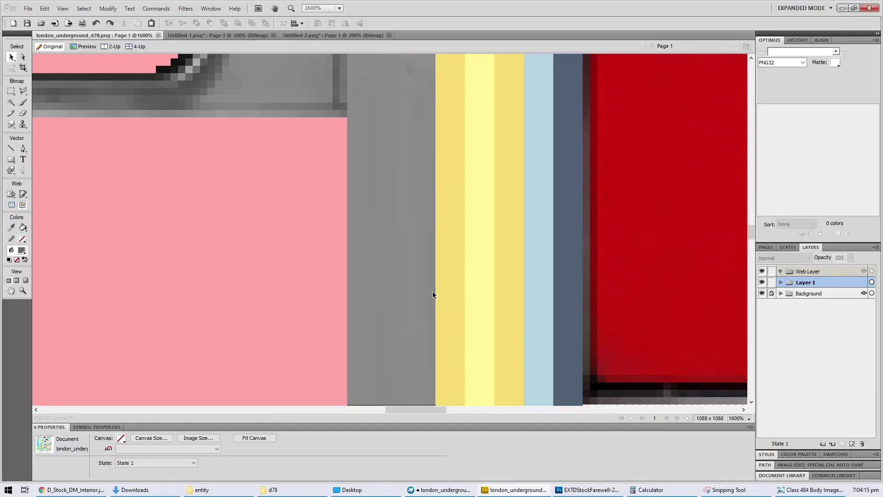
pyautogui.click(393, 285)
pyautogui.scroll(5, 393, 285)
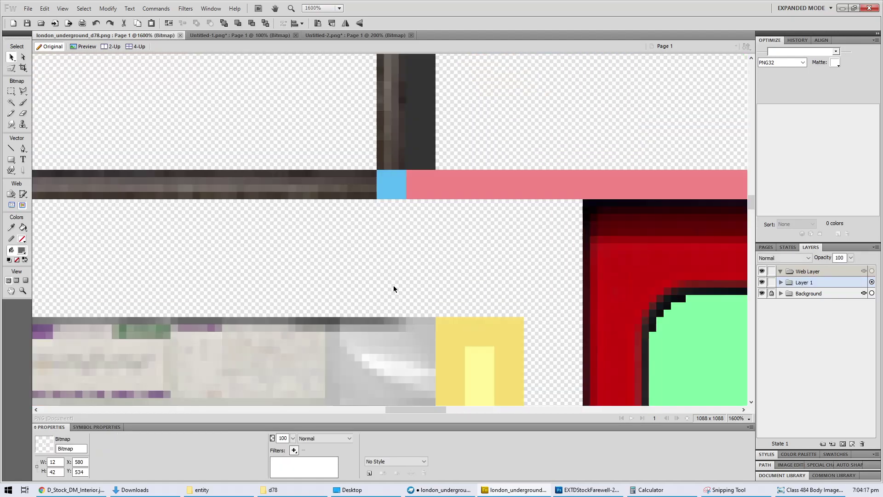
pyautogui.scroll(-5, 394, 286)
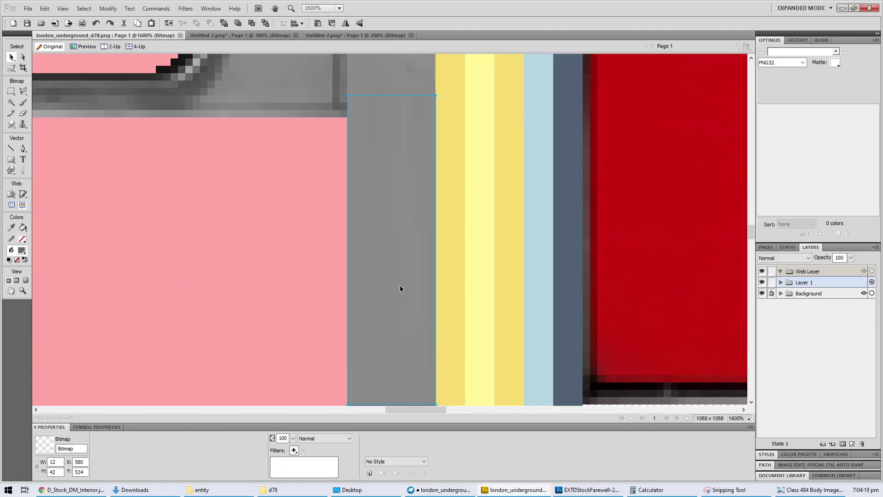
pyautogui.press('Delete')
# Step: Copy a 12 × 43 px strip of the wall beside the window and place it above the rectangle at X 580, Y 533
pyautogui.keyDown('ctrl'); pyautogui.scroll(-3, 400, 289); pyautogui.keyUp('ctrl')
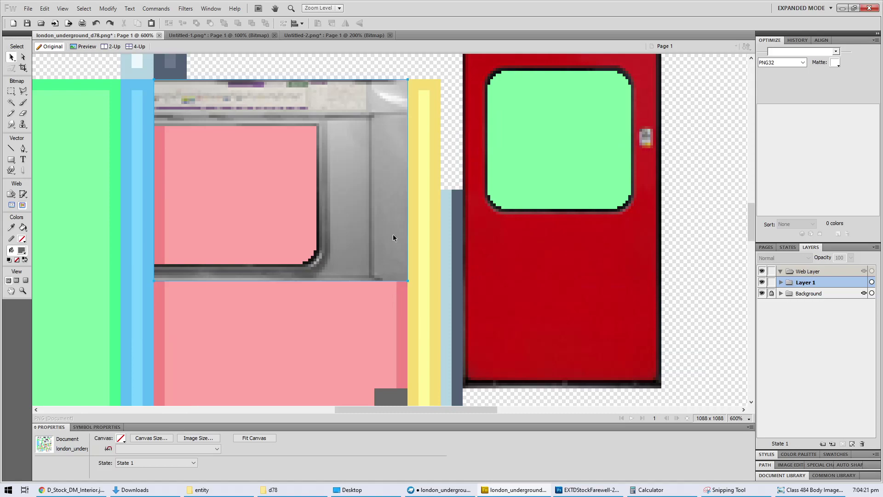
pyautogui.click(384, 222)
pyautogui.press('m')
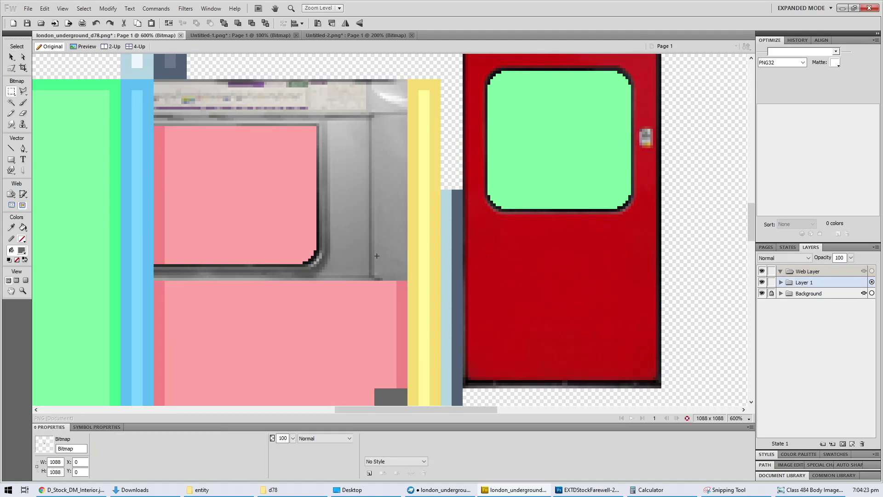
pyautogui.moveTo(375, 258); pyautogui.dragTo(407, 141)
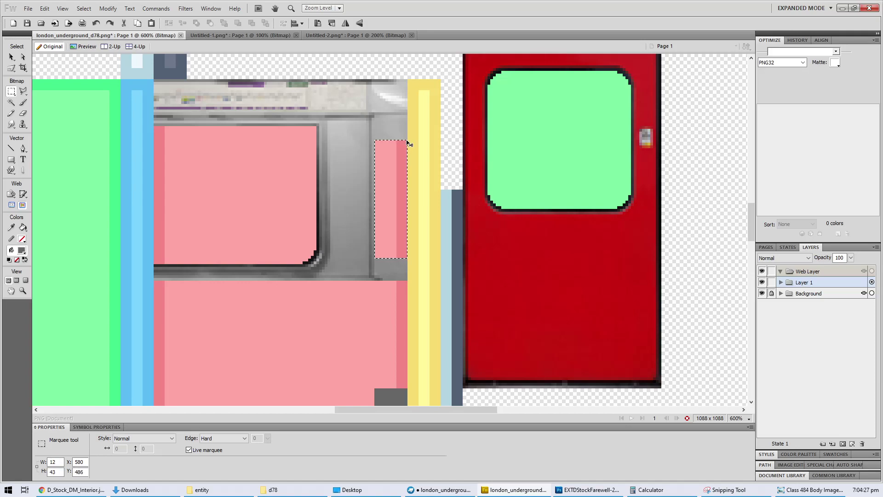
pyautogui.hotkey('ctrl', 'c')
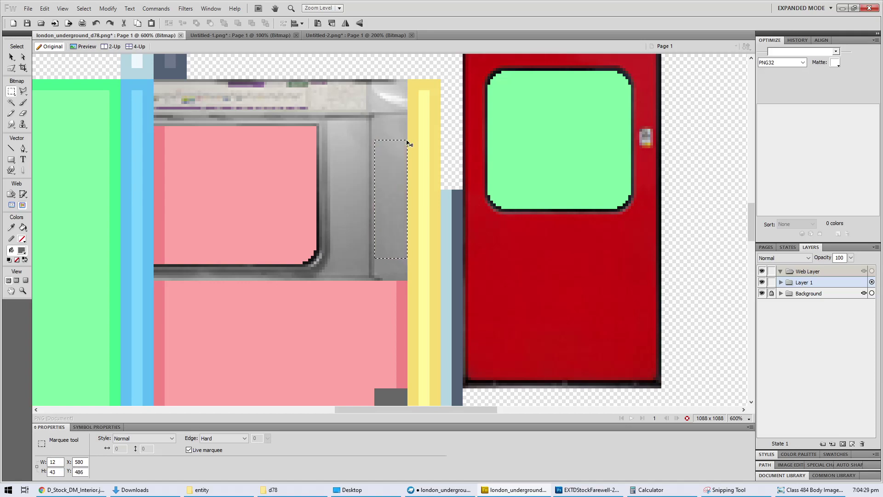
pyautogui.hotkey('ctrl', 'v')
pyautogui.press('v')
pyautogui.moveTo(395, 207); pyautogui.dragTo(395, 334)
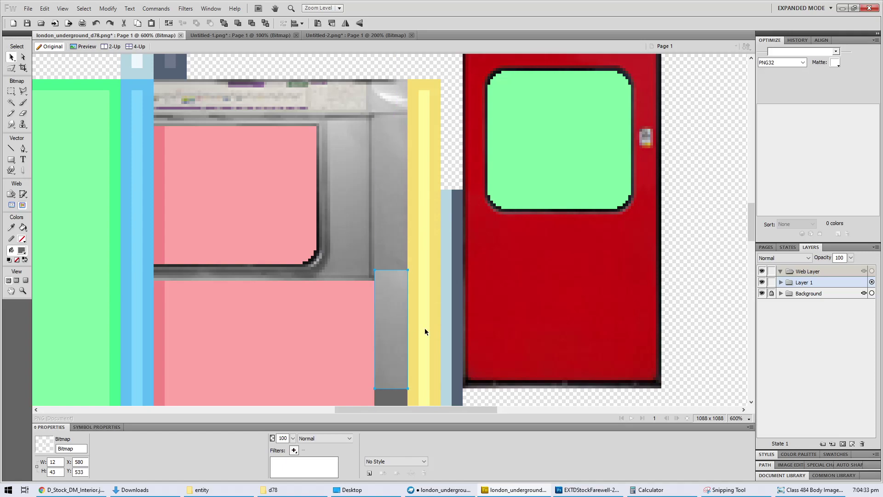
# Step: Darken the copied wall strip with a Brightness/Contrast filter to blend it with the wall above
pyautogui.scroll(-3, 424, 327)
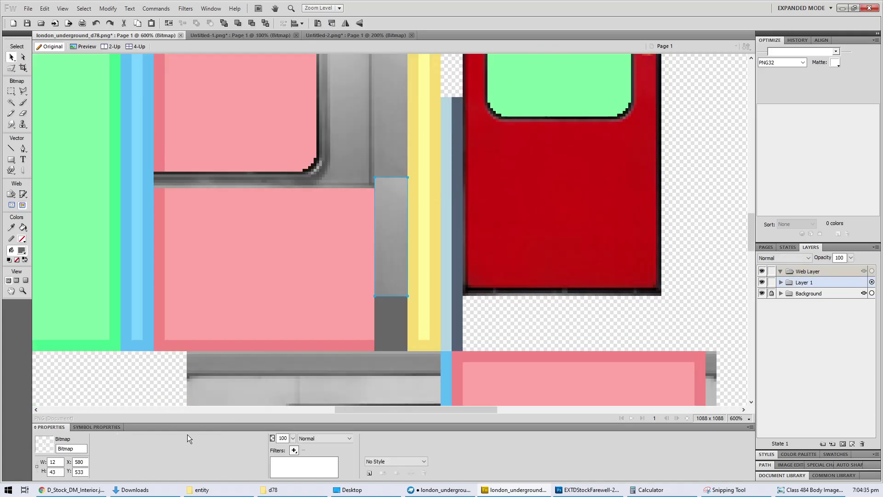
pyautogui.click(299, 451)
pyautogui.moveTo(356, 370)
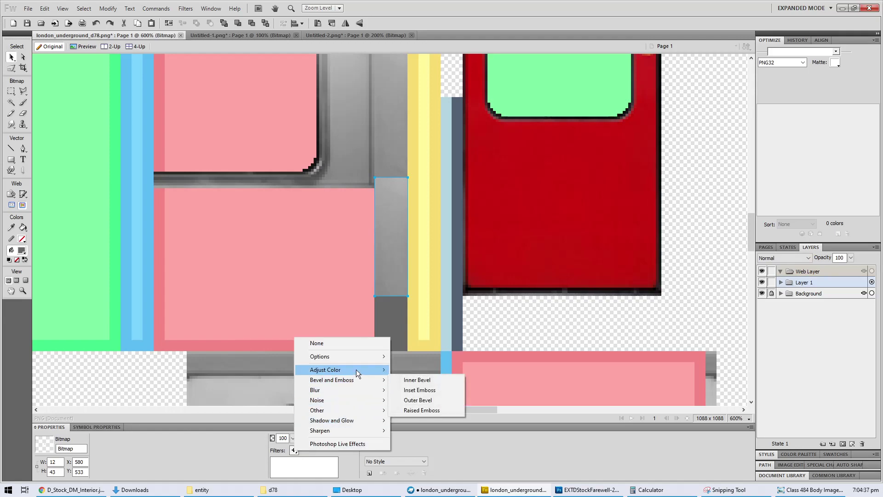
pyautogui.click(412, 382)
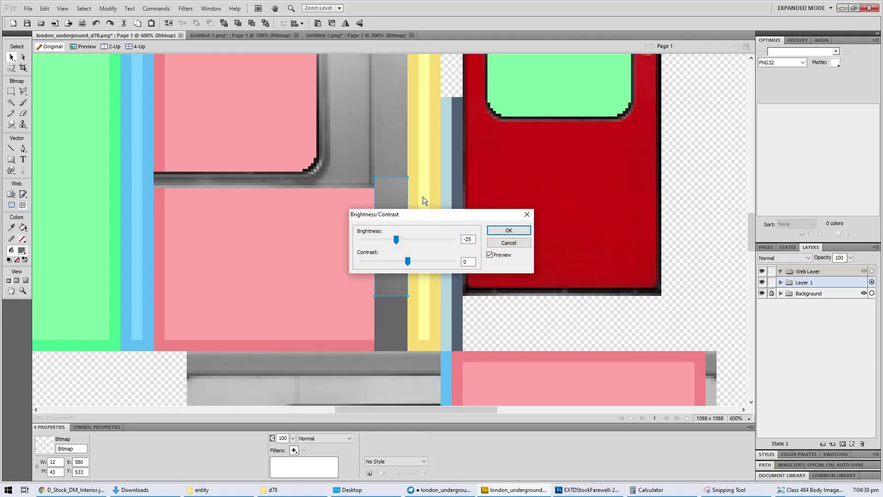
pyautogui.moveTo(416, 220); pyautogui.dragTo(543, 256)
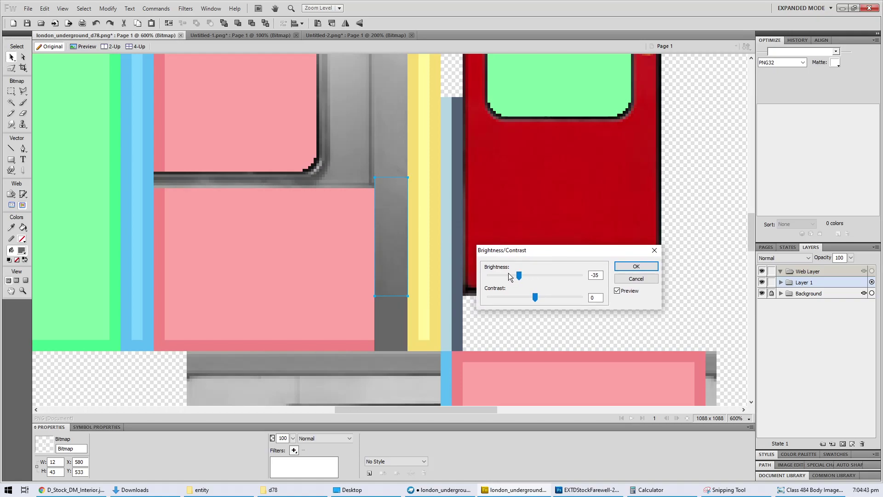
pyautogui.click(503, 276)
pyautogui.click(527, 275)
pyautogui.click(636, 266)
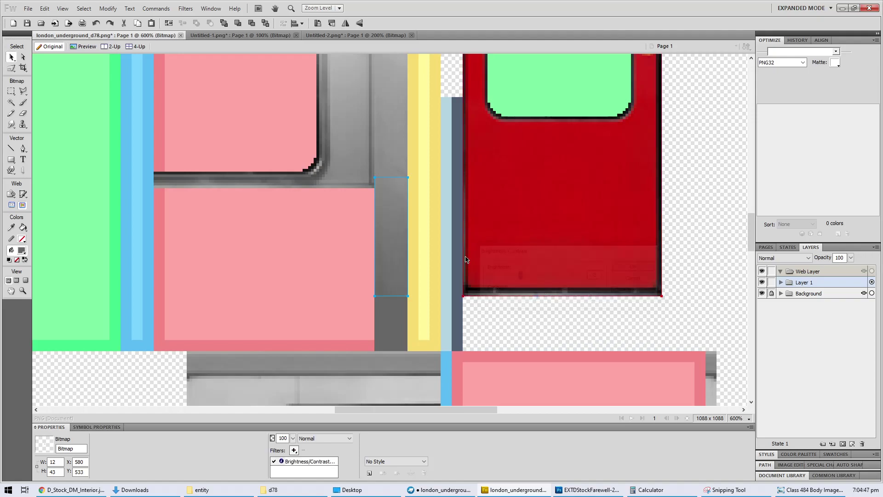
pyautogui.click(465, 250)
pyautogui.click(409, 225)
pyautogui.click(402, 225)
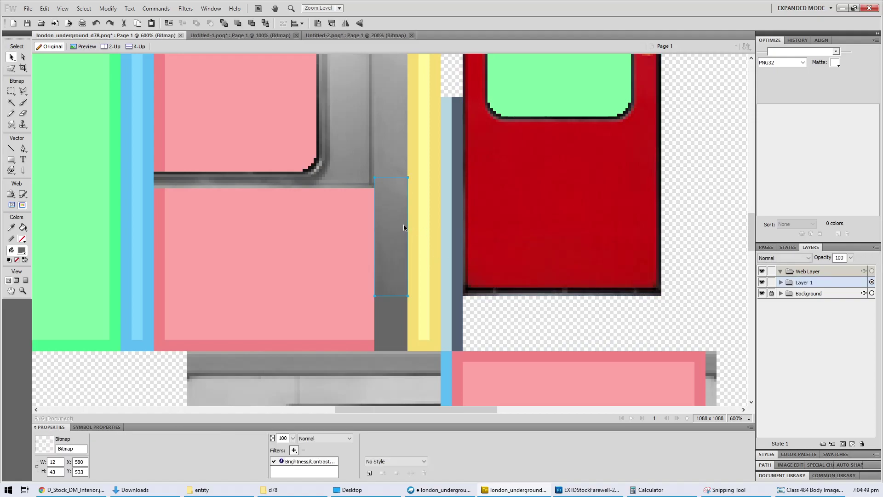
# Step: Try to blend the wall strip's upper end with the Eraser and undo the stroke
pyautogui.press('e')
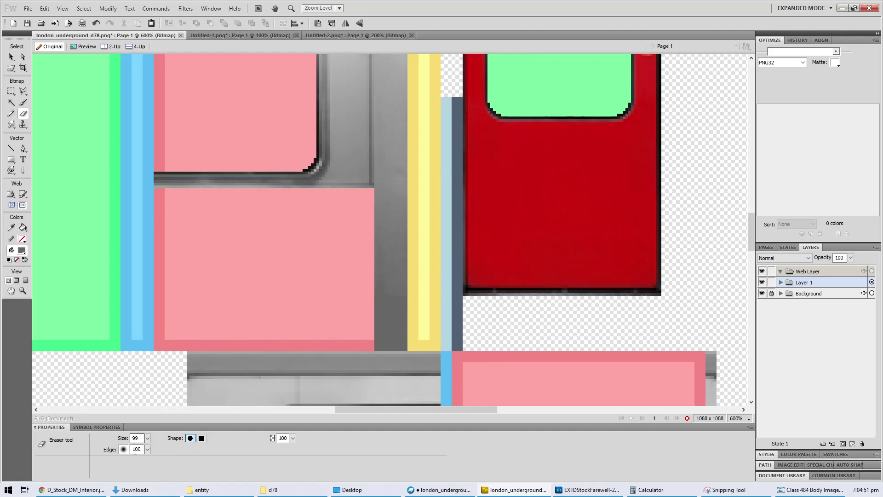
pyautogui.moveTo(152, 449)
pyautogui.mouseDown()
pyautogui.moveTo(152, 459)
pyautogui.moveTo(151, 410)
pyautogui.moveTo(151, 449)
pyautogui.mouseUp()
pyautogui.click(387, 138)
pyautogui.hotkey('ctrl', 'z')
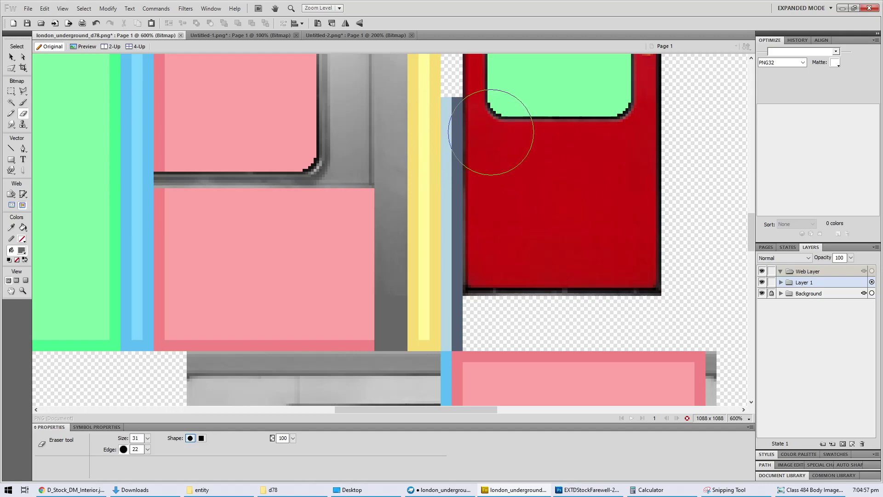
pyautogui.press('v')
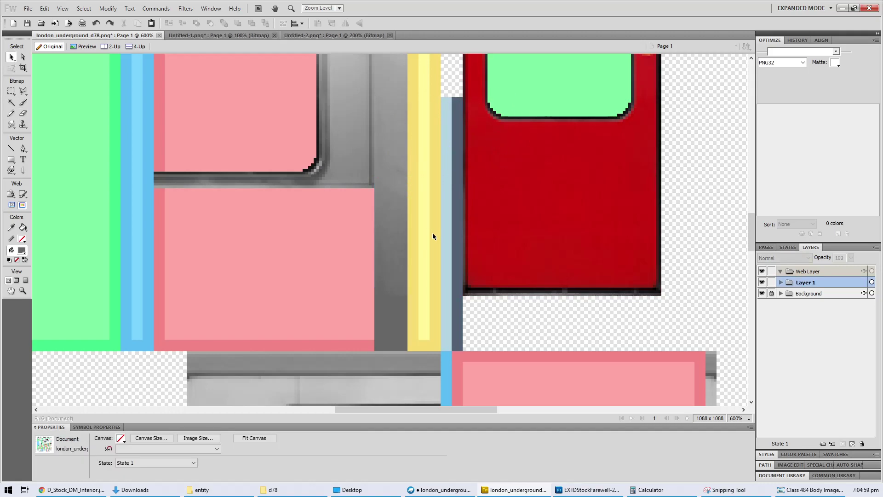
# Step: Try a #333333 fill on the rectangle below the wall strip, and return it to #666666
pyautogui.click(394, 317)
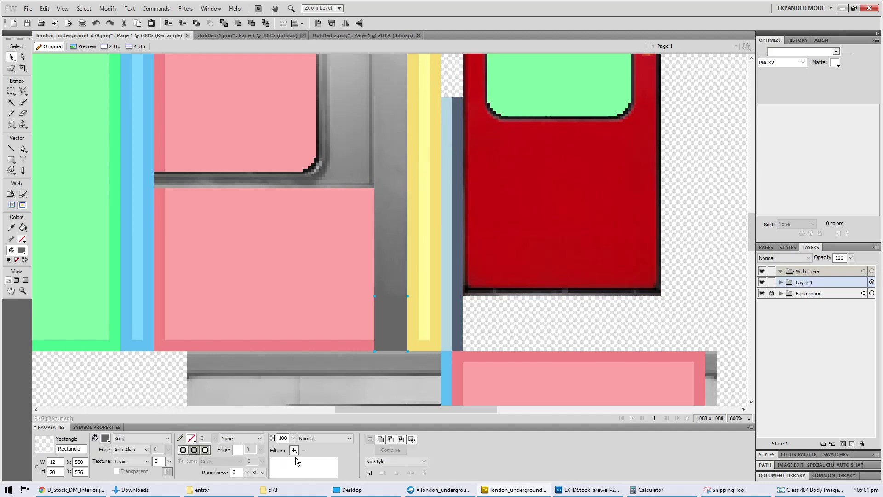
pyautogui.click(106, 438)
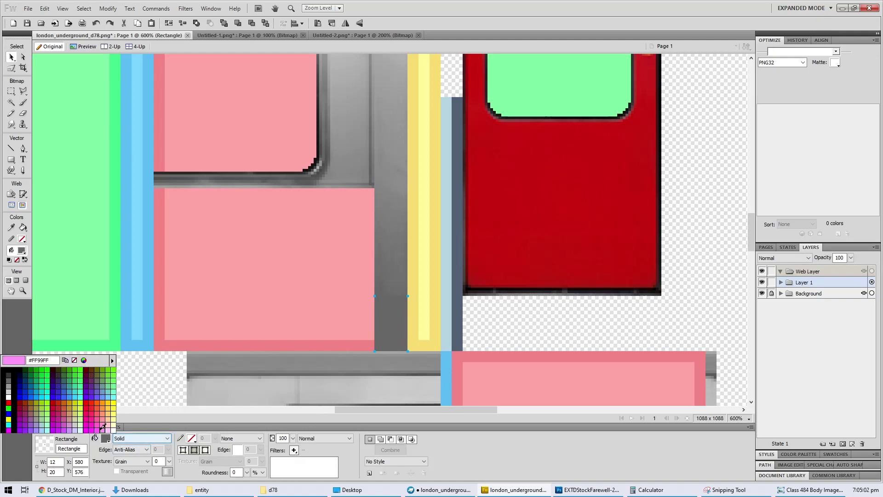
pyautogui.click(10, 376)
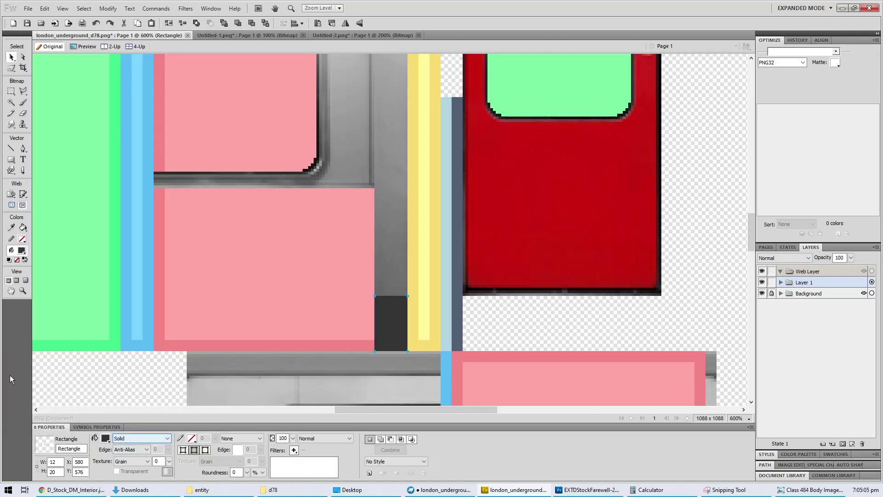
pyautogui.click(105, 438)
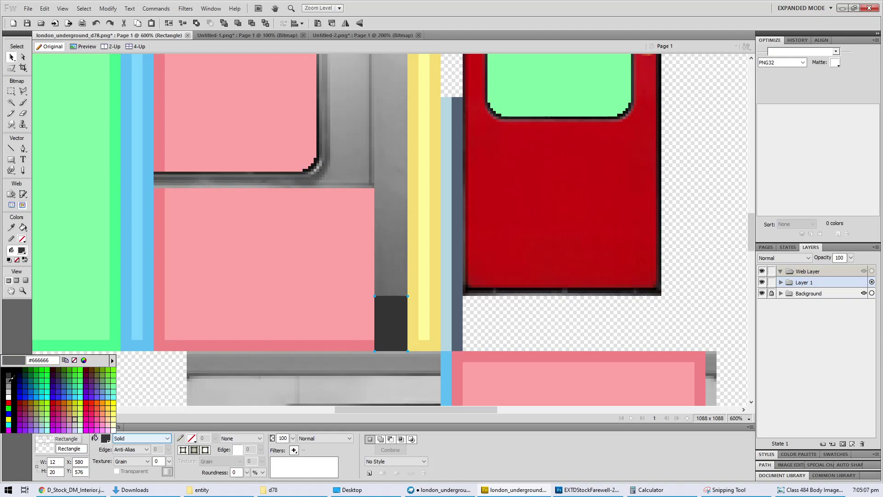
pyautogui.click(56, 361)
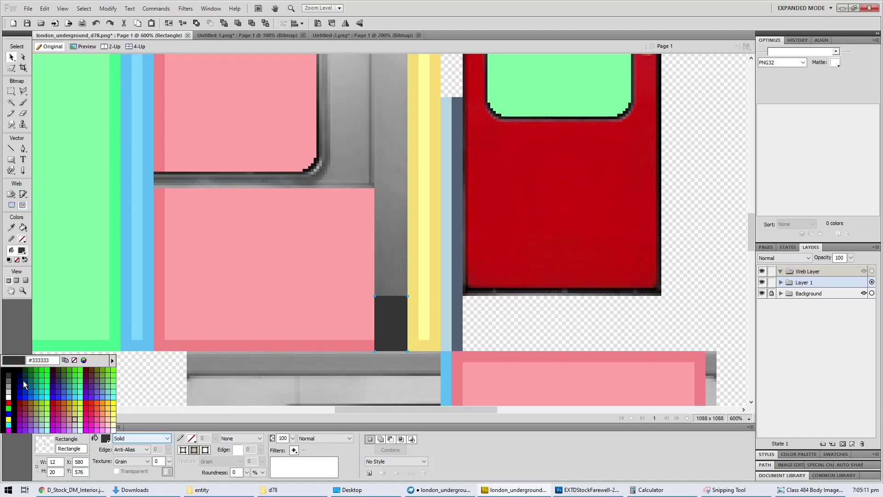
pyautogui.click(10, 384)
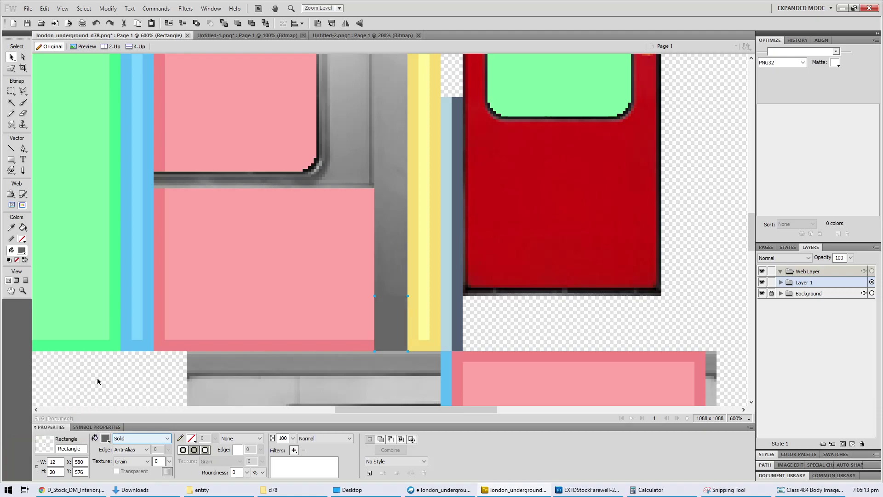
# Step: Set the fill of the rectangle below the wall strip to #505050 and save the texture
pyautogui.click(106, 439)
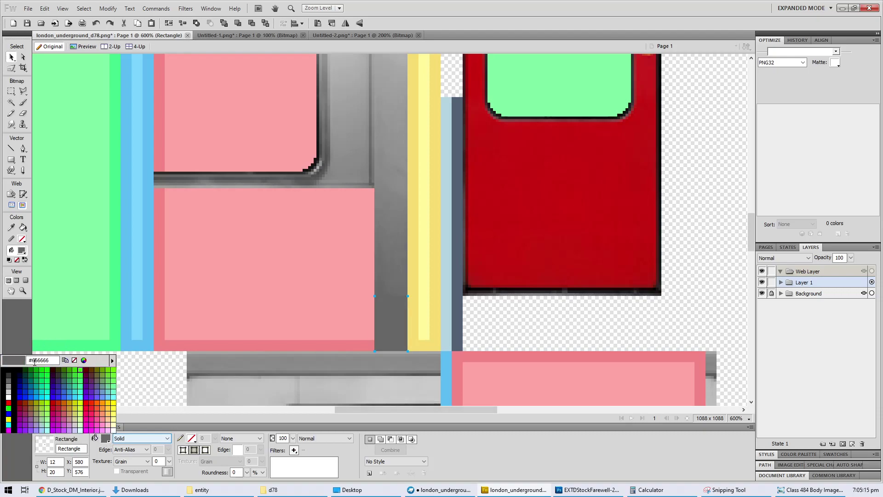
pyautogui.moveTo(35, 362); pyautogui.dragTo(59, 362)
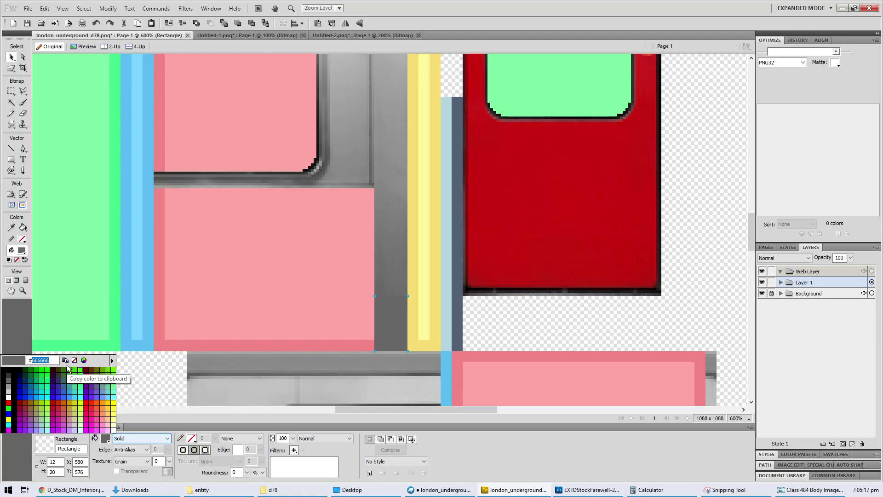
pyautogui.write('505050')
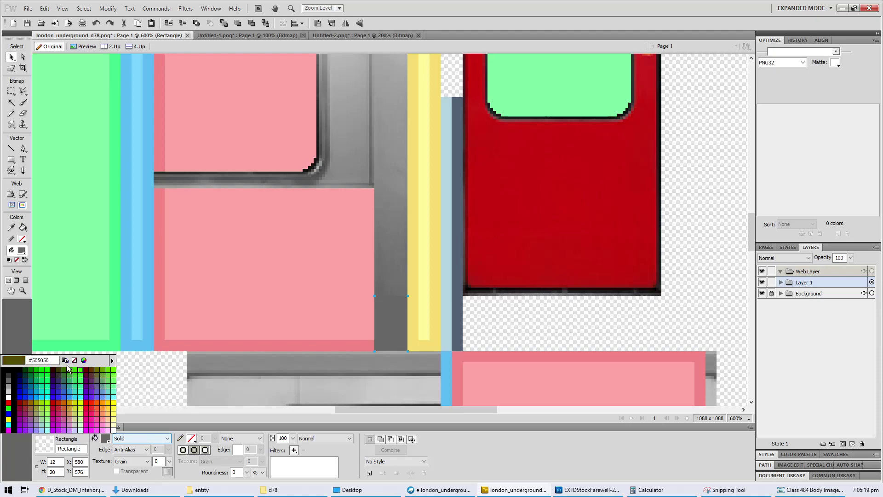
pyautogui.press('Return')
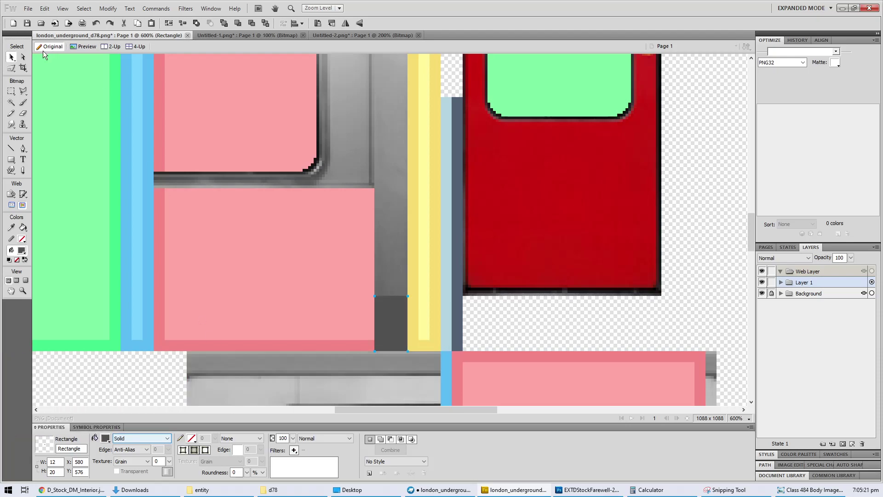
pyautogui.click(297, 219)
pyautogui.hotkey('ctrl', 's')
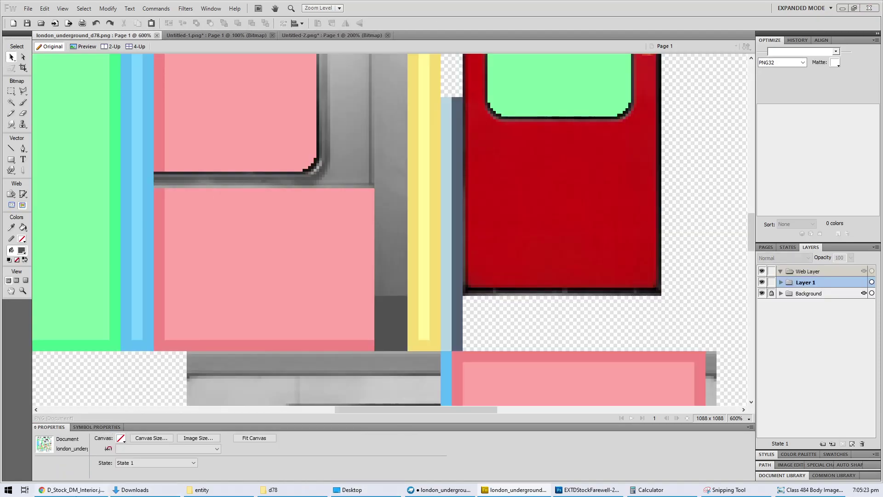
# Step: Compare the train interior reference photo with the wall on the Blockbench model, and return to Fireworks
pyautogui.click(97, 490)
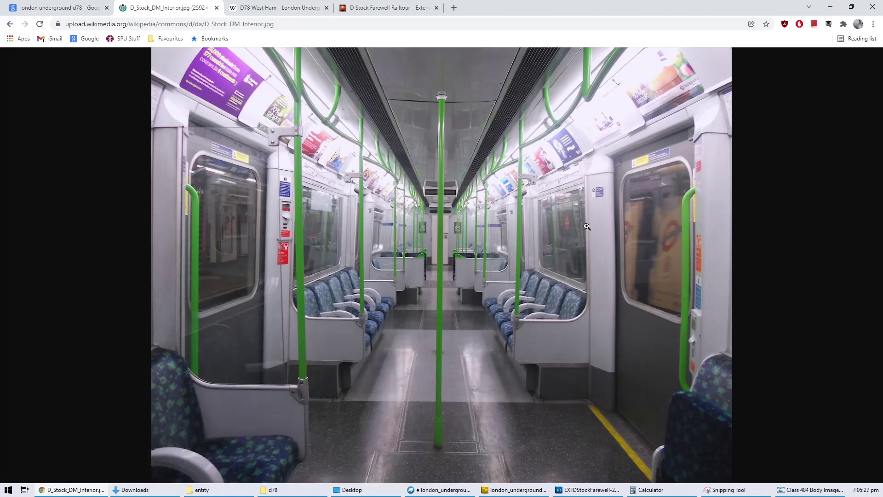
pyautogui.click(463, 491)
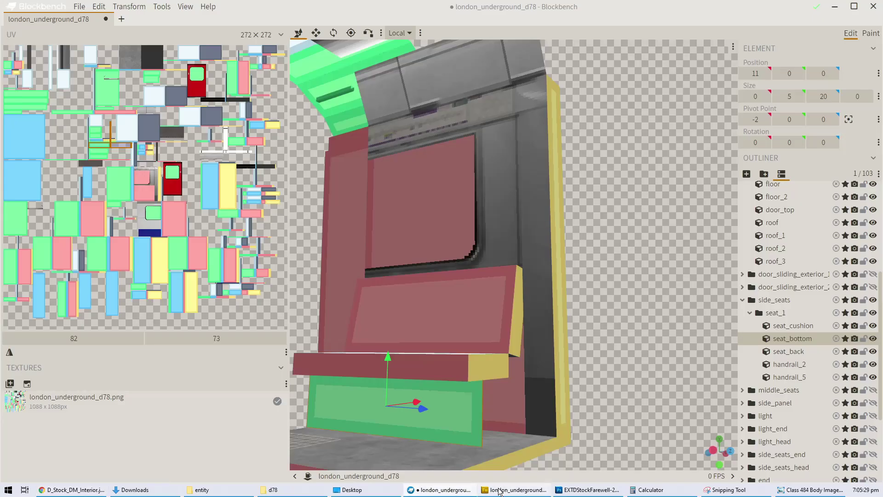
pyautogui.click(500, 490)
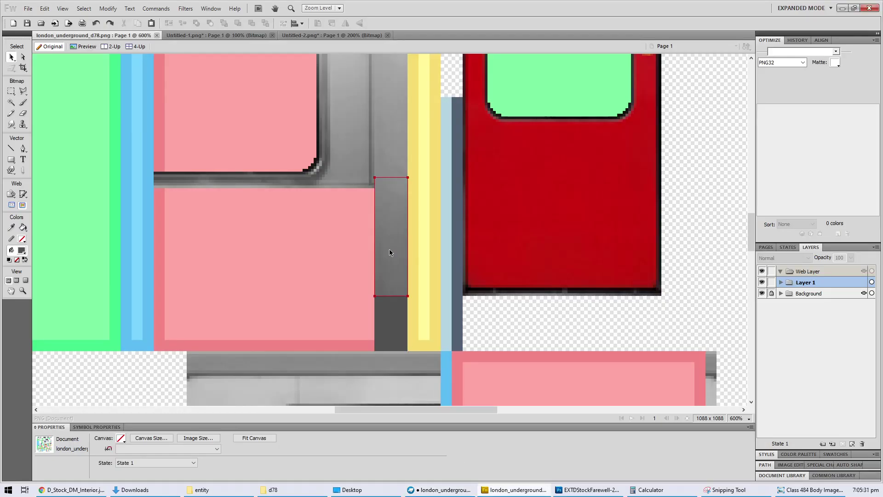
# Step: Flatten the window wall bitmap and the darkened strip below it into one bitmap
pyautogui.keyDown('ctrl'); pyautogui.scroll(-2, 389, 250); pyautogui.keyUp('ctrl')
pyautogui.click(372, 159)
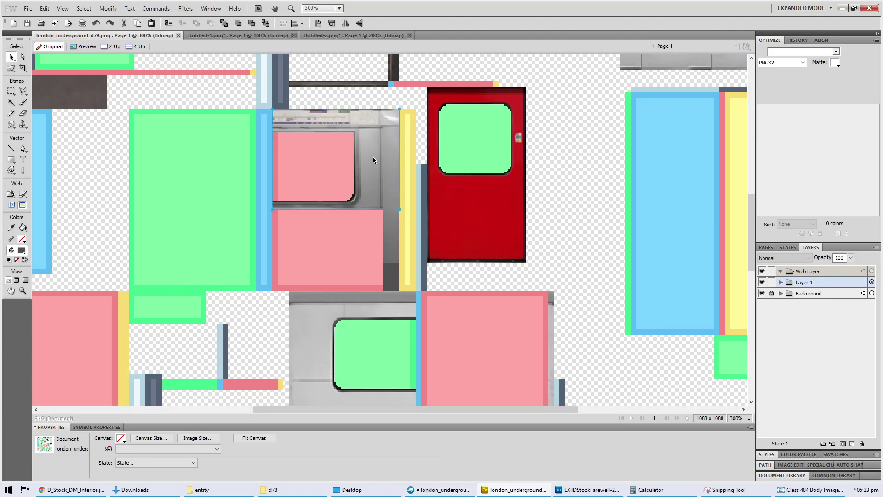
pyautogui.keyDown('shift'); pyautogui.click(389, 238); pyautogui.keyUp('shift')
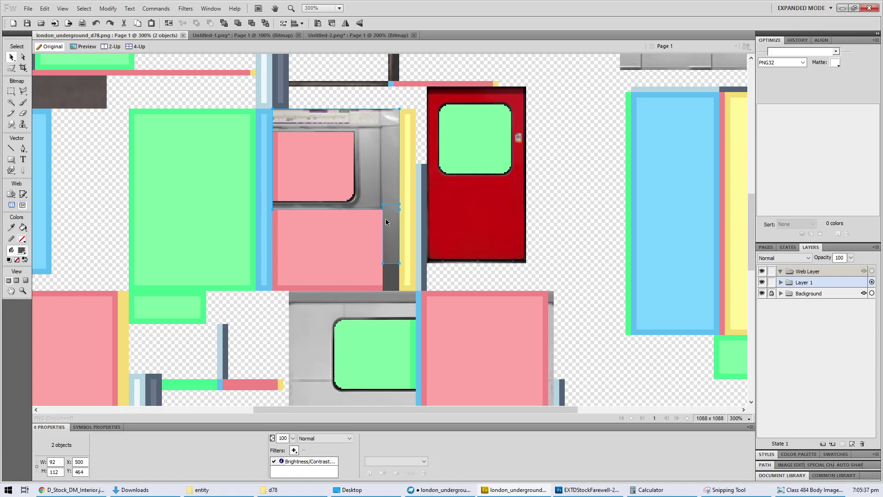
pyautogui.rightClick(387, 190)
pyautogui.click(423, 428)
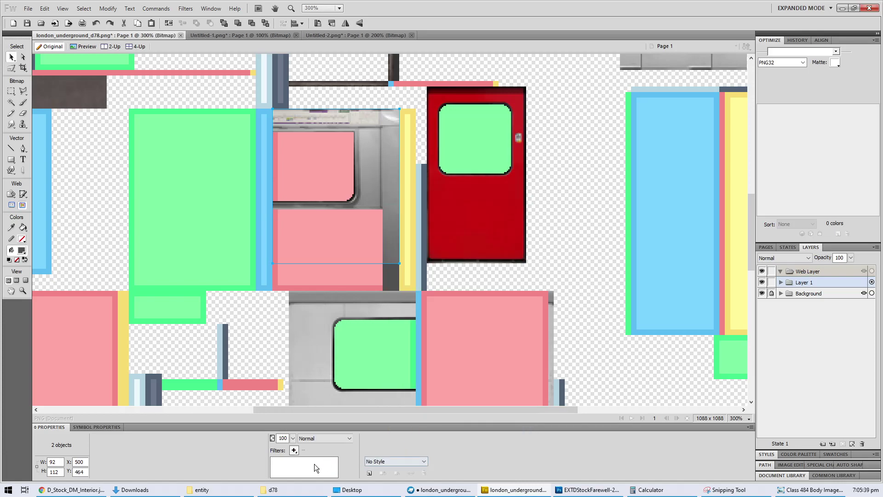
pyautogui.click(294, 451)
pyautogui.moveTo(370, 368)
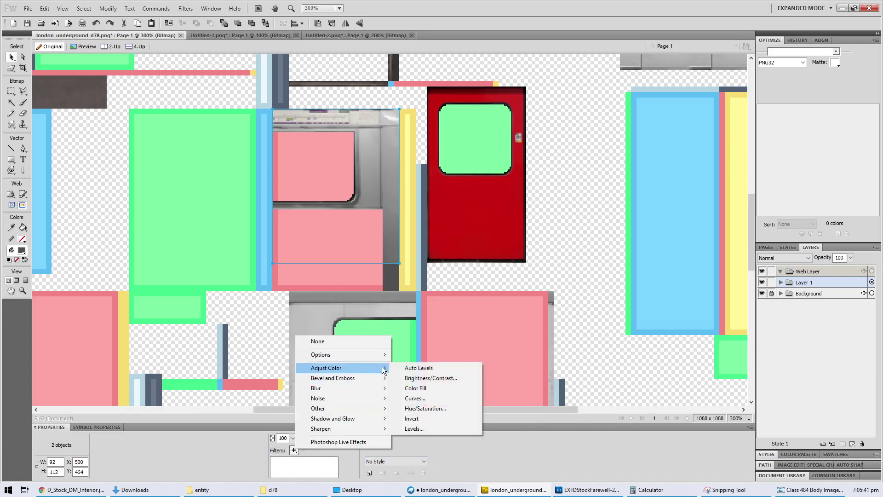
pyautogui.click(424, 378)
pyautogui.moveTo(429, 242); pyautogui.dragTo(440, 261)
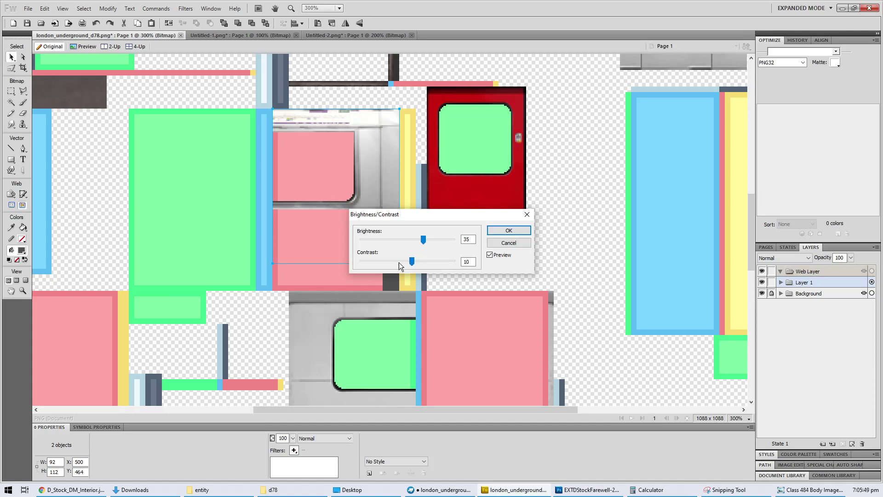
pyautogui.click(508, 243)
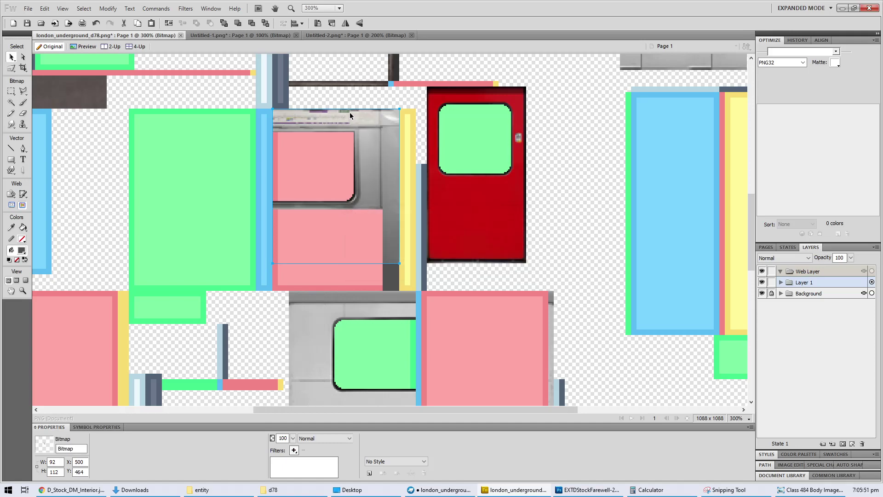
# Step: Copy the 77 × 11 px advert strip above the window, at X 500, Y 465, in place as its own bitmap
pyautogui.hotkey('ctrl', '=')
pyautogui.hotkey('ctrl', '=')
pyautogui.press('m')
pyautogui.moveTo(238, 70)
pyautogui.mouseDown()
pyautogui.moveTo(466, 94)
pyautogui.moveTo(477, 105)
pyautogui.moveTo(335, 83)
pyautogui.moveTo(236, 80)
pyautogui.mouseUp()
pyautogui.hotkey('ctrl', 'z')
pyautogui.press('v')
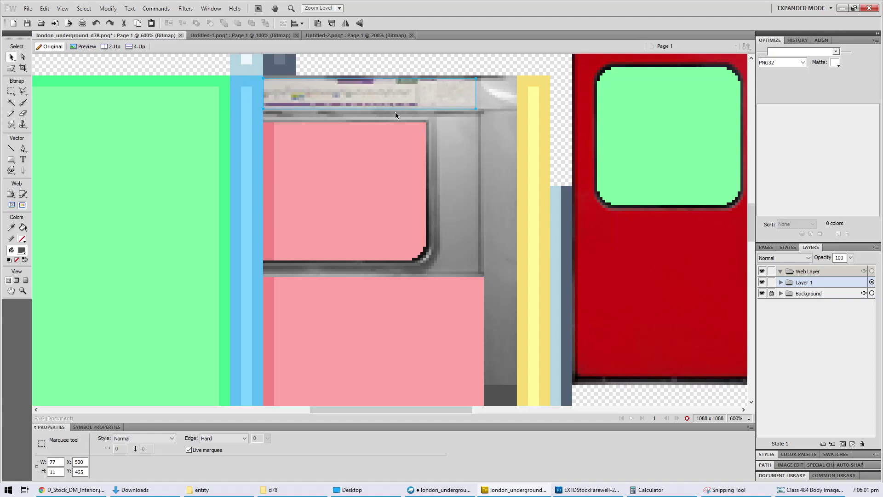
# Step: Apply a Brightness/Contrast filter to the window wall bitmap with brightness 30 and contrast 15
pyautogui.click(396, 112)
pyautogui.click(294, 451)
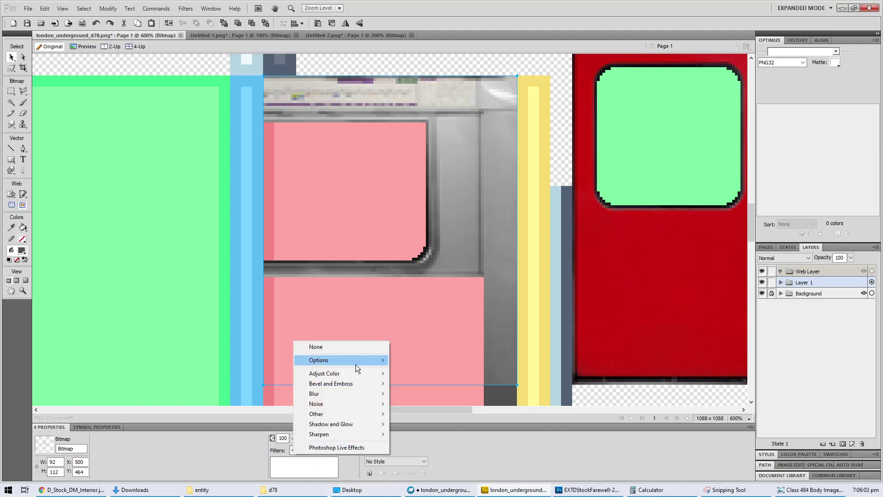
pyautogui.moveTo(349, 373)
pyautogui.click(415, 385)
pyautogui.scroll(-10, 426, 235)
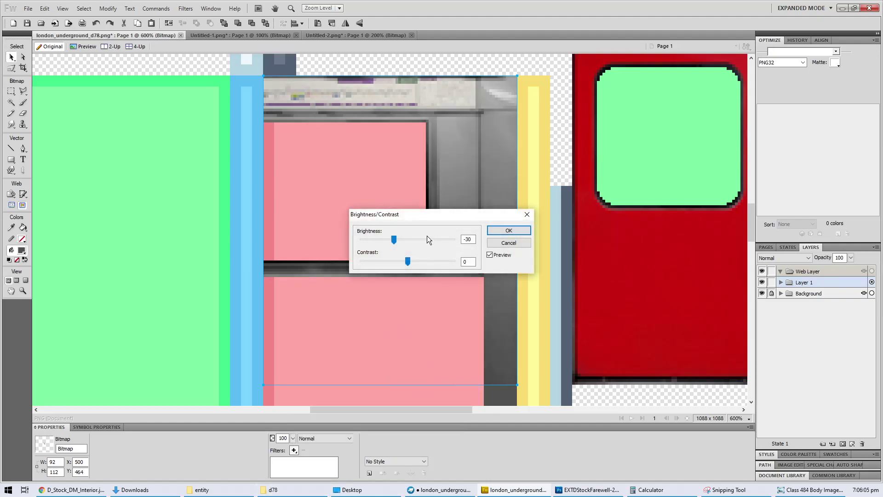
pyautogui.moveTo(431, 240); pyautogui.dragTo(435, 240)
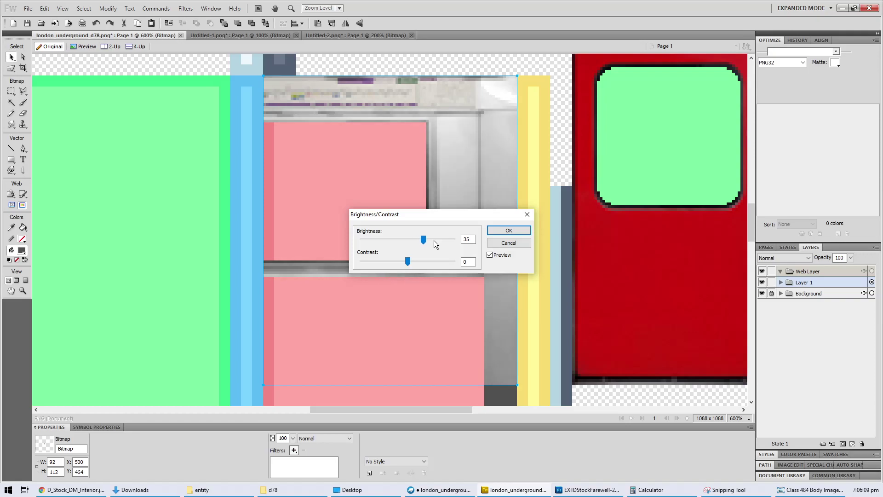
pyautogui.click(432, 260)
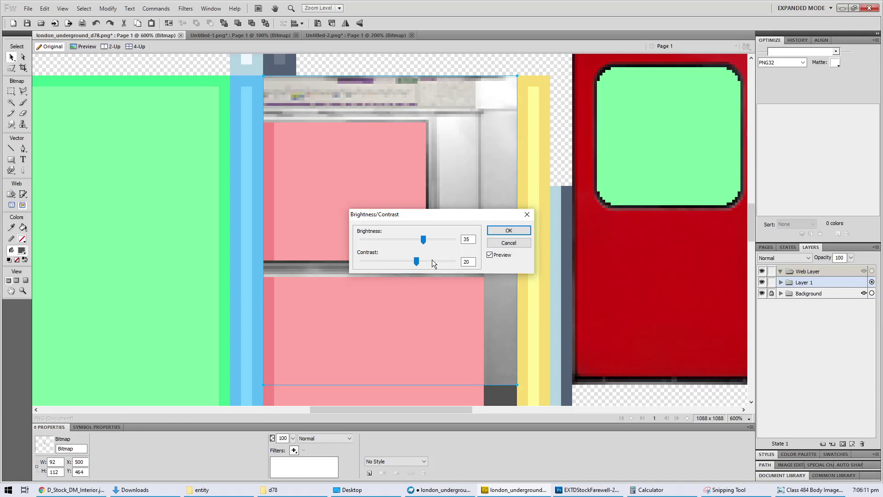
pyautogui.click(404, 238)
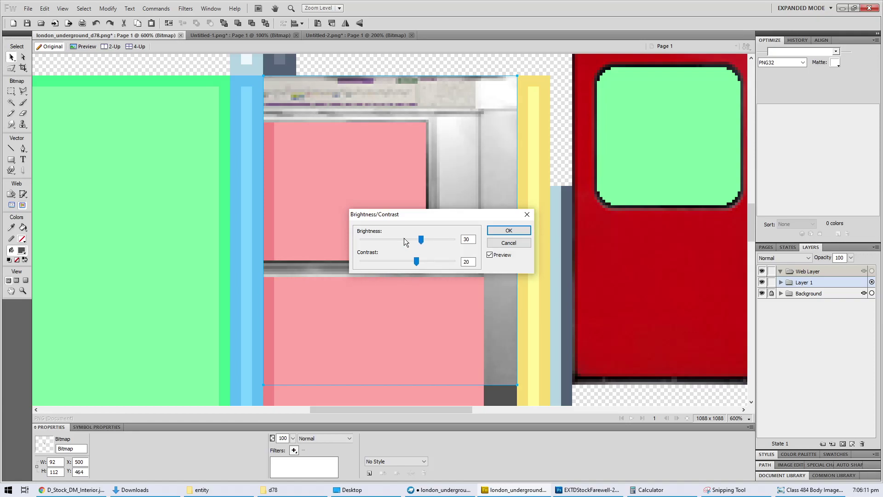
pyautogui.click(438, 260)
pyautogui.moveTo(447, 216); pyautogui.dragTo(181, 188)
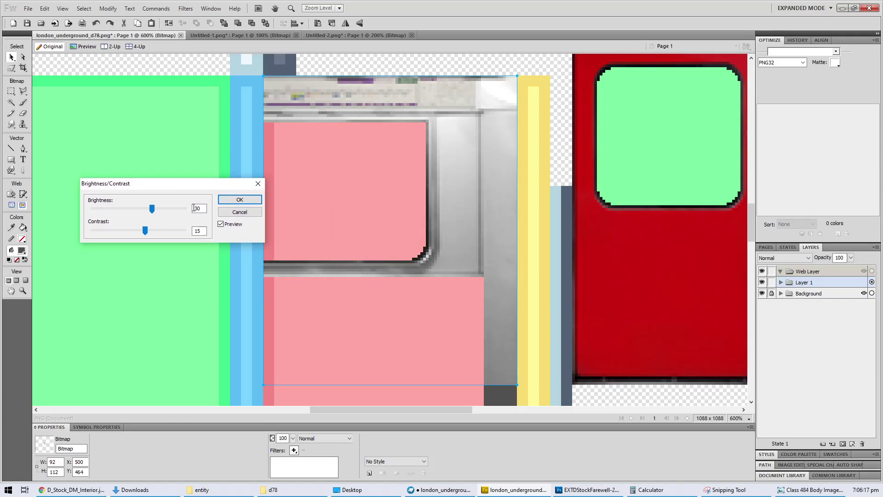
pyautogui.click(240, 199)
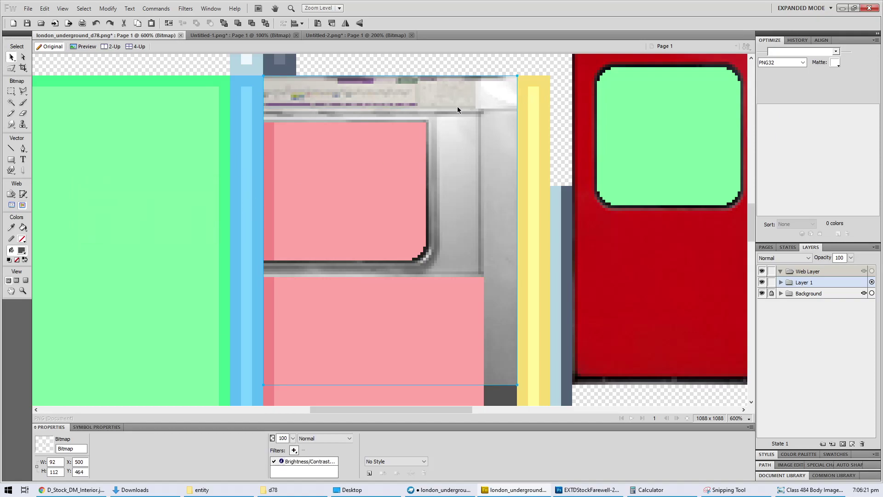
# Step: Change the fill of the dark rectangle below the wall strip to a lighter grey
pyautogui.hotkey('ctrl', '-')
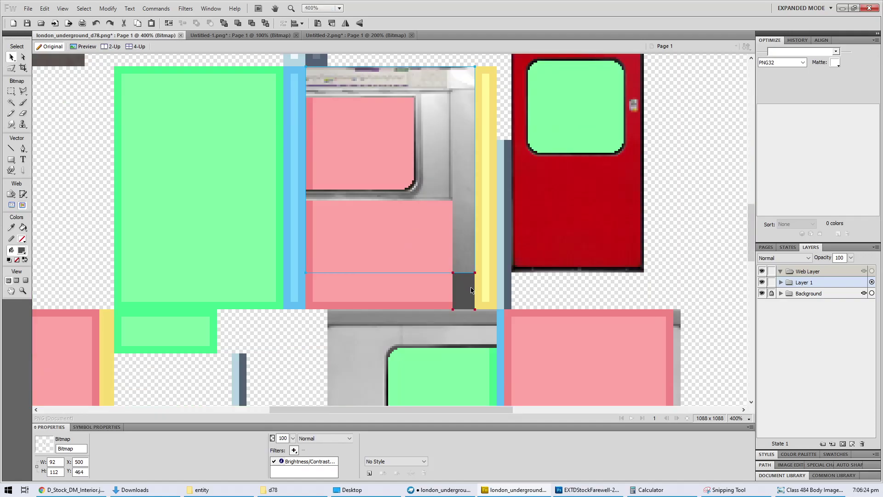
pyautogui.click(471, 290)
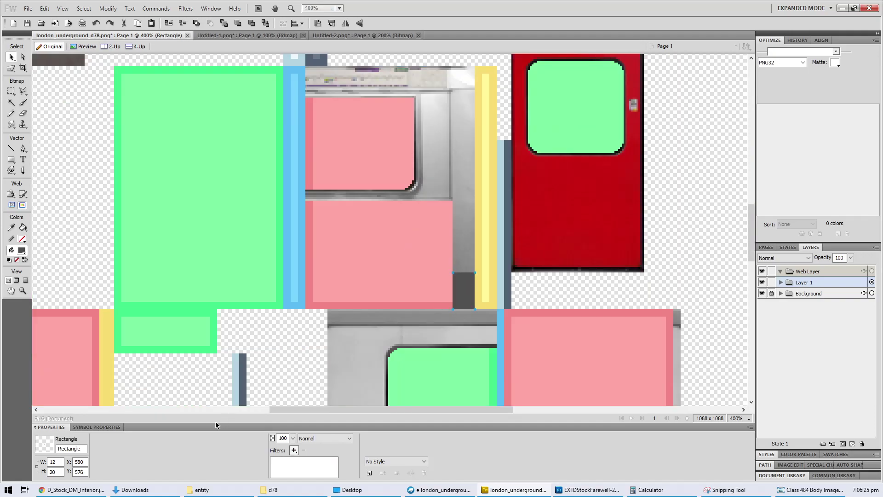
pyautogui.click(105, 437)
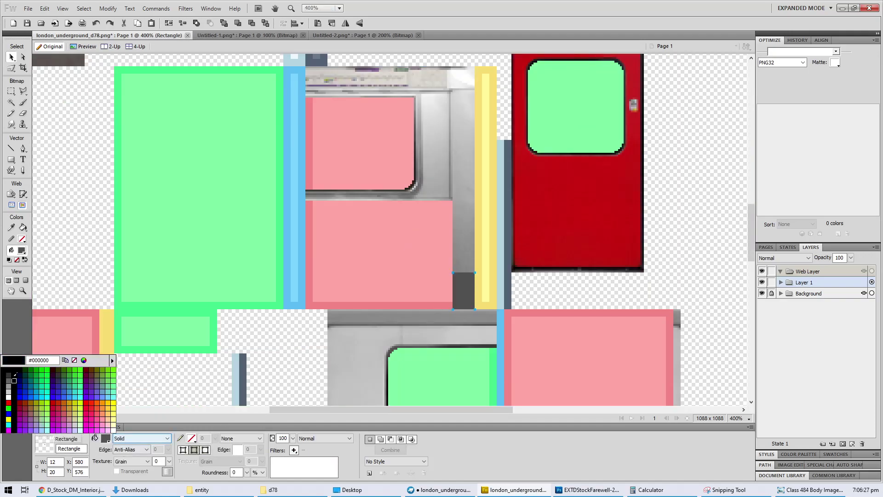
pyautogui.press('Escape')
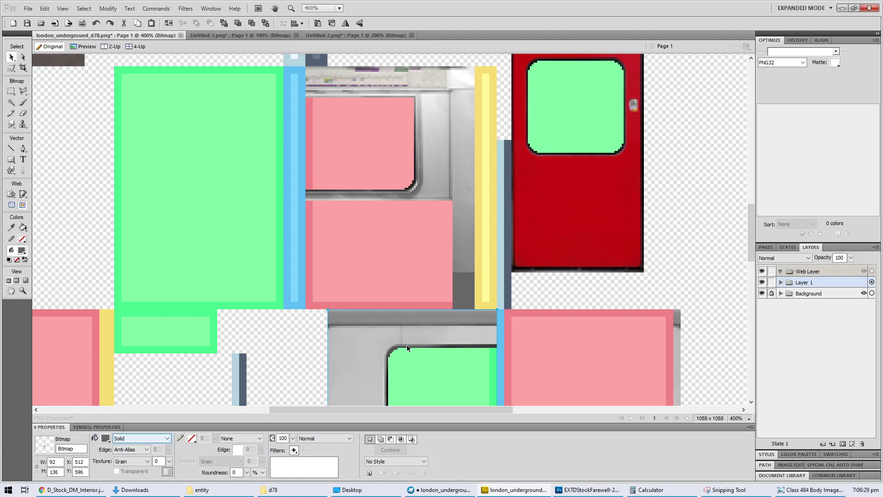
pyautogui.click(624, 305)
# Step: Compare the wall on the Blockbench model with the interior reference photo again, and switch back to Fireworks
pyautogui.hotkey('alt', 'Tab')
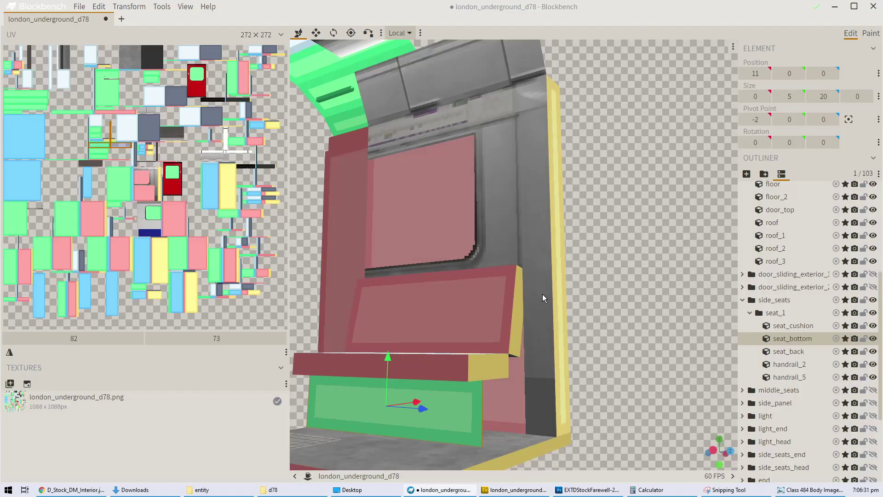
pyautogui.click(74, 490)
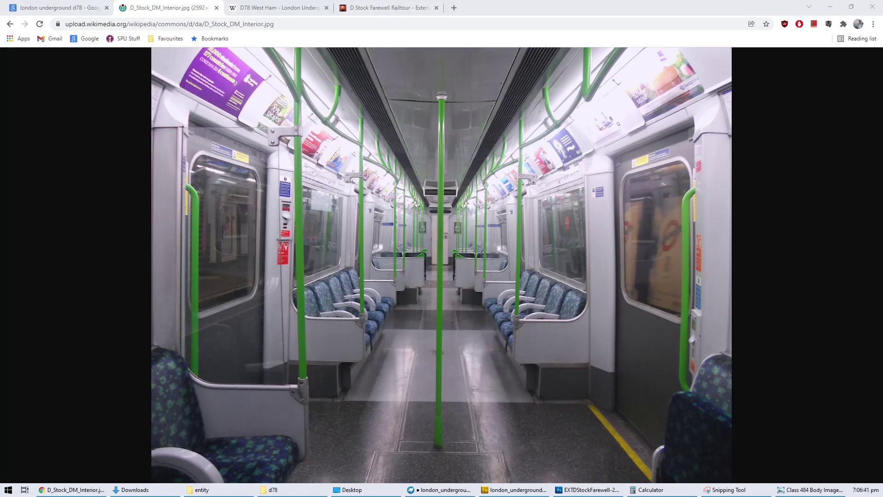
pyautogui.click(441, 489)
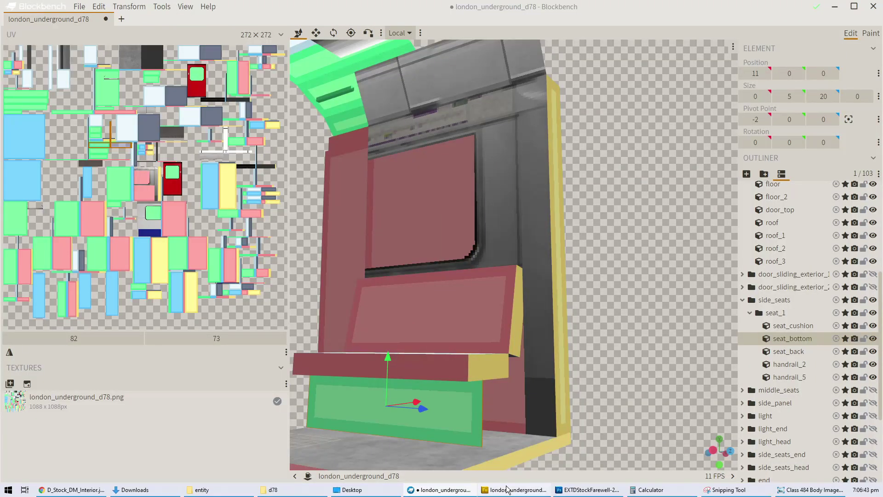
pyautogui.click(506, 488)
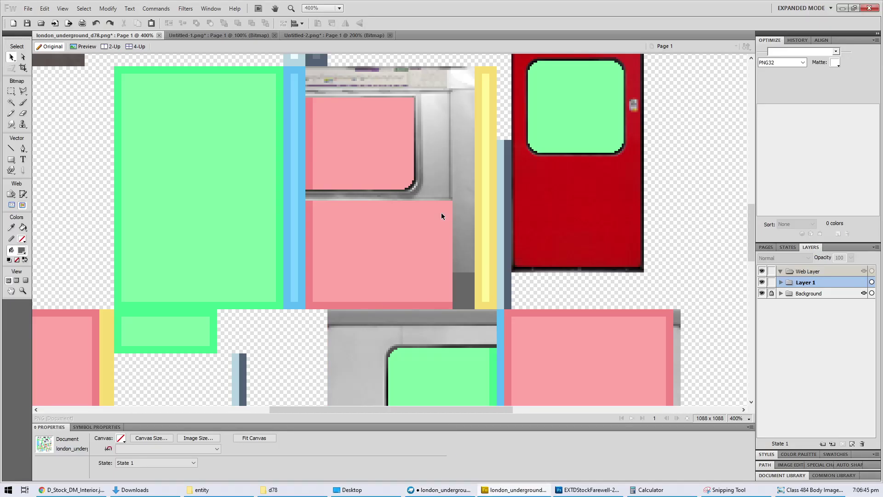
# Step: Flatten the grey rectangle, the window wall bitmap and the advert strip into one bitmap
pyautogui.click(472, 282)
pyautogui.keyDown('shift'); pyautogui.click(462, 237); pyautogui.keyUp('shift')
pyautogui.keyDown('shift'); pyautogui.click(364, 86); pyautogui.keyUp('shift')
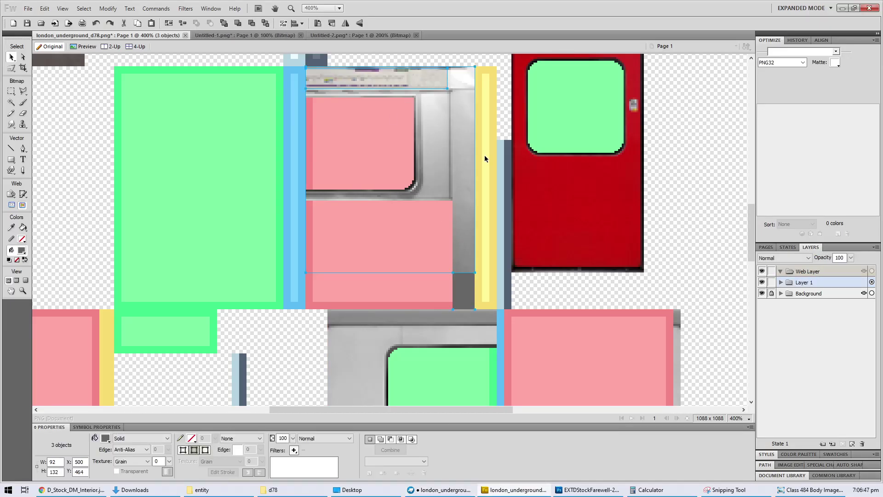
pyautogui.rightClick(438, 164)
pyautogui.click(478, 407)
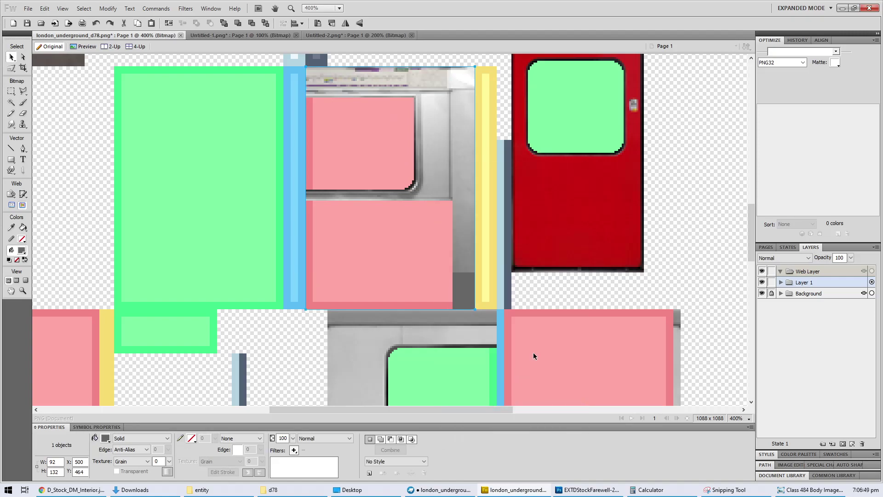
# Step: Switch to Blockbench and examine the brightened wall texture around the window and seat from several angles
pyautogui.hotkey('alt', 'Tab')
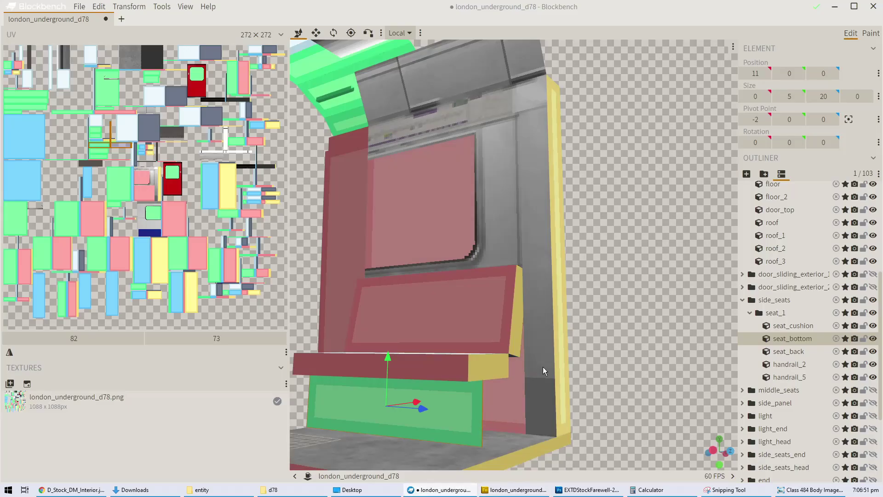
pyautogui.moveTo(595, 363); pyautogui.dragTo(645, 358)
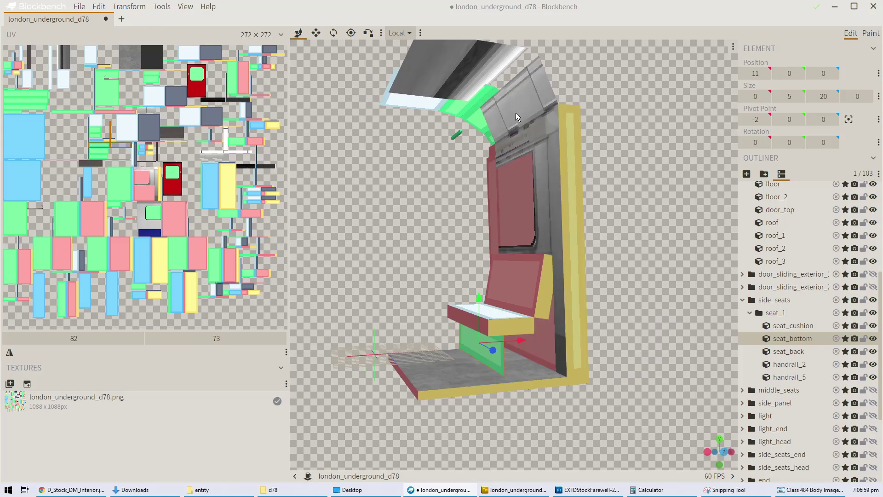
pyautogui.scroll(3, 570, 119)
pyautogui.scroll(-2, 570, 119)
pyautogui.moveTo(589, 123); pyautogui.dragTo(609, 143)
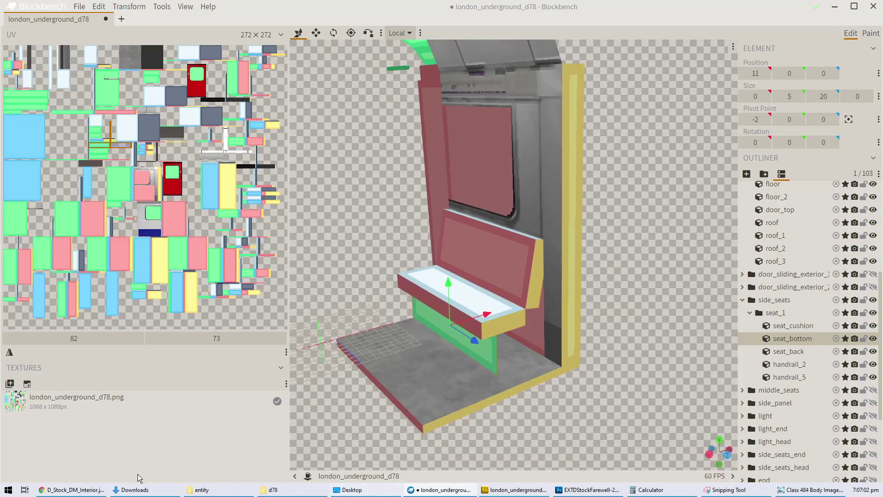
# Step: Switch to Fireworks and duplicate the 12-pixel-wide edge strip of the wall bitmap beside the yellow face as a separate bitmap
pyautogui.click(515, 489)
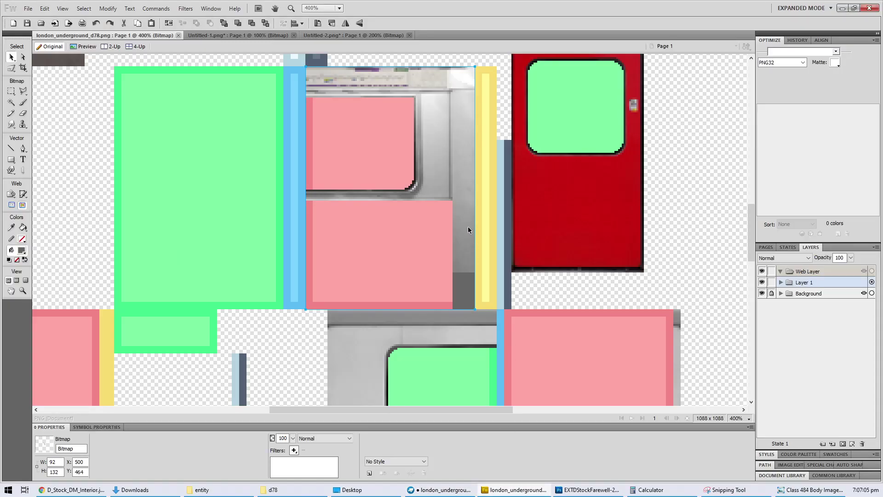
pyautogui.press('m')
pyautogui.moveTo(491, 320); pyautogui.dragTo(452, 59)
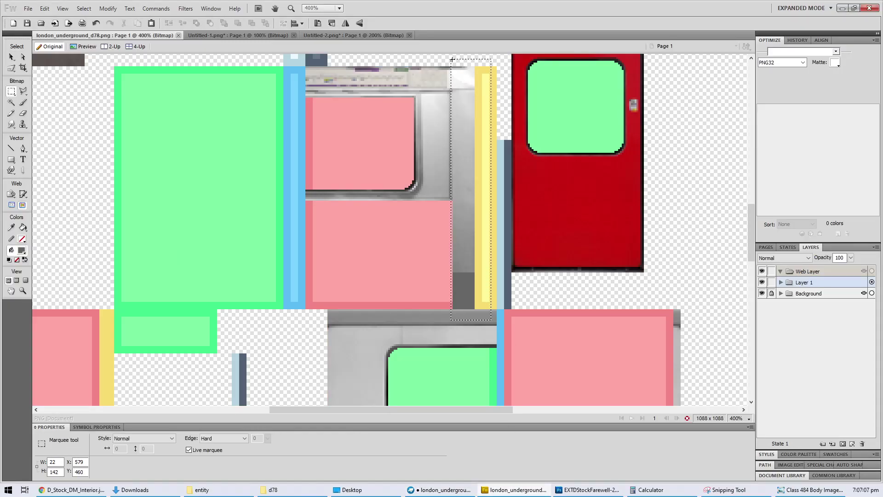
pyautogui.hotkey('ctrl', 'z')
pyautogui.press('v')
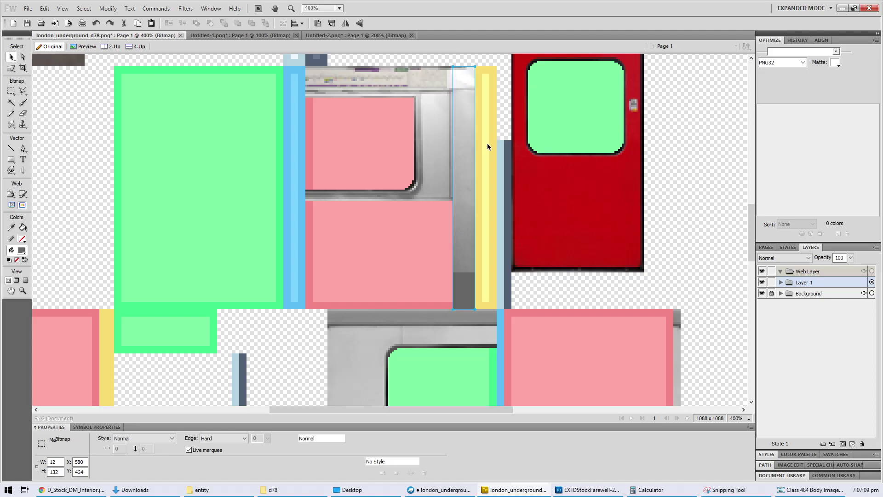
# Step: Move the copied strip over the adjoining yellow face, flip it horizontally and align it flush with the wall at X 592, Y 464
pyautogui.moveTo(487, 147); pyautogui.dragTo(491, 144)
pyautogui.click(348, 23)
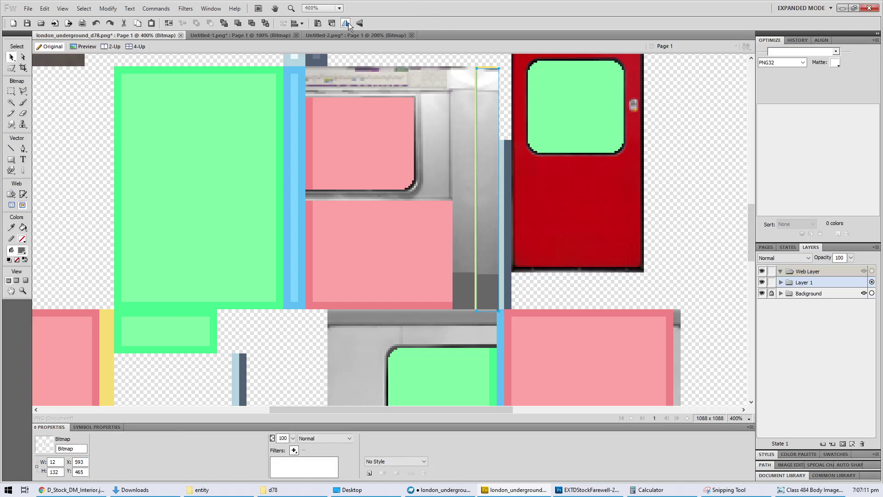
pyautogui.press('Left')
pyautogui.press('Up')
pyautogui.press('Right')
pyautogui.press('Left')
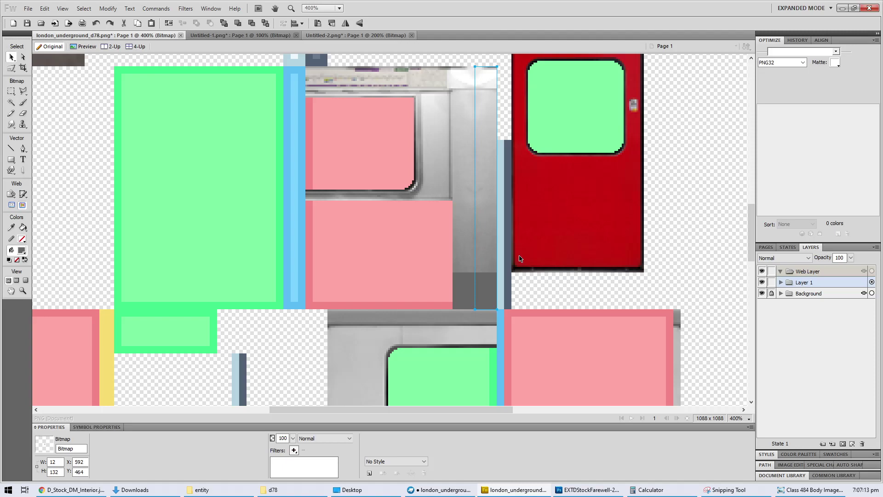
# Step: Trim the flipped strip to 8 pixels wide by removing the part from X 600 onwards
pyautogui.press('m')
pyautogui.moveTo(506, 329); pyautogui.dragTo(490, 300)
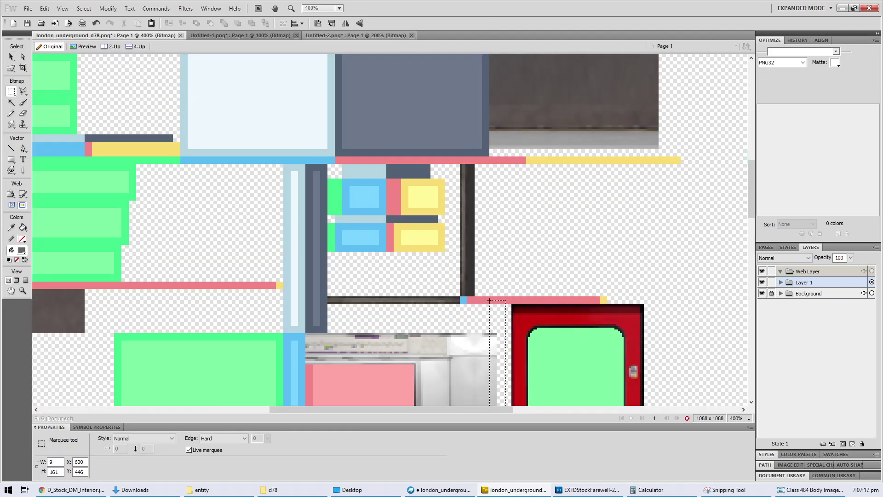
pyautogui.scroll(-5, 499, 291)
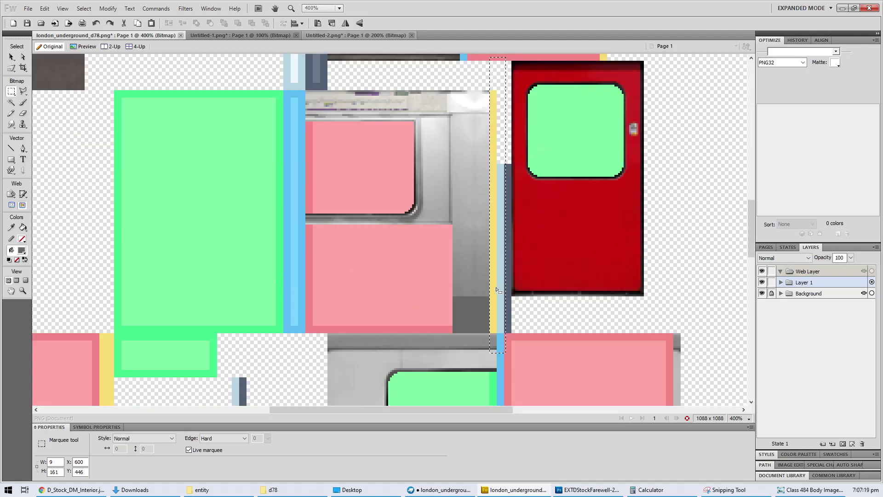
pyautogui.moveTo(498, 287); pyautogui.dragTo(495, 287)
pyautogui.press('v')
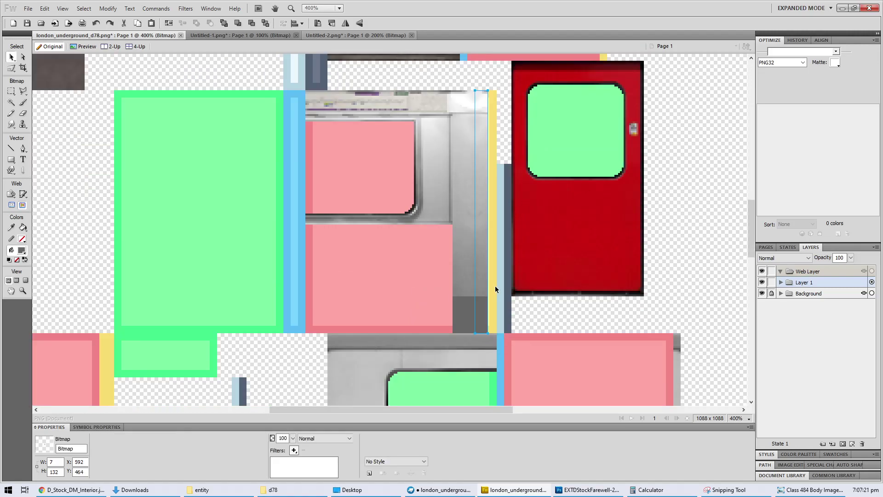
pyautogui.hotkey('ctrl', 'z')
pyautogui.hotkey('ctrl', 'z')
# Step: Select the trimmed edge strip and save the london_underground_d78.png texture
pyautogui.click(536, 301)
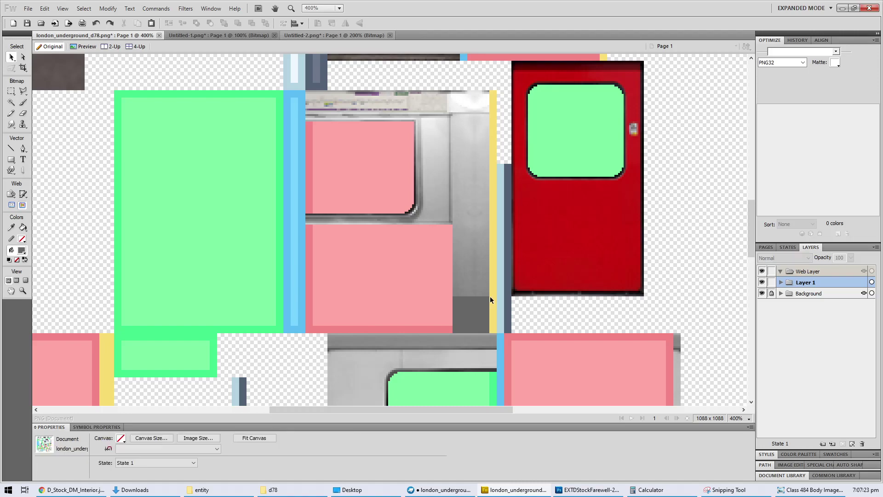
pyautogui.click(481, 299)
pyautogui.hotkey('ctrl', 's')
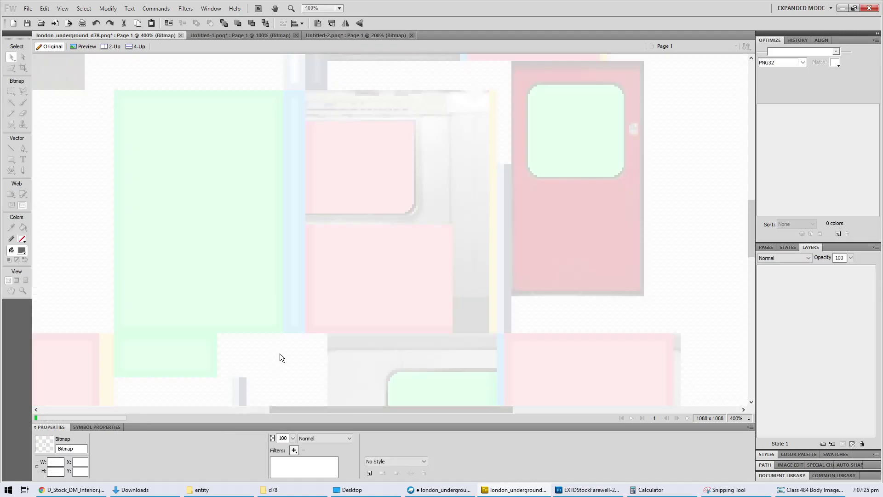
# Step: Switch to Blockbench and examine the textured wall edge from the side, the inside and farther away
pyautogui.click(443, 490)
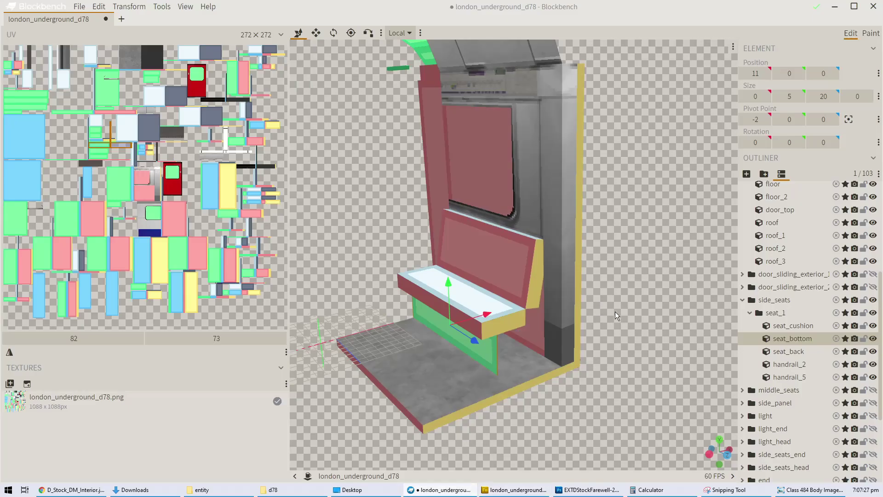
pyautogui.moveTo(615, 310); pyautogui.dragTo(546, 288)
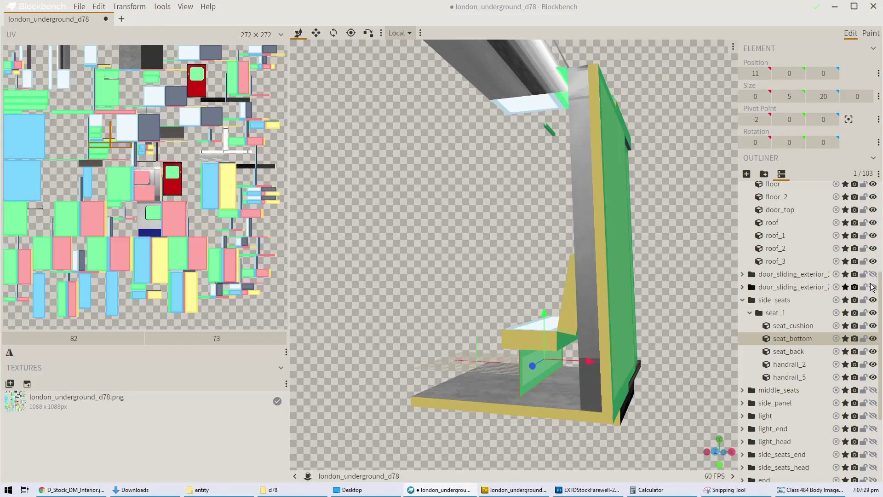
pyautogui.moveTo(570, 250); pyautogui.dragTo(719, 197)
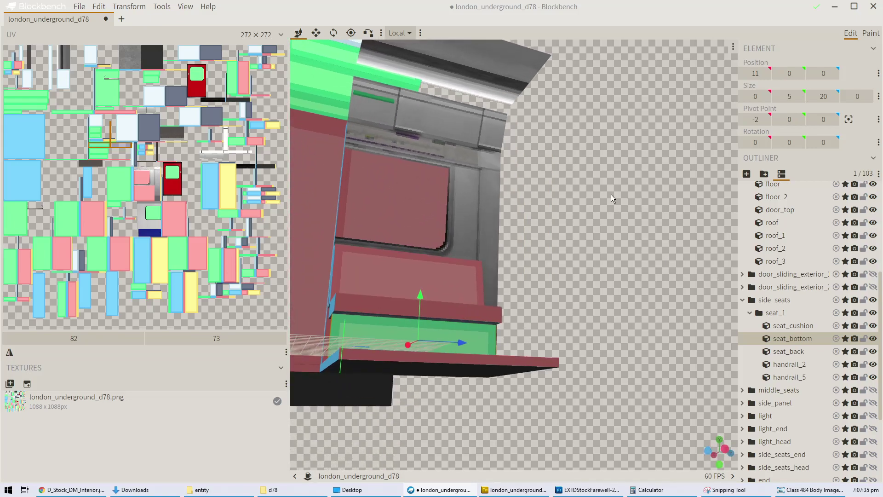
pyautogui.scroll(-5, 611, 194)
pyautogui.moveTo(548, 196); pyautogui.dragTo(560, 218)
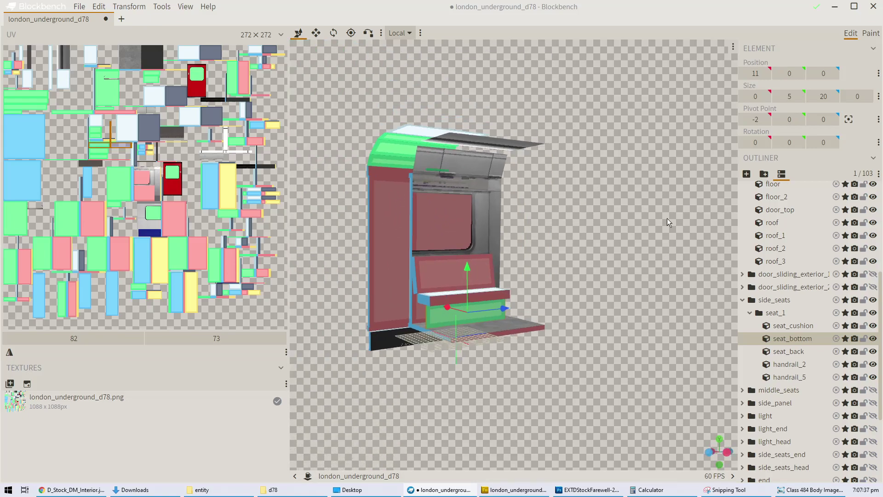
# Step: Collapse the window group in the outliner and hide the window and side_seats groups
pyautogui.scroll(5, 783, 253)
pyautogui.click(750, 200)
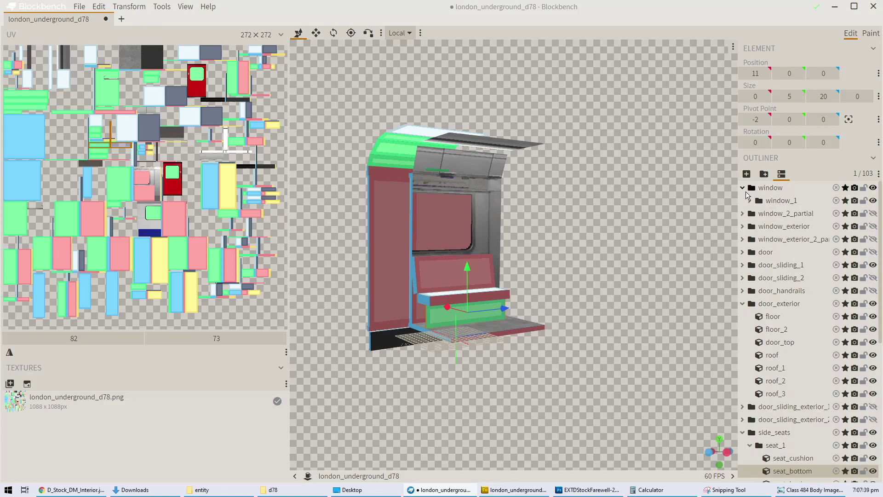
pyautogui.click(743, 188)
pyautogui.click(873, 187)
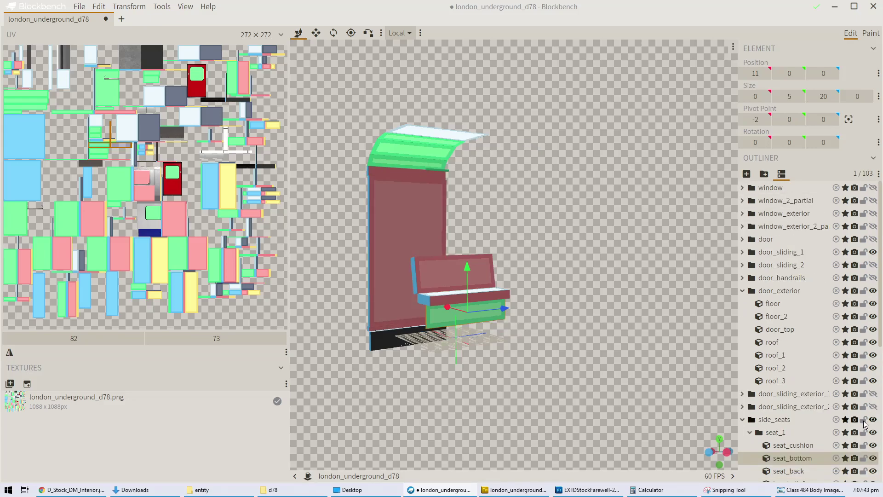
pyautogui.click(873, 419)
# Step: View the sliding door from outside, select its panel and hide the door_sliding_1 group
pyautogui.moveTo(542, 267); pyautogui.dragTo(752, 275)
pyautogui.rightClick(753, 275)
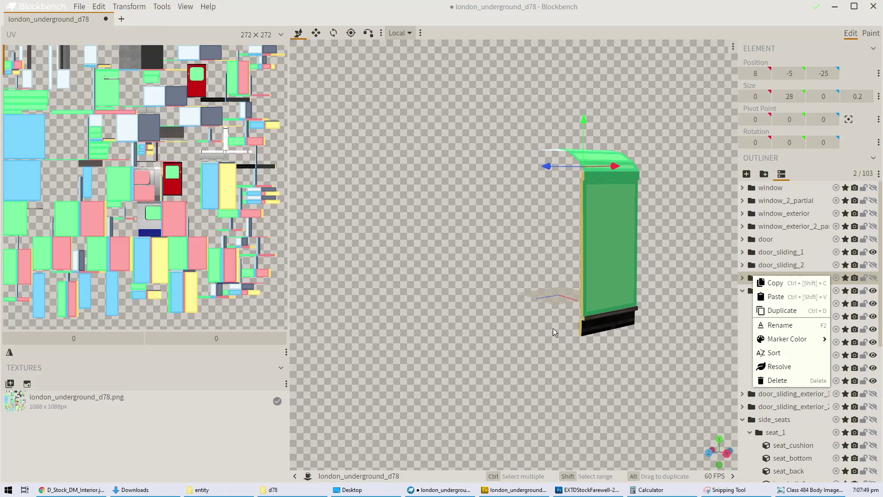
pyautogui.click(520, 325)
pyautogui.click(593, 228)
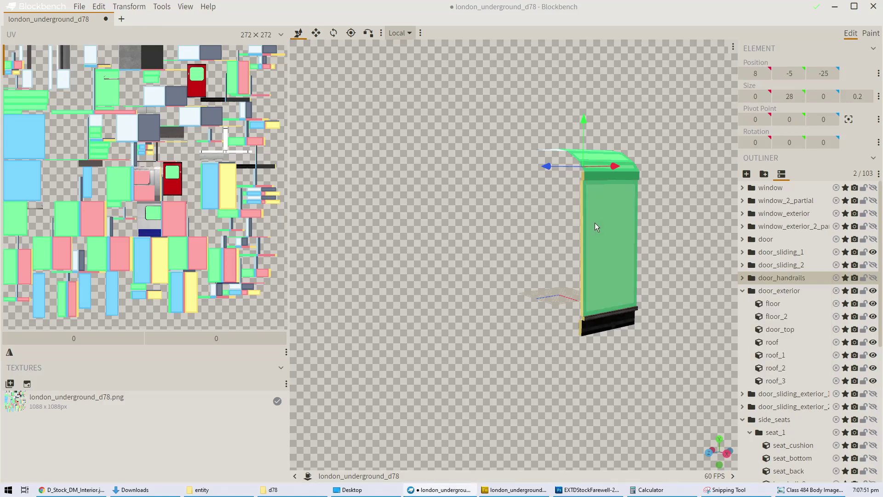
pyautogui.click(742, 252)
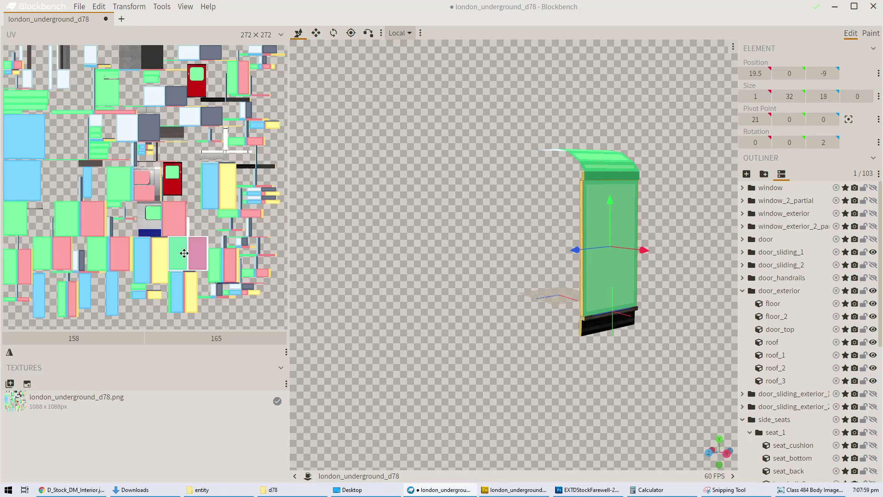
pyautogui.click(874, 252)
# Step: Show the door group for a check, hide it again, collapse door_exterior and examine its roof and sill from above
pyautogui.click(873, 239)
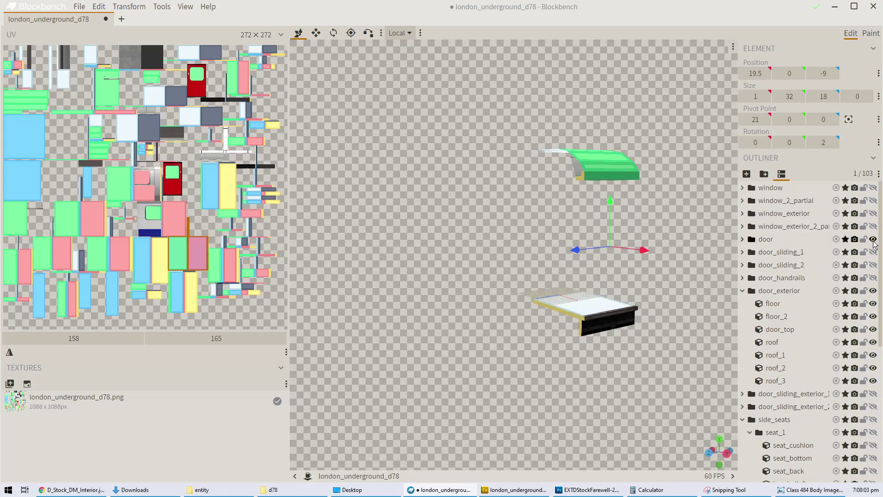
pyautogui.moveTo(585, 240); pyautogui.dragTo(606, 239)
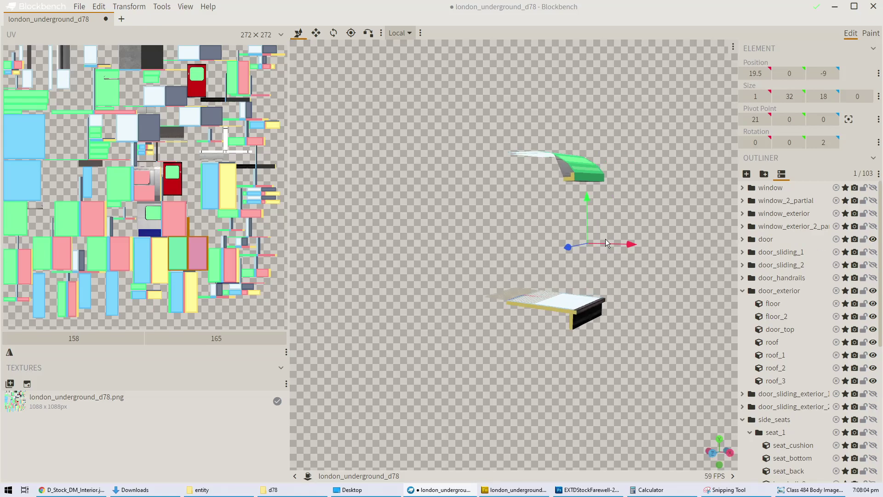
pyautogui.click(741, 290)
pyautogui.click(874, 239)
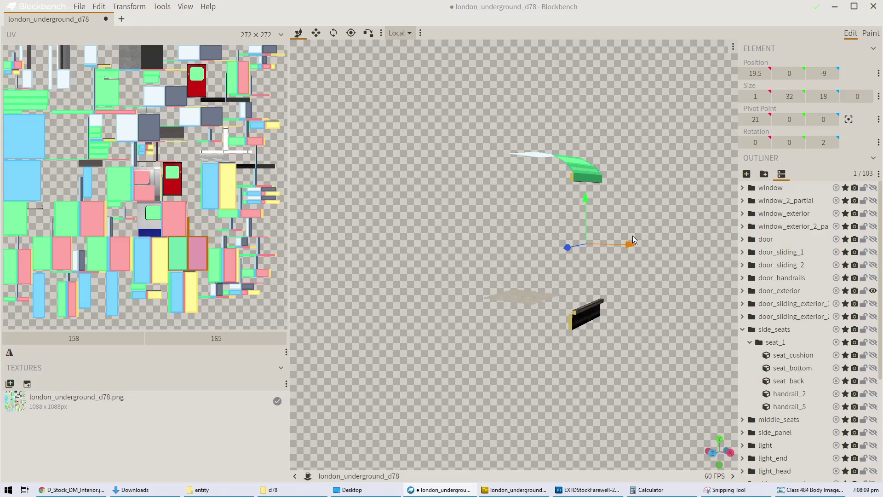
pyautogui.moveTo(633, 235); pyautogui.dragTo(519, 205)
pyautogui.moveTo(620, 174); pyautogui.dragTo(543, 241)
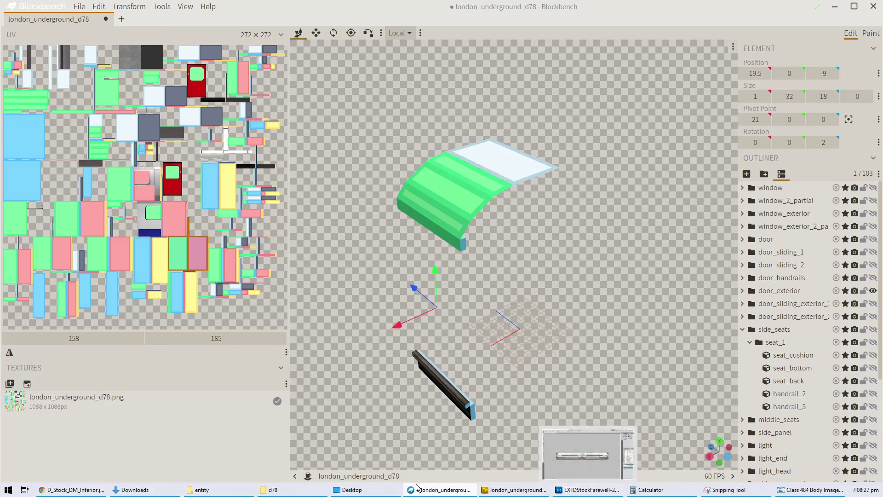
# Step: Close the EXTDStockFarewell image window that is open in the background
pyautogui.moveTo(482, 492)
pyautogui.moveTo(559, 493)
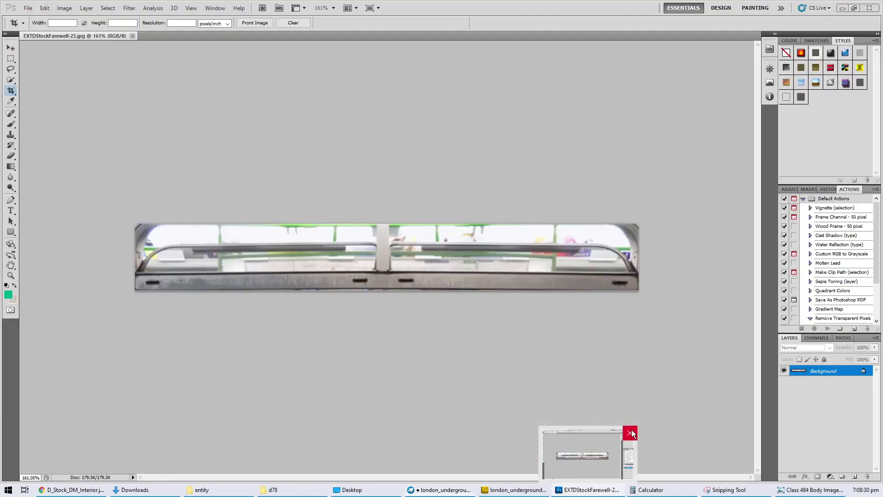
pyautogui.click(630, 433)
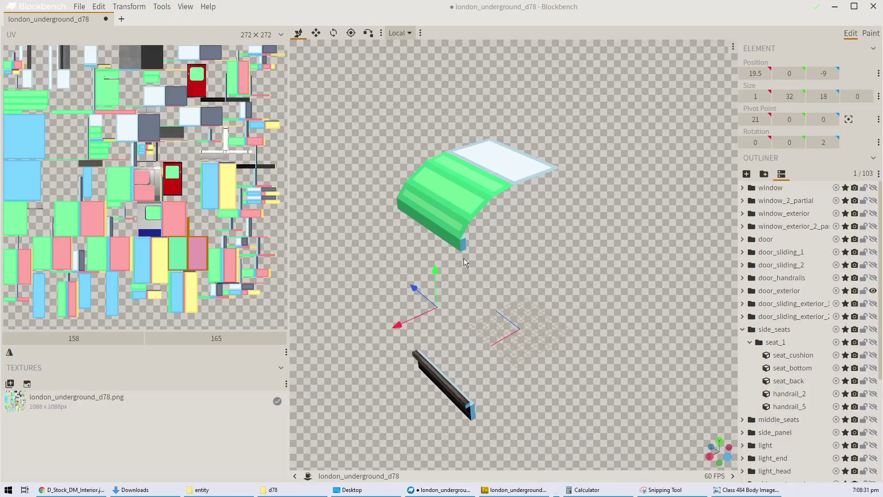
# Step: Check the whole texture sheet in Fireworks, select door_top in Blockbench to find its texture area, and return to Fireworks
pyautogui.click(518, 490)
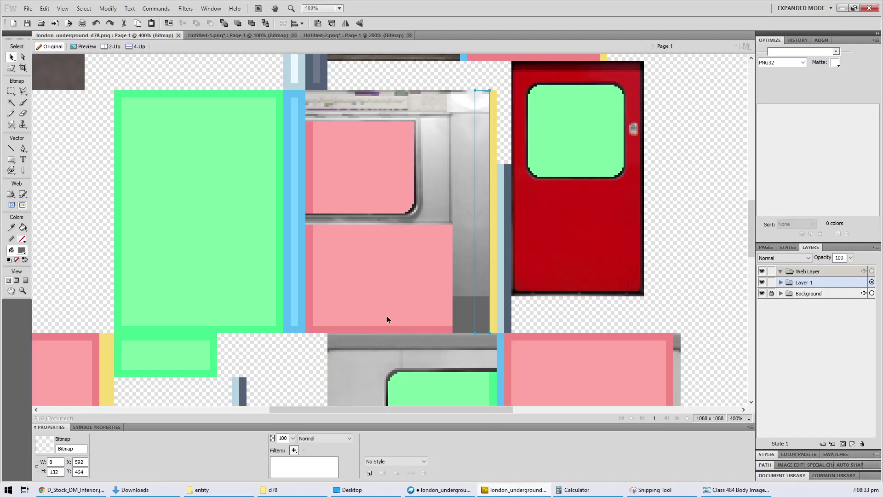
pyautogui.keyDown('ctrl'); pyautogui.scroll(-5, 427, 266); pyautogui.keyUp('ctrl')
pyautogui.keyDown('ctrl'); pyautogui.scroll(2, 432, 298); pyautogui.keyUp('ctrl')
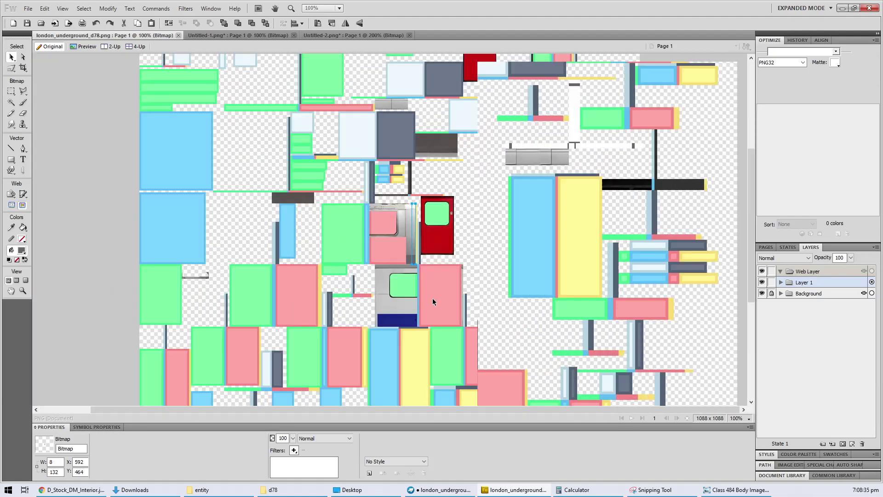
pyautogui.keyDown('ctrl'); pyautogui.scroll(-2, 434, 308); pyautogui.keyUp('ctrl')
pyautogui.click(439, 490)
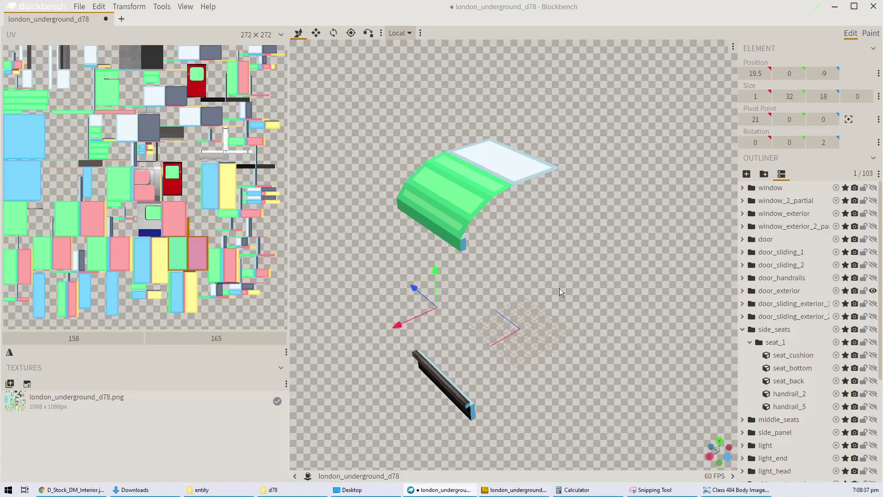
pyautogui.click(450, 240)
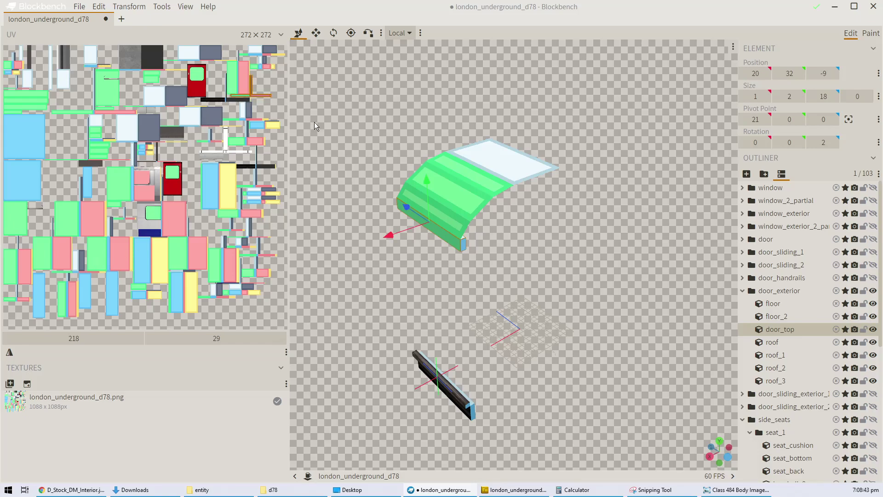
pyautogui.hotkey('alt', 'Tab')
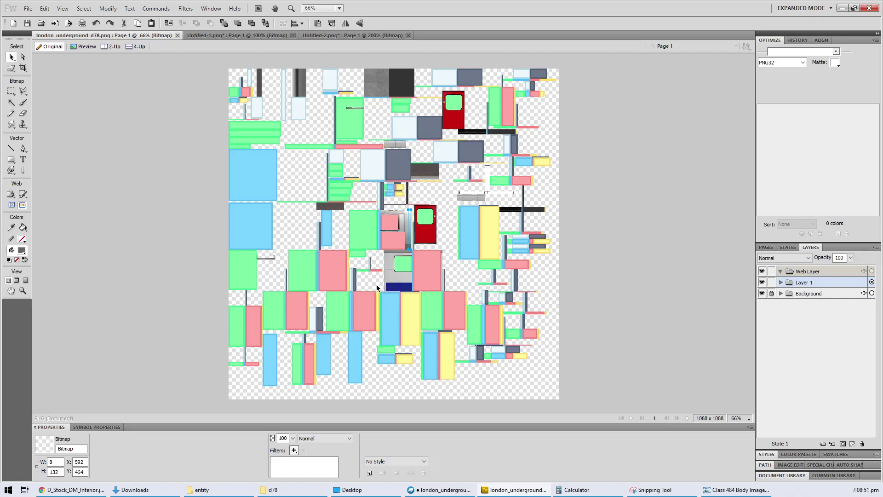
# Step: Copy a 39 × 12 pixel selection across the dark grey band along the upper edge of the exterior window panel bitmap
pyautogui.click(269, 264)
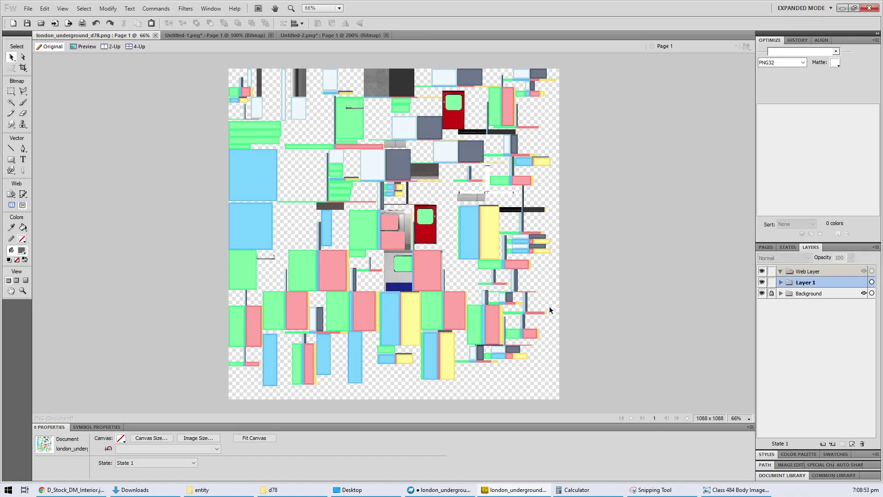
pyautogui.click(403, 254)
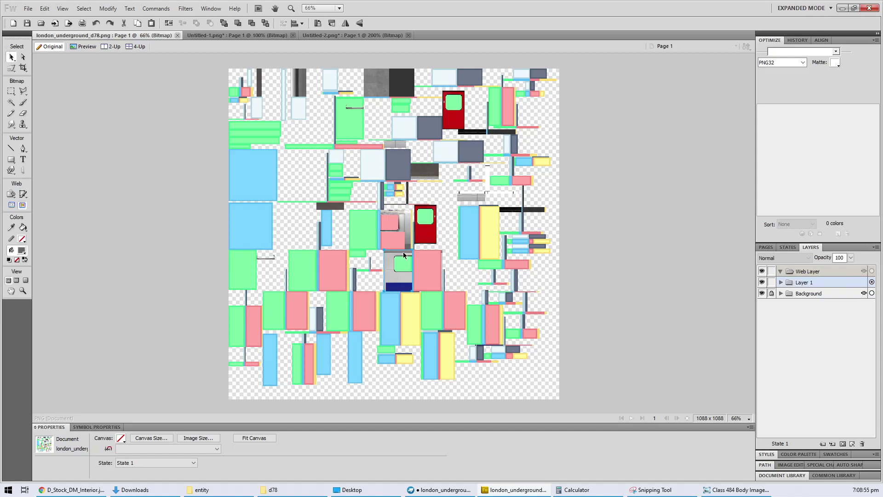
pyautogui.hotkey('ctrl', '1')
pyautogui.keyDown('ctrl'); pyautogui.scroll(5, 403, 252); pyautogui.keyUp('ctrl')
pyautogui.keyDown('ctrl'); pyautogui.scroll(-1, 401, 251); pyautogui.keyUp('ctrl')
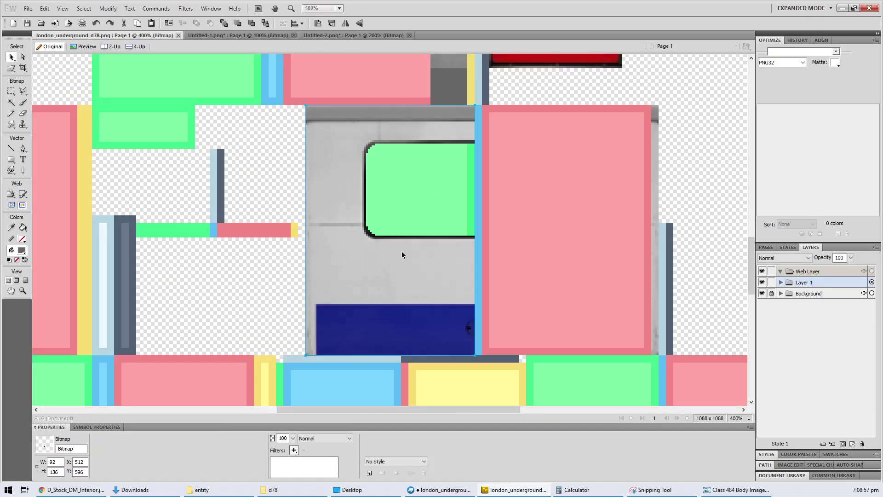
pyautogui.scroll(3, 402, 251)
pyautogui.press('m')
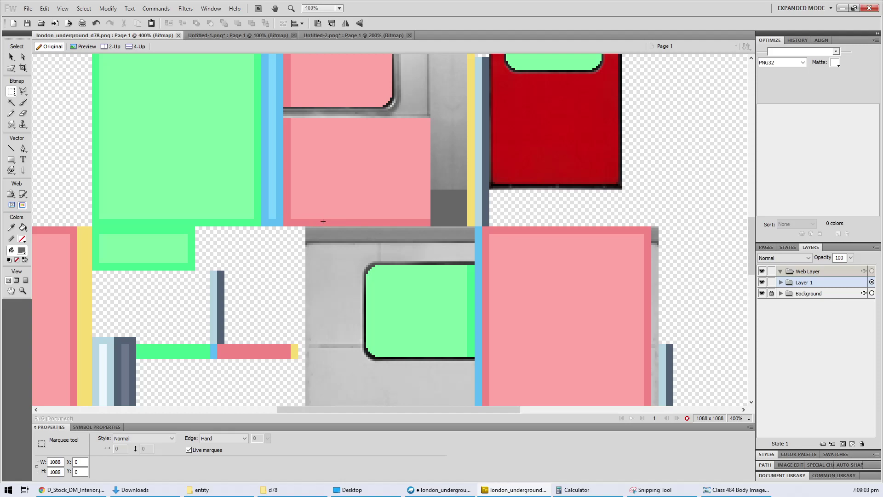
pyautogui.moveTo(323, 221); pyautogui.dragTo(393, 242)
pyautogui.hotkey('ctrl', 'c')
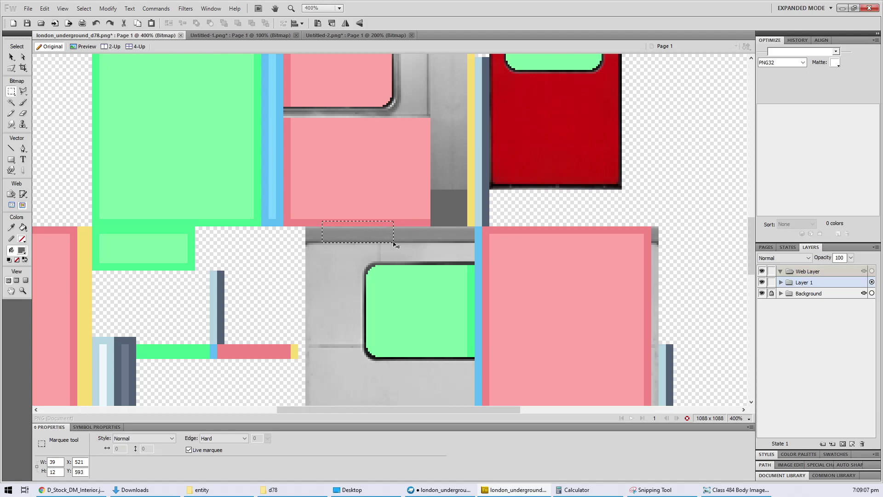
# Step: Paste the copied dark grey strip and move it to X 892, Y 536, over the door_top texture area
pyautogui.hotkey('ctrl', 'v')
pyautogui.press('v')
pyautogui.moveTo(366, 240); pyautogui.dragTo(603, 249)
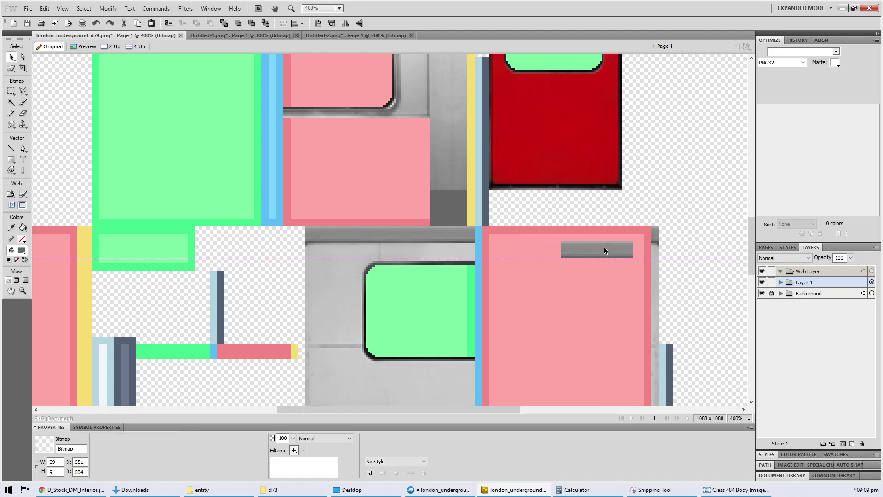
pyautogui.hotkey('ctrl', '1')
pyautogui.scroll(3, 487, 253)
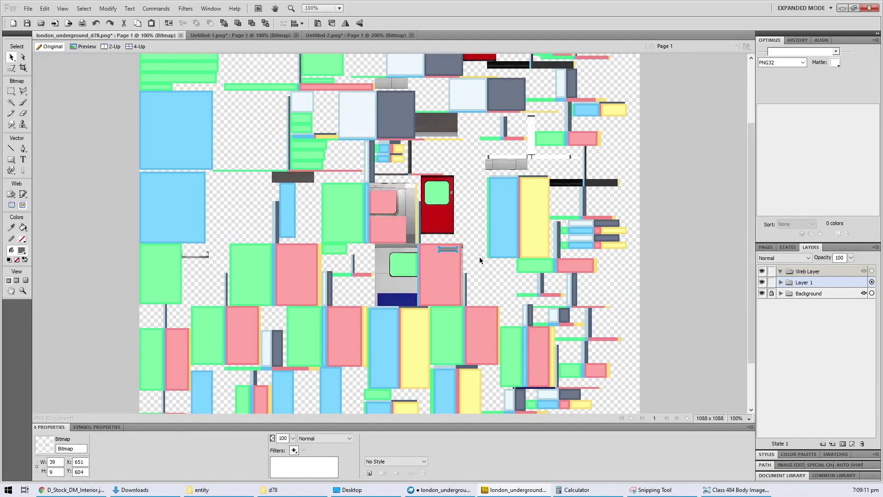
pyautogui.moveTo(450, 266); pyautogui.dragTo(562, 232)
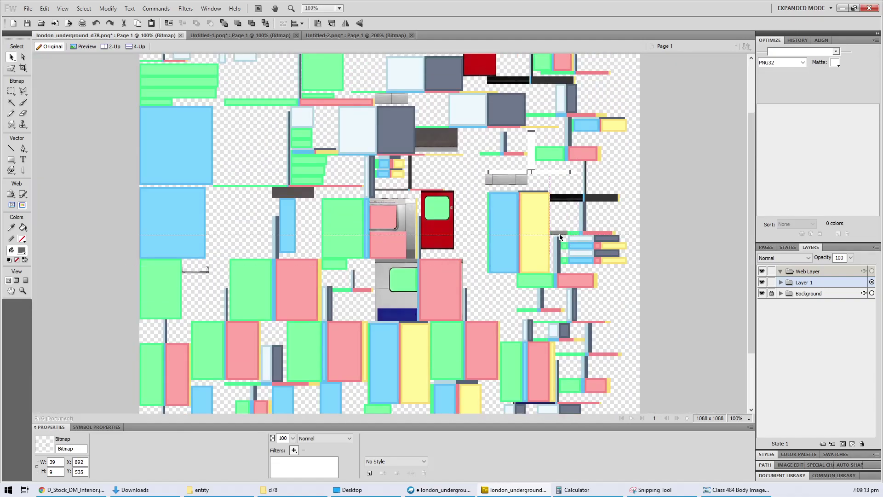
pyautogui.keyDown('ctrl'); pyautogui.scroll(8, 563, 233); pyautogui.keyUp('ctrl')
pyautogui.press('Down')
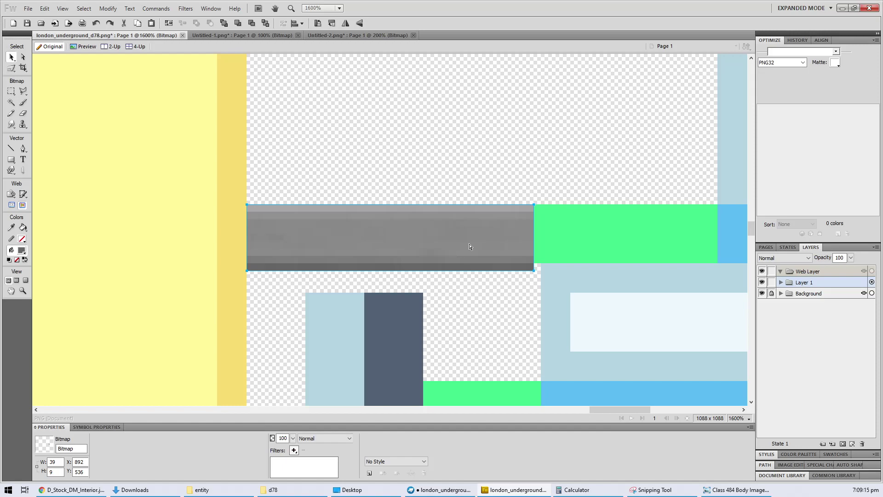
# Step: Trim and stretch the pasted grey strip to 64 × 8 pixels so it covers the door_top face area
pyautogui.moveTo(533, 270); pyautogui.dragTo(232, 263)
pyautogui.press('m')
pyautogui.press('Delete')
pyautogui.press('v')
pyautogui.keyDown('ctrl'); pyautogui.scroll(-4, 476, 252); pyautogui.keyUp('ctrl')
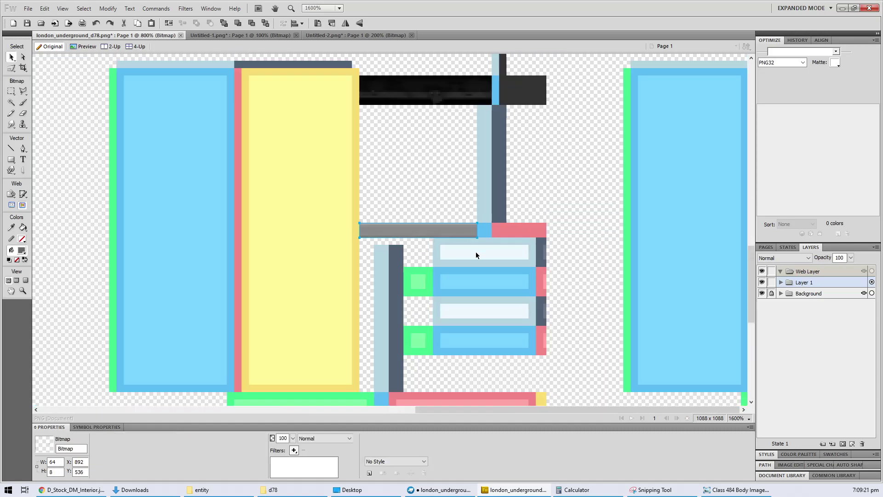
# Step: Switch to Blockbench, show the window_exterior group beside door_exterior and examine how their roofs meet
pyautogui.hotkey('alt', 'Tab')
pyautogui.click(452, 222)
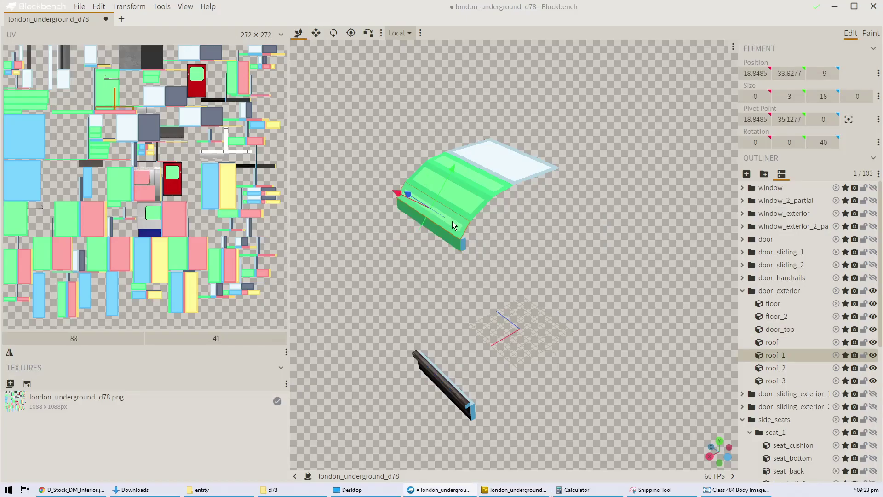
pyautogui.click(873, 213)
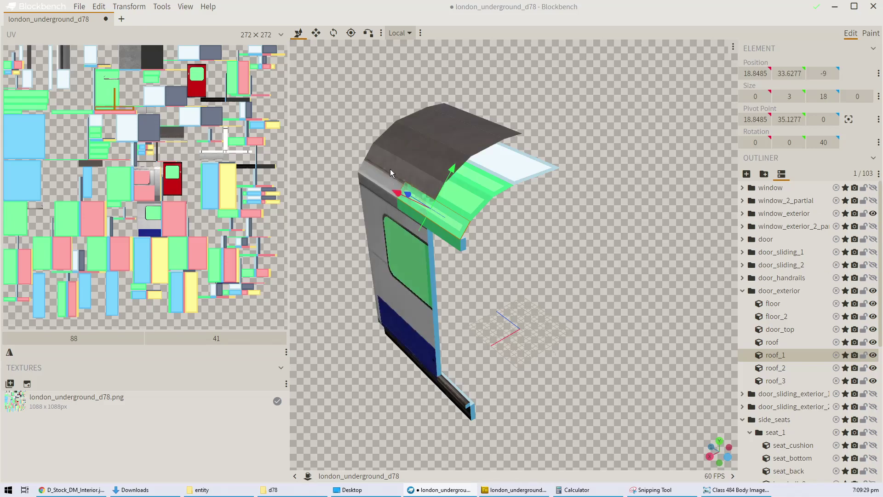
pyautogui.moveTo(390, 170); pyautogui.dragTo(579, 269)
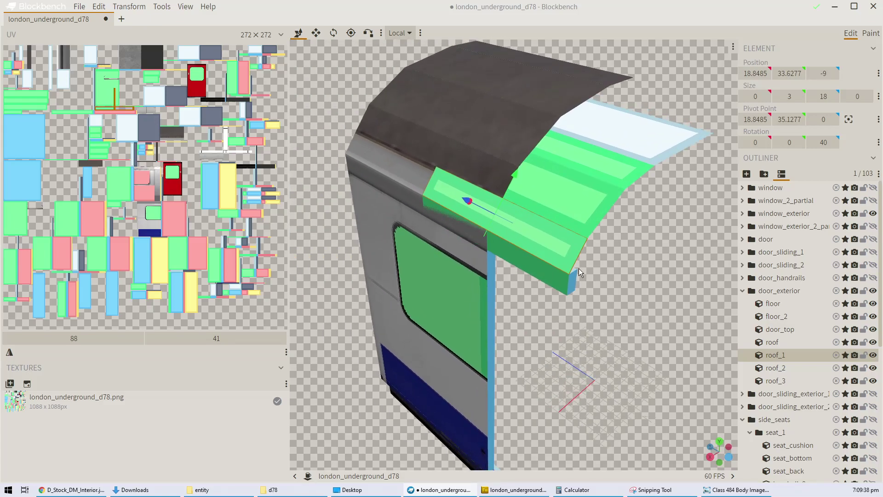
pyautogui.scroll(-3, 579, 269)
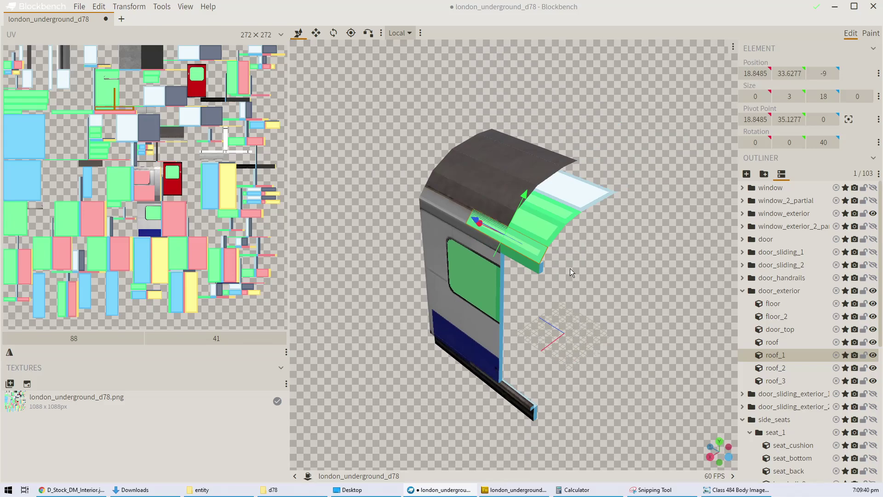
pyautogui.scroll(-5, 816, 353)
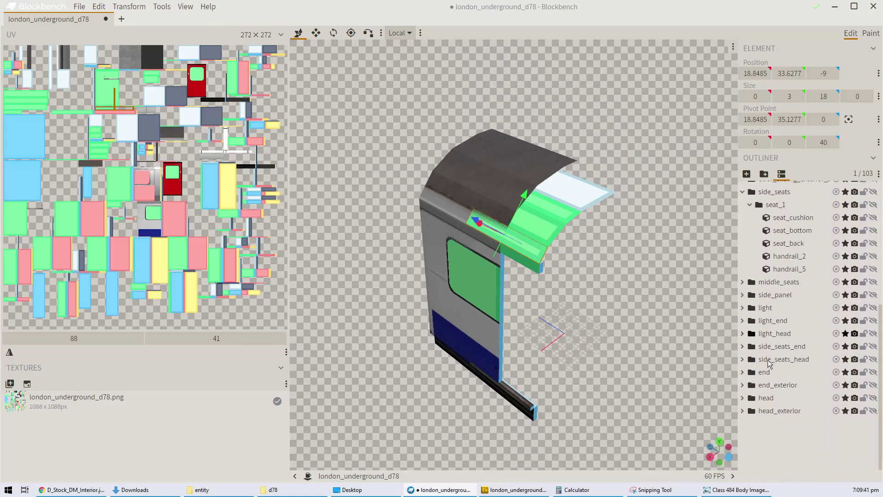
# Step: Show the end, end_exterior and head_exterior groups in turn for a check, hiding each one again
pyautogui.click(873, 370)
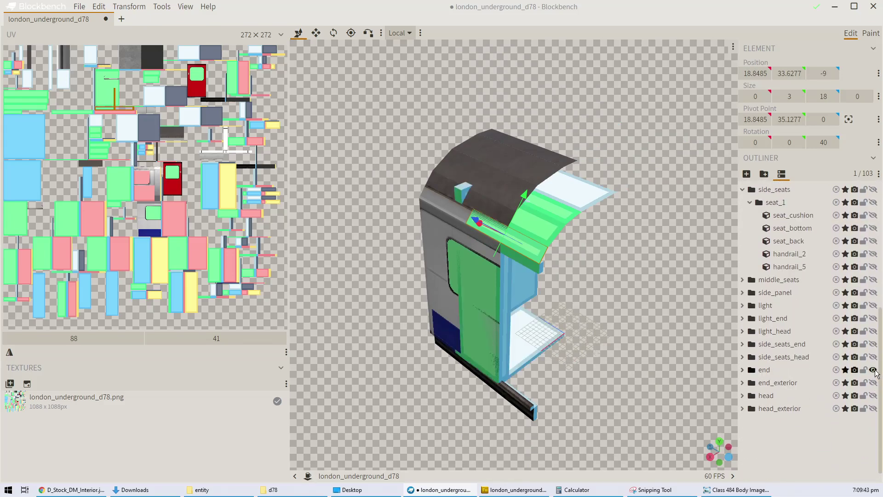
pyautogui.click(873, 383)
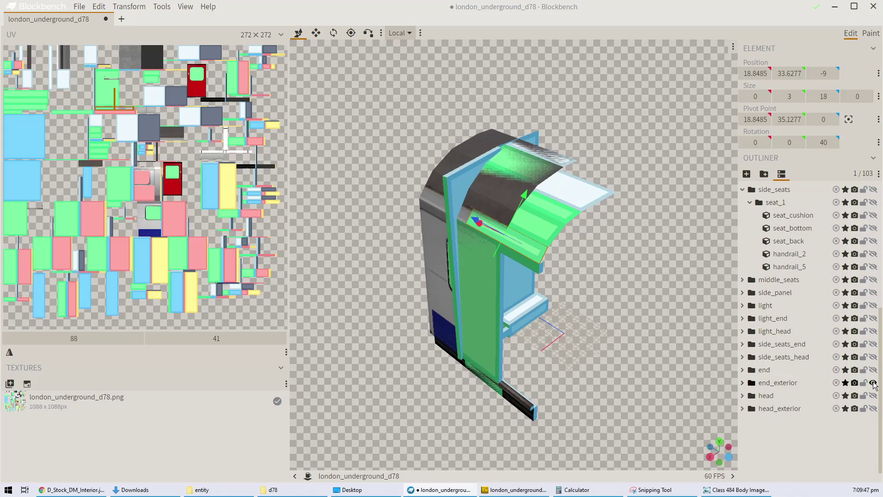
pyautogui.click(873, 383)
pyautogui.click(874, 383)
pyautogui.click(873, 383)
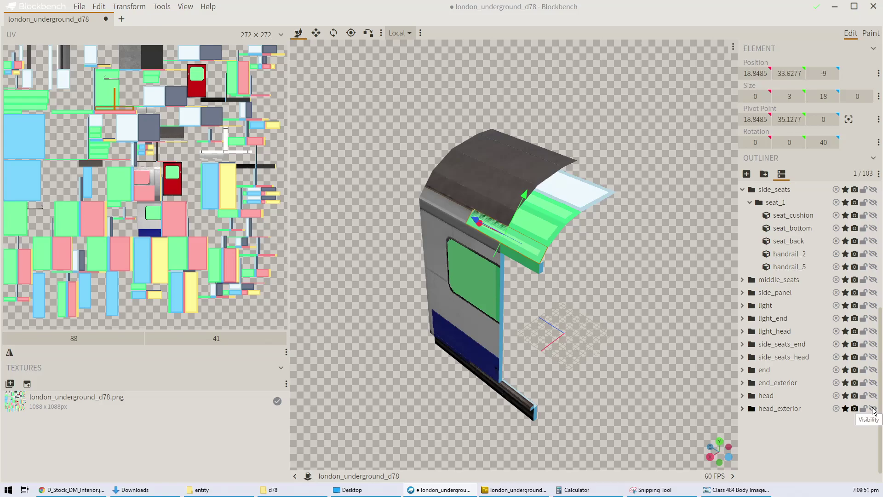
pyautogui.click(873, 409)
pyautogui.click(873, 409)
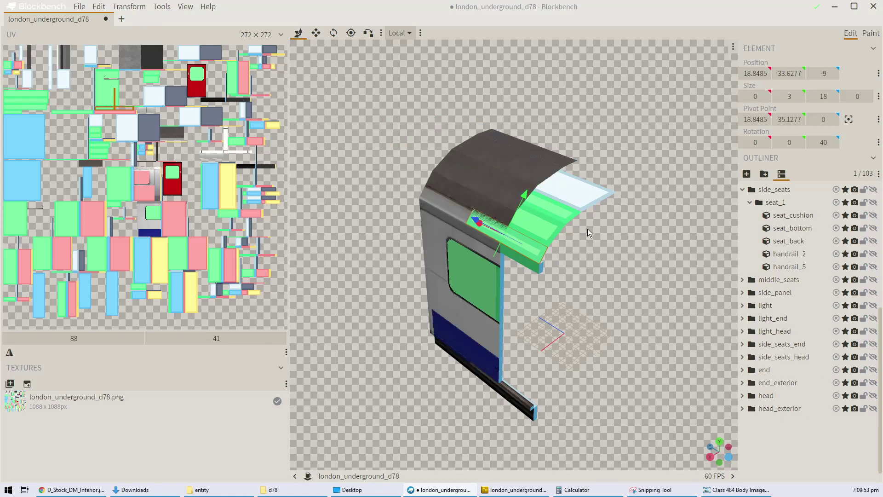
# Step: Compare the roof panels of door_exterior and window_exterior from above, including the sizes of their flat roof pieces
pyautogui.scroll(5, 547, 230)
pyautogui.moveTo(622, 251); pyautogui.dragTo(647, 272)
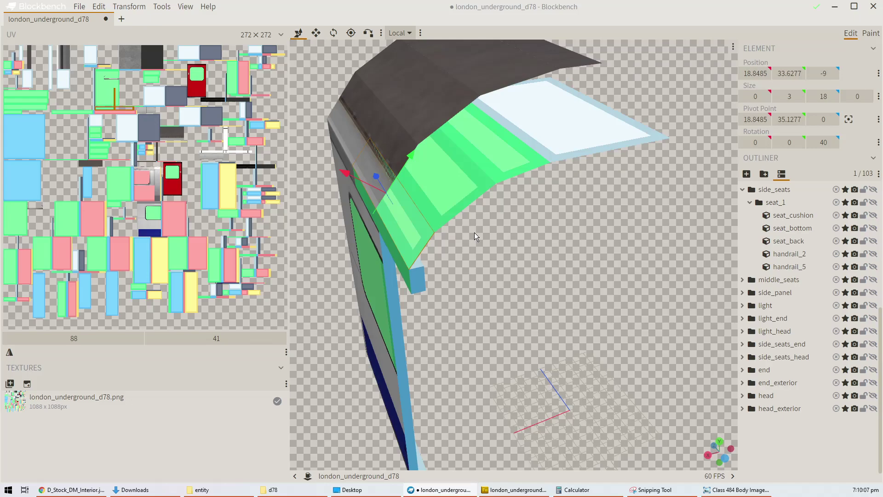
pyautogui.scroll(-2, 474, 233)
pyautogui.moveTo(527, 230); pyautogui.dragTo(515, 252)
pyautogui.click(524, 253)
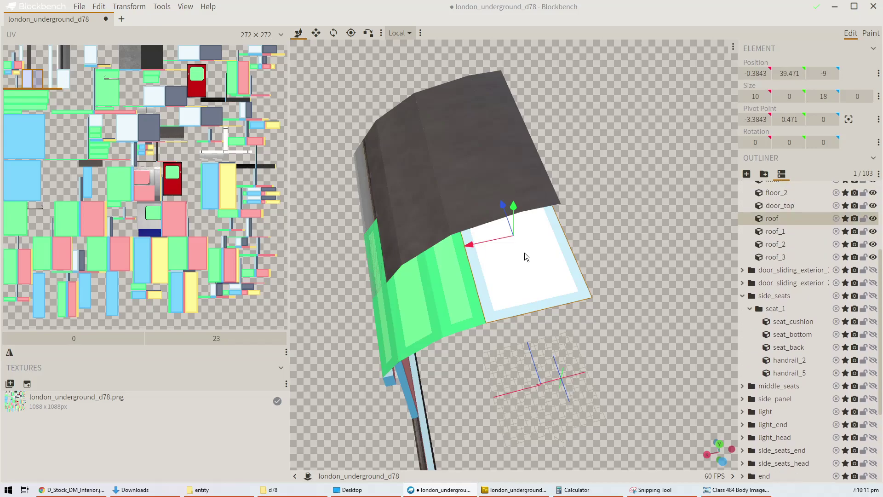
pyautogui.click(522, 190)
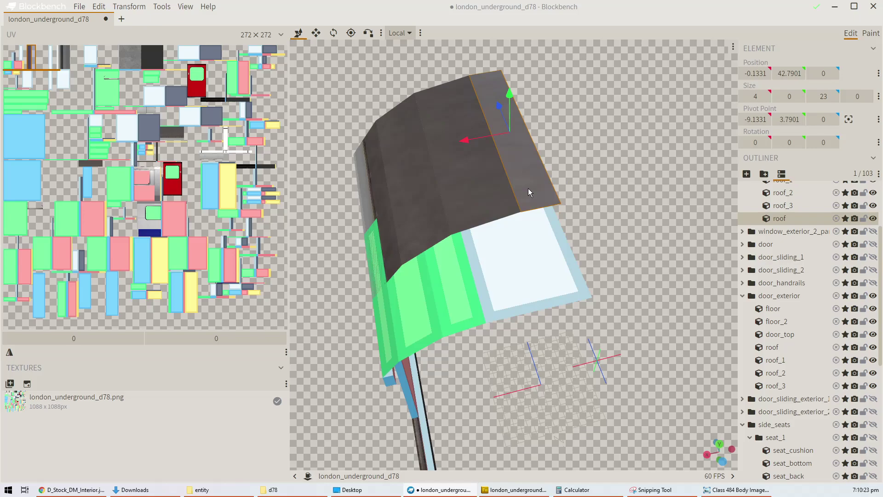
# Step: Delete the roof, roof_1, roof_2 and roof_3 panels from the door_exterior group
pyautogui.click(503, 258)
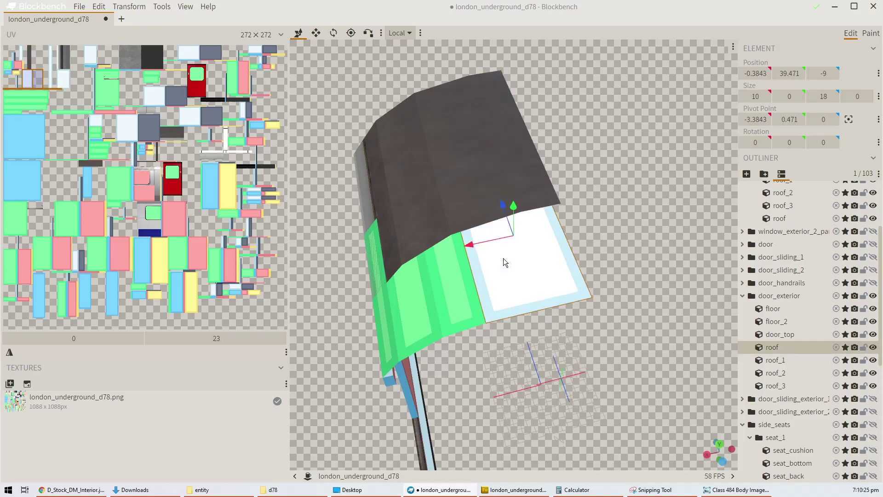
pyautogui.scroll(-3, 592, 234)
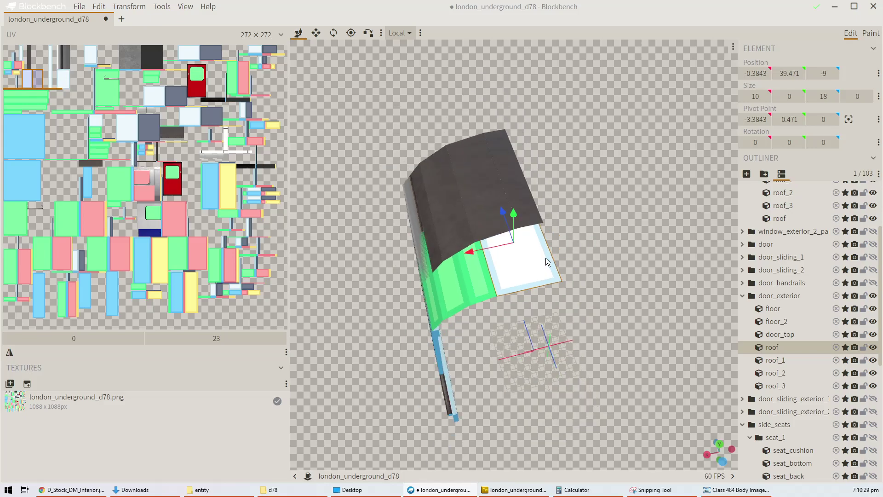
pyautogui.press('Delete')
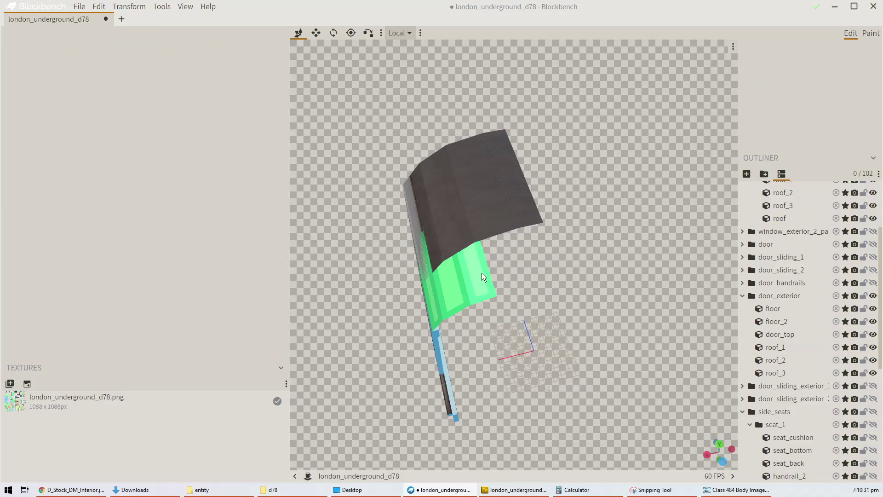
pyautogui.click(468, 282)
pyautogui.press('Delete')
pyautogui.click(438, 303)
pyautogui.press('Delete')
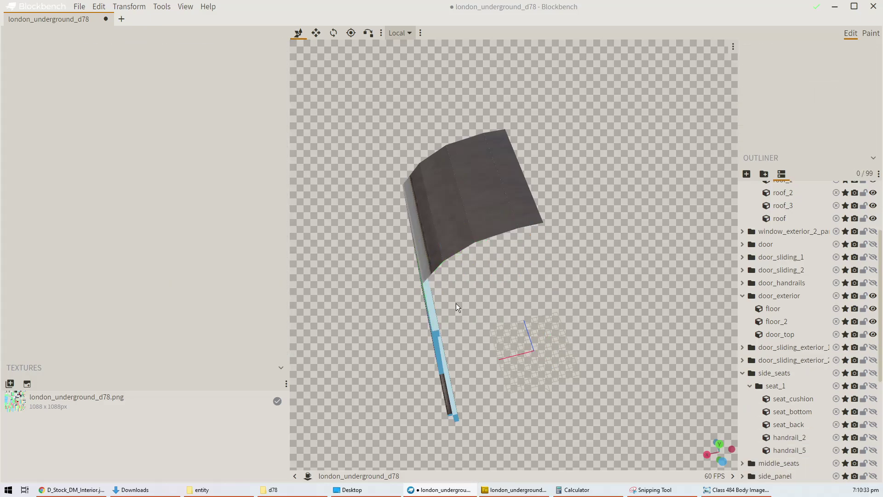
# Step: Copy the four textured roof panels of window_exterior and paste them into the door_exterior group
pyautogui.moveTo(456, 303); pyautogui.dragTo(496, 280)
pyautogui.click(501, 230)
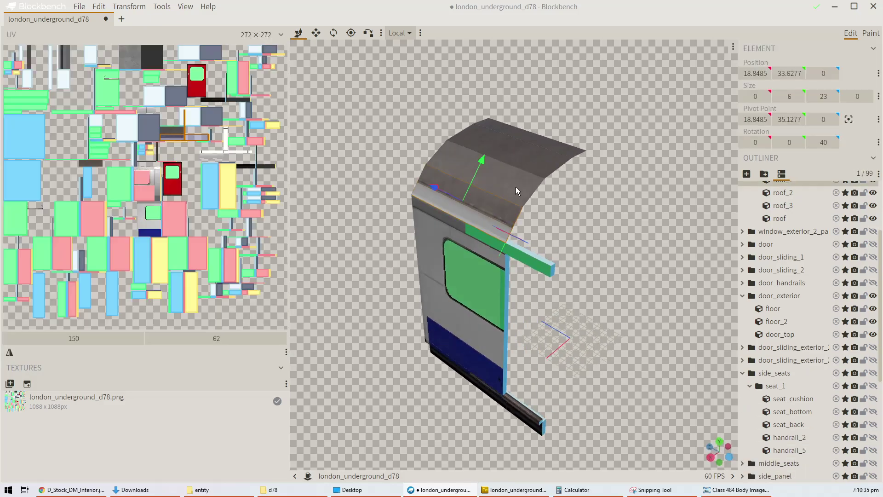
pyautogui.keyDown('shift'); pyautogui.click(517, 186); pyautogui.keyUp('shift')
pyautogui.keyDown('shift'); pyautogui.click(552, 164); pyautogui.keyUp('shift')
pyautogui.keyDown('ctrl'); pyautogui.click(570, 150); pyautogui.keyUp('ctrl')
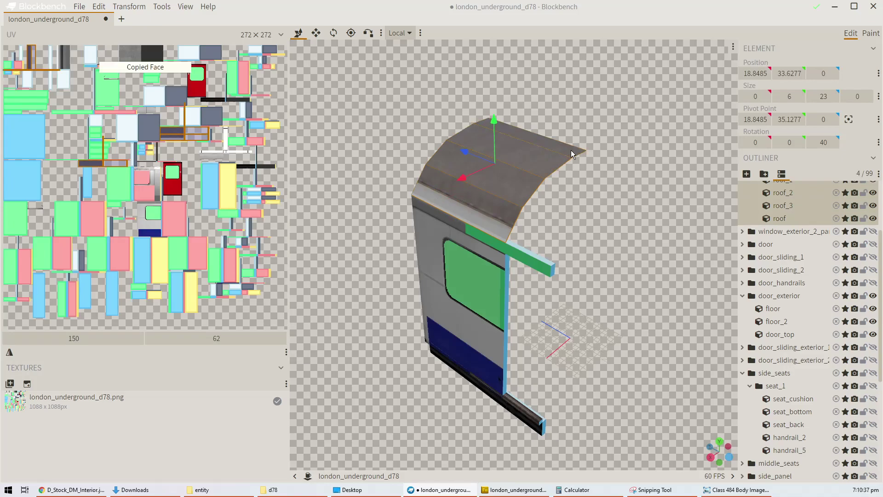
pyautogui.rightClick(792, 213)
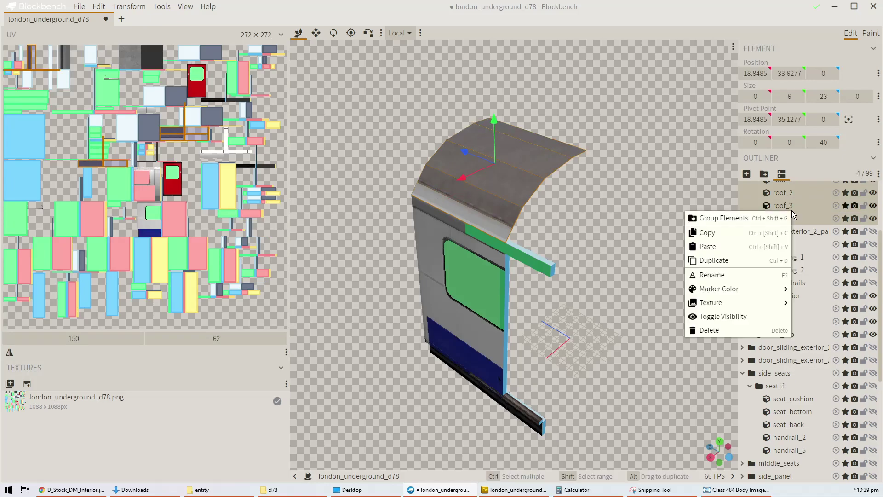
pyautogui.click(733, 234)
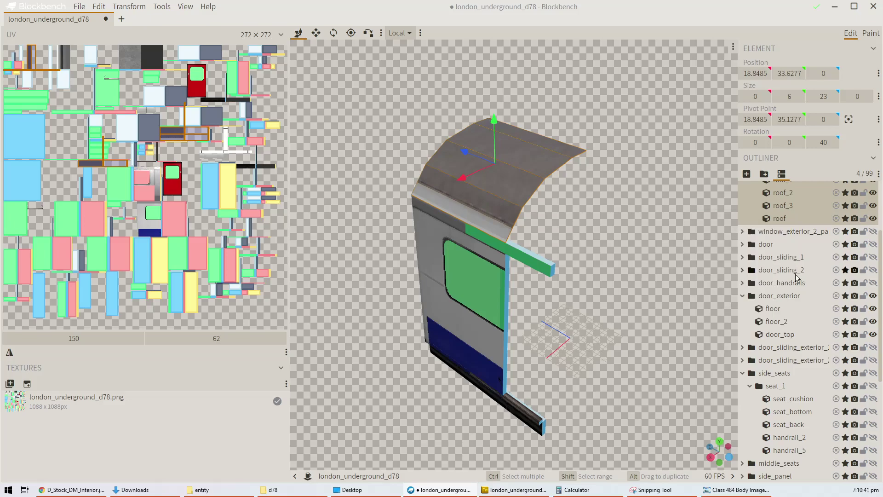
pyautogui.scroll(4, 810, 316)
pyautogui.click(774, 388)
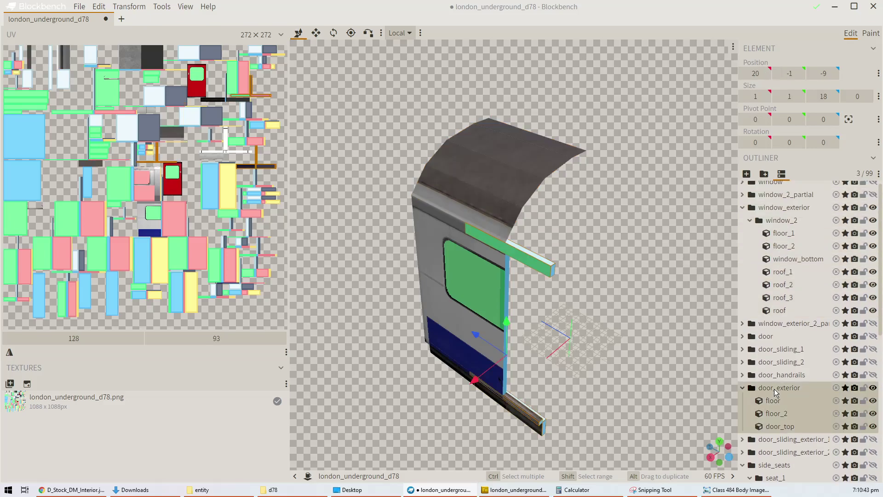
pyautogui.hotkey('ctrl', 'v')
pyautogui.scroll(-2, 774, 388)
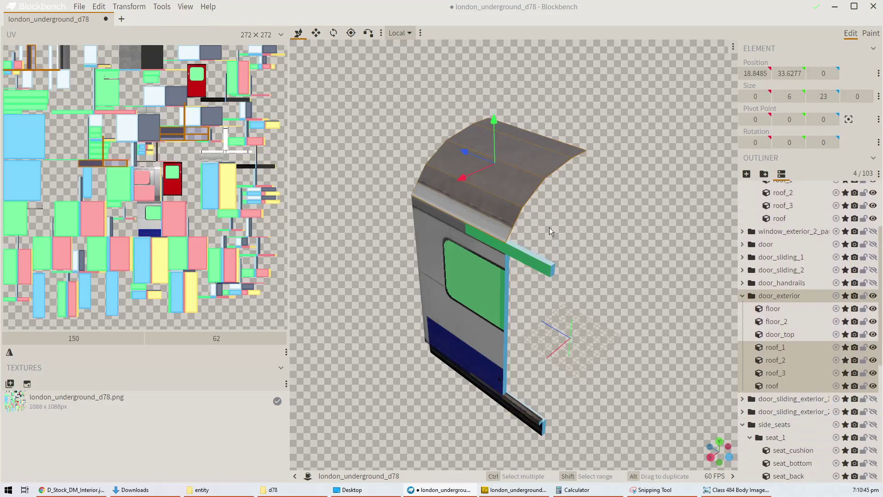
# Step: Set the four pasted door_exterior roof panels to a Z size of 18 and a Z position of -9
pyautogui.click(540, 263)
pyautogui.click(779, 349)
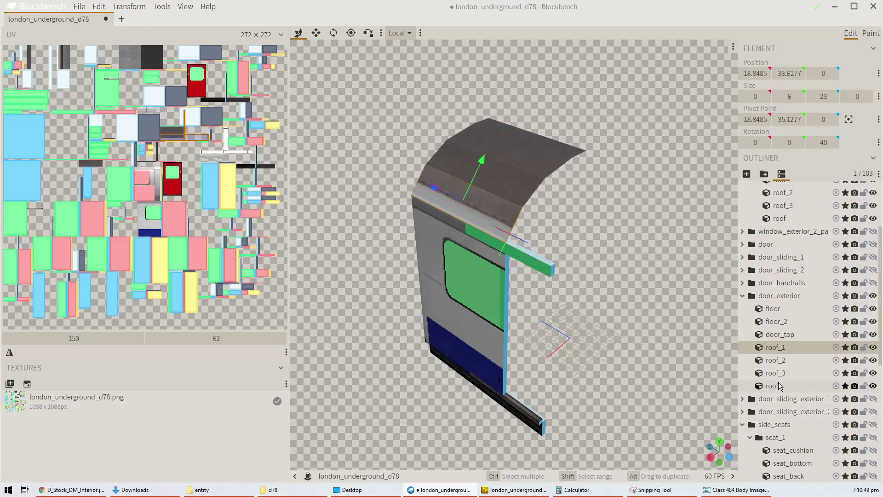
pyautogui.keyDown('shift'); pyautogui.click(778, 385); pyautogui.keyUp('shift')
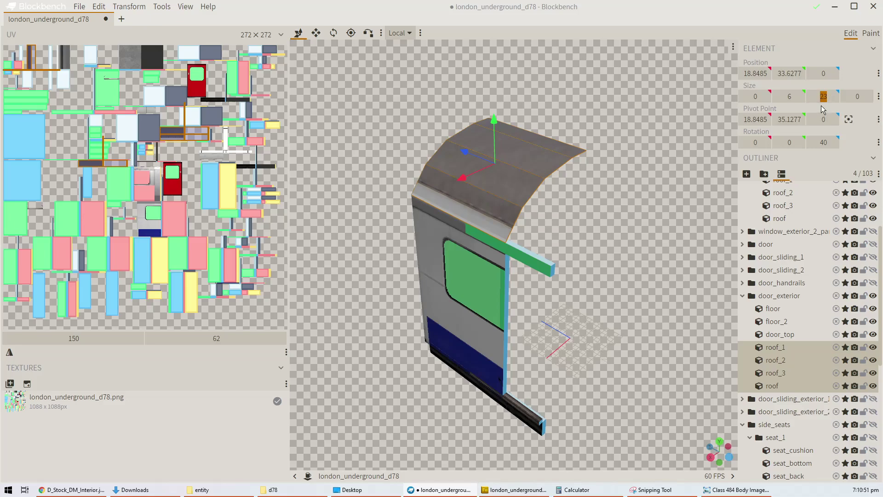
pyautogui.write('18')
pyautogui.click(820, 74)
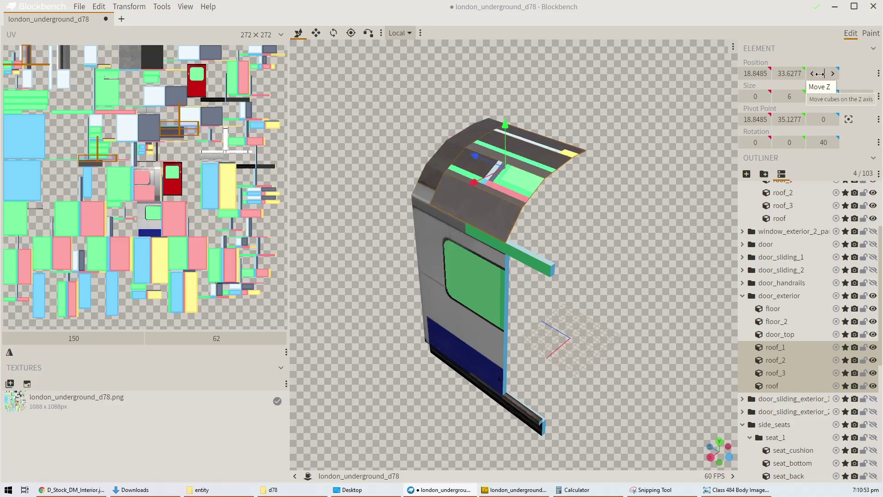
pyautogui.moveTo(820, 74); pyautogui.dragTo(623, 281)
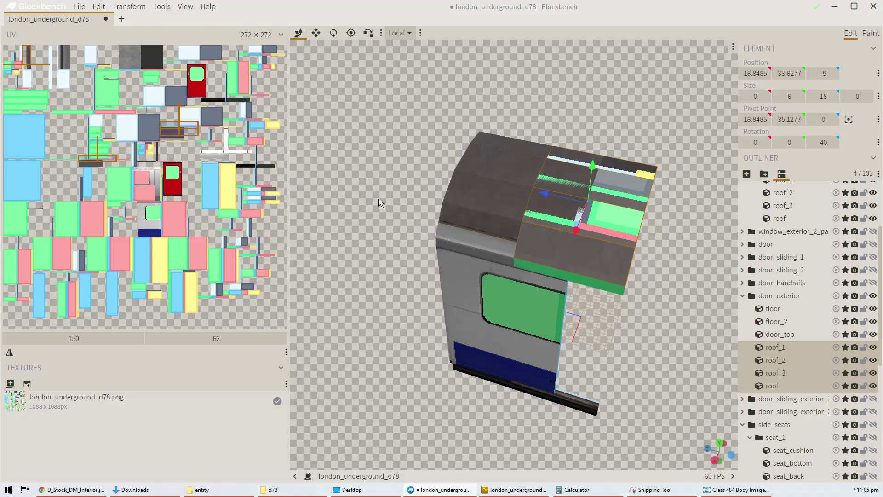
# Step: Move the UV area of the door_exterior roof_1 panel to the empty texture space at 178, 147
pyautogui.click(532, 241)
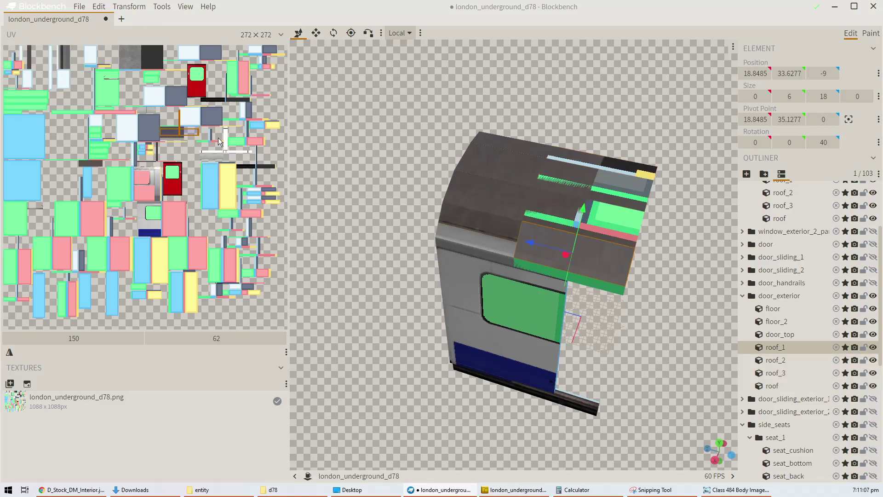
pyautogui.click(176, 130)
pyautogui.moveTo(177, 130); pyautogui.dragTo(207, 218)
pyautogui.scroll(4, 201, 230)
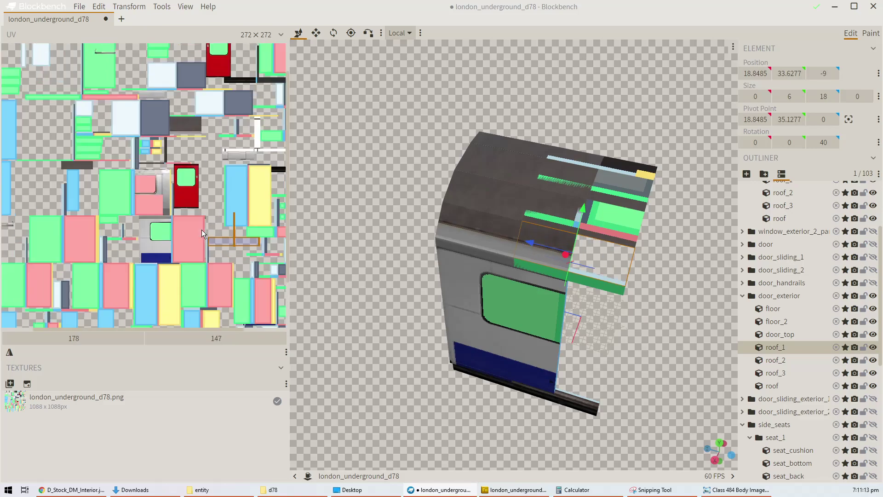
pyautogui.scroll(3, 188, 296)
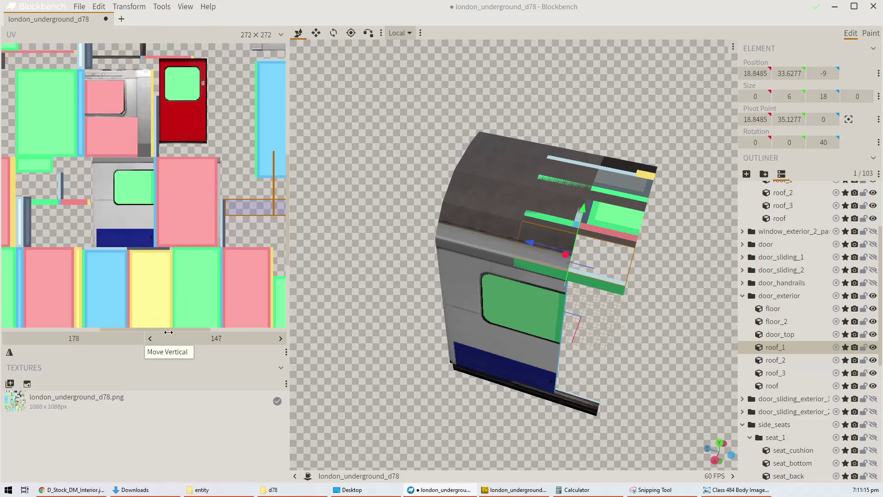
pyautogui.hscroll(4, 197, 324)
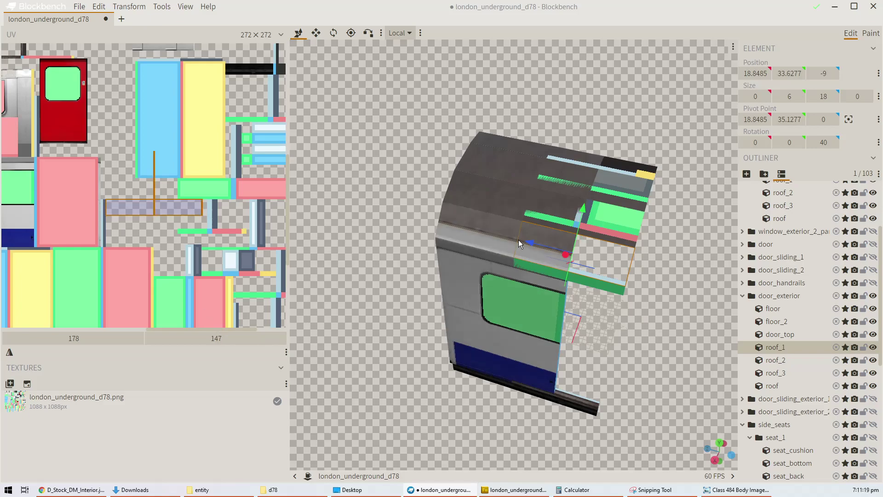
# Step: Move the UV area of the door_exterior roof_2 panel to the empty texture space at 178, 147
pyautogui.click(621, 230)
pyautogui.scroll(-5, 138, 212)
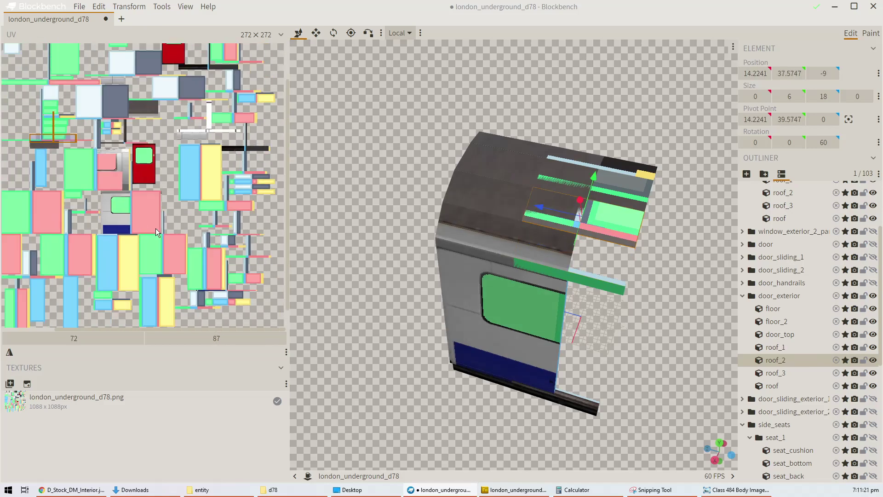
pyautogui.moveTo(109, 151); pyautogui.dragTo(218, 222)
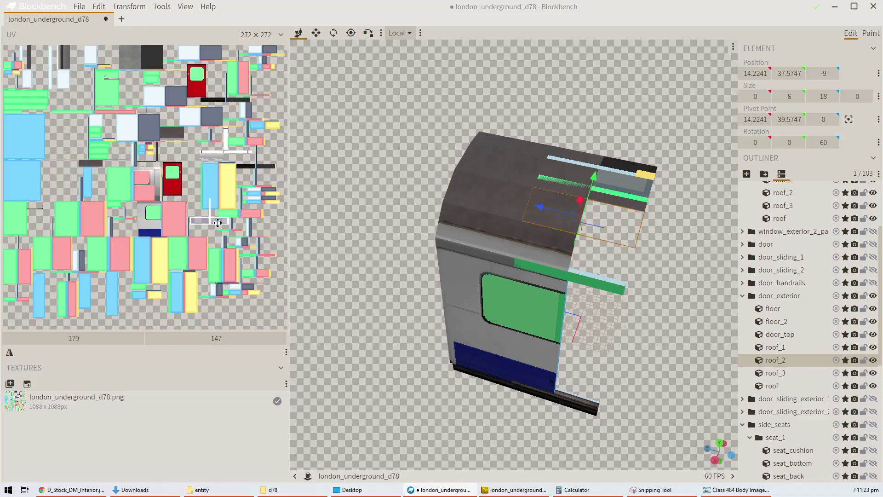
pyautogui.scroll(3, 221, 226)
pyautogui.moveTo(209, 260); pyautogui.dragTo(206, 264)
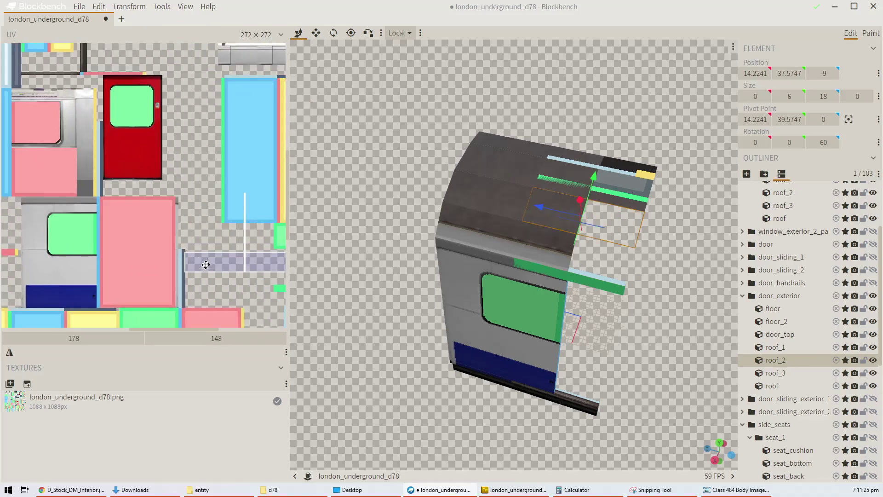
pyautogui.click(190, 326)
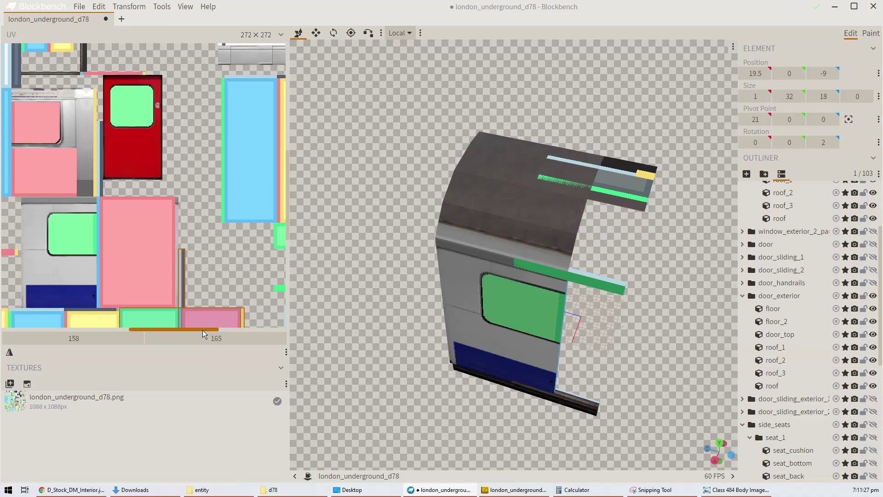
pyautogui.moveTo(202, 330); pyautogui.dragTo(235, 329)
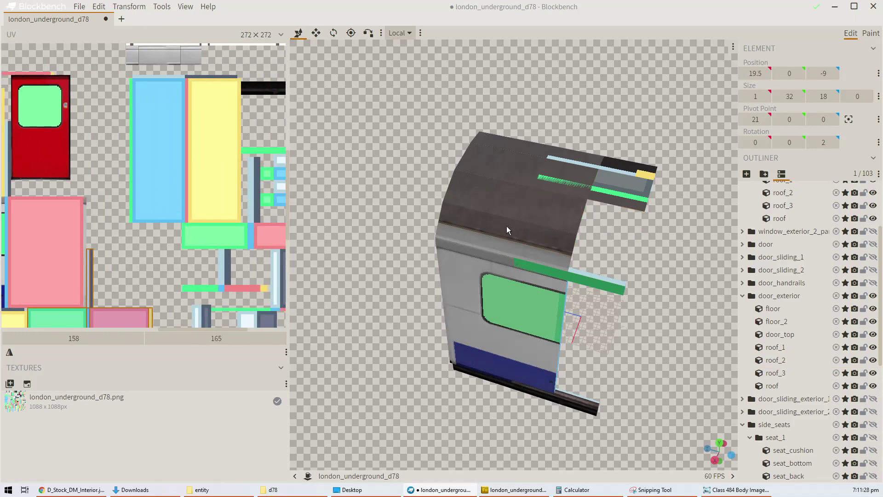
# Step: Move the UV area of the door_exterior roof_1 panel to the empty space above the red door at 147, 87
pyautogui.click(598, 221)
pyautogui.click(592, 247)
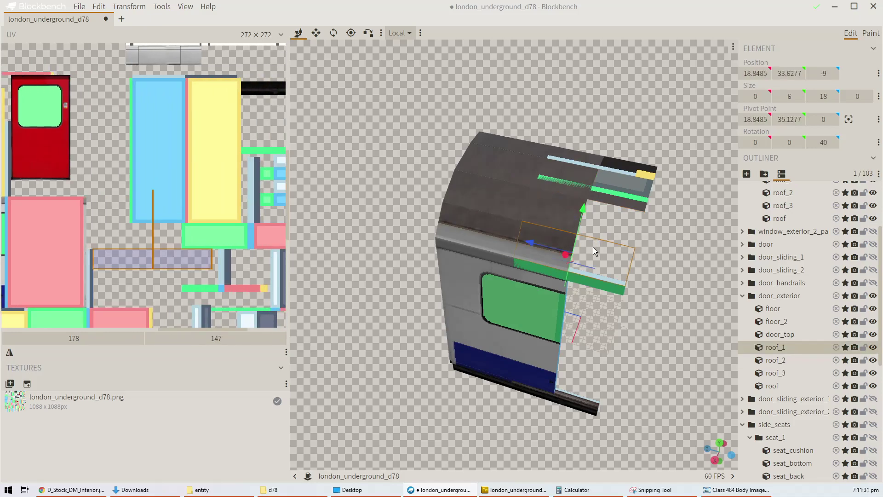
pyautogui.moveTo(172, 261); pyautogui.dragTo(171, 278)
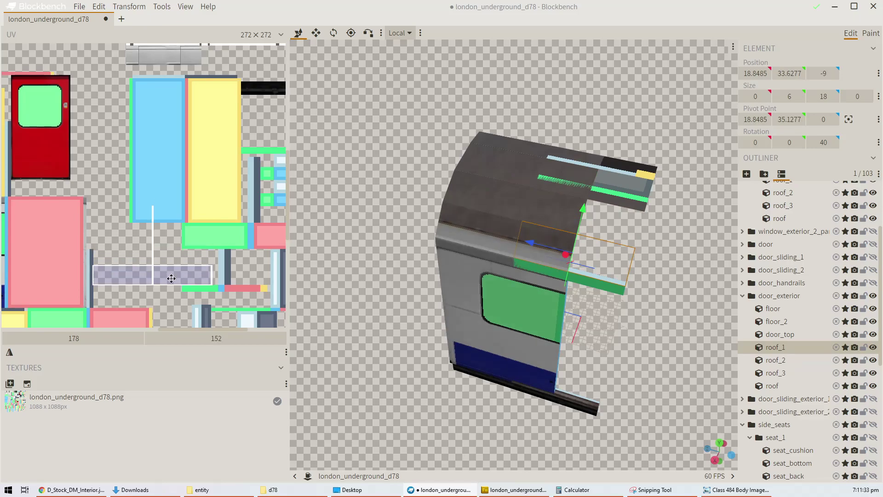
pyautogui.scroll(-2, 152, 259)
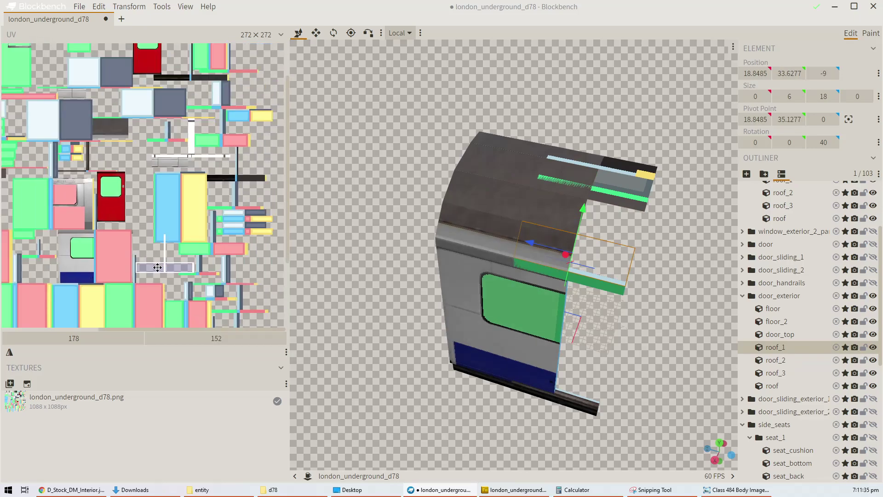
pyautogui.scroll(1, 157, 267)
pyautogui.click(167, 326)
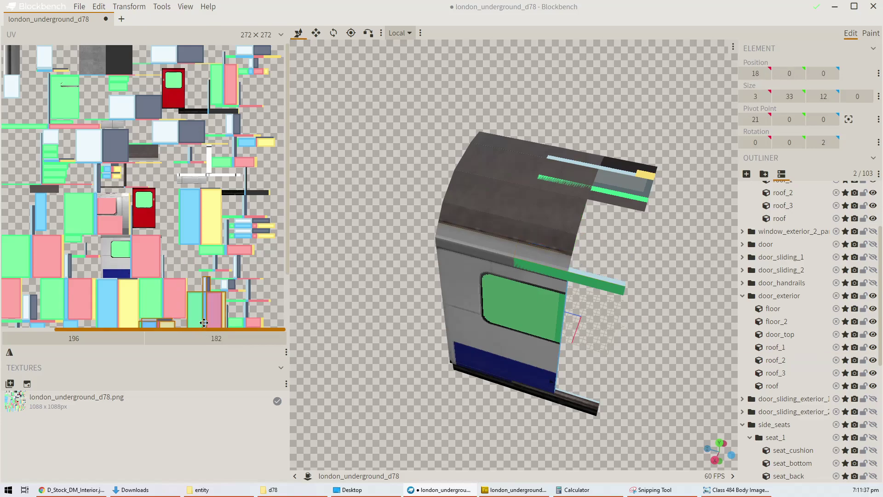
pyautogui.click(602, 255)
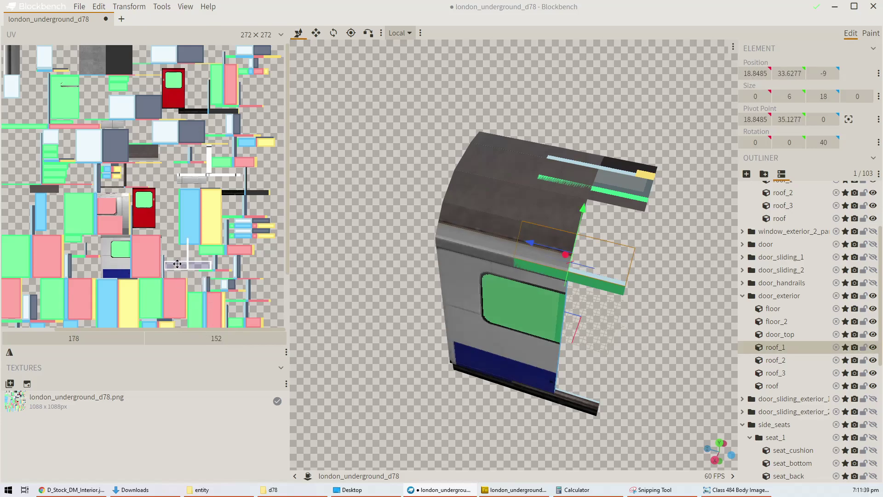
pyautogui.moveTo(263, 271); pyautogui.dragTo(168, 191)
pyautogui.scroll(5, 140, 178)
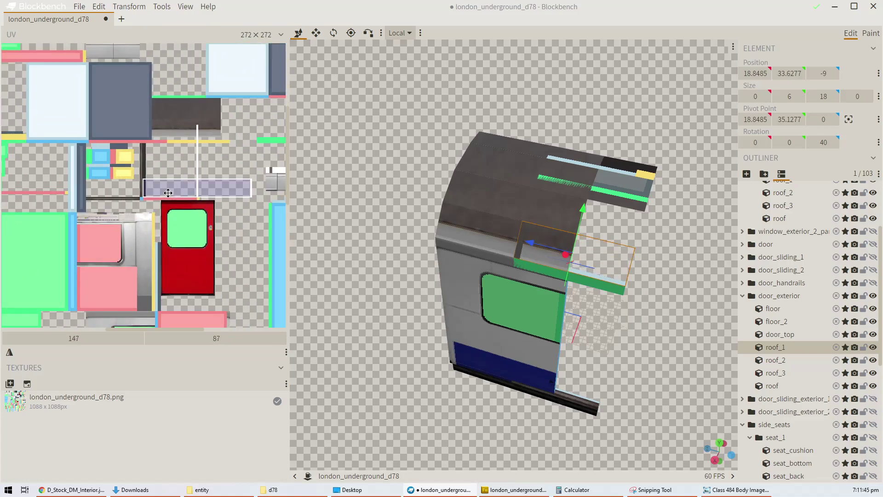
# Step: Move the UV area of the door_exterior roof_2 panel to the empty texture space at 148, 81
pyautogui.click(613, 230)
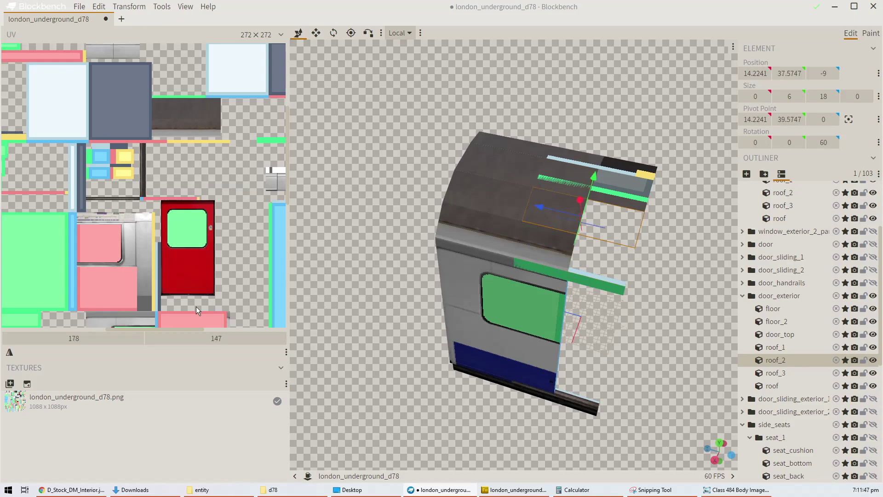
pyautogui.moveTo(257, 303); pyautogui.dragTo(152, 161)
pyautogui.click(628, 237)
pyautogui.scroll(-3, 121, 233)
pyautogui.moveTo(214, 297); pyautogui.dragTo(163, 197)
pyautogui.scroll(5, 170, 205)
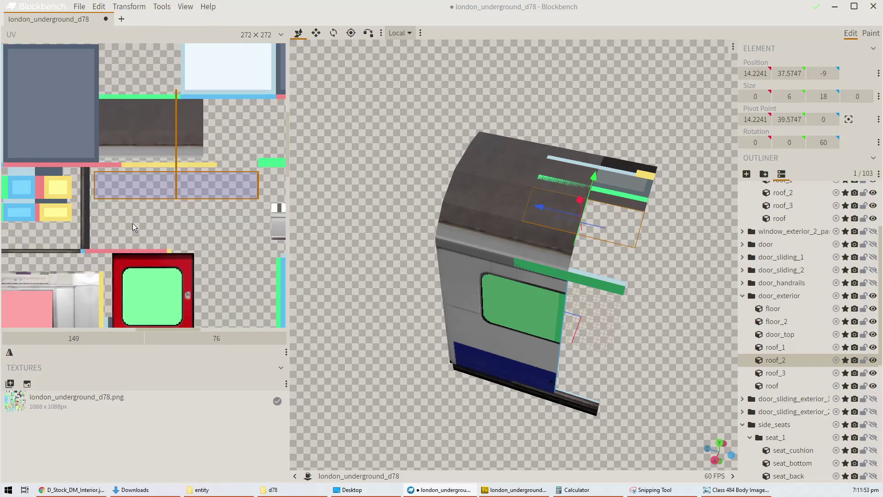
pyautogui.click(133, 223)
pyautogui.click(121, 192)
pyautogui.moveTo(111, 189); pyautogui.dragTo(114, 213)
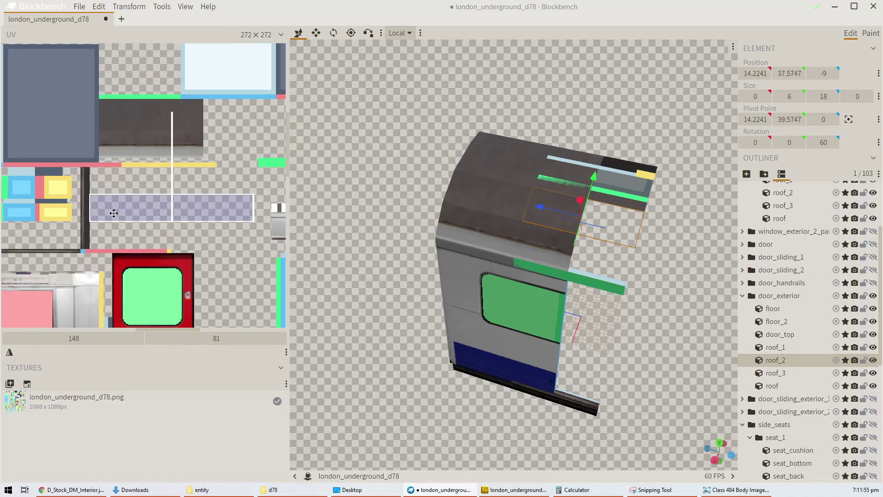
pyautogui.click(111, 231)
pyautogui.click(117, 214)
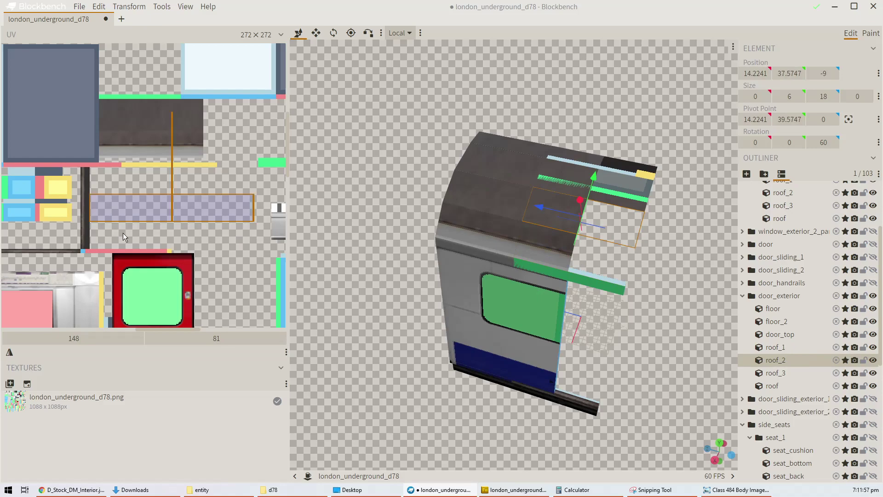
# Step: Move the UV area of the door_exterior roof_3 panel to the empty texture space at about 177, 150
pyautogui.click(622, 195)
pyautogui.scroll(-3, 161, 196)
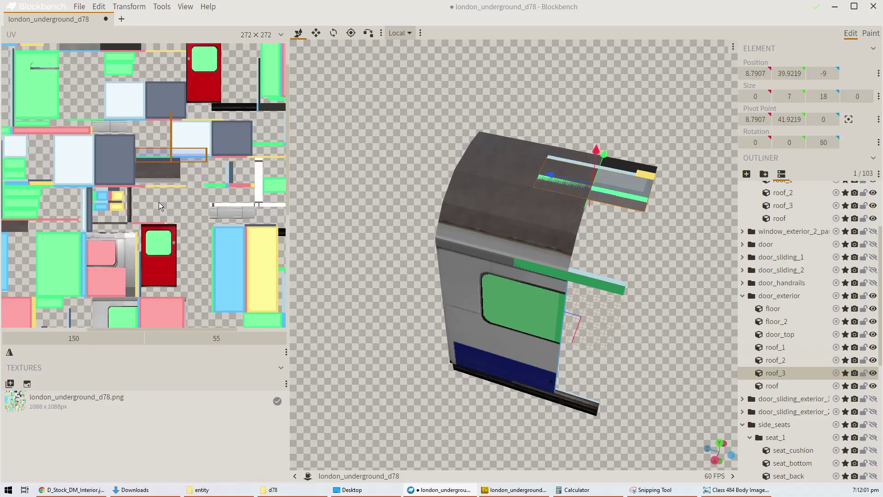
pyautogui.scroll(-2, 159, 202)
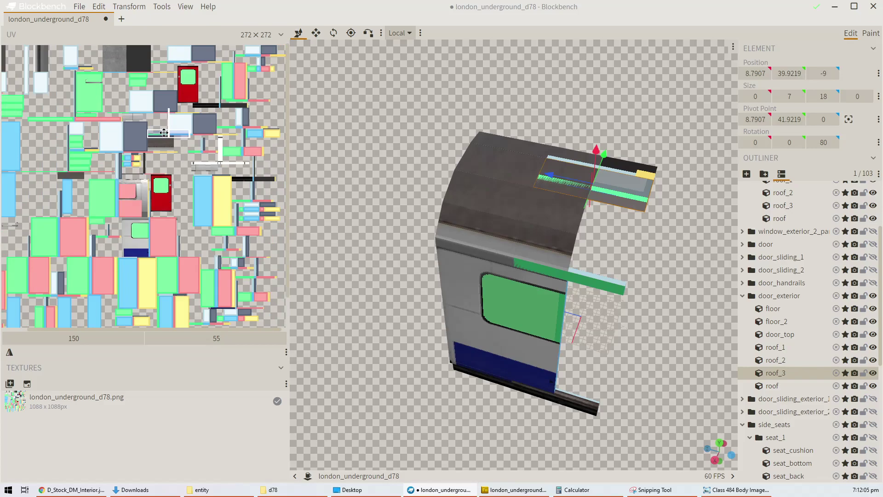
pyautogui.moveTo(164, 133); pyautogui.dragTo(195, 243)
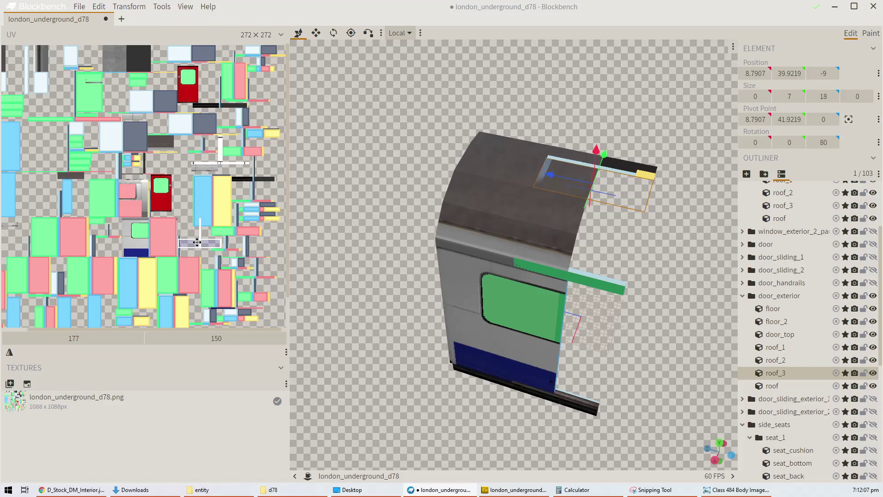
pyautogui.scroll(4, 197, 242)
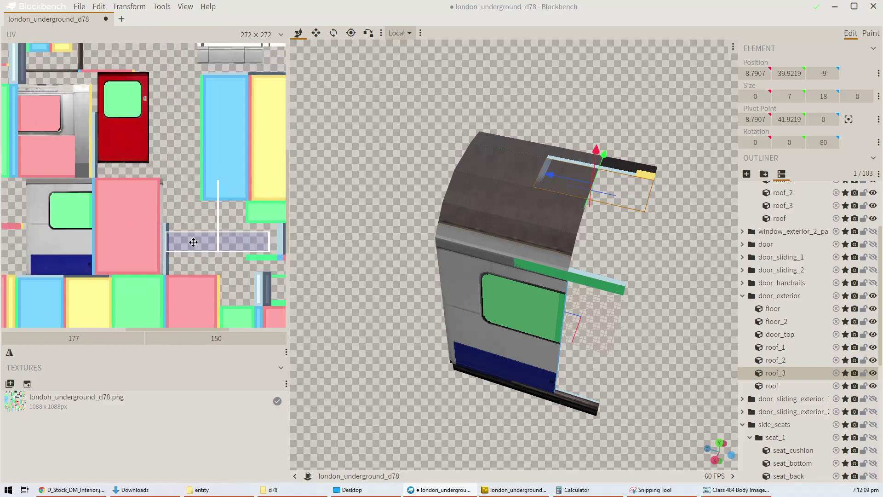
pyautogui.moveTo(193, 242); pyautogui.dragTo(197, 244)
# Step: Move the UV area of the door_exterior roof panel to the empty texture space at 13, 0 and save the model
pyautogui.click(626, 168)
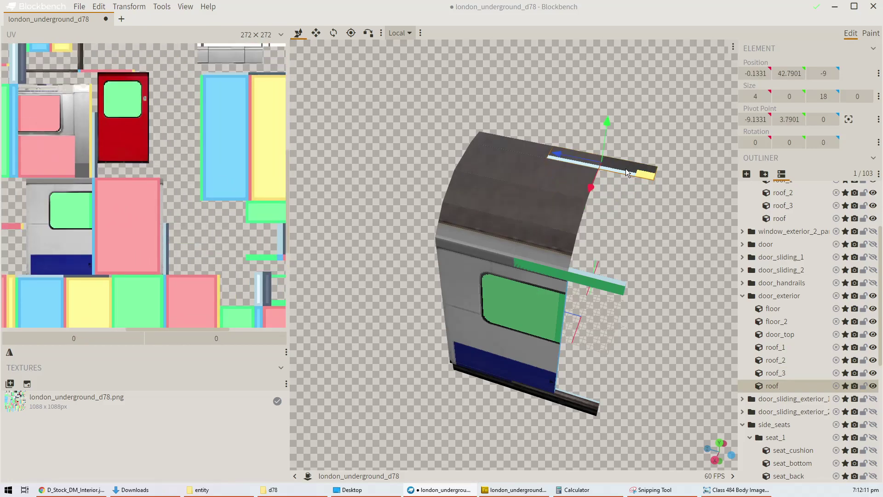
pyautogui.scroll(-4, 150, 257)
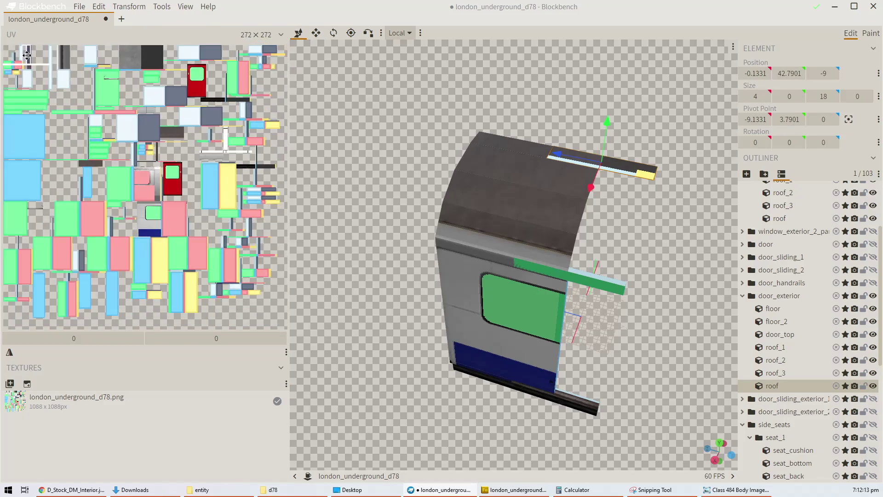
pyautogui.moveTo(27, 56)
pyautogui.mouseDown()
pyautogui.moveTo(34, 82)
pyautogui.moveTo(39, 62)
pyautogui.mouseUp()
pyautogui.scroll(2, 39, 62)
pyautogui.scroll(4, 36, 113)
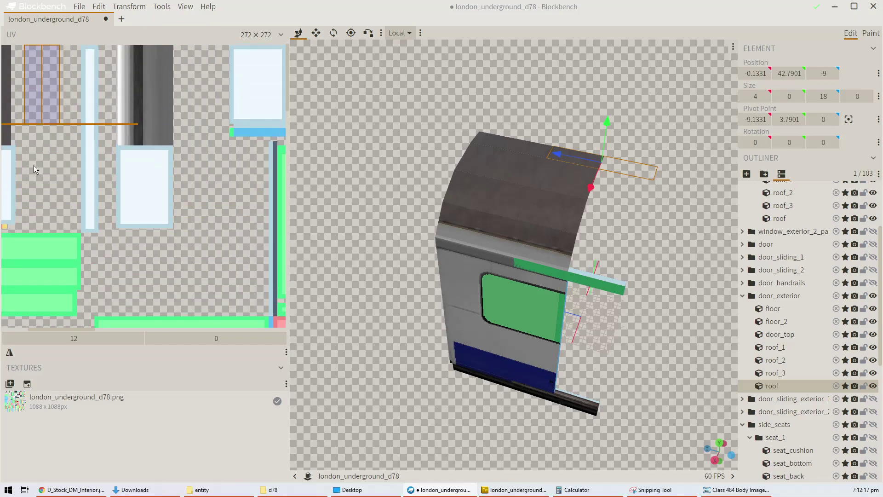
pyautogui.moveTo(71, 331); pyautogui.dragTo(29, 332)
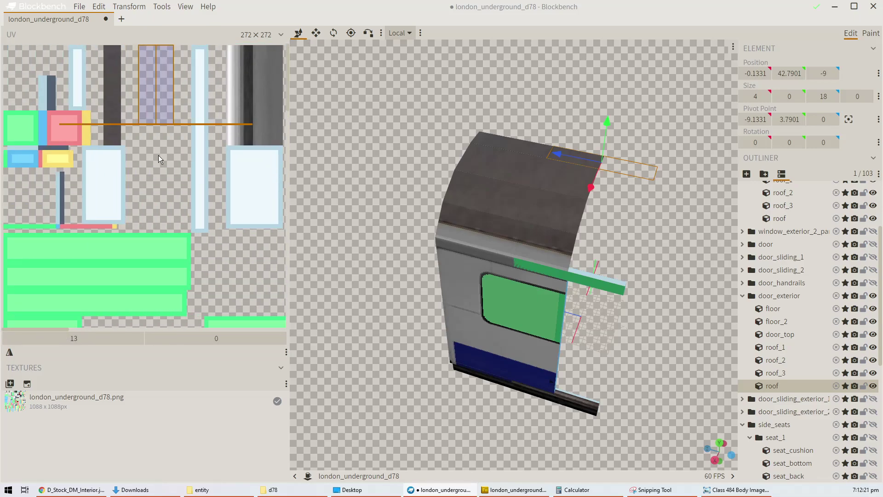
pyautogui.hotkey('ctrl', 's')
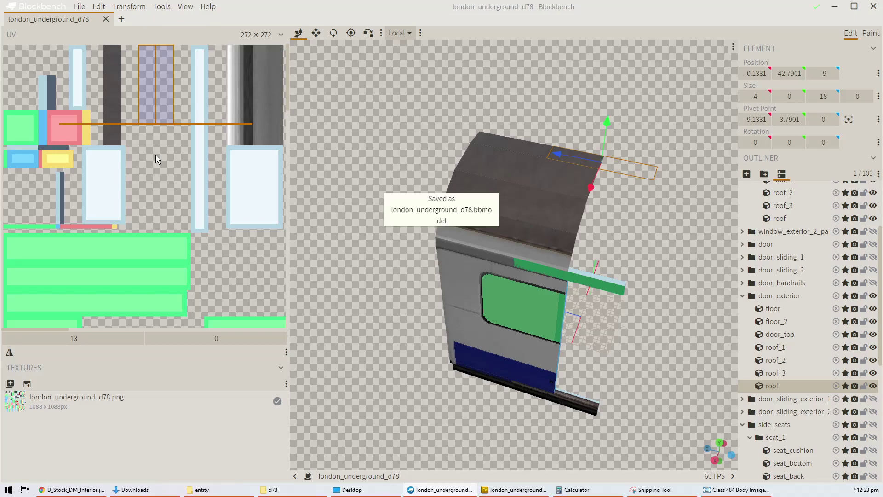
# Step: Remove the london_underground_d78.png texture and create a 16x texture template with Rearrange UV turned off
pyautogui.click(104, 399)
pyautogui.press('Delete')
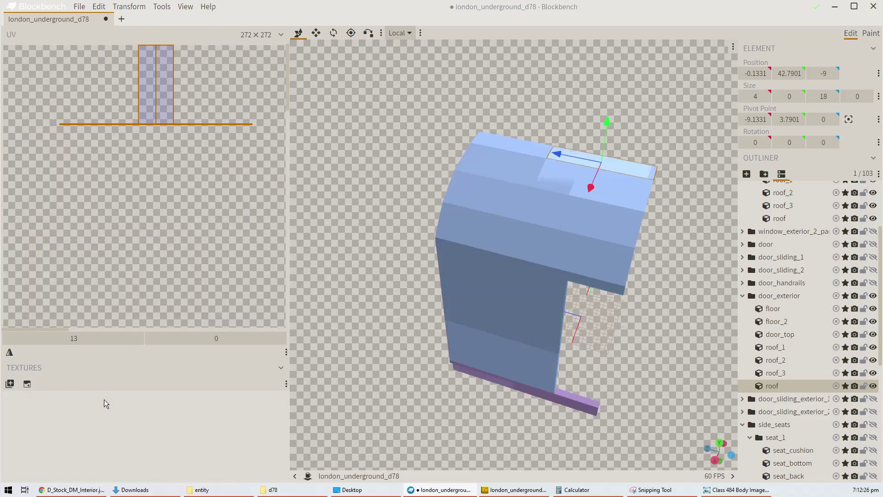
pyautogui.click(10, 384)
pyautogui.click(409, 234)
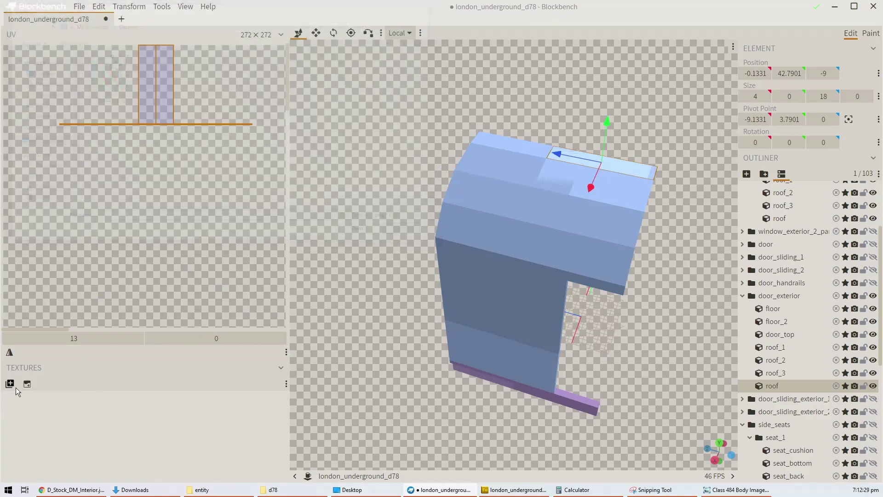
pyautogui.click(26, 384)
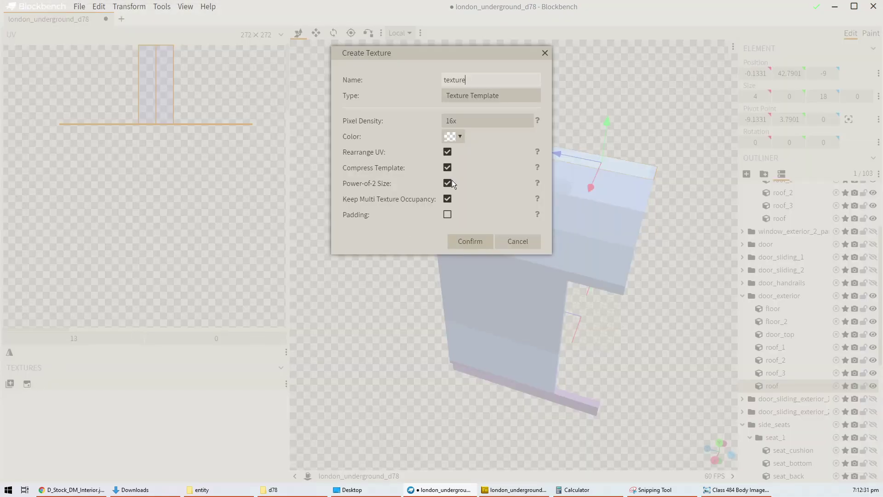
pyautogui.click(447, 152)
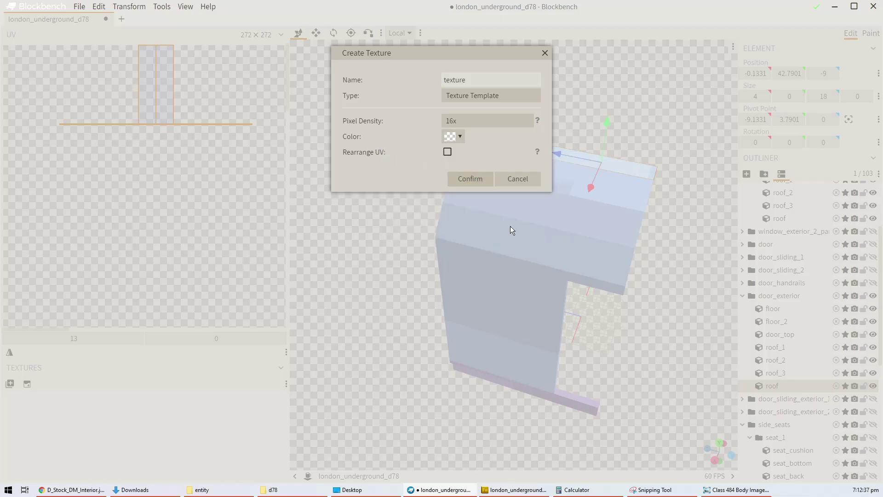
pyautogui.click(474, 181)
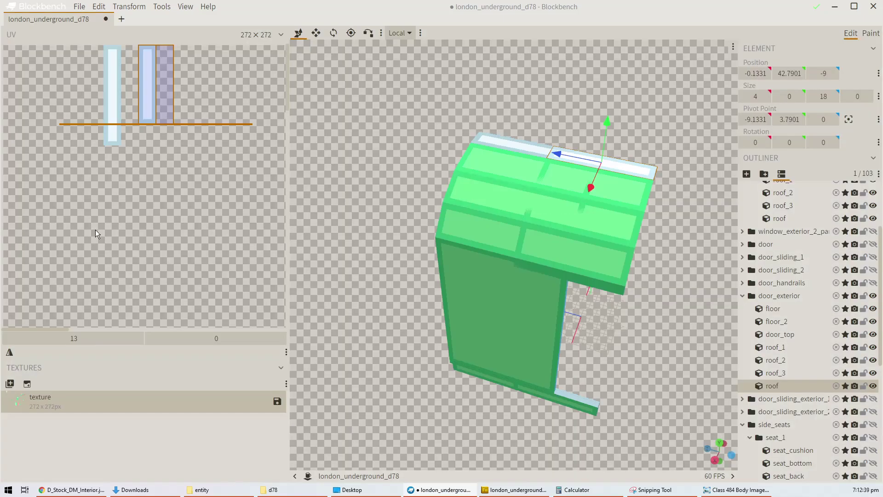
# Step: Collapse the door_exterior, side_seats and window_exterior groups in the outliner
pyautogui.click(743, 295)
pyautogui.click(742, 335)
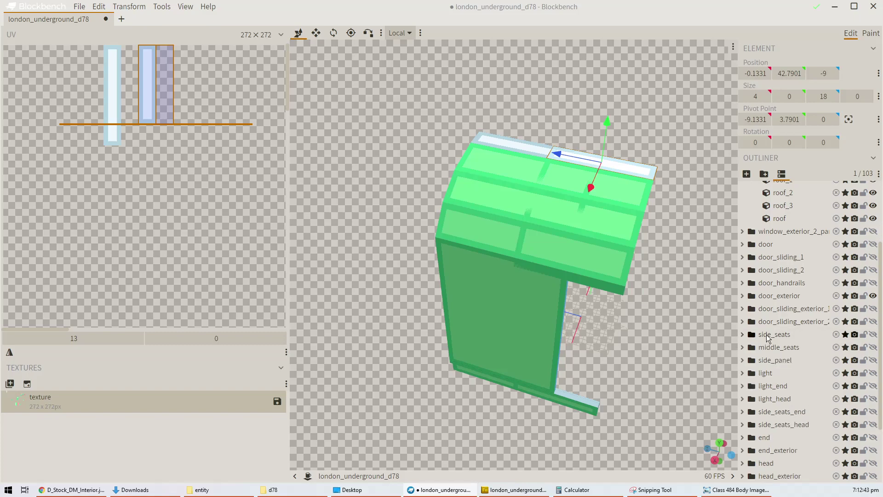
pyautogui.scroll(2, 747, 276)
pyautogui.click(742, 213)
# Step: Show all hidden groups of the train model in the outliner, from window through head_exterior, including the locked head group
pyautogui.click(873, 187)
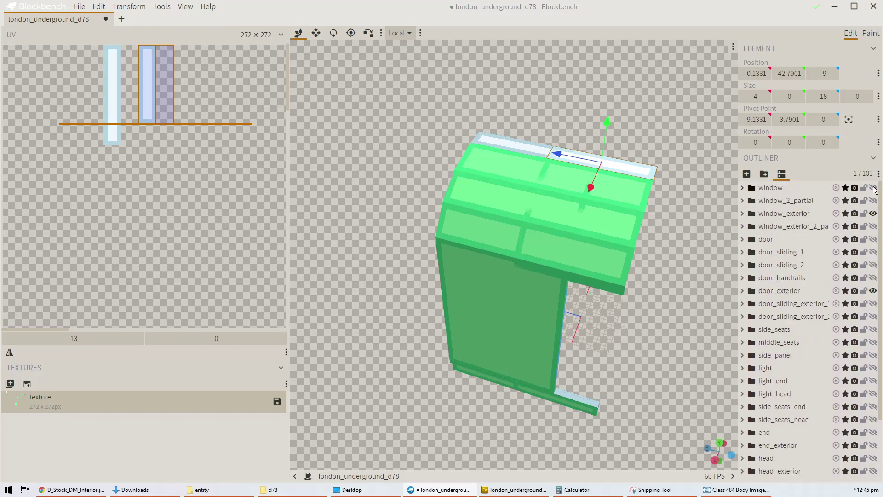
pyautogui.click(873, 201)
pyautogui.click(873, 227)
pyautogui.click(873, 239)
pyautogui.click(873, 252)
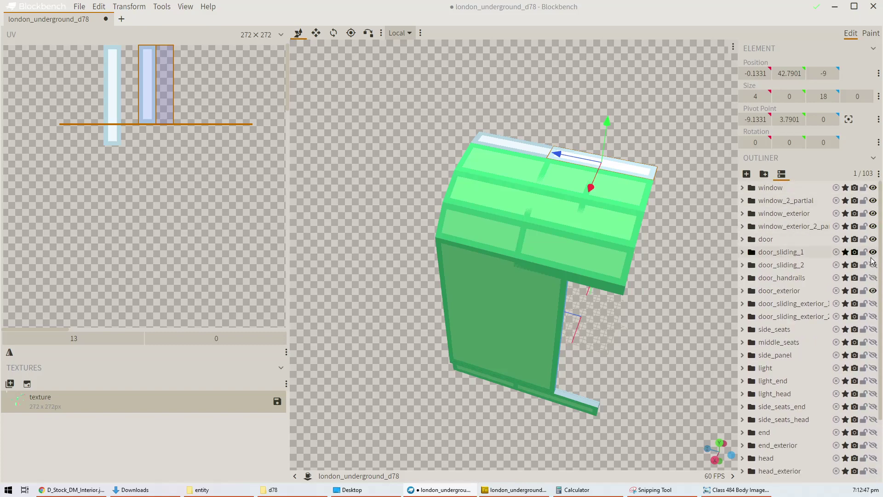
pyautogui.click(873, 265)
pyautogui.click(873, 278)
pyautogui.click(873, 304)
pyautogui.click(873, 316)
pyautogui.click(873, 329)
pyautogui.click(873, 342)
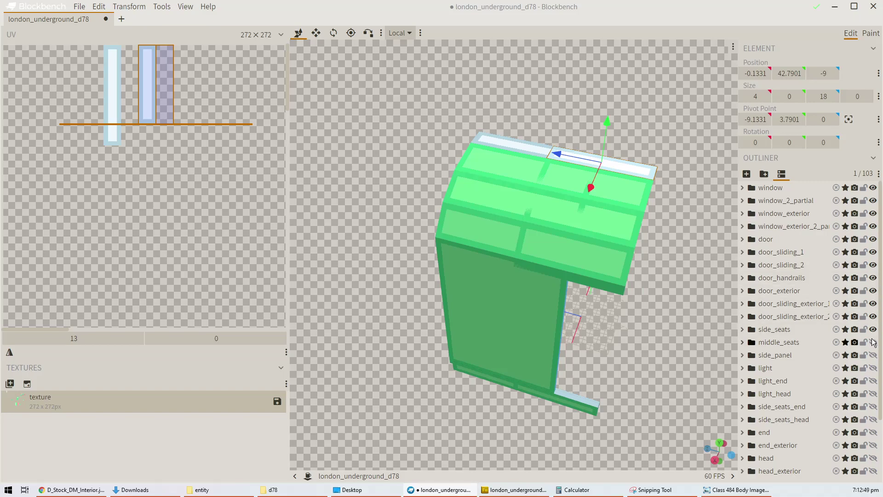
pyautogui.click(873, 355)
pyautogui.click(873, 368)
pyautogui.click(873, 381)
pyautogui.click(873, 393)
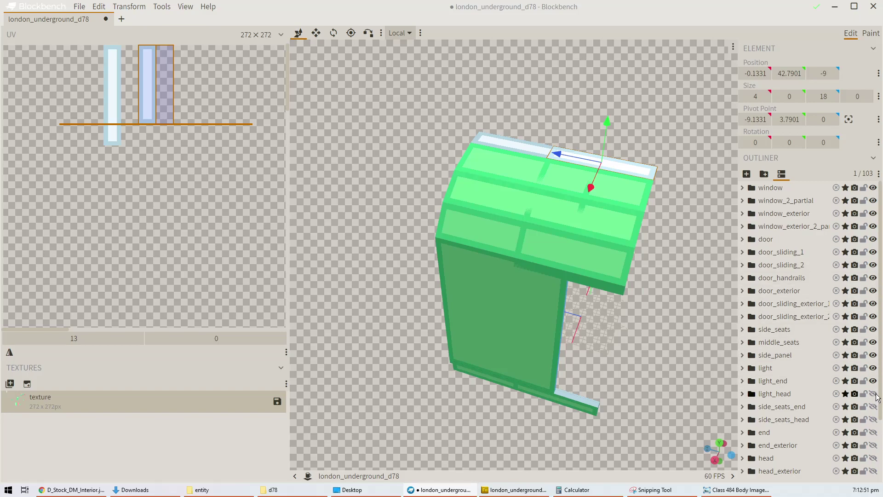
pyautogui.click(873, 406)
pyautogui.scroll(-2, 875, 409)
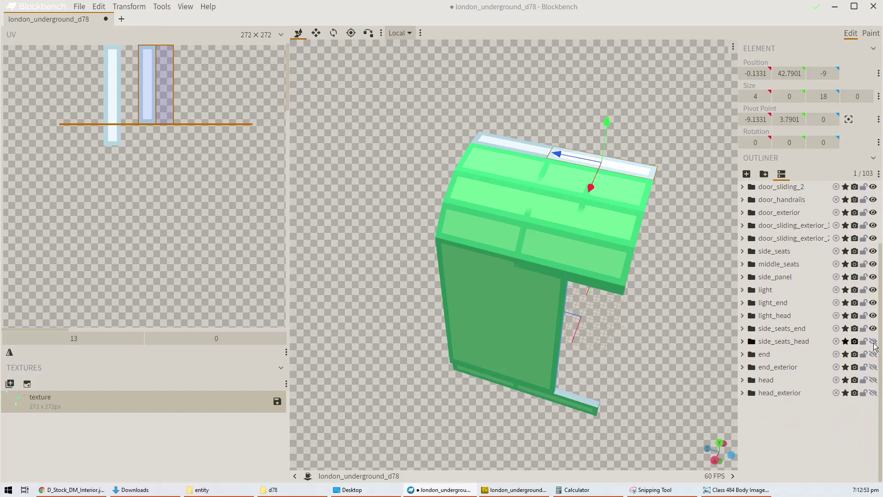
pyautogui.click(873, 341)
pyautogui.click(872, 354)
pyautogui.click(873, 367)
pyautogui.click(873, 379)
pyautogui.click(873, 392)
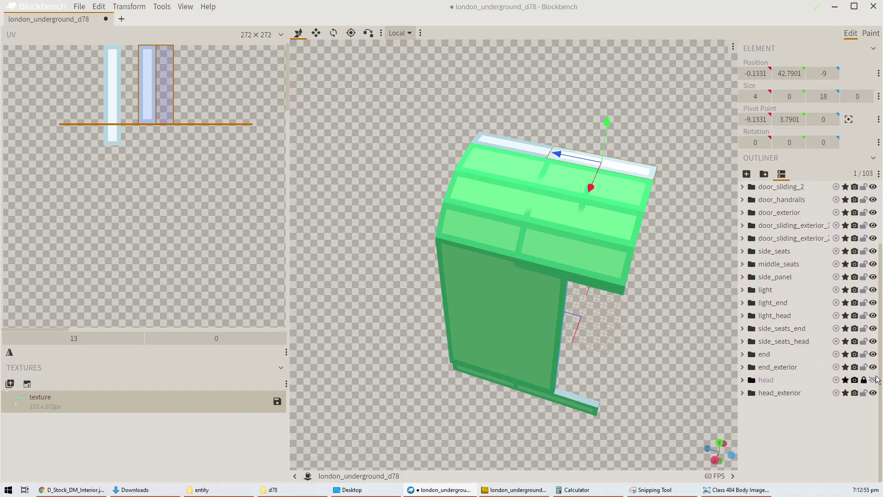
pyautogui.click(864, 380)
# Step: Remove the current texture and create a new 16x texture template with Rearrange UV turned off
pyautogui.press('Delete')
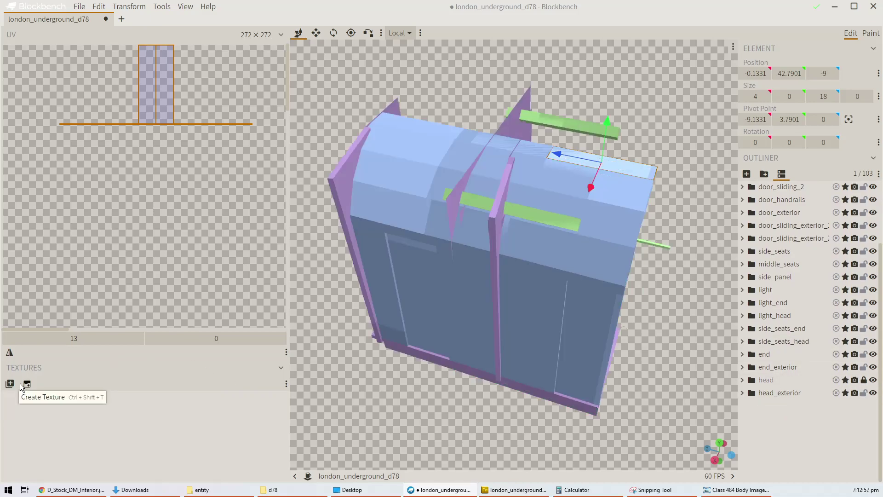
pyautogui.click(9, 383)
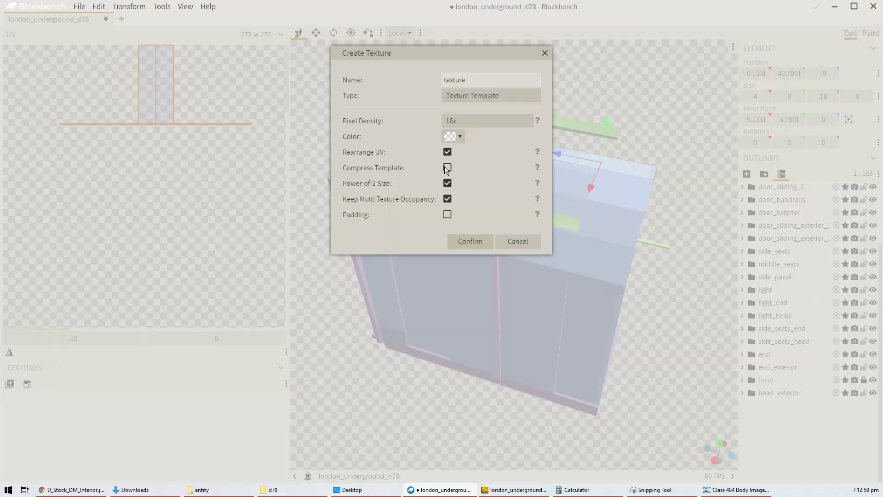
pyautogui.click(447, 151)
pyautogui.click(468, 178)
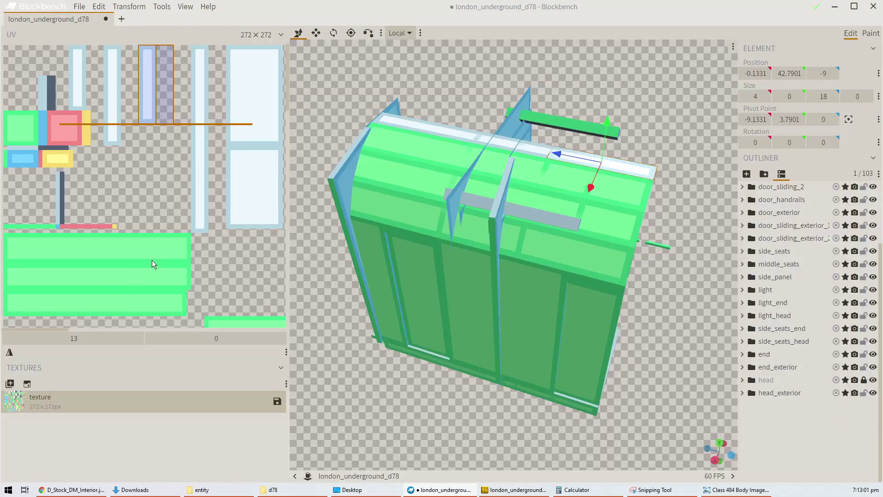
# Step: Save the new template texture over texture.png on the Desktop and remove it from the model
pyautogui.rightClick(81, 402)
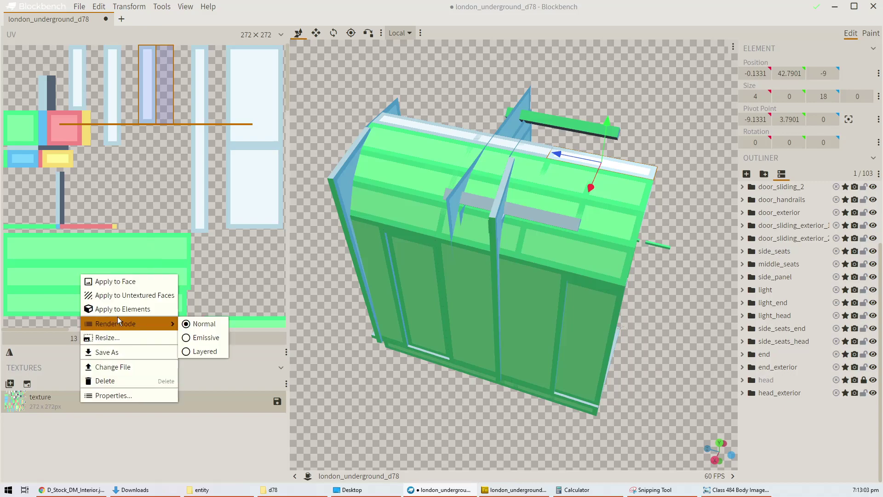
pyautogui.click(118, 352)
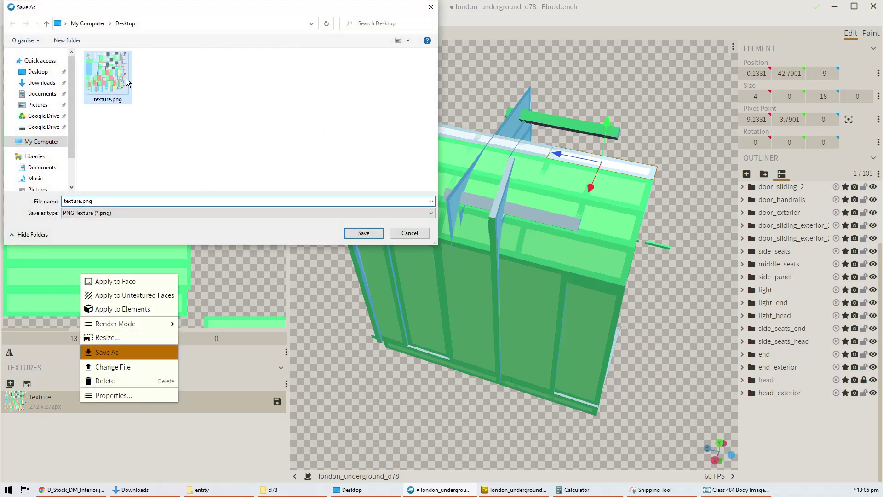
pyautogui.doubleClick(126, 79)
pyautogui.click(467, 250)
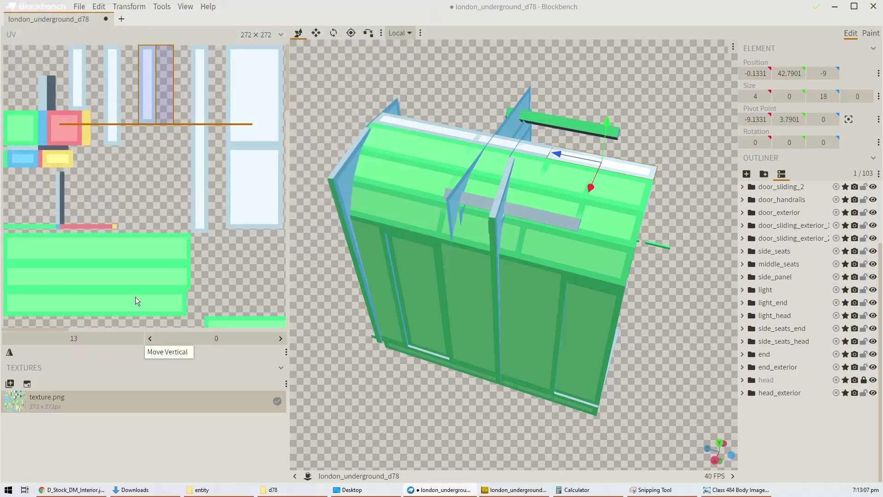
pyautogui.press('Delete')
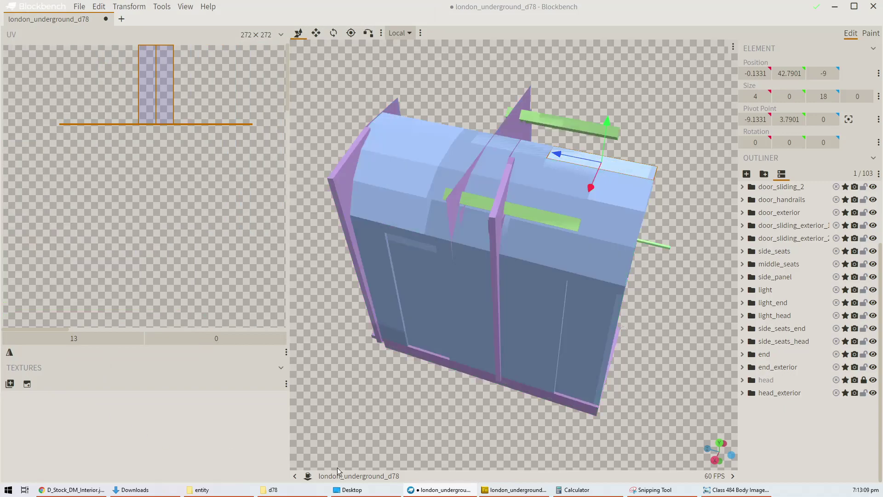
# Step: Open texture.png from the Desktop in Fireworks and copy its bitmap
pyautogui.click(351, 489)
pyautogui.click(352, 250)
pyautogui.doubleClick(352, 251)
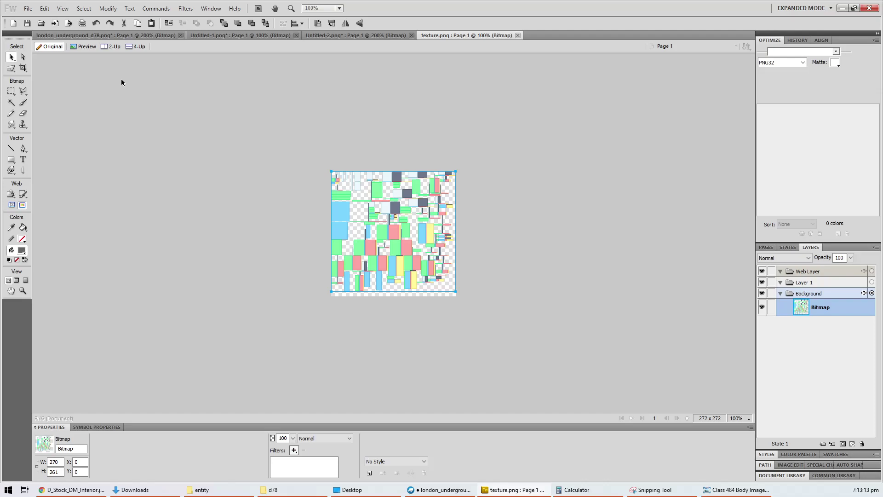
# Step: In london_underground_d78.png, lock Layer 1 and replace the old template on the Background layer with the copied one
pyautogui.click(55, 34)
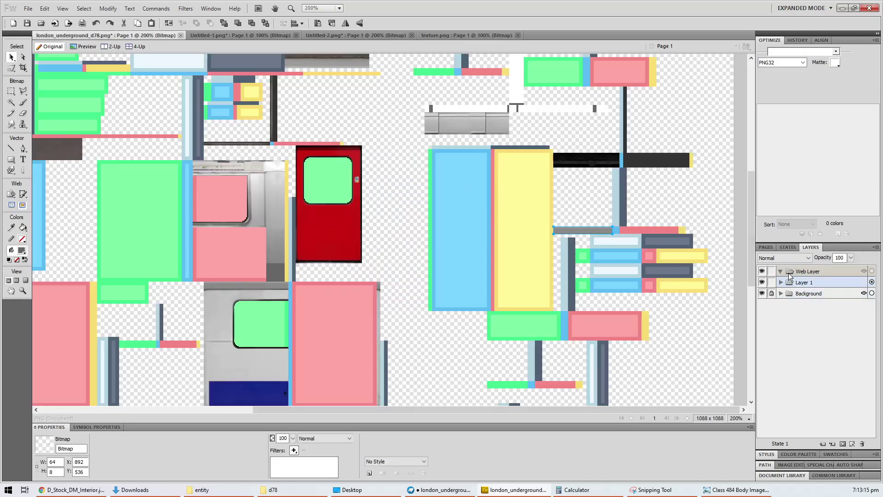
pyautogui.click(772, 282)
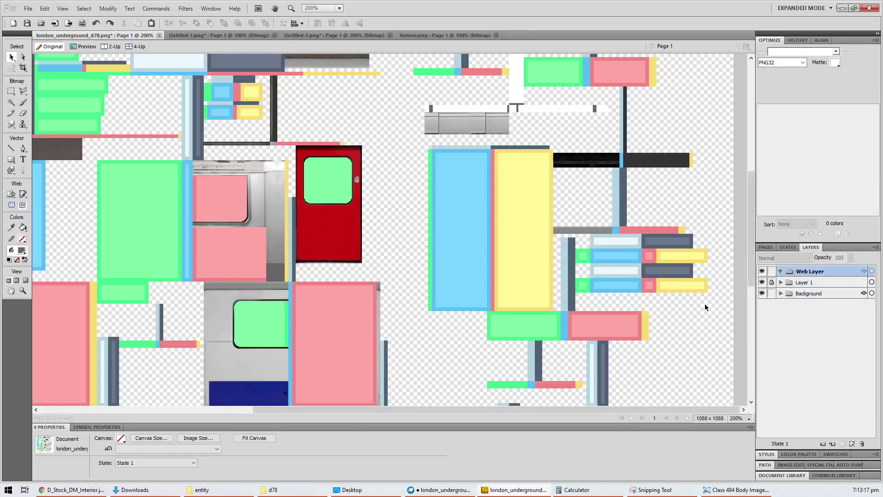
pyautogui.hotkey('ctrl', 'a')
pyautogui.press('Delete')
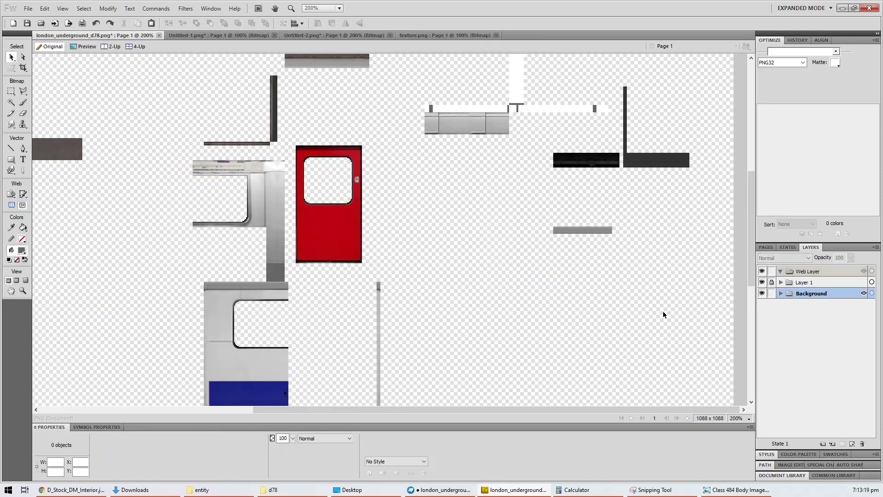
pyautogui.hotkey('ctrl', 'v')
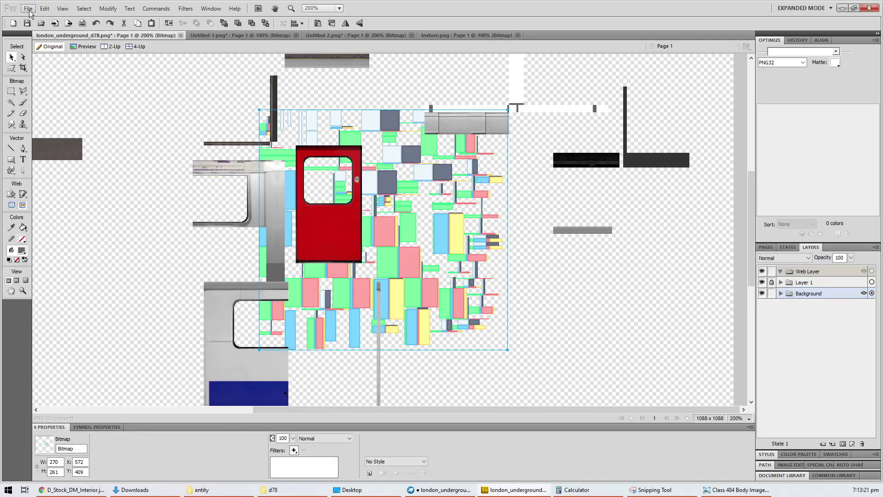
# Step: Change the image interpolation method in the general preferences
pyautogui.click(44, 8)
pyautogui.click(92, 207)
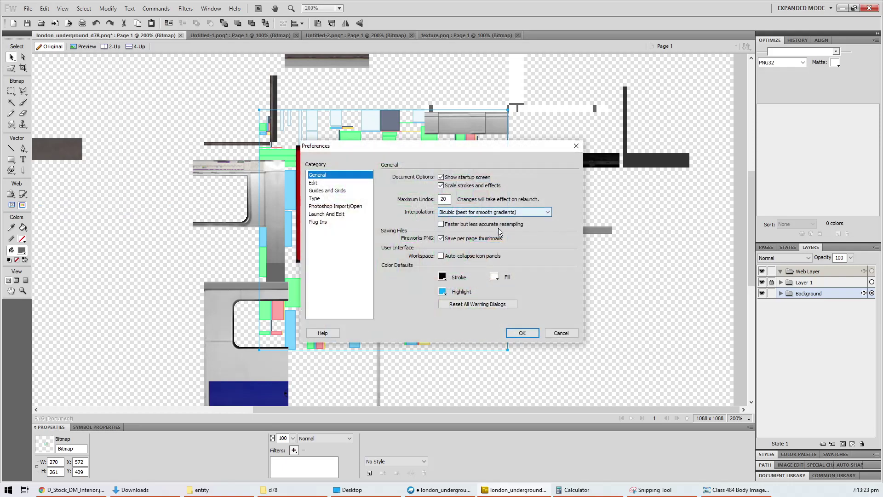
pyautogui.click(498, 212)
pyautogui.click(492, 238)
pyautogui.click(522, 332)
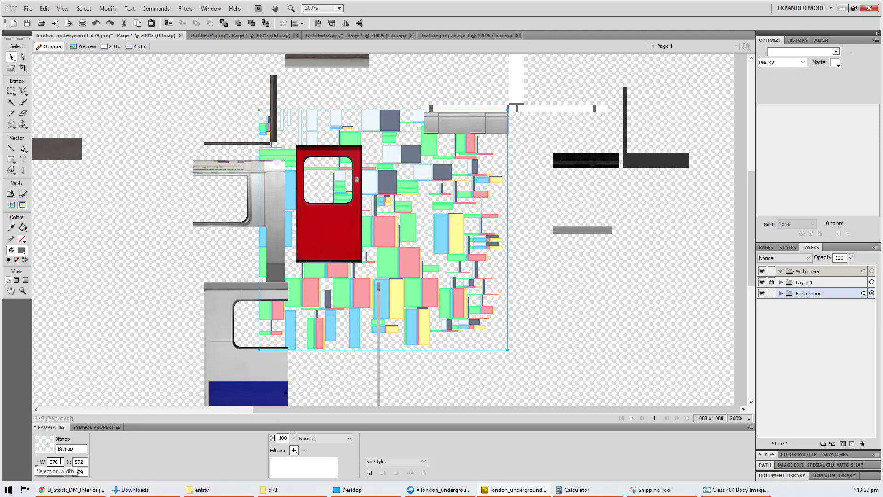
# Step: Place the pasted template bitmap at X 0, Y 0 on the canvas
pyautogui.doubleClick(77, 461)
pyautogui.write('0')
pyautogui.press('Tab')
pyautogui.write('0')
pyautogui.press('Return')
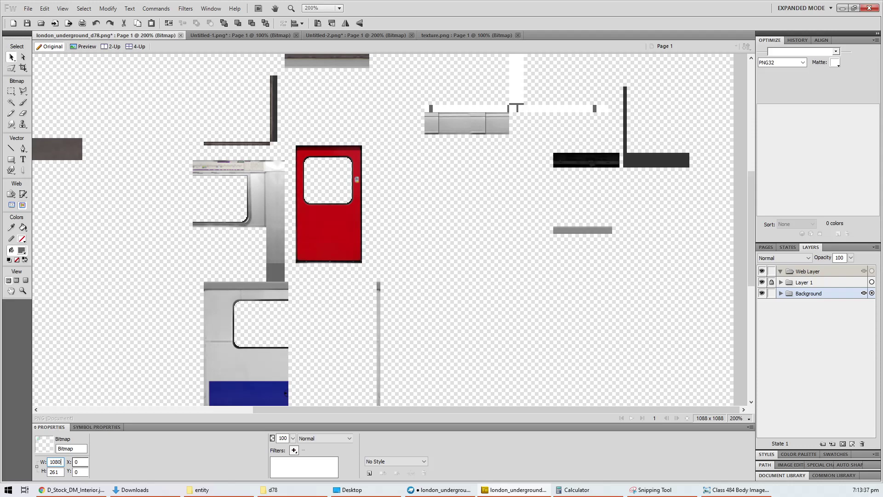
# Step: Try to set the template bitmap's width to 1080 without scaling its height, and undo it
pyautogui.press('Tab')
pyautogui.click(135, 402)
pyautogui.hotkey('ctrl', 'z')
# Step: Scale the template bitmap proportionally to a width of 1080
pyautogui.keyDown('ctrl'); pyautogui.scroll(-5, 387, 331); pyautogui.keyUp('ctrl')
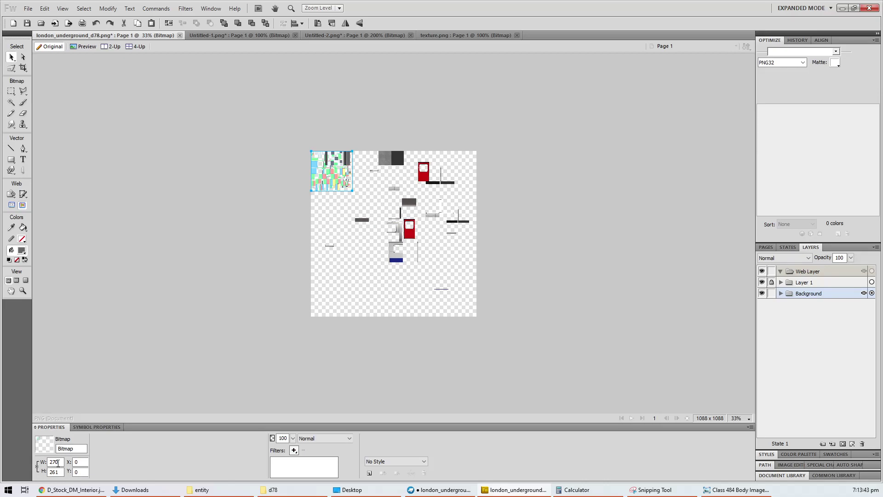
pyautogui.doubleClick(57, 462)
pyautogui.write('1080')
pyautogui.press('Return')
pyautogui.keyDown('ctrl'); pyautogui.scroll(5, 437, 288); pyautogui.keyUp('ctrl')
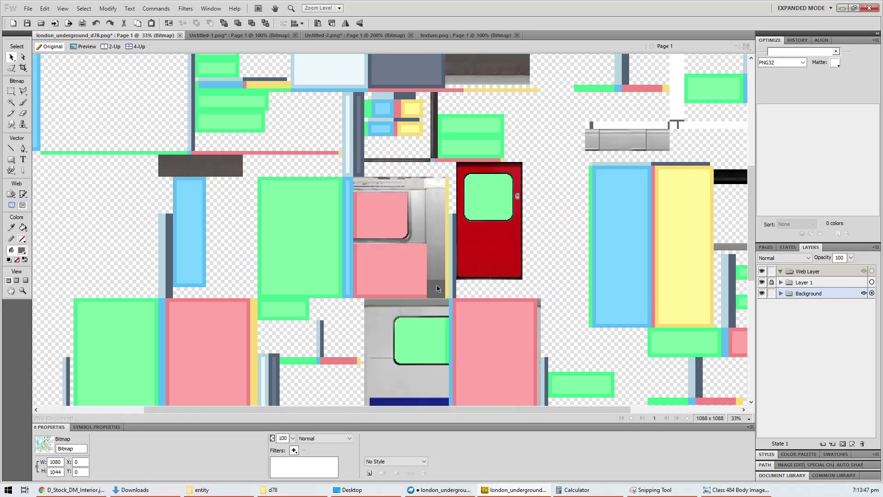
pyautogui.keyDown('ctrl'); pyautogui.scroll(-5, 437, 288); pyautogui.keyUp('ctrl')
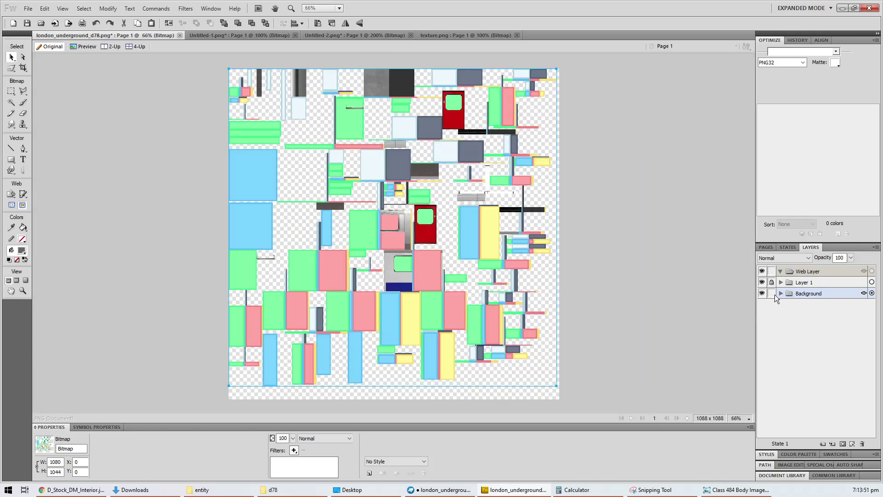
# Step: Lock the Background layer, unlock Layer 1 and save london_underground_d78.png
pyautogui.click(772, 292)
pyautogui.click(771, 282)
pyautogui.hotkey('ctrl', 's')
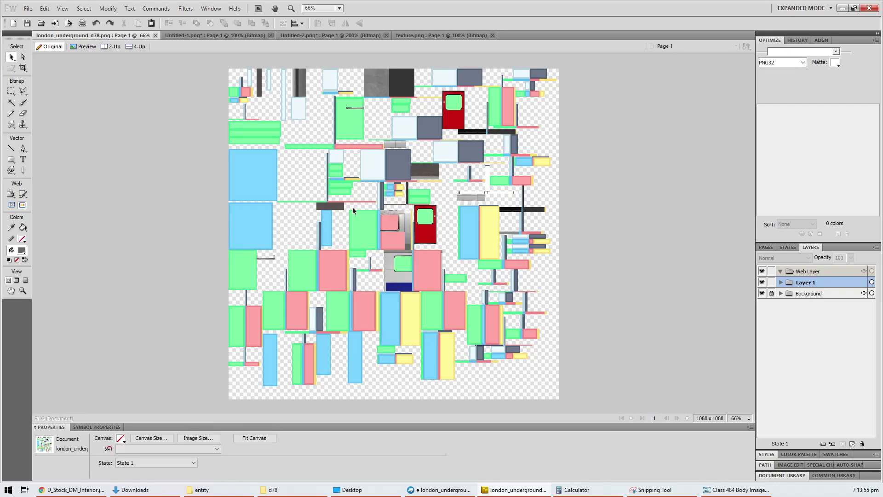
# Step: Move the 92 × 24 brown and grey strip bitmap to X 592, Y 419, directly below the green block above the red door
pyautogui.hotkey('ctrl', '=')
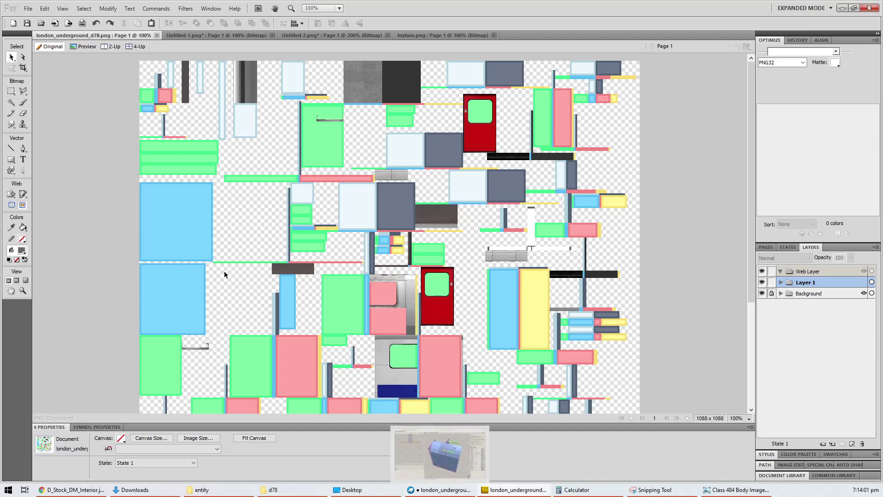
pyautogui.scroll(-3, 361, 259)
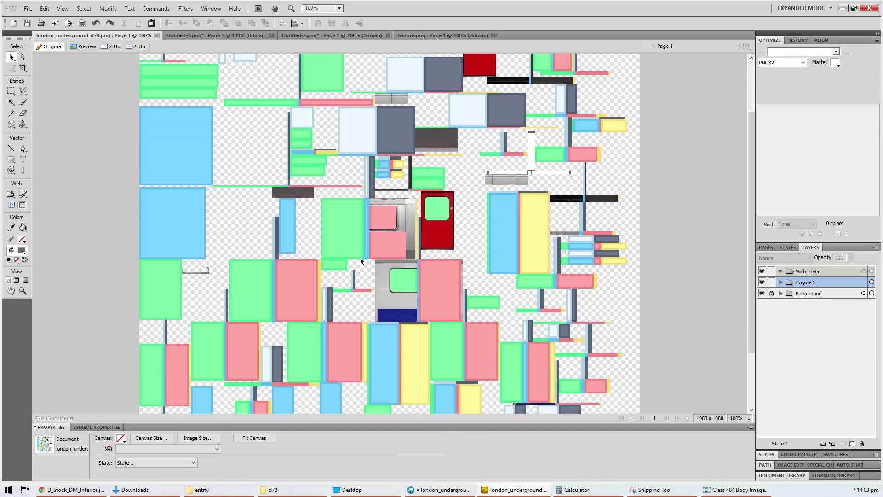
pyautogui.scroll(-3, 361, 259)
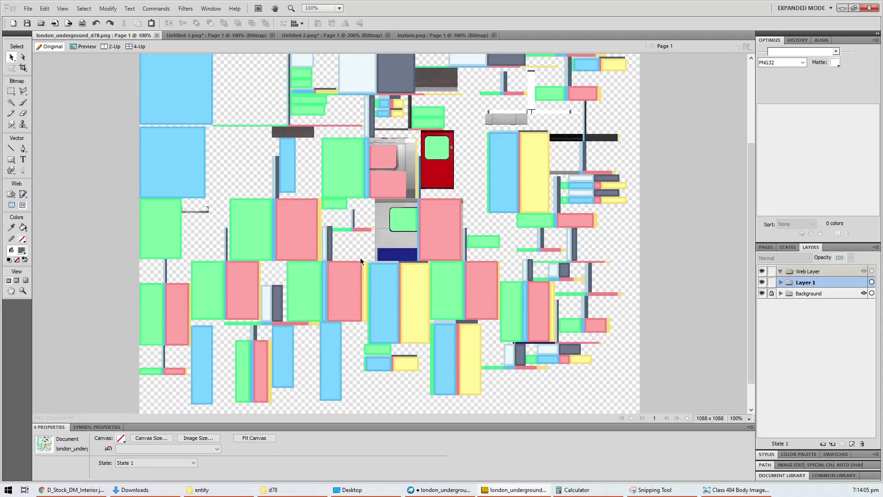
pyautogui.scroll(5, 360, 260)
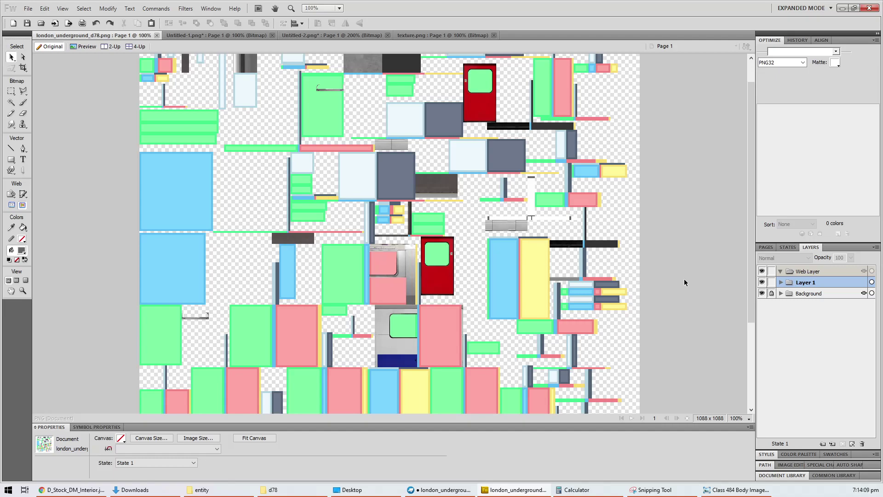
pyautogui.scroll(2, 412, 243)
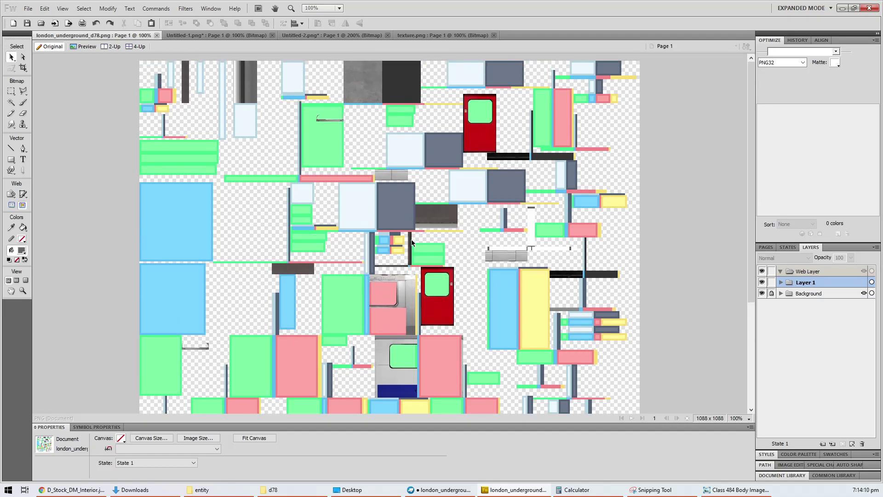
pyautogui.click(433, 221)
pyautogui.hotkey('ctrl', '3')
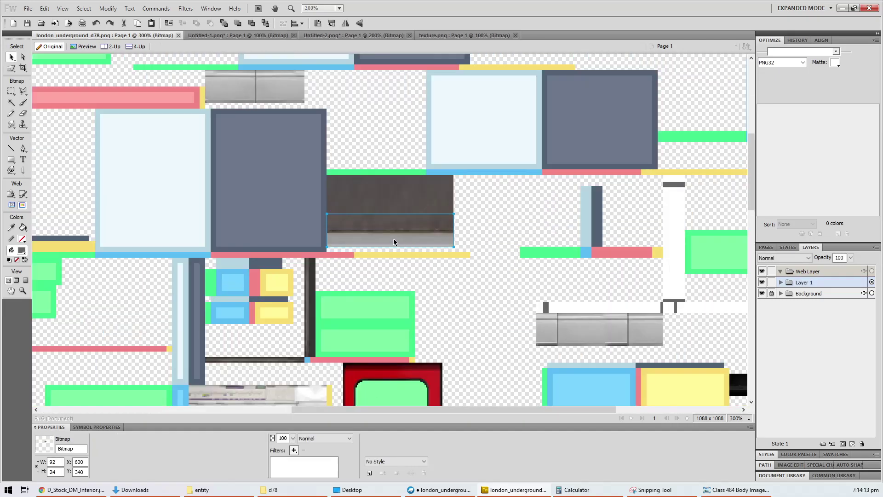
pyautogui.moveTo(394, 242); pyautogui.dragTo(388, 351)
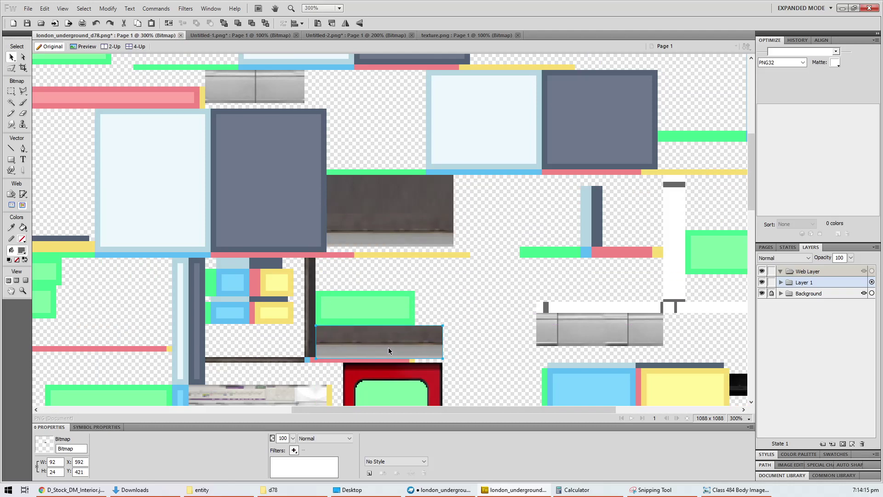
pyautogui.hotkey('ctrl', '=')
pyautogui.hotkey('ctrl', '=')
pyautogui.press('Up')
pyautogui.press('Up')
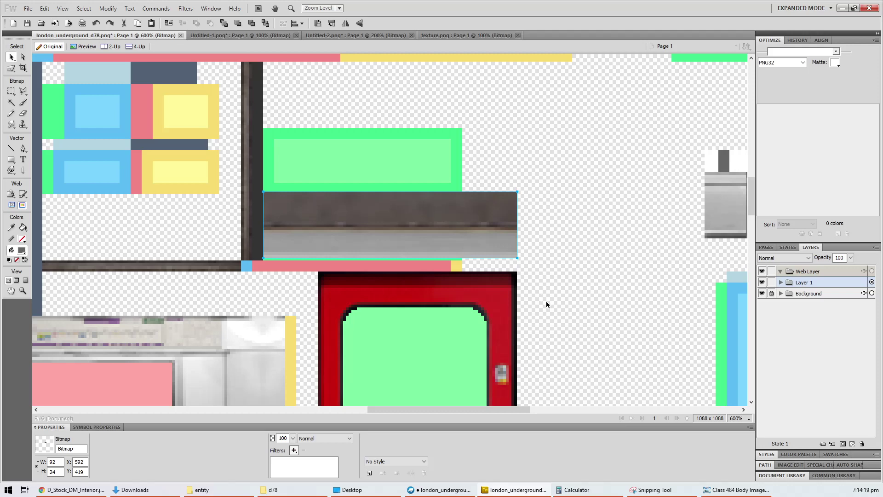
pyautogui.press('m')
pyautogui.moveTo(547, 303); pyautogui.dragTo(584, 221)
pyautogui.press('v')
pyautogui.hotkey('ctrl', 'd')
# Step: Shift the brown and grey strip to X 572 so its right edge lines up with the green block above
pyautogui.click(378, 240)
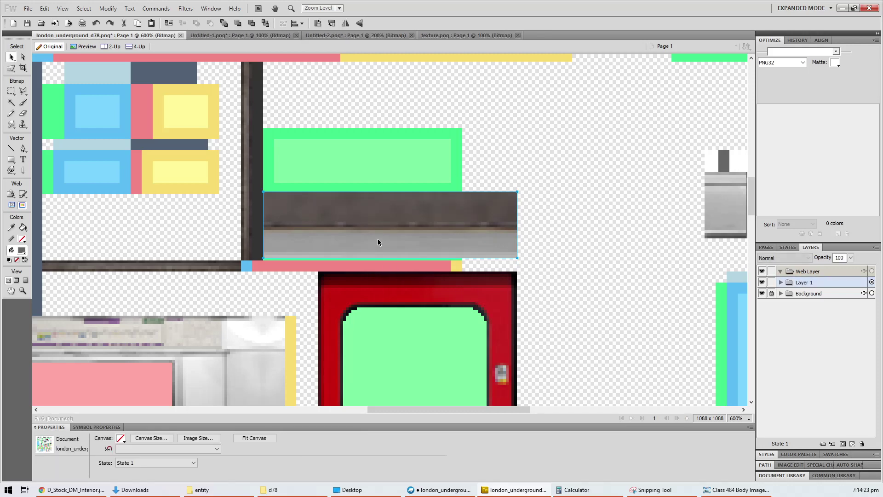
pyautogui.moveTo(378, 242); pyautogui.dragTo(322, 242)
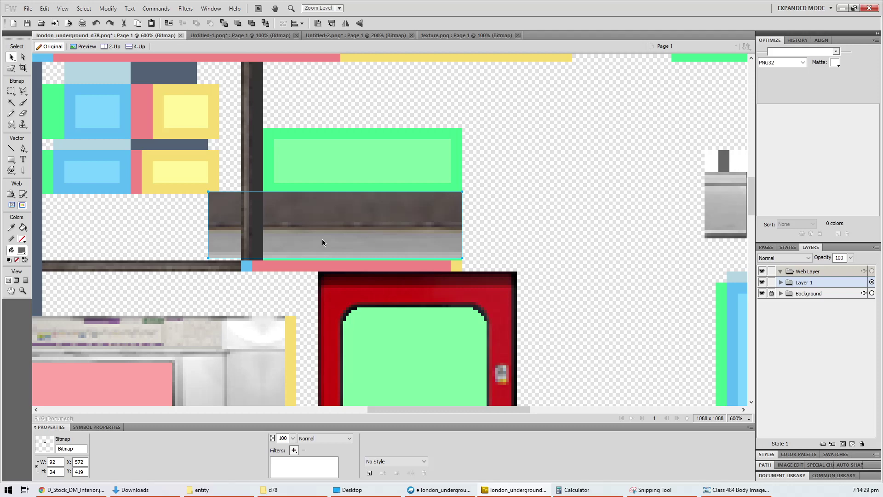
# Step: Compare both edges of the brown and grey strip above the red door, and shift the strip right to X 574
pyautogui.hotkey('ctrl', '=')
pyautogui.hotkey('ctrl', '=')
pyautogui.hotkey('ctrl', '=')
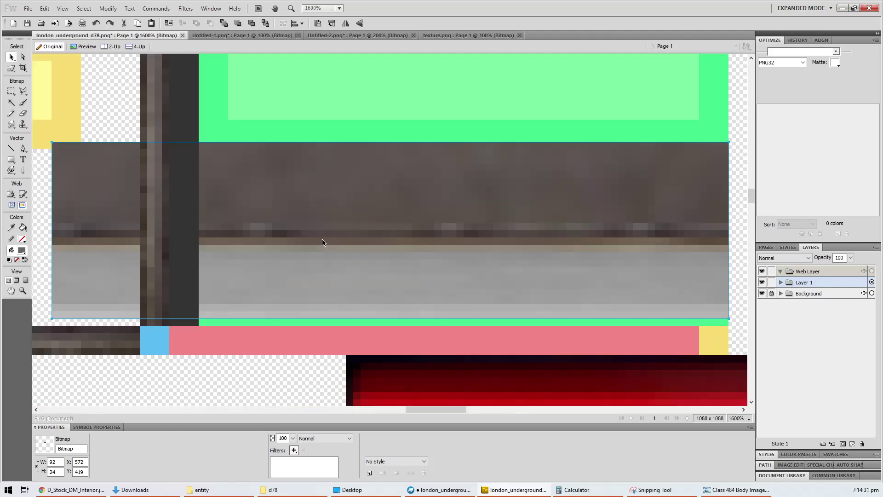
pyautogui.press('m')
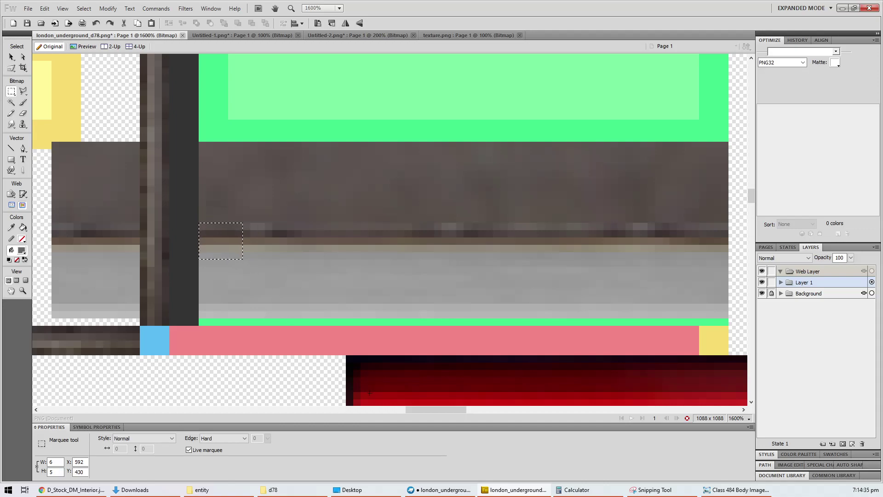
pyautogui.moveTo(424, 409); pyautogui.dragTo(434, 409)
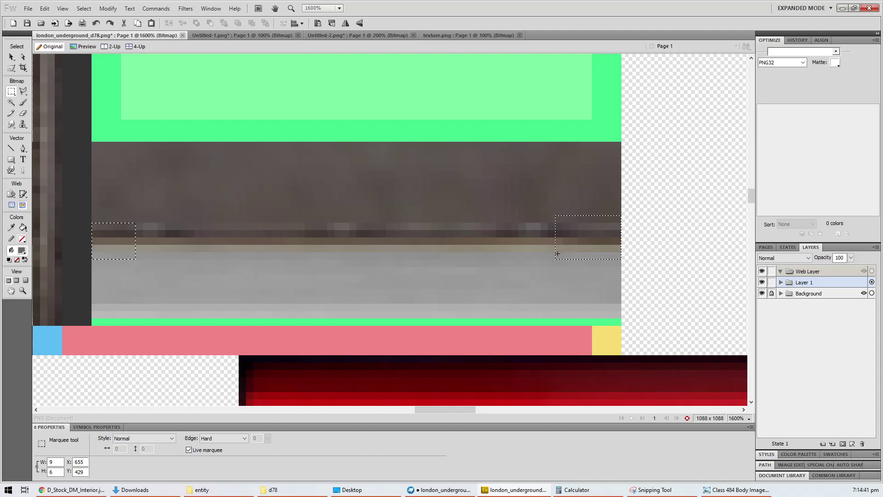
pyautogui.moveTo(556, 254); pyautogui.dragTo(554, 255)
pyautogui.press('v')
pyautogui.click(499, 259)
pyautogui.press('Right')
pyautogui.press('Right')
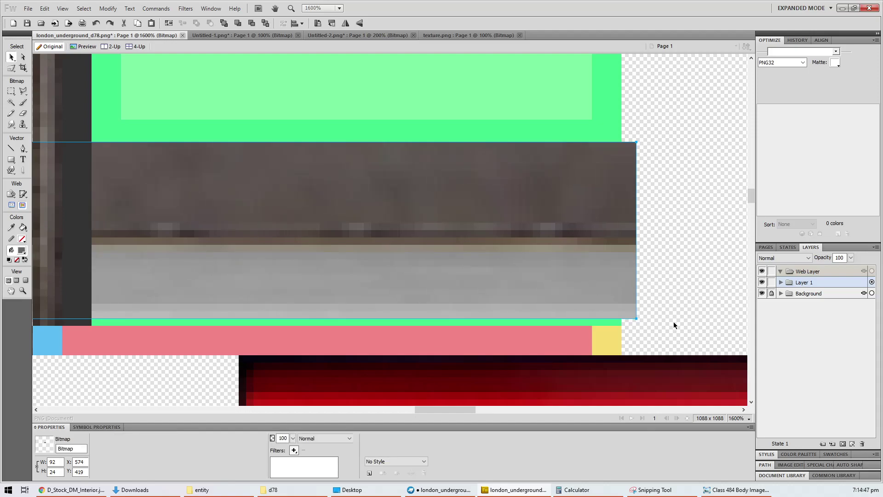
# Step: Trim the strip's overhanging ends to the green block's 72-pixel width and move the strip down to Y 420
pyautogui.press('m')
pyautogui.moveTo(665, 332); pyautogui.dragTo(627, 116)
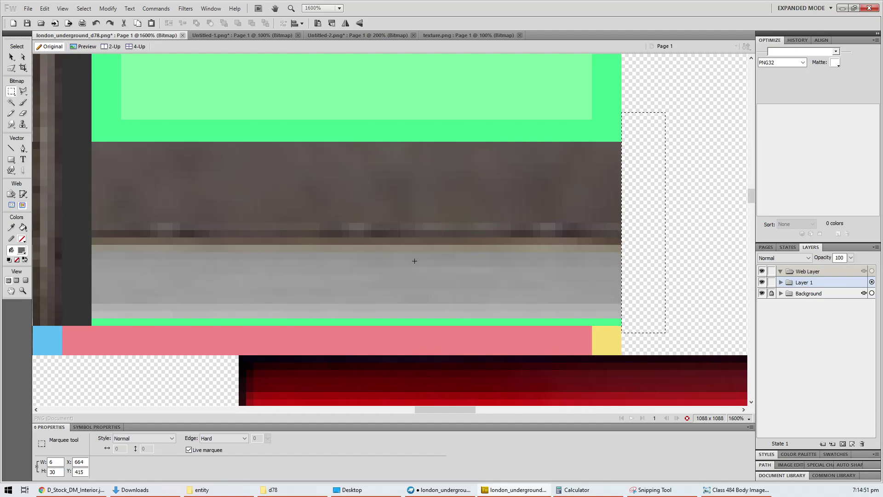
pyautogui.hotkey('ctrl', '-')
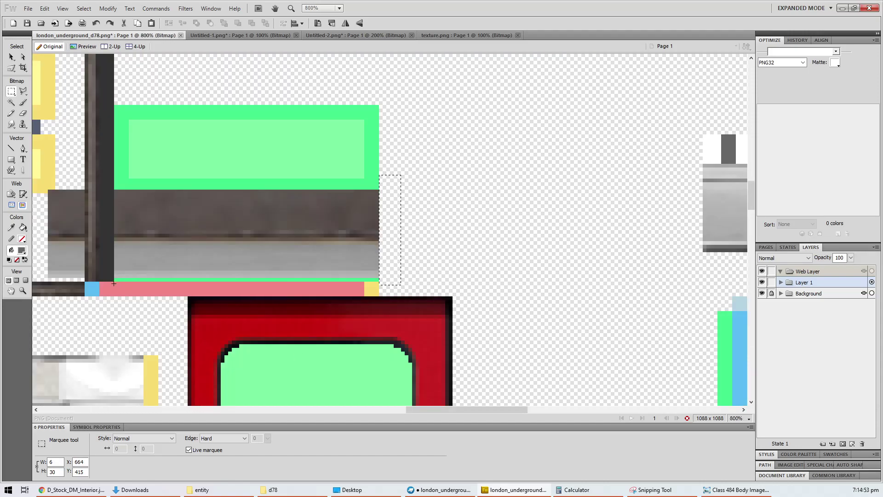
pyautogui.keyDown('shift'); pyautogui.moveTo(114, 285); pyautogui.dragTo(295, 156); pyautogui.keyUp('shift')
pyautogui.press('Delete')
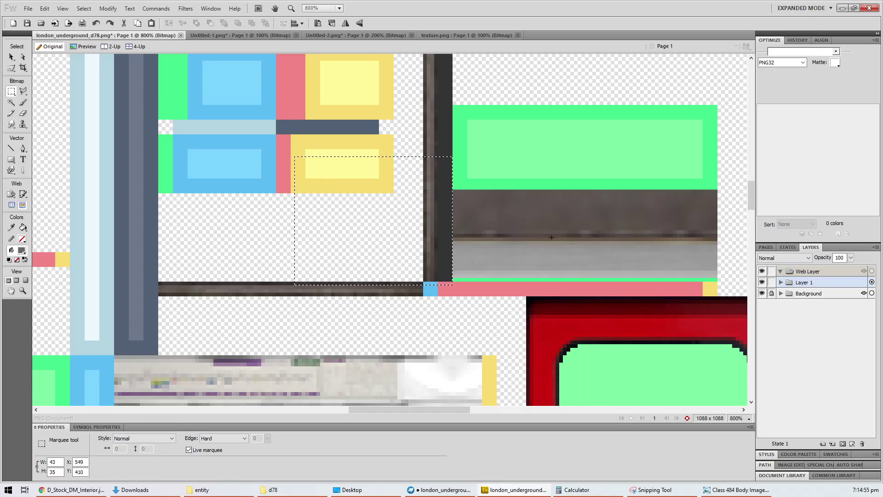
pyautogui.press('v')
pyautogui.press('Down')
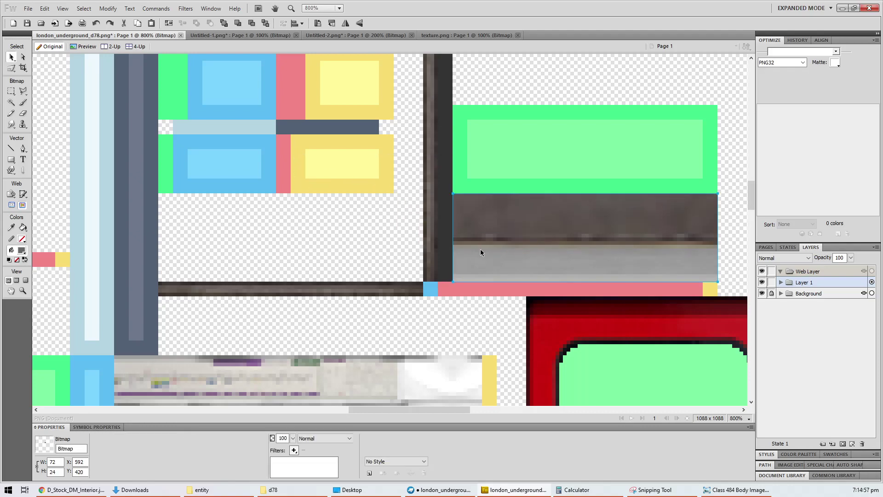
pyautogui.press('m')
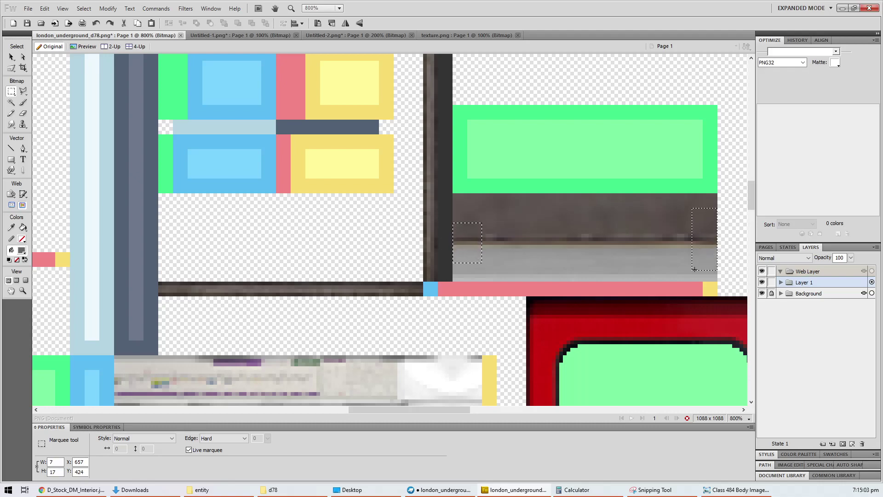
pyautogui.press('v')
pyautogui.click(675, 259)
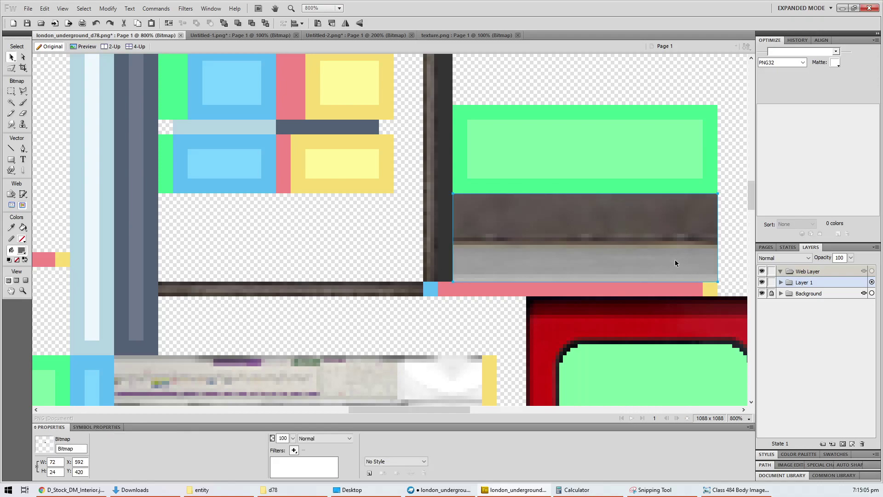
# Step: Move the 92 × 24 strip at the base of the large dark brown panel right to X 603
pyautogui.hotkey('ctrl', '-')
pyautogui.scroll(5, 322, 198)
pyautogui.scroll(-2, 331, 199)
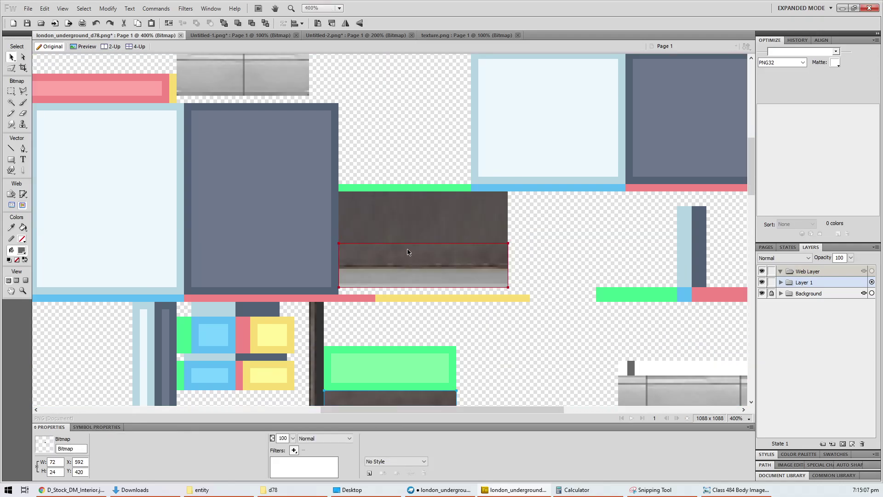
pyautogui.click(411, 262)
pyautogui.hotkey('ctrl', '+')
pyautogui.keyDown('ctrl'); pyautogui.scroll(1, 435, 283); pyautogui.keyUp('ctrl')
pyautogui.keyDown('ctrl'); pyautogui.scroll(-1, 436, 283); pyautogui.keyUp('ctrl')
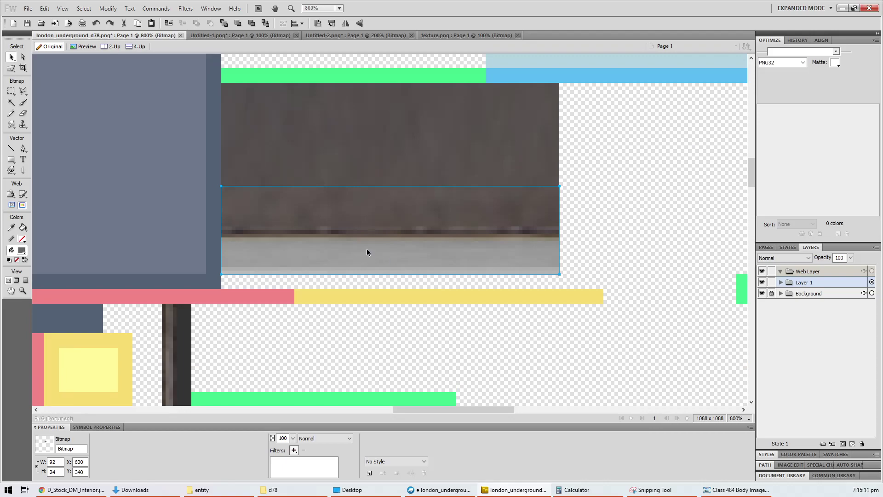
pyautogui.press('Right')
pyautogui.press('Right')
pyautogui.press('Right')
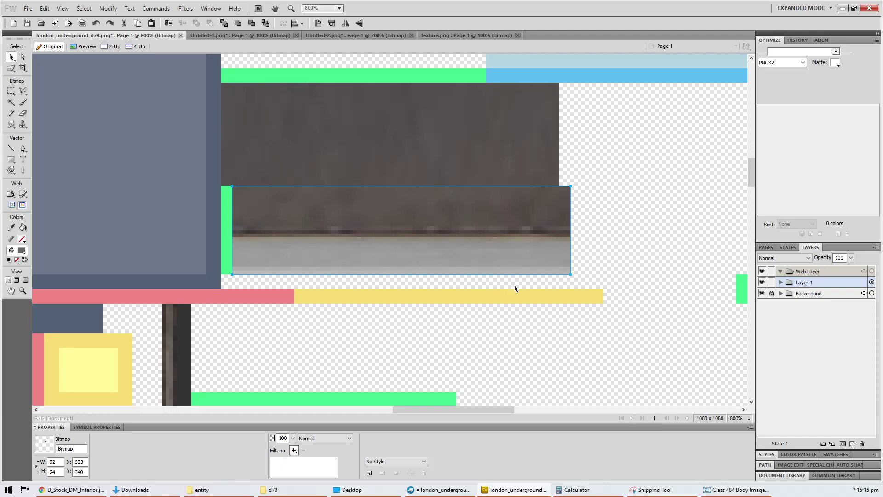
# Step: Place a horizontally flipped copy of the strip's right end over the gap at its left end, and shift the strip to X 608
pyautogui.press('m')
pyautogui.moveTo(614, 285); pyautogui.dragTo(529, 178)
pyautogui.hotkey('ctrl', 'c')
pyautogui.hotkey('ctrl', 'v')
pyautogui.press('v')
pyautogui.moveTo(555, 249); pyautogui.dragTo(241, 248)
pyautogui.click(346, 23)
pyautogui.moveTo(313, 256)
pyautogui.mouseDown()
pyautogui.moveTo(338, 256)
pyautogui.moveTo(329, 255)
pyautogui.mouseUp()
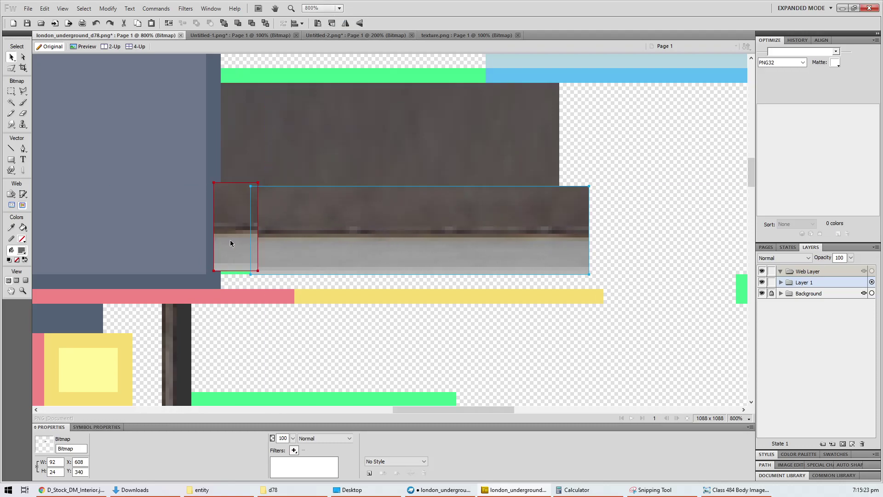
# Step: Align the mirrored patch vertically with the strip and move both bitmaps together to X 595, Y 341
pyautogui.click(231, 242)
pyautogui.keyDown('shift'); pyautogui.click(327, 257); pyautogui.keyUp('shift')
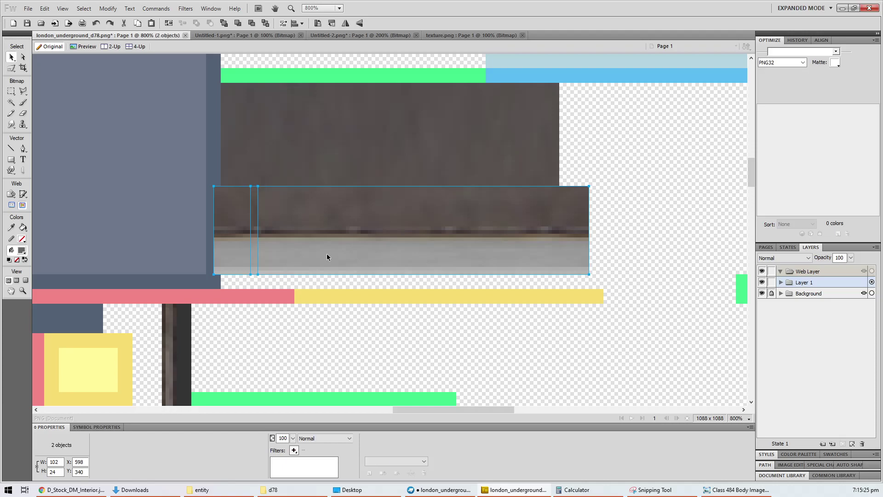
pyautogui.press('Left')
pyautogui.press('Left')
pyautogui.press('Left')
pyautogui.press('Left')
pyautogui.press('Left')
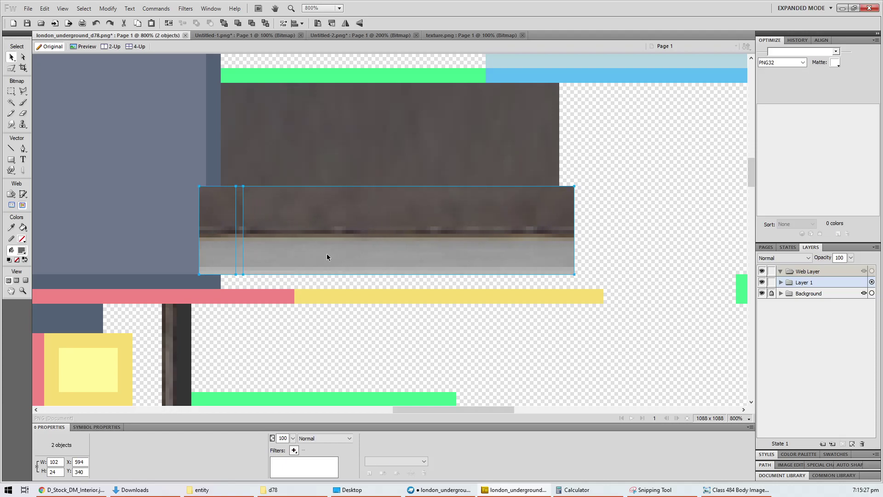
pyautogui.press('Down')
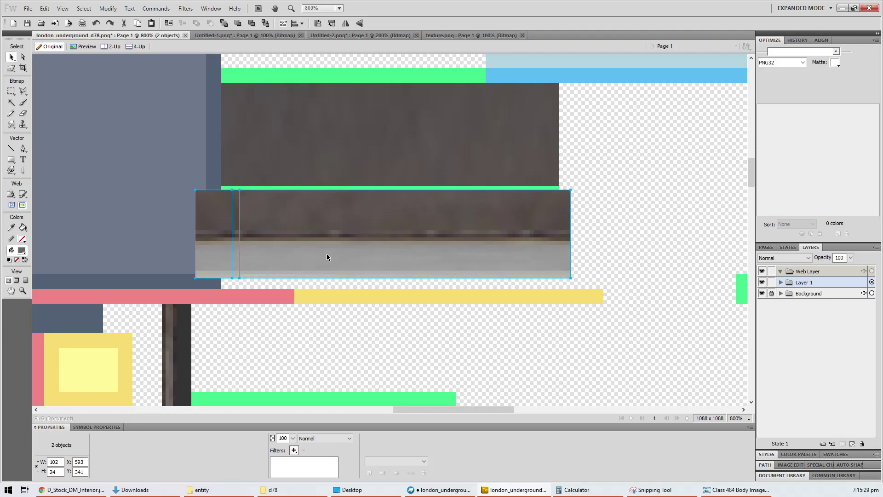
pyautogui.press('Right')
pyautogui.press('Right')
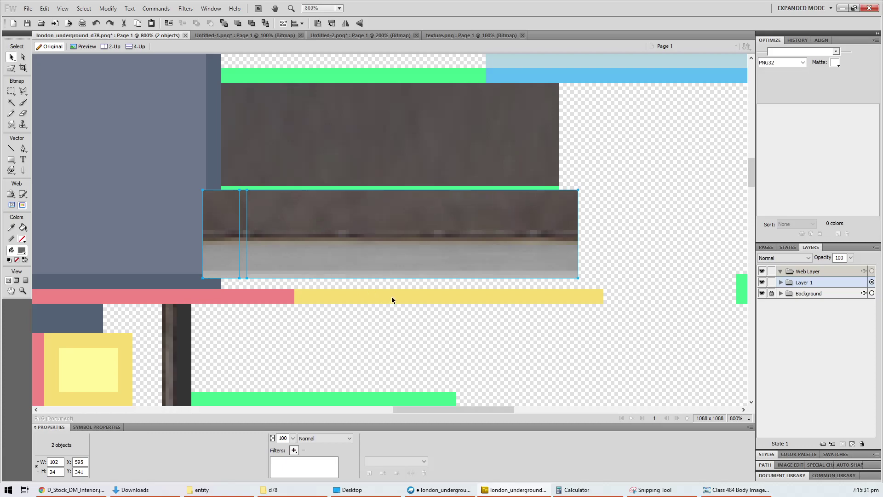
# Step: Compare the joined strip's edges against the brown panel's edges, and nudge both pieces right one pixel to X 595
pyautogui.click(366, 282)
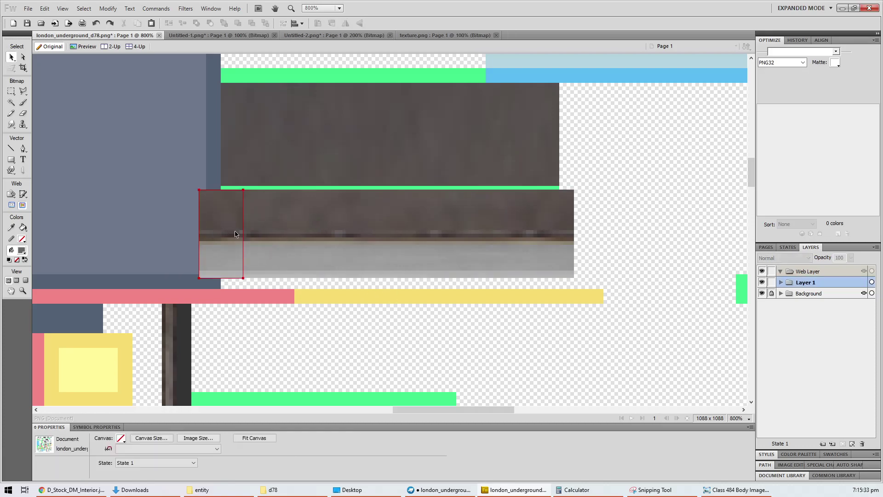
pyautogui.press('m')
pyautogui.moveTo(234, 239); pyautogui.dragTo(221, 183)
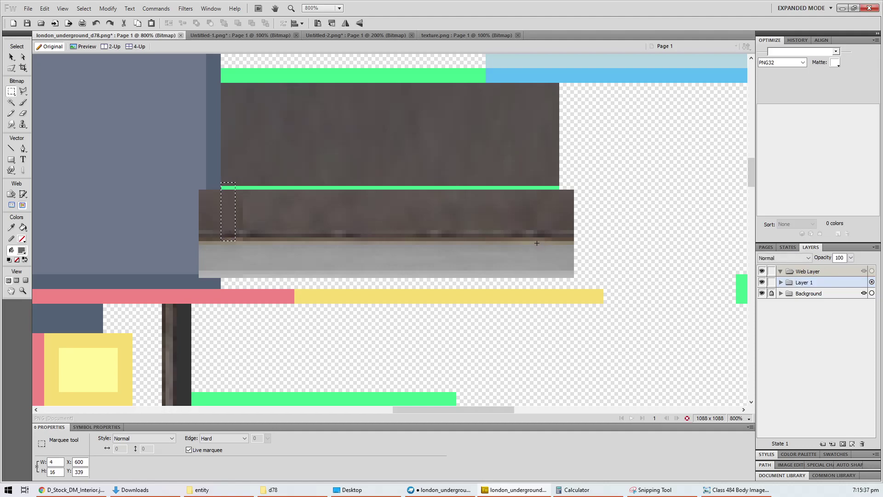
pyautogui.keyDown('shift'); pyautogui.moveTo(559, 181); pyautogui.dragTo(559, 179); pyautogui.keyUp('shift')
pyautogui.press('v')
pyautogui.moveTo(603, 238); pyautogui.dragTo(209, 214)
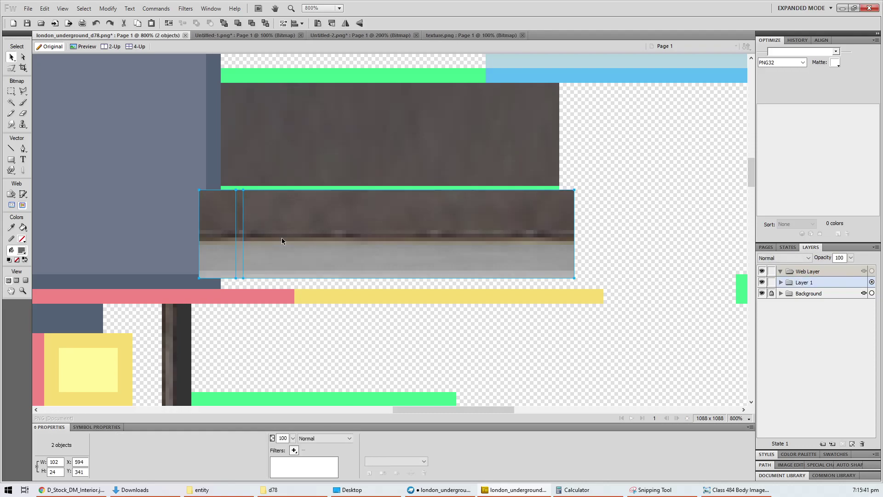
pyautogui.press('Right')
# Step: Blend the mirrored patch's inner seam into the strip with the Eraser at size 31 and edge 22
pyautogui.click(344, 295)
pyautogui.click(207, 234)
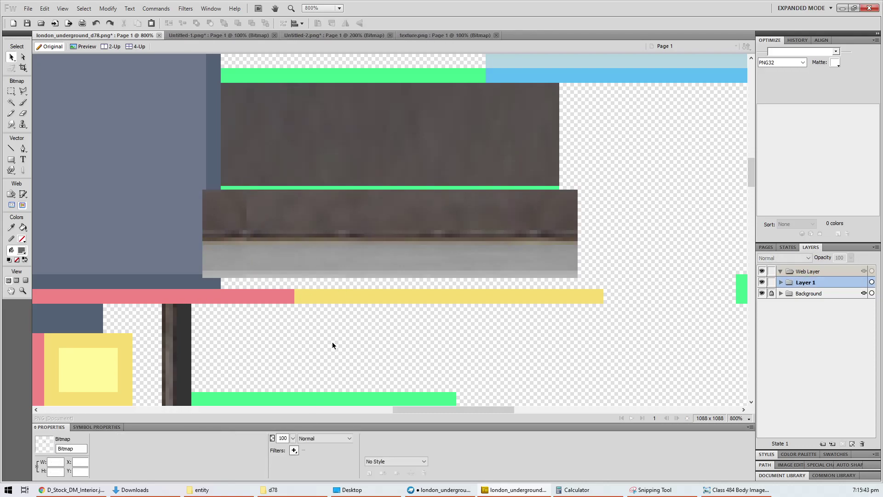
pyautogui.press('e')
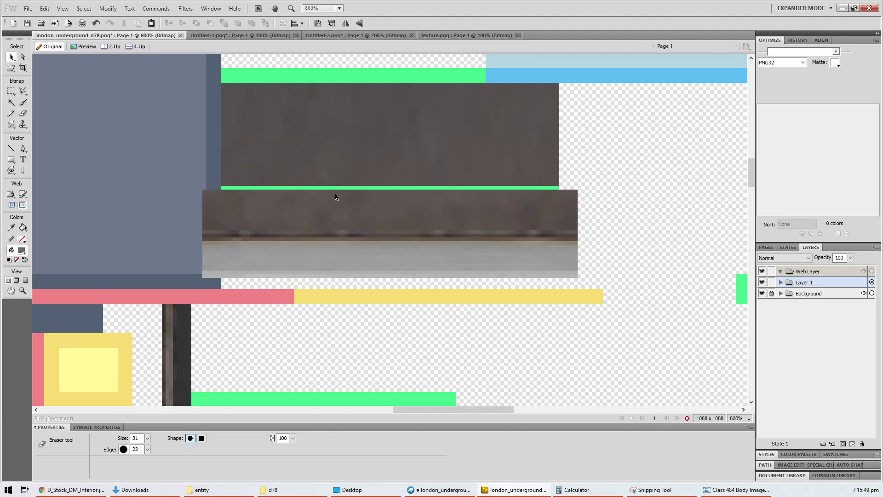
pyautogui.hotkey('ctrl', 'z')
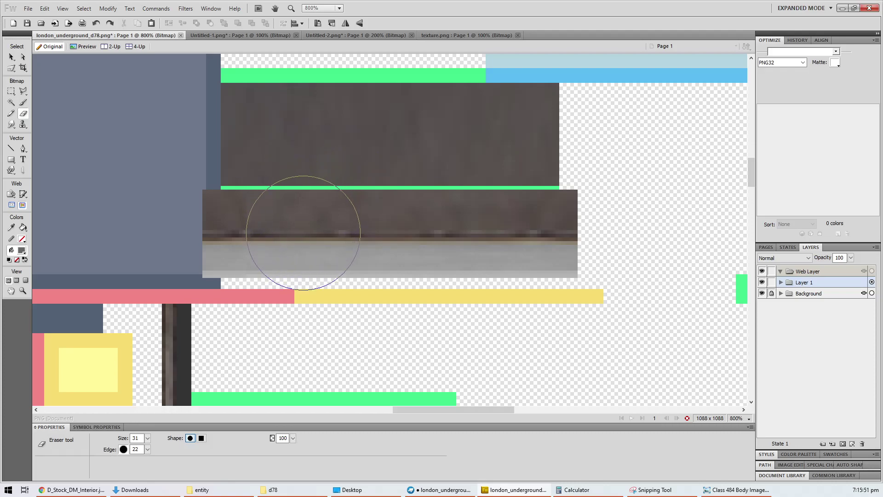
pyautogui.hotkey('ctrl', 'y')
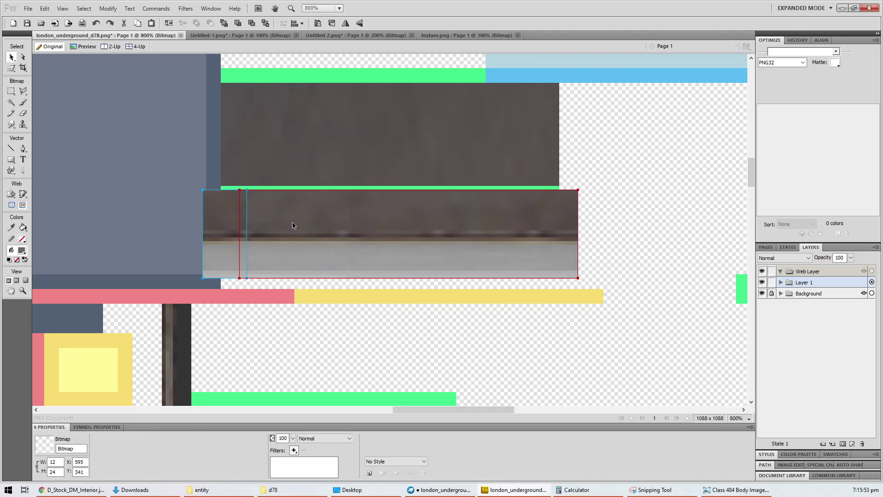
# Step: Move the patch and strip together up to Y 340 and flatten them into one bitmap
pyautogui.keyDown('shift'); pyautogui.click(293, 222); pyautogui.keyUp('shift')
pyautogui.press('Up')
pyautogui.rightClick(292, 222)
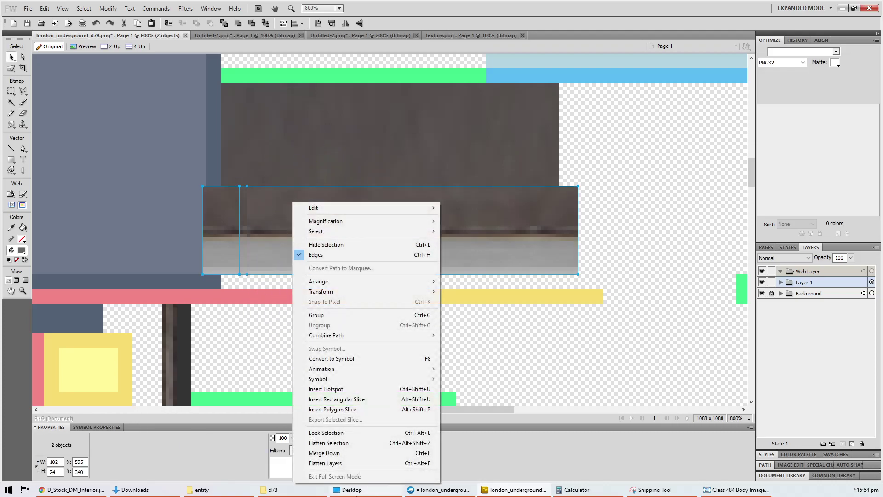
pyautogui.click(329, 442)
# Step: Trim both ends of the flattened strip to the brown panel's 92-pixel width and save london_underground_d78.png
pyautogui.press('m')
pyautogui.moveTo(176, 163); pyautogui.dragTo(221, 321)
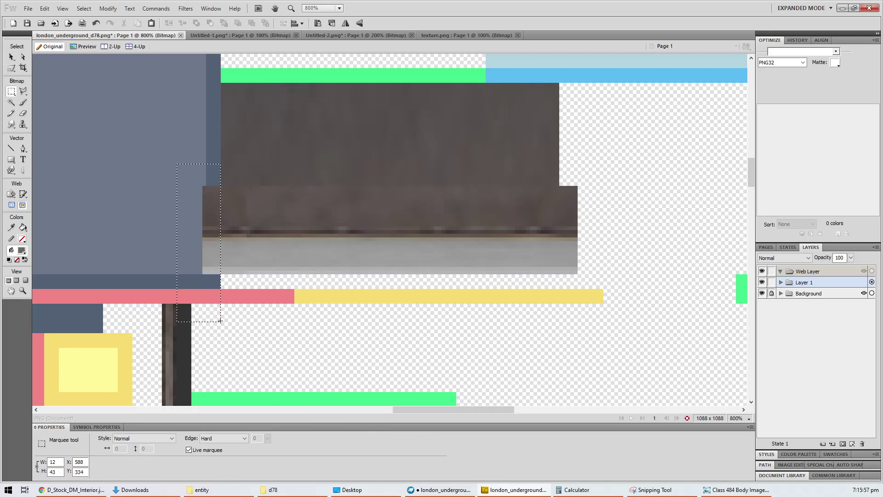
pyautogui.press('Delete')
pyautogui.moveTo(625, 138); pyautogui.dragTo(559, 322)
pyautogui.press('Delete')
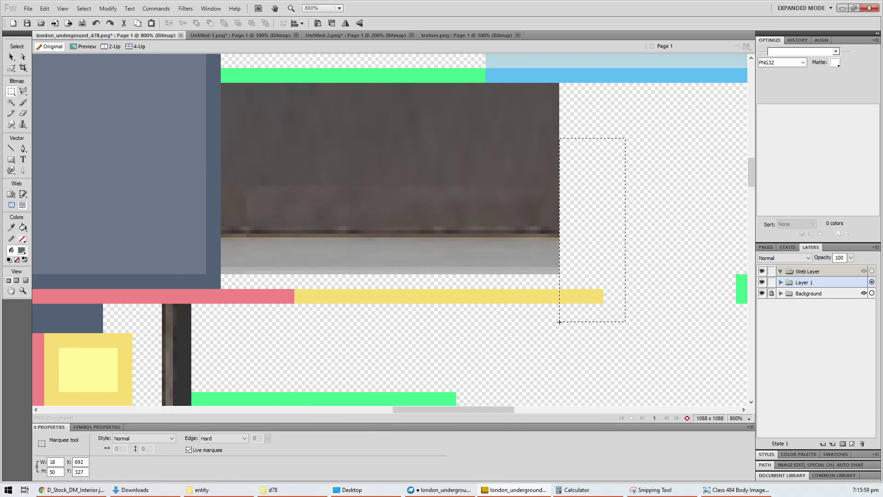
pyautogui.hotkey('ctrl', 'd')
pyautogui.press('v')
pyautogui.hotkey('ctrl', '-')
pyautogui.hotkey('ctrl', '-')
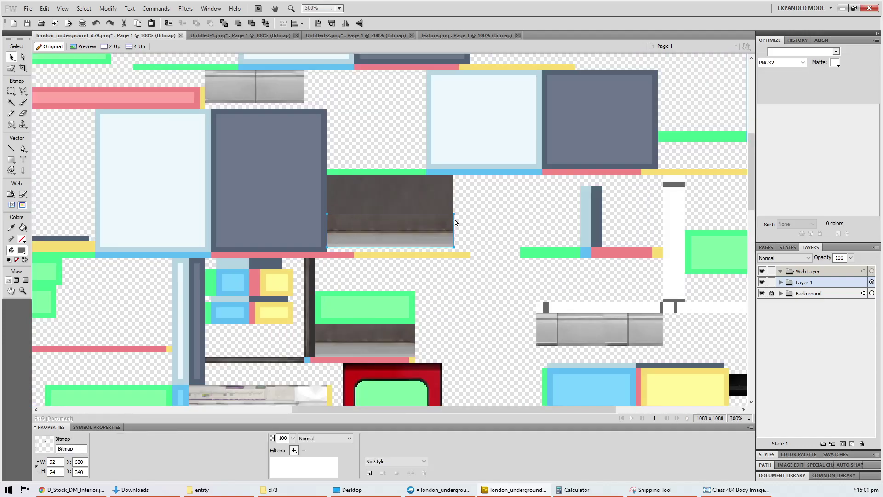
pyautogui.scroll(-3, 456, 223)
pyautogui.hotkey('ctrl', 's')
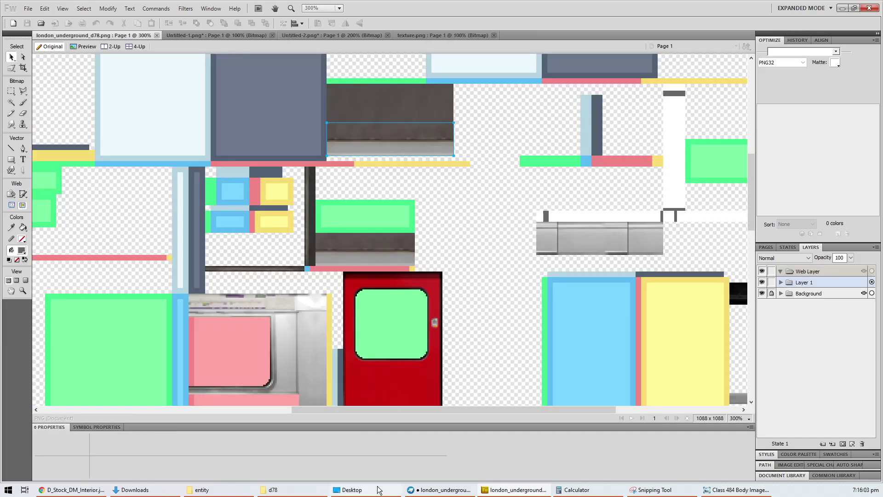
# Step: Switch to the Blockbench model, hide all the groups in the outliner and unlock the head group
pyautogui.click(438, 489)
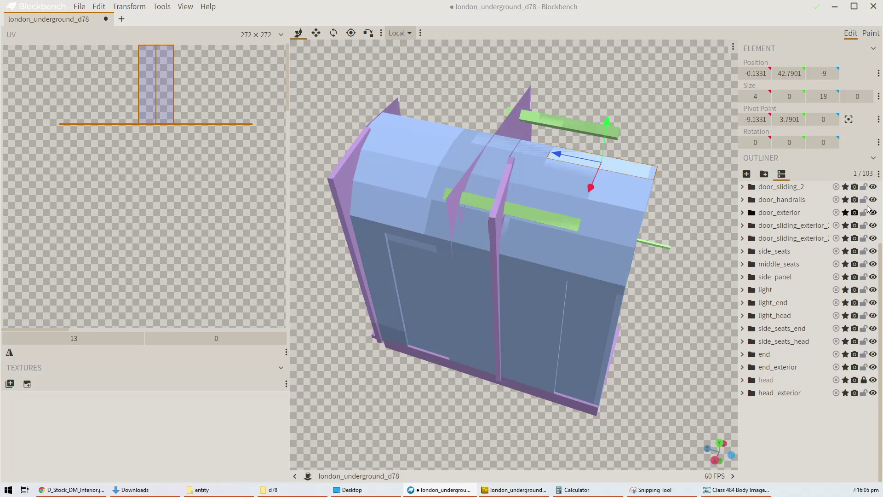
pyautogui.scroll(3, 873, 202)
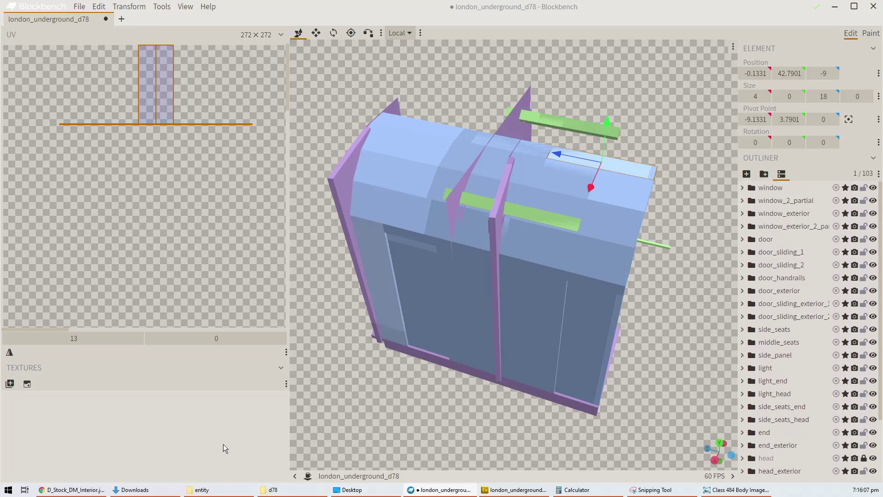
pyautogui.moveTo(872, 187); pyautogui.dragTo(873, 407)
pyautogui.scroll(-2, 873, 406)
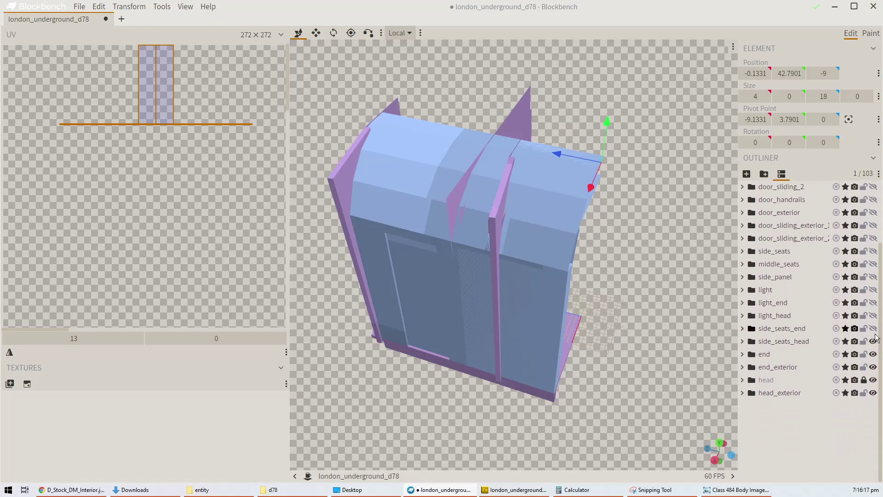
pyautogui.click(873, 341)
pyautogui.moveTo(875, 344); pyautogui.dragTo(873, 394)
pyautogui.click(863, 380)
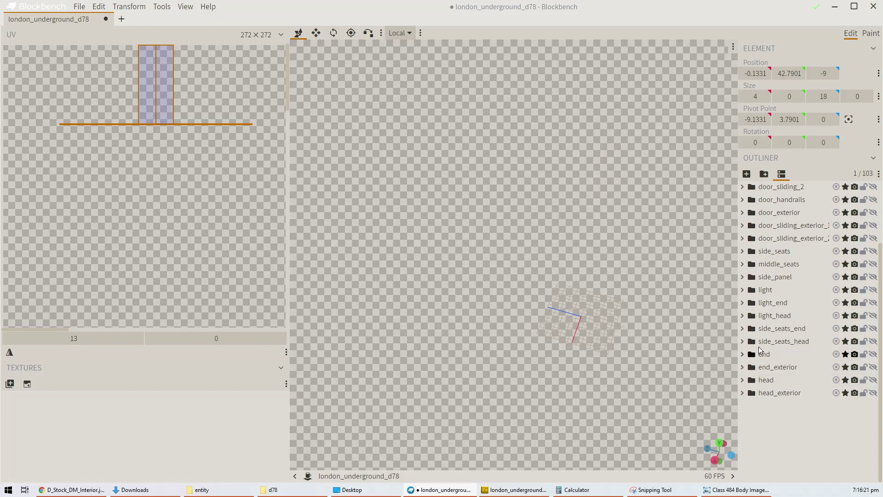
pyautogui.scroll(2, 828, 294)
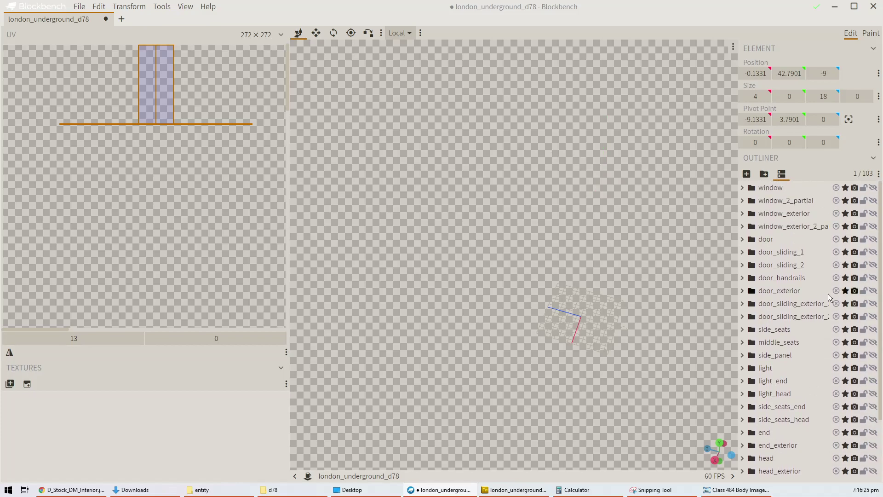
# Step: Show the door_exterior and window_exterior groups and load london_underground_d78.png from the entity folder as the model's texture
pyautogui.click(872, 291)
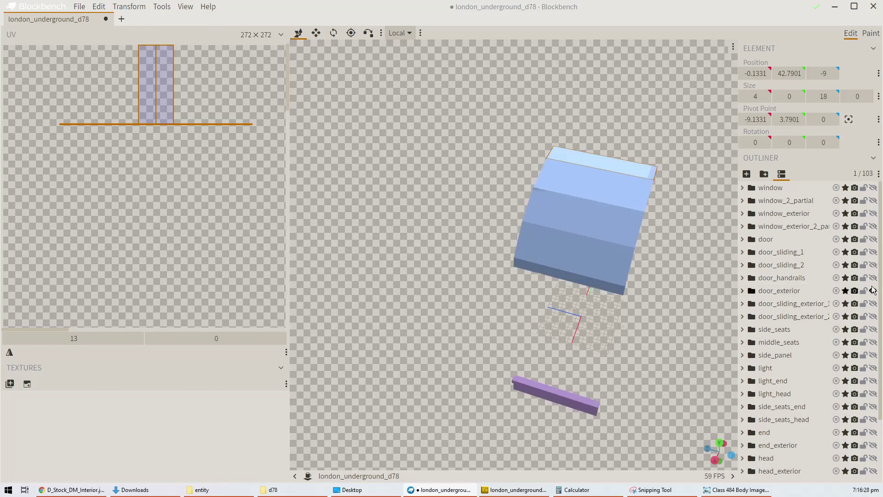
pyautogui.click(873, 213)
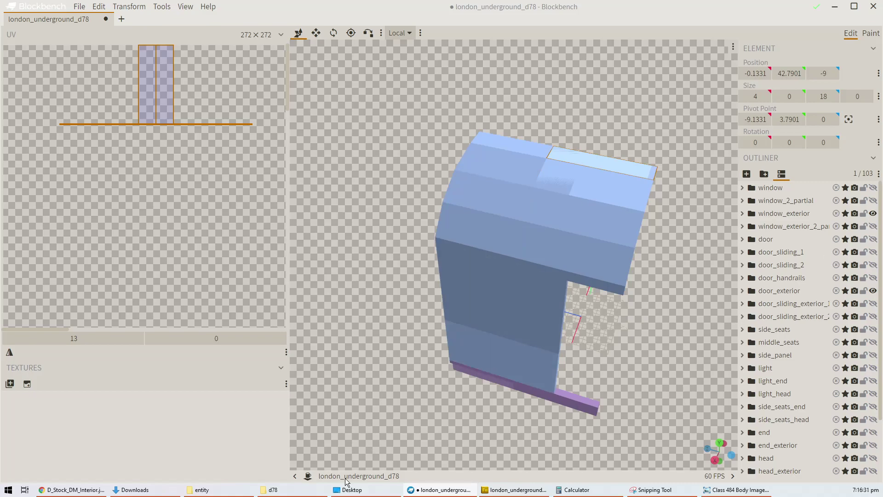
pyautogui.click(224, 491)
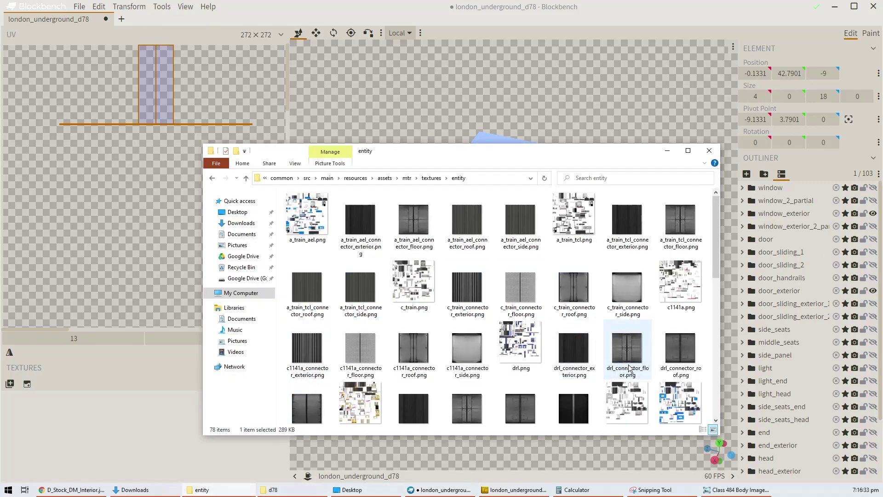
pyautogui.scroll(-3, 380, 281)
pyautogui.click(625, 294)
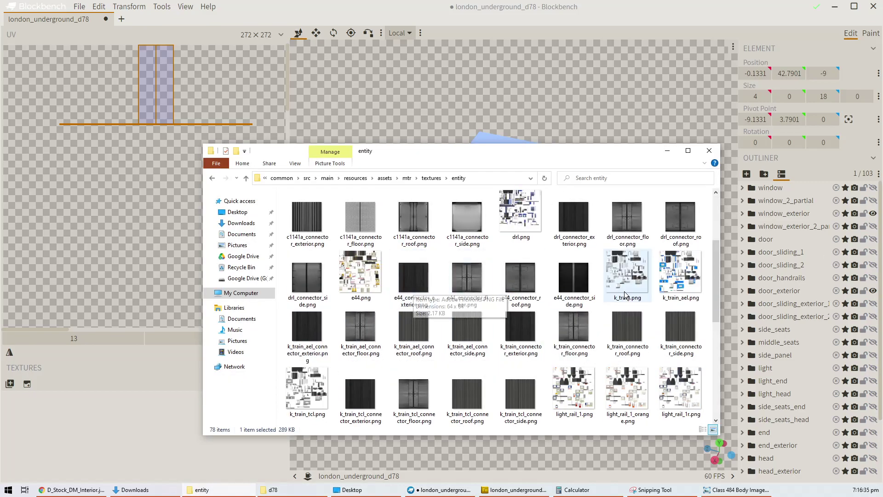
pyautogui.moveTo(524, 326); pyautogui.dragTo(189, 402)
pyautogui.moveTo(593, 316)
pyautogui.mouseDown()
pyautogui.moveTo(633, 330)
pyautogui.moveTo(605, 323)
pyautogui.mouseUp()
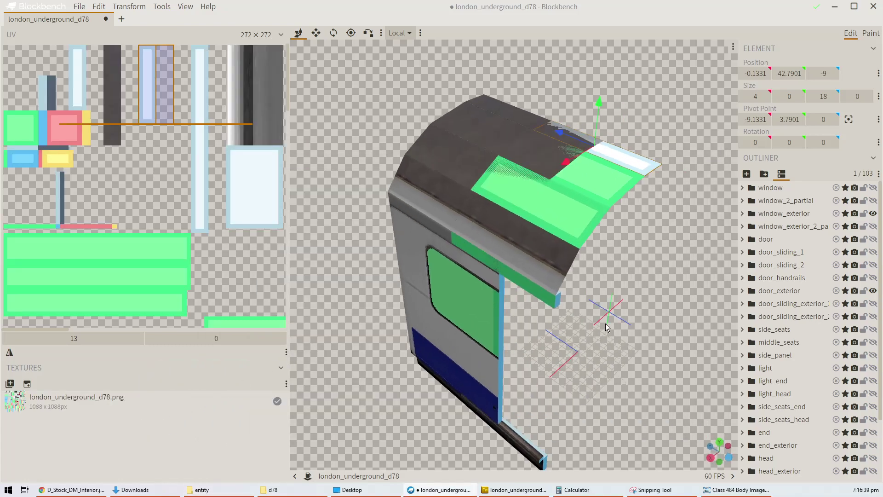
# Step: Select the roof_2 panels of window_exterior and door_exterior to locate their UV areas
pyautogui.click(439, 162)
pyautogui.scroll(-5, 48, 155)
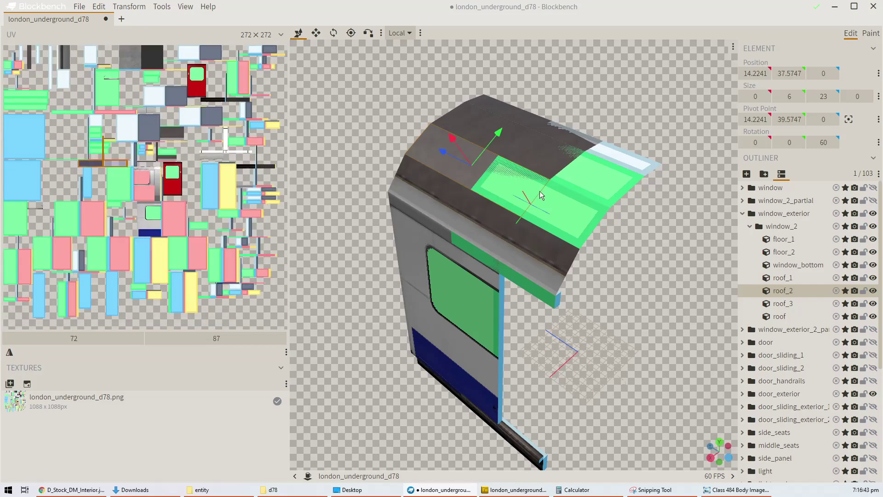
pyautogui.click(560, 221)
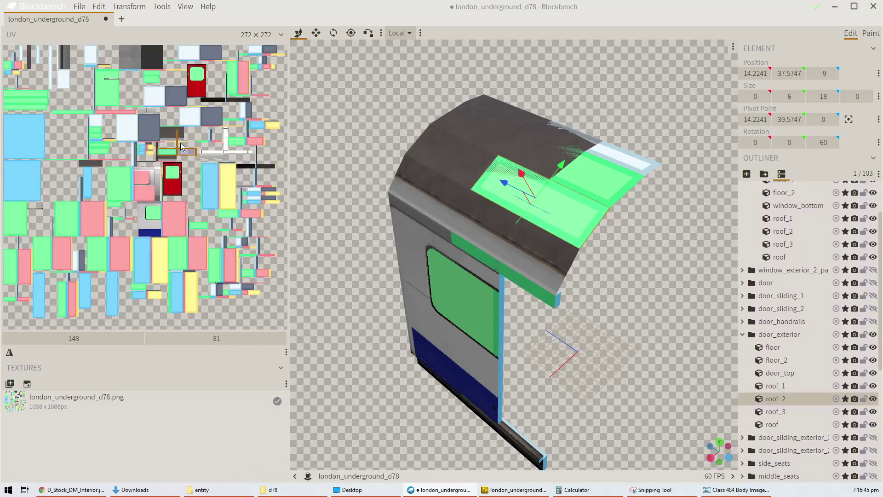
# Step: Switch to Fireworks and duplicate the 92 × 24 brown roof strip onto door_exterior's roof_2 area at X 592, Y 395
pyautogui.hotkey('alt', 'Tab')
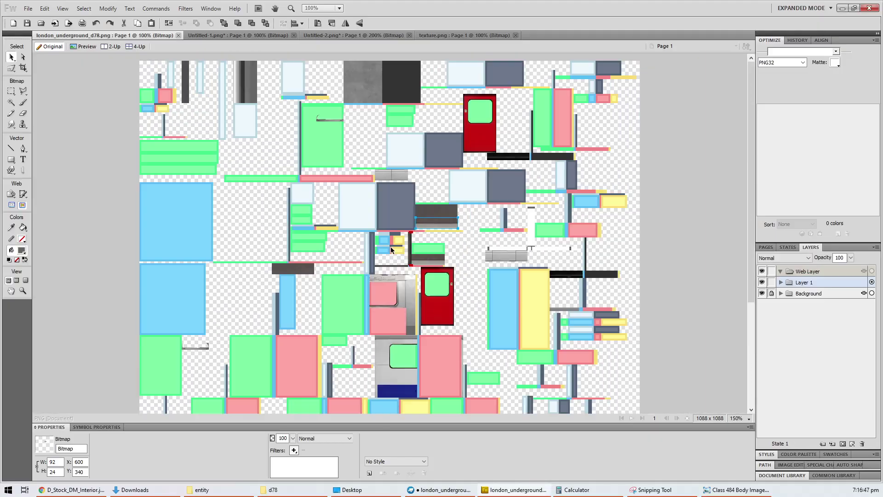
pyautogui.click(279, 270)
pyautogui.moveTo(289, 272); pyautogui.dragTo(433, 253)
pyautogui.keyDown('ctrl'); pyautogui.scroll(6, 431, 253); pyautogui.keyUp('ctrl')
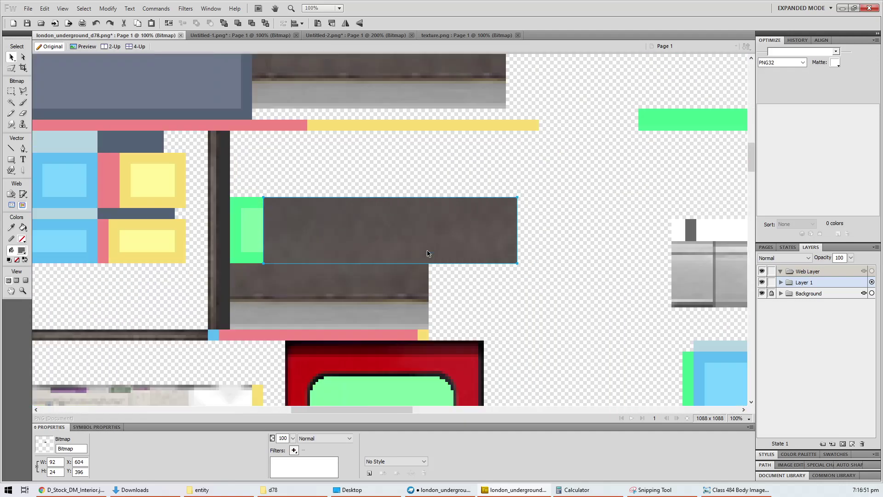
pyautogui.moveTo(367, 238); pyautogui.dragTo(333, 235)
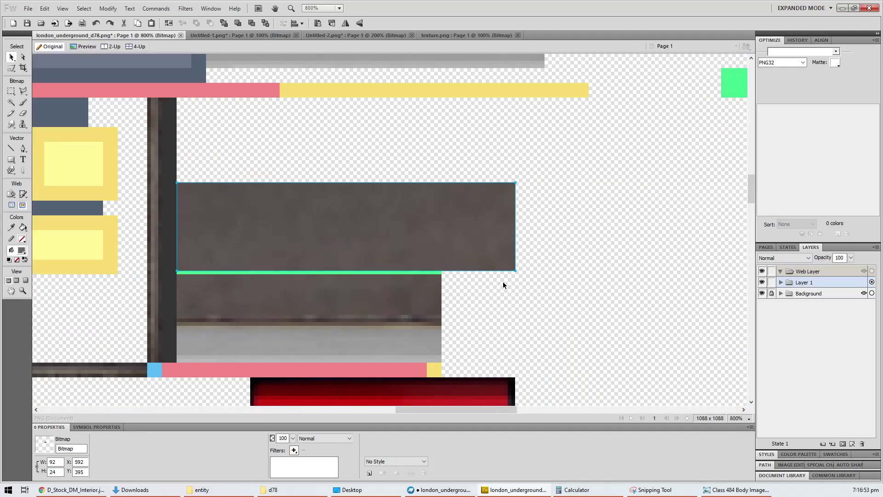
# Step: Trim the duplicated strip to the template's 72-pixel width, set it at Y 396 and save london_underground_d78.png
pyautogui.press('m')
pyautogui.moveTo(555, 304); pyautogui.dragTo(438, 165)
pyautogui.press('Delete')
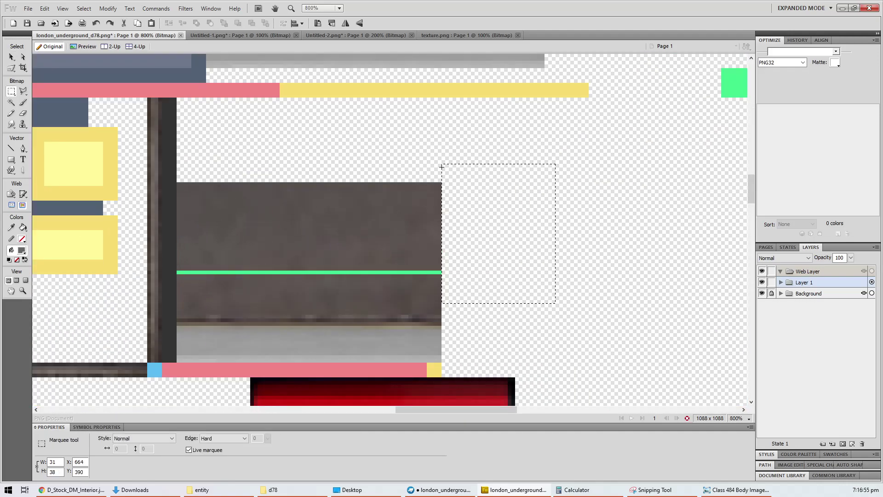
pyautogui.hotkey('ctrl', 'd')
pyautogui.hotkey('ctrl', 's')
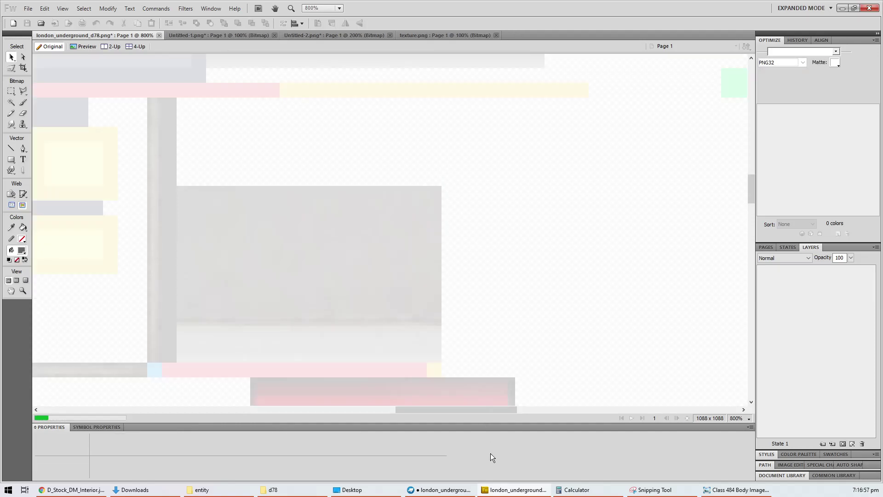
# Step: Switch to Blockbench and select the roof_3 panels of window_exterior and door_exterior to locate their UV areas
pyautogui.click(456, 490)
pyautogui.click(498, 135)
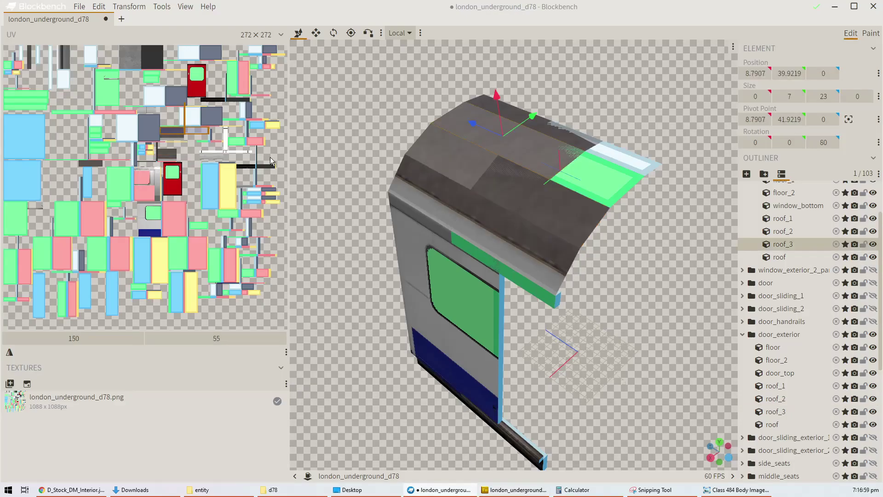
pyautogui.click(612, 178)
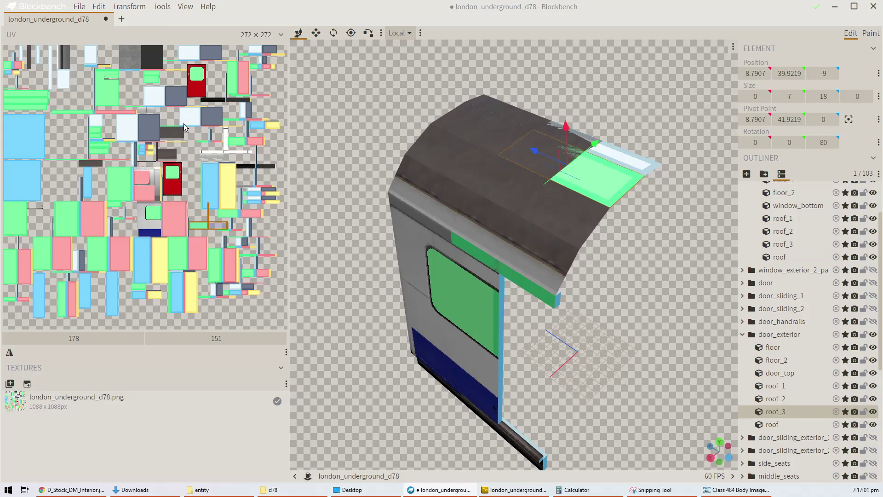
# Step: Switch to Fireworks and duplicate the 92 × 28 brown roof piece onto door_exterior's roof_3 area at about X 709, Y 674
pyautogui.hotkey('alt', 'Tab')
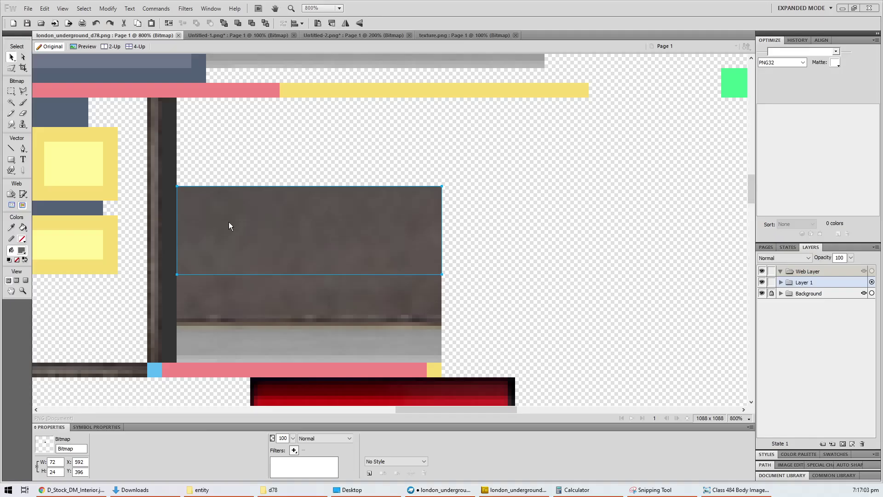
pyautogui.hotkey('ctrl', '-')
pyautogui.hotkey('ctrl', '-')
pyautogui.hotkey('ctrl', '-')
pyautogui.hotkey('ctrl', '-')
pyautogui.click(427, 174)
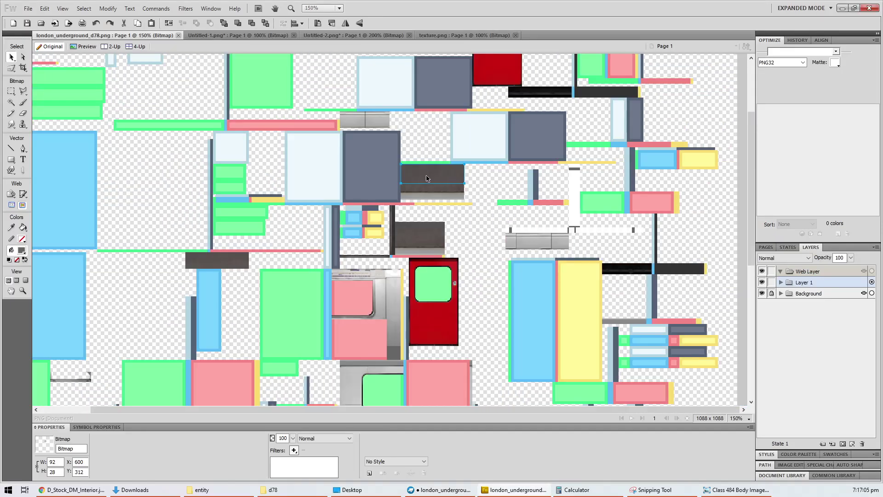
pyautogui.scroll(-3, 428, 178)
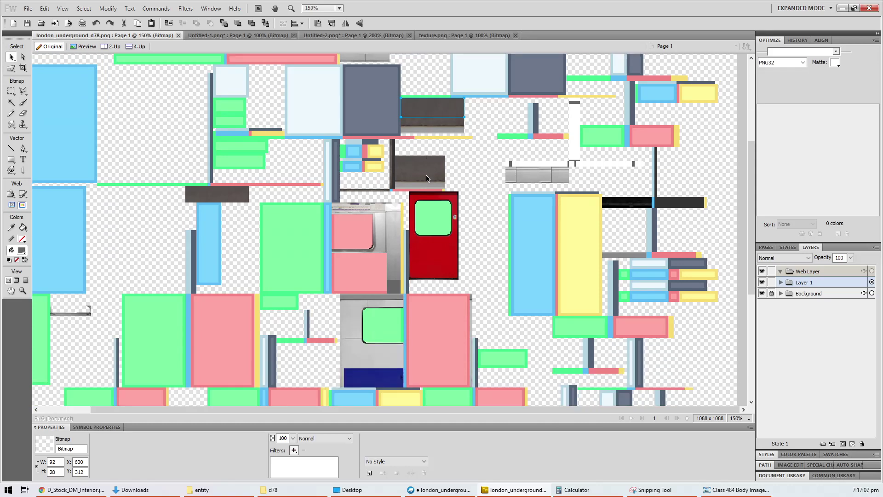
pyautogui.hotkey('ctrl', 'v')
pyautogui.moveTo(427, 110); pyautogui.dragTo(502, 359)
# Step: Align the duplicated roof piece at X 712 and trim it to the template's 72-pixel width
pyautogui.hotkey('ctrl', '+')
pyautogui.hotkey('ctrl', '+')
pyautogui.hotkey('ctrl', '+')
pyautogui.hotkey('ctrl', '+')
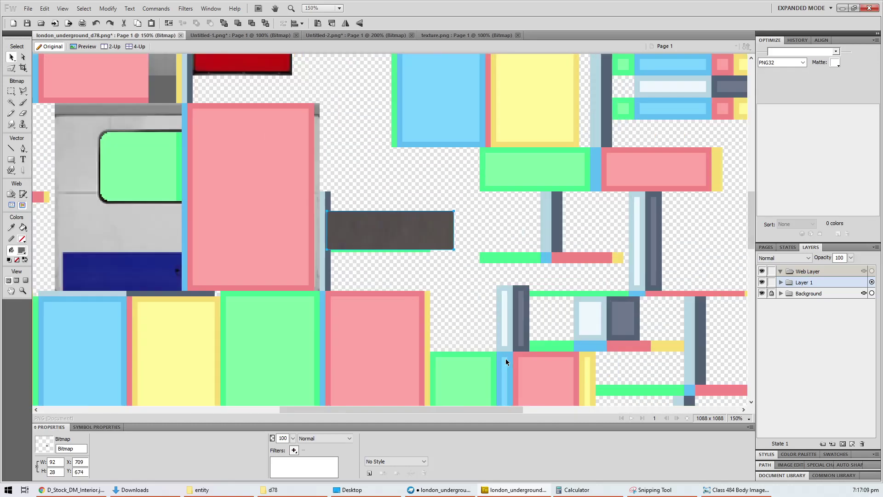
pyautogui.press('Right')
pyautogui.press('Right')
pyautogui.press('Right')
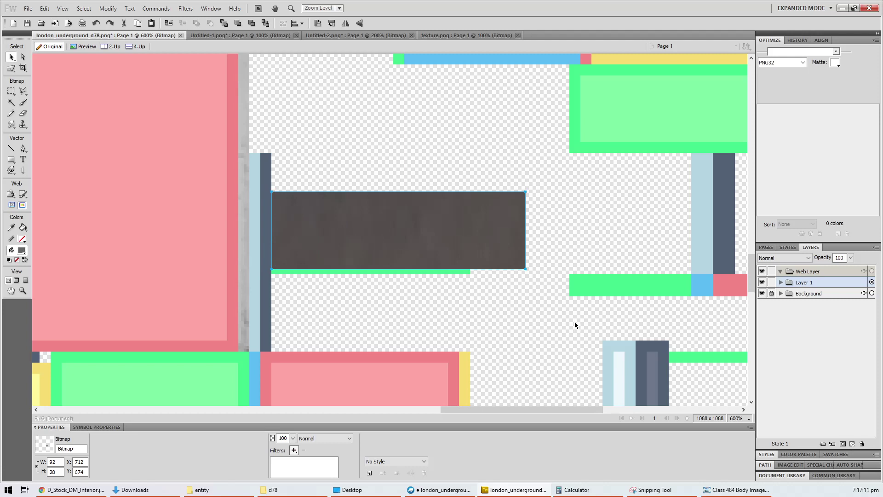
pyautogui.press('m')
pyautogui.moveTo(577, 317); pyautogui.dragTo(469, 161)
pyautogui.press('Delete')
pyautogui.press('v')
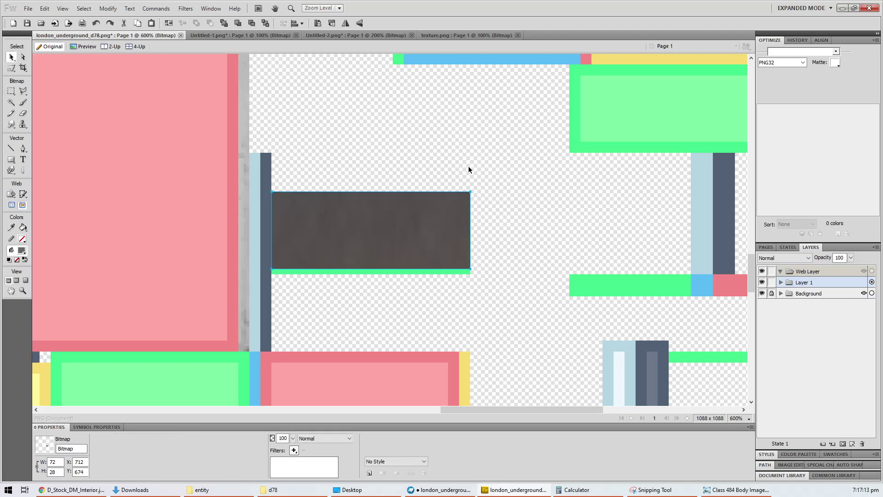
# Step: Move the trimmed roof piece down to Y 676 and save the texture file
pyautogui.press('Down')
pyautogui.press('Down')
pyautogui.hotkey('ctrl', 's')
# Step: Locate door_exterior's roof UV area in Blockbench, and in Fireworks duplicate the 16 × 92 brown strip onto it at X 126, Y 0
pyautogui.hotkey('alt', 'Tab')
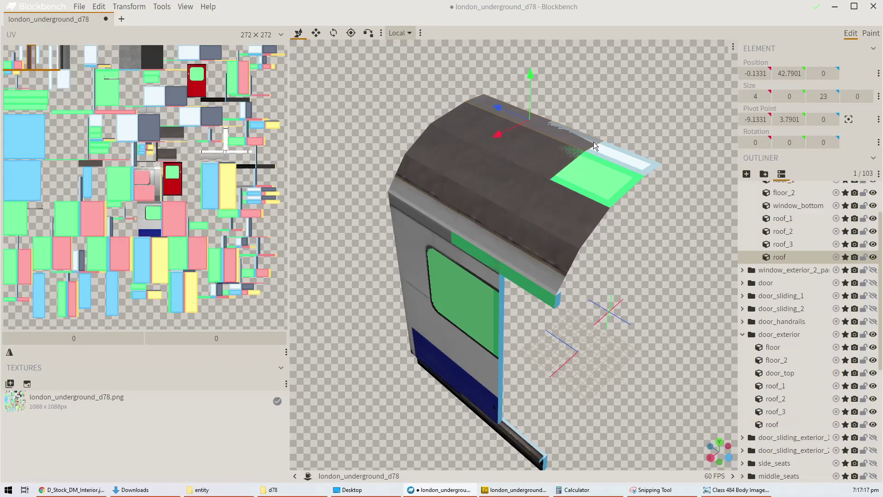
pyautogui.click(604, 155)
pyautogui.hotkey('alt', 'Tab')
pyautogui.hotkey('ctrl', 'alt', '0')
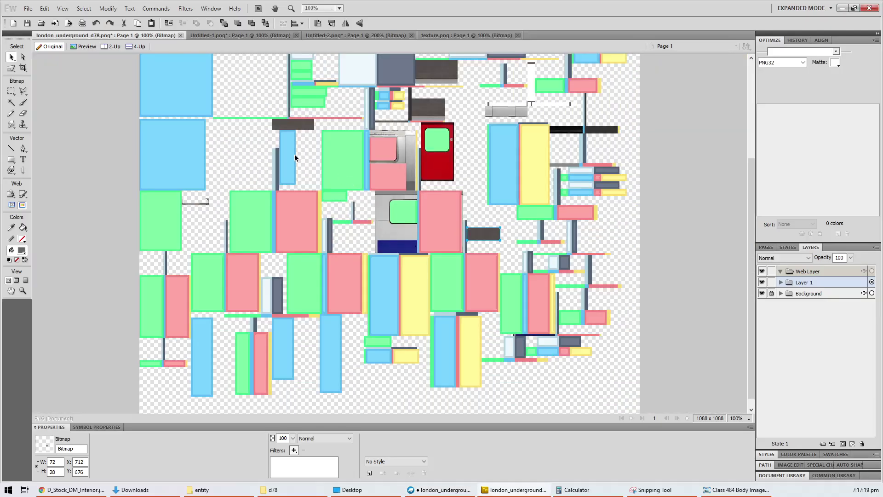
pyautogui.hotkey('ctrl', '1')
pyautogui.scroll(2, 217, 81)
pyautogui.click(185, 85)
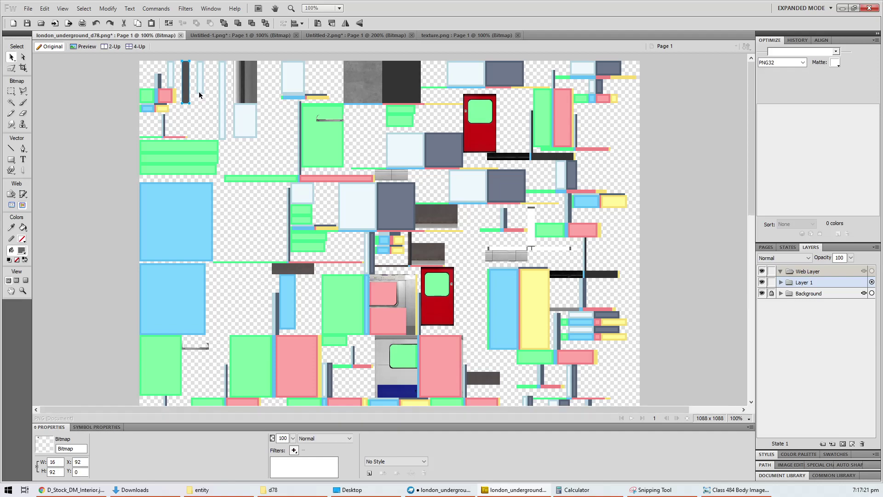
pyautogui.keyDown('ctrl'); pyautogui.scroll(6, 252, 123); pyautogui.keyUp('ctrl')
pyautogui.keyDown('ctrl'); pyautogui.scroll(-1, 266, 128); pyautogui.keyUp('ctrl')
pyautogui.keyDown('alt'); pyautogui.moveTo(357, 150); pyautogui.dragTo(451, 147); pyautogui.keyUp('alt')
pyautogui.press('Down')
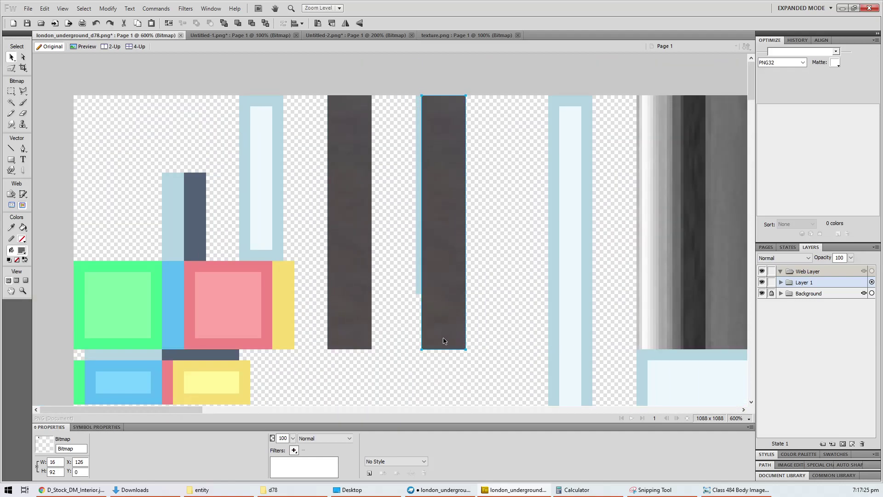
# Step: Trim the vertical strip to 72 pixels high, align it with the template's left edge and save london_underground_d78.png
pyautogui.press('m')
pyautogui.moveTo(405, 382); pyautogui.dragTo(496, 295)
pyautogui.press('Delete')
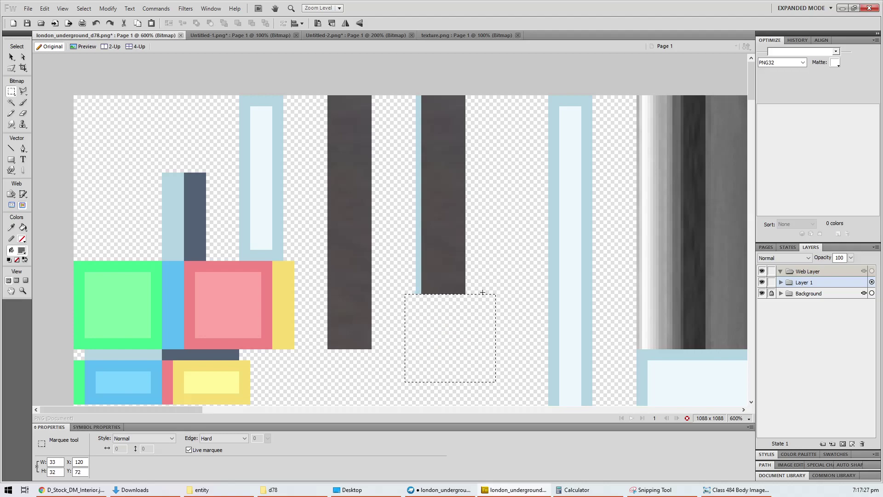
pyautogui.press('v')
pyautogui.press('Left')
pyautogui.press('Left')
pyautogui.hotkey('ctrl', 's')
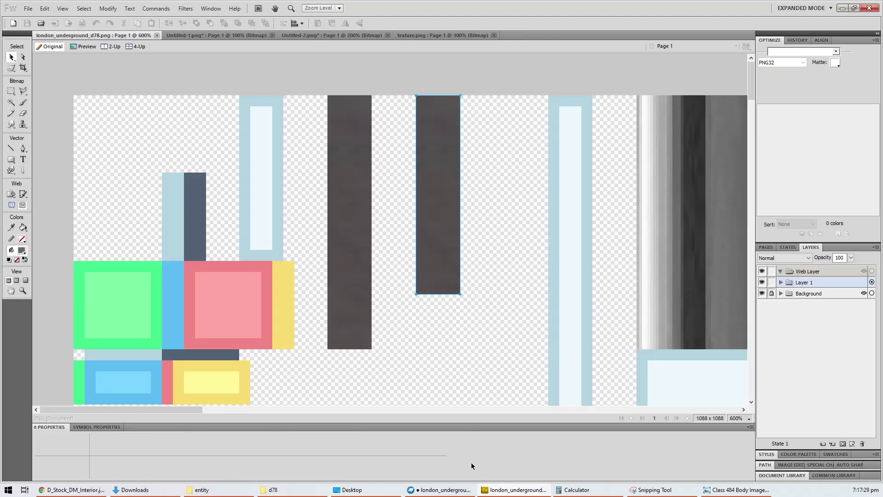
# Step: Switch to Blockbench, view the model from the side and select door_exterior's door_top to locate its UV area
pyautogui.click(440, 489)
pyautogui.moveTo(570, 306); pyautogui.dragTo(570, 224)
pyautogui.click(529, 184)
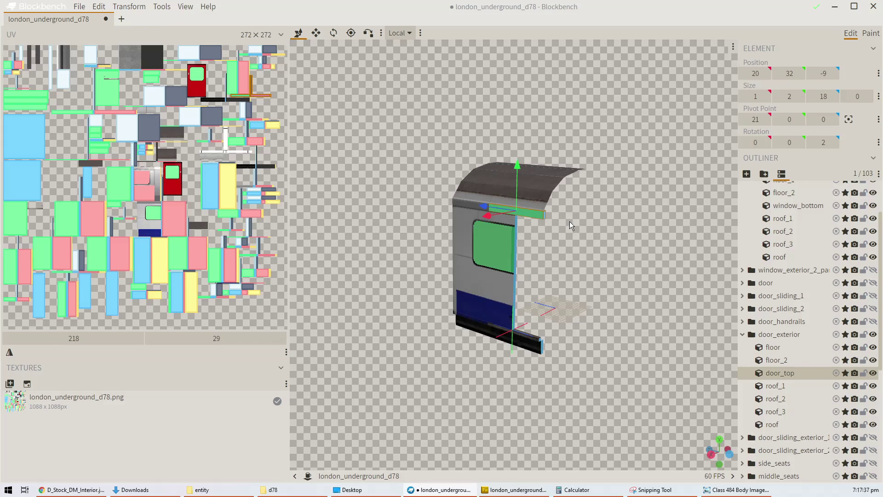
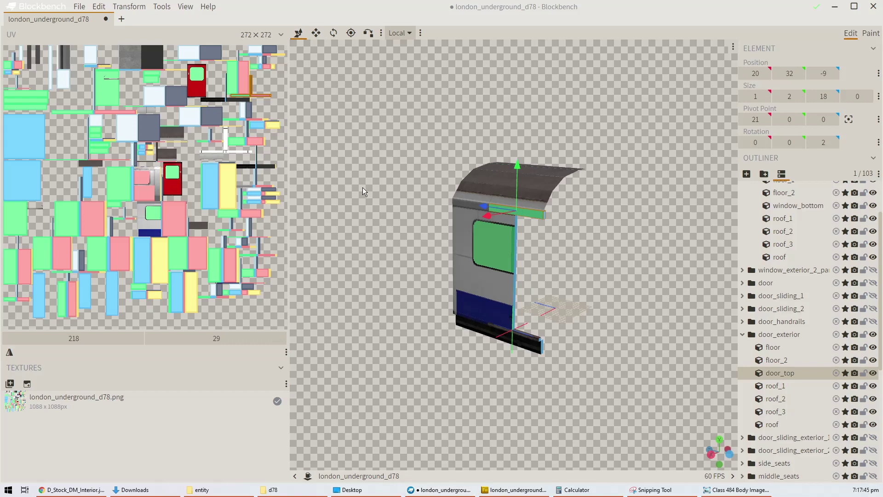
# Step: Switch to Fireworks and place the 64 × 8 grey strip on door_top's UV area at X 876, Y 188
pyautogui.hotkey('alt', 'Tab')
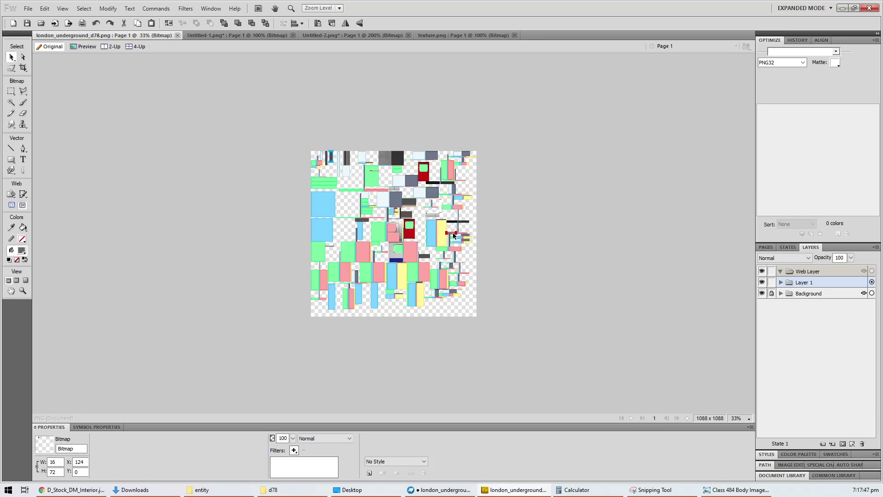
pyautogui.click(453, 233)
pyautogui.keyDown('ctrl'); pyautogui.scroll(6, 453, 233); pyautogui.keyUp('ctrl')
pyautogui.keyDown('ctrl'); pyautogui.scroll(-2, 488, 243); pyautogui.keyUp('ctrl')
pyautogui.scroll(2, 528, 260)
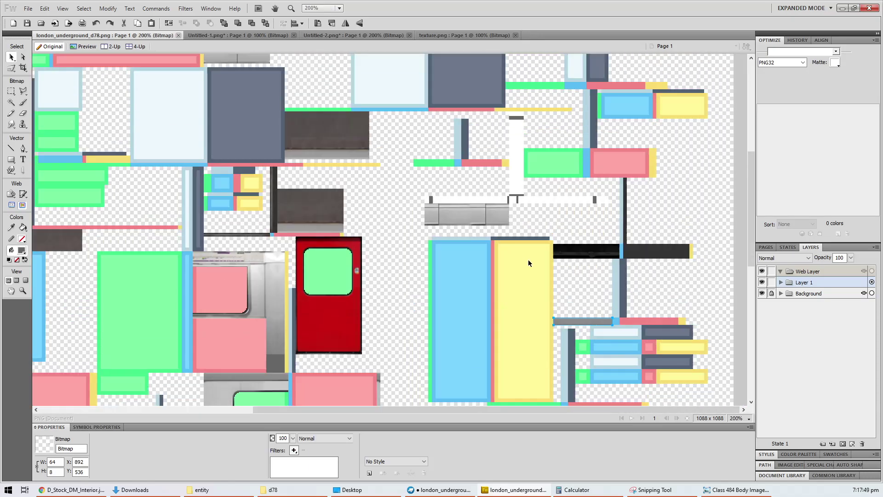
pyautogui.scroll(1, 529, 263)
pyautogui.scroll(3, 539, 270)
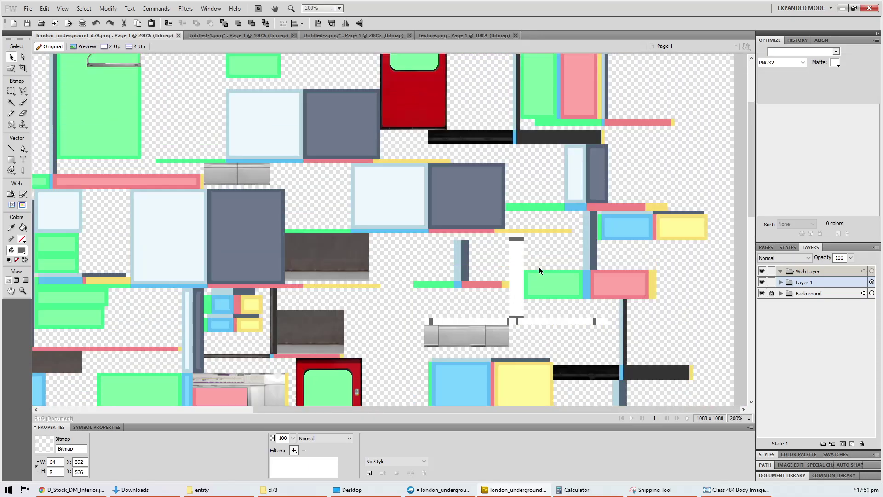
pyautogui.scroll(3, 545, 270)
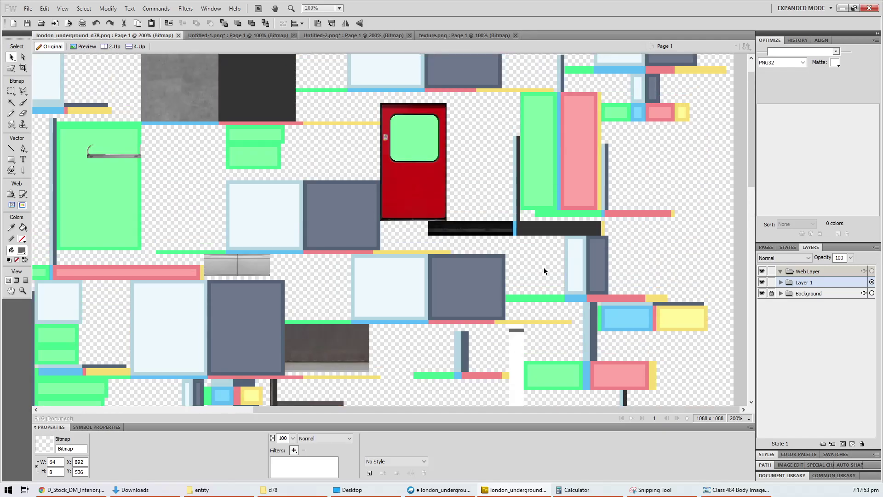
pyautogui.scroll(-7, 544, 271)
pyautogui.scroll(6, 583, 277)
pyautogui.moveTo(585, 321); pyautogui.dragTo(569, 182)
pyautogui.hotkey('ctrl', '-')
pyautogui.hotkey('ctrl', '-')
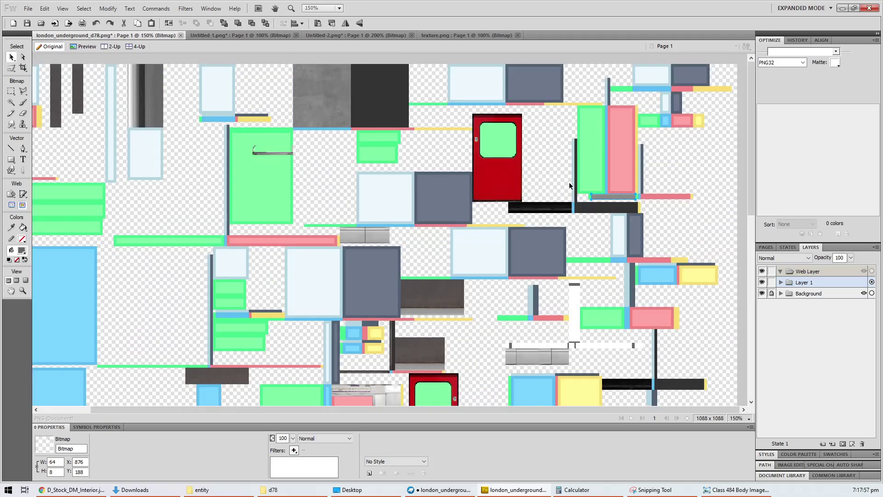
# Step: Copy a 92 × 15 piece from the top of the grey window panel artwork and place it at X 891, Y 196
pyautogui.click(396, 343)
pyautogui.press('m')
pyautogui.moveTo(346, 320); pyautogui.dragTo(578, 158)
pyautogui.hotkey('ctrl', 'c')
pyautogui.hotkey('ctrl', 'v')
pyautogui.press('v')
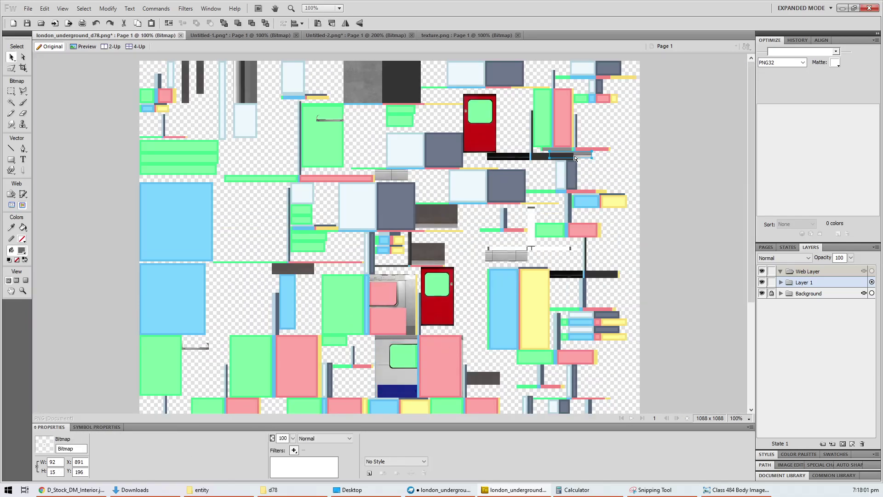
pyautogui.hotkey('ctrl', '=')
pyautogui.hotkey('ctrl', '=')
pyautogui.hotkey('ctrl', '=')
pyautogui.hotkey('ctrl', '=')
pyautogui.hotkey('ctrl', '=')
pyautogui.hotkey('ctrl', '=')
pyautogui.hotkey('ctrl', '-')
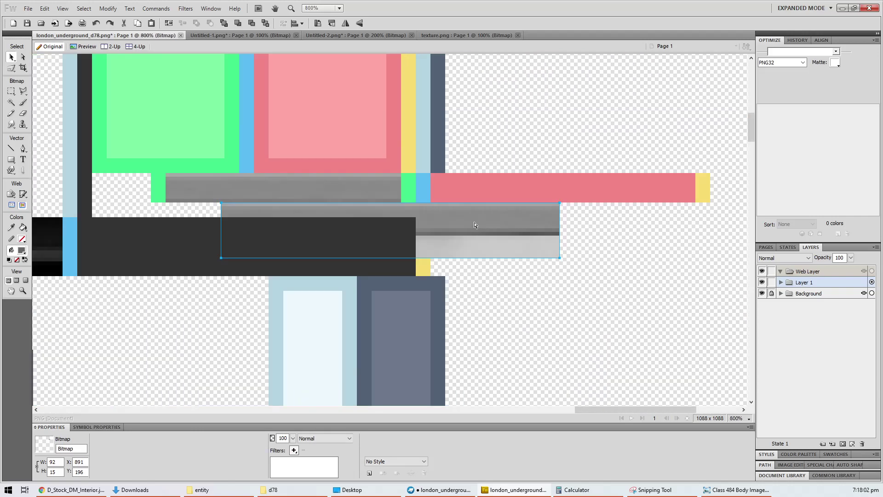
# Step: Delete the short grey strip from door_top's UV area and move the 92 × 15 piece there at X 871, Y 188
pyautogui.click(347, 187)
pyautogui.press('Delete')
pyautogui.moveTo(455, 231); pyautogui.dragTo(390, 205)
pyautogui.press('Left')
pyautogui.press('Left')
pyautogui.press('Left')
pyautogui.press('Left')
pyautogui.press('Left')
pyautogui.press('Left')
pyautogui.press('Left')
pyautogui.press('Left')
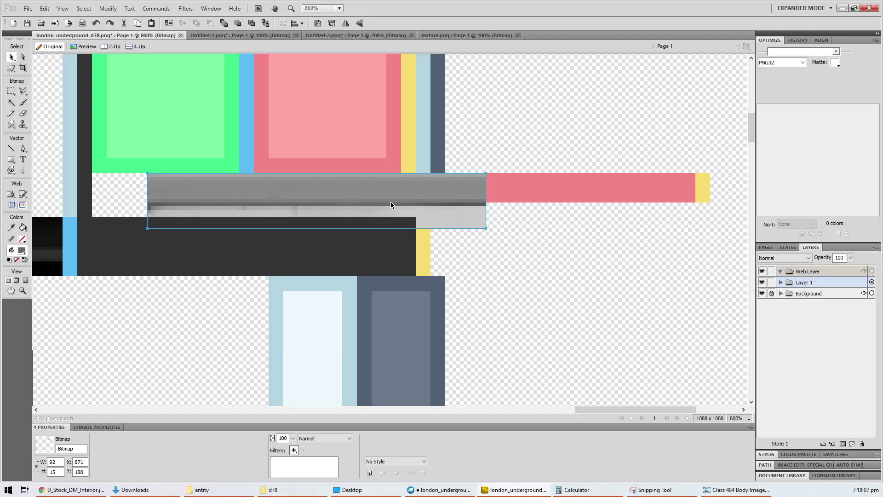
# Step: Shift the grey piece to the end of door_top's side area and trim its overhang to make it 72 pixels wide
pyautogui.moveTo(390, 206); pyautogui.dragTo(348, 209)
pyautogui.press('m')
pyautogui.moveTo(63, 151); pyautogui.dragTo(150, 281)
pyautogui.press('Delete')
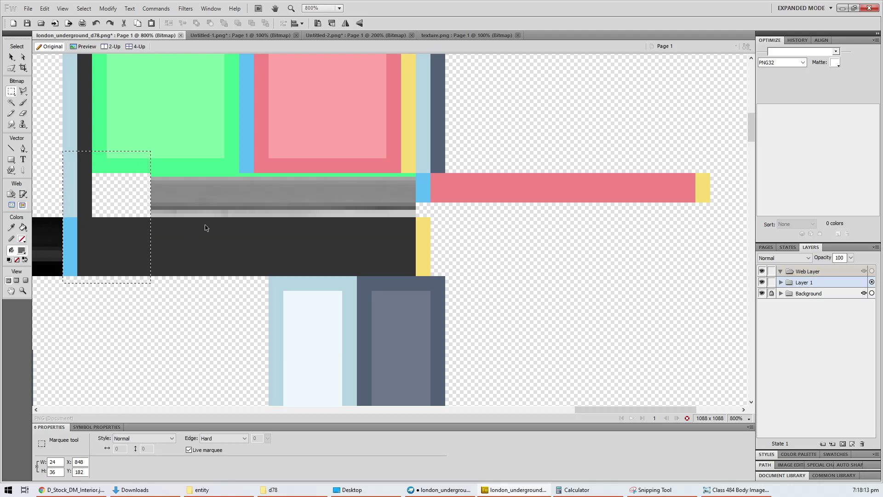
# Step: Move the grey piece up to Y 188, trim it to 8 pixels high and save london_underground_d78.png
pyautogui.press('v')
pyautogui.click(297, 207)
pyautogui.press('Up')
pyautogui.press('m')
pyautogui.moveTo(121, 265); pyautogui.dragTo(512, 203)
pyautogui.press('v')
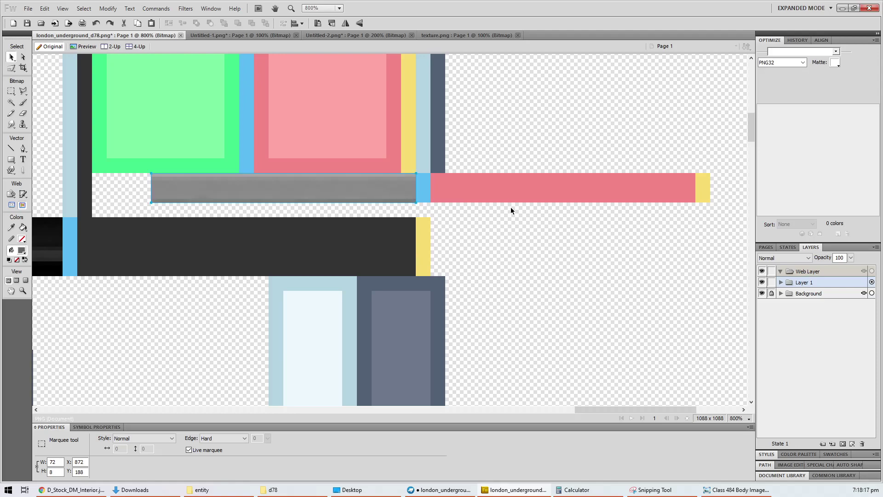
pyautogui.hotkey('ctrl', 's')
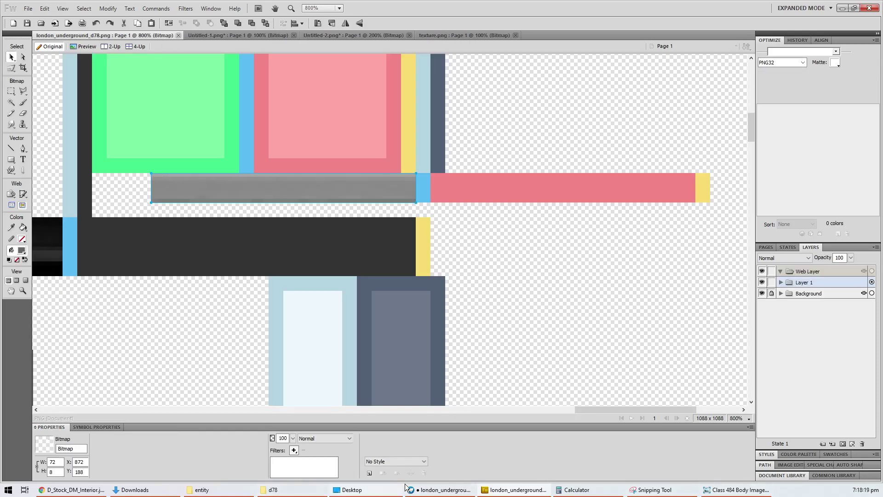
# Step: Switch to Blockbench and inspect the retextured door_top from the outside and from the interior side
pyautogui.click(439, 489)
pyautogui.click(506, 284)
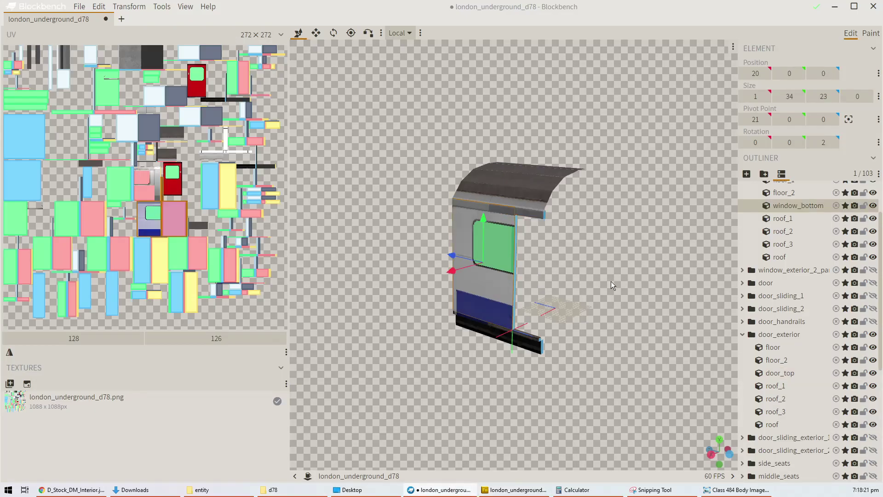
pyautogui.scroll(5, 610, 280)
pyautogui.moveTo(608, 280); pyautogui.dragTo(583, 266)
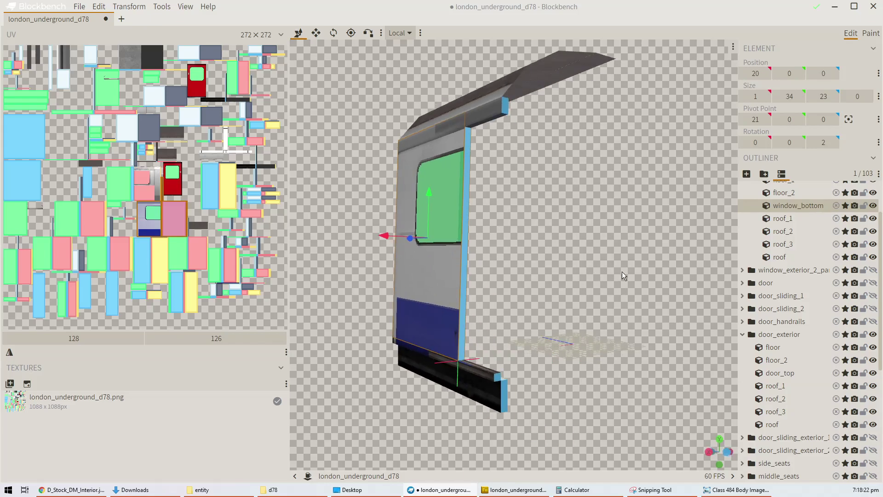
pyautogui.click(520, 87)
pyautogui.moveTo(550, 109); pyautogui.dragTo(498, 163)
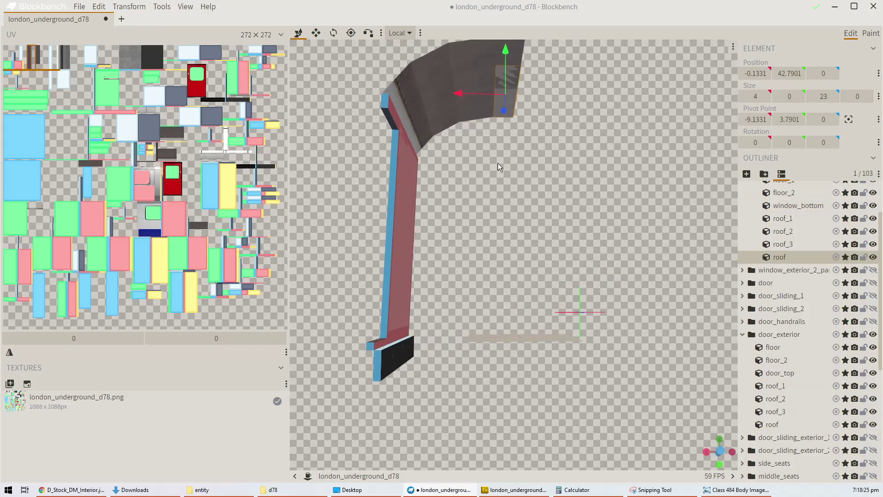
pyautogui.moveTo(393, 120); pyautogui.dragTo(424, 136)
# Step: In Fireworks, cover door_top's underside area with a dark grey 4 × 72 rectangle at X 948, Y 116 and save the texture file
pyautogui.hotkey('alt', 'Tab')
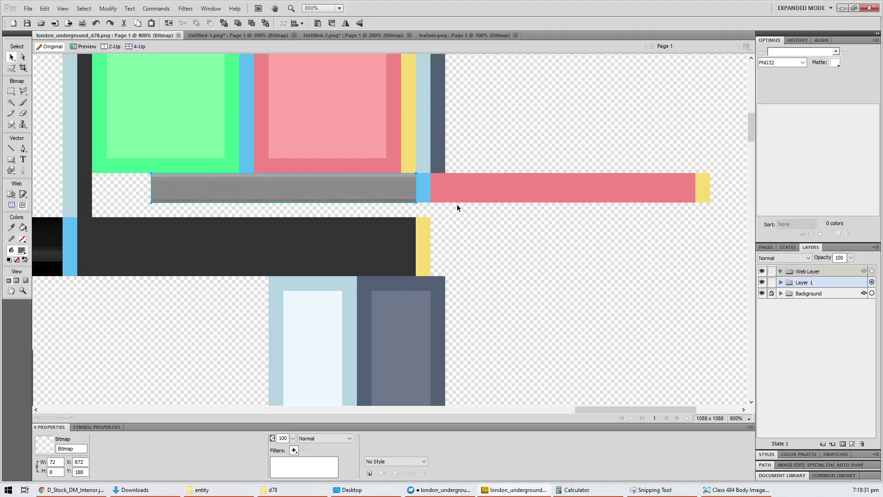
pyautogui.scroll(3, 457, 208)
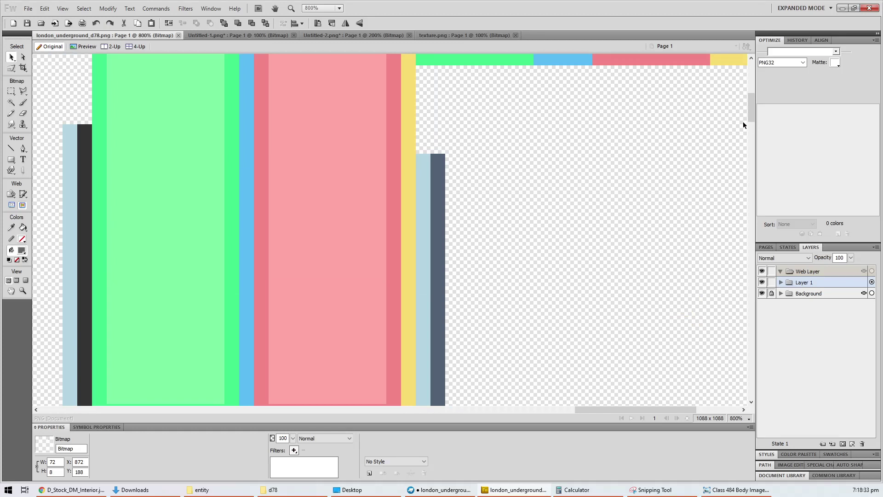
pyautogui.scroll(-2, 750, 122)
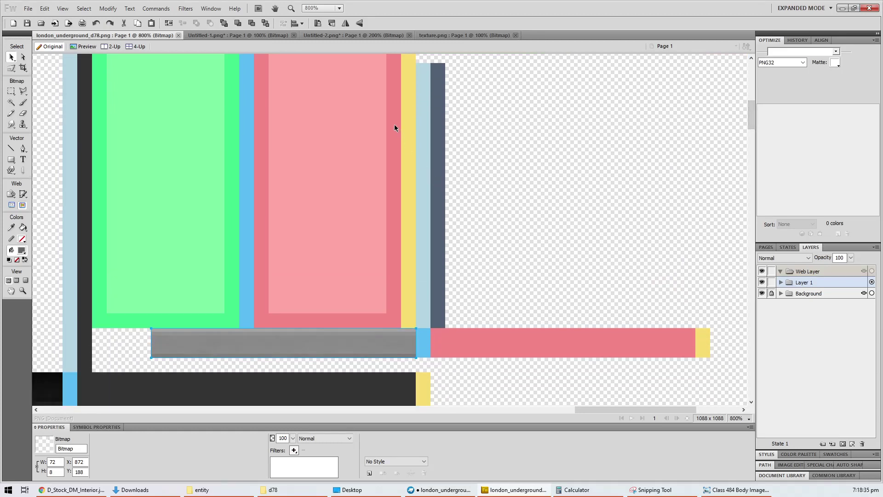
pyautogui.press('u')
pyautogui.moveTo(430, 64)
pyautogui.mouseDown()
pyautogui.moveTo(466, 230)
pyautogui.moveTo(446, 328)
pyautogui.mouseUp()
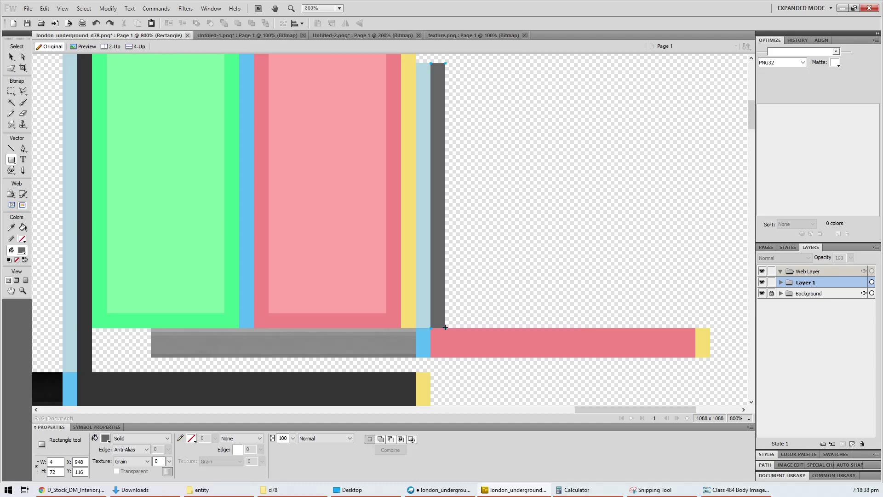
pyautogui.click(105, 439)
pyautogui.click(162, 382)
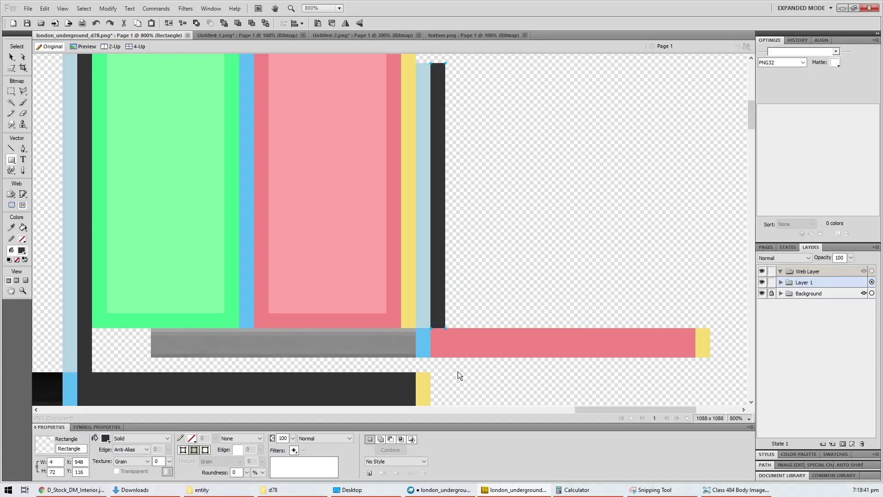
pyautogui.press('v')
pyautogui.hotkey('ctrl', 's')
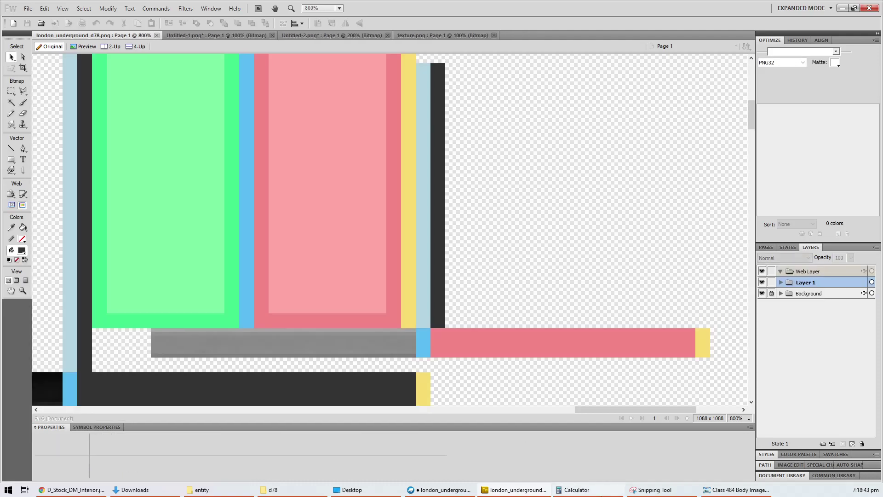
# Step: Switch to Blockbench and check the updated door_top texture together with the neighbouring window and roof parts
pyautogui.click(442, 489)
pyautogui.scroll(-4, 519, 184)
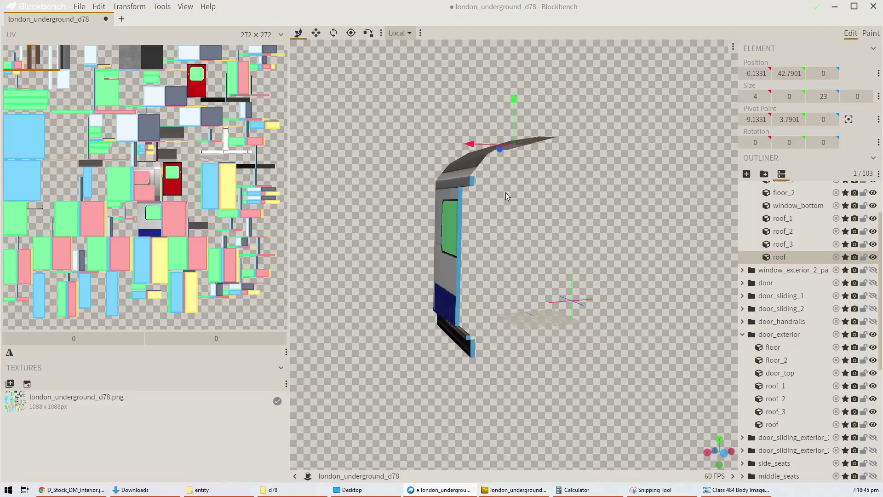
pyautogui.moveTo(506, 192); pyautogui.dragTo(649, 233)
pyautogui.scroll(3, 776, 290)
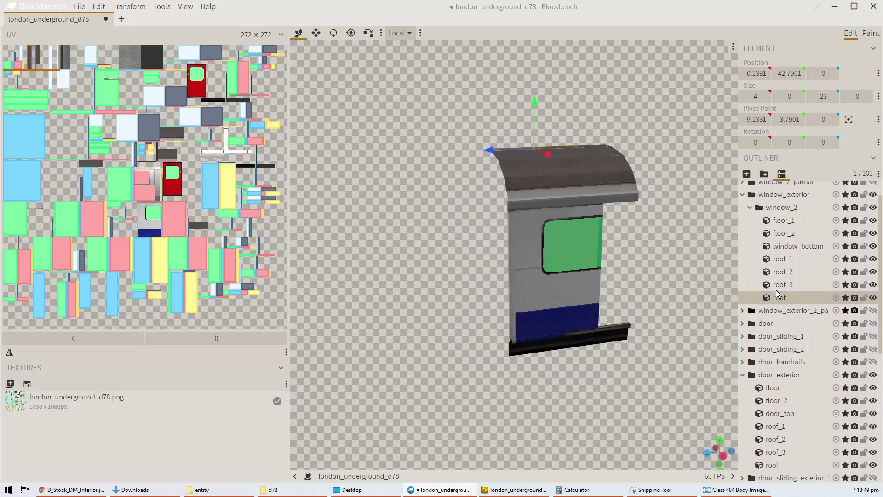
# Step: Collapse the window_exterior and door_exterior groups and hide door_exterior, leaving window_exterior shown
pyautogui.click(742, 213)
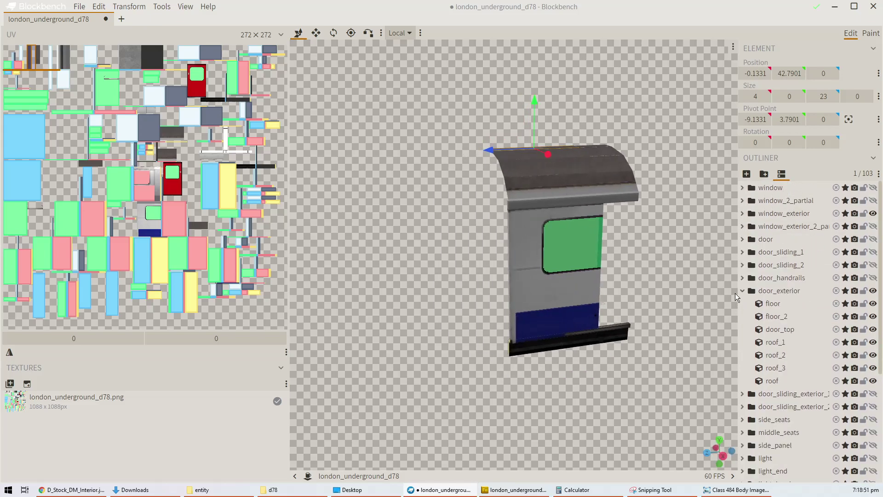
pyautogui.click(742, 291)
pyautogui.click(873, 292)
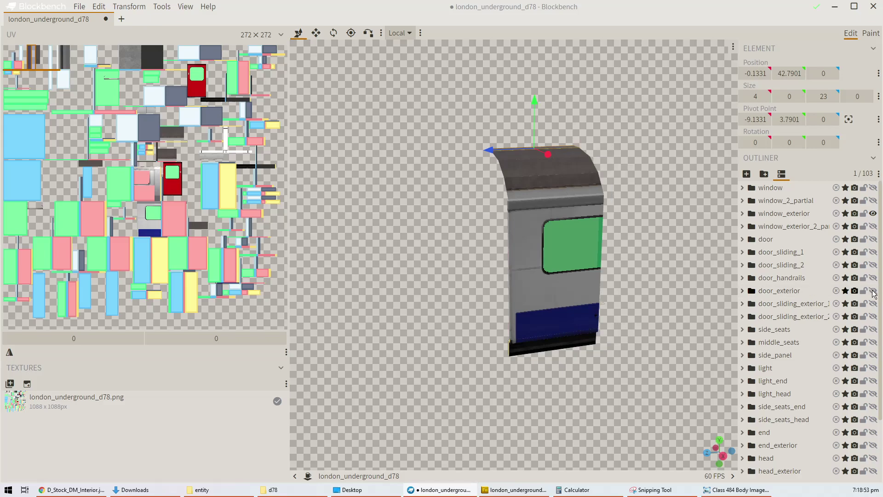
pyautogui.click(872, 214)
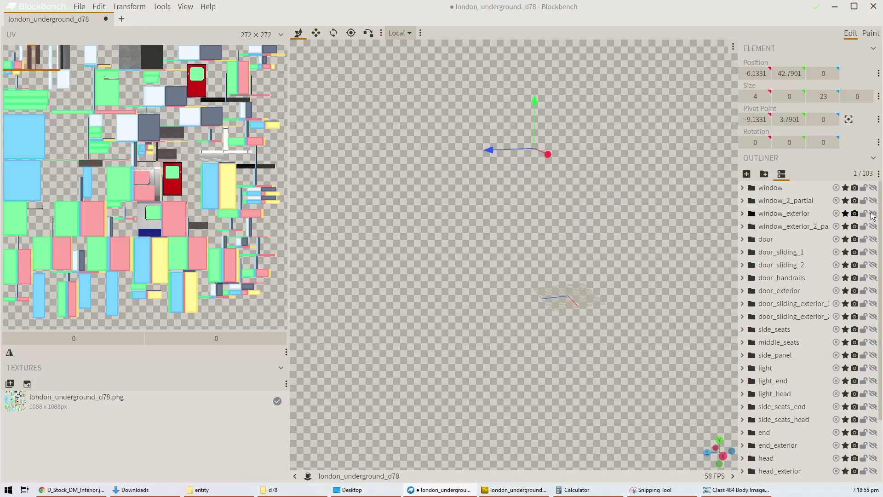
pyautogui.click(873, 214)
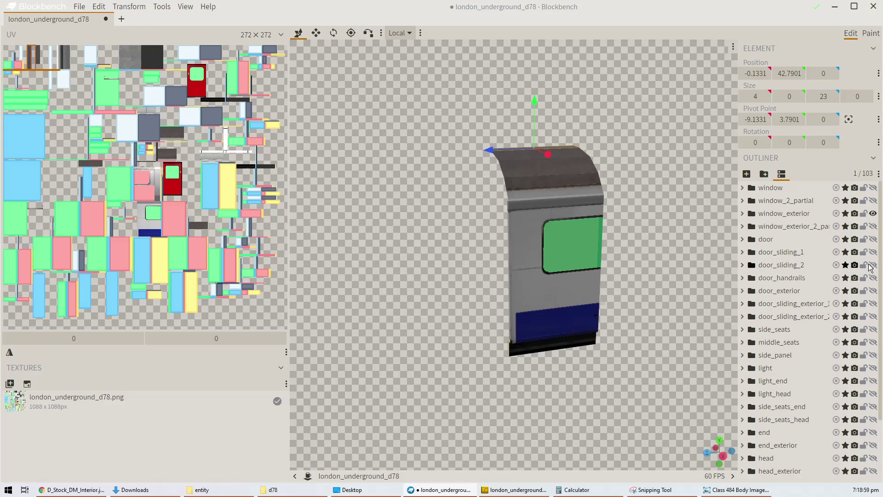
# Step: Show the door group beside window_exterior and examine how both fit together from the interior side
pyautogui.click(873, 239)
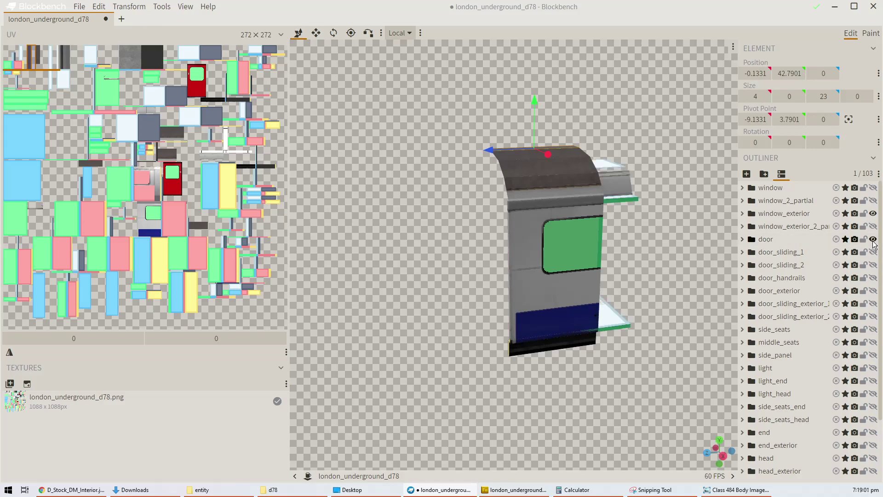
pyautogui.click(873, 240)
pyautogui.click(873, 240)
pyautogui.moveTo(655, 245); pyautogui.dragTo(468, 209)
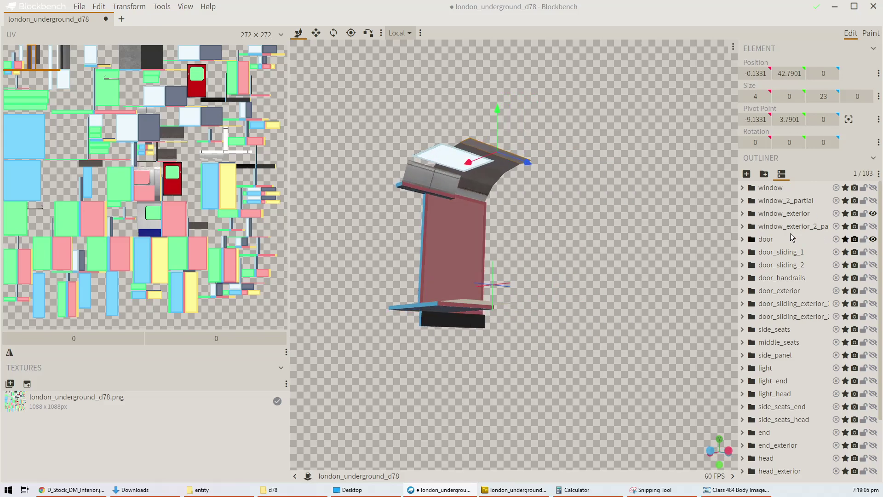
pyautogui.moveTo(398, 197); pyautogui.dragTo(480, 171)
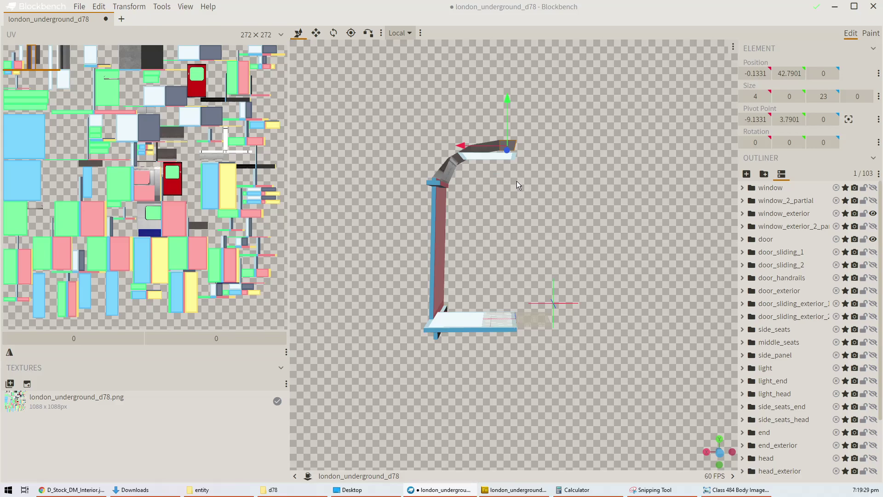
pyautogui.moveTo(517, 181); pyautogui.dragTo(477, 201)
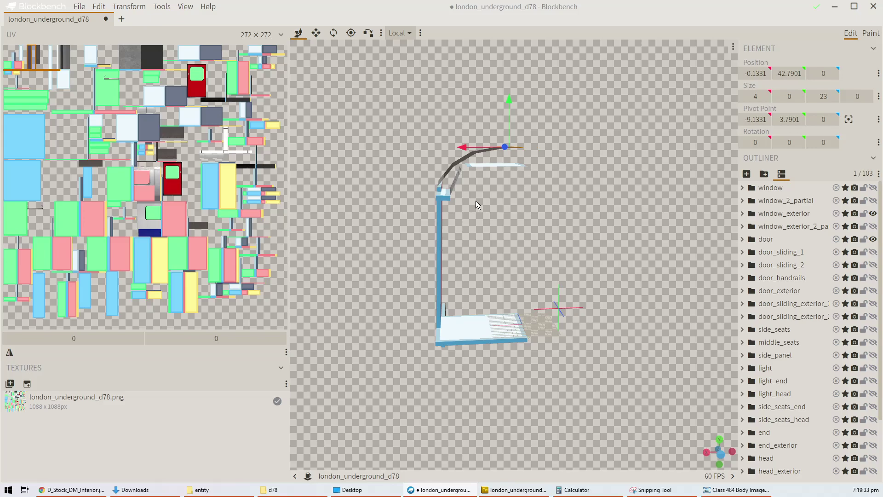